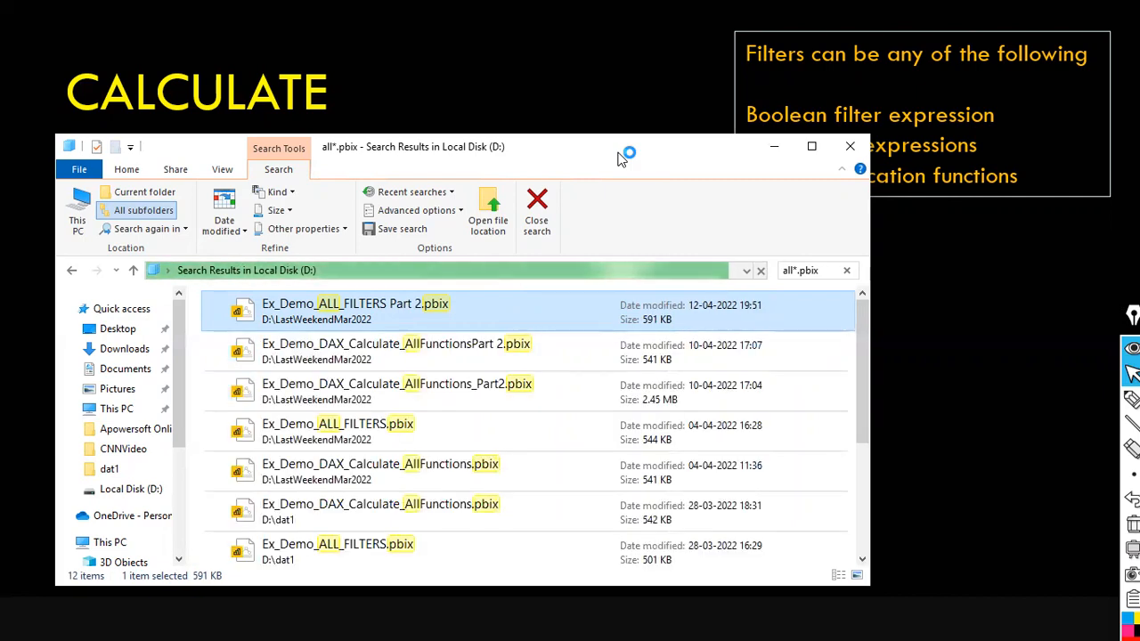
Open the selected .pbix file from the search results in Power BI Desktop and minimize the File Explorer window.
click(439, 356)
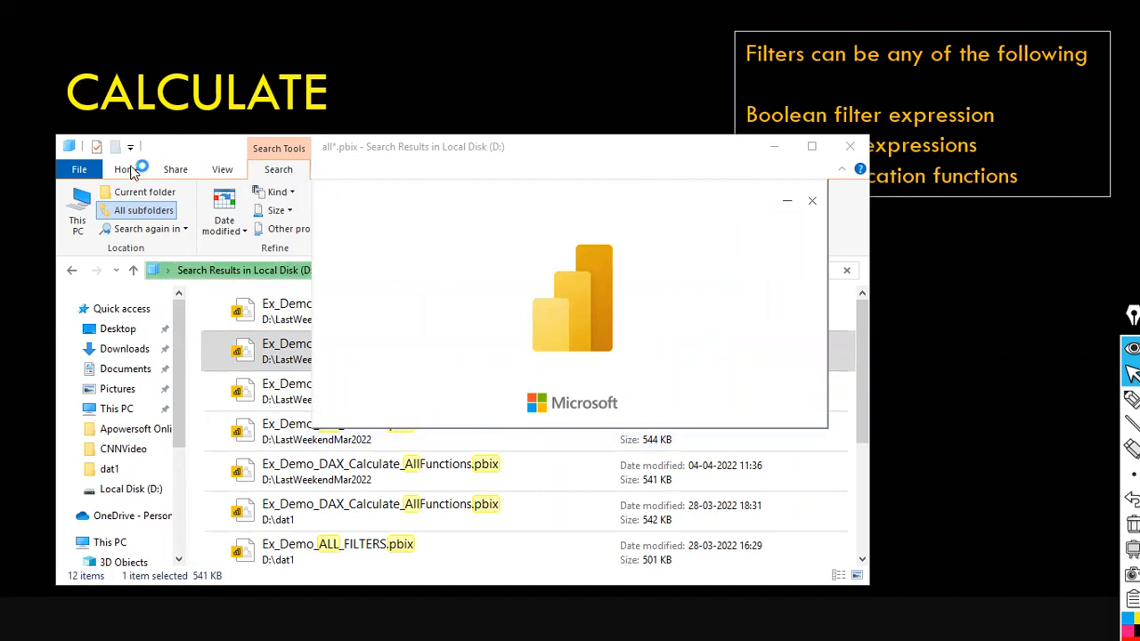
click(156, 152)
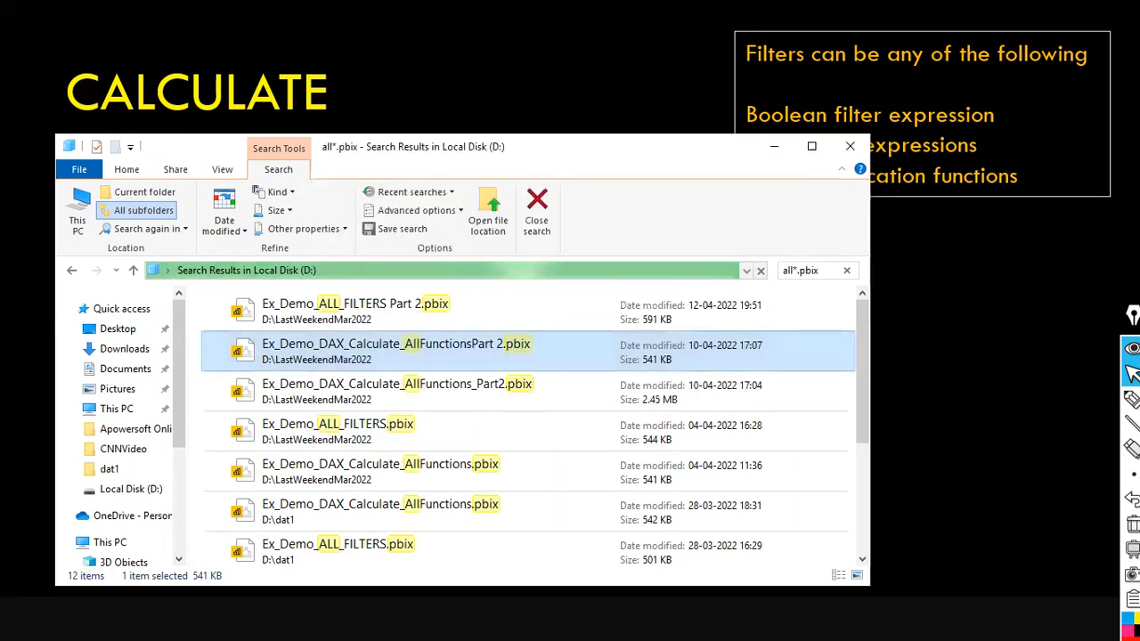
click(781, 148)
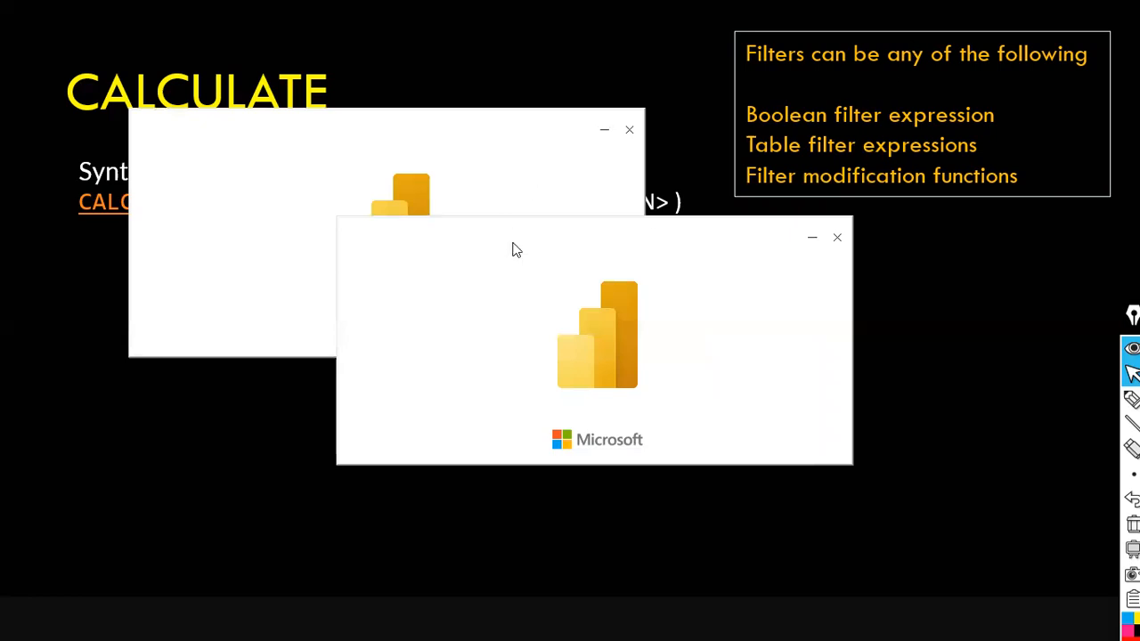
Close the Jupyter Notebook console window from the taskbar.
key(super)
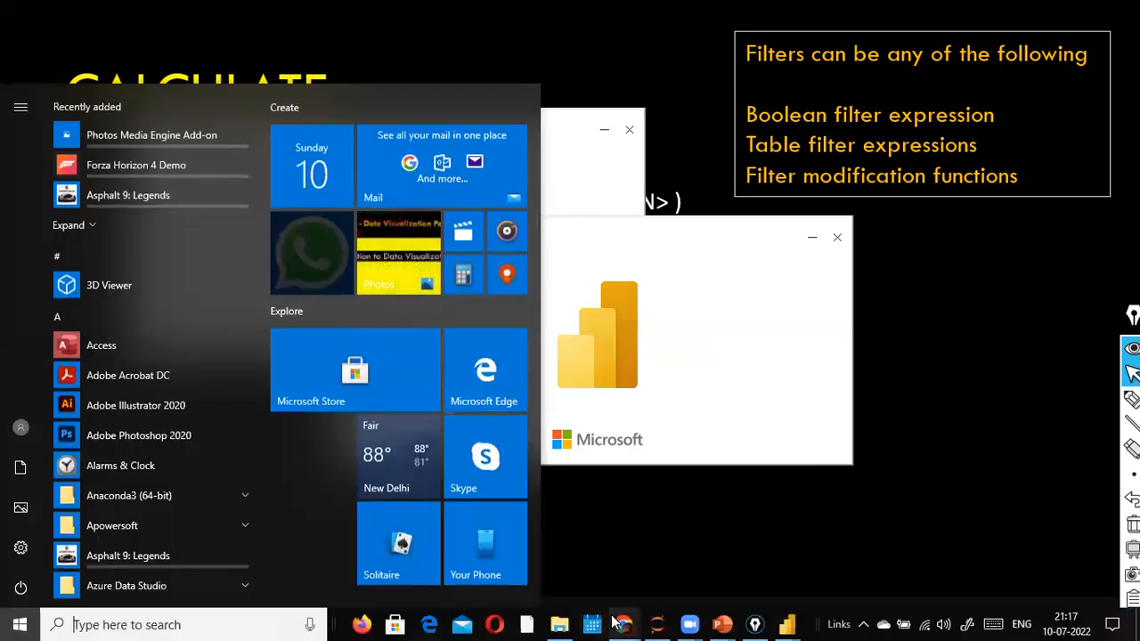
mouse_move(615, 623)
click(702, 498)
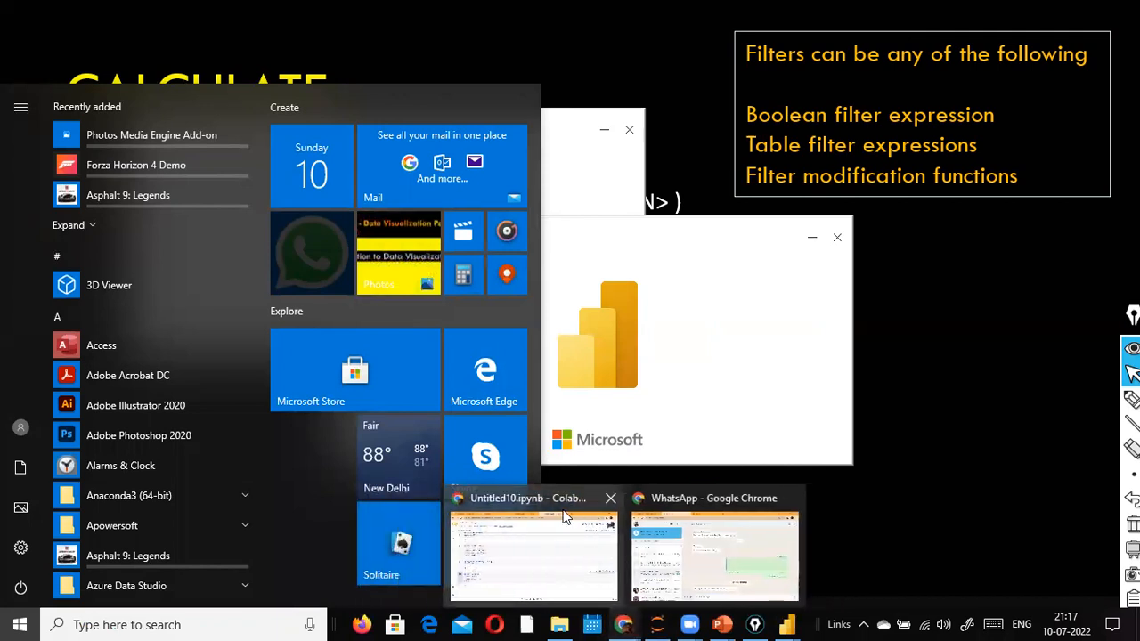
click(792, 498)
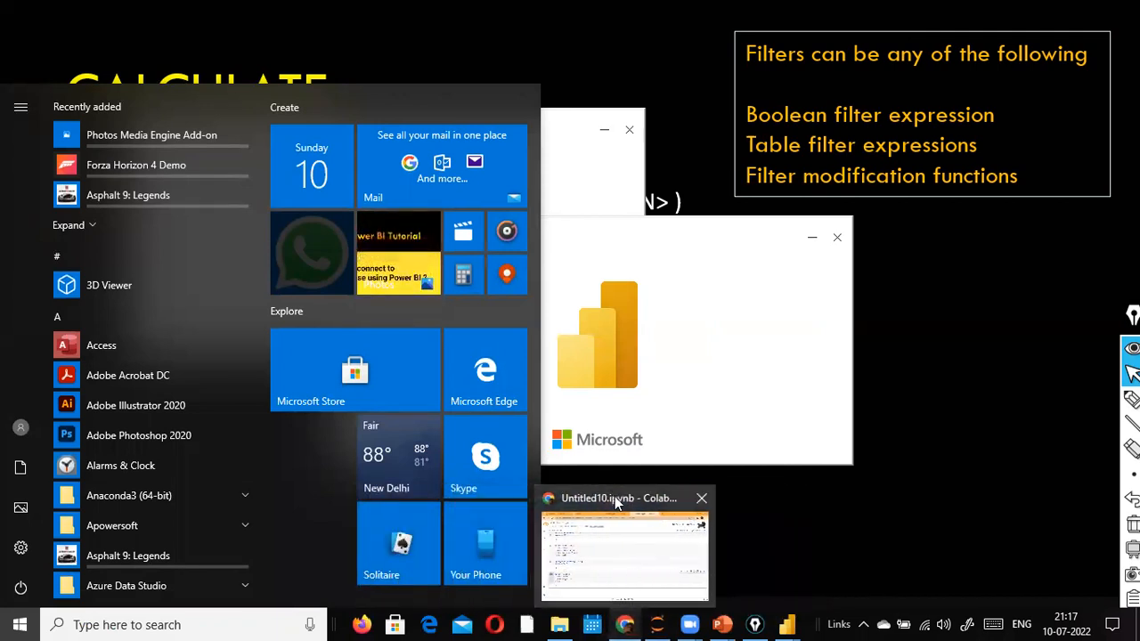
click(650, 623)
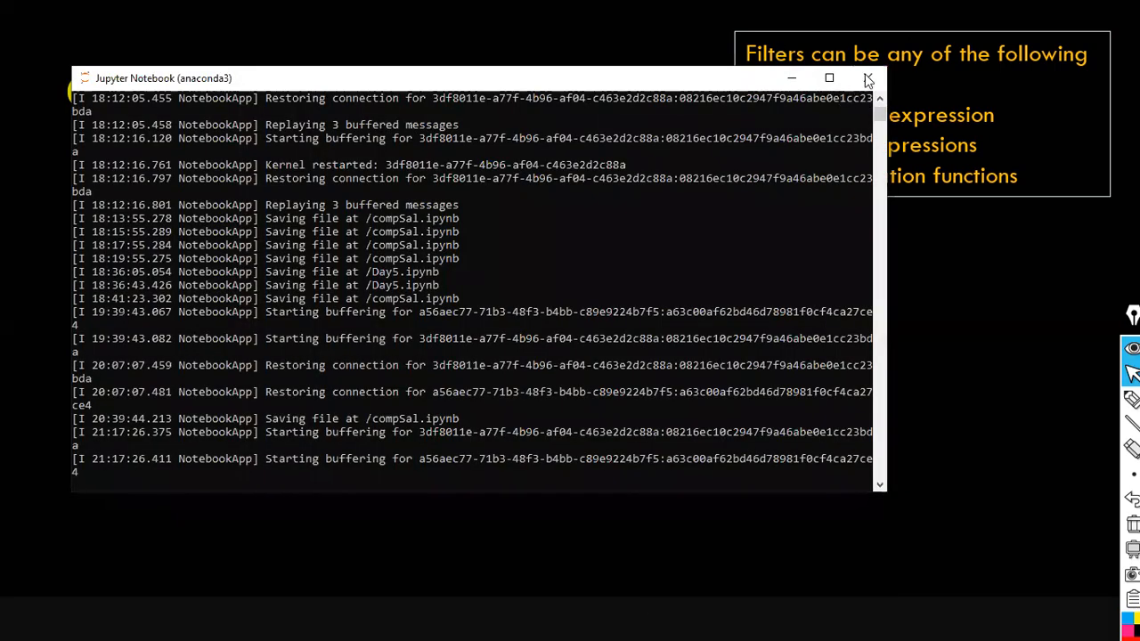
click(867, 78)
click(611, 315)
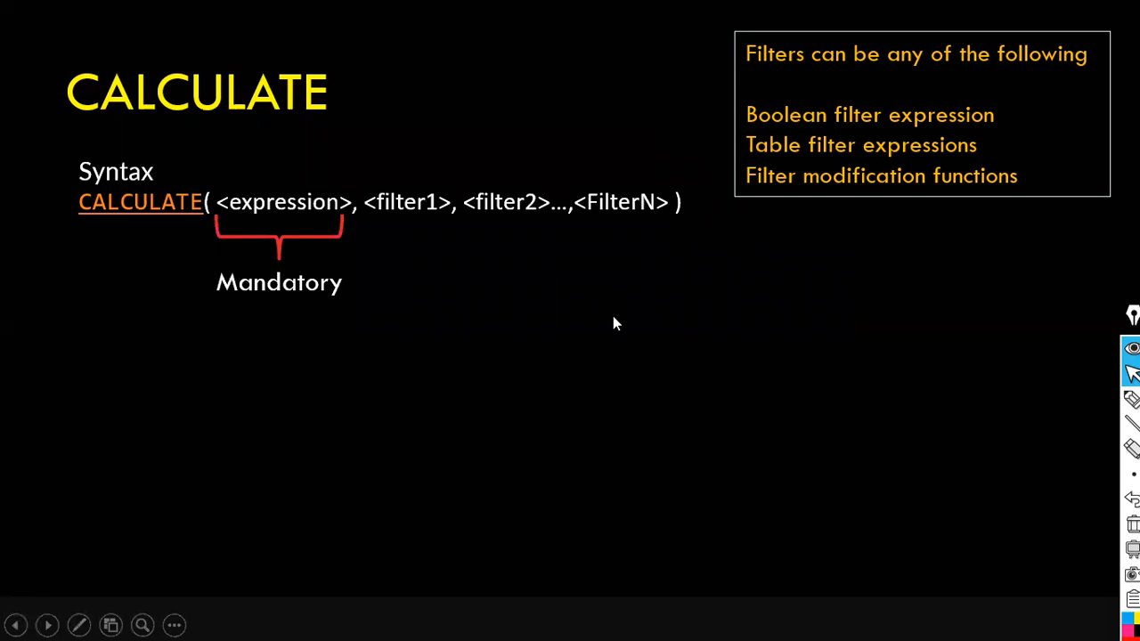
key(super)
mouse_move(797, 604)
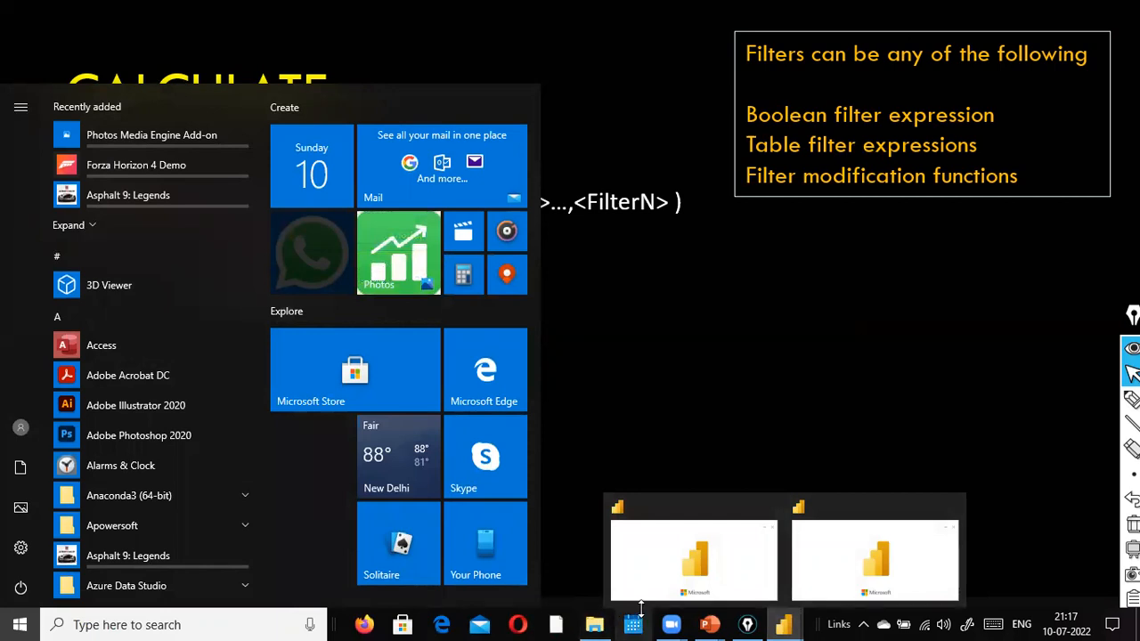
click(838, 534)
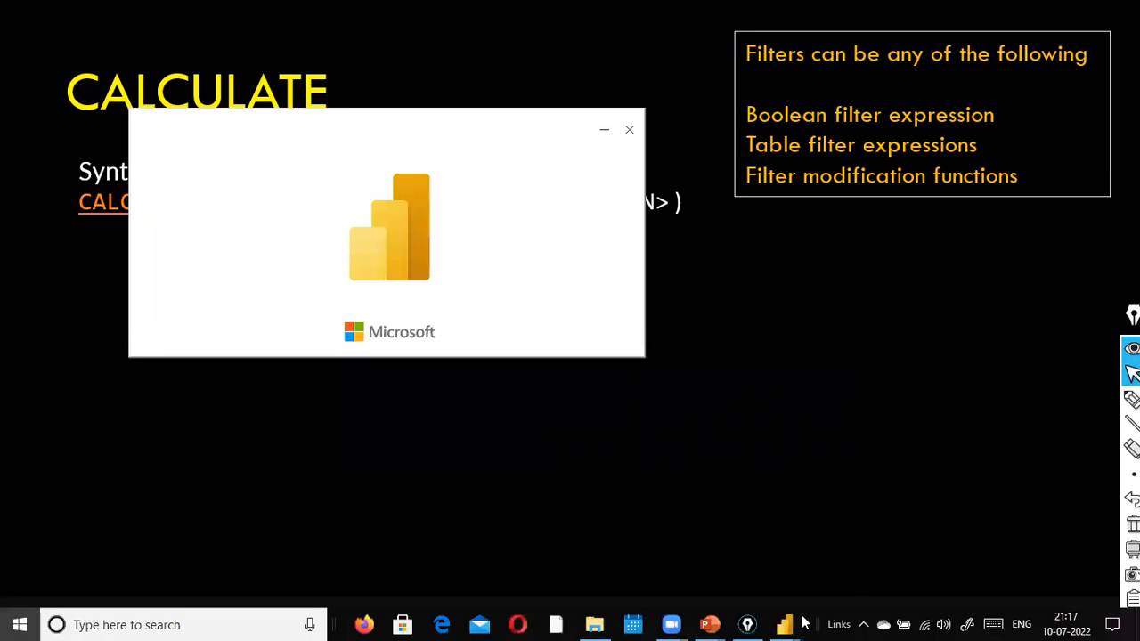
key(super)
mouse_move(801, 624)
click(735, 555)
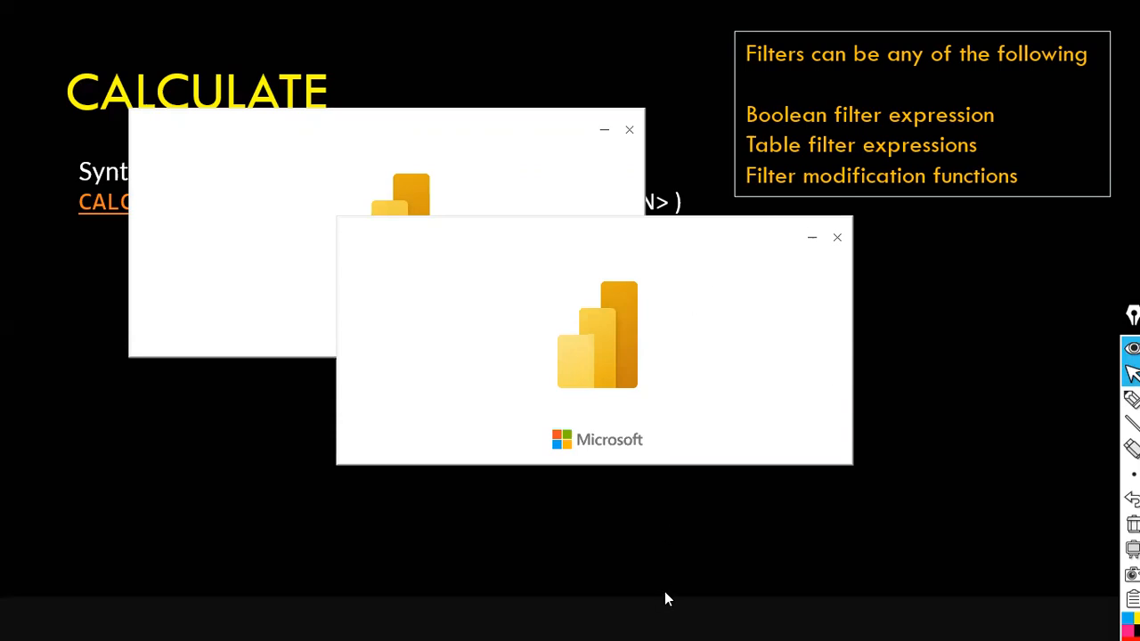
key(super)
mouse_move(782, 622)
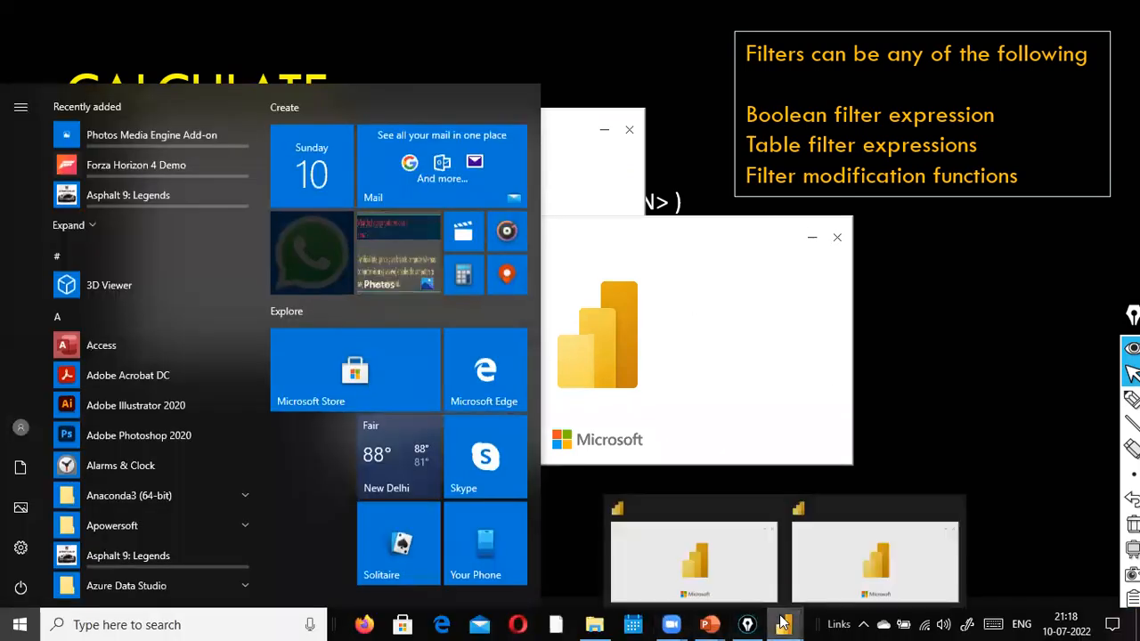
click(842, 550)
click(692, 434)
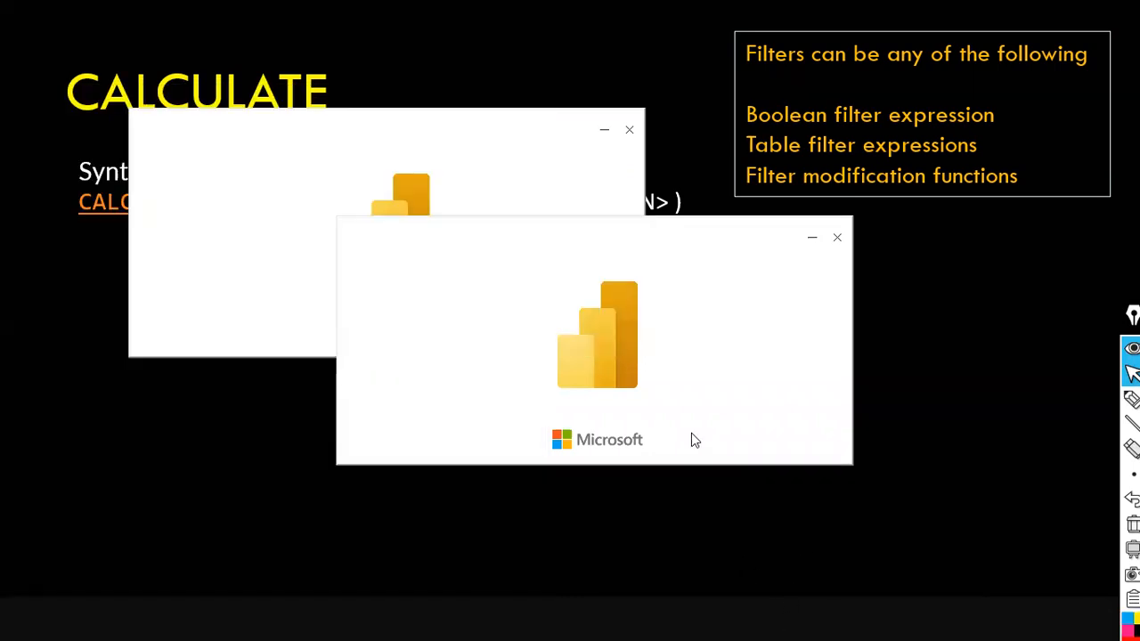
click(375, 128)
click(720, 302)
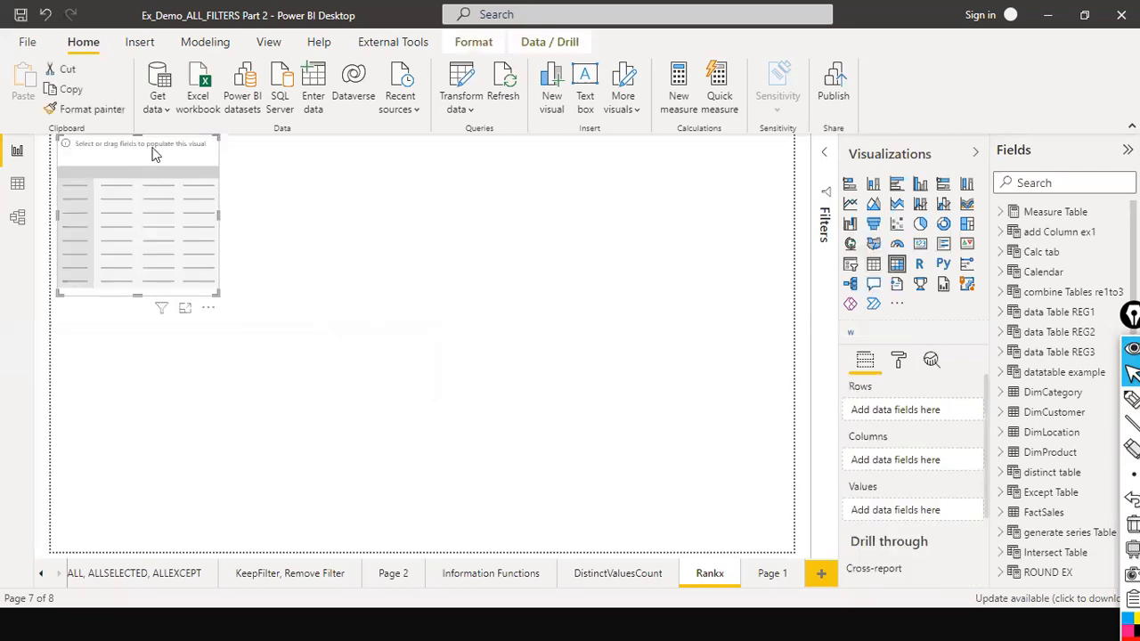
Search the fields for total sales and open the Total Sales (M) measure under KPIs.
scroll(1060, 330, down, 3)
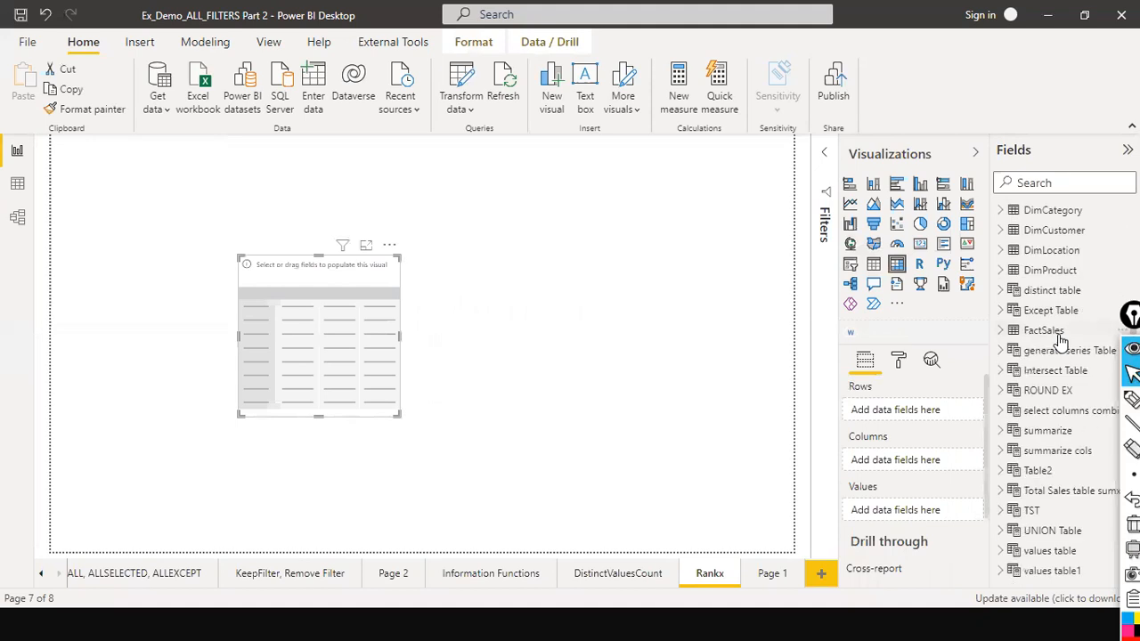
click(1026, 182)
text(t)
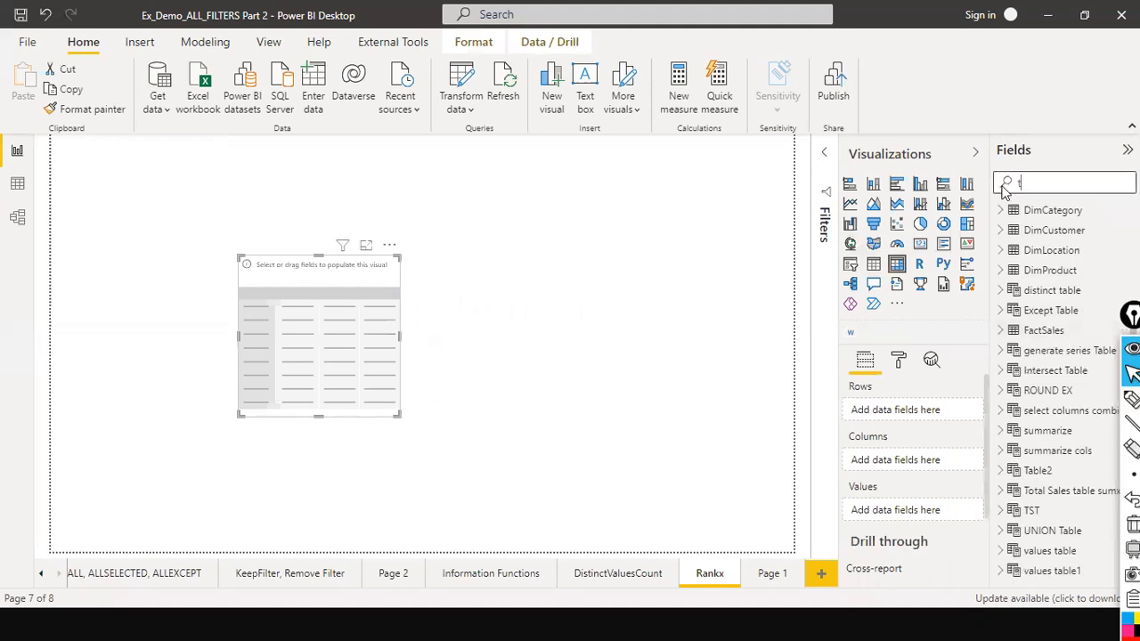
text(otal sales)
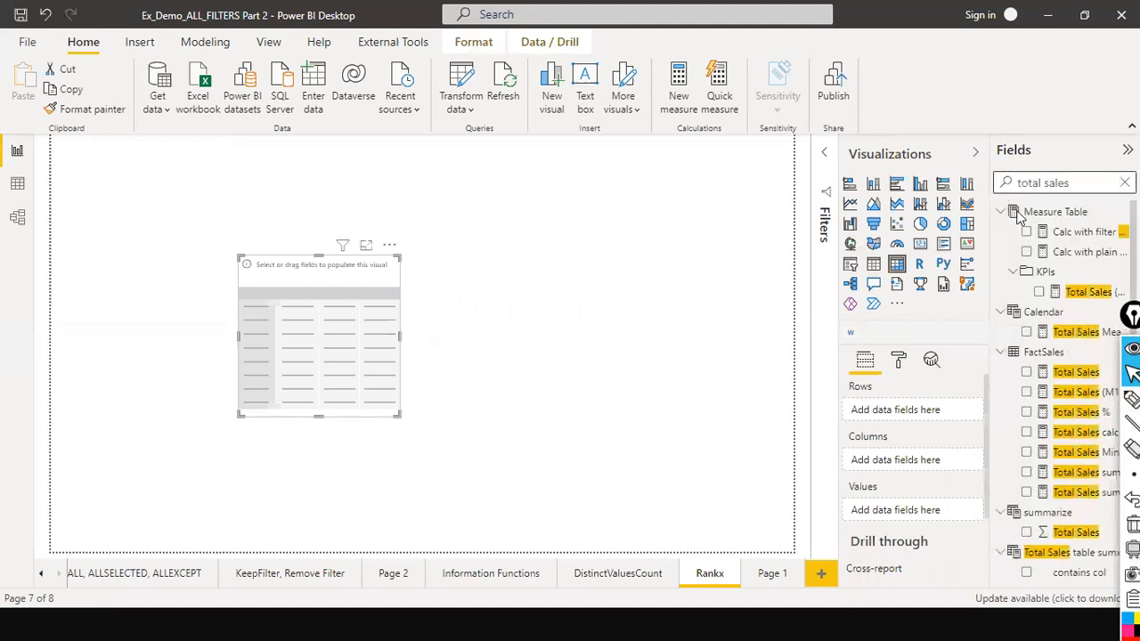
click(1089, 294)
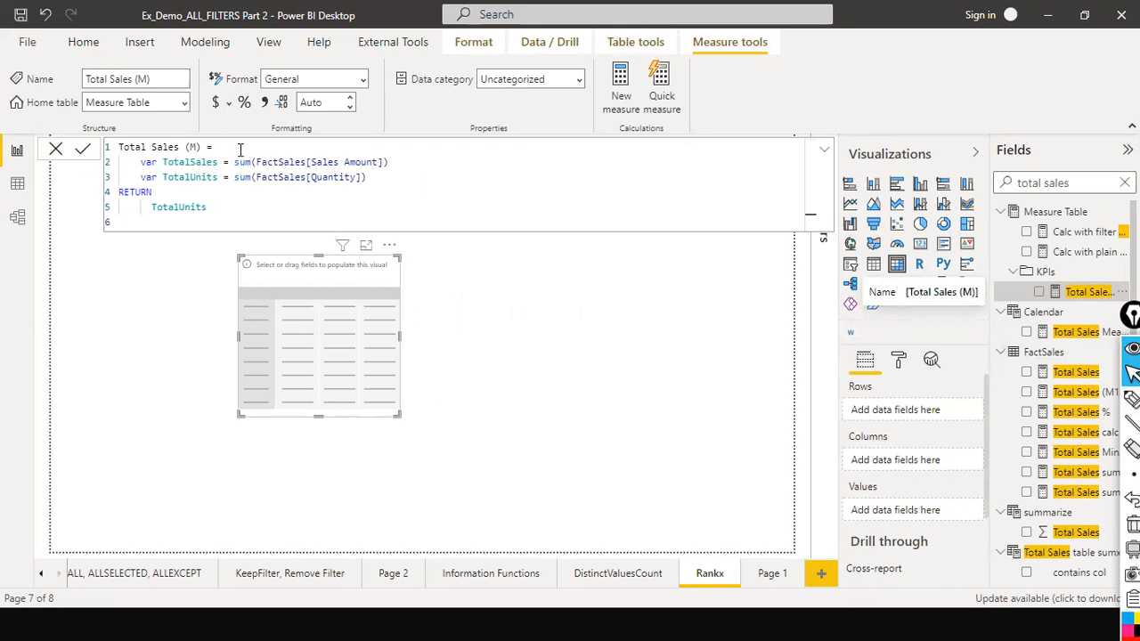
Examine the Total Sales (M) formula's variables and RETURN line in the expanded formula bar, then close it.
drag(201, 146, 119, 146)
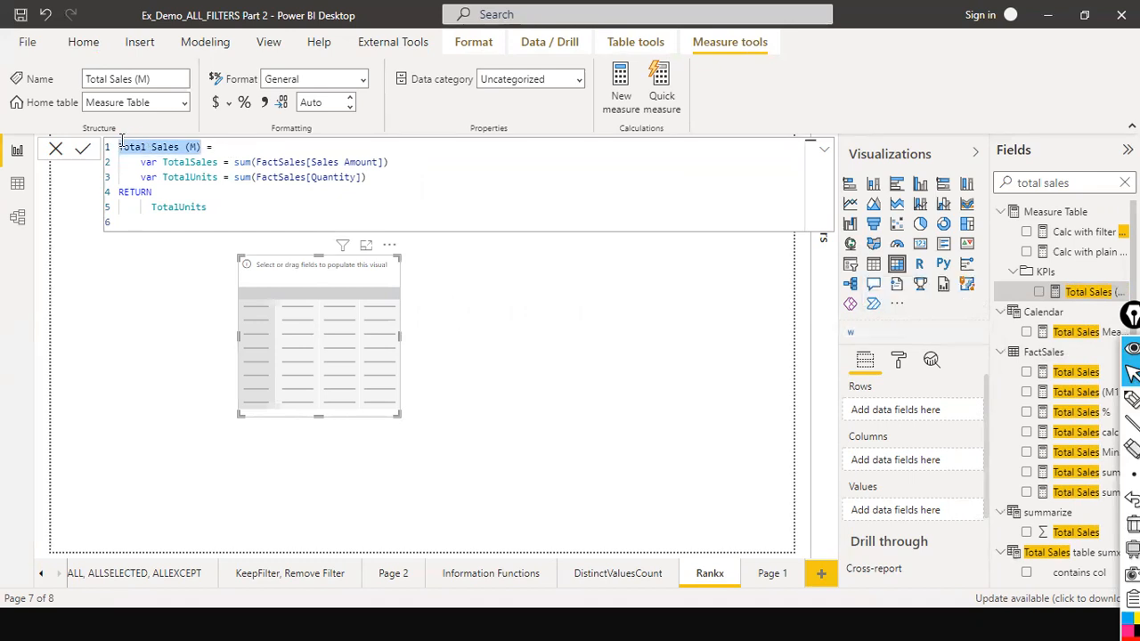
click(186, 146)
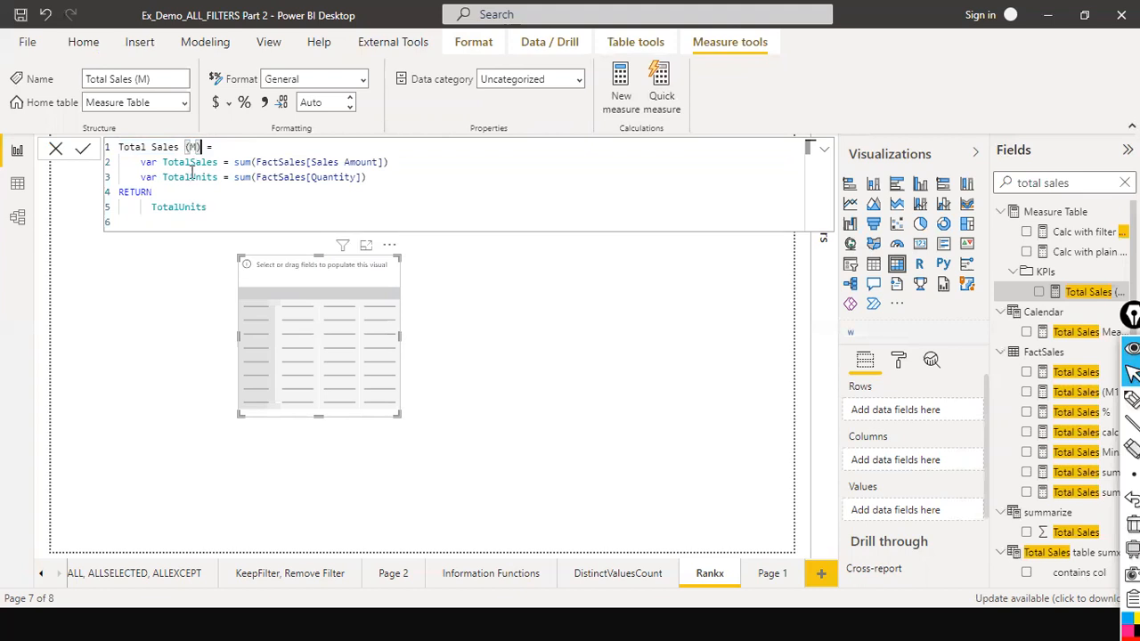
click(195, 164)
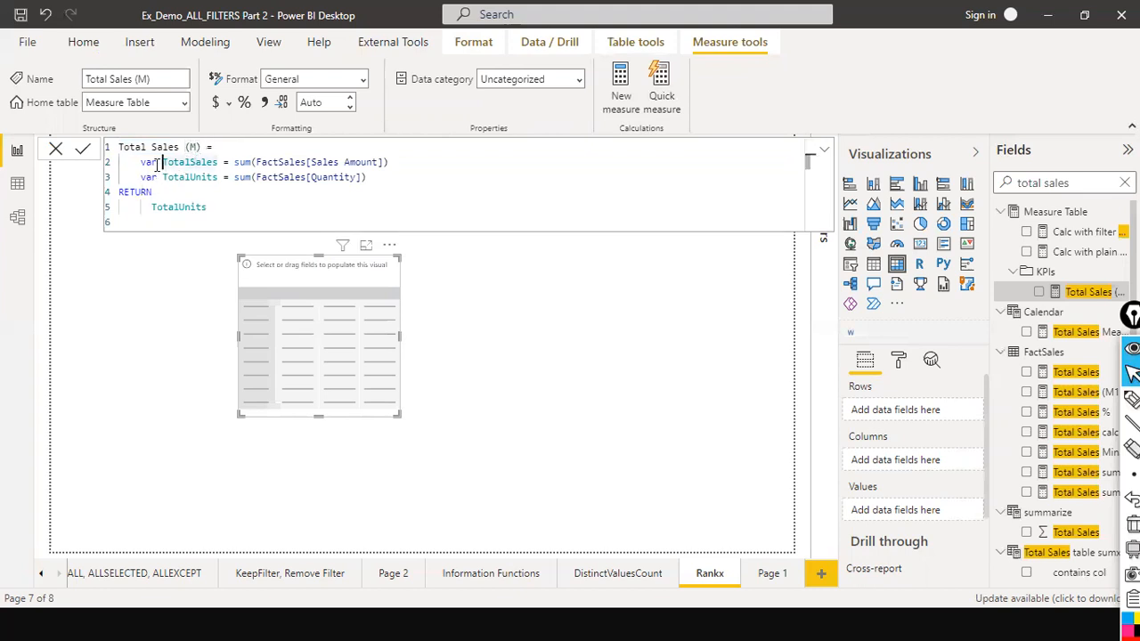
drag(140, 163, 158, 162)
click(216, 165)
click(408, 161)
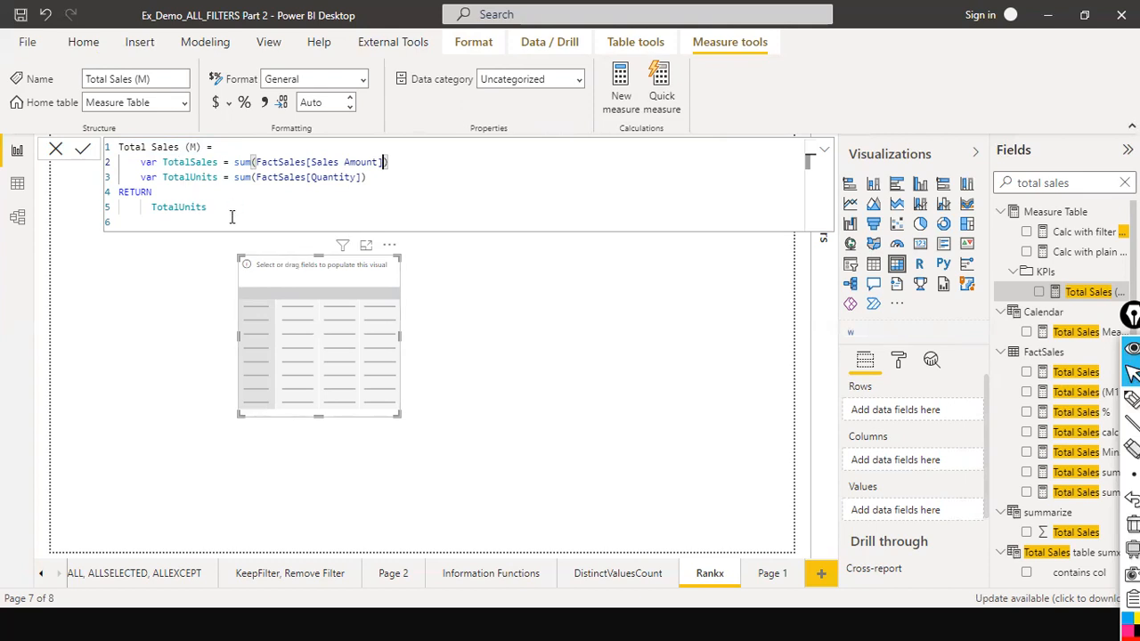
click(823, 153)
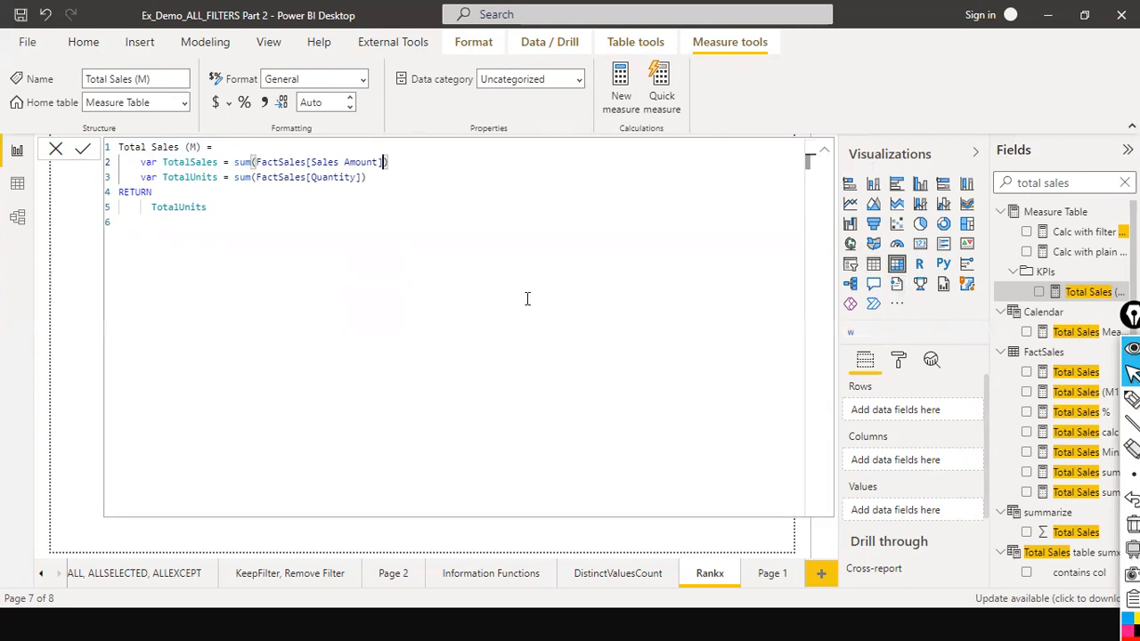
click(55, 148)
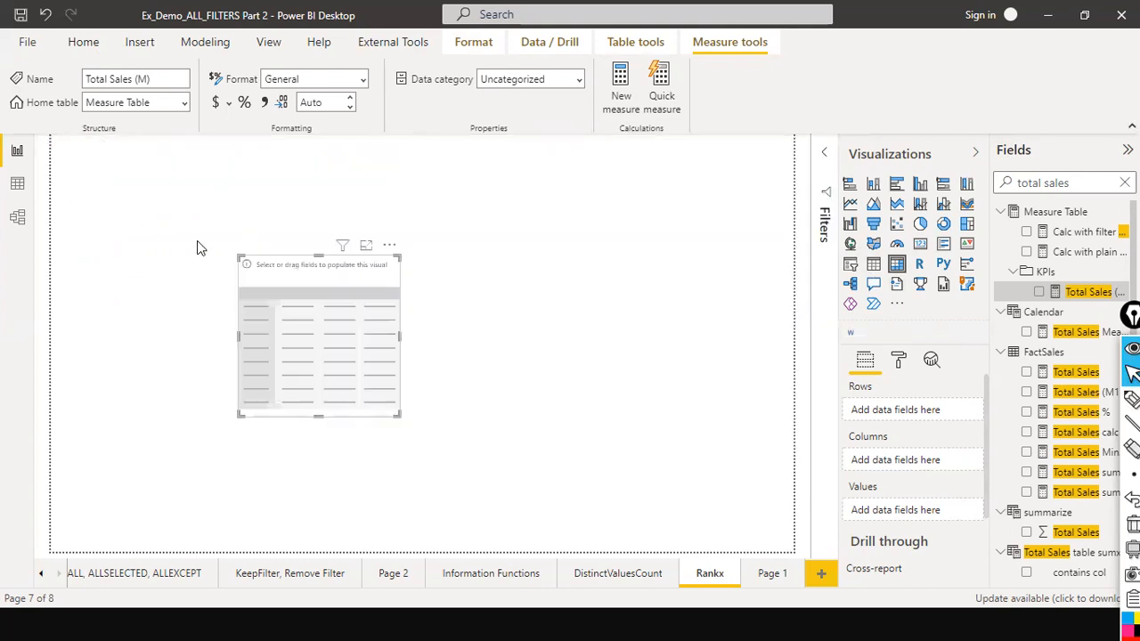
Open the Calendar table's Total Sales Measure formula to check it, then close the formula bar.
click(587, 292)
click(1083, 332)
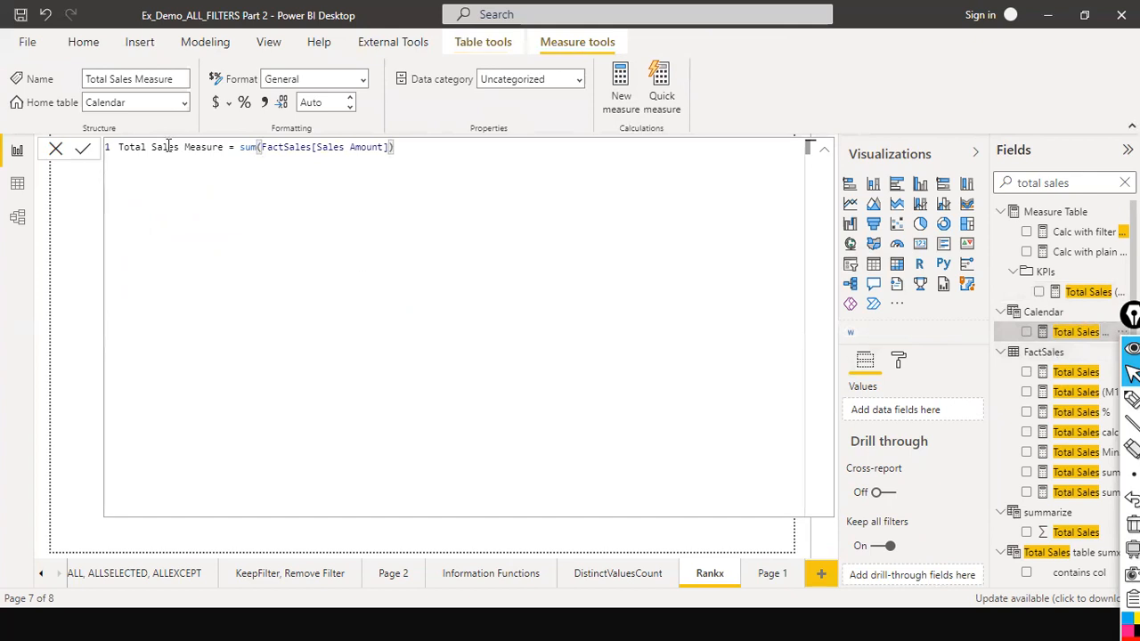
click(54, 149)
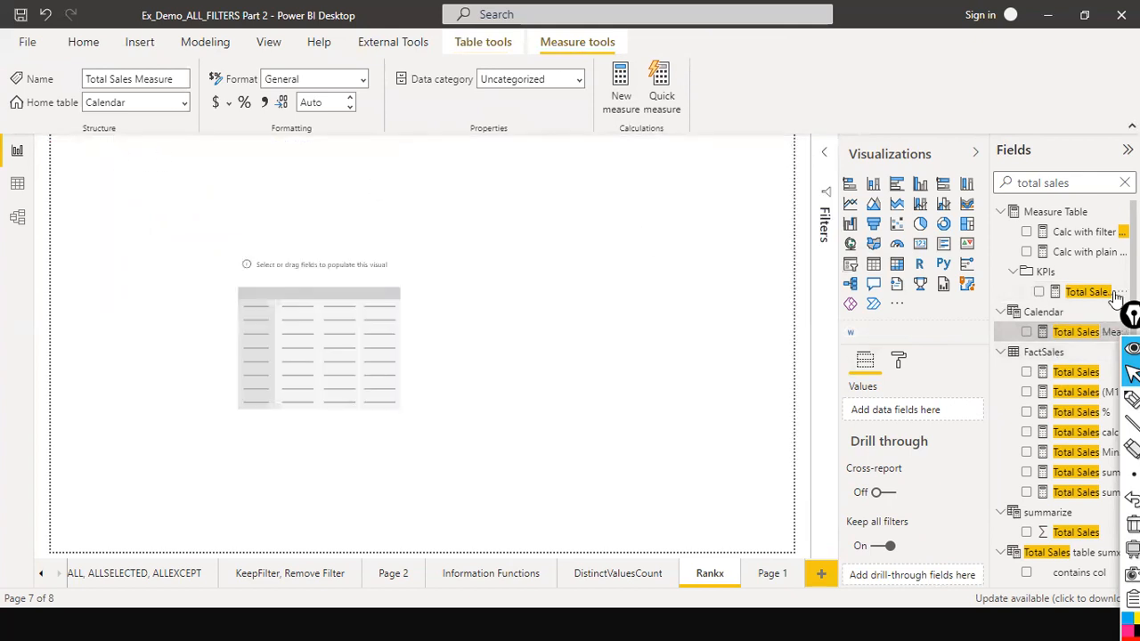
Add Total Sales Measure to the empty table visual and move the visual up and left.
drag(1077, 332, 344, 328)
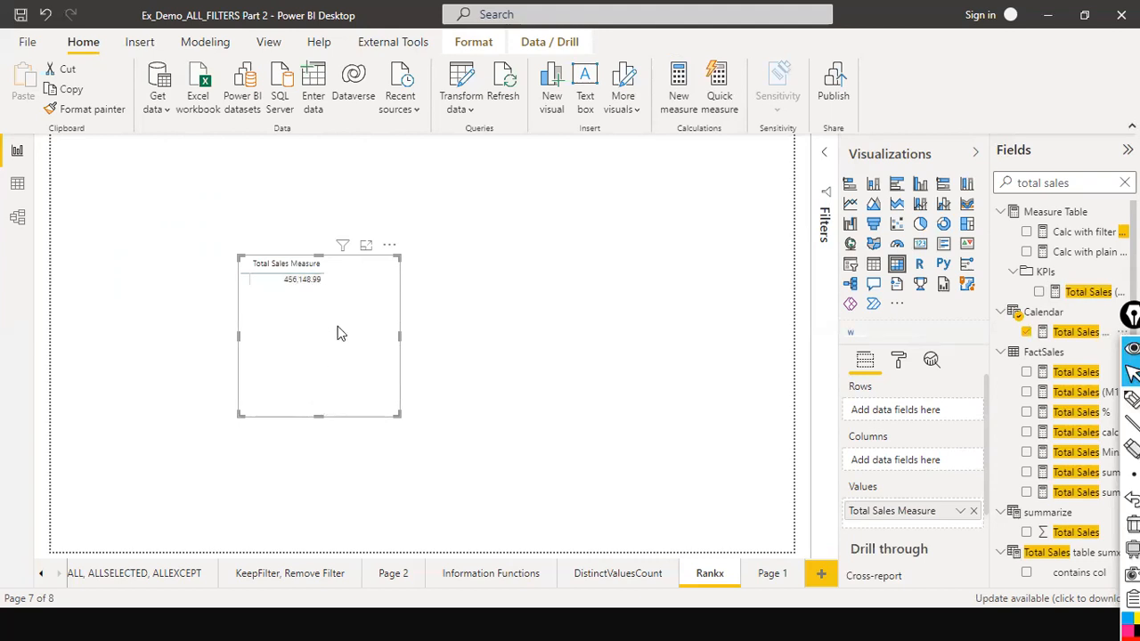
drag(349, 351, 306, 303)
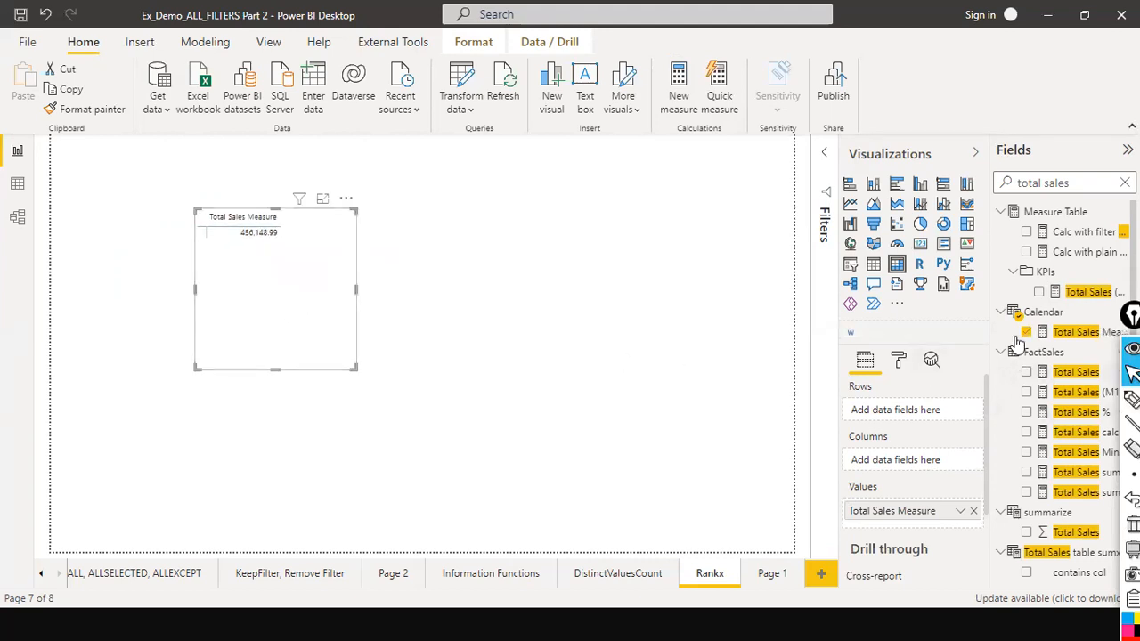
Clear the field search and add DimCategory's Category field to the table visual's rows.
click(1124, 183)
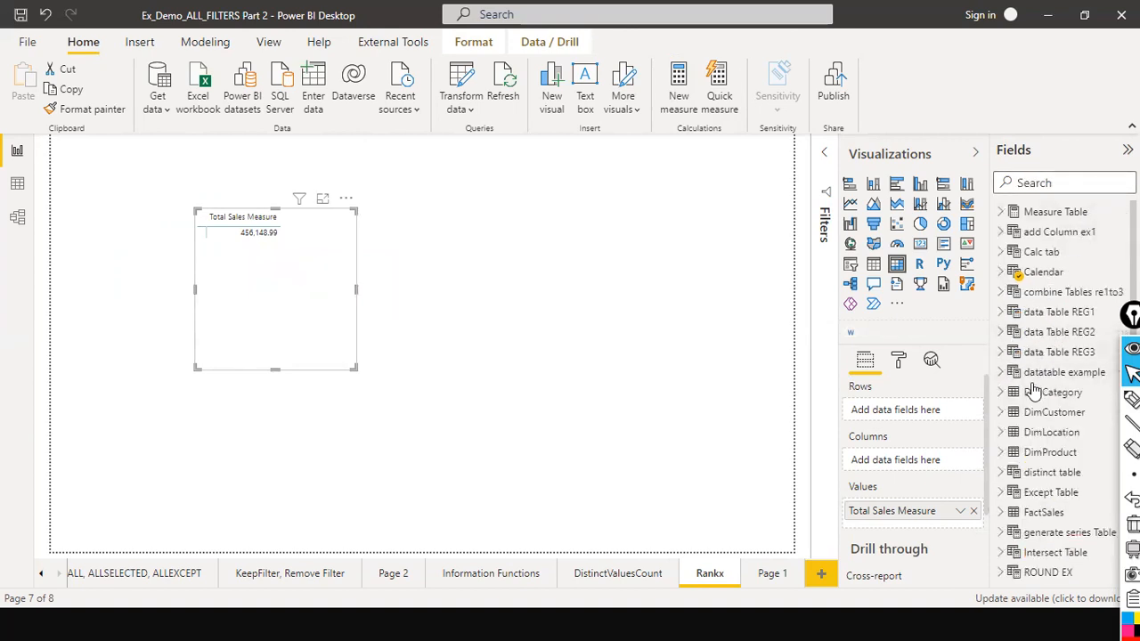
click(1004, 393)
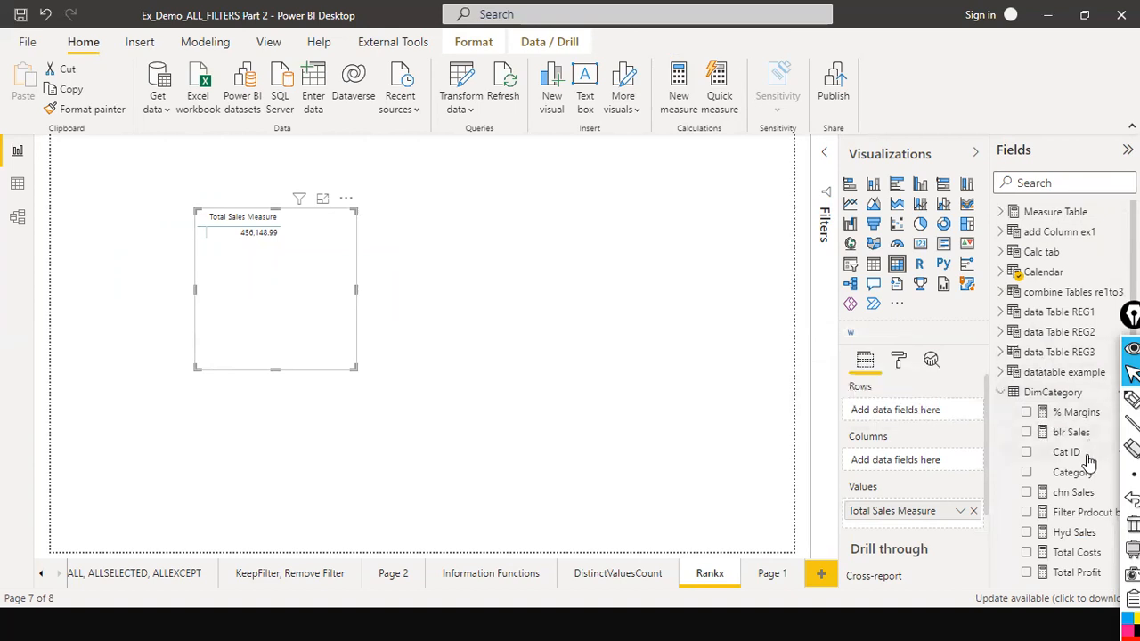
drag(1073, 472, 248, 265)
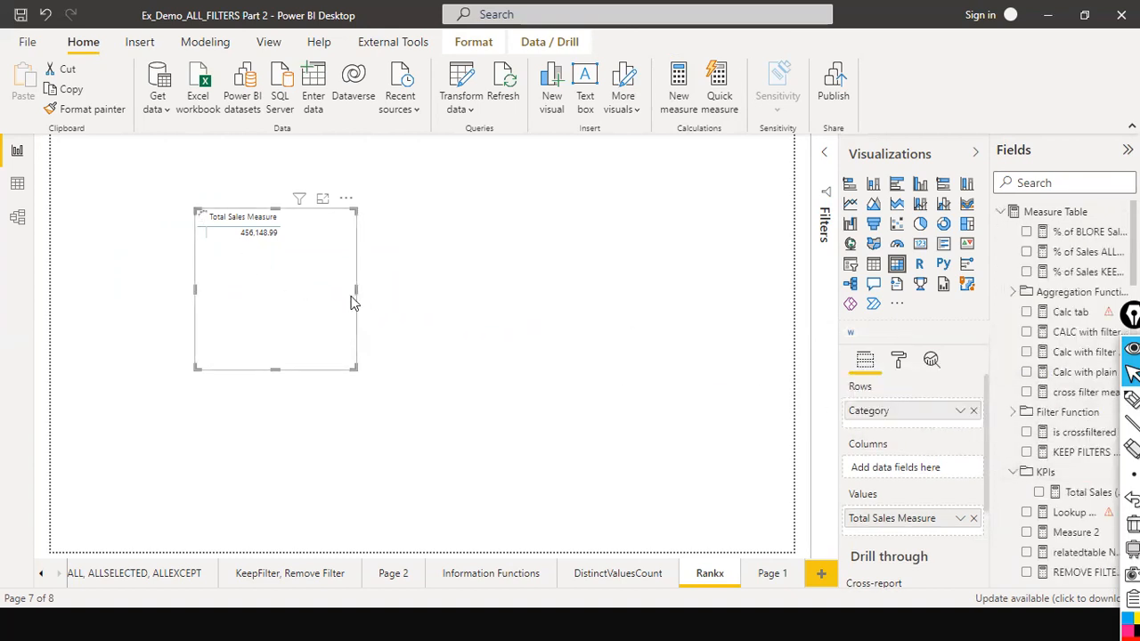
Widen the table visual to the right and deselect it.
drag(356, 292, 472, 289)
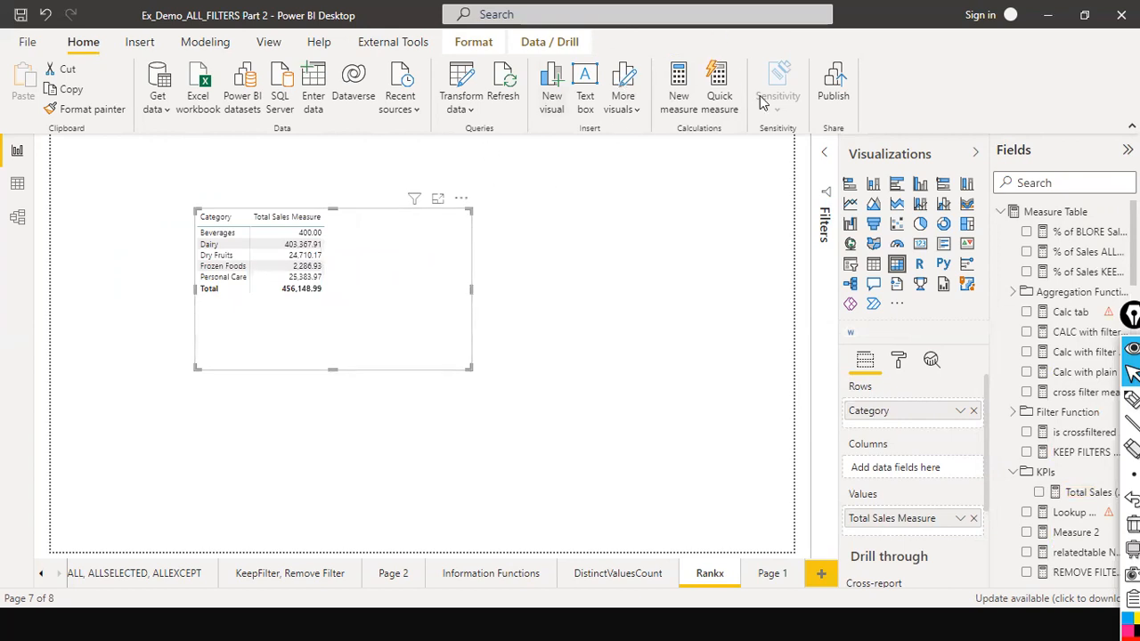
click(586, 259)
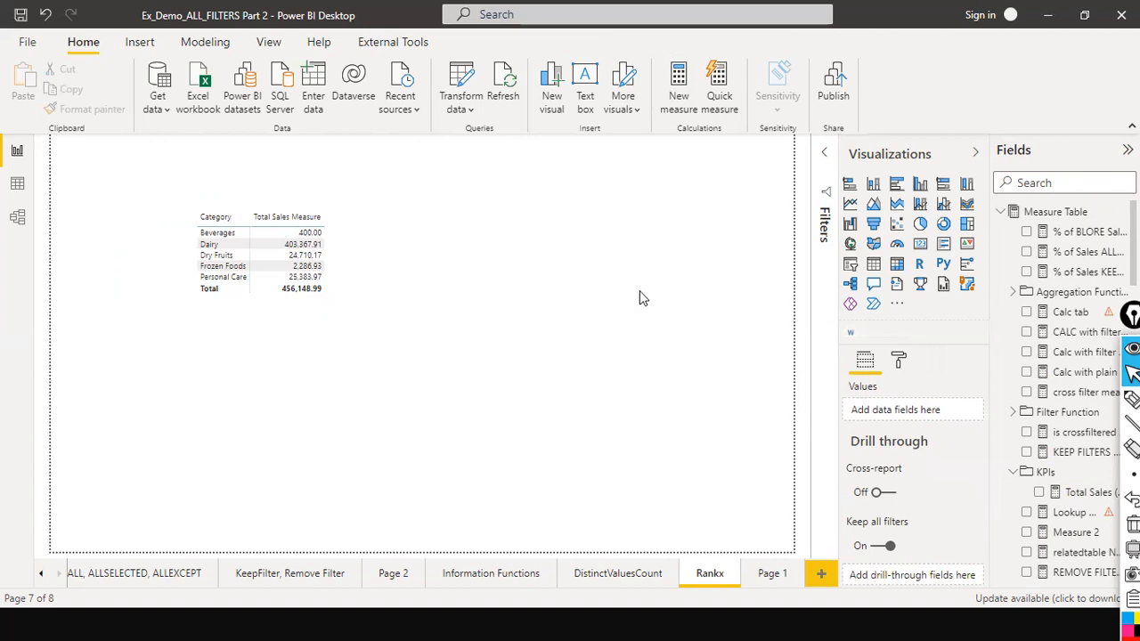
scroll(1009, 352, down, 10)
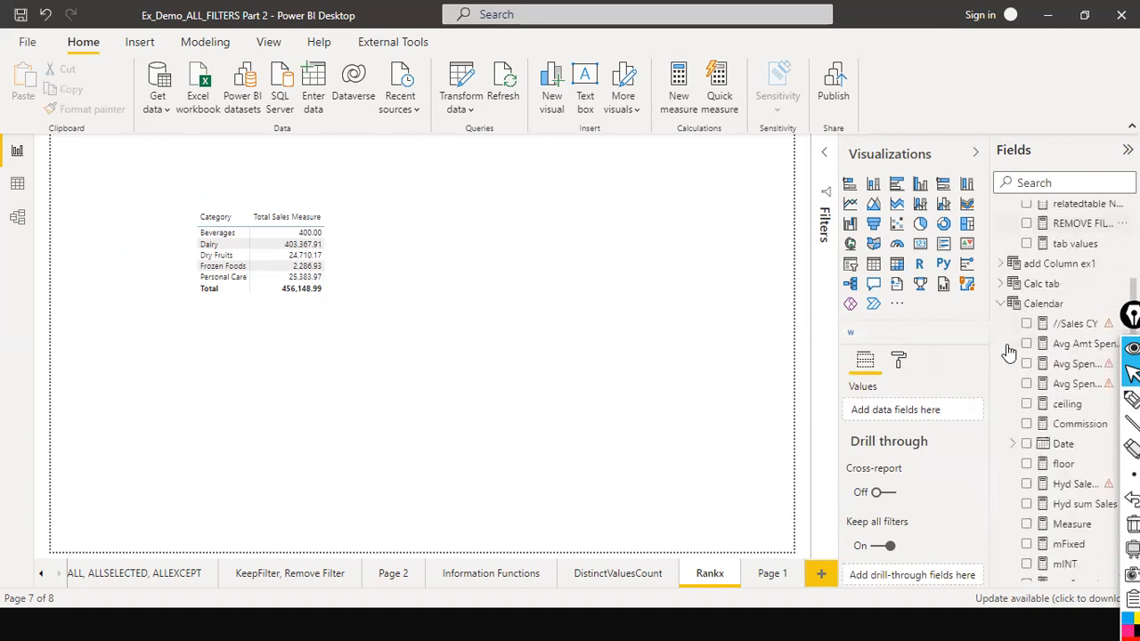
scroll(1009, 351, down, 8)
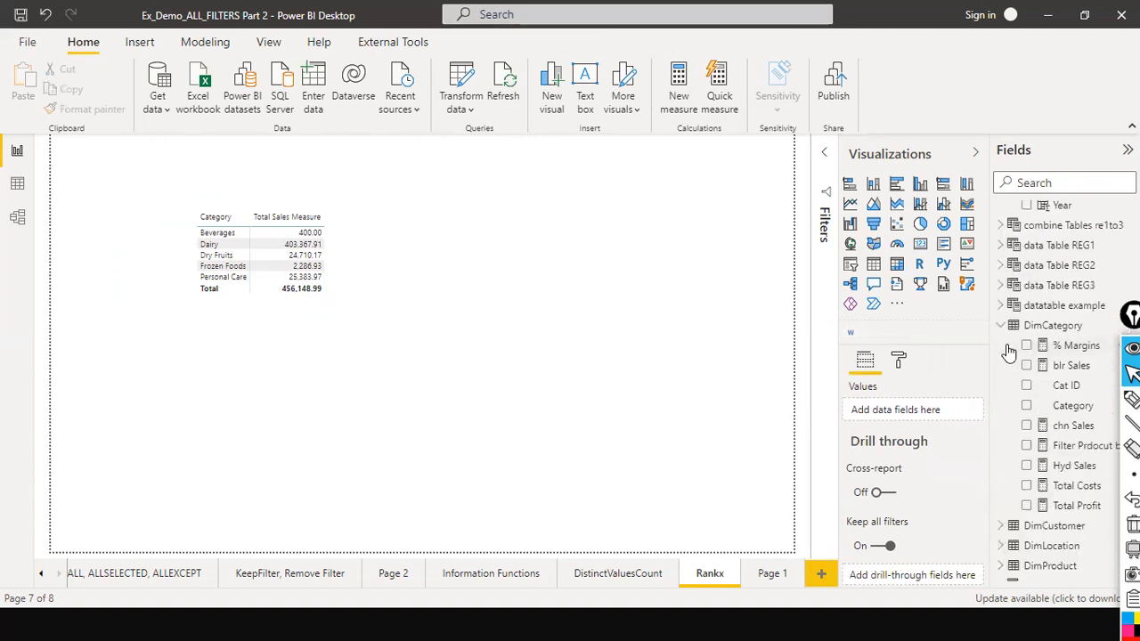
Search the fields for location name and add Location Name to the matrix visual's columns.
scroll(1009, 352, down, 3)
scroll(1015, 312, up, 11)
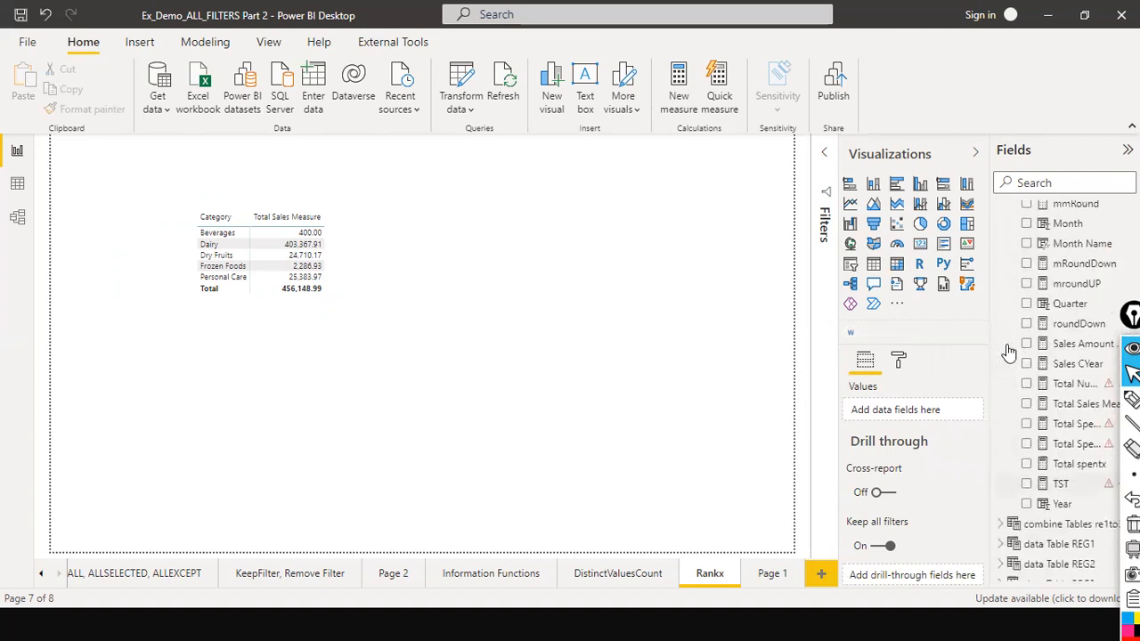
click(1054, 185)
text(location name)
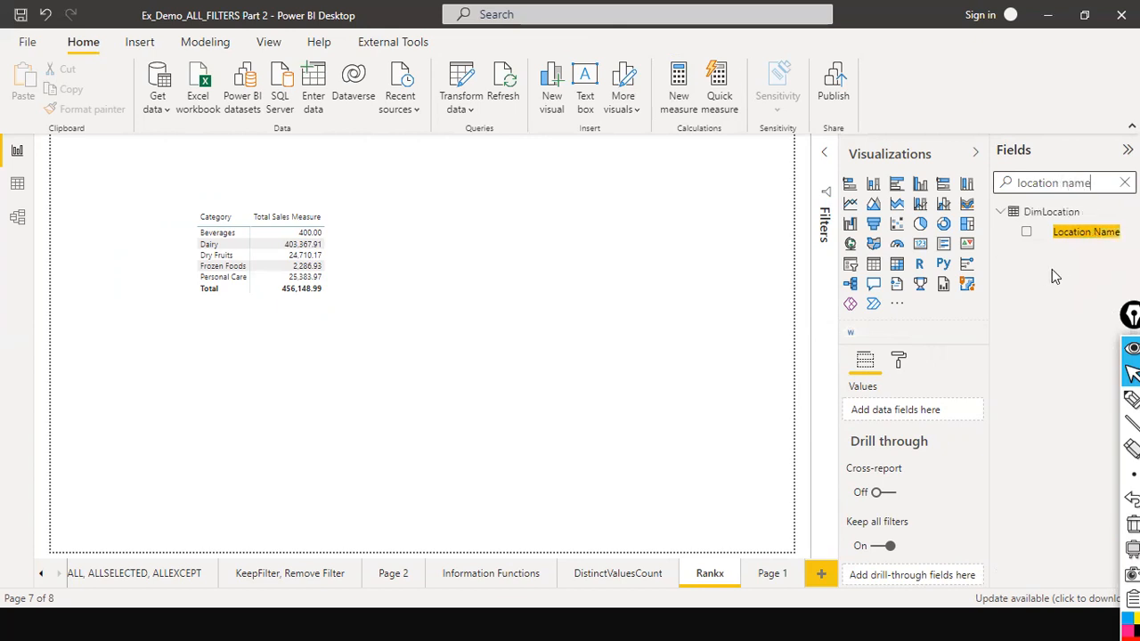
drag(1077, 244, 307, 258)
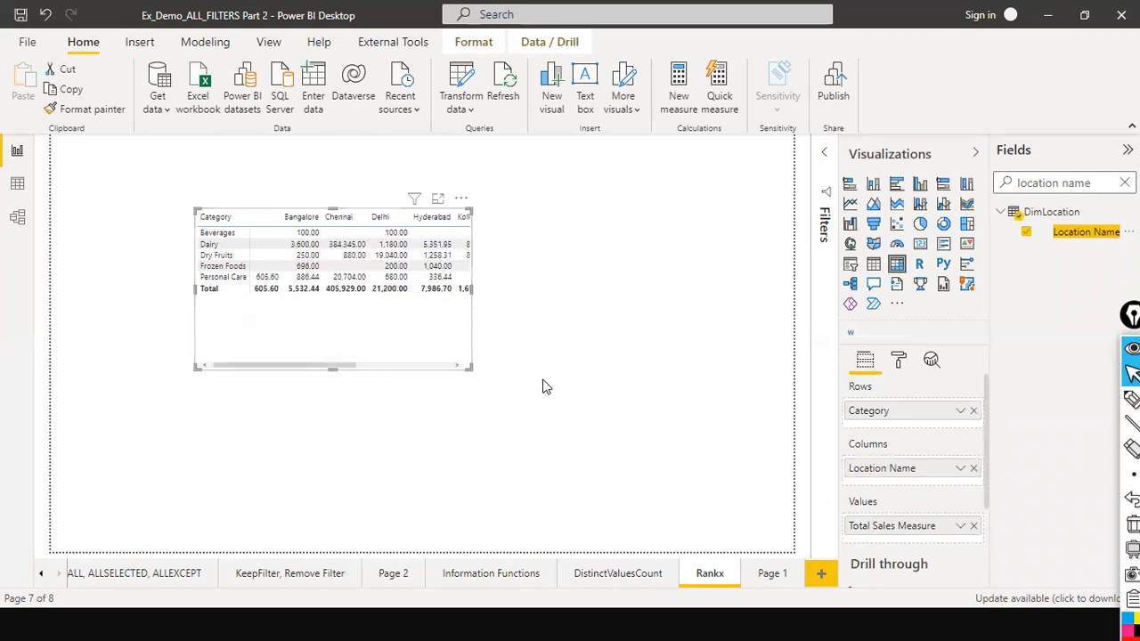
Widen the matrix visual so all location columns and the total fit.
drag(471, 290, 655, 286)
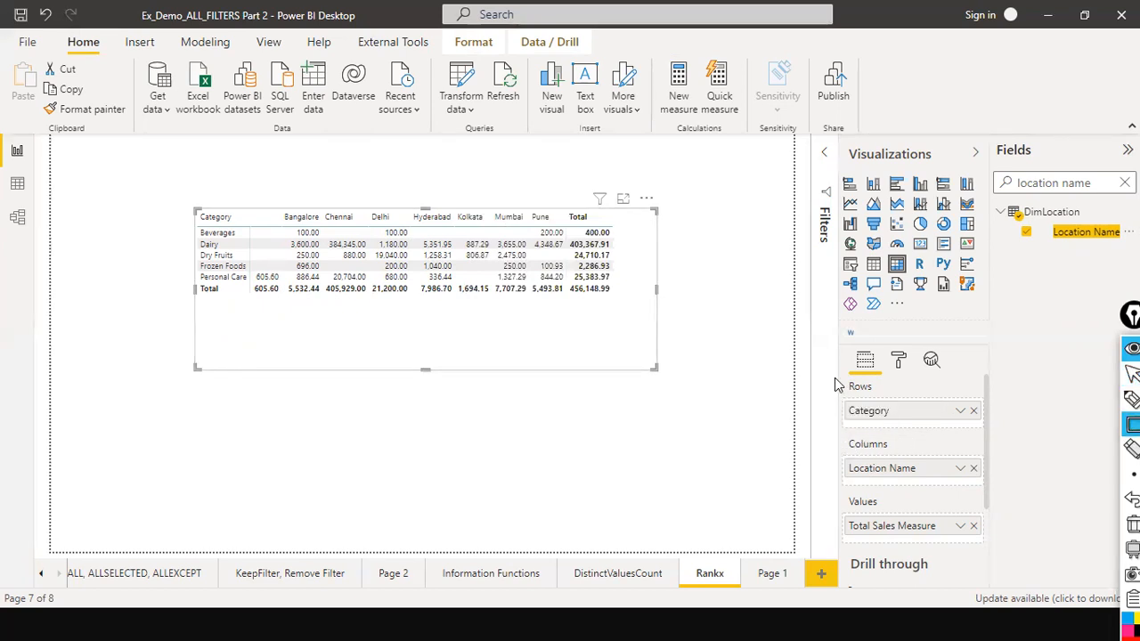
mouse_move(819, 370)
mouse_down()
mouse_move(980, 433)
mouse_move(984, 422)
mouse_up()
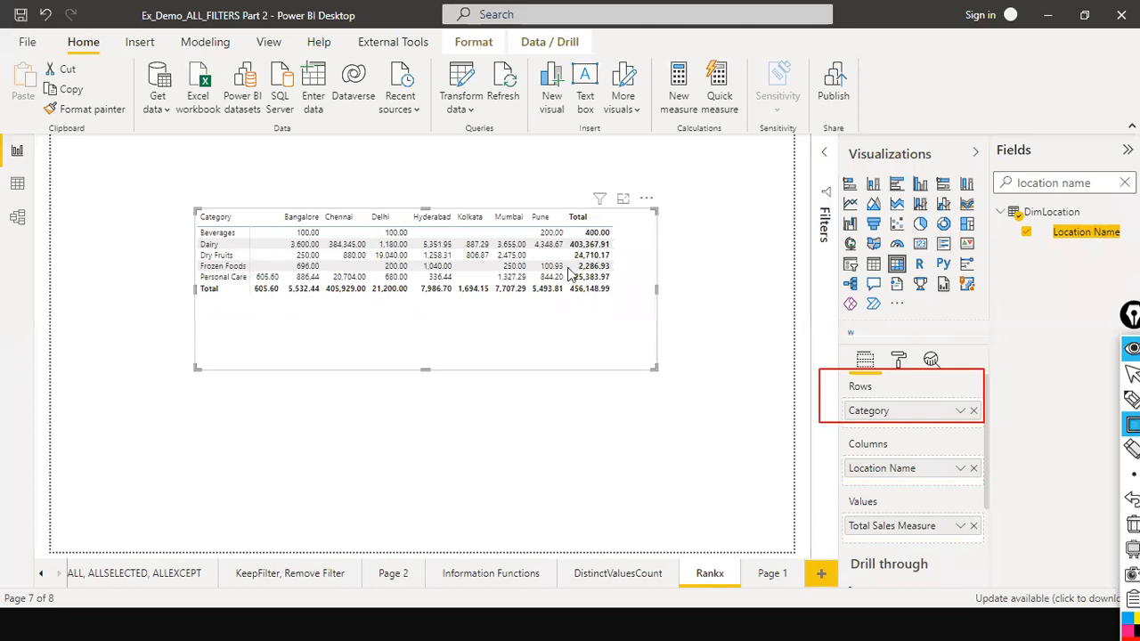
mouse_move(819, 434)
mouse_down()
mouse_move(830, 477)
mouse_move(987, 510)
mouse_move(988, 483)
mouse_up()
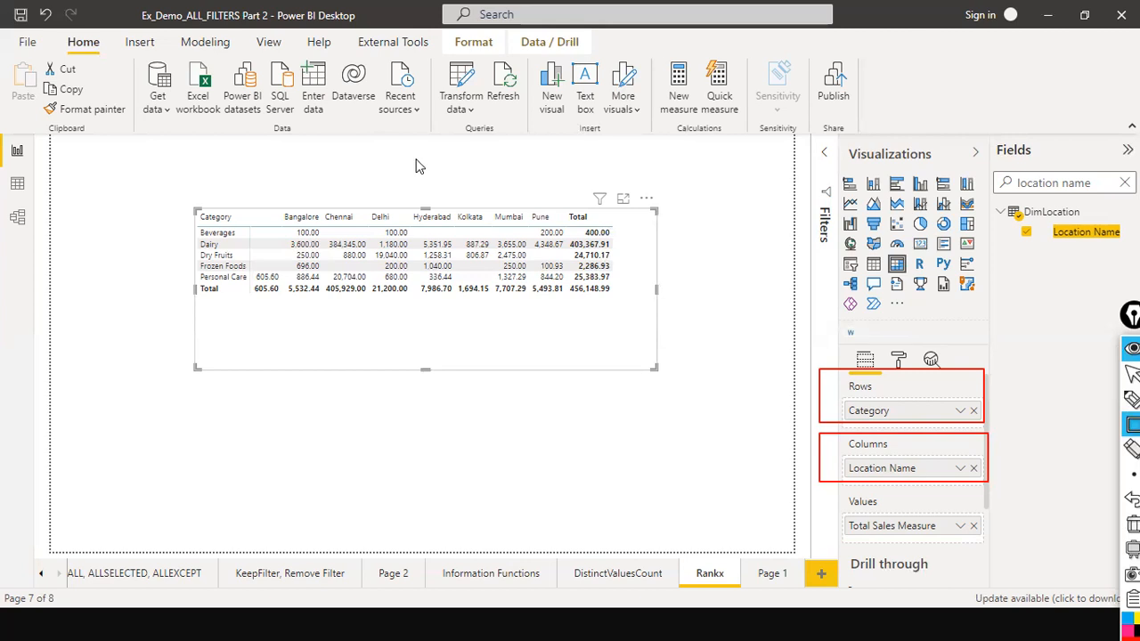
drag(312, 137, 310, 213)
drag(352, 142, 342, 214)
drag(124, 227, 208, 233)
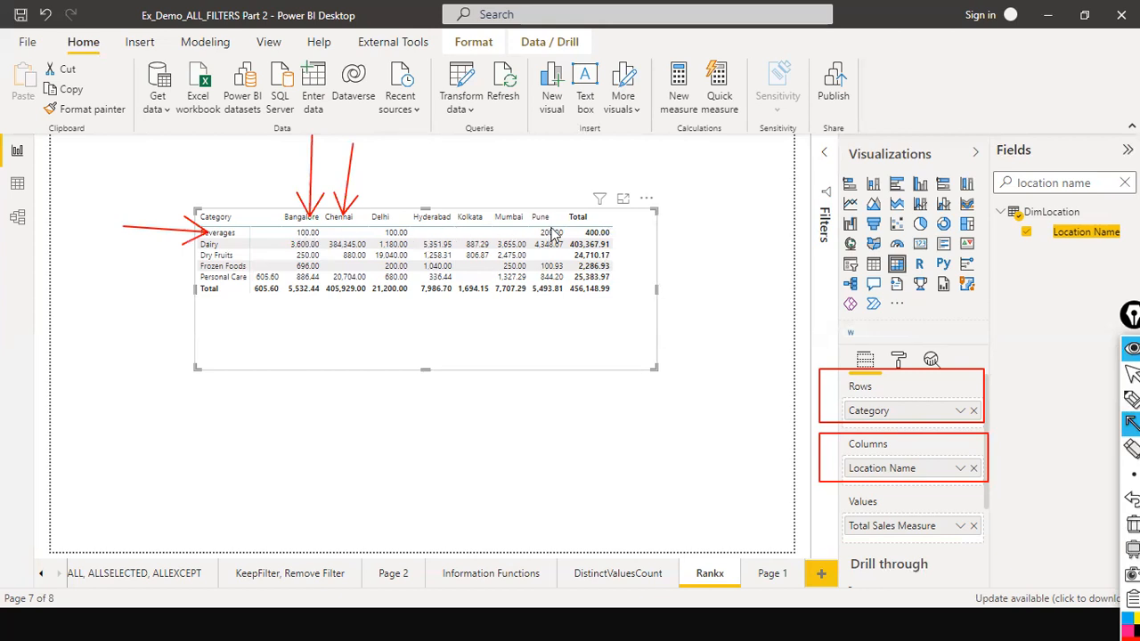
drag(555, 142, 555, 208)
key(ctrl+shift+2)
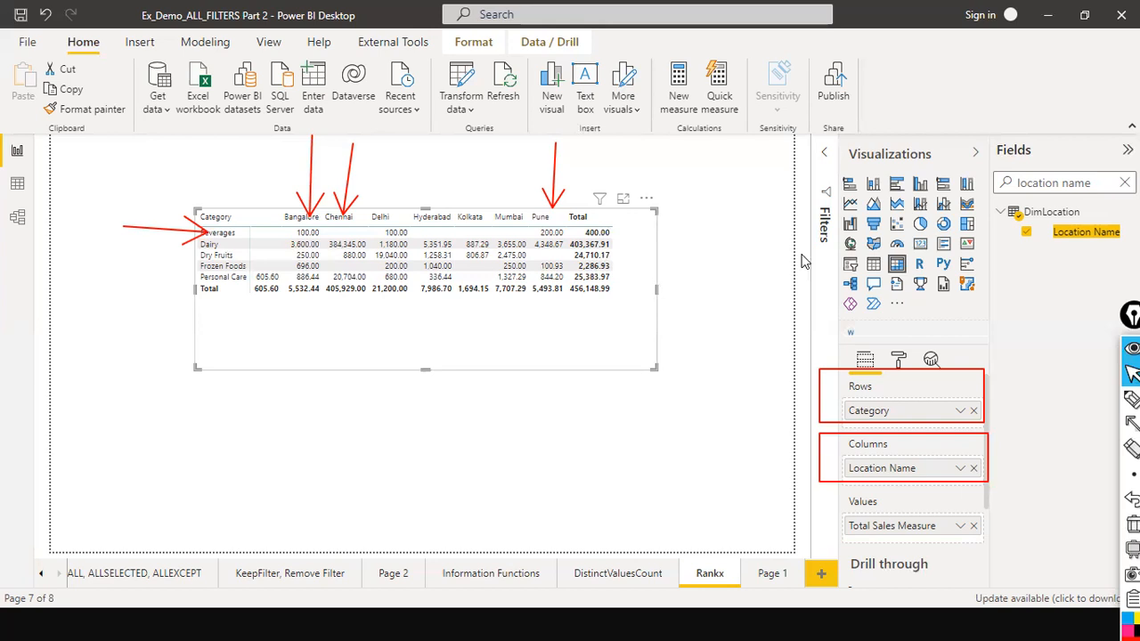
click(850, 264)
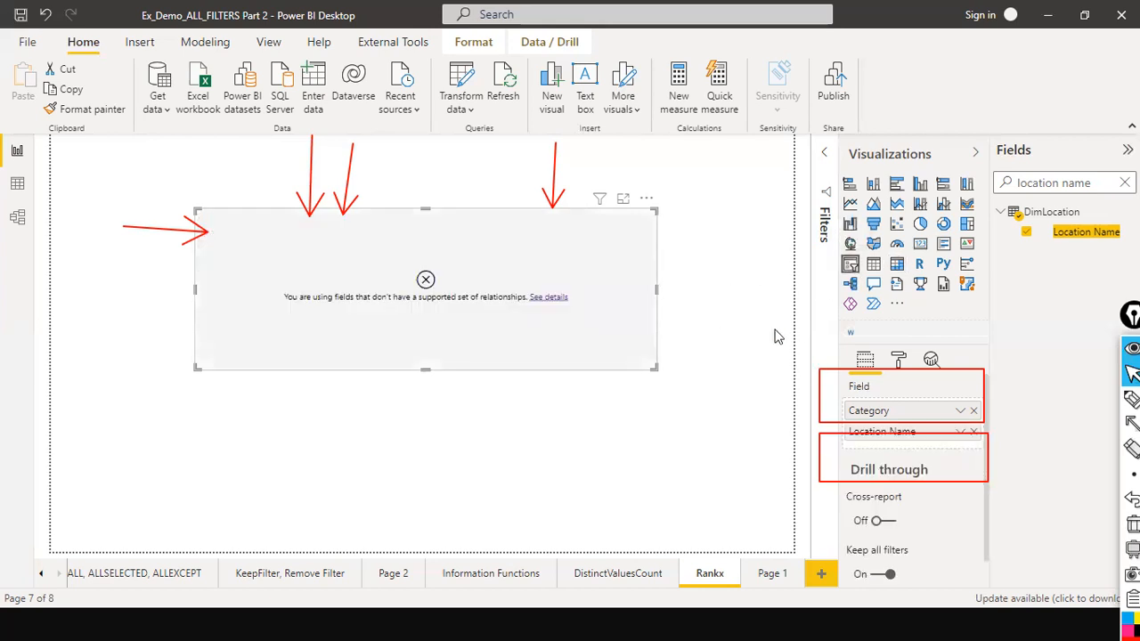
drag(656, 292, 718, 311)
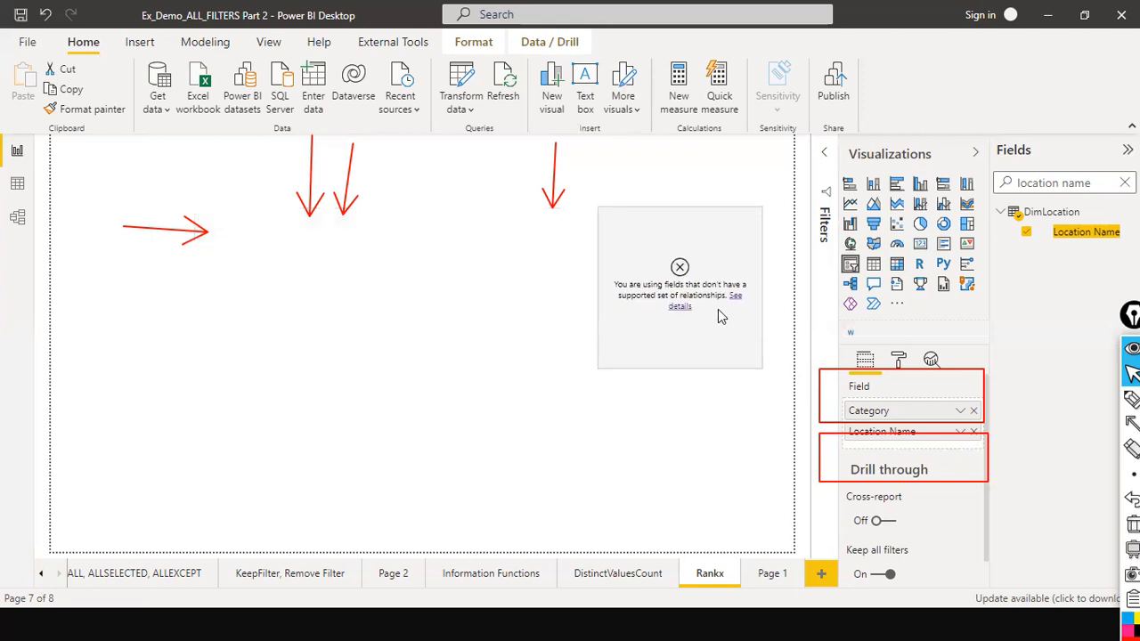
click(312, 374)
key(ctrl+z)
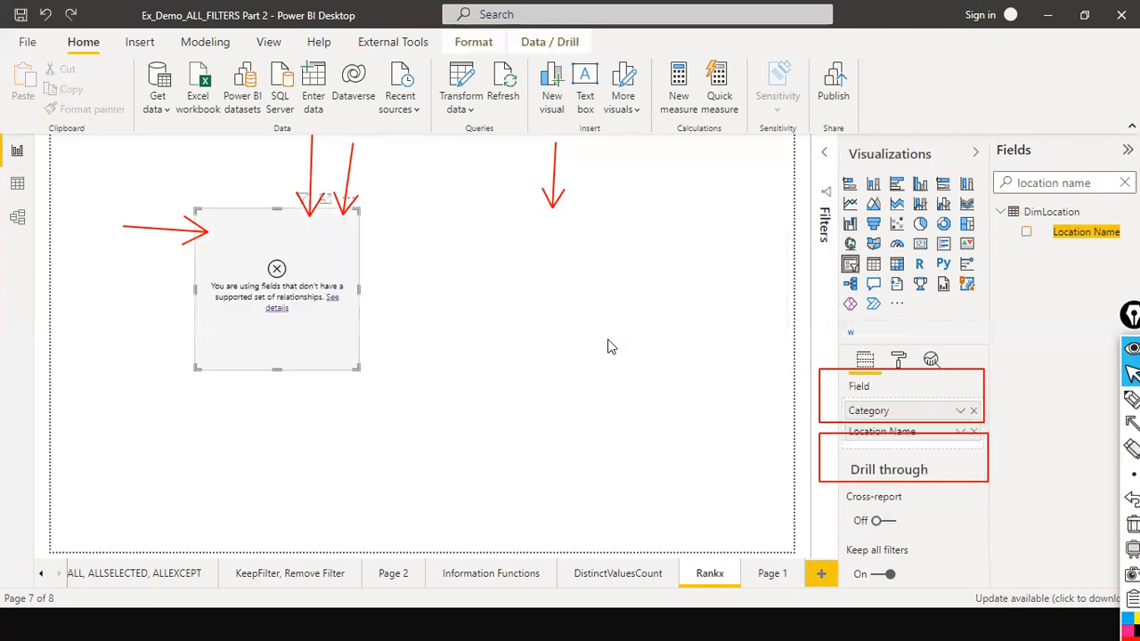
key(ctrl+z)
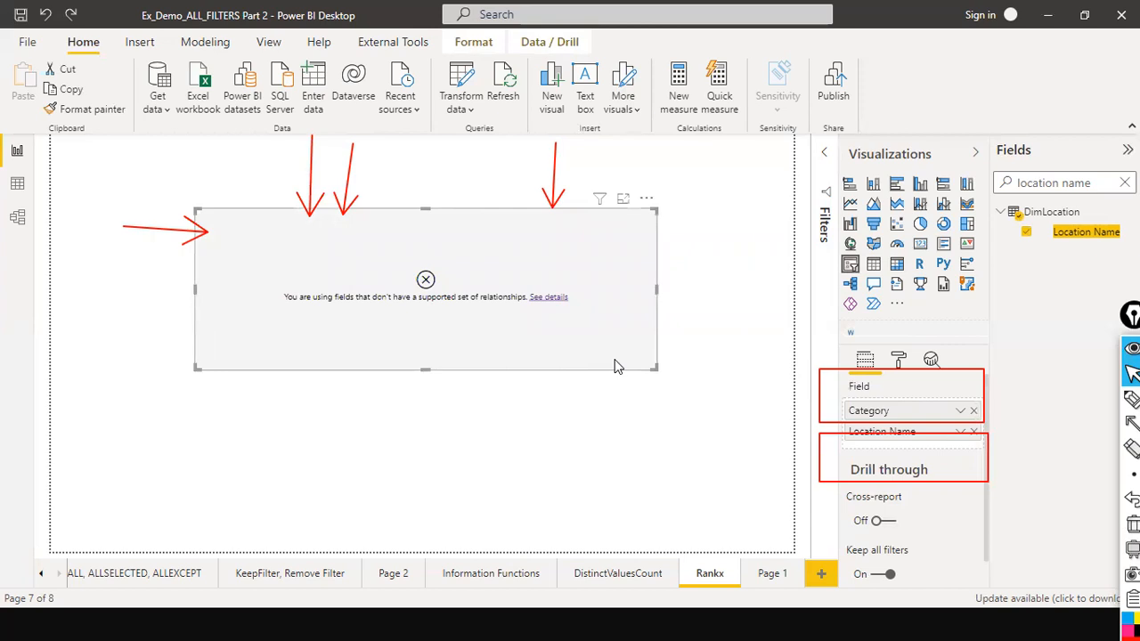
click(728, 368)
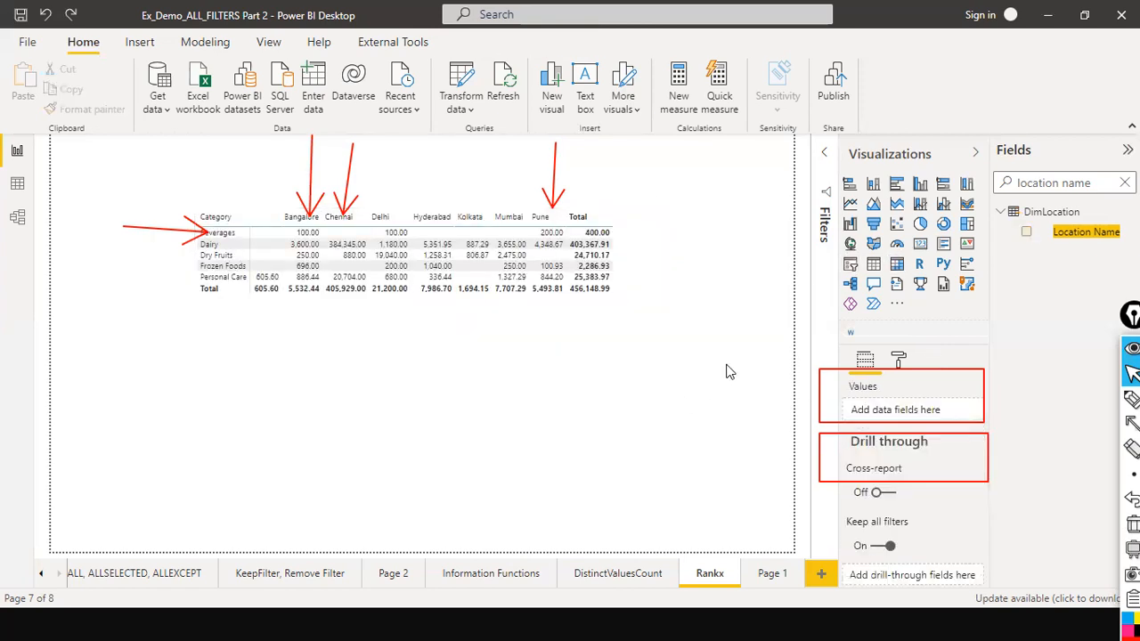
Add a Location Name slicer beside the matrix and select Bangalore and Delhi in it.
click(850, 264)
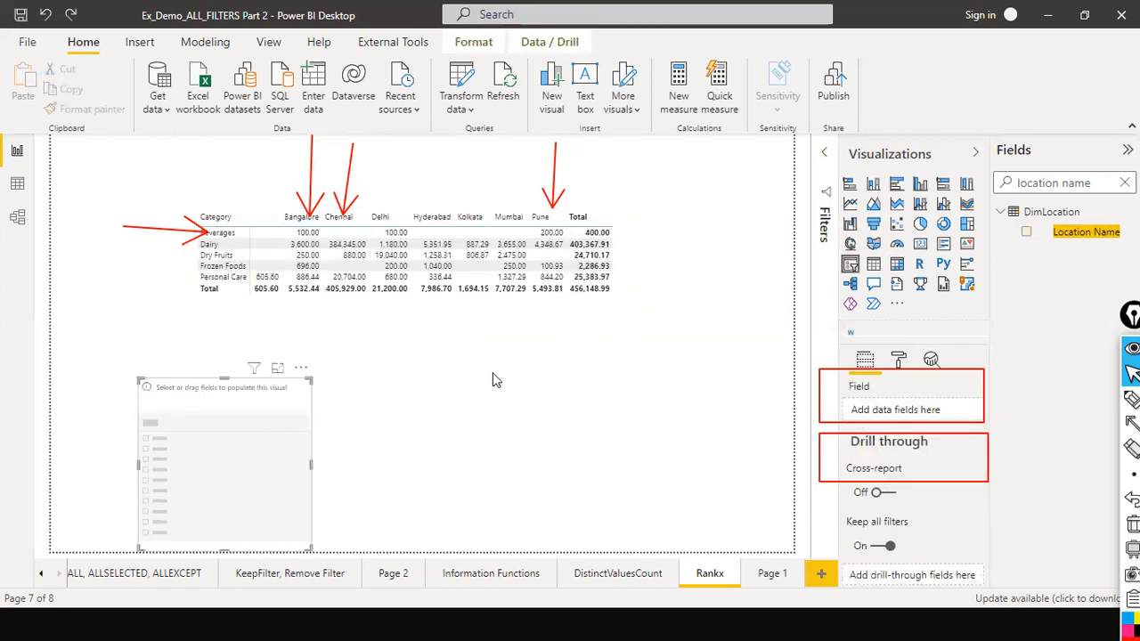
drag(270, 464, 753, 377)
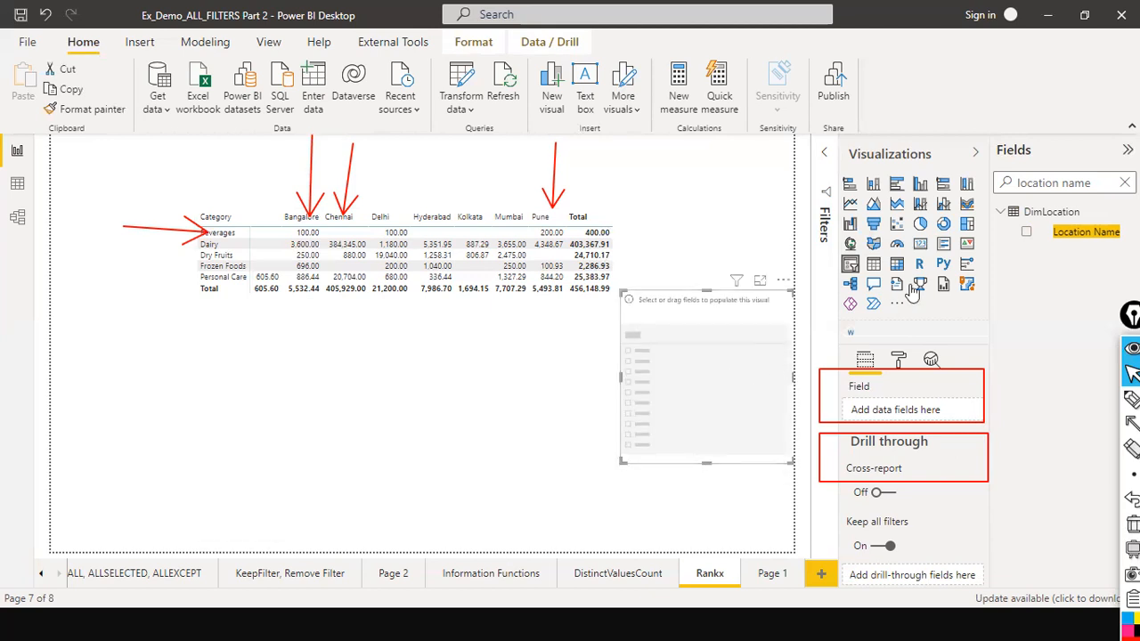
drag(1069, 234, 693, 365)
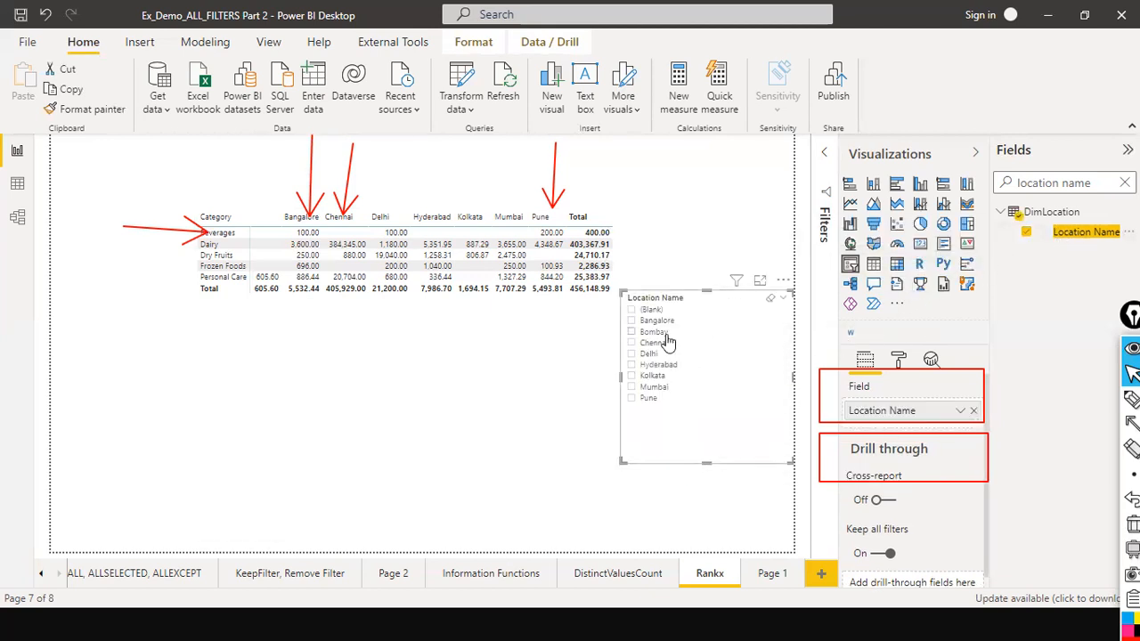
click(632, 321)
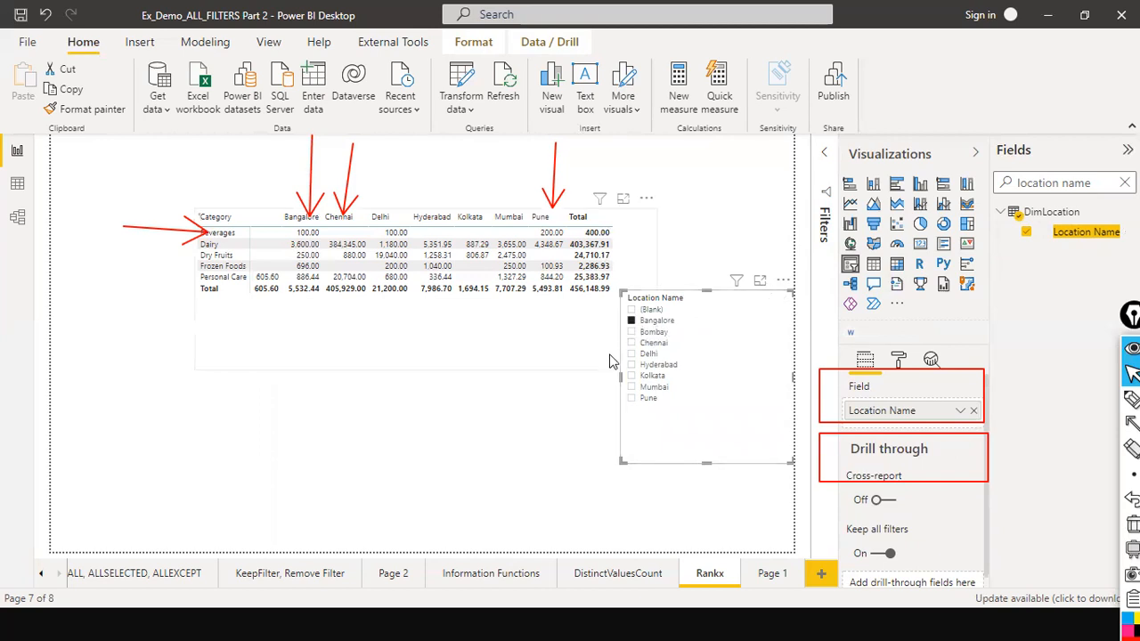
ctrl+click(631, 354)
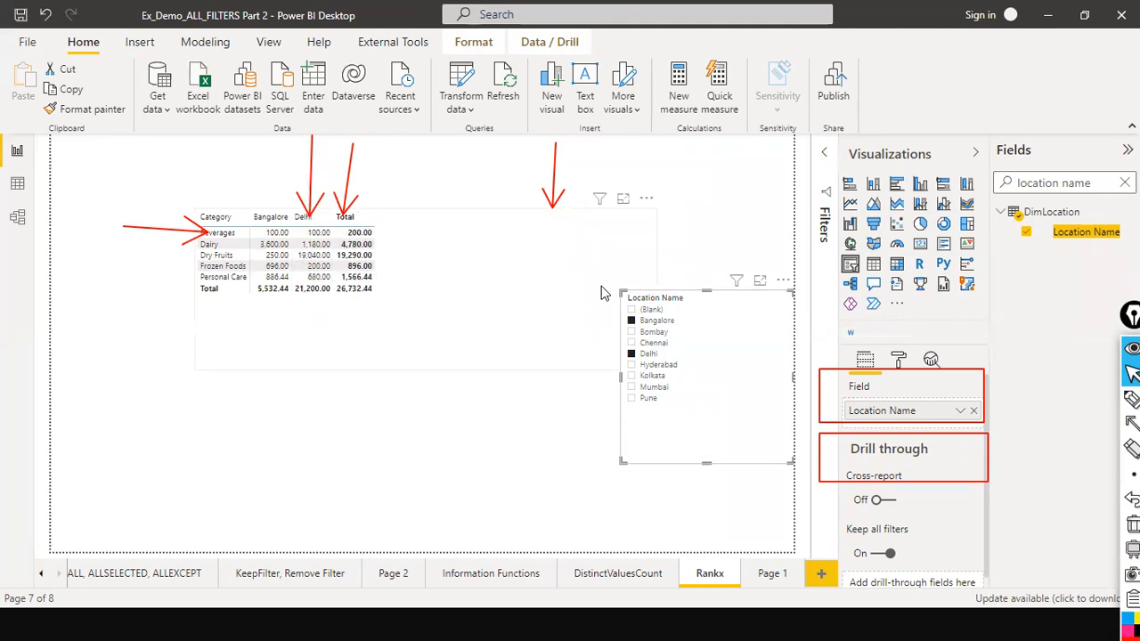
Narrow the matrix visual to fit its remaining columns.
click(633, 269)
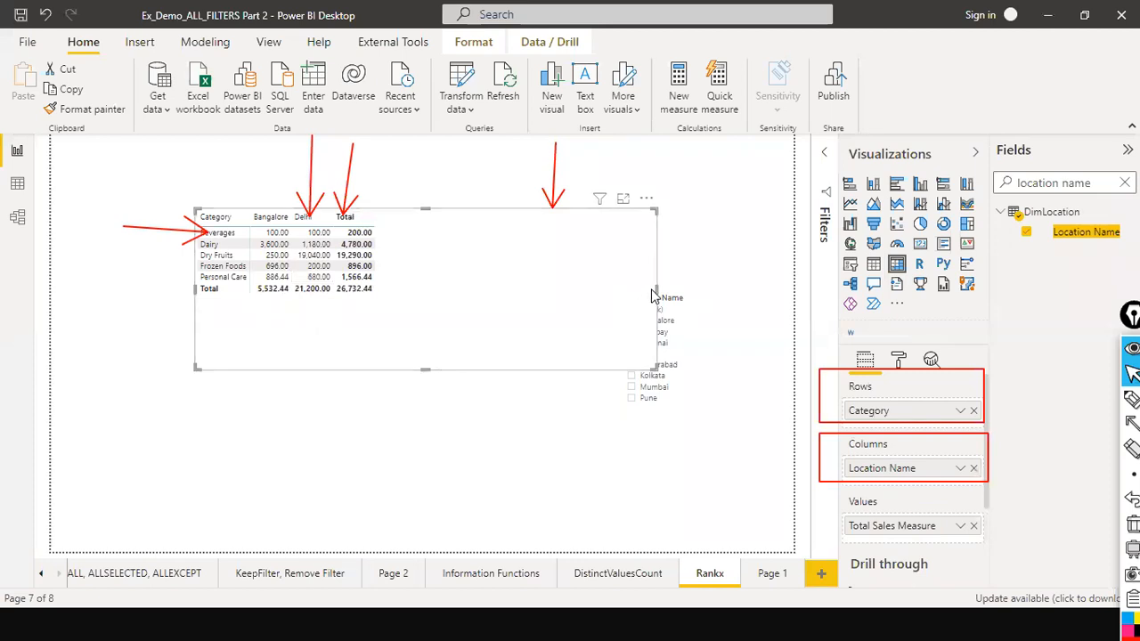
drag(656, 290, 473, 282)
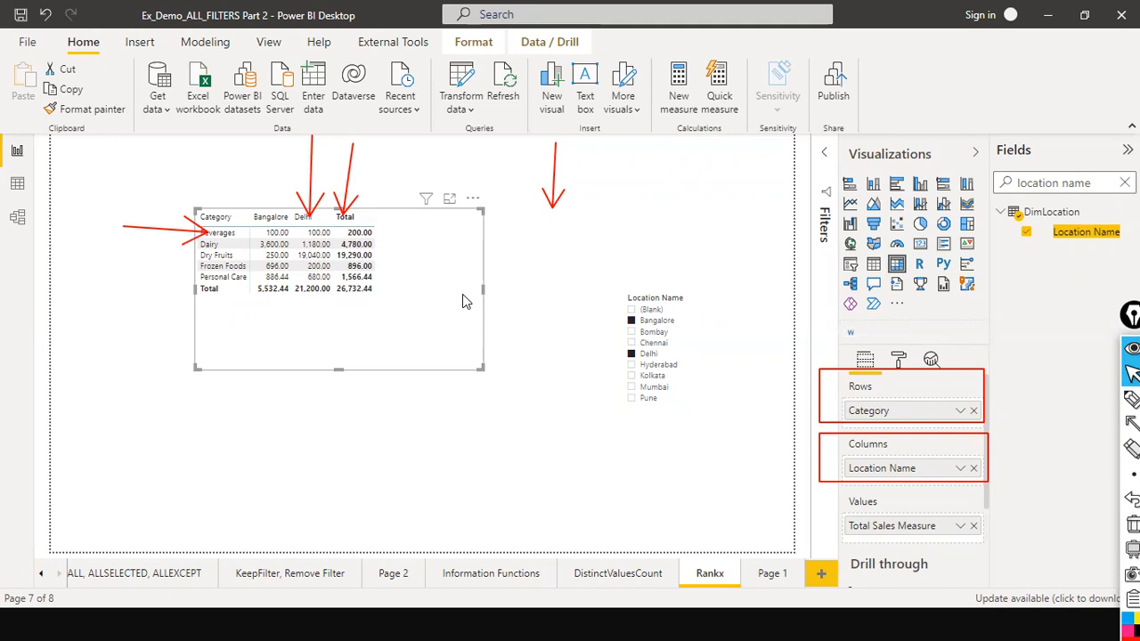
Switch to PowerPoint and present the CALCULATE syntax slide as a slide show.
key(alt+Tab)
key(alt+Tab)
key(Tab)
key(Tab)
key(Tab)
key(Tab)
key(Tab)
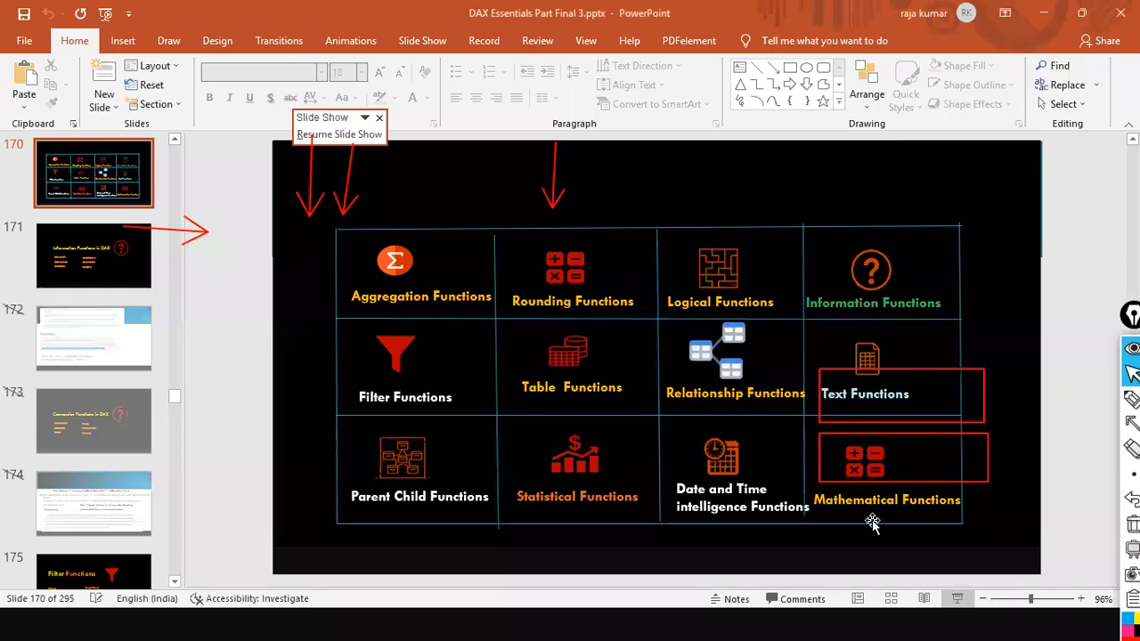
key(F5)
click(858, 357)
click(855, 358)
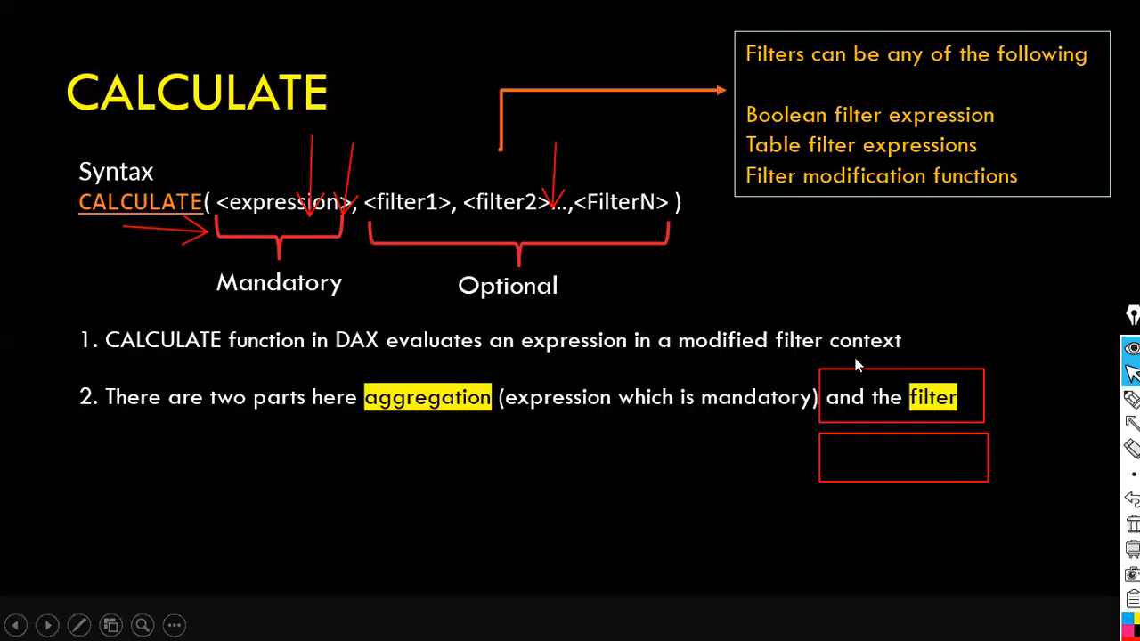
click(853, 354)
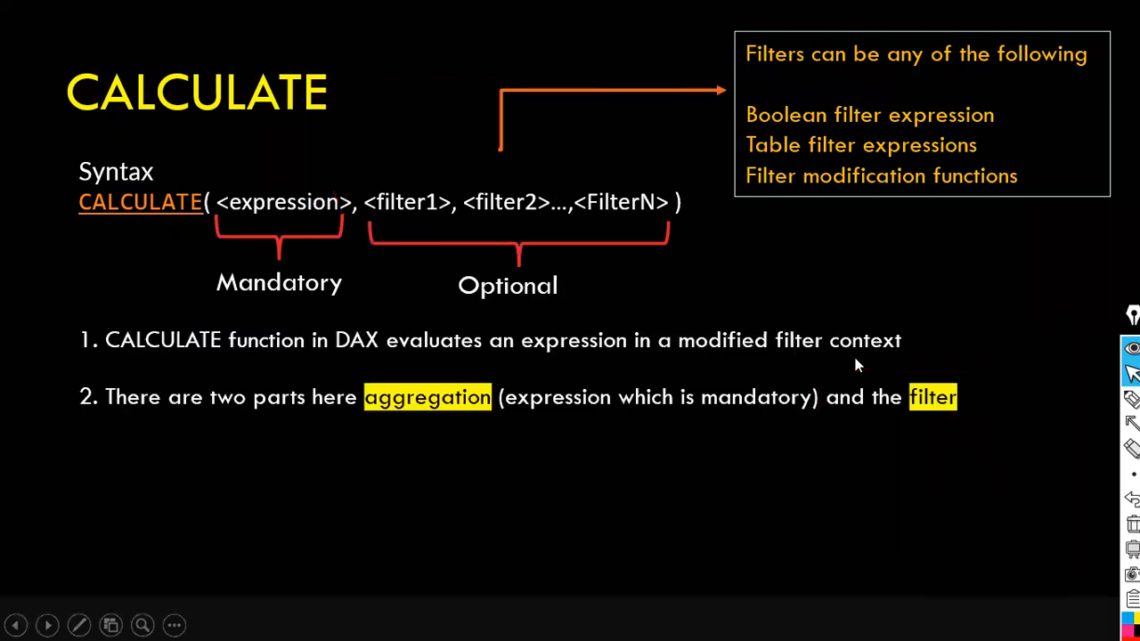
scroll(367, 339, up, 1)
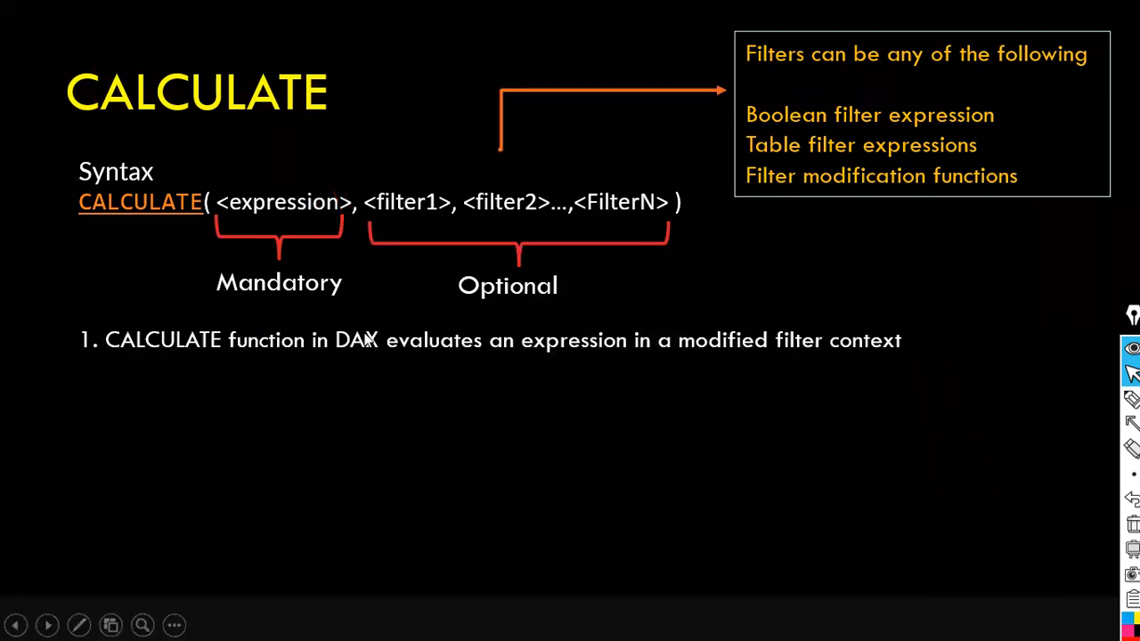
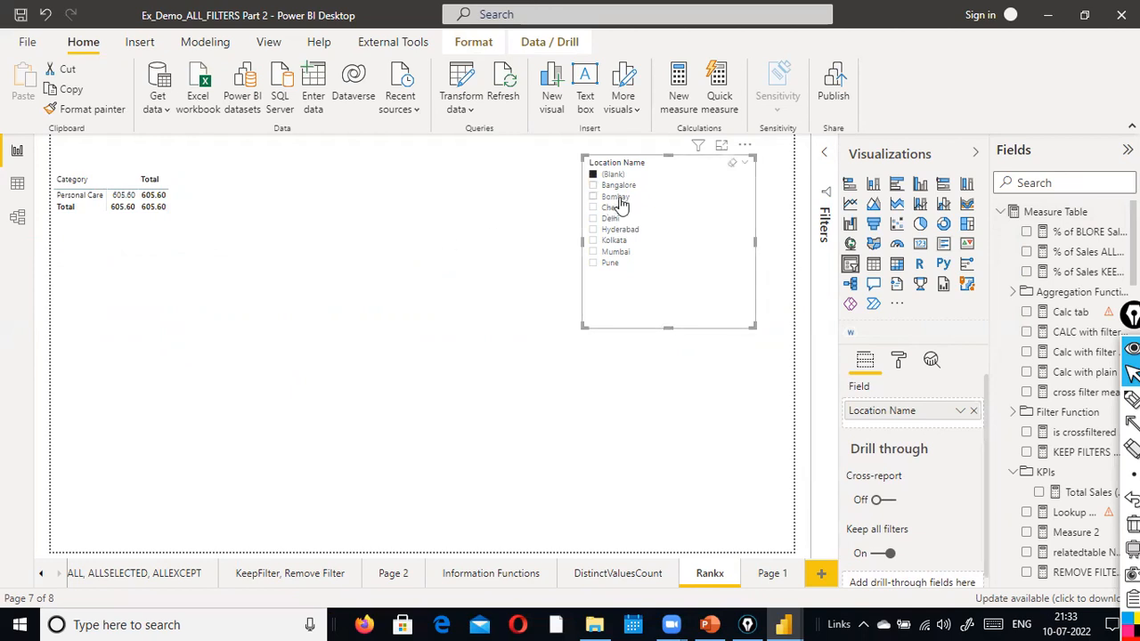
Clear the selections in the Location Name slicer.
click(732, 164)
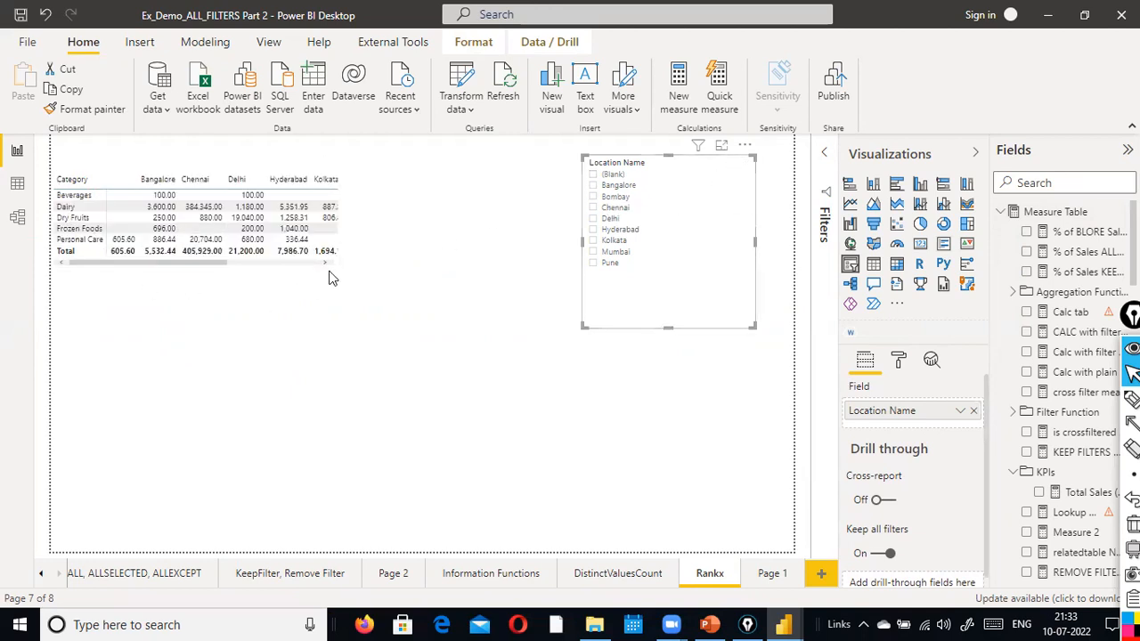
Move the matrix visual down toward the middle of the canvas.
click(379, 246)
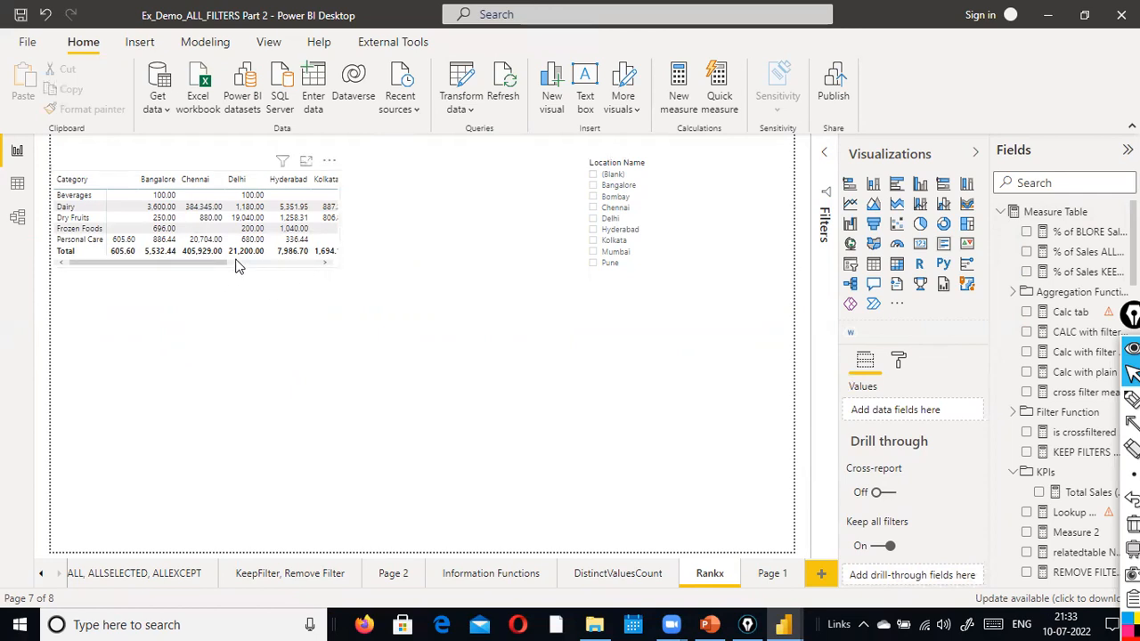
drag(250, 274, 332, 330)
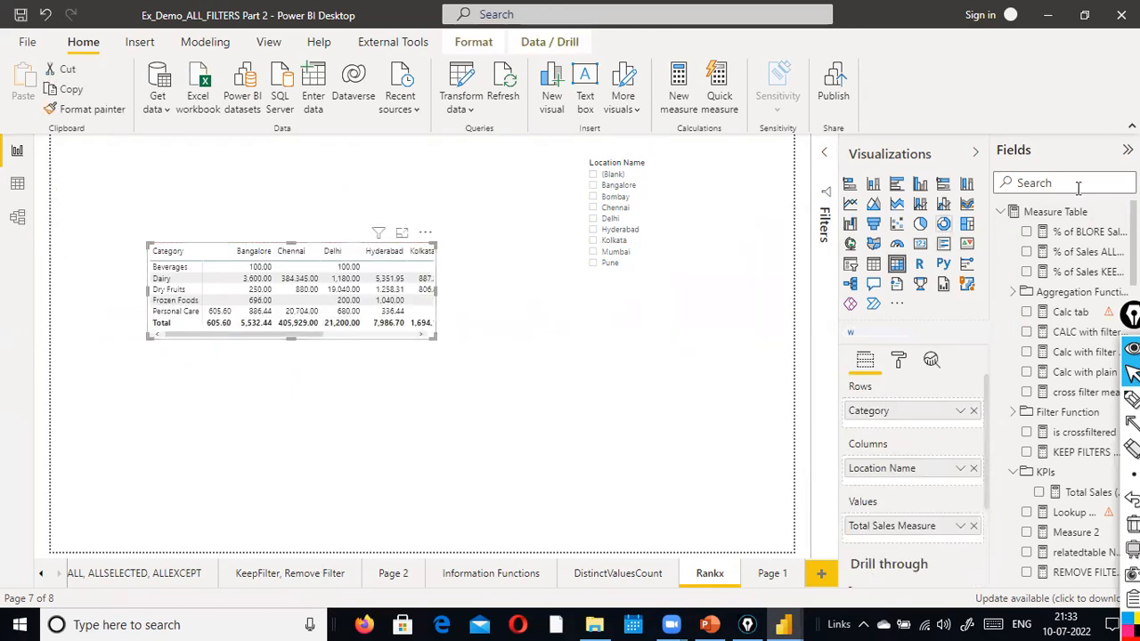
Open the CALC with filter Measure definition in the formula bar.
click(1074, 333)
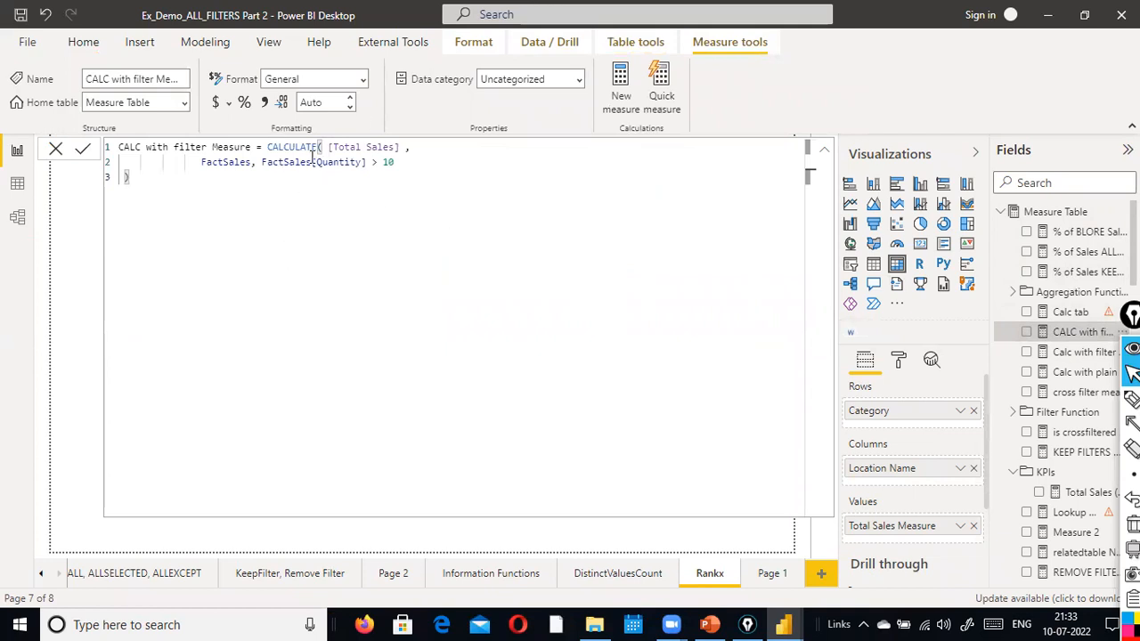
Switch to PowerPoint, collapse the slide thumbnails, and start the slide show.
key(alt+Tab)
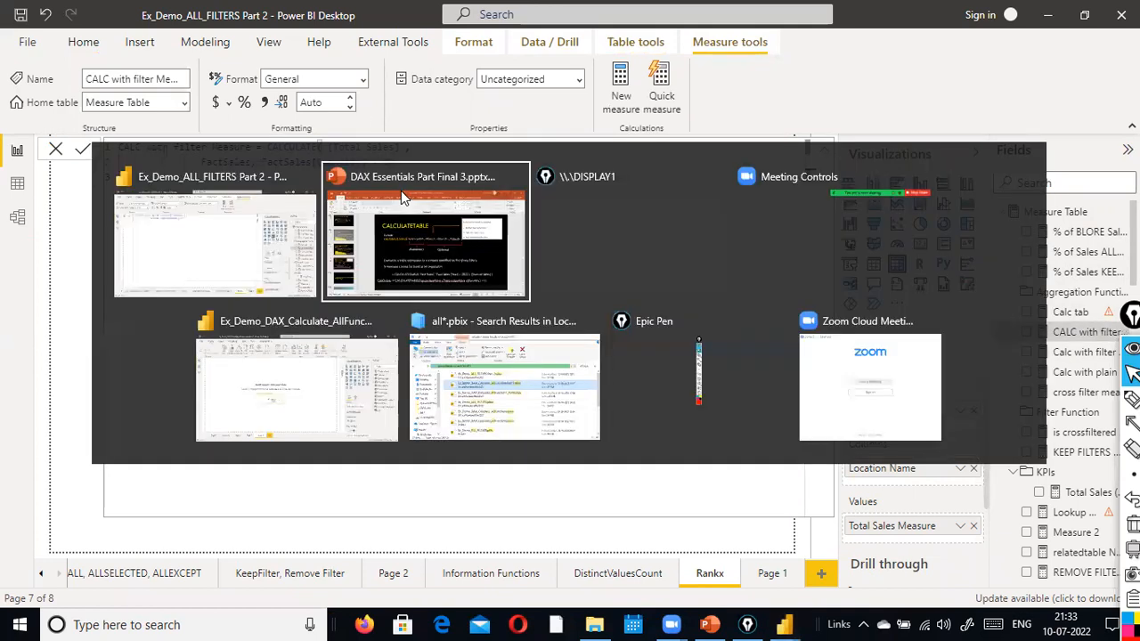
scroll(742, 383, down, 1)
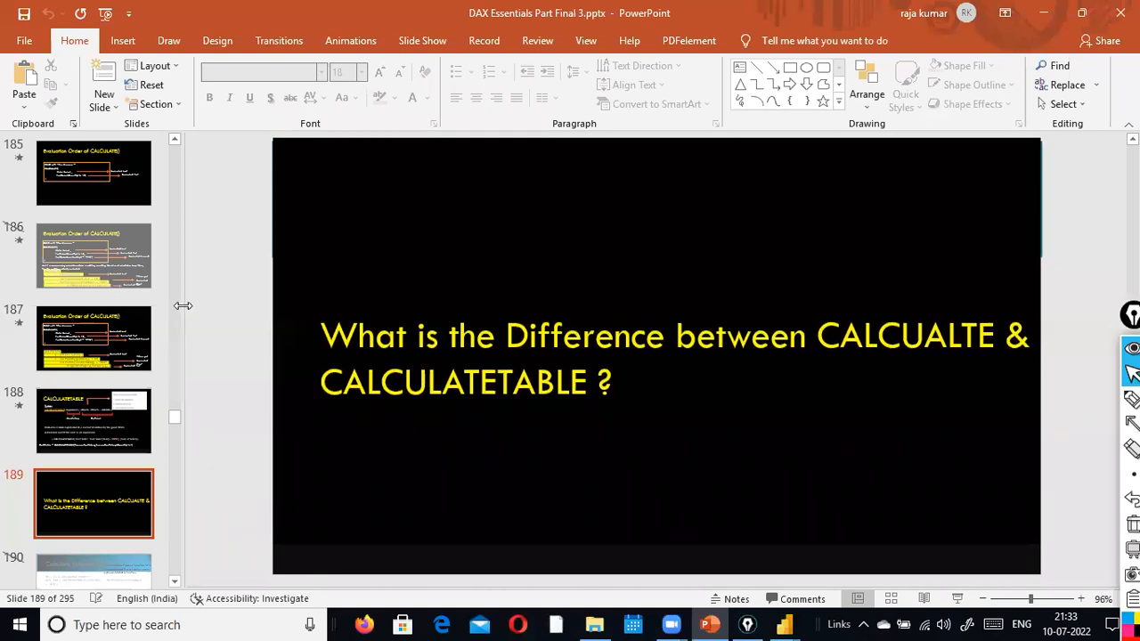
drag(182, 306, 45, 281)
scroll(962, 280, down, 2)
scroll(964, 279, up, 3)
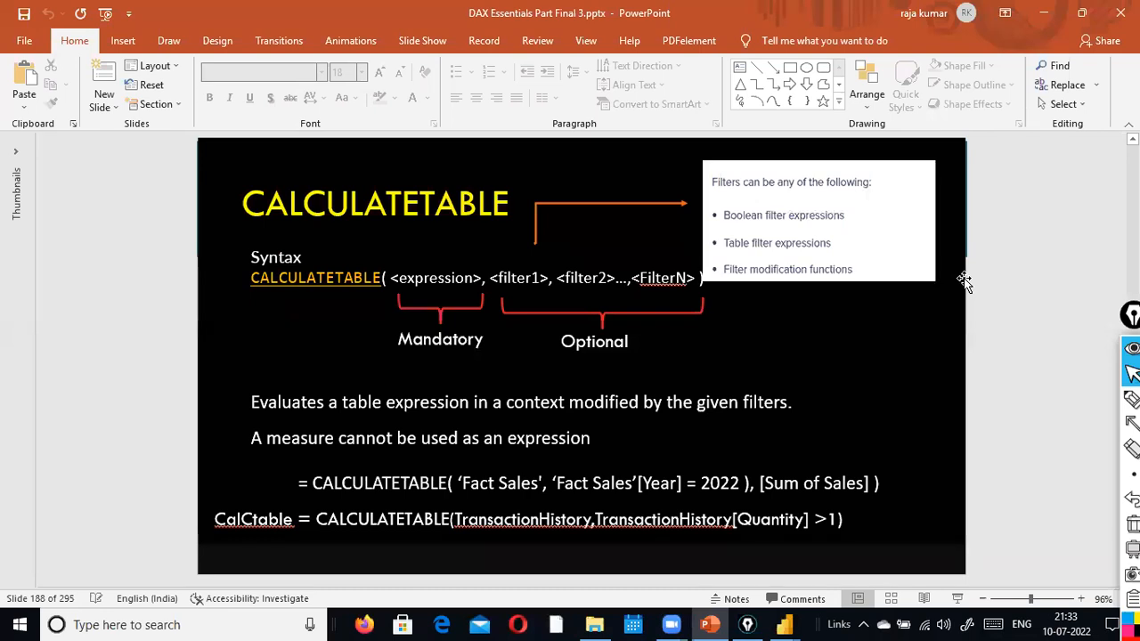
scroll(963, 280, down, 3)
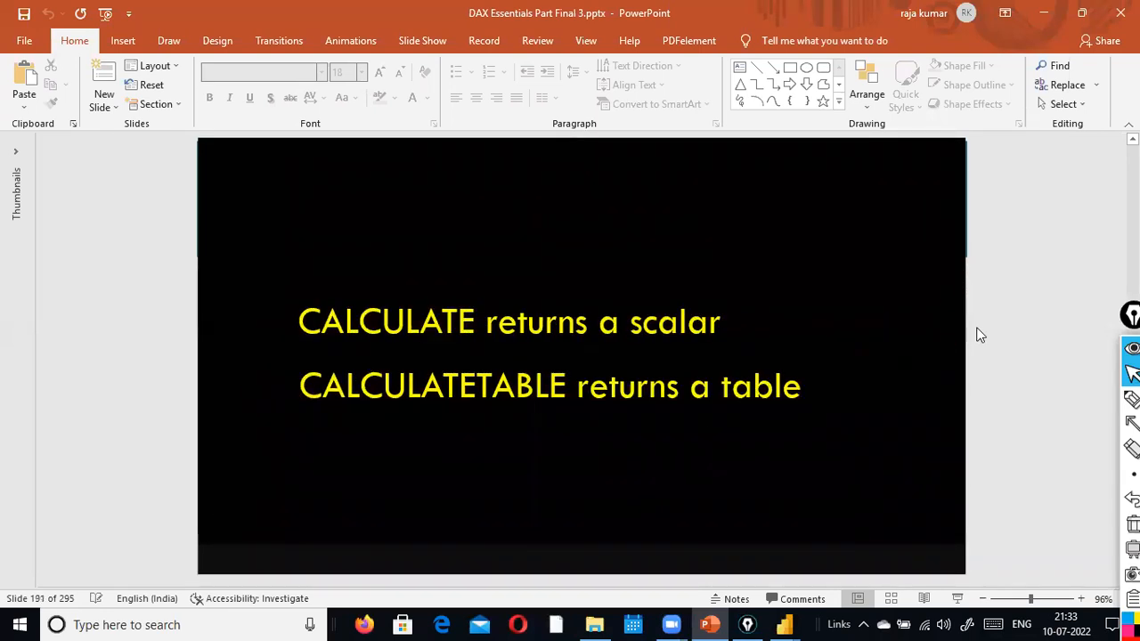
click(958, 599)
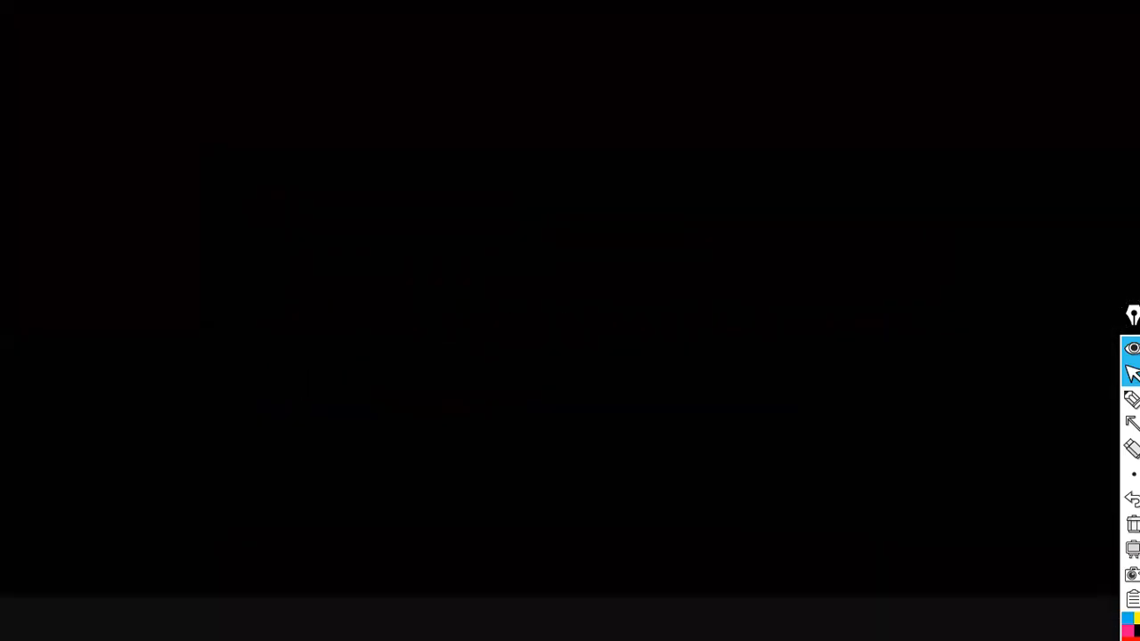
Navigate to the Evaluation Order of CALCULATE() slide.
key(Left)
key(Left)
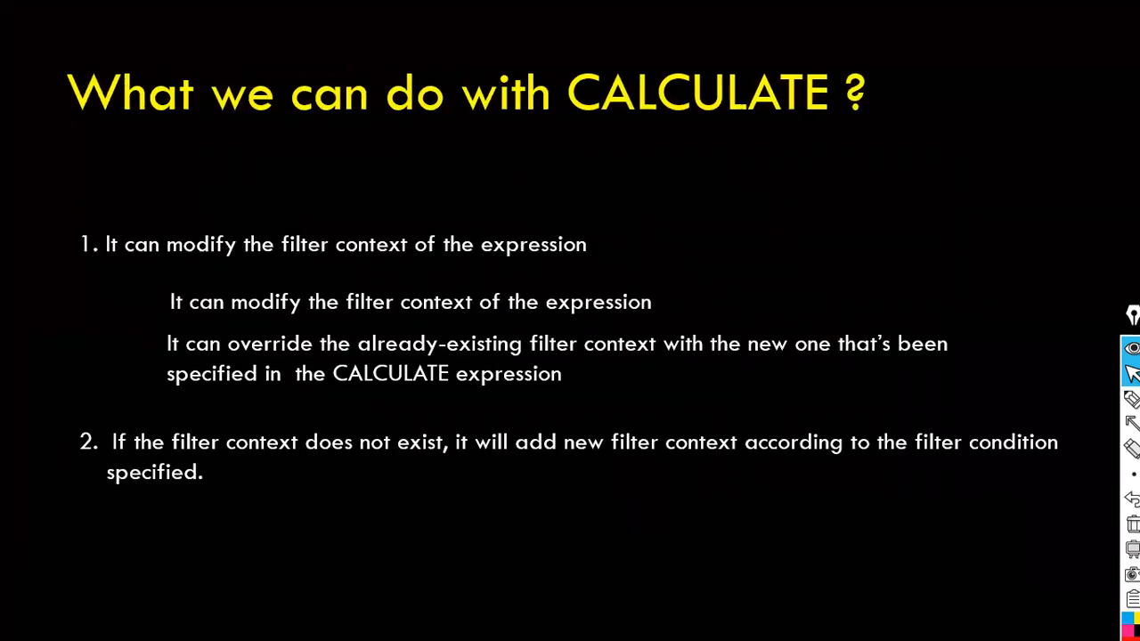
key(Right)
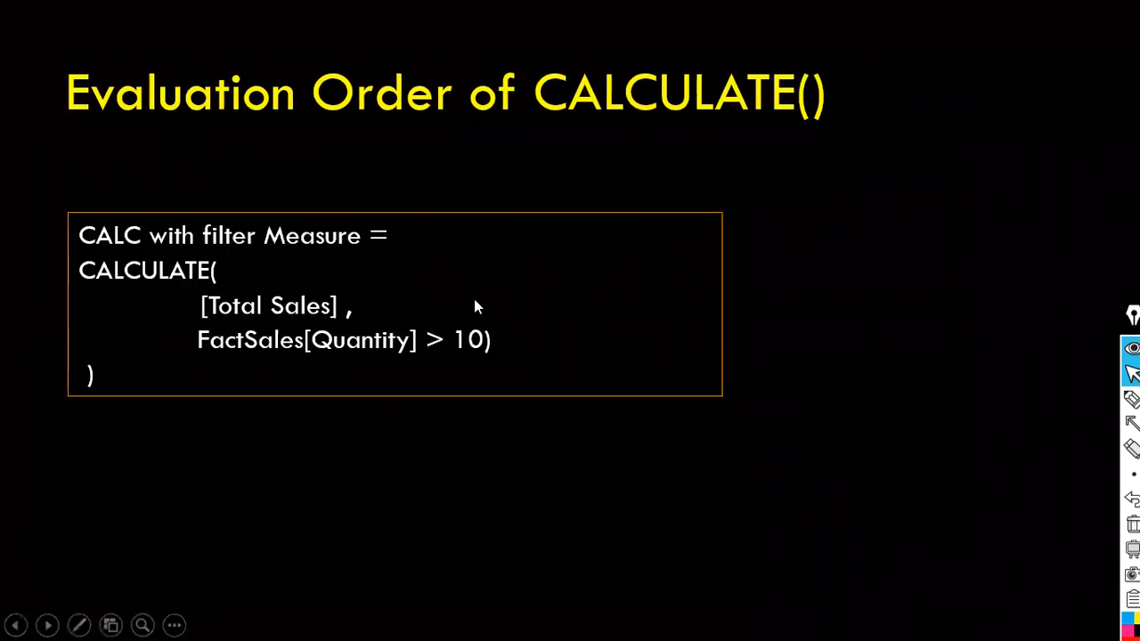
Return to Power BI, highlight the FactSales[Quantity] > 10 filter in the formula, and collapse the formula bar.
key(alt+Tab)
key(alt+Tab)
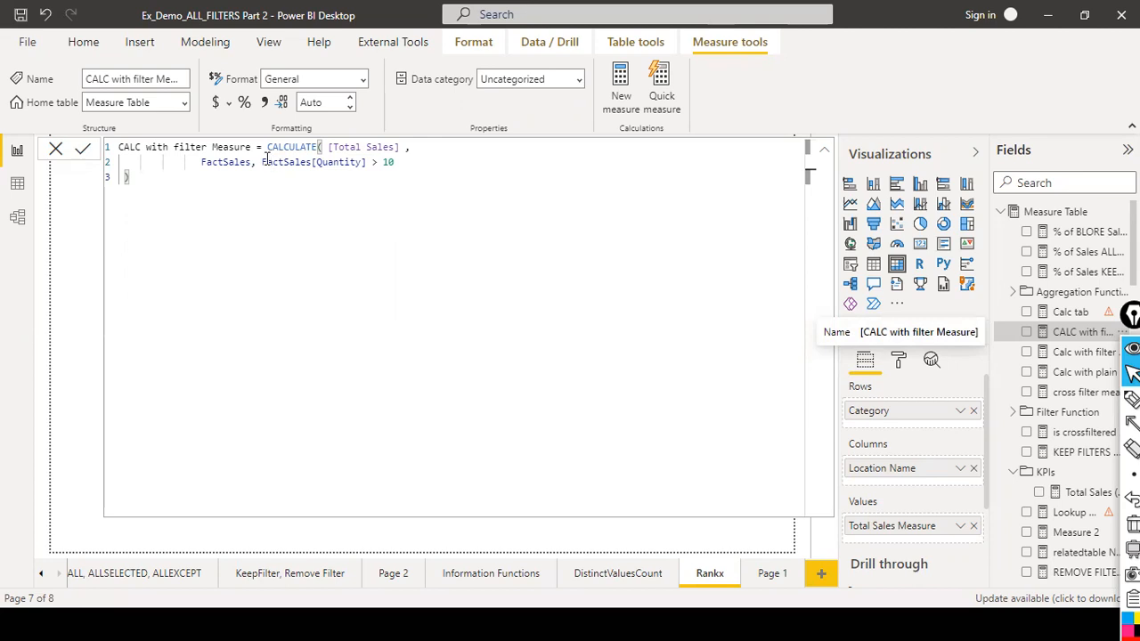
drag(261, 160, 399, 163)
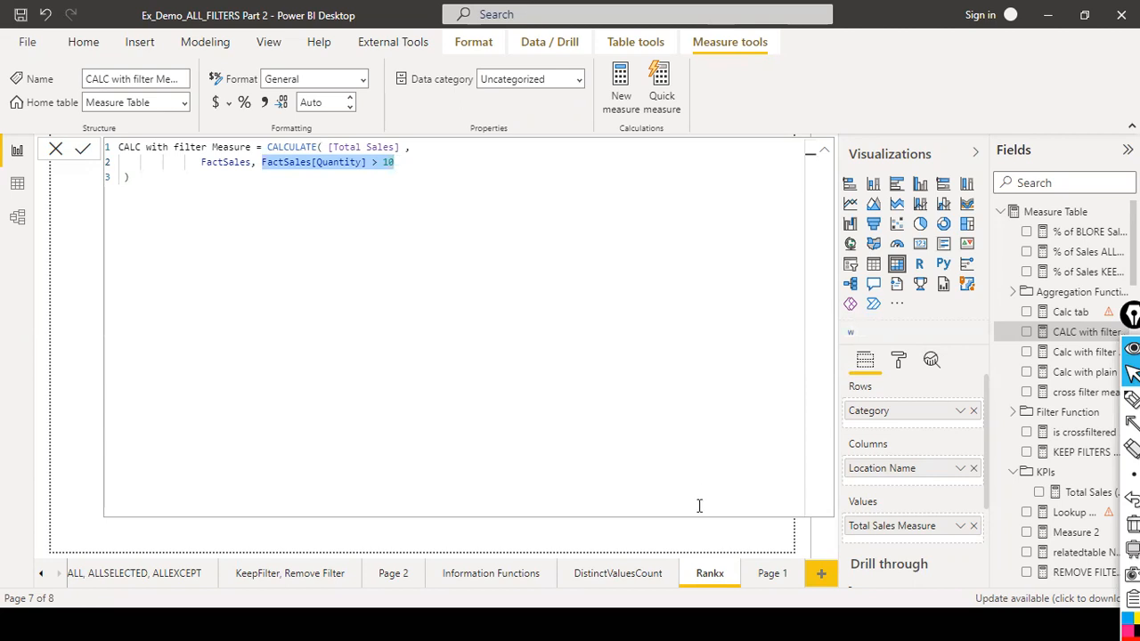
click(824, 151)
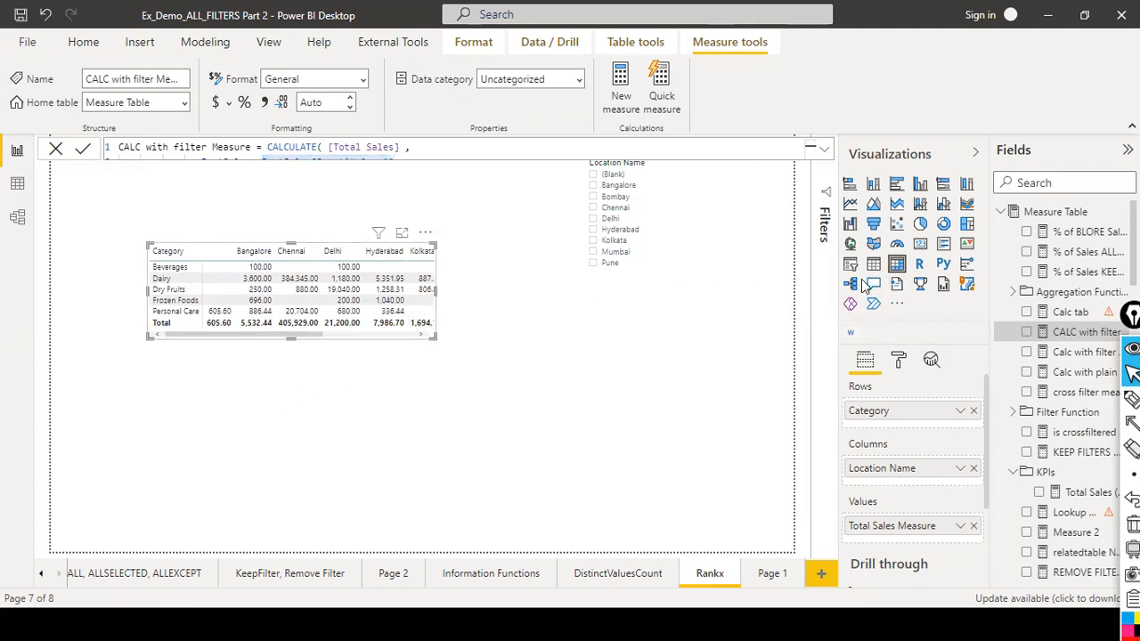
Add a new matrix visual below the first one with CALC with filter Measure as its value.
click(509, 340)
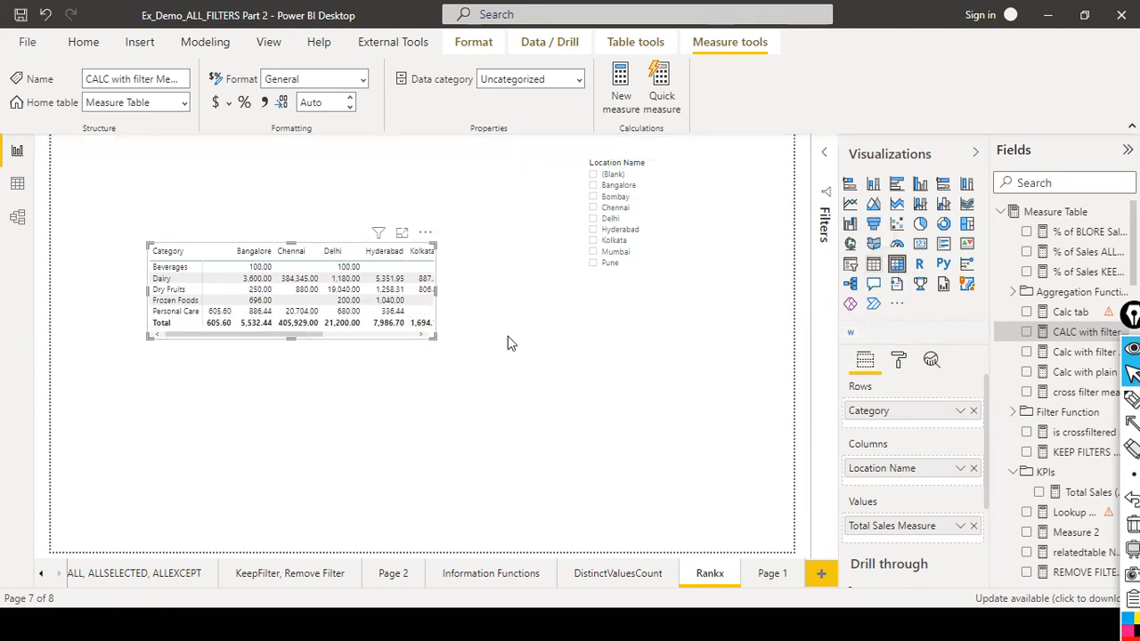
click(353, 436)
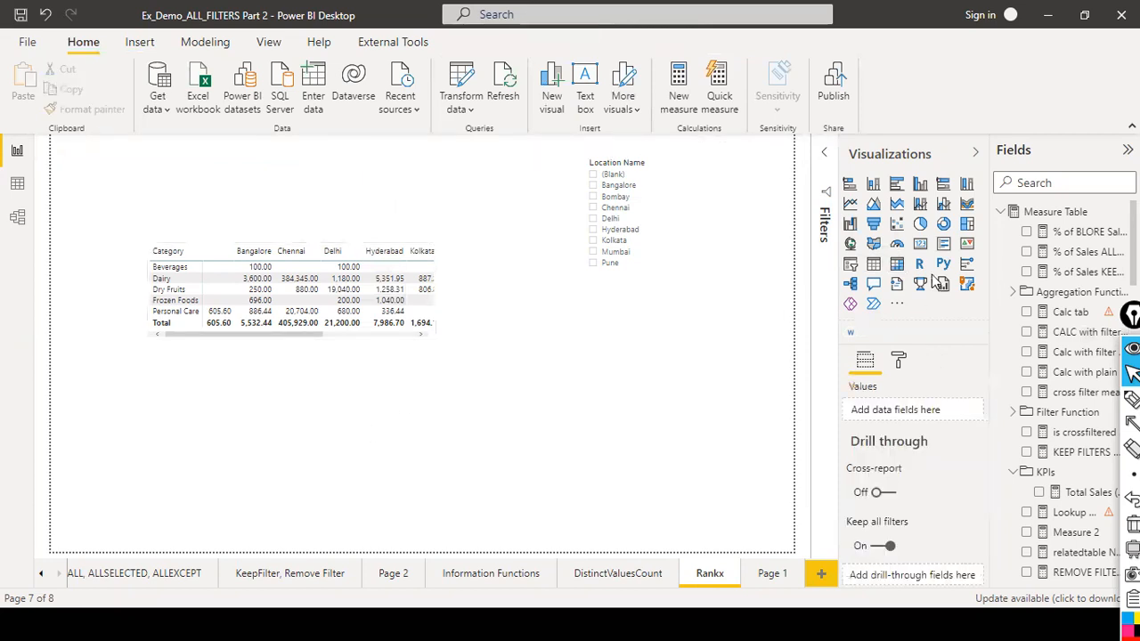
click(896, 266)
drag(199, 245, 270, 420)
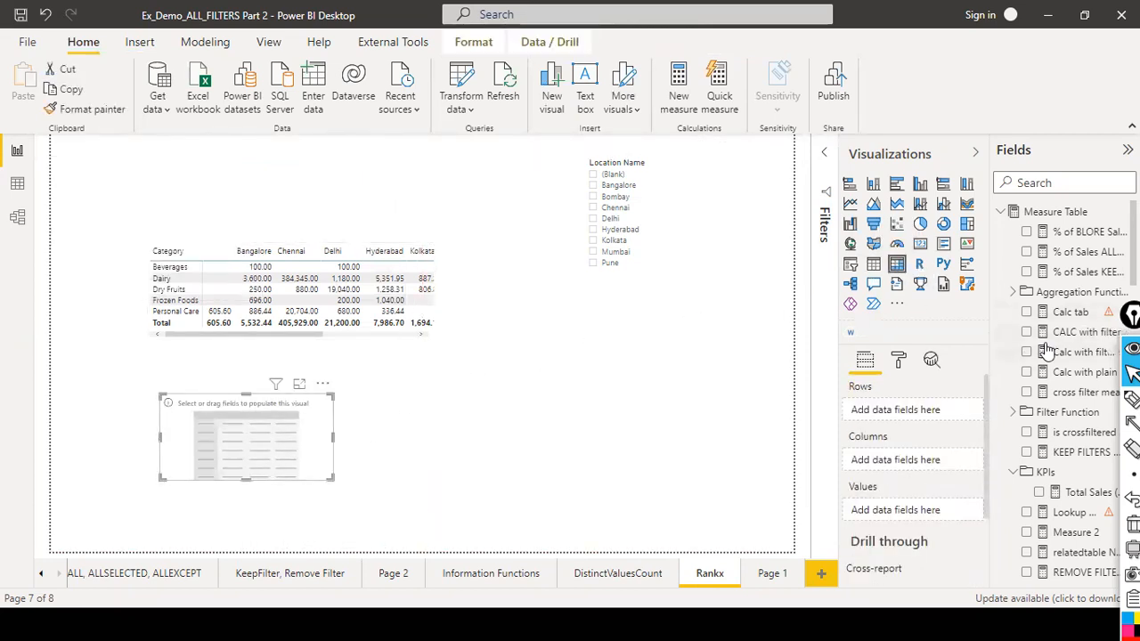
drag(1075, 336, 231, 415)
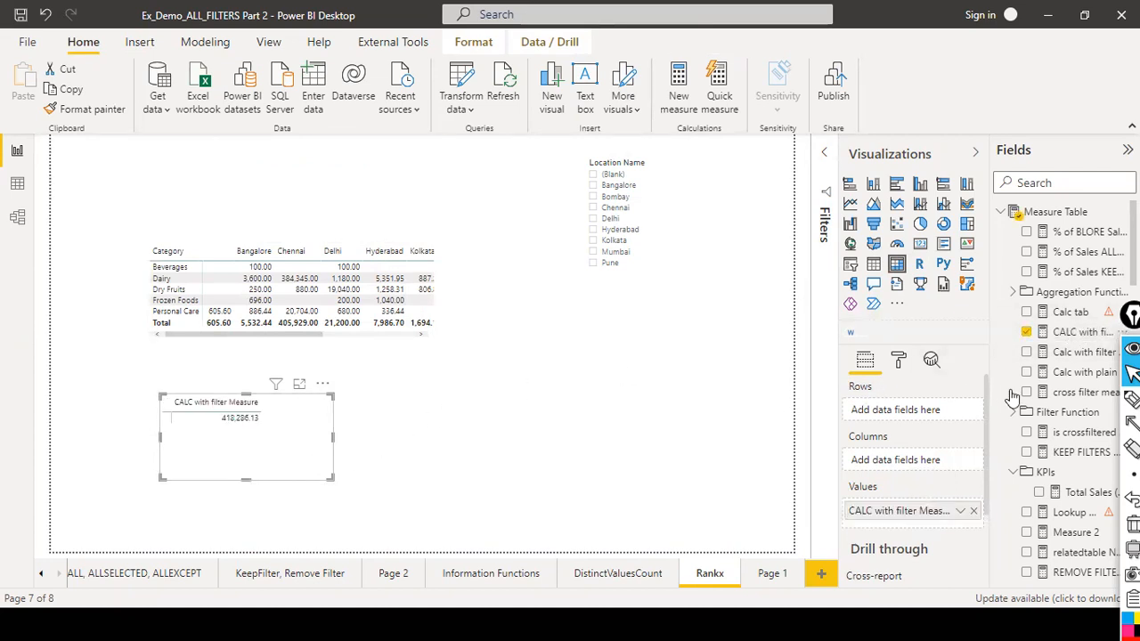
Search the fields for categ, add DimCategory's Category to the new matrix's rows, and widen the matrix.
scroll(1069, 392, down, 5)
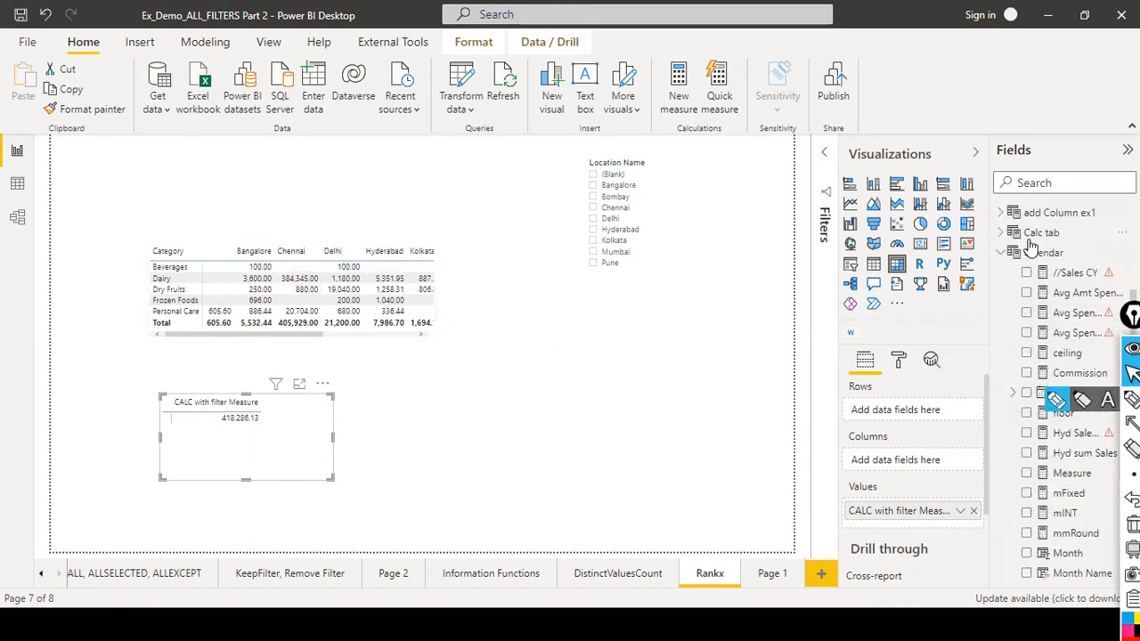
scroll(1042, 218, down, 3)
click(1054, 183)
text(ca)
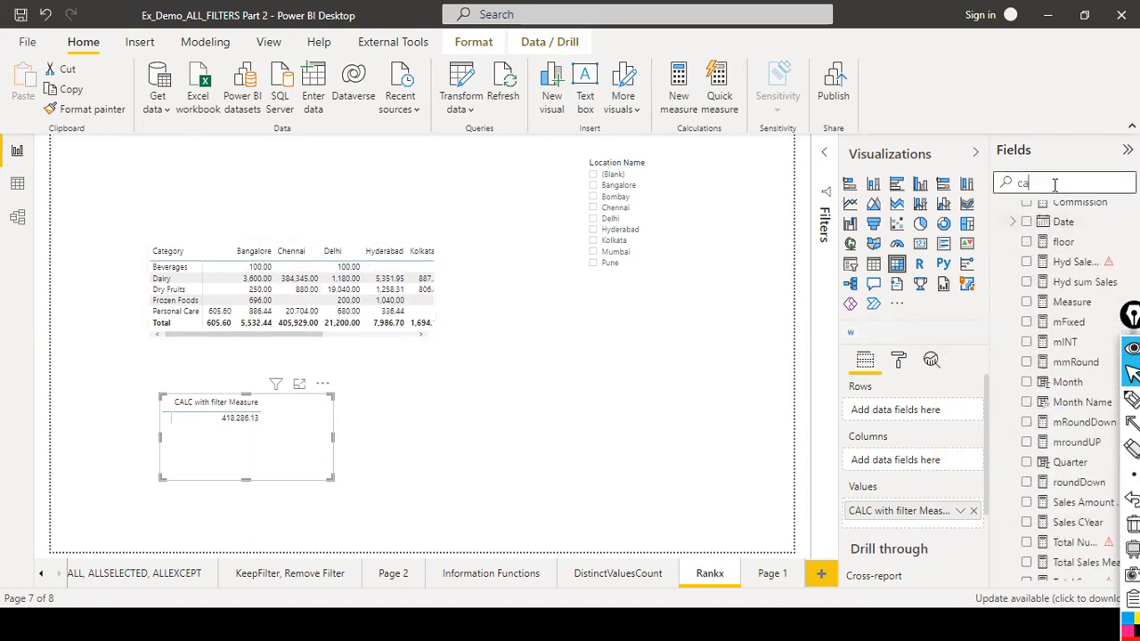
text(t)
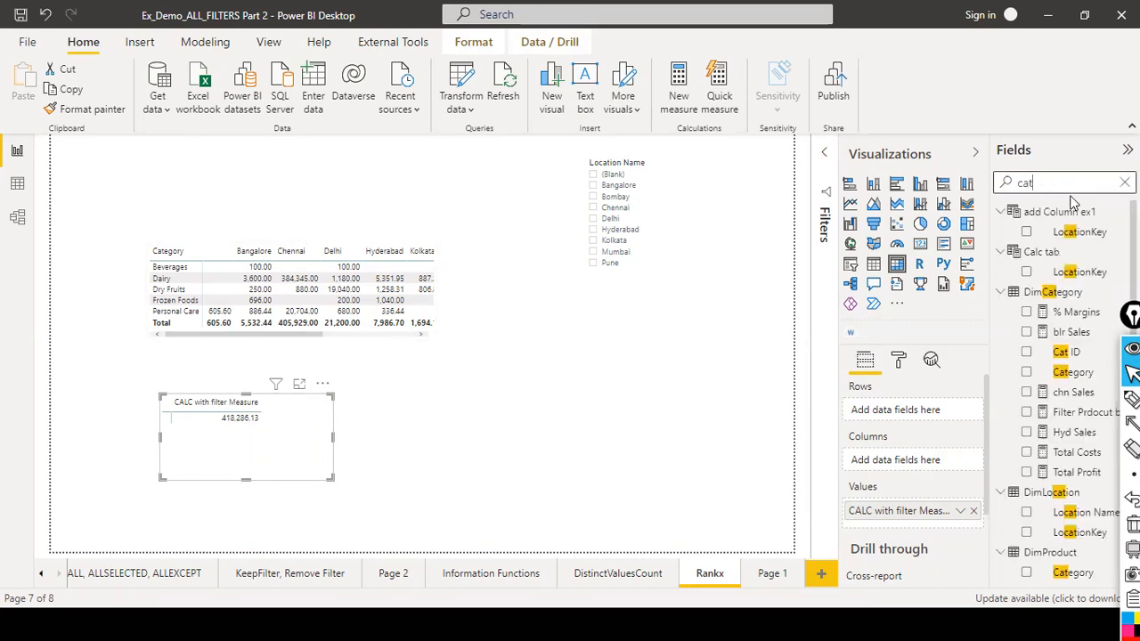
text(goeg)
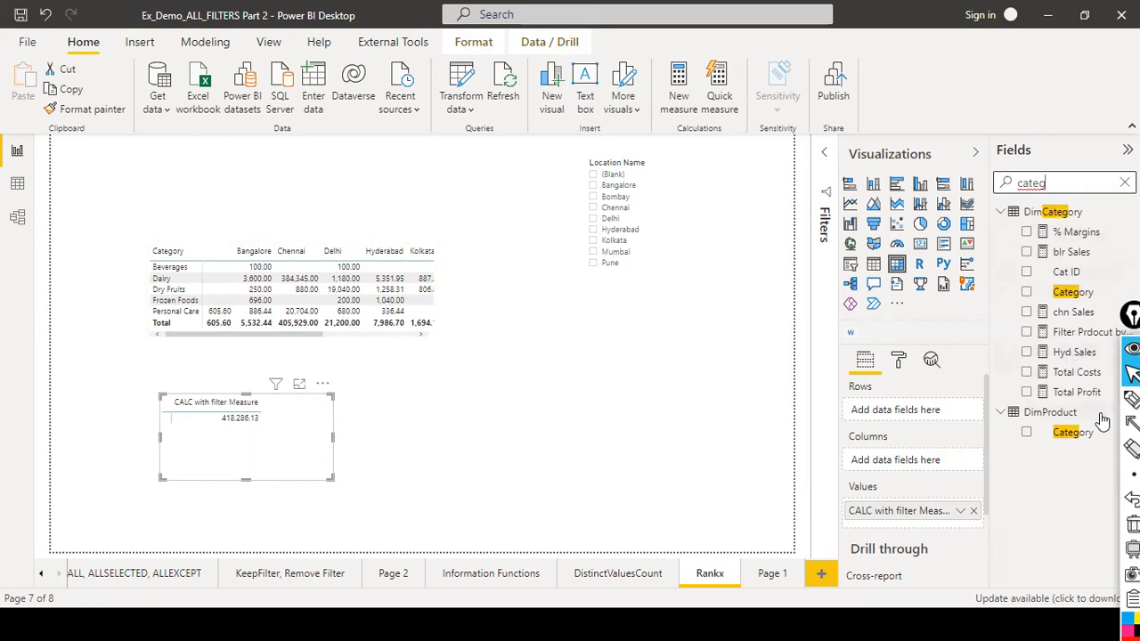
drag(1076, 294, 243, 426)
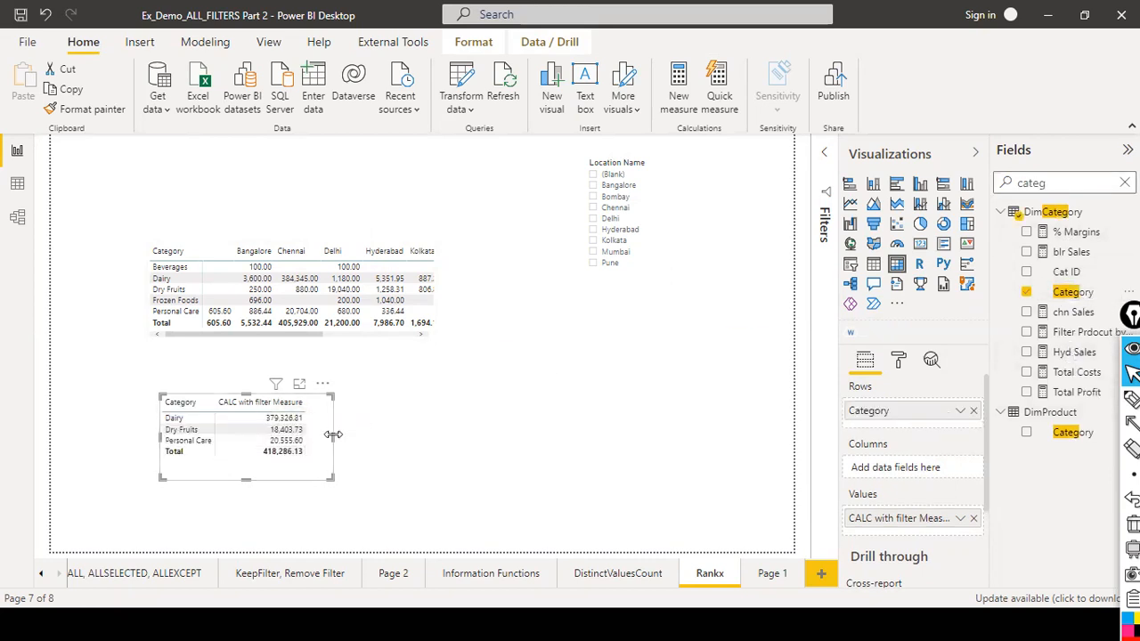
drag(332, 435, 436, 437)
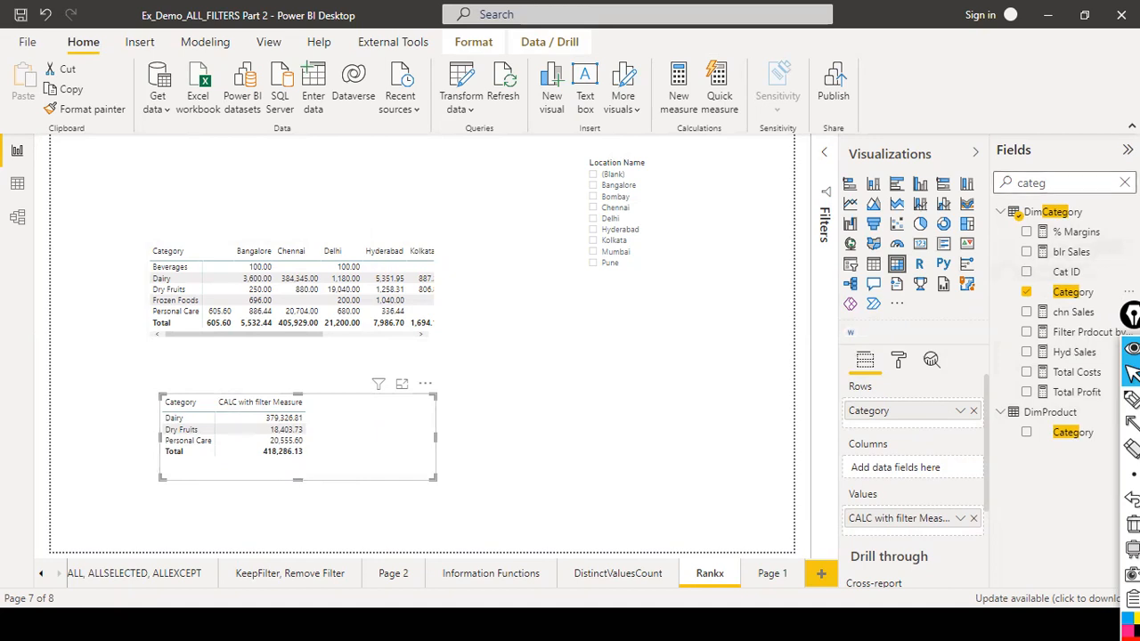
Compare the CALC with filter Measure and Calc with filter Total Sales formulas.
click(1125, 183)
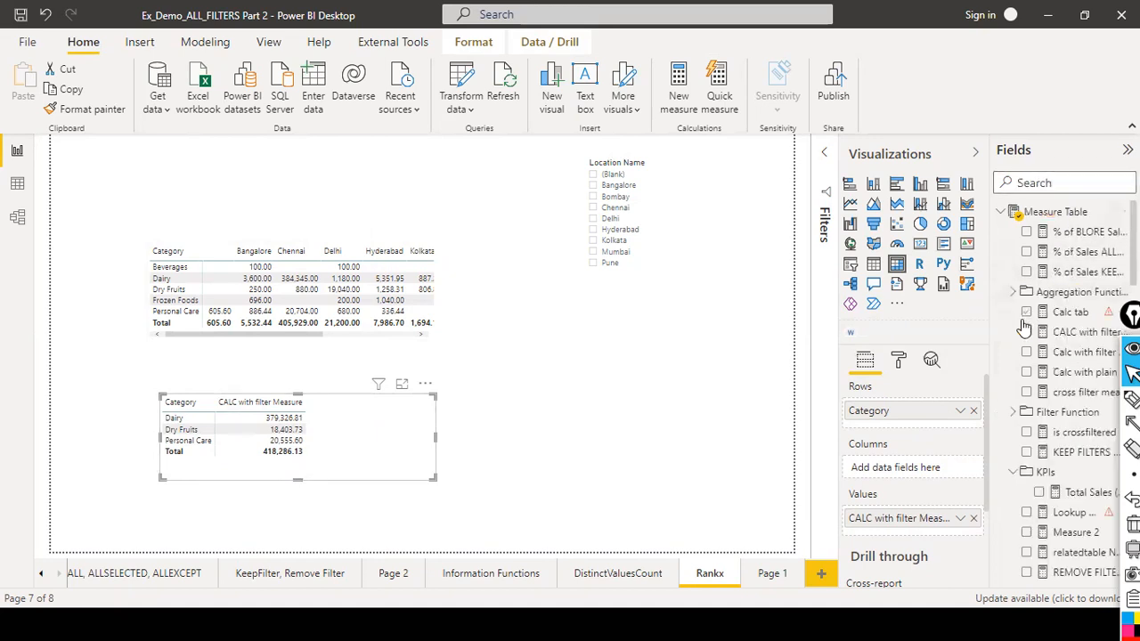
click(1075, 335)
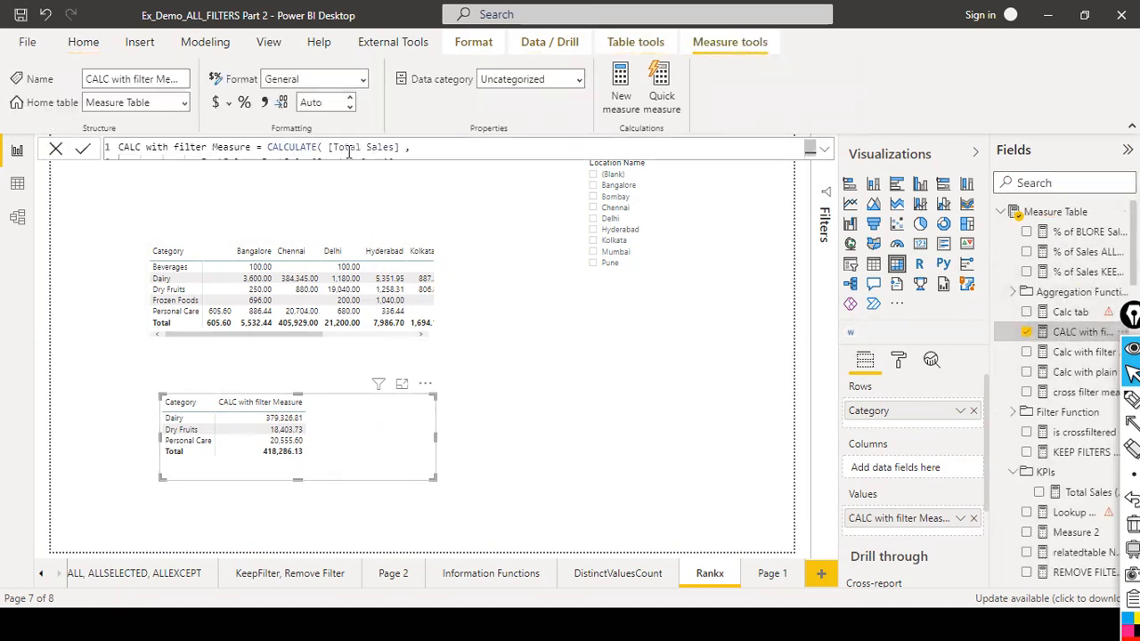
click(824, 150)
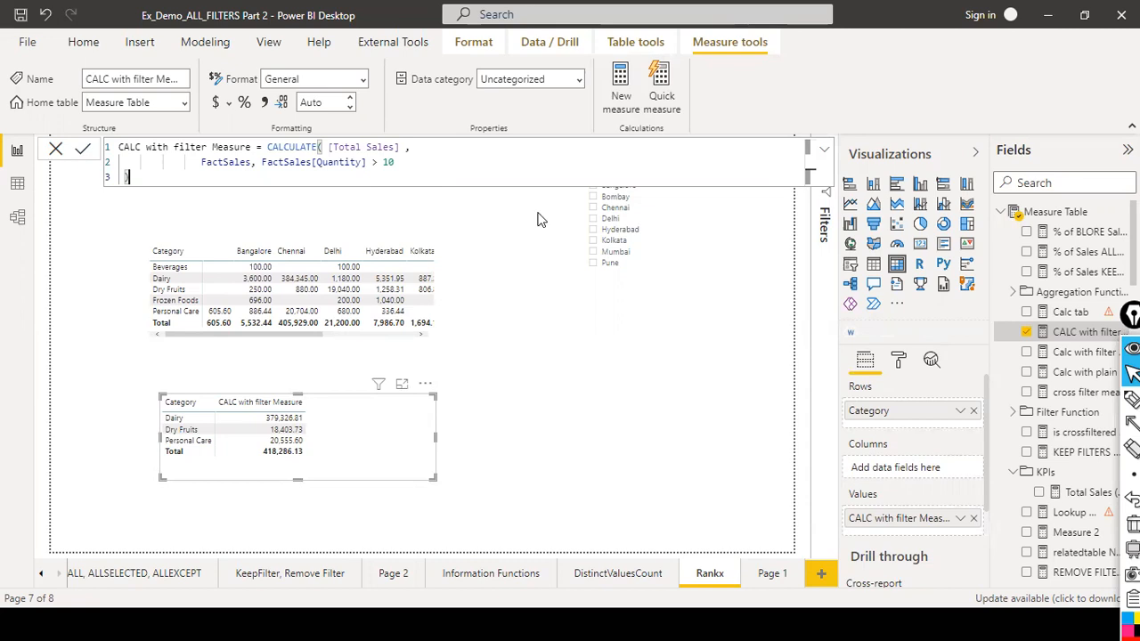
click(1063, 352)
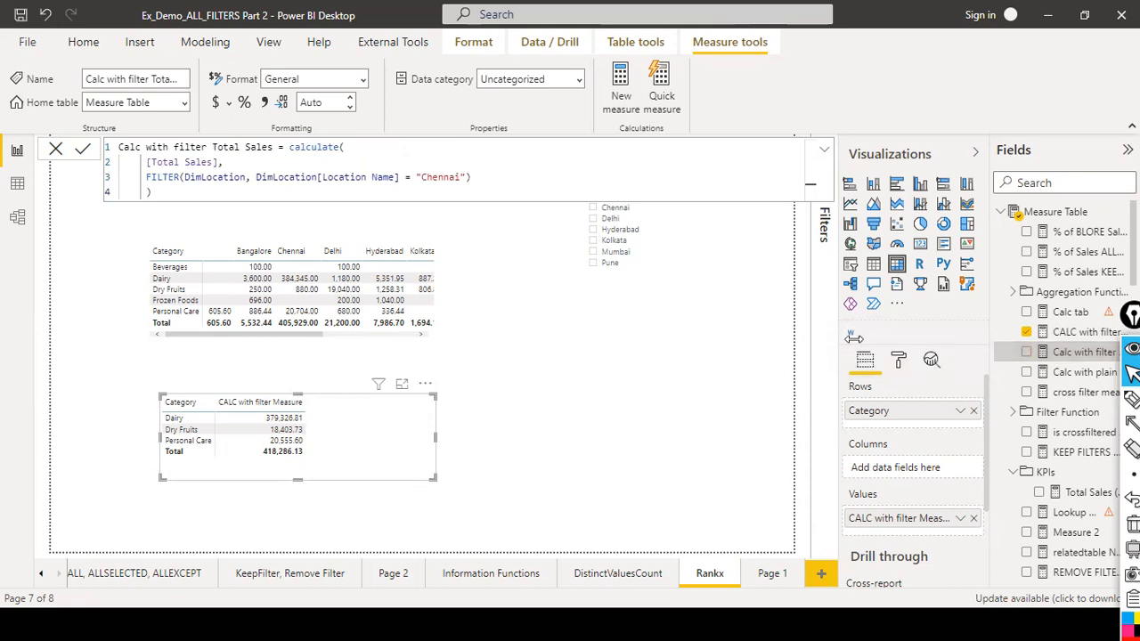
click(1059, 336)
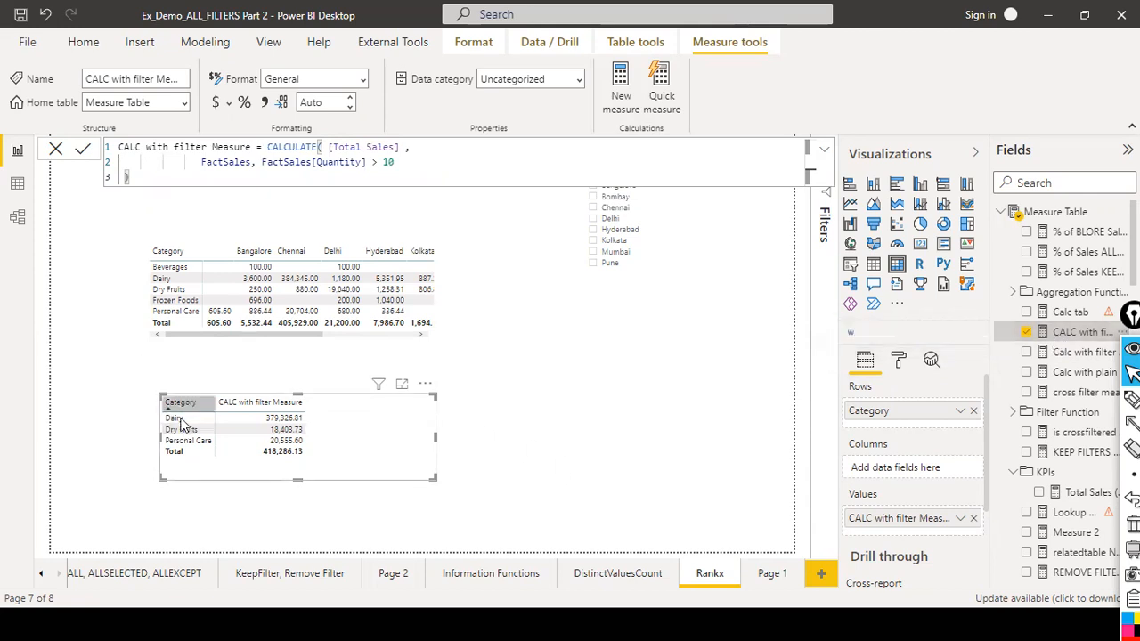
click(521, 401)
click(525, 402)
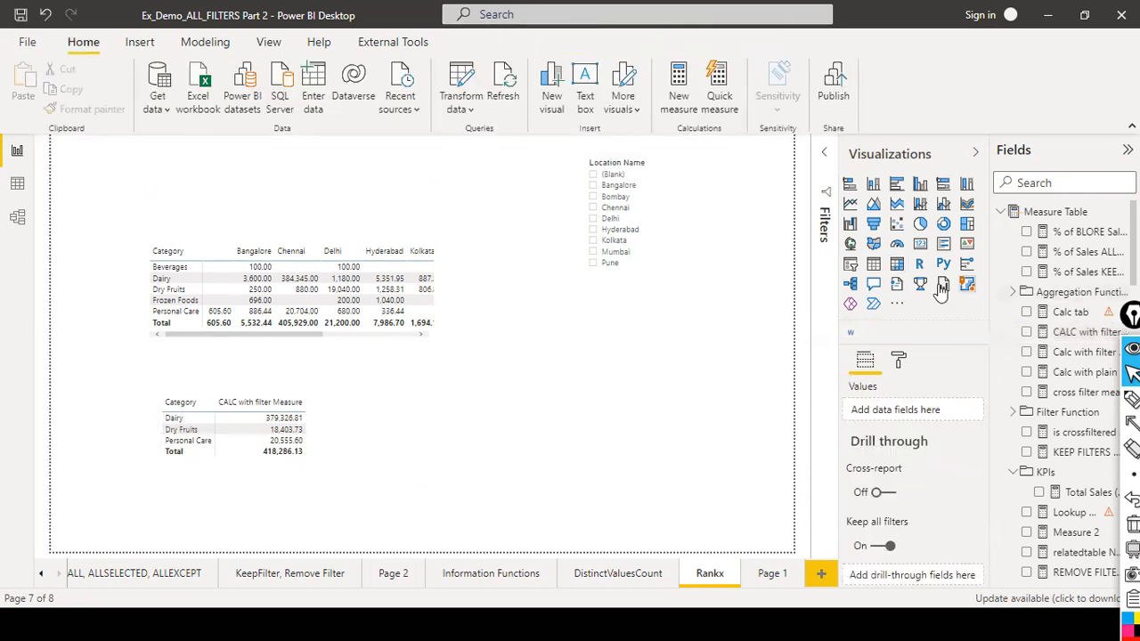
click(393, 442)
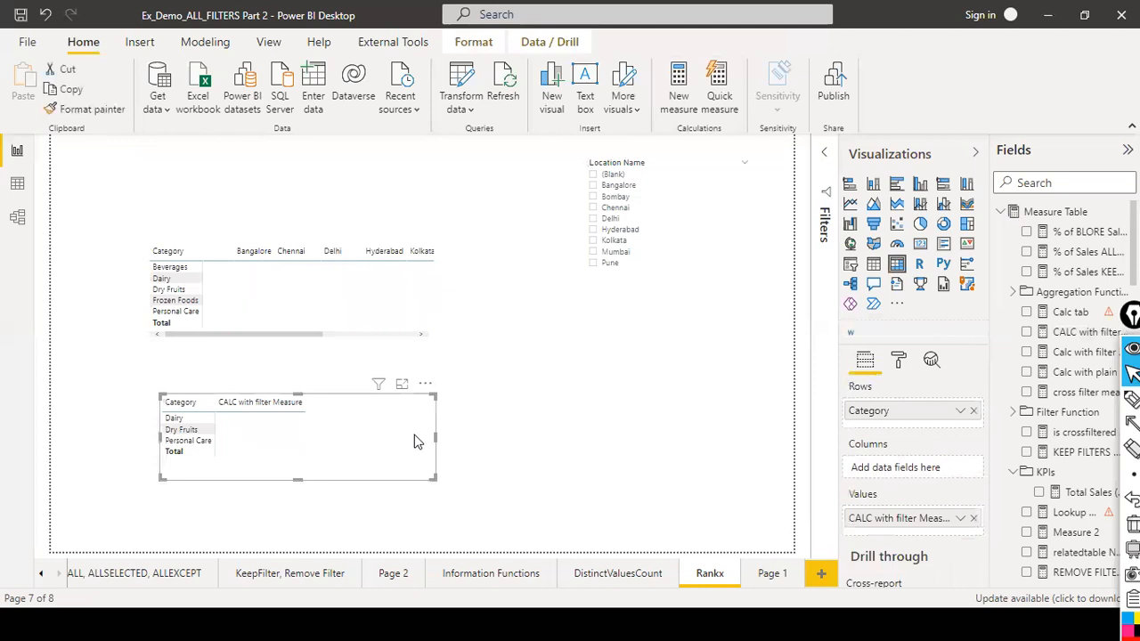
click(698, 345)
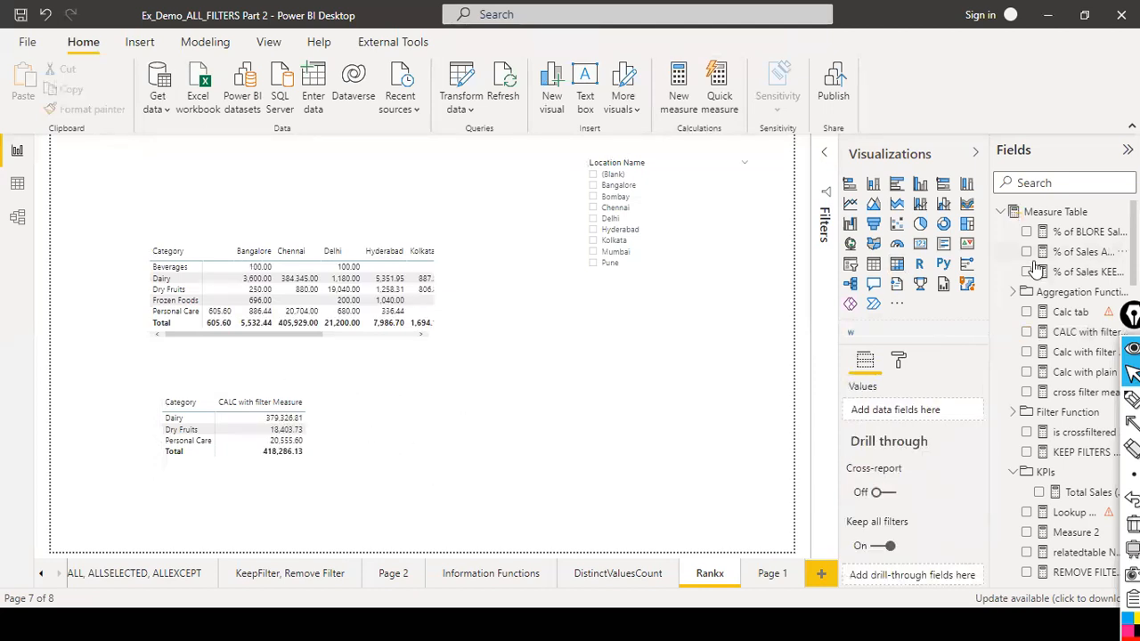
Add a third matrix visual beside it with DimProduct's Category field in its rows.
click(897, 264)
drag(204, 223, 590, 451)
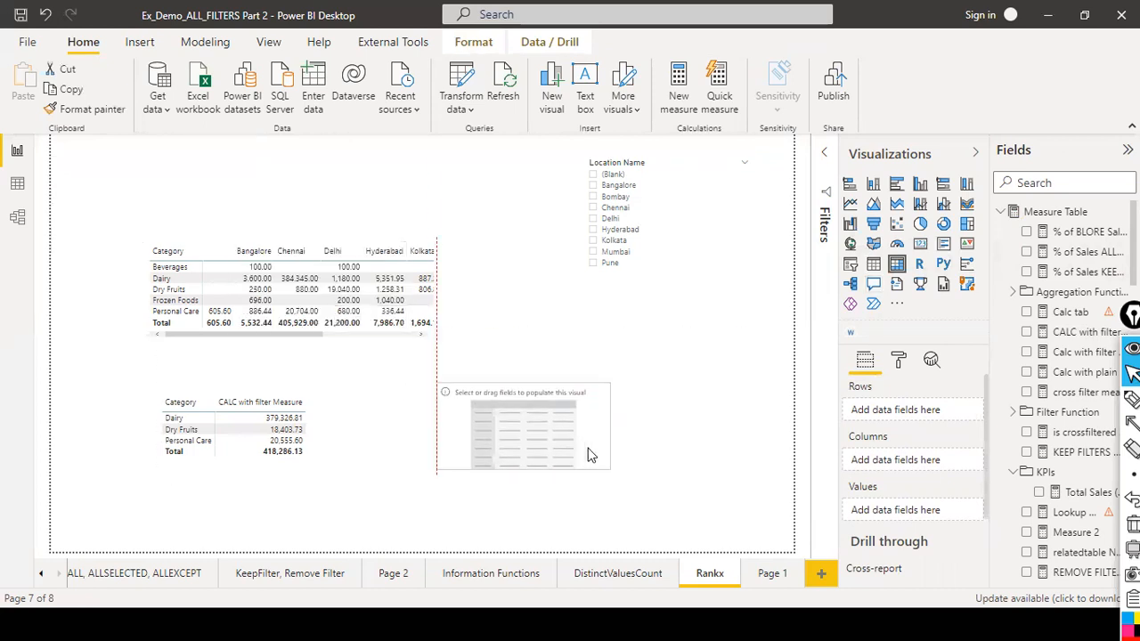
click(1031, 177)
text(categ)
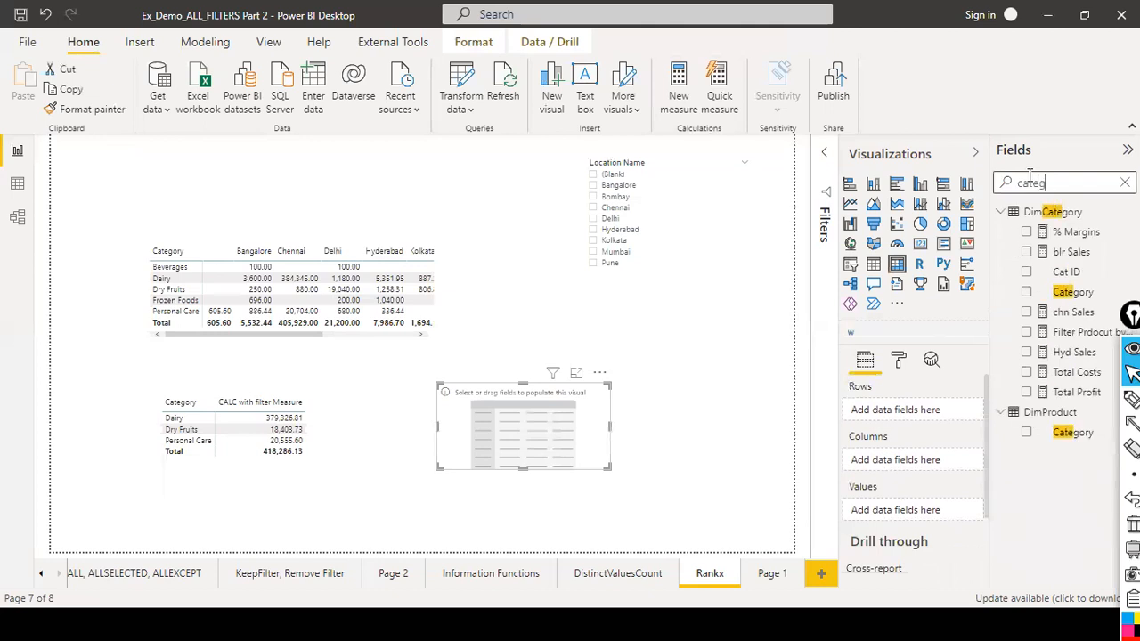
drag(1073, 432, 519, 434)
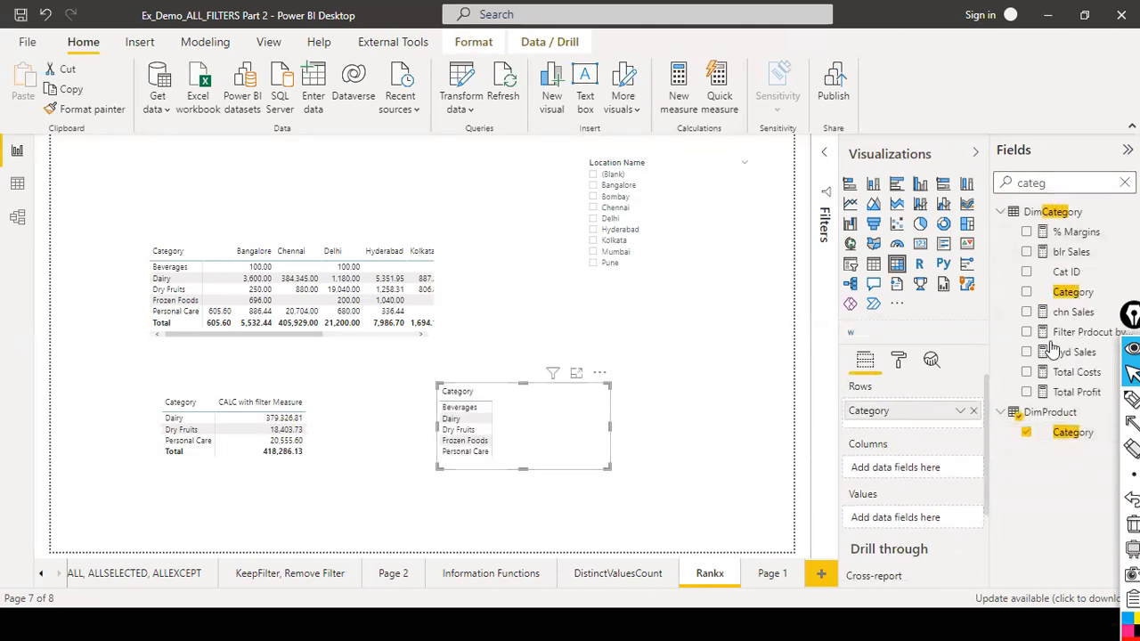
Search the fields for total sales, add Total Sales Measure to the third matrix's values, and enlarge the matrix downward.
click(1125, 182)
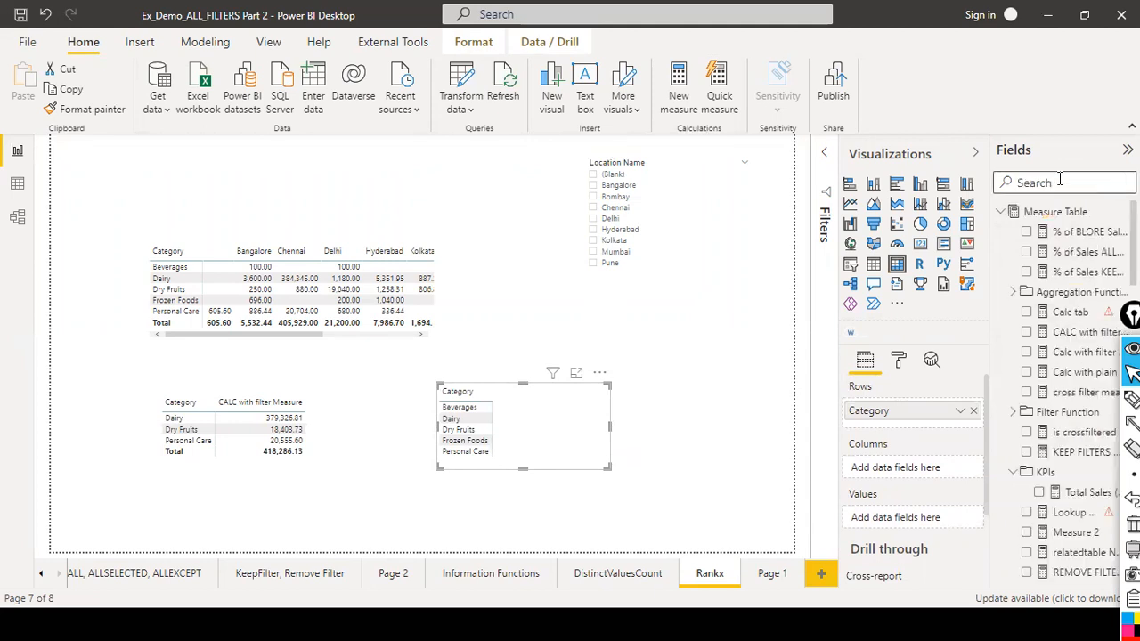
text(total sales)
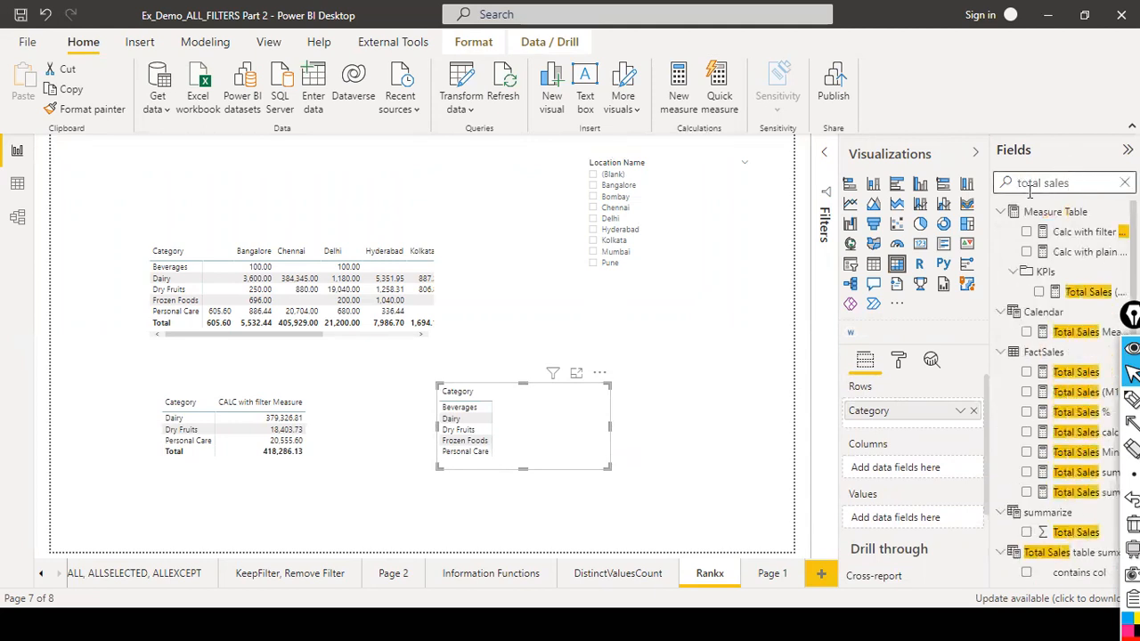
click(1076, 331)
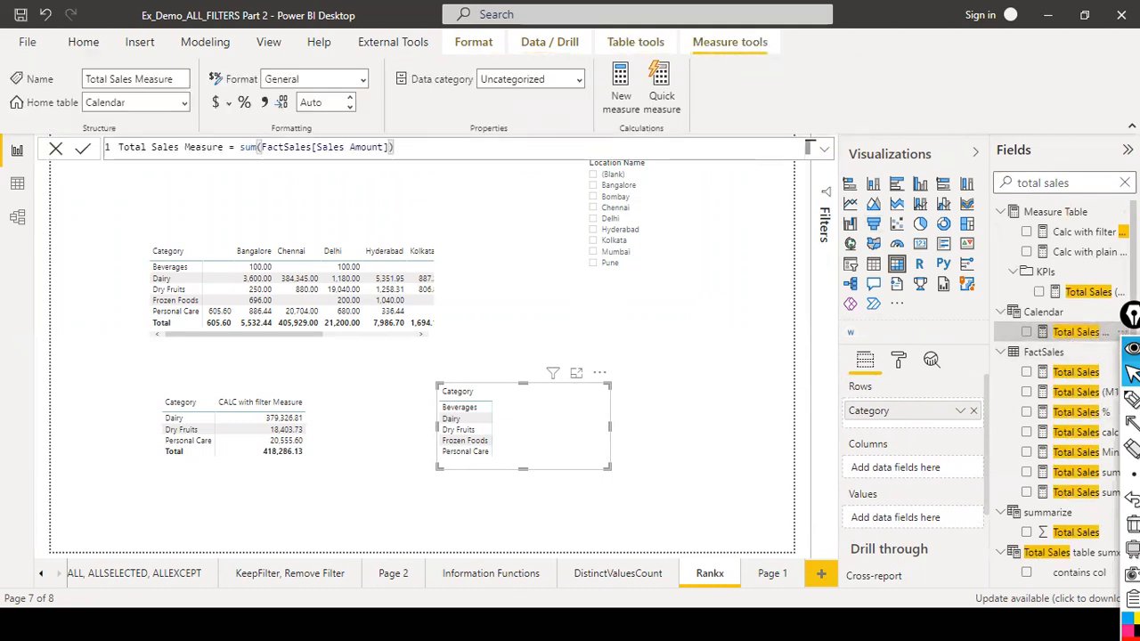
drag(1076, 331, 553, 425)
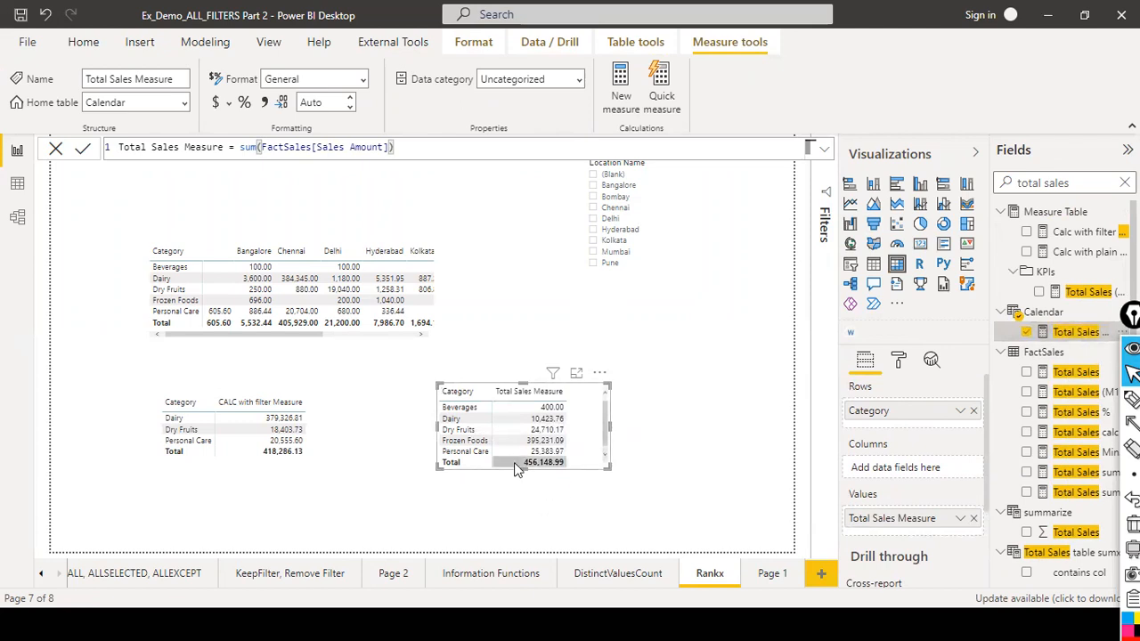
drag(520, 467, 508, 505)
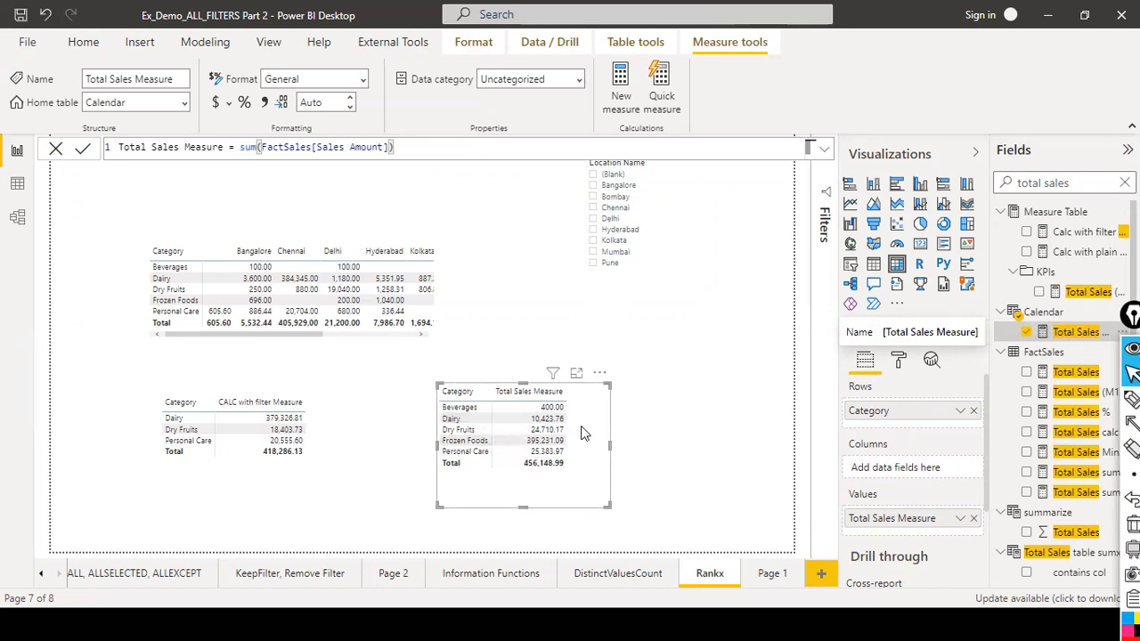
Review the Calc with filter Total Sales and CALC with filter Measure formulas side by side.
click(329, 469)
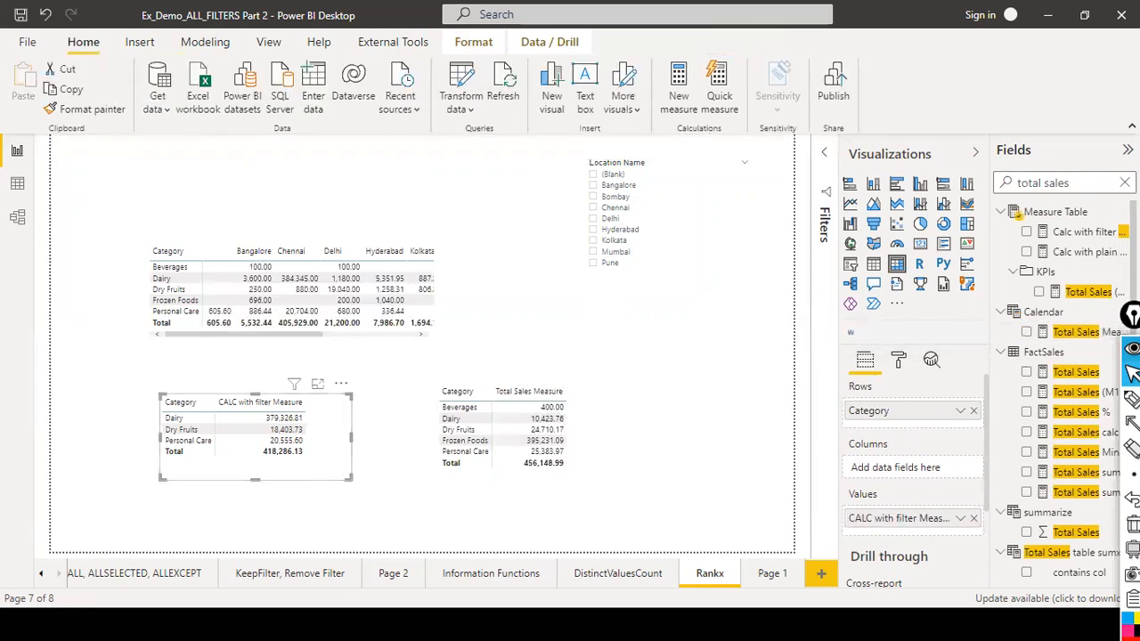
click(1085, 232)
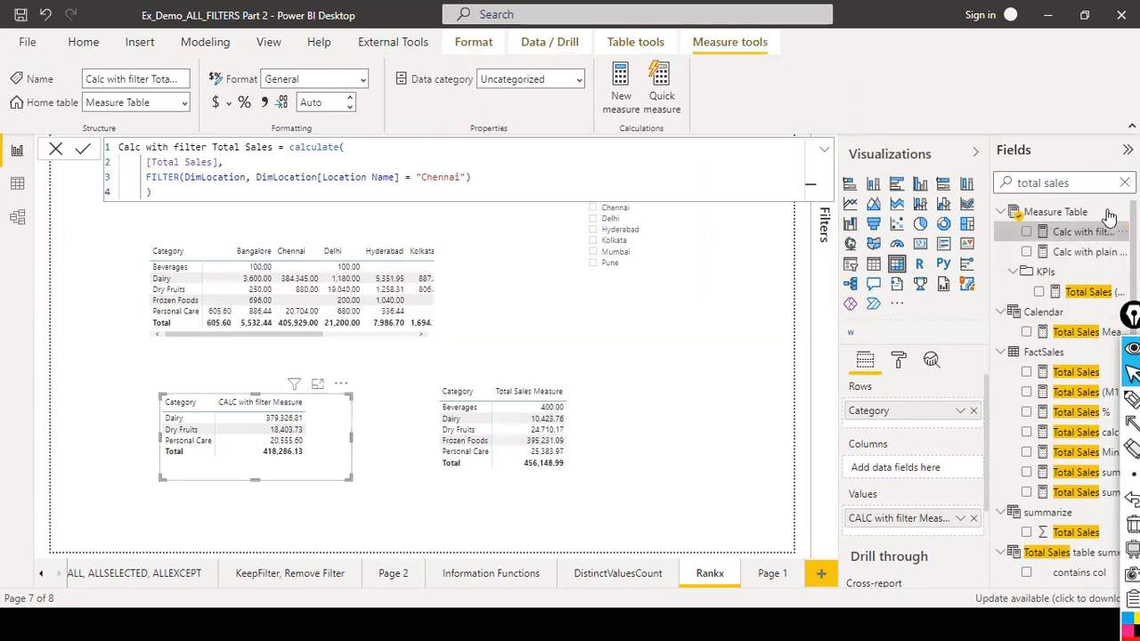
click(1125, 183)
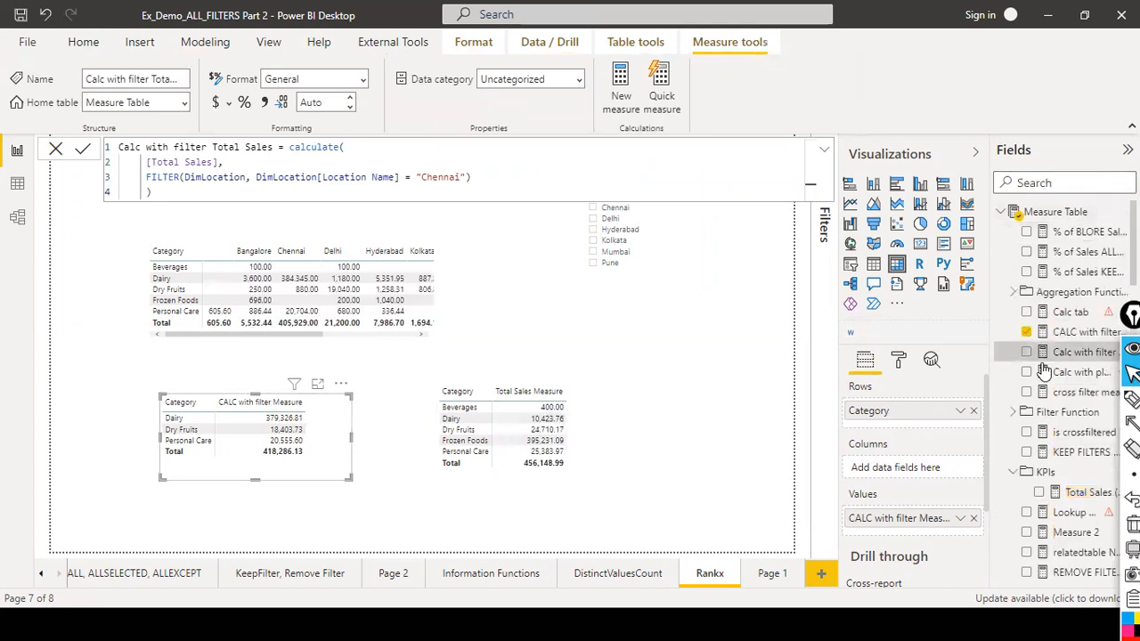
click(1068, 331)
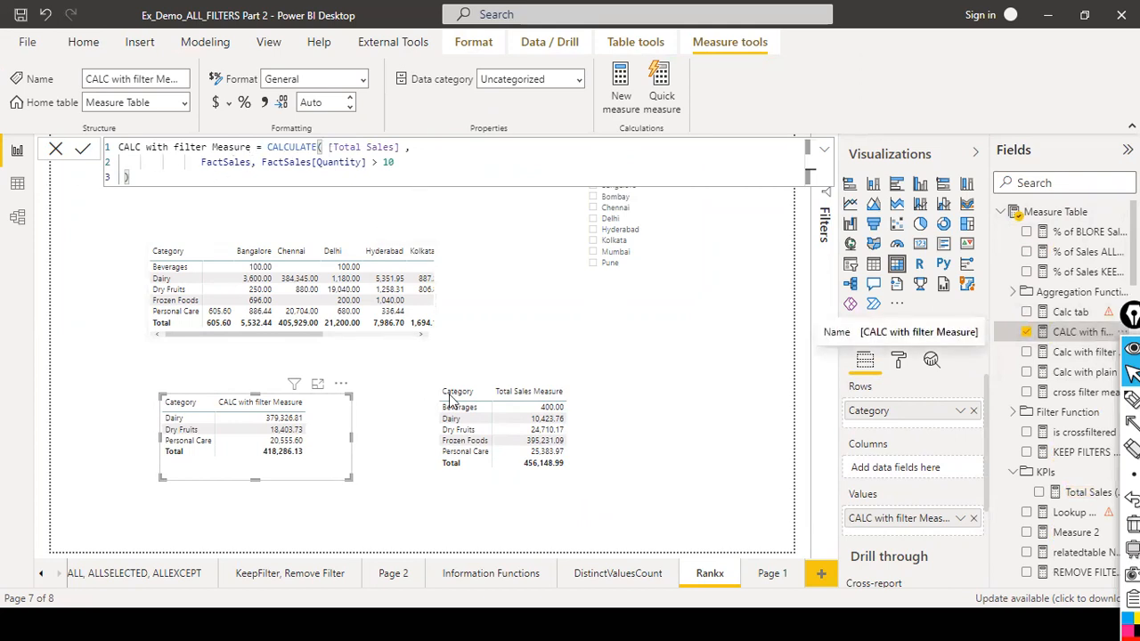
mouse_move(523, 420)
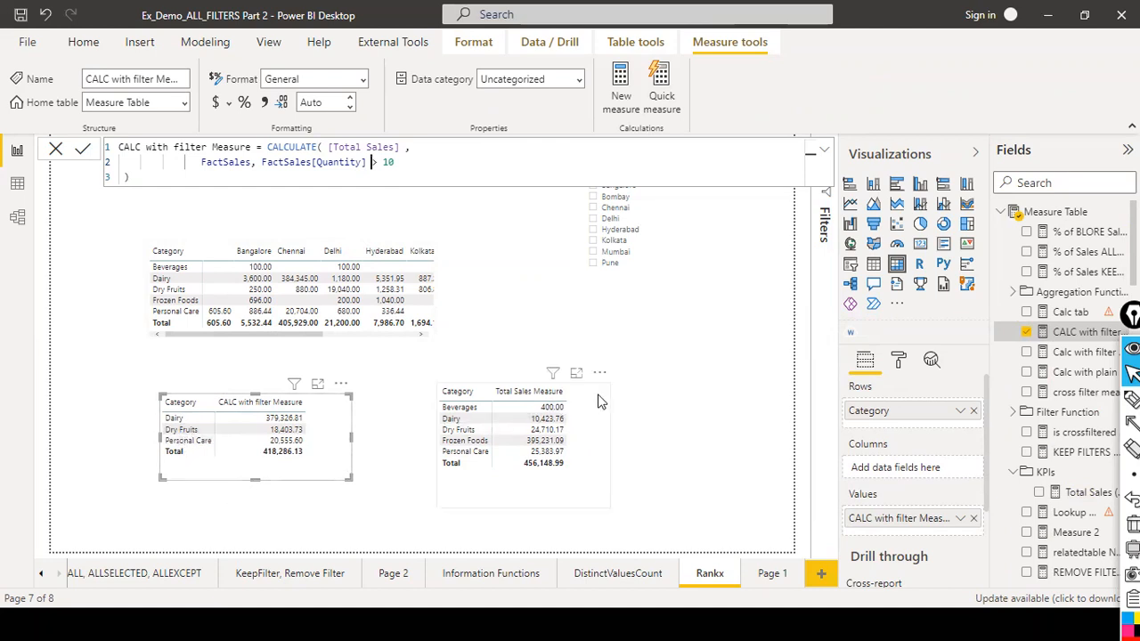
Search the fields for quanti and add FactSales' Quantity to the third matrix's values.
click(563, 411)
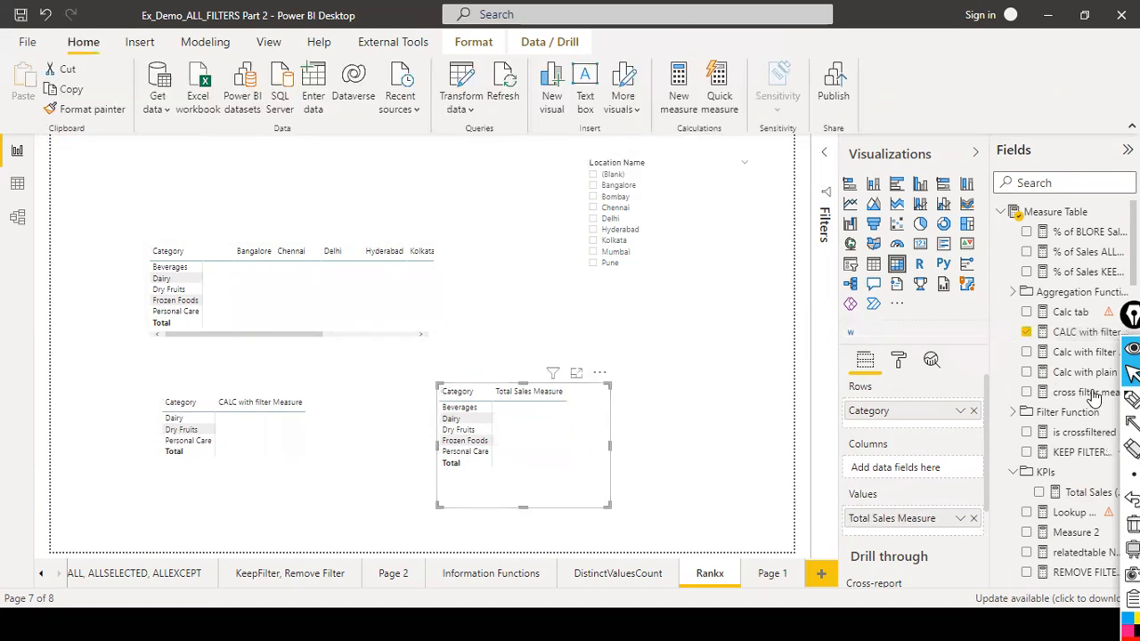
scroll(1093, 398, down, 3)
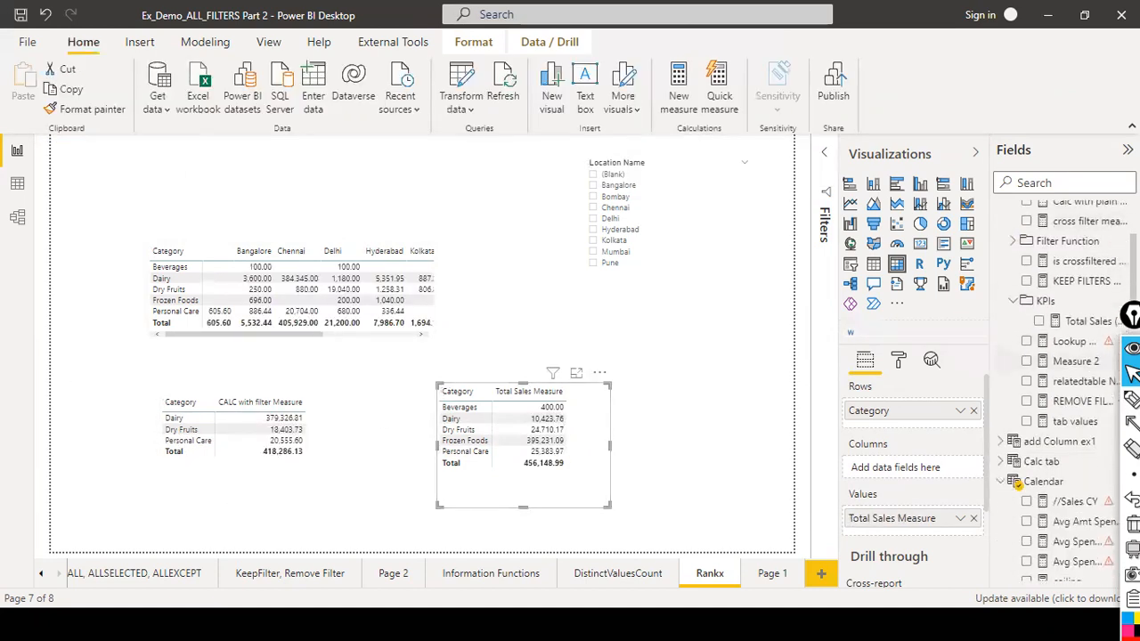
click(1085, 183)
text(quanti)
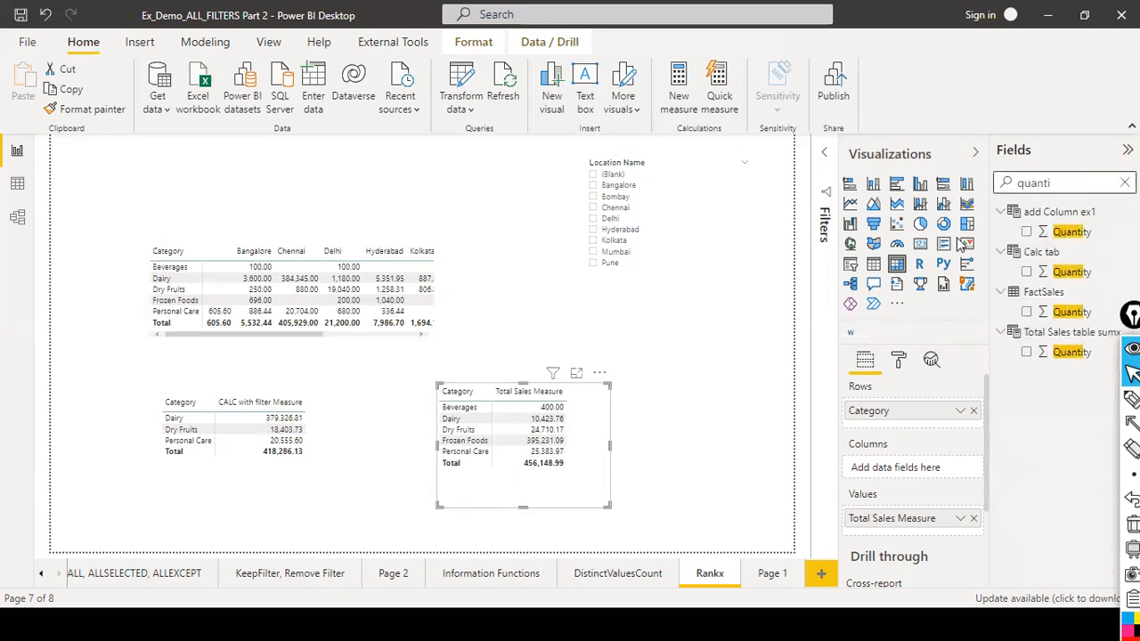
drag(1051, 312, 707, 448)
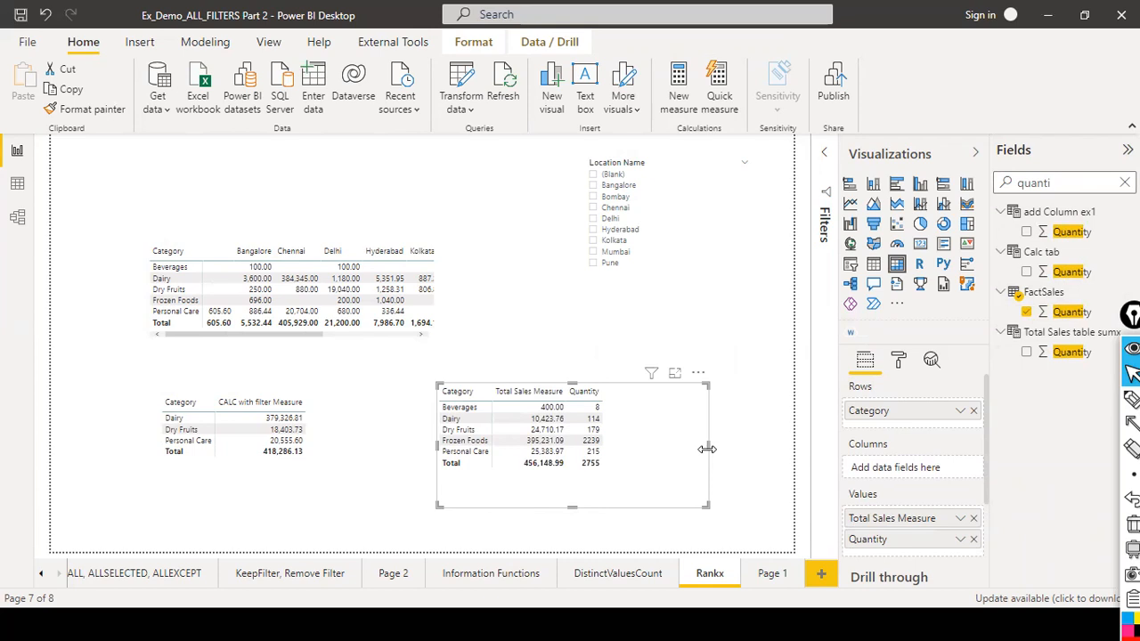
Open the CALC with filter Measure formula and make the second matrix slightly taller.
click(339, 462)
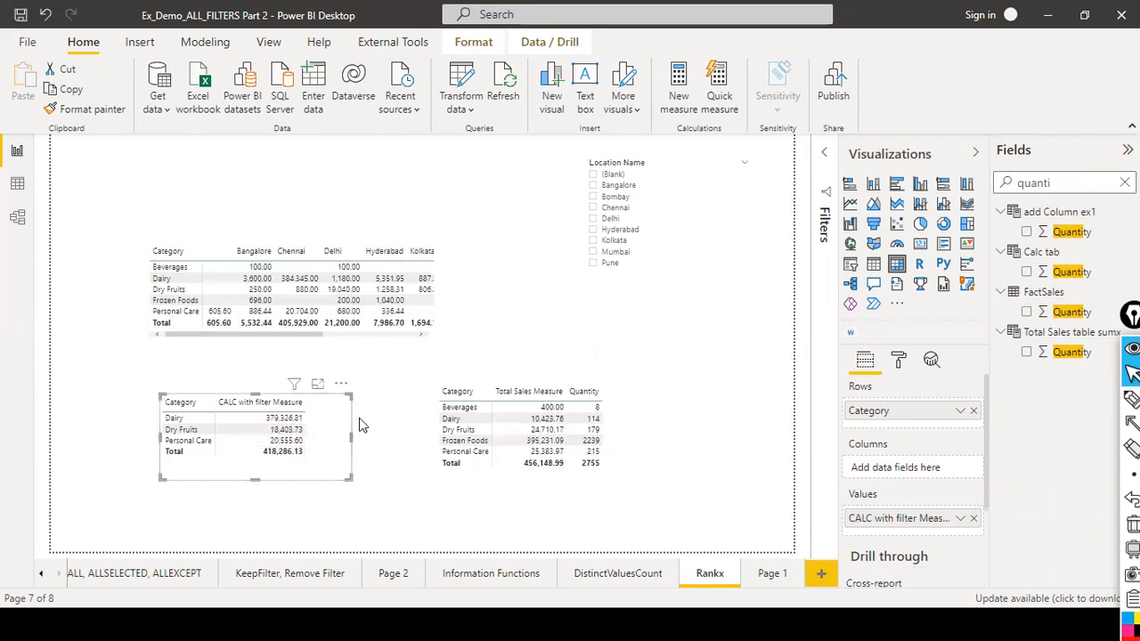
click(1124, 183)
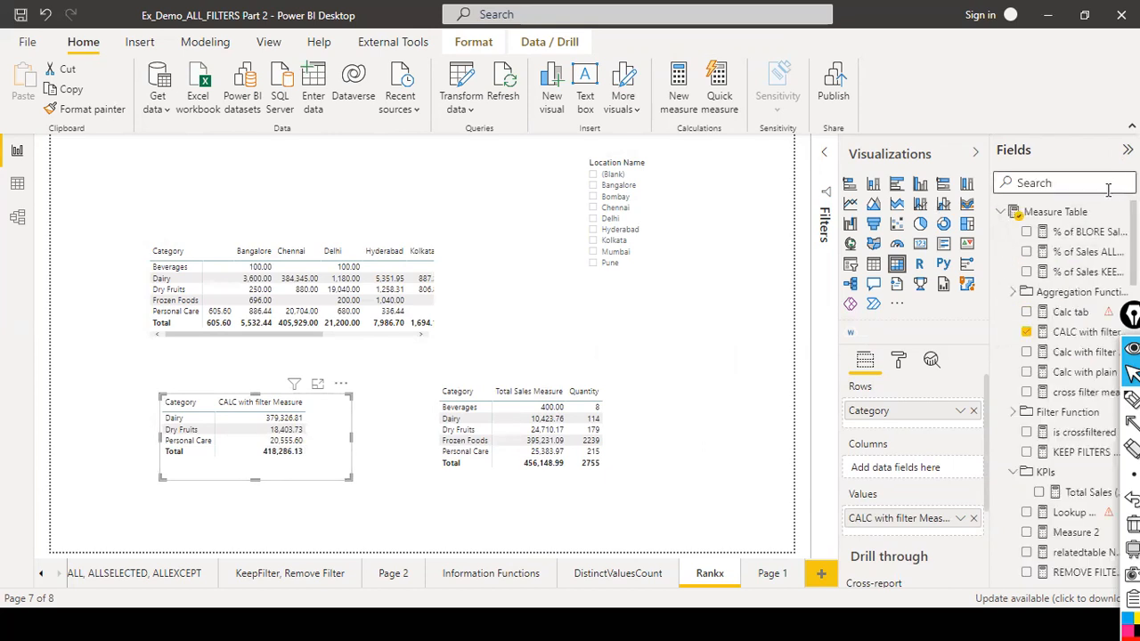
click(1079, 332)
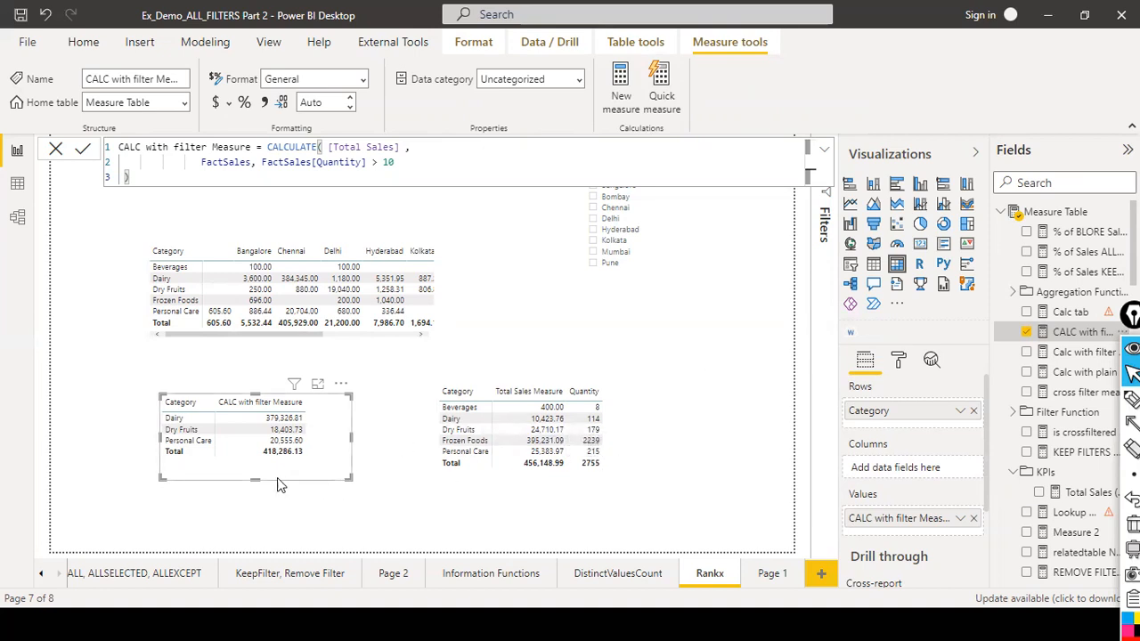
drag(256, 480, 257, 493)
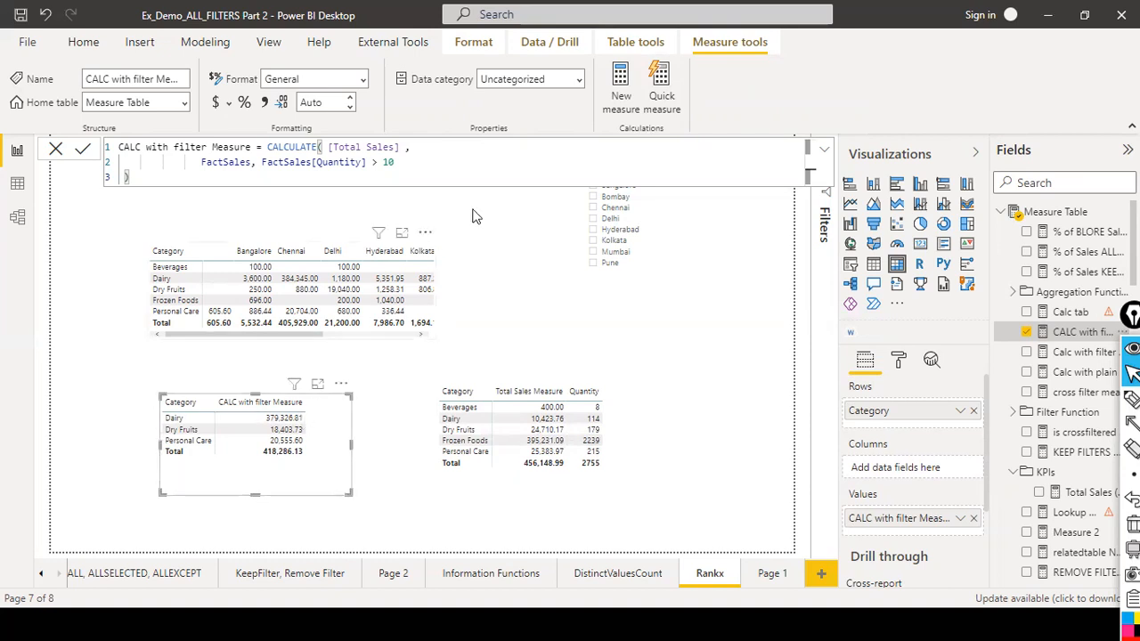
Examine the FactSales table's rows in data view before returning to the report.
click(16, 183)
click(1073, 257)
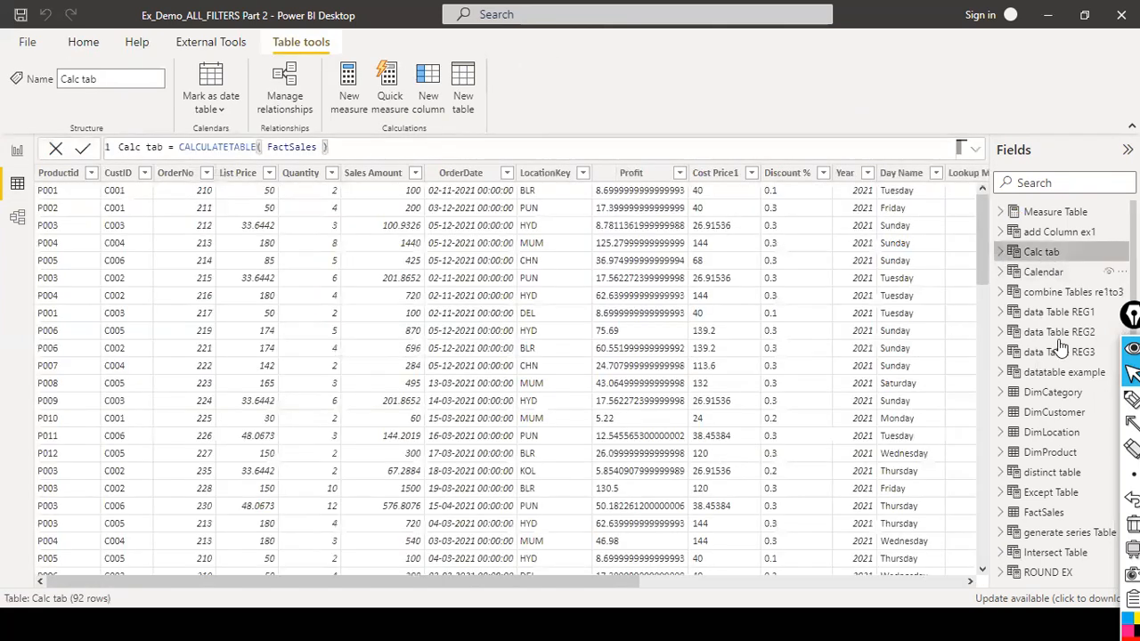
scroll(1054, 379, down, 3)
click(1042, 331)
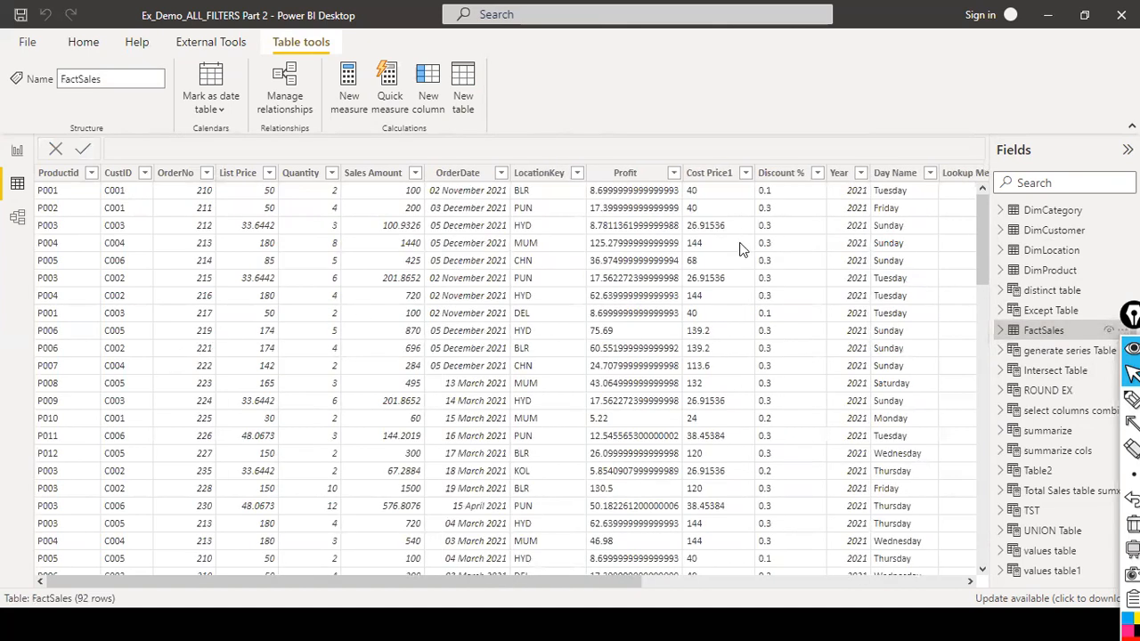
click(17, 152)
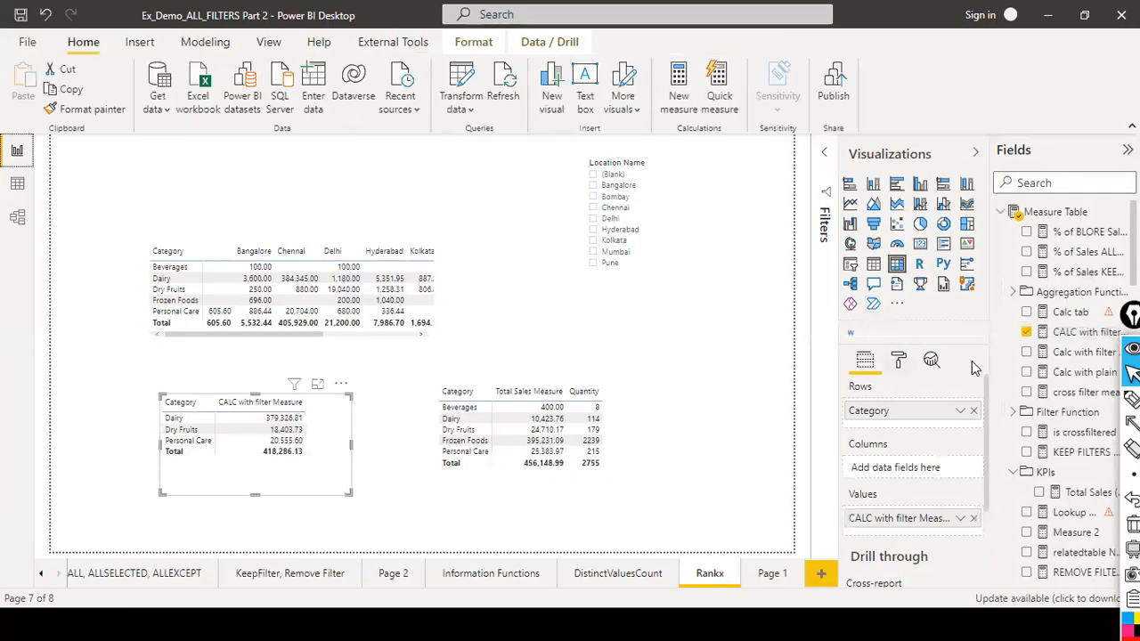
Add DimCategory's Cat ID to the third matrix's rows above Category, moving the matrix slightly up.
scroll(1061, 374, down, 10)
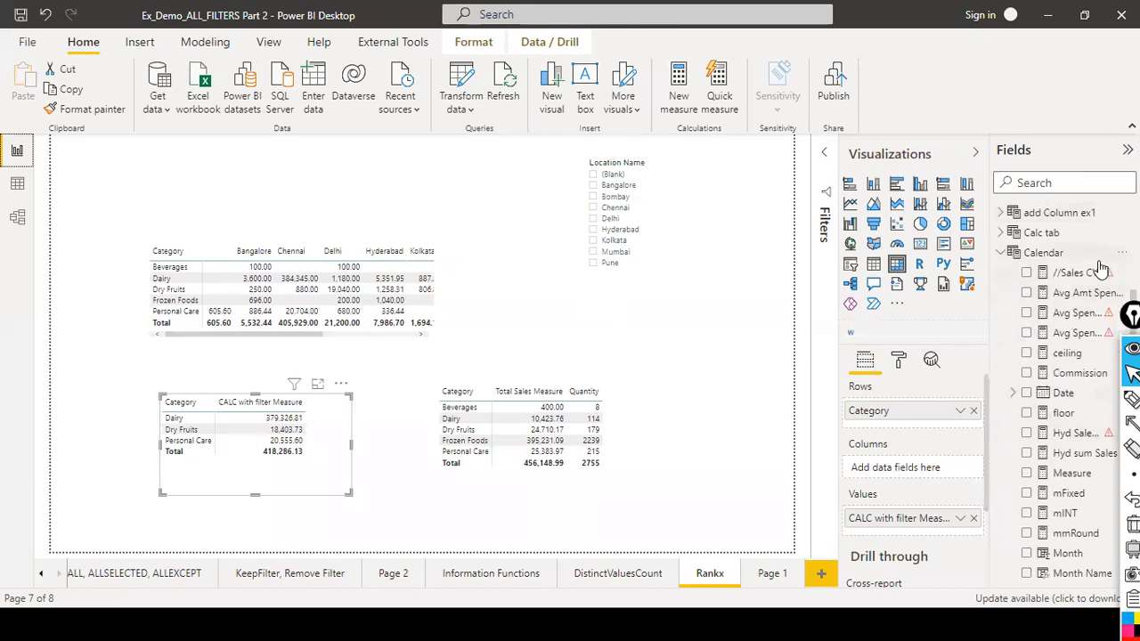
scroll(1101, 269, down, 10)
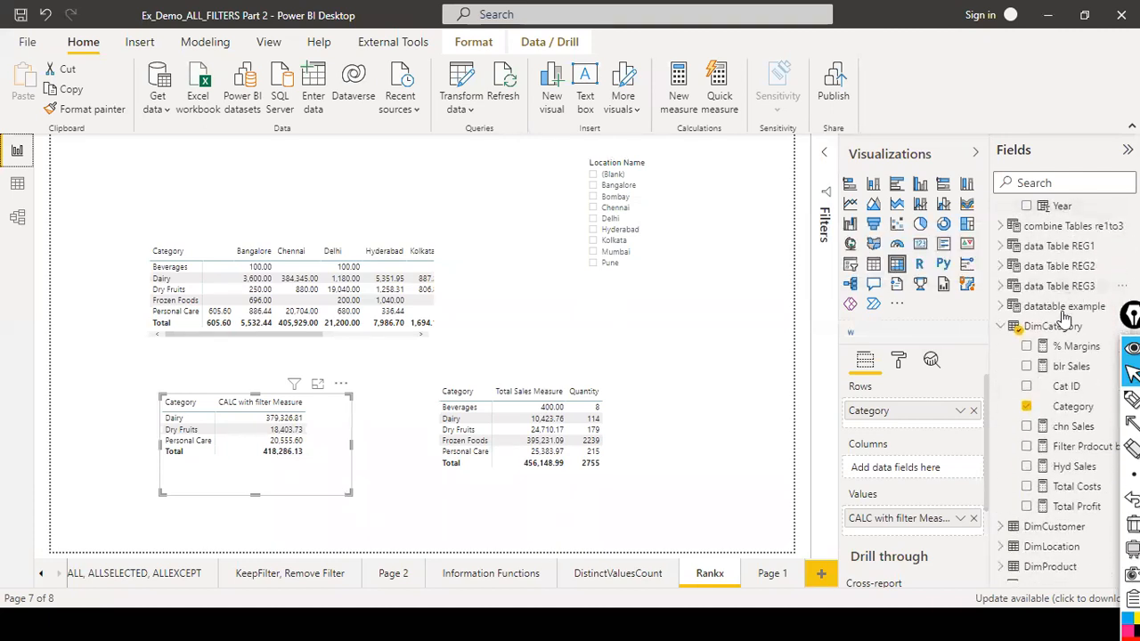
drag(1073, 386, 604, 402)
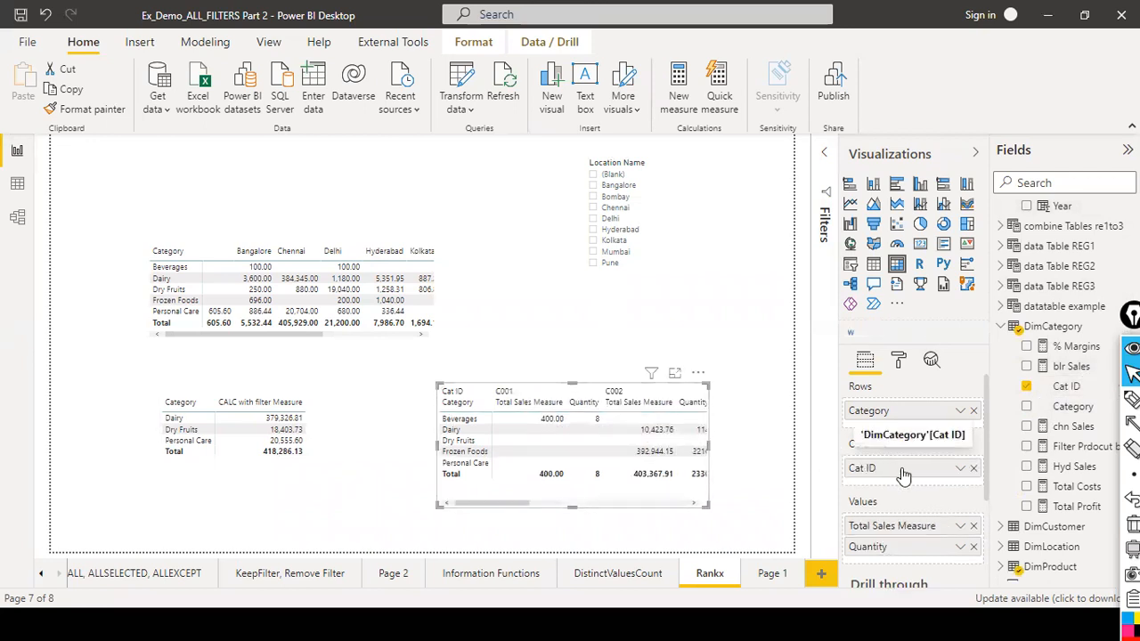
drag(508, 499, 514, 456)
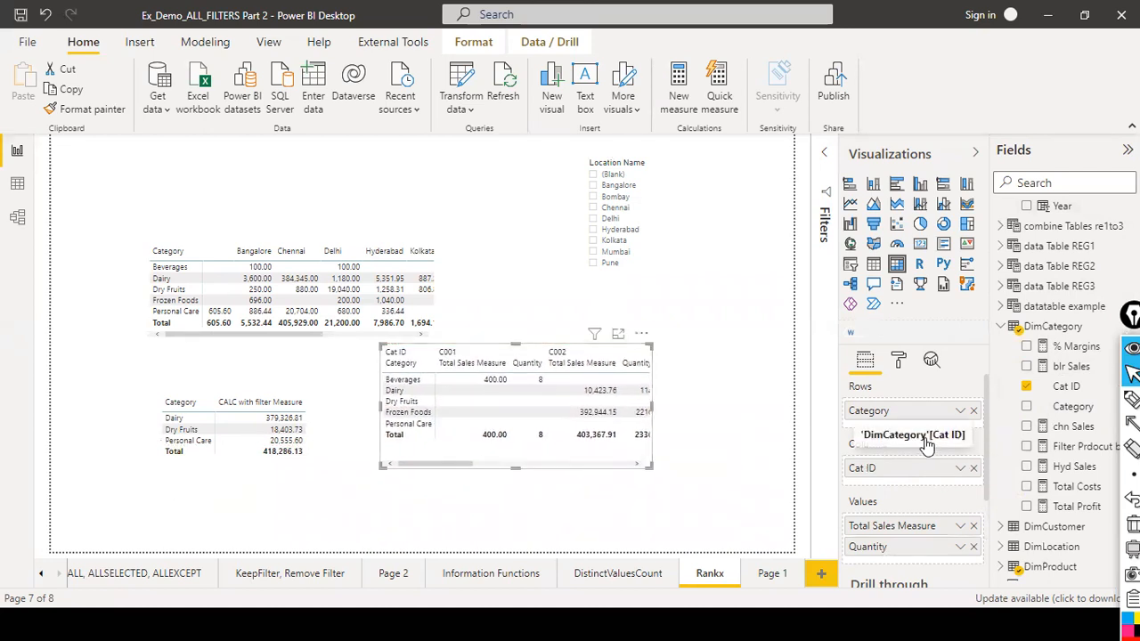
drag(891, 474, 868, 411)
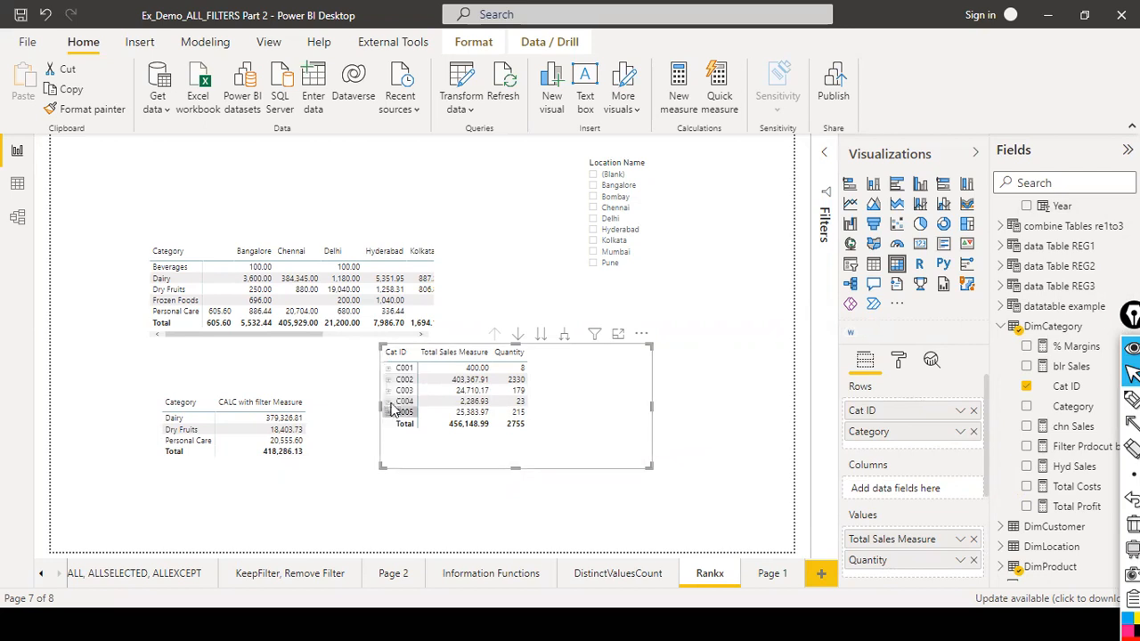
Expand the C003 and C004 rows in the third matrix, briefly cross-filtering by C004, and move the matrix down and right.
click(388, 392)
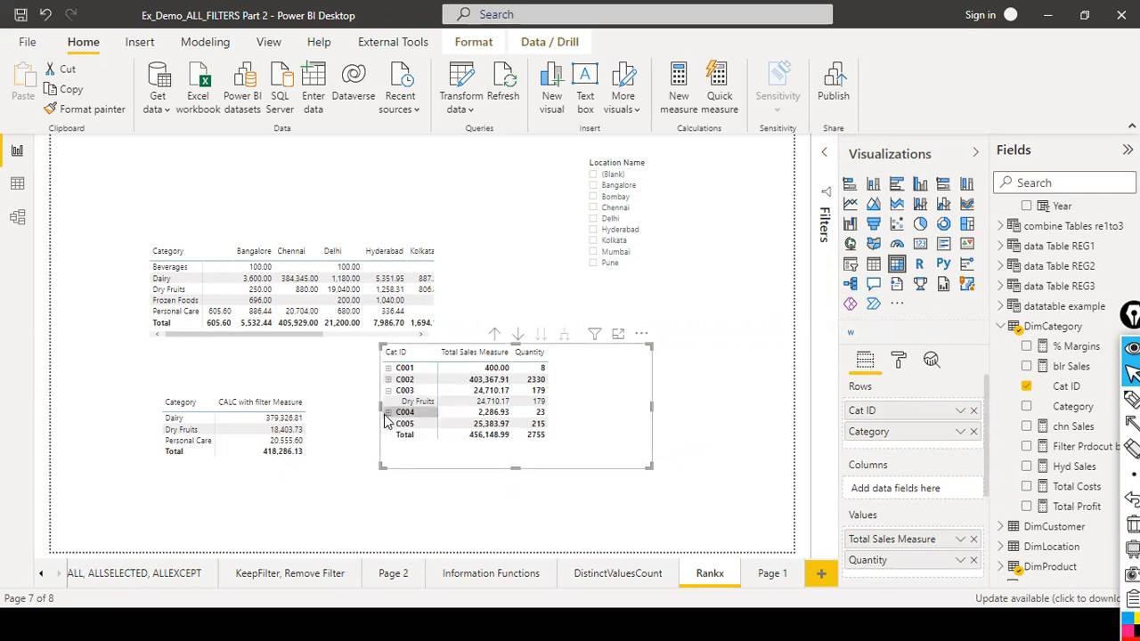
click(393, 418)
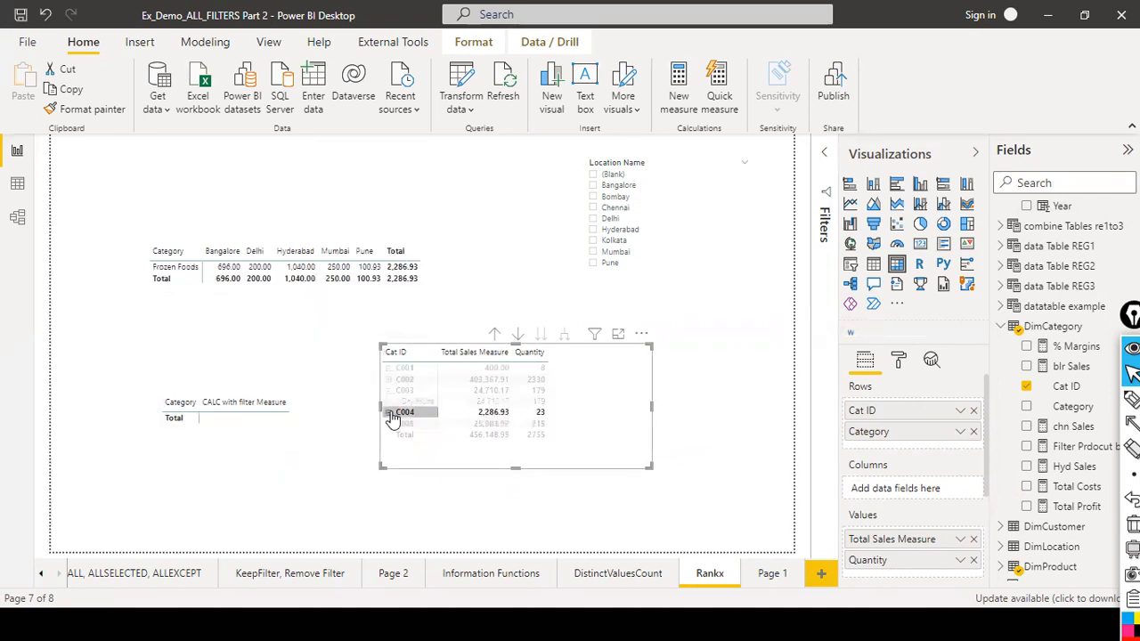
click(389, 413)
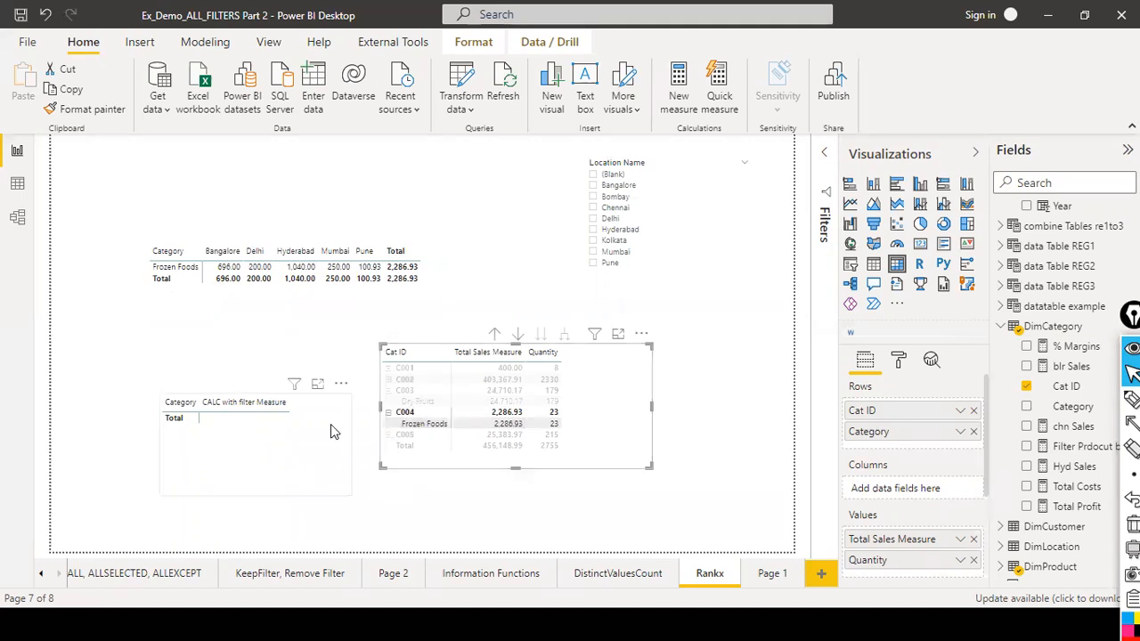
click(622, 396)
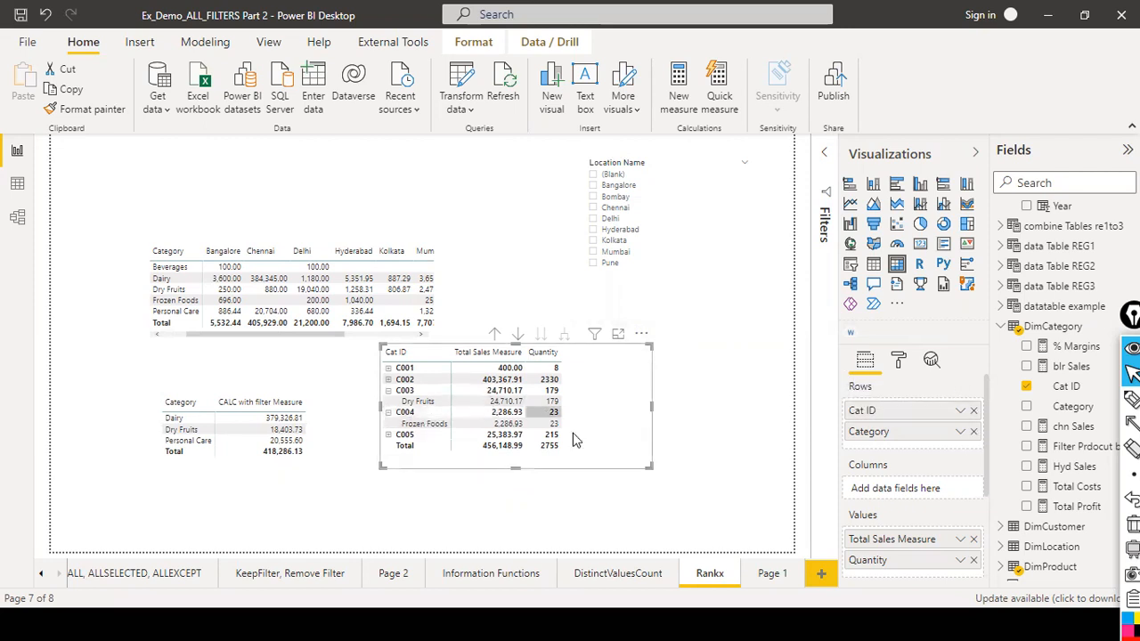
drag(611, 347, 696, 385)
Re-examine the CALC with filter Measure formula and the FactSales columns in data view, then open model view.
click(336, 444)
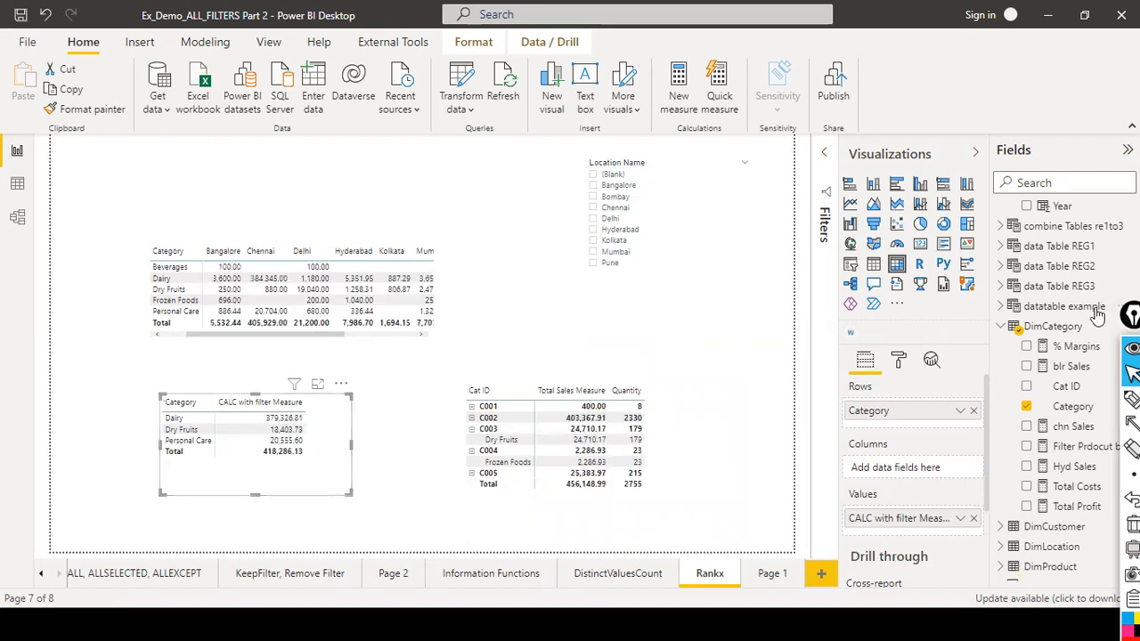
scroll(1095, 316, down, 5)
scroll(1096, 316, up, 10)
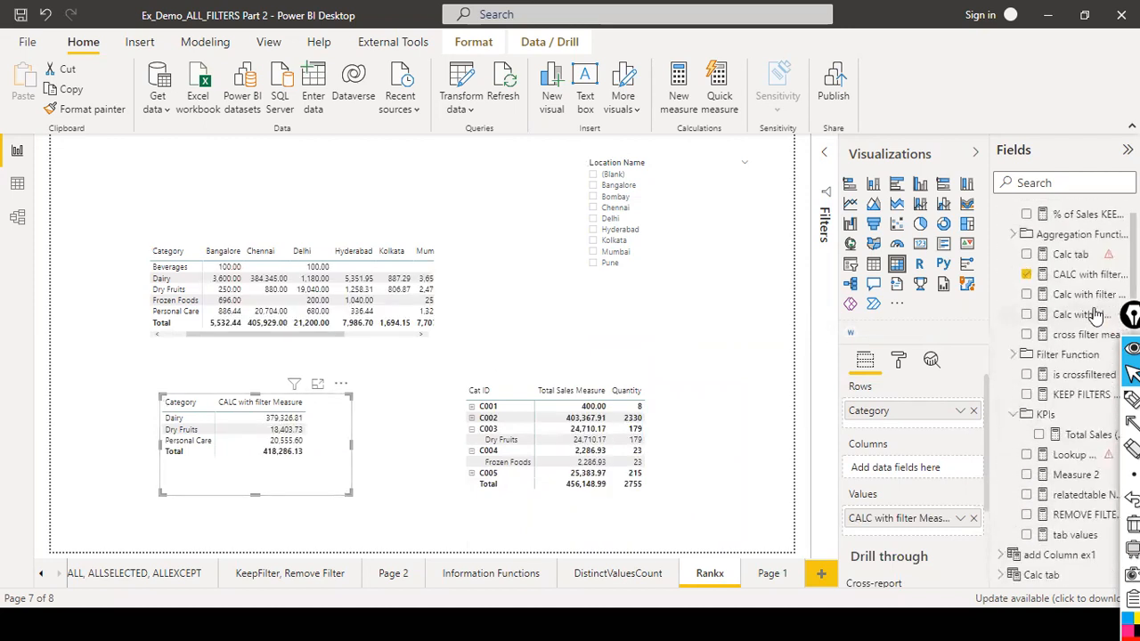
click(1075, 276)
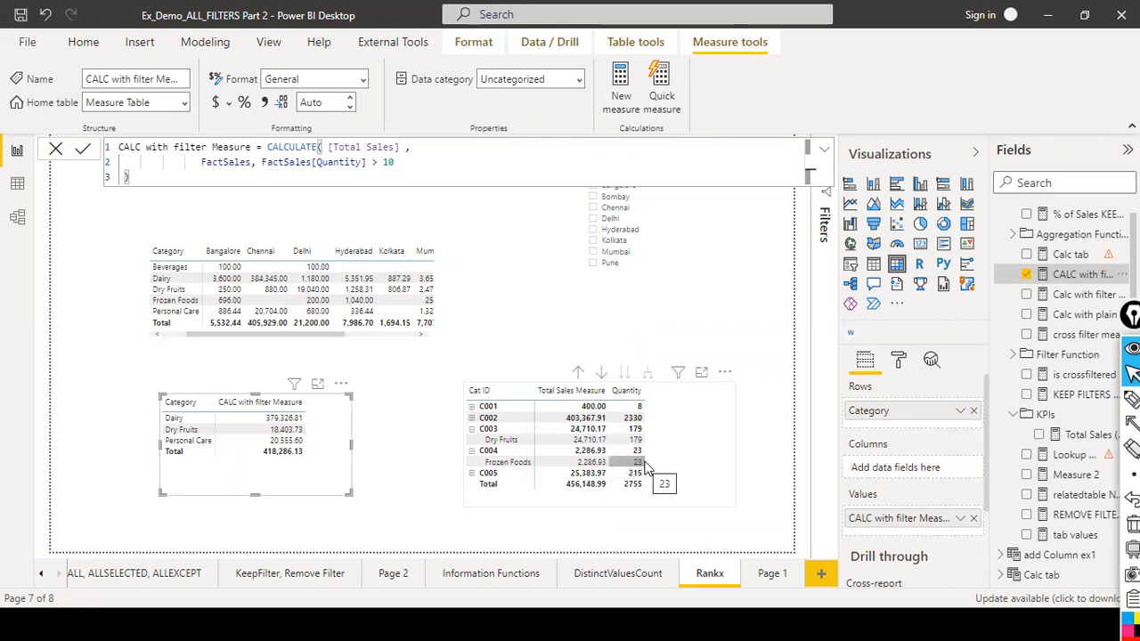
click(19, 185)
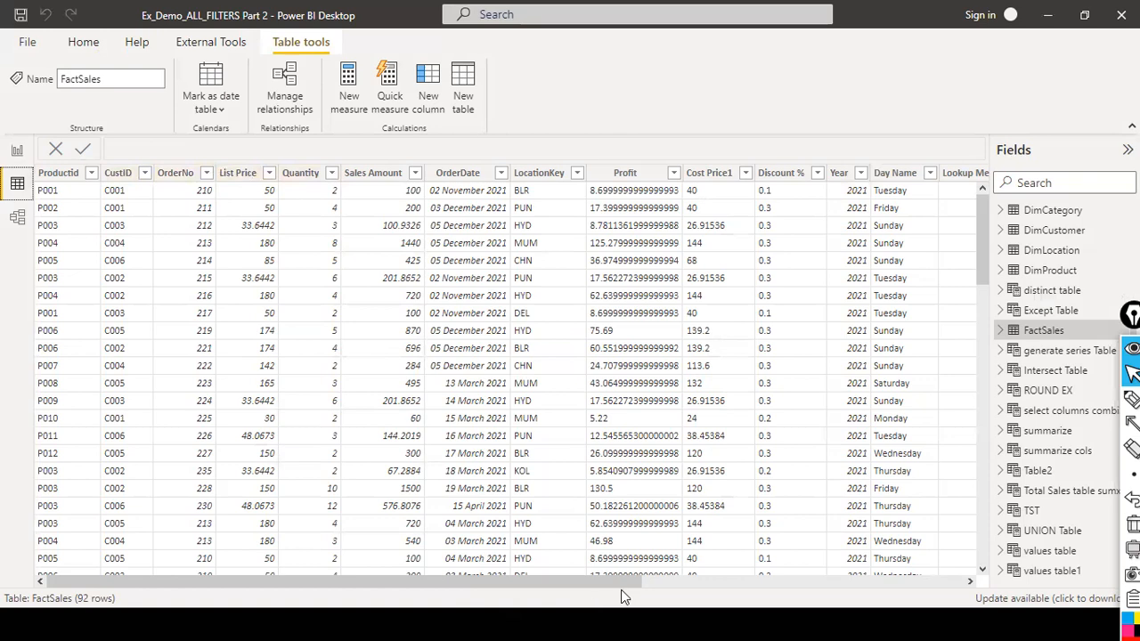
click(860, 582)
drag(923, 574, 354, 577)
click(15, 220)
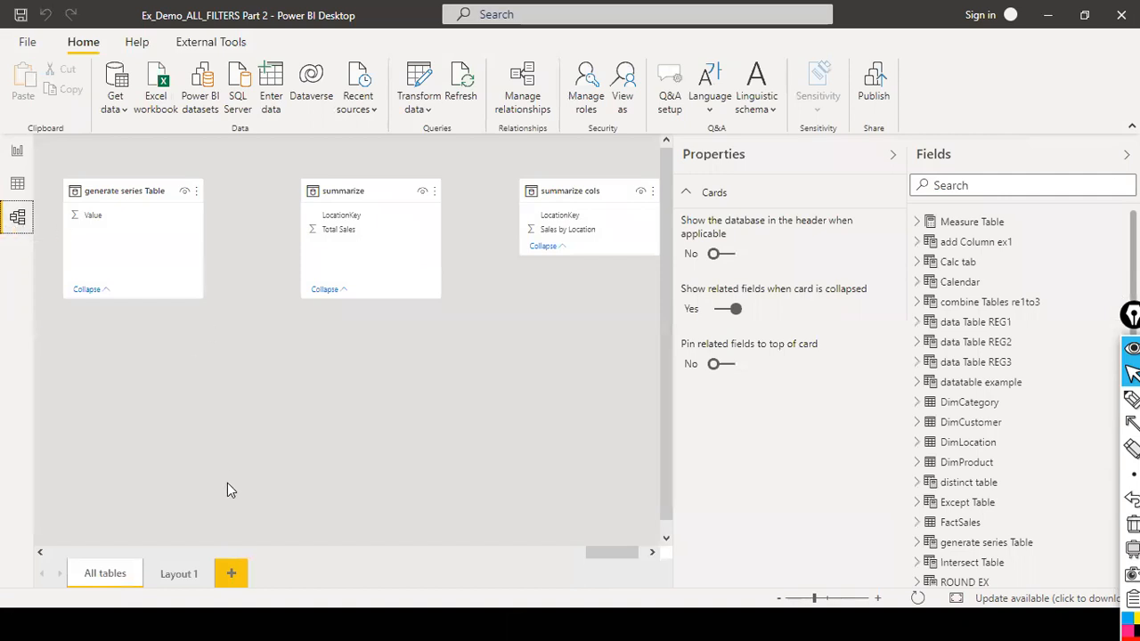
Examine the FactSales columns in data view and then the DimProduct table's rows, switching briefly through the report.
click(569, 551)
click(17, 151)
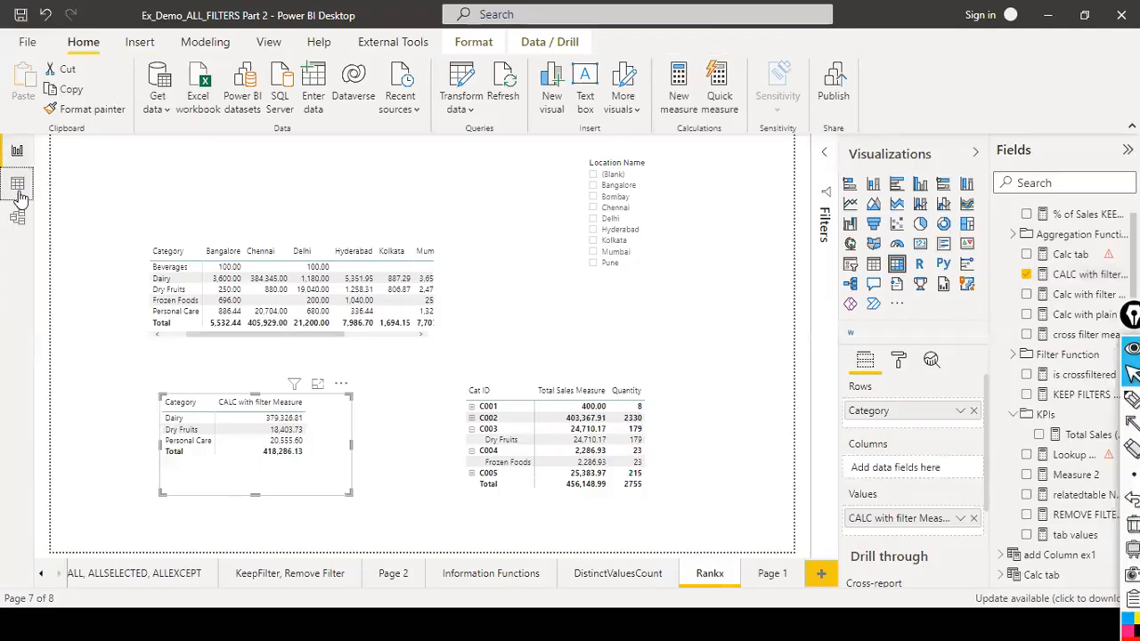
click(18, 186)
key(alt+Tab)
key(alt+Tab)
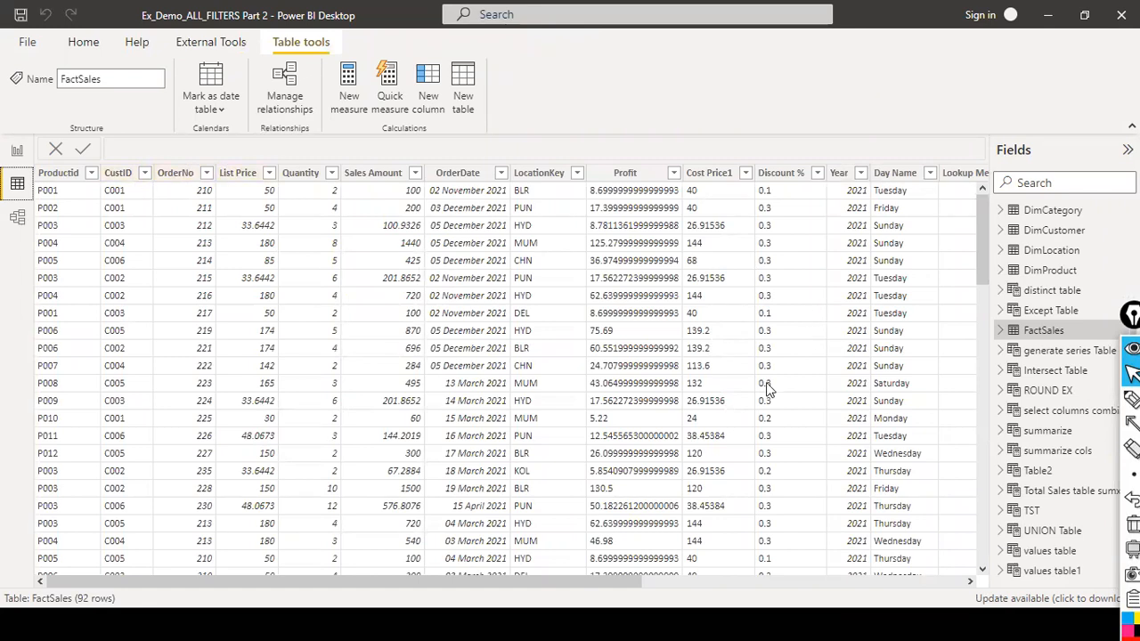
drag(611, 578, 1098, 534)
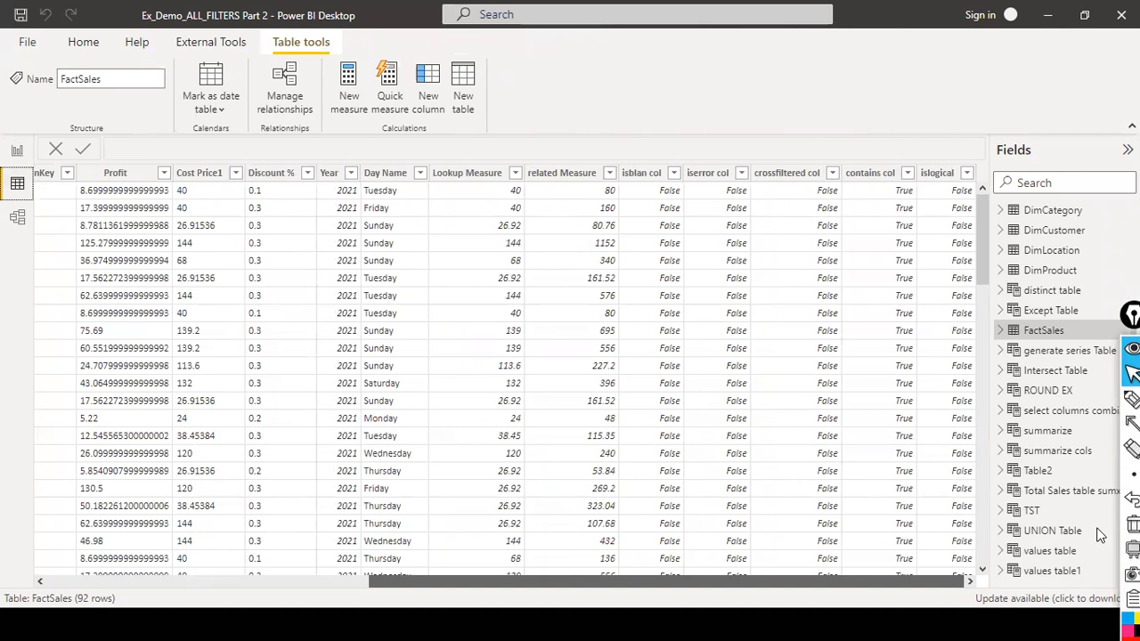
drag(493, 580, 162, 574)
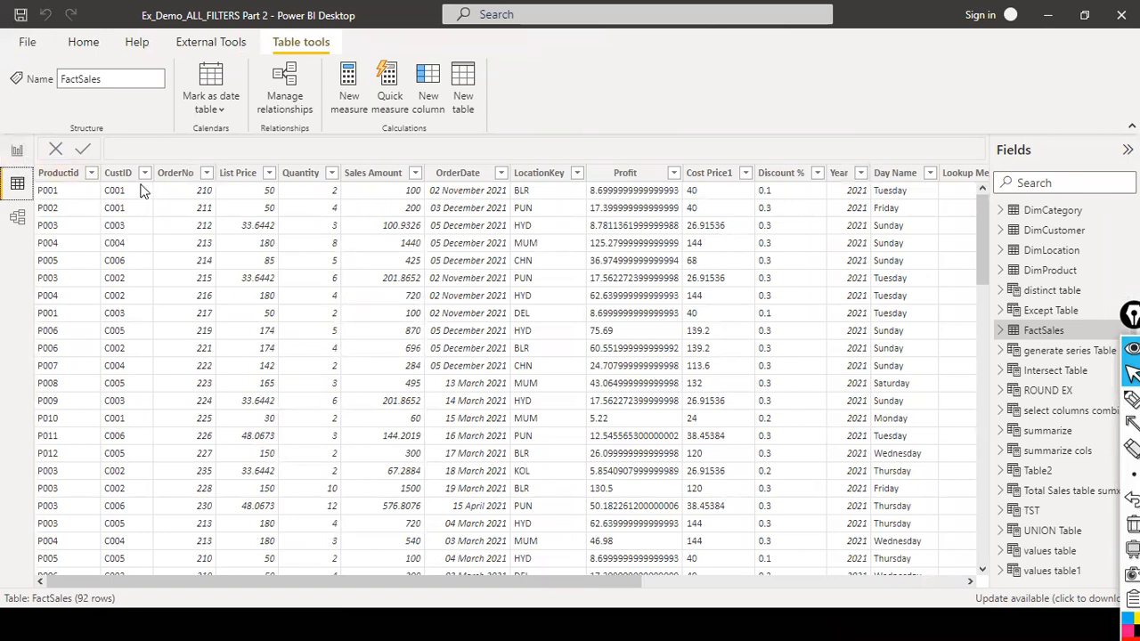
scroll(1055, 374, up, 5)
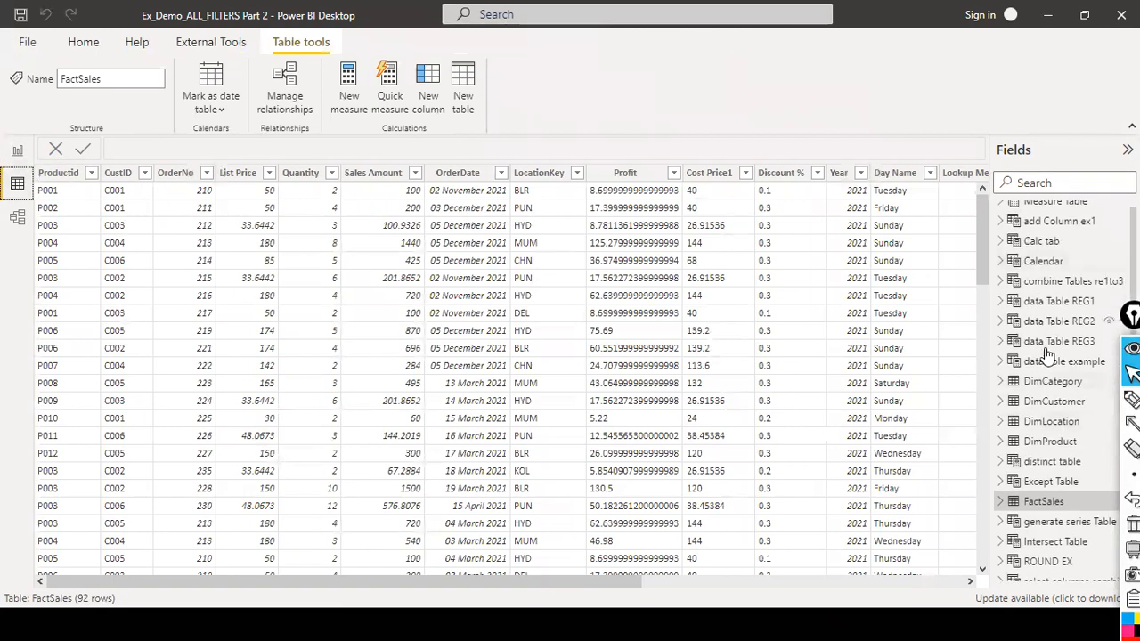
click(1053, 442)
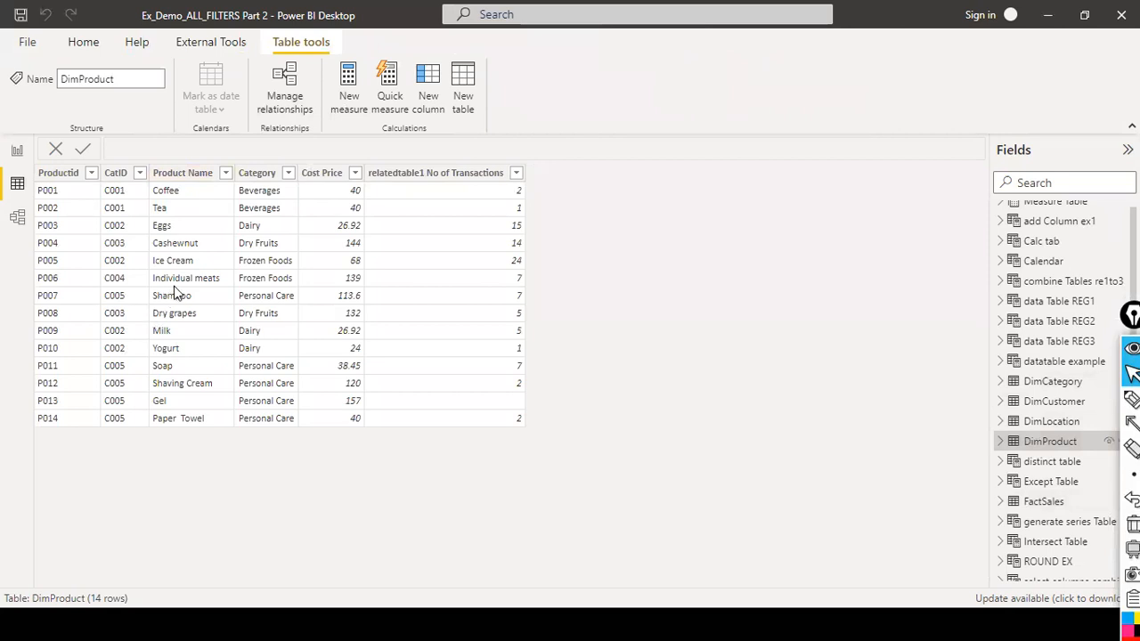
click(17, 150)
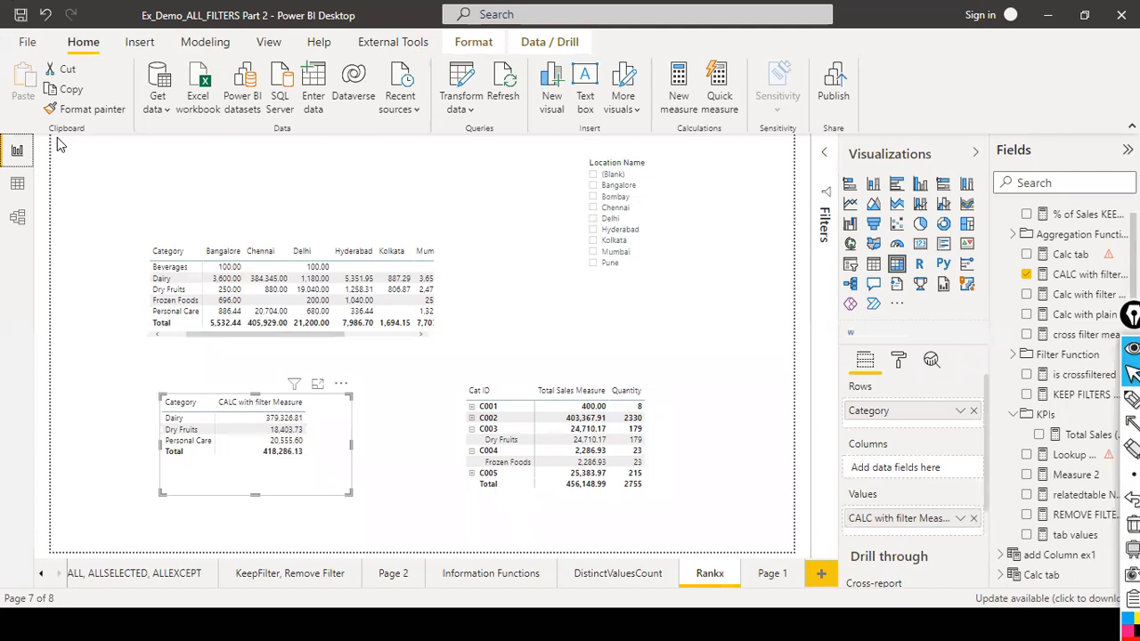
click(17, 183)
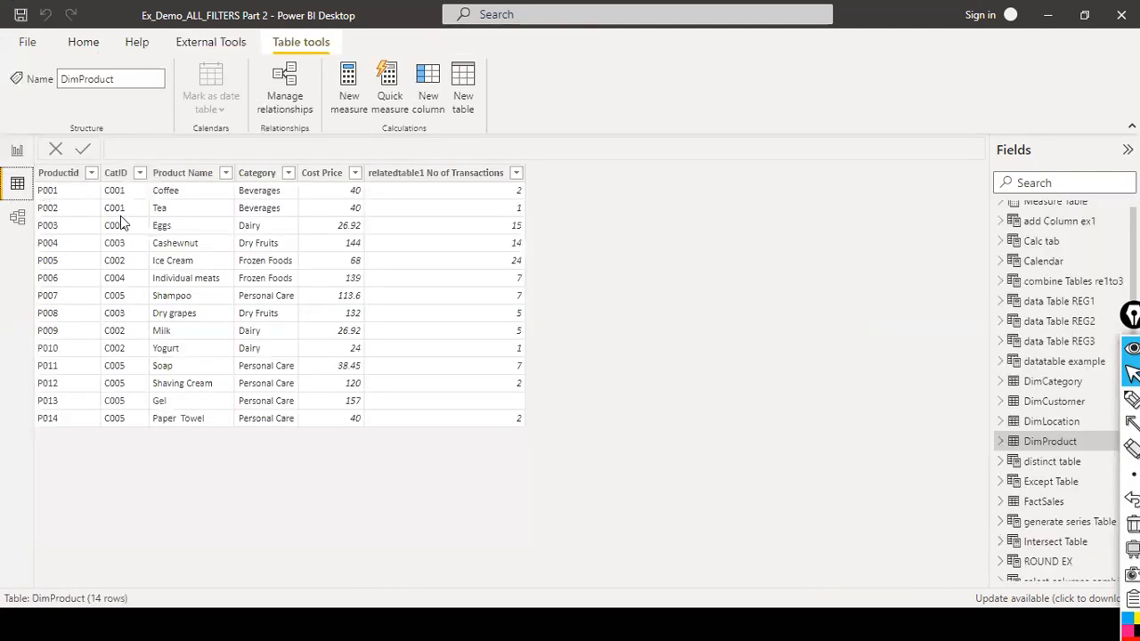
Filter DimProduct's CatID column to show only C004.
click(139, 173)
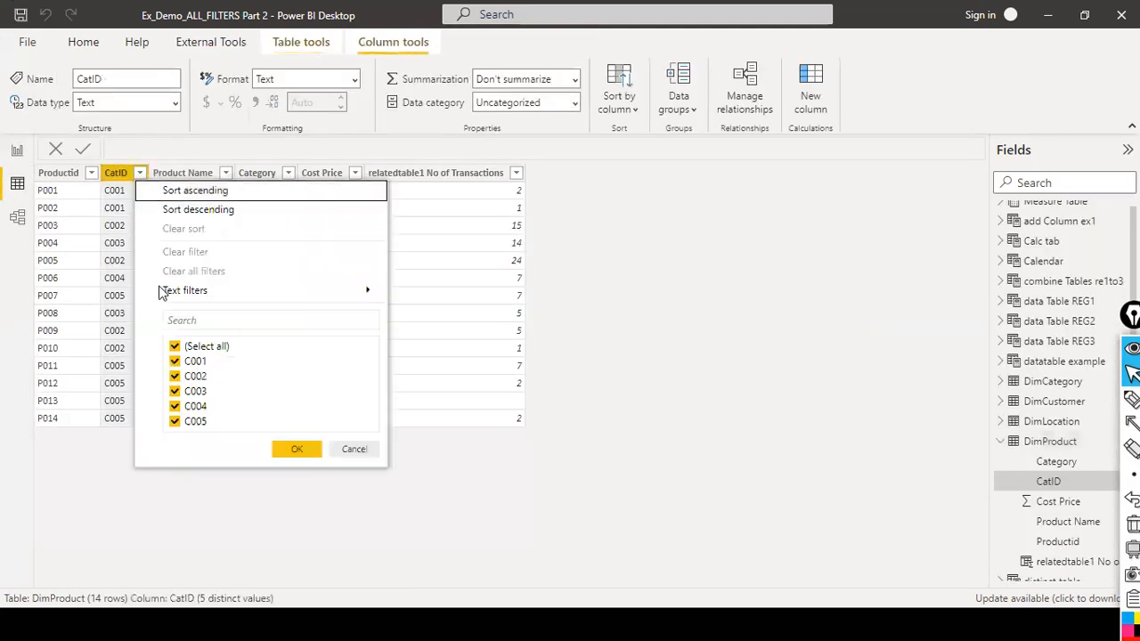
click(175, 346)
click(176, 406)
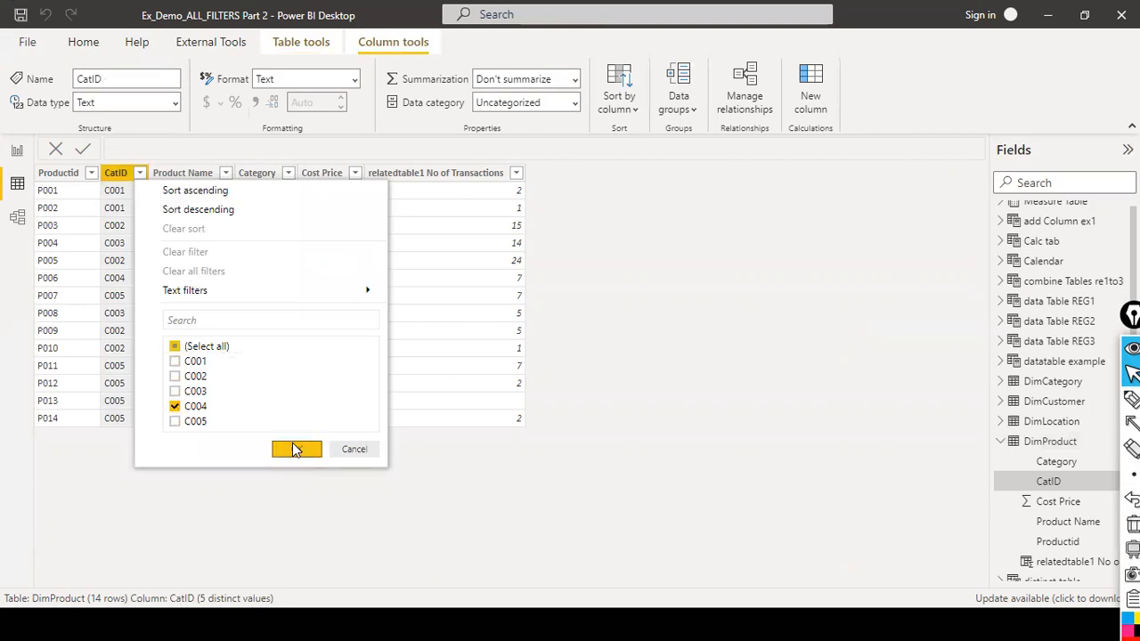
click(295, 449)
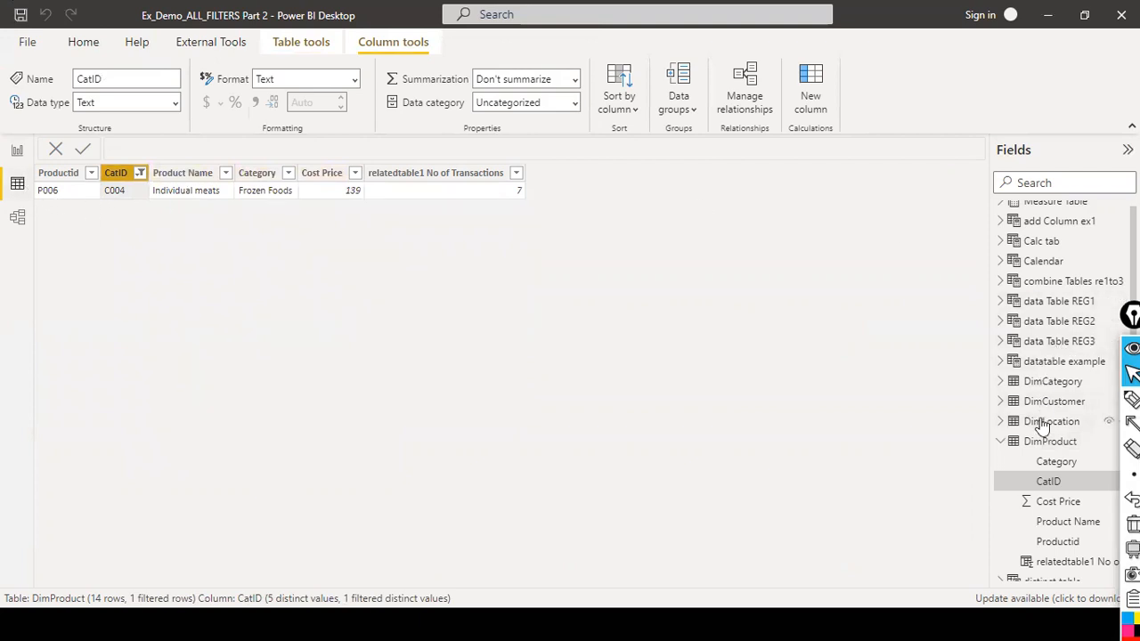
Compare the filtered DimProduct table with the FactSales table's columns in data view.
scroll(1037, 423, down, 5)
scroll(1040, 374, down, 1)
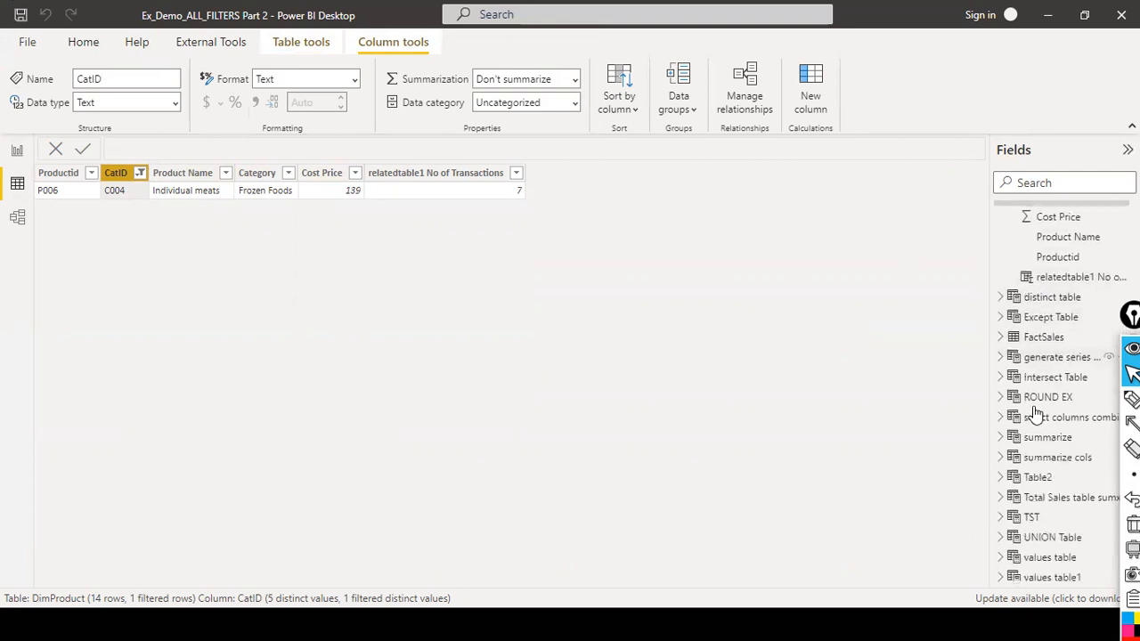
click(1051, 334)
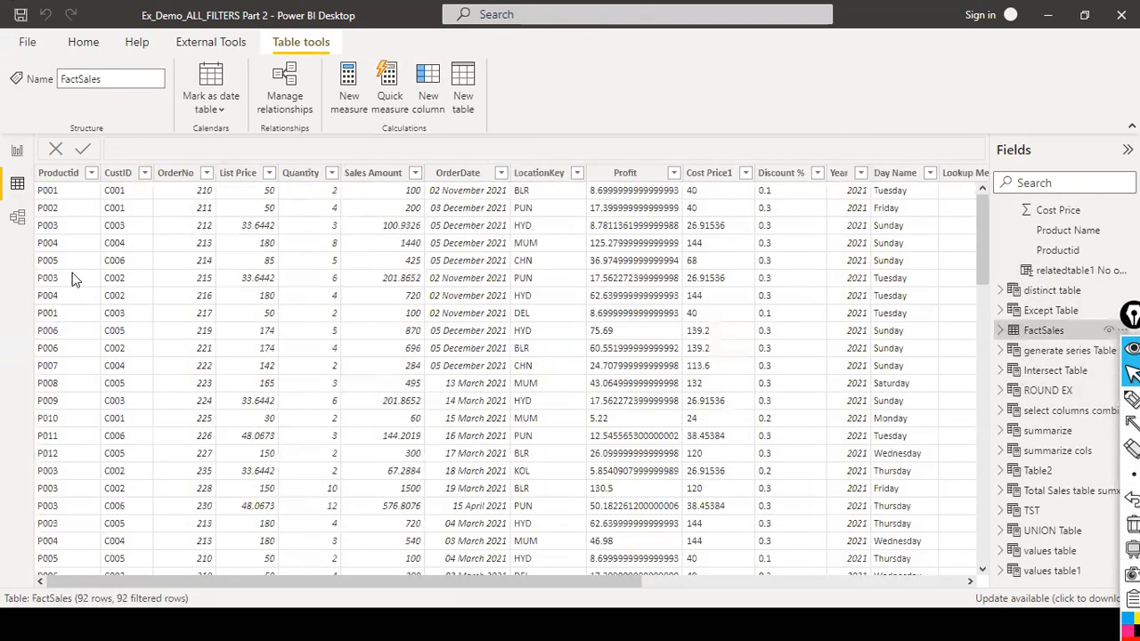
click(91, 172)
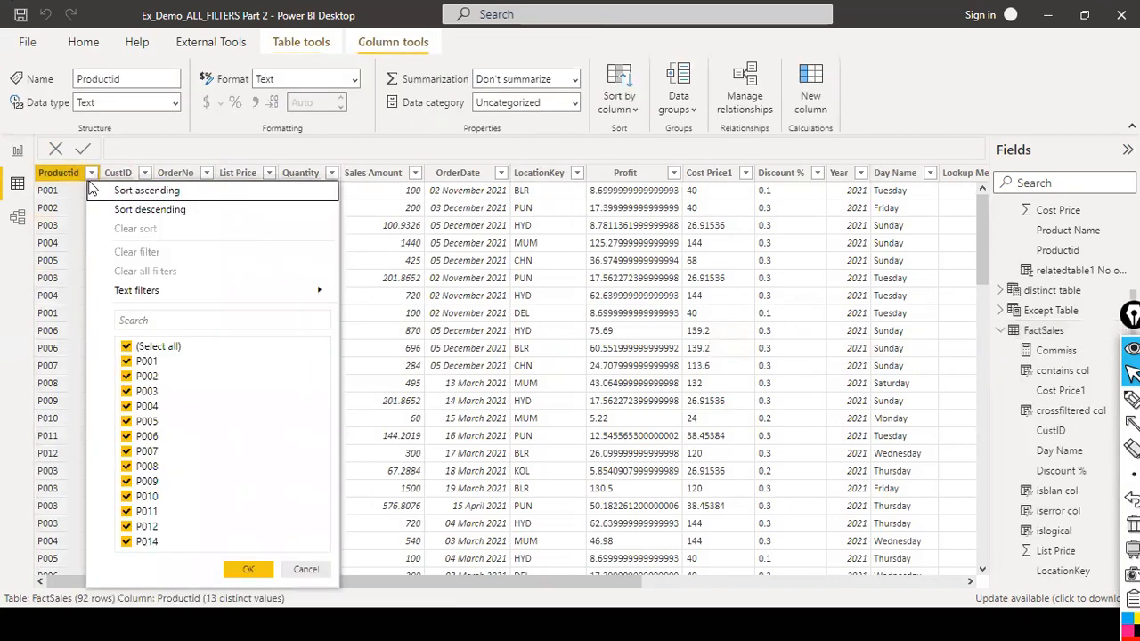
click(16, 185)
scroll(1078, 294, up, 7)
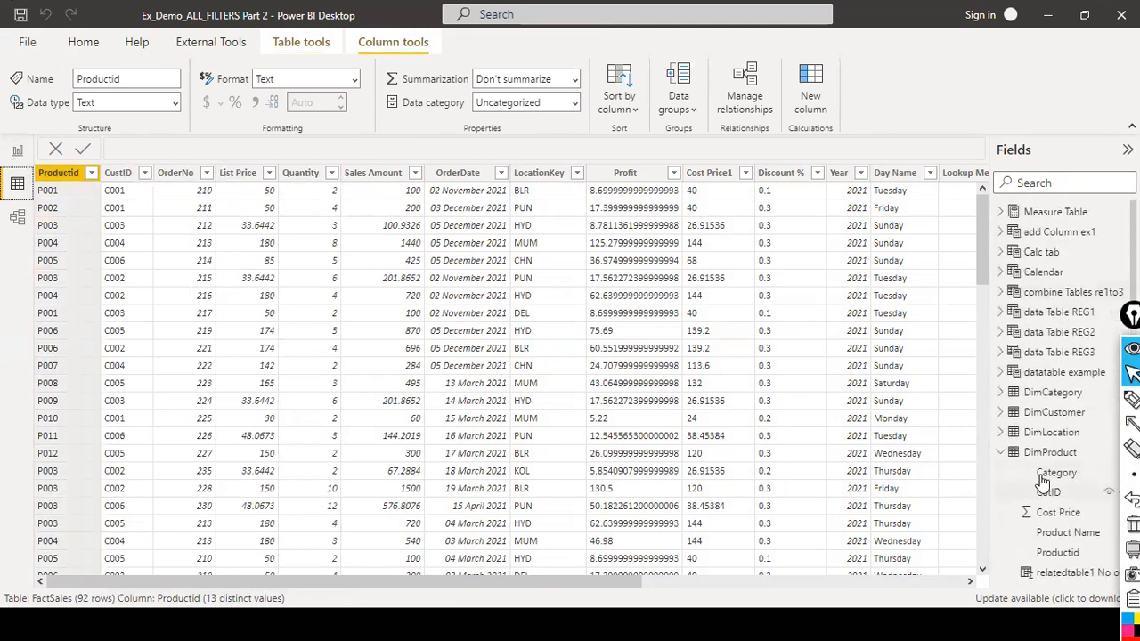
click(1049, 452)
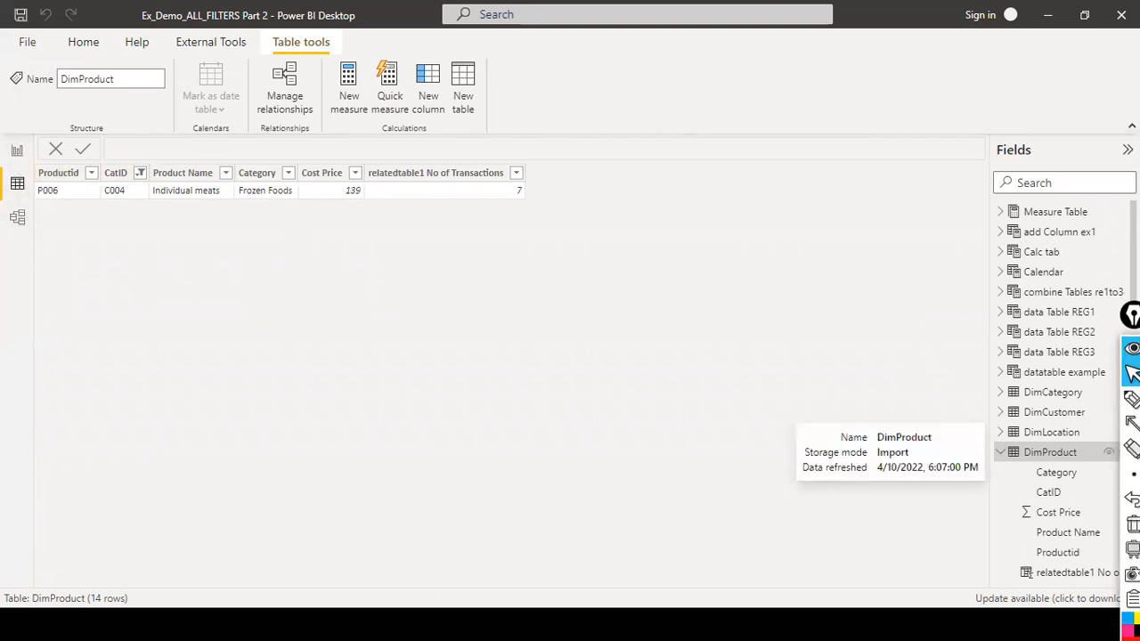
scroll(1060, 303, down, 3)
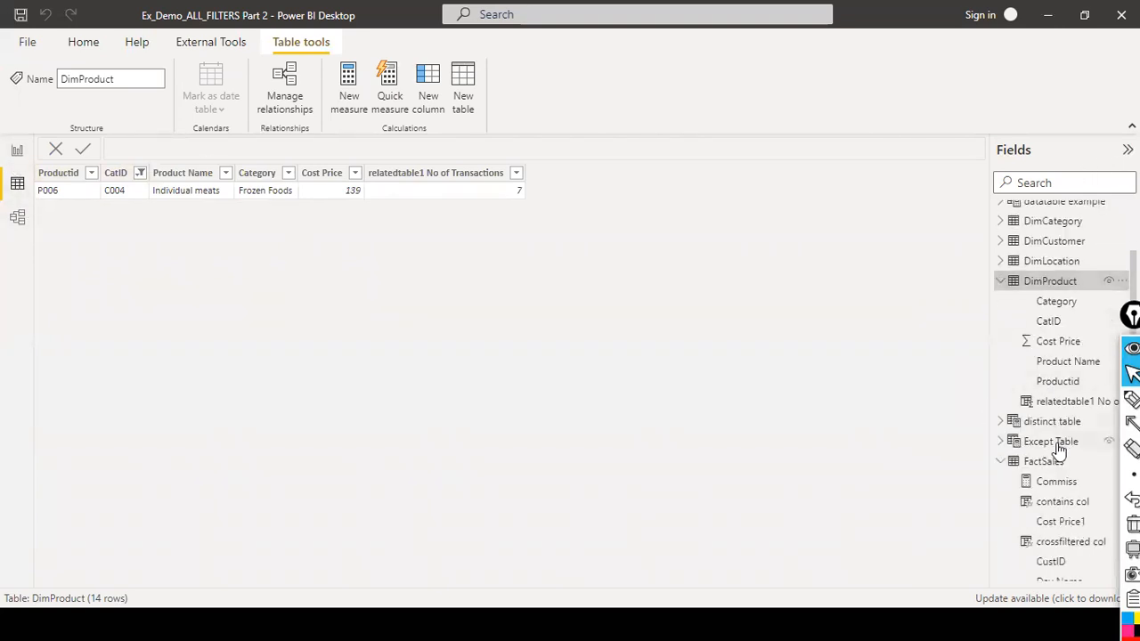
scroll(1065, 445, down, 3)
click(1047, 291)
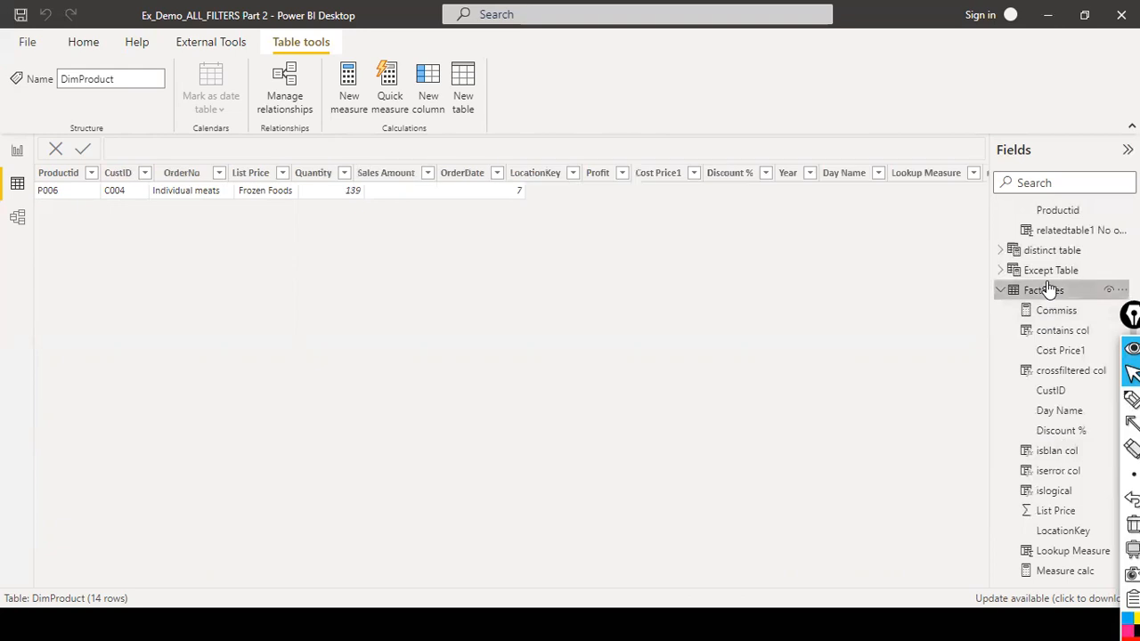
Filter FactSales's Productid column to show only P006.
click(91, 172)
click(126, 347)
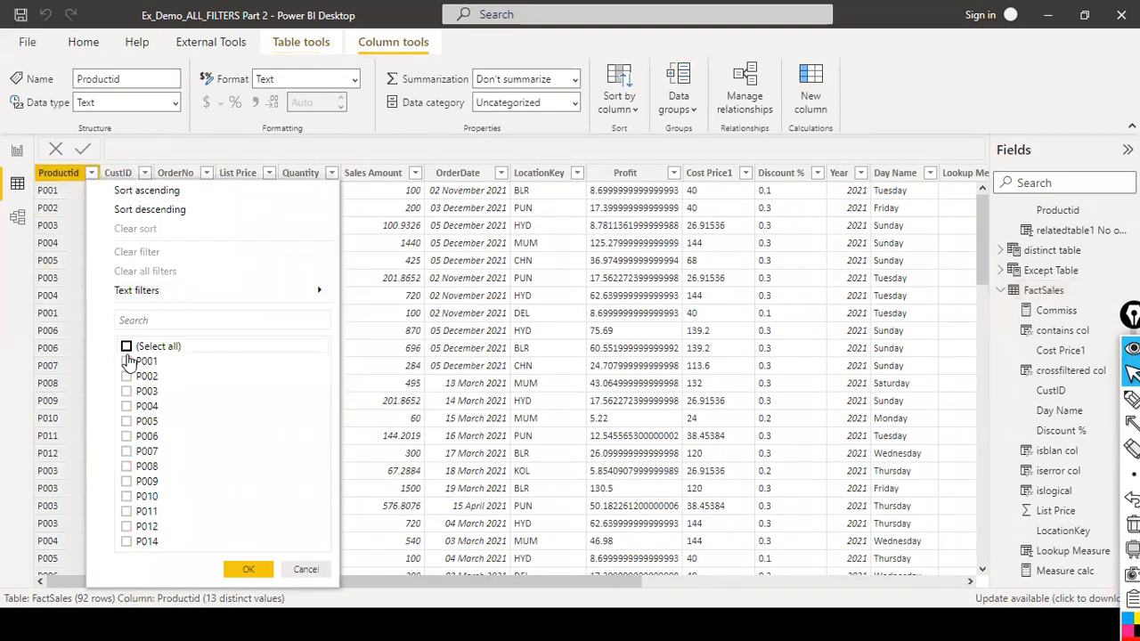
click(128, 436)
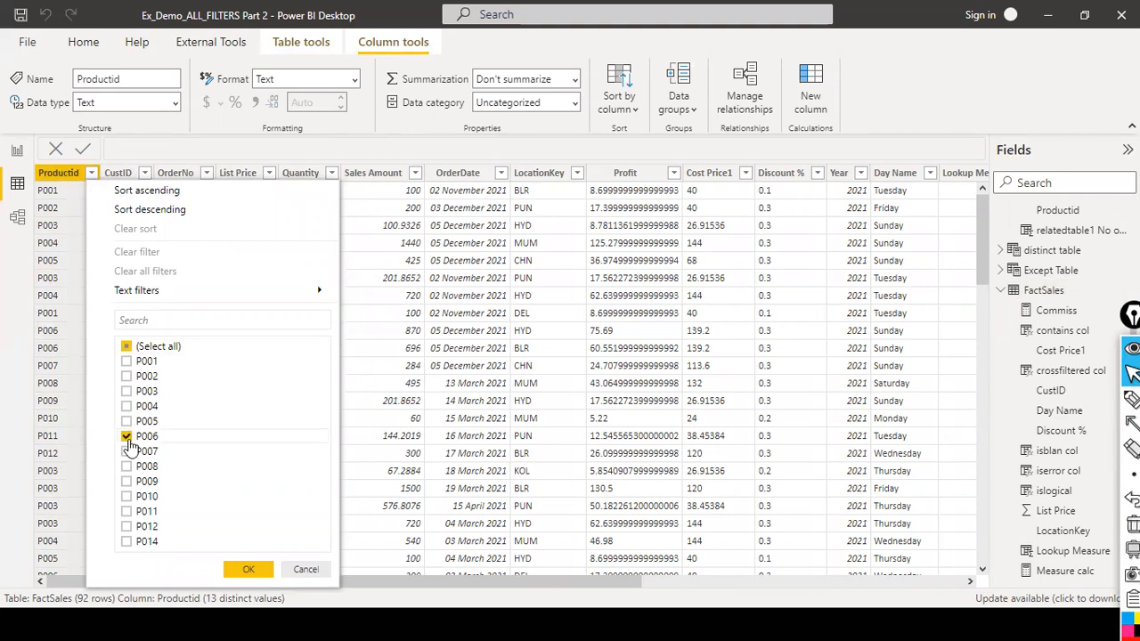
click(249, 570)
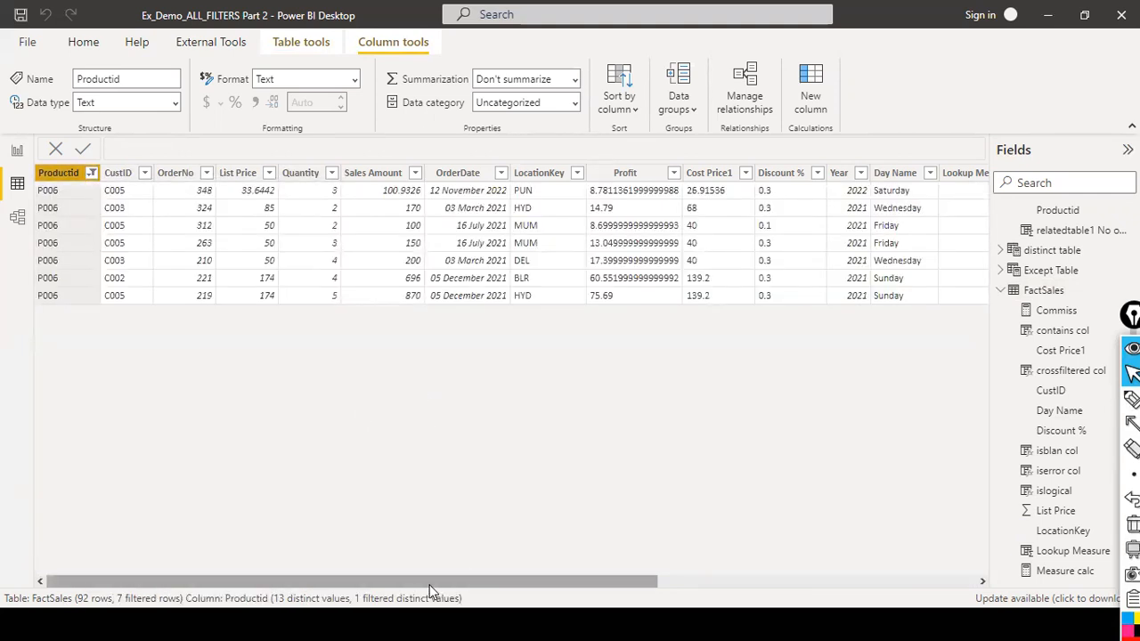
Edit the CALC with filter Measure to remove the FactSales table argument, leaving FactSales[Quantity] > 10 as the filter.
click(307, 192)
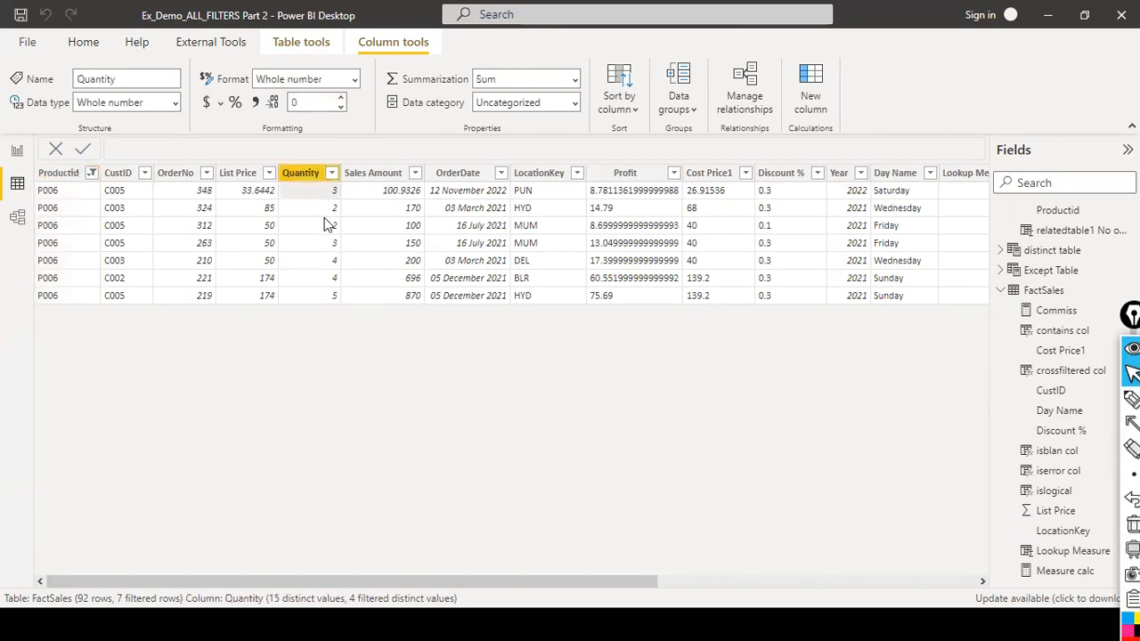
click(328, 225)
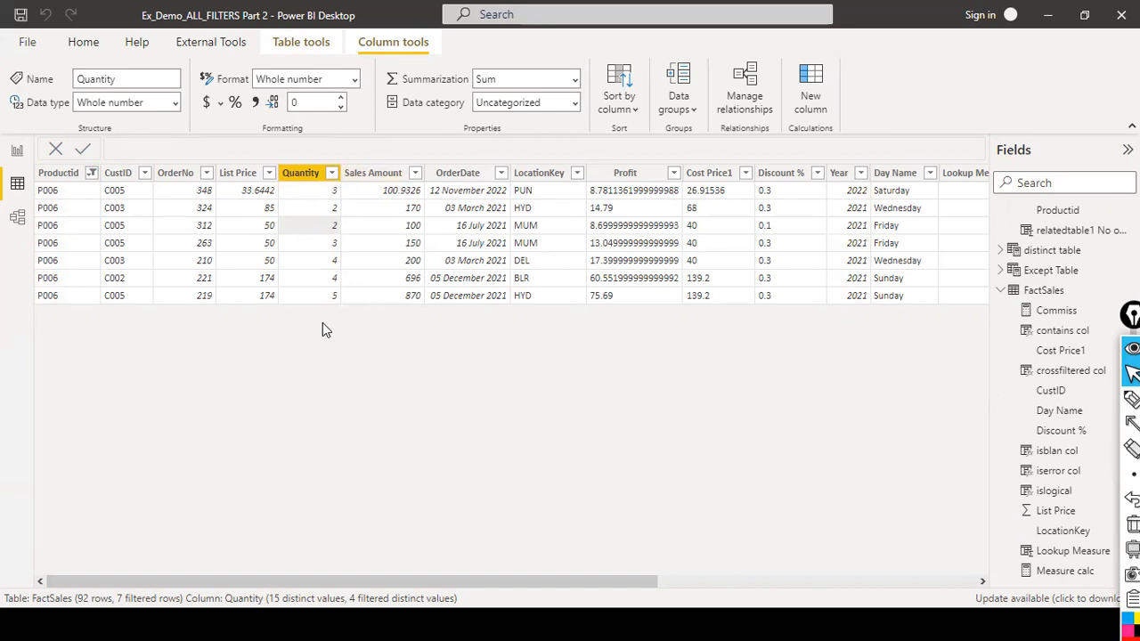
click(16, 153)
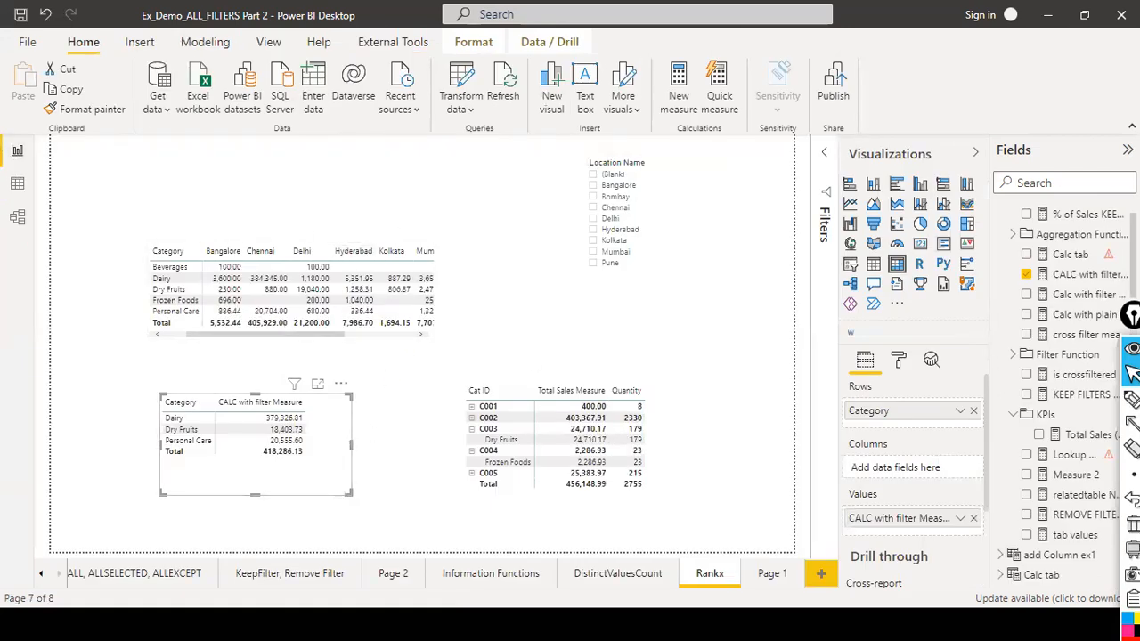
click(1082, 274)
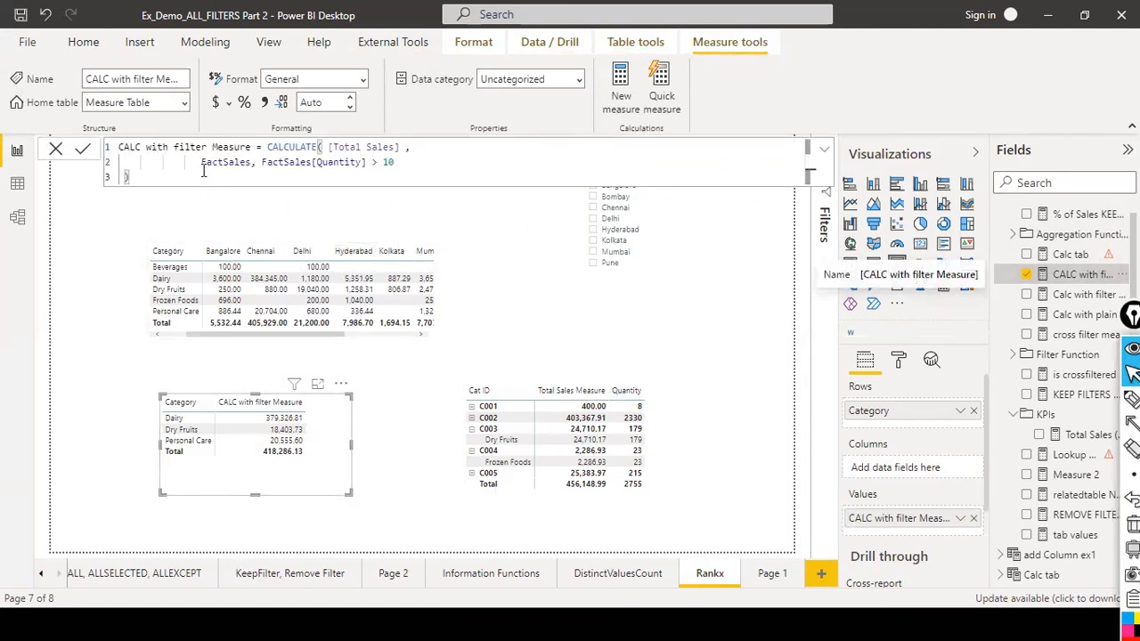
drag(200, 163, 261, 163)
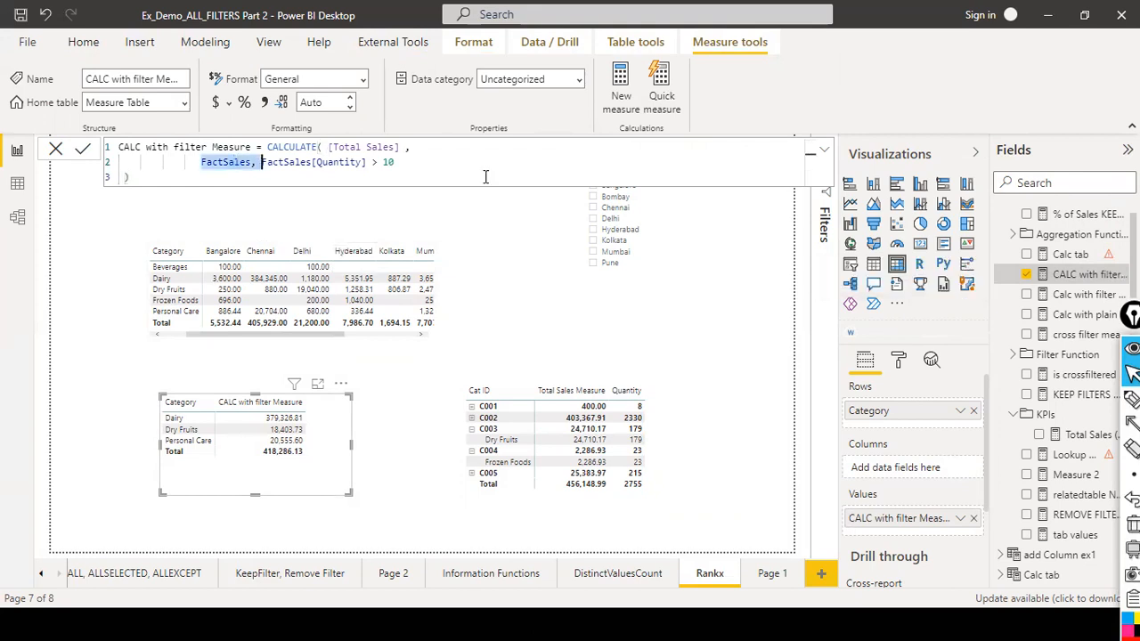
key(BackSpace)
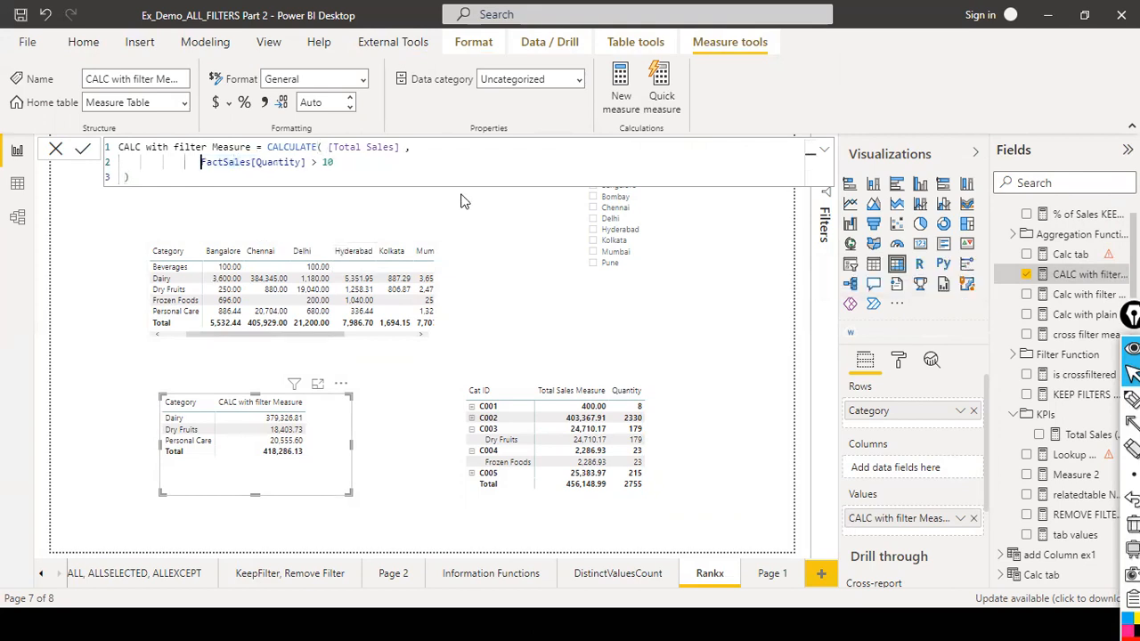
key(Return)
Examine the report matrices with the revised measure, then open model view to inspect the table relationships.
click(824, 150)
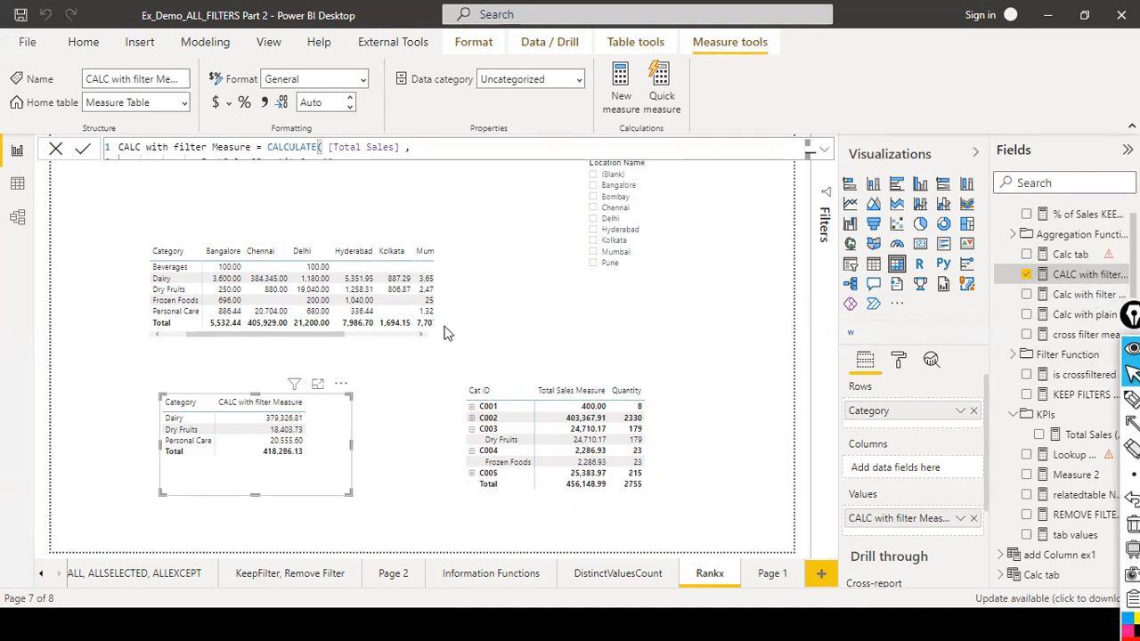
click(824, 149)
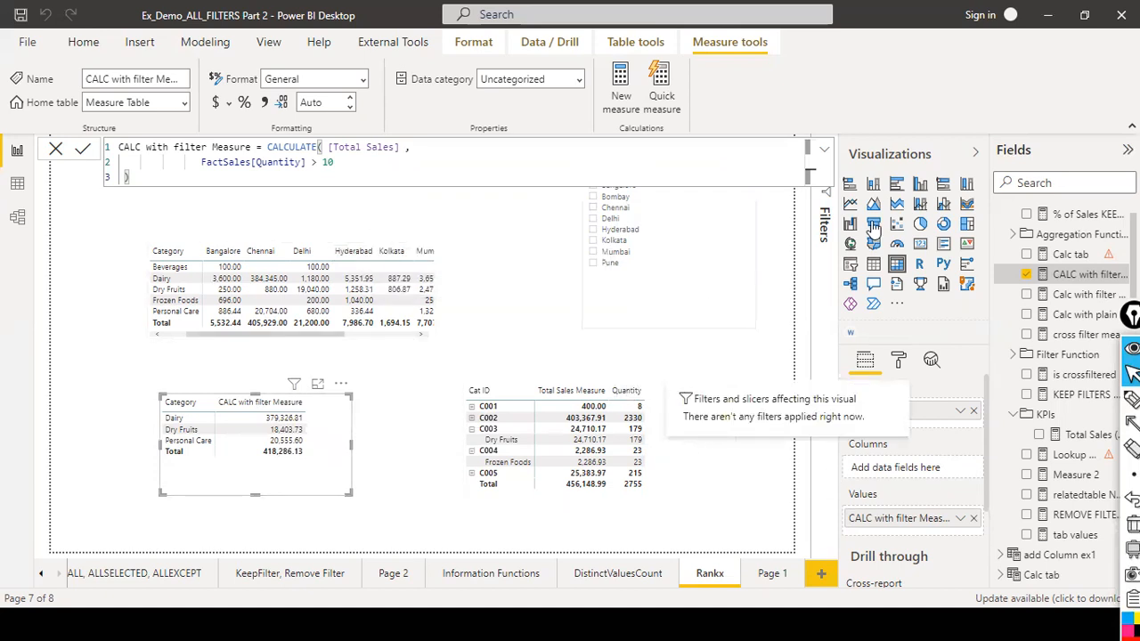
click(56, 148)
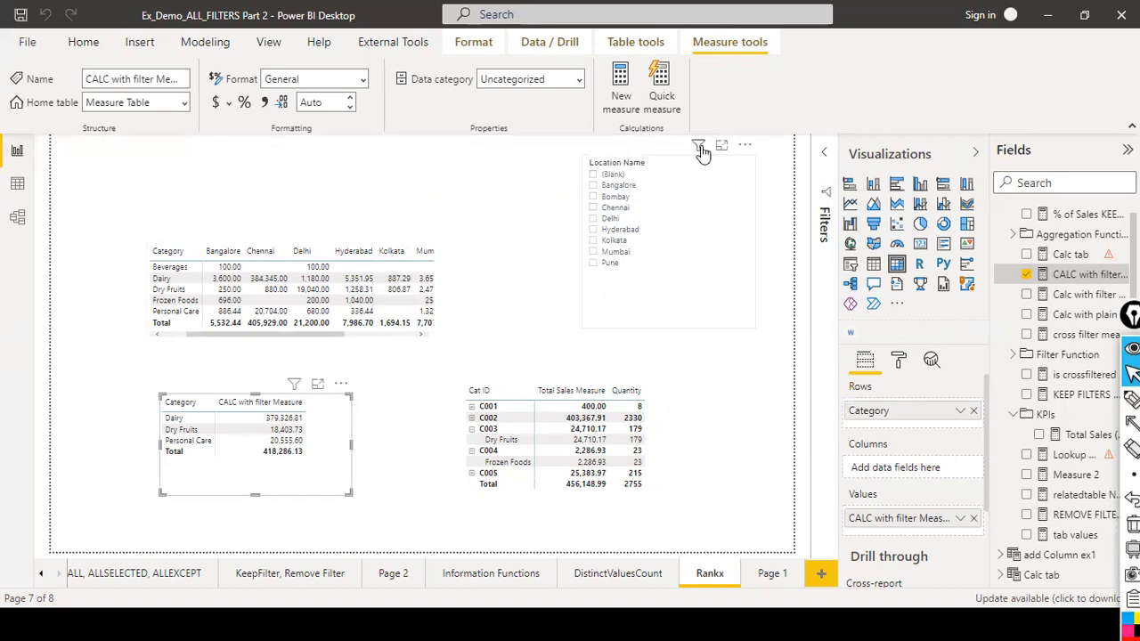
mouse_move(715, 155)
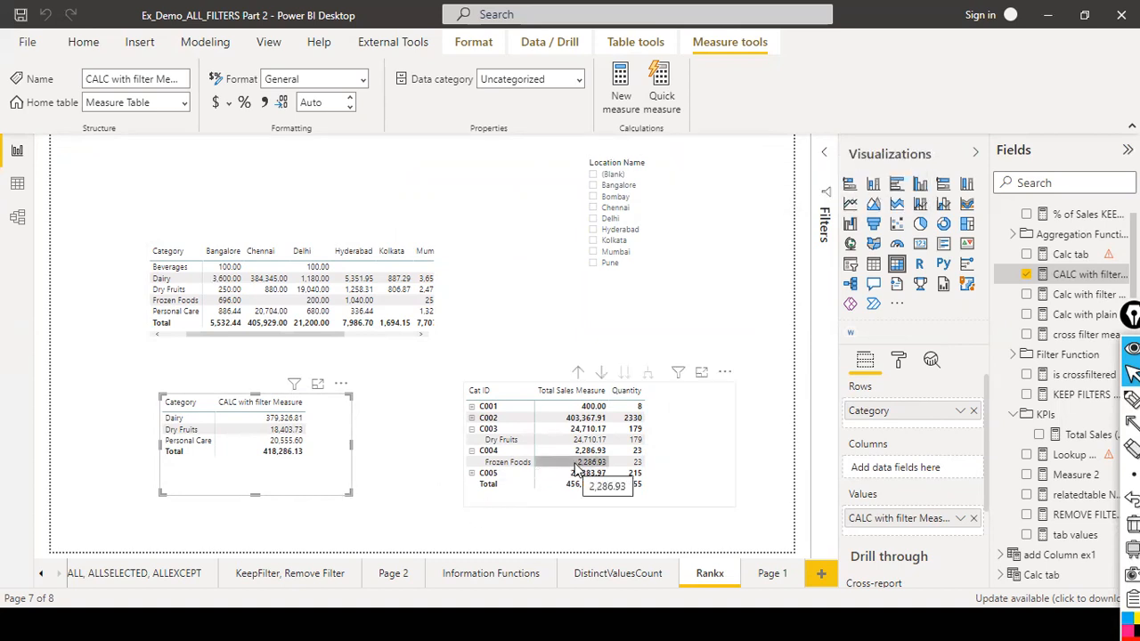
click(17, 216)
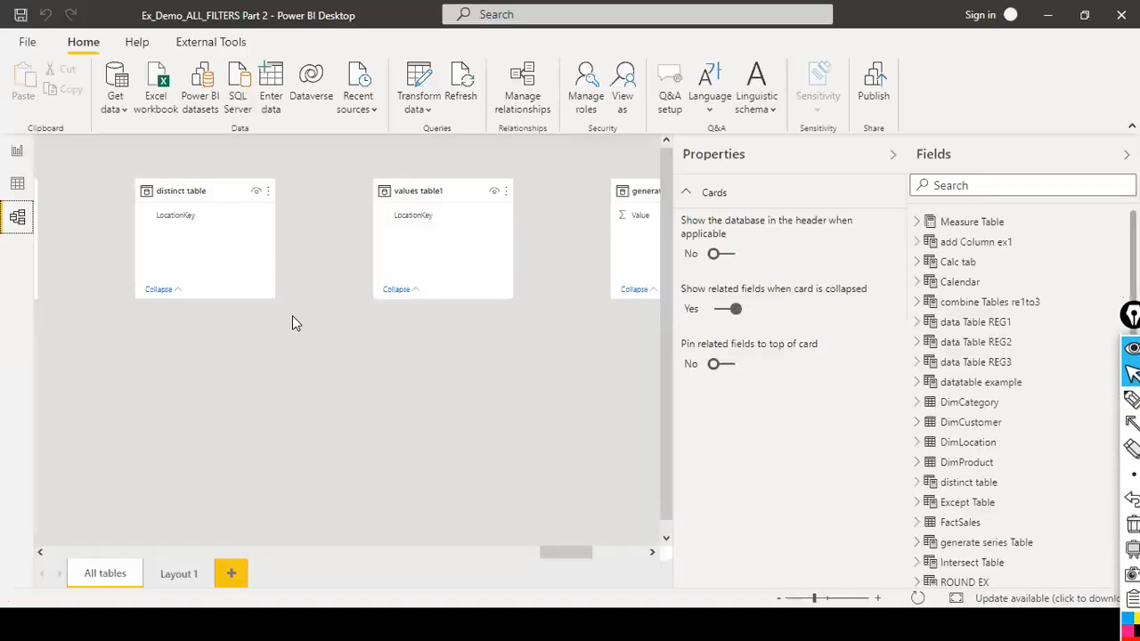
scroll(145, 548, left, 10)
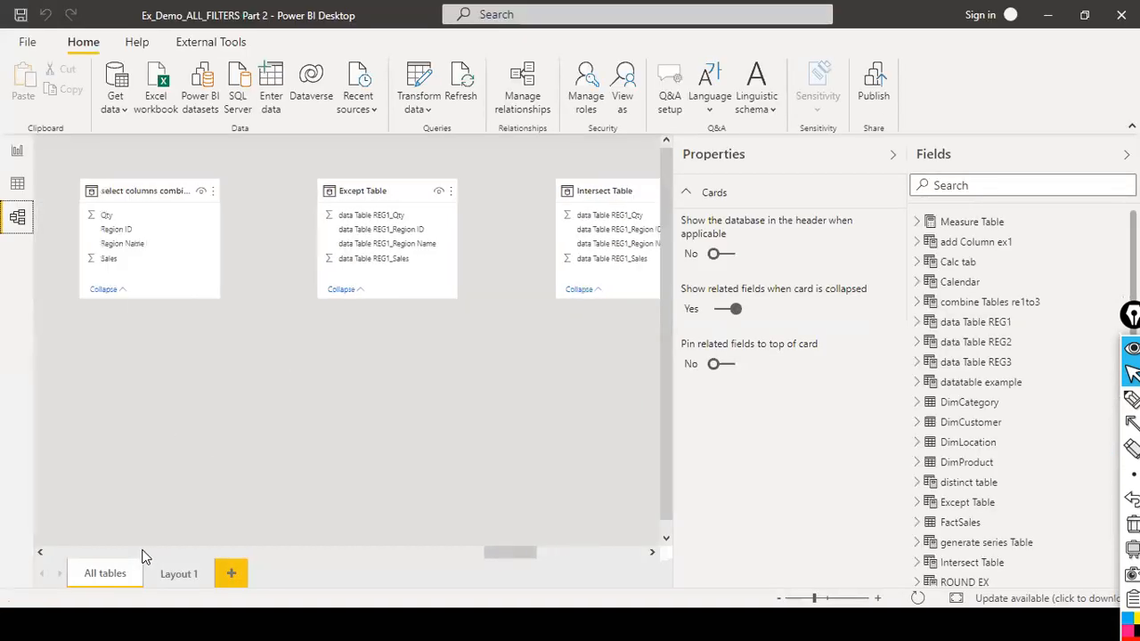
scroll(144, 554, left, 8)
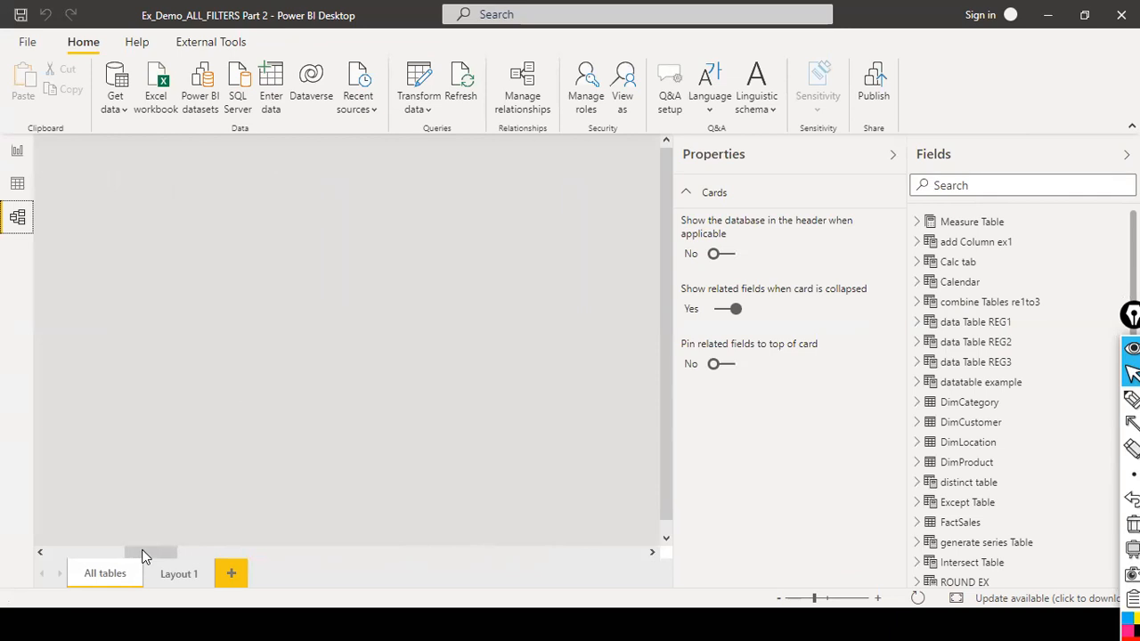
scroll(149, 535, left, 3)
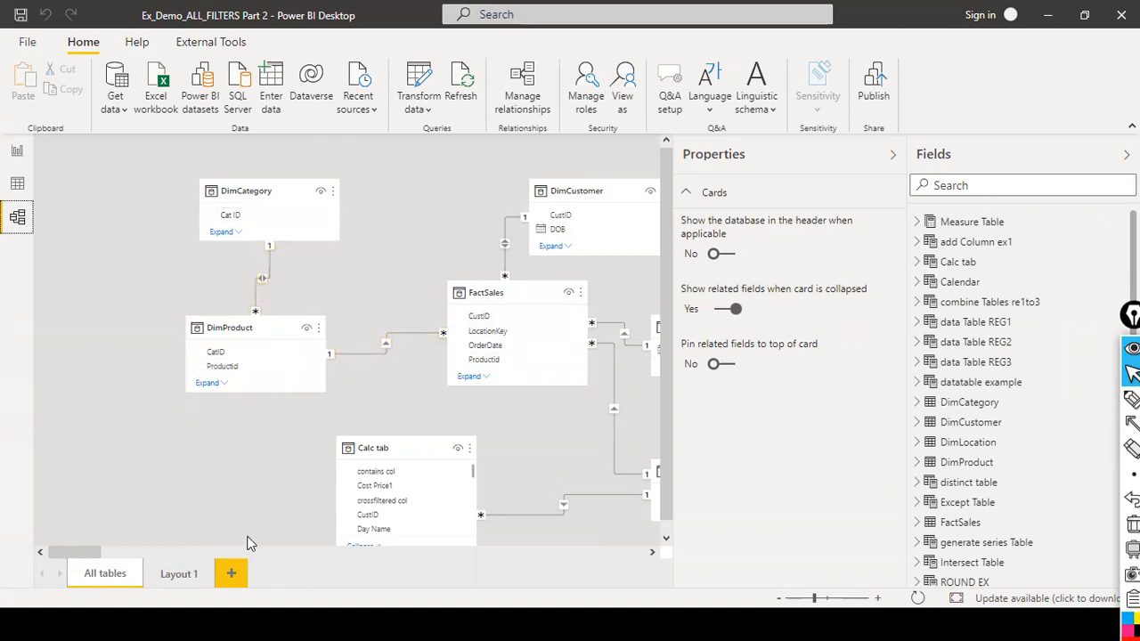
Return to the report page and remove the Location Name slicer.
scroll(147, 552, right, 1)
drag(147, 553, 107, 537)
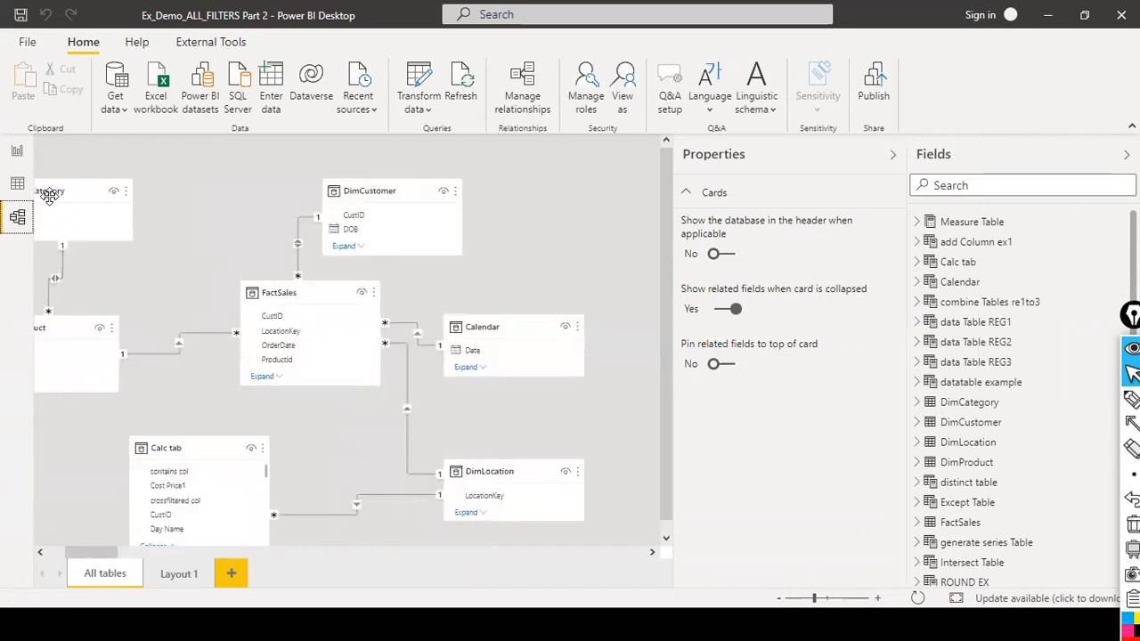
click(15, 155)
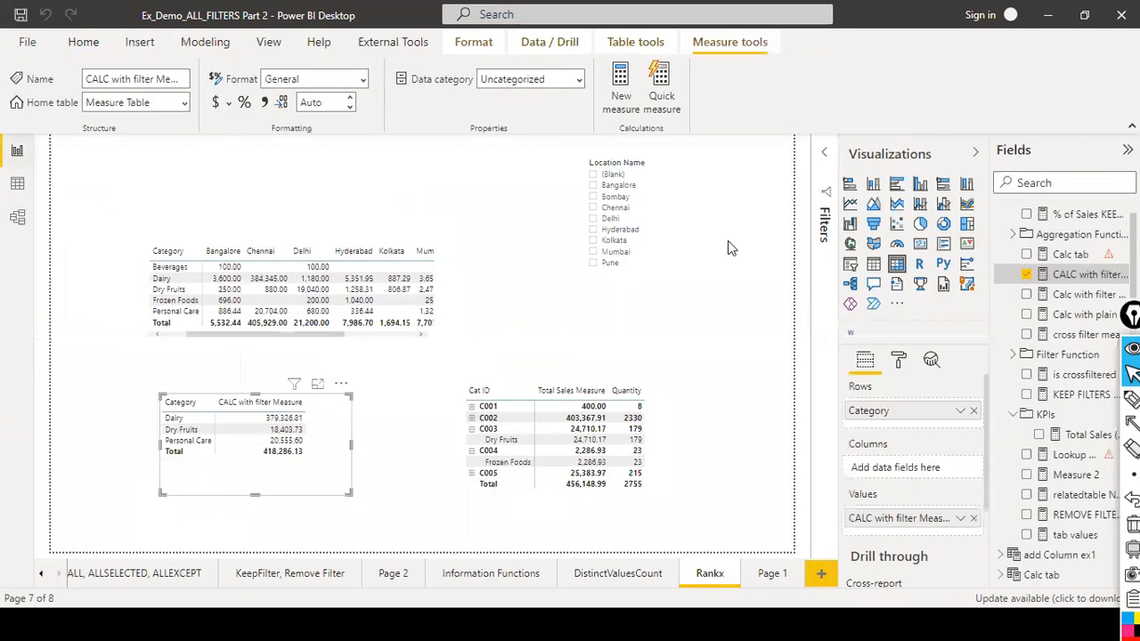
click(1056, 273)
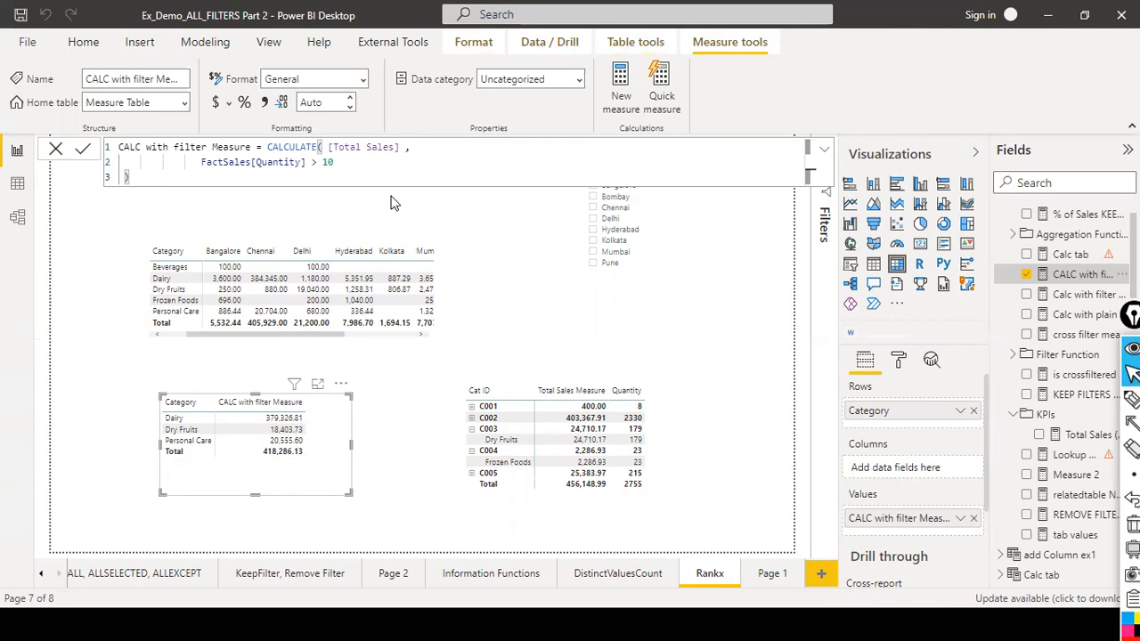
click(739, 293)
click(746, 168)
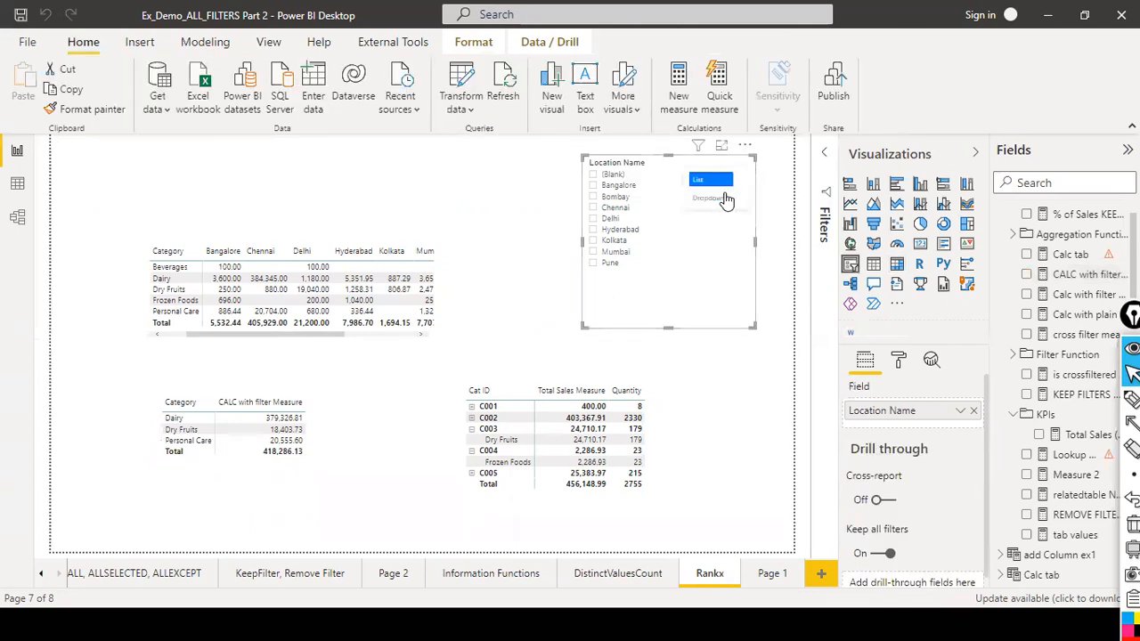
click(745, 145)
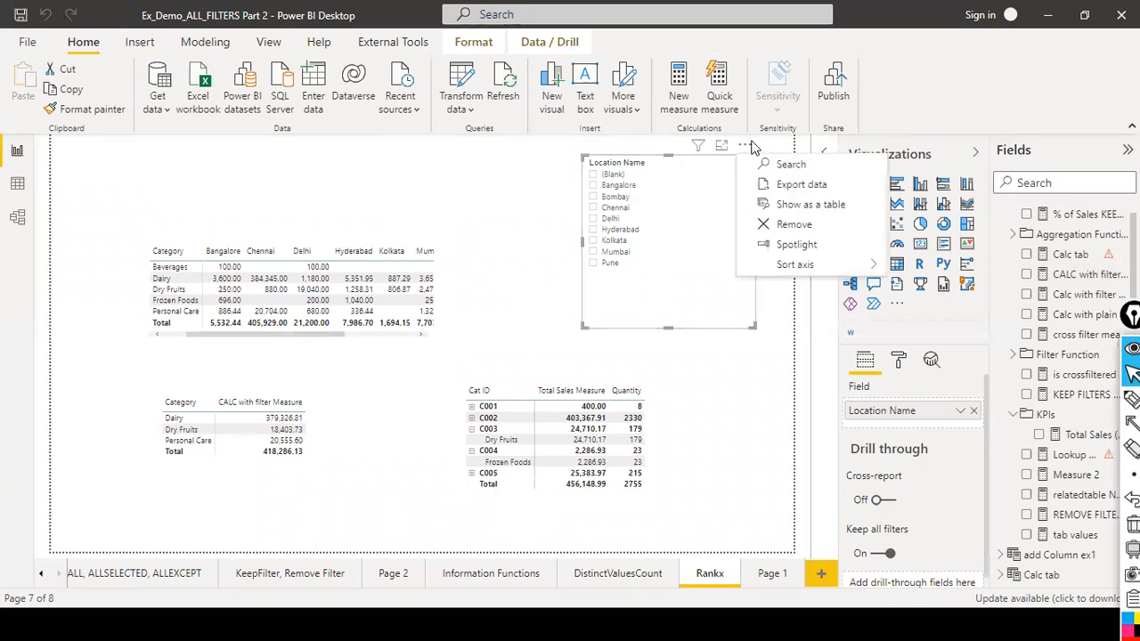
click(791, 225)
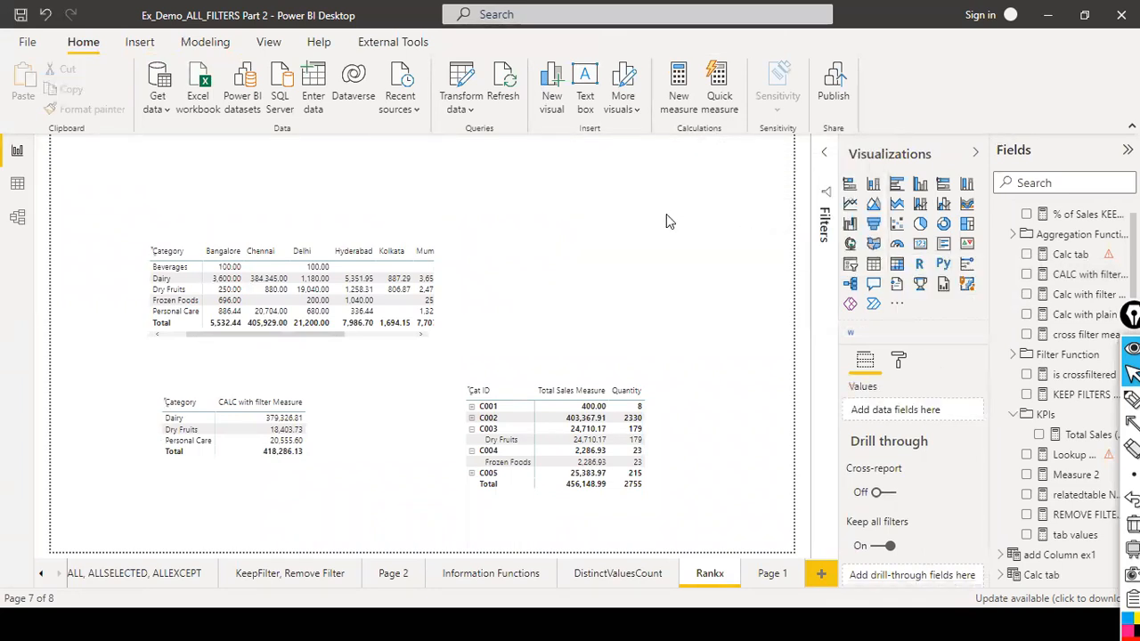
Remove Cat ID from the rows of the Total Sales Measure and Quantity matrix, leaving Category.
click(332, 444)
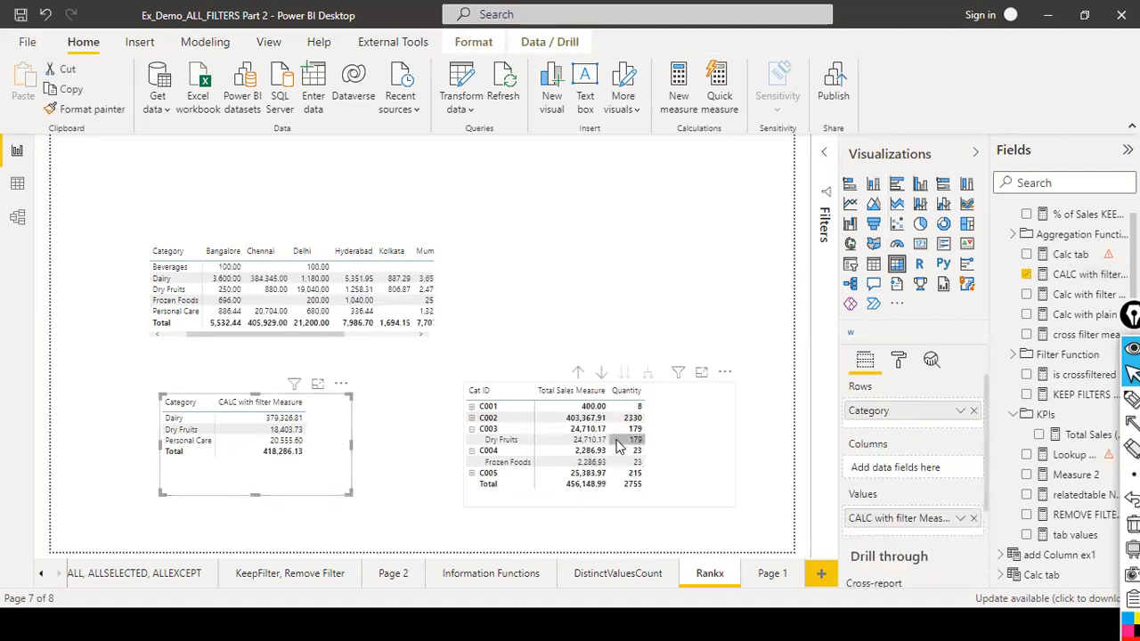
click(672, 453)
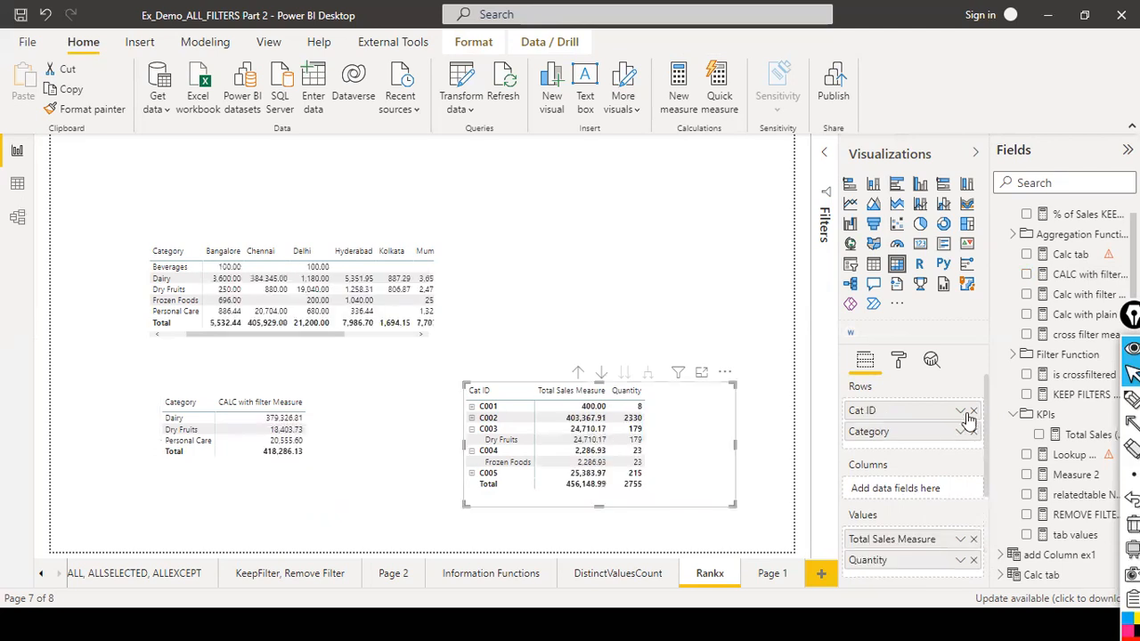
click(975, 411)
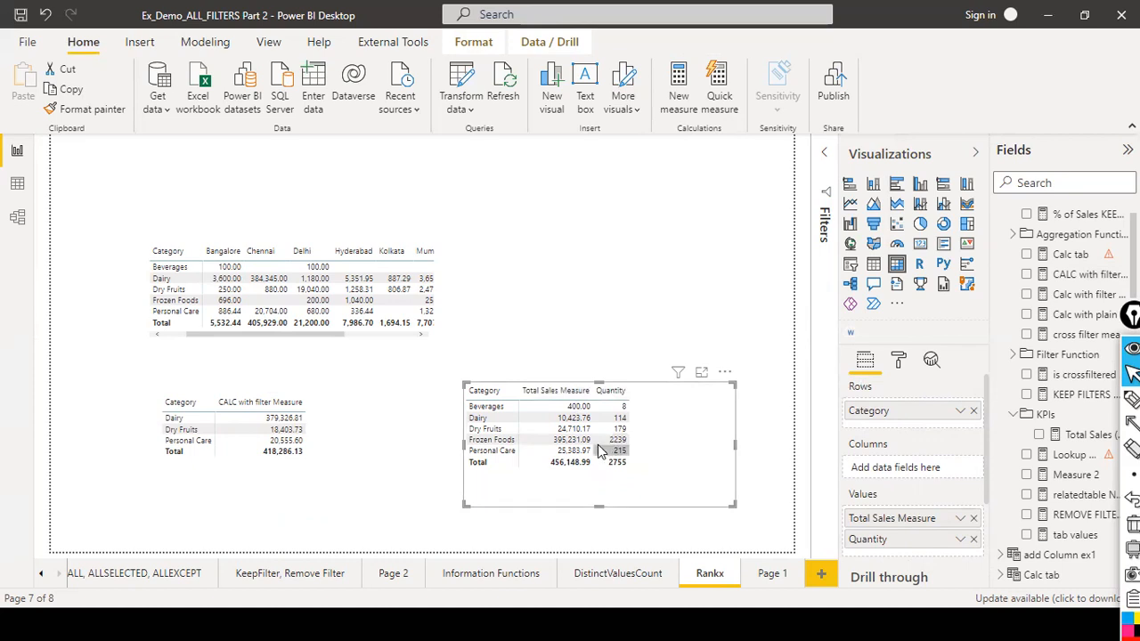
click(960, 539)
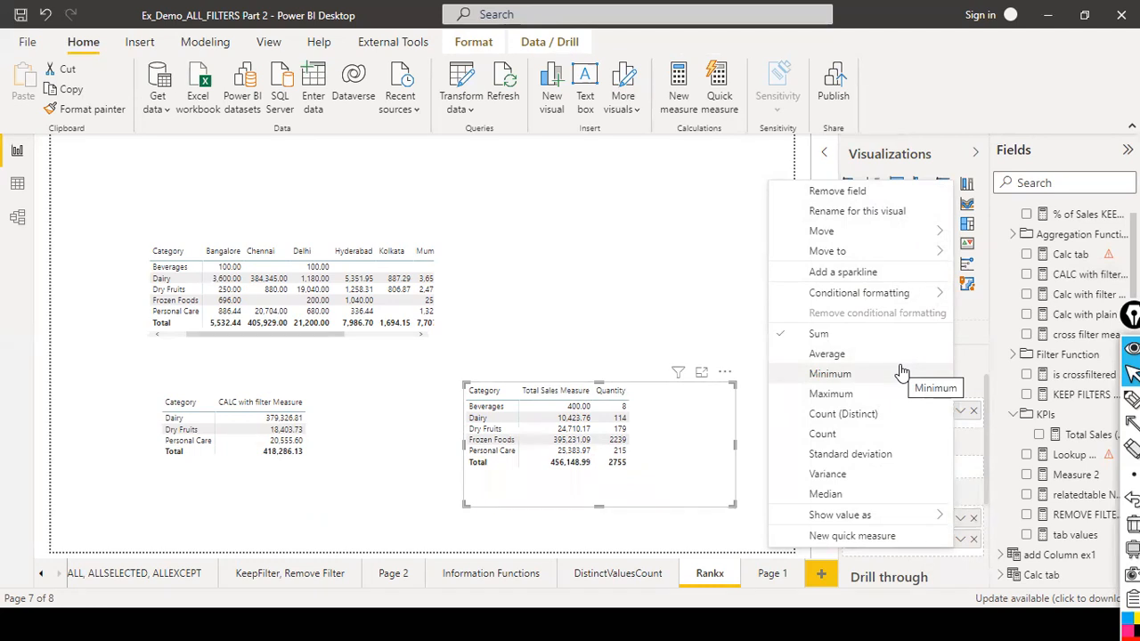
click(610, 290)
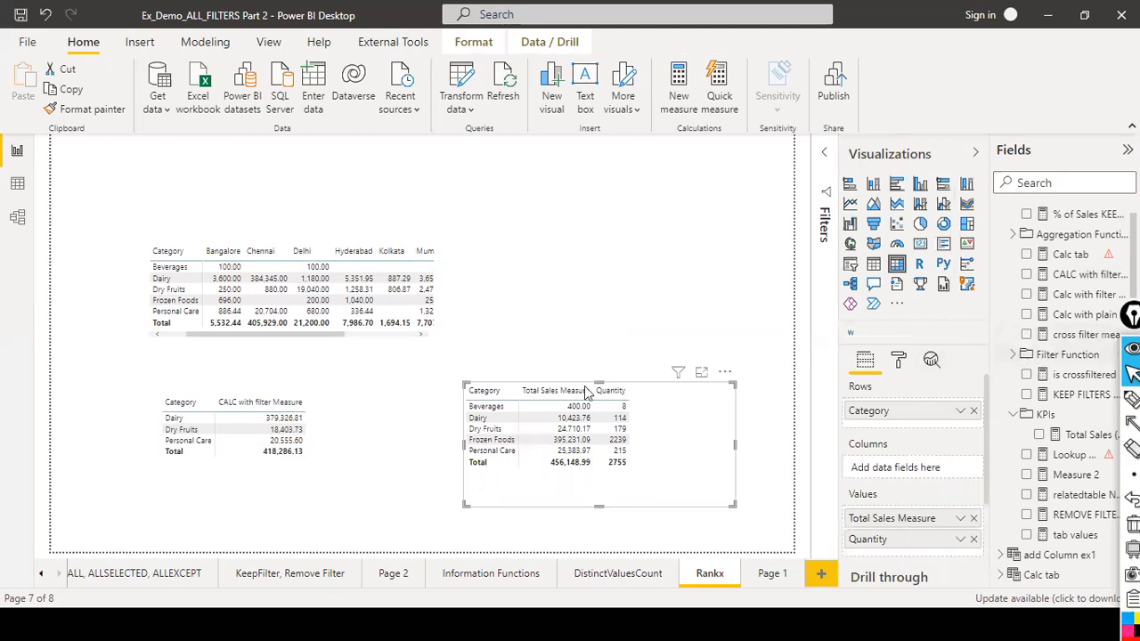
Add FactSales Quantity to the values of the CALC with filter Measure matrix.
scroll(1032, 381, up, 2)
scroll(1031, 392, down, 12)
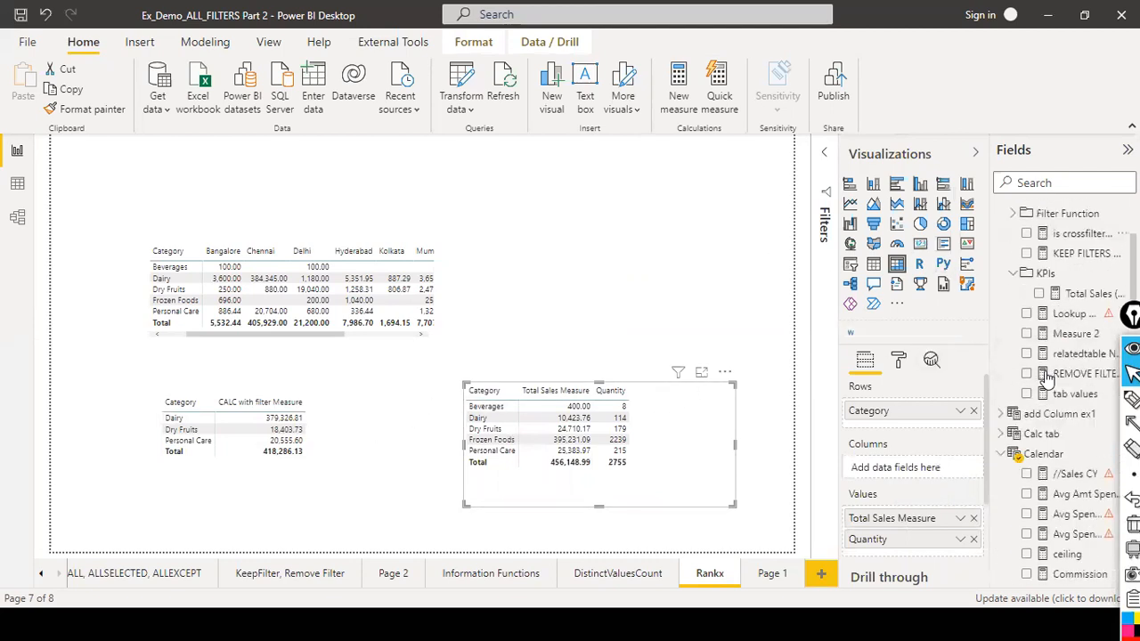
scroll(1031, 431, down, 10)
scroll(1031, 431, down, 4)
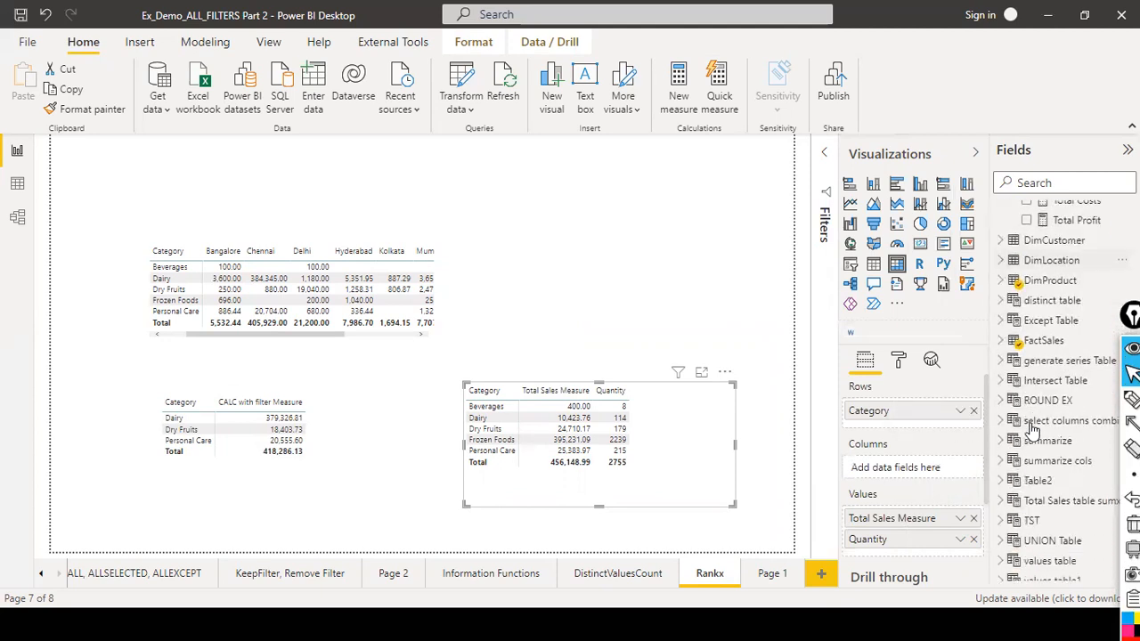
click(998, 331)
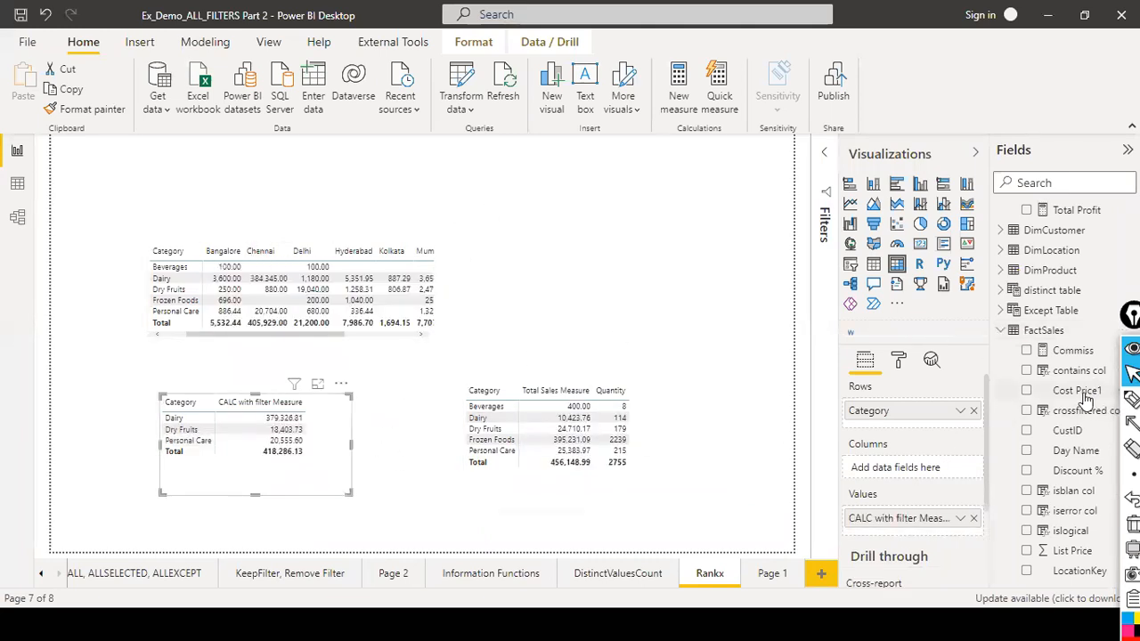
scroll(1084, 401, down, 8)
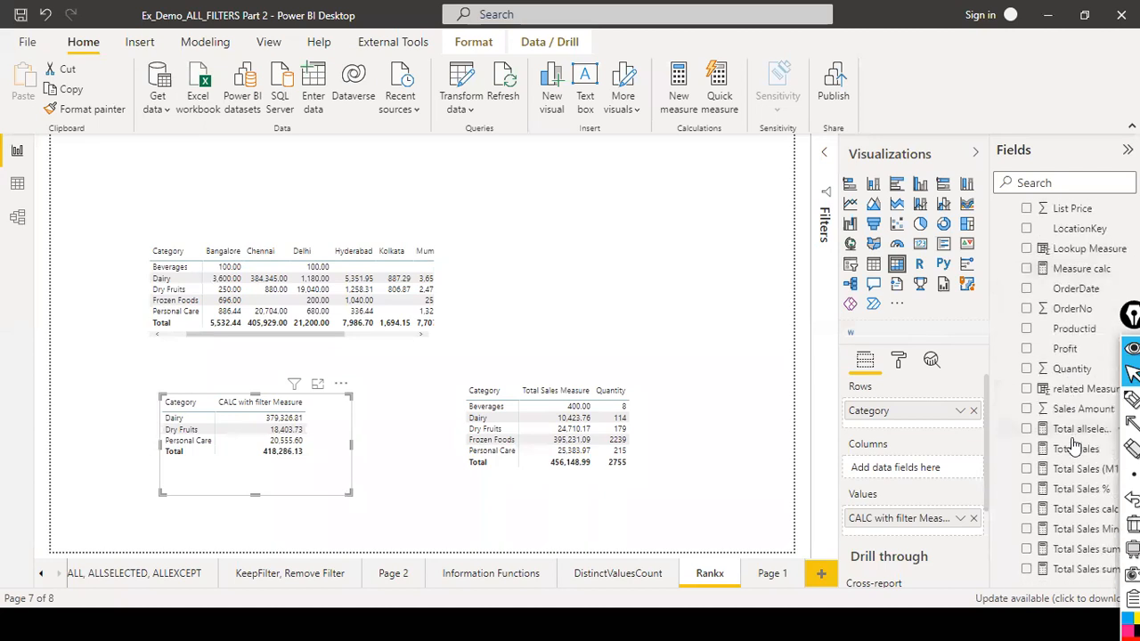
drag(1087, 370, 401, 443)
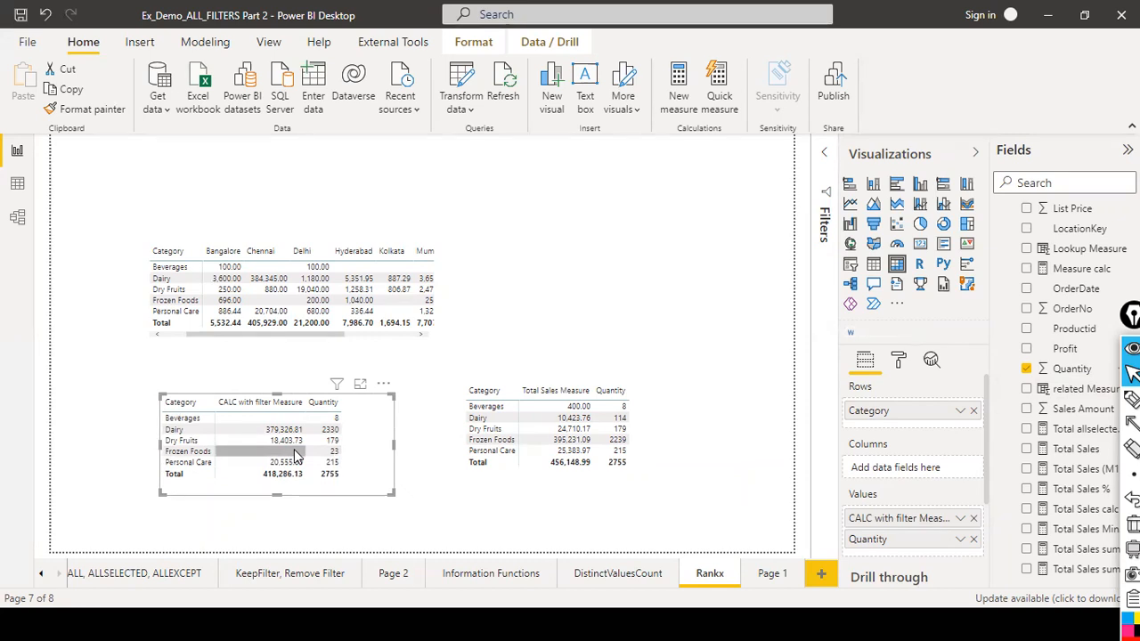
Compare the filtered FactSales rows in data view with the report matrices.
click(13, 189)
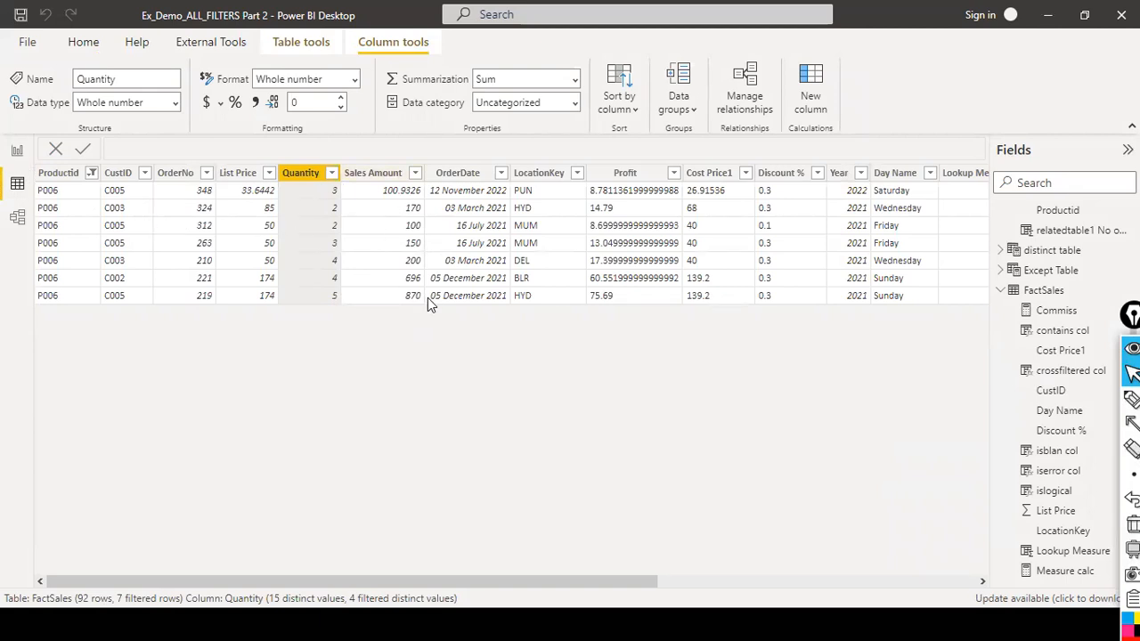
click(376, 243)
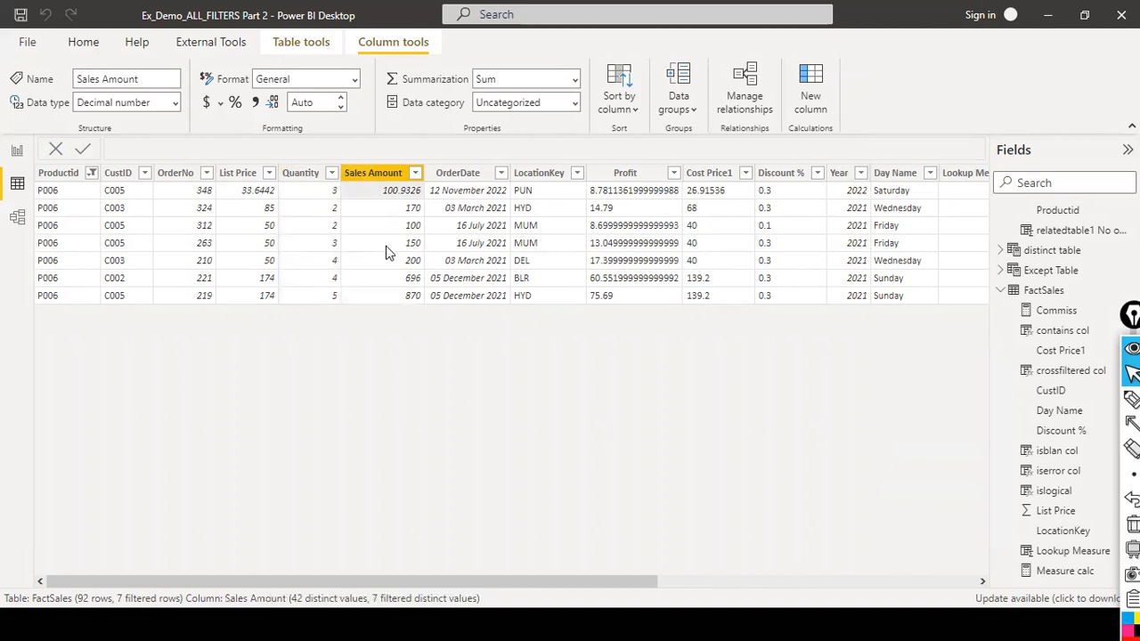
click(13, 151)
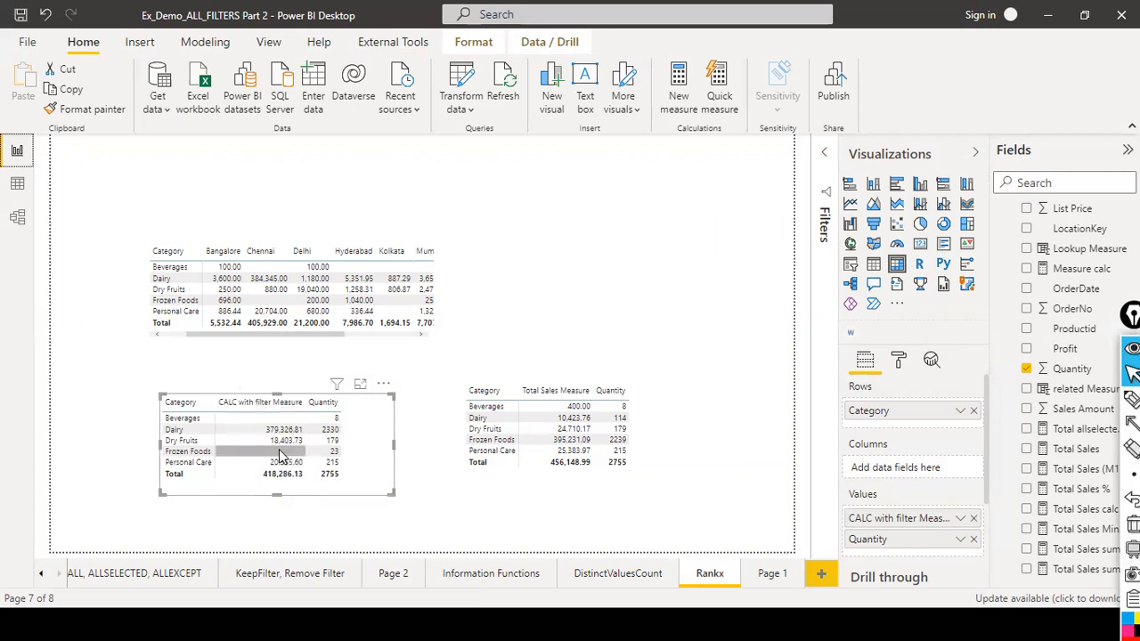
click(17, 184)
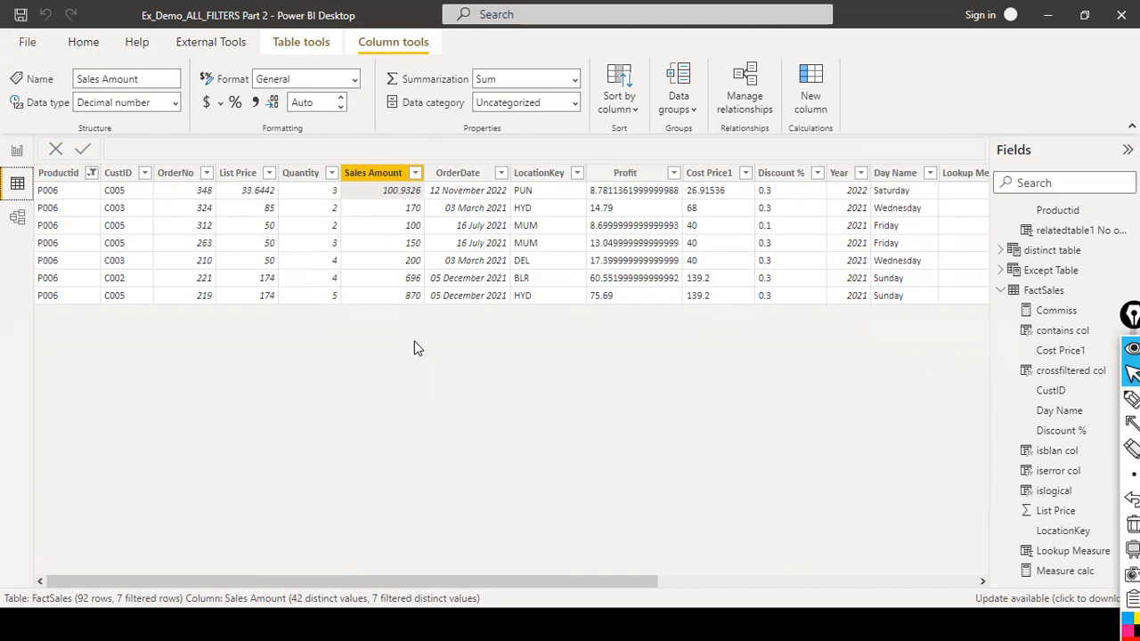
drag(506, 576, 899, 539)
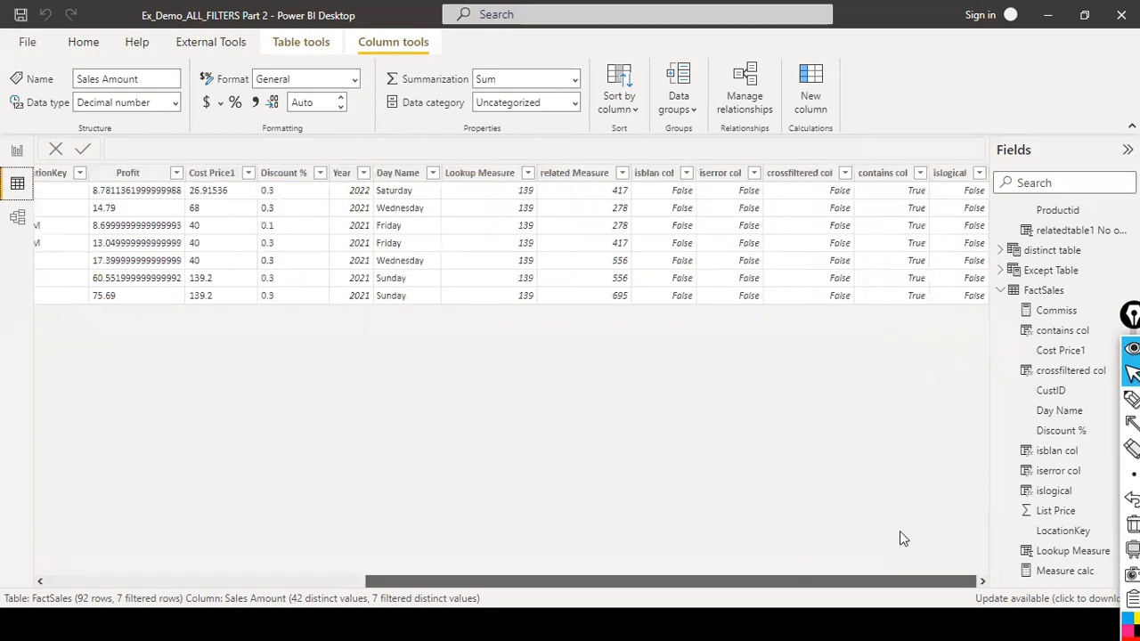
click(485, 176)
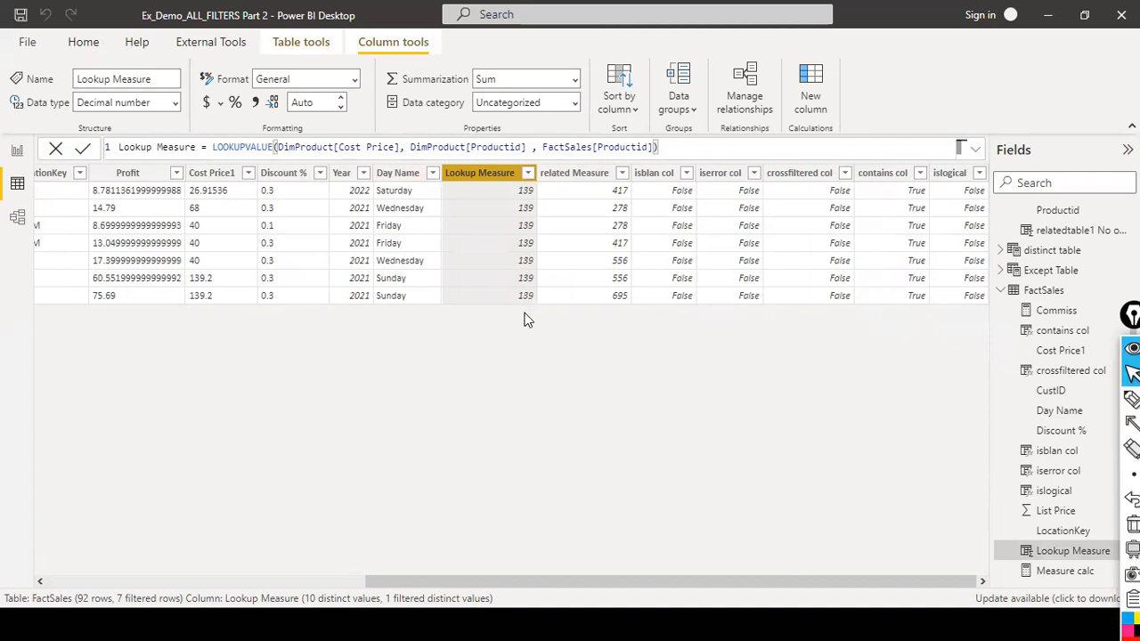
drag(661, 582, 214, 567)
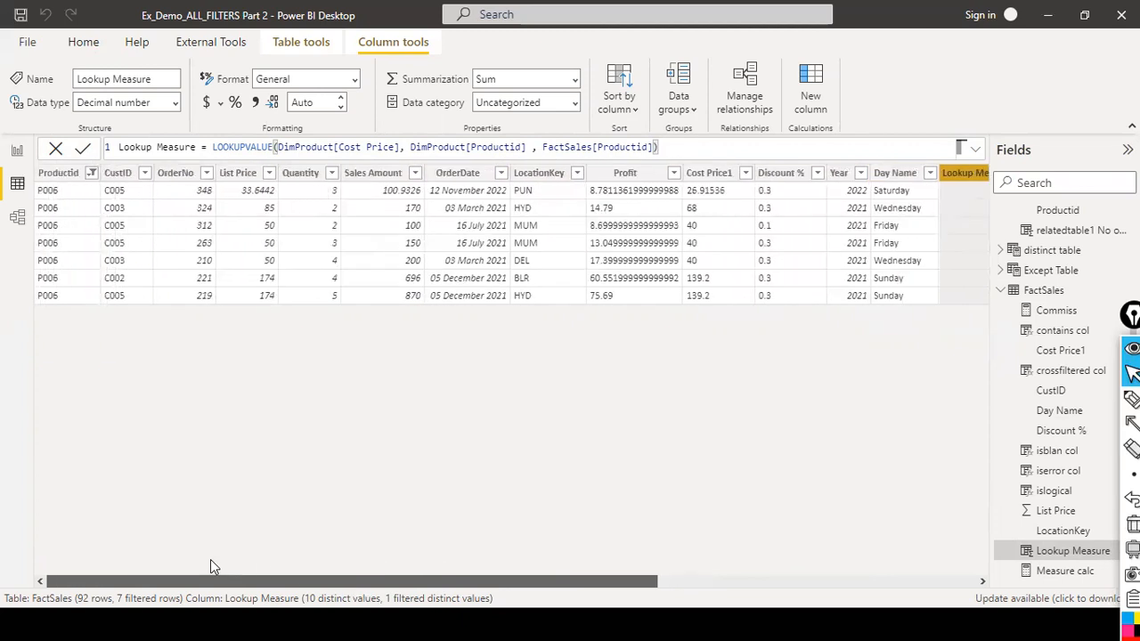
click(1045, 296)
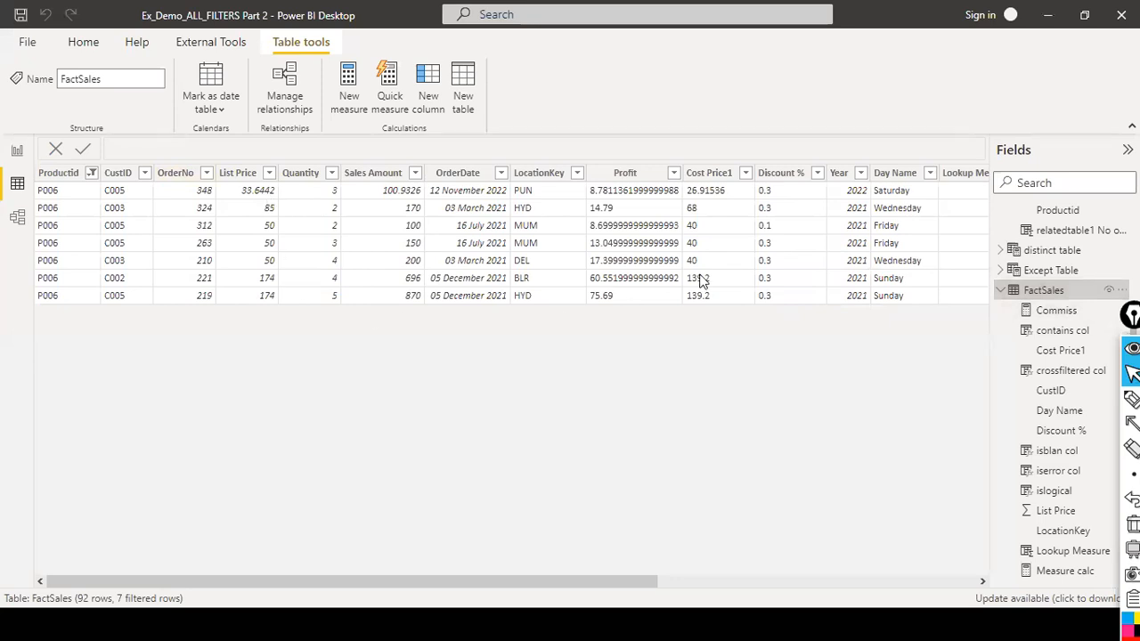
click(17, 153)
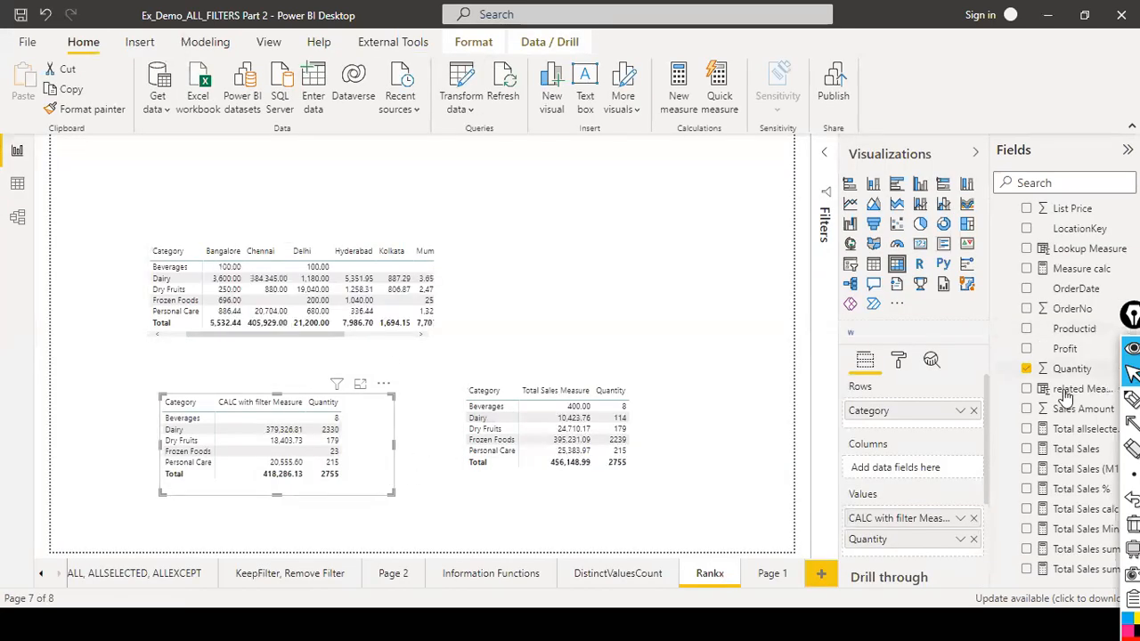
Rewrite the CALC with filter Measure formula on a single line and commit it.
scroll(1078, 320, up, 5)
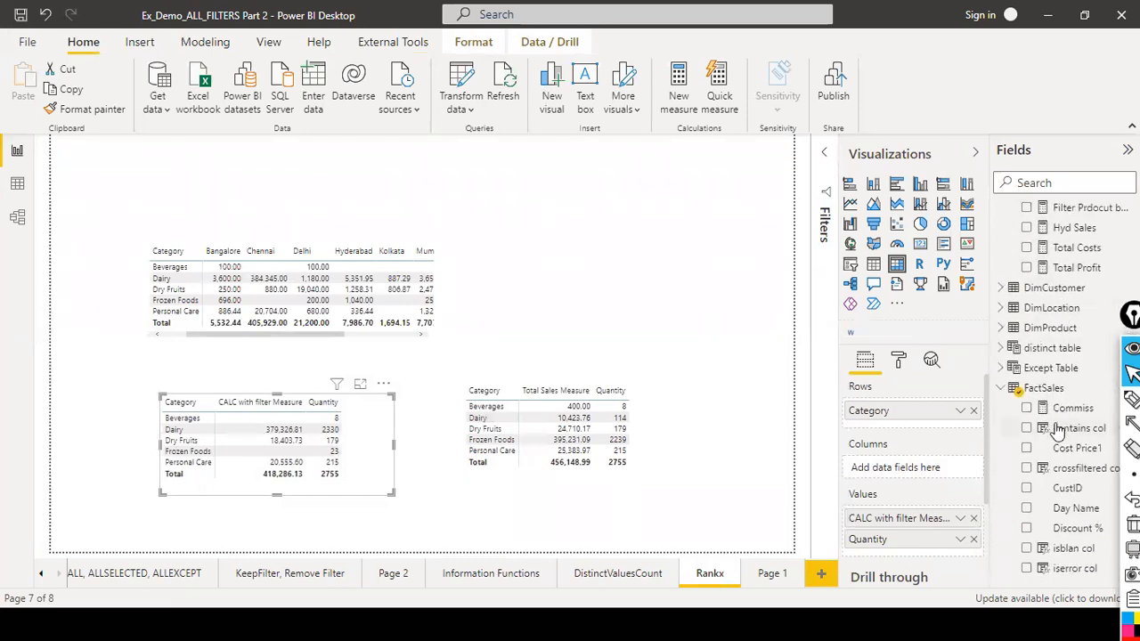
scroll(1069, 347, up, 3)
scroll(1073, 365, up, 5)
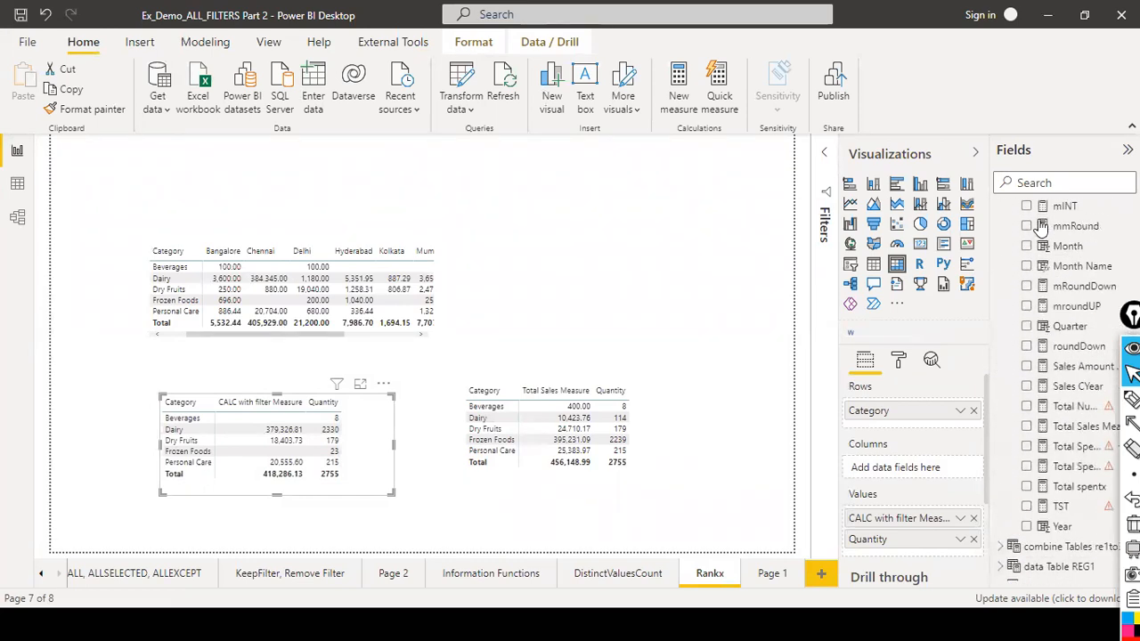
scroll(1033, 280, up, 5)
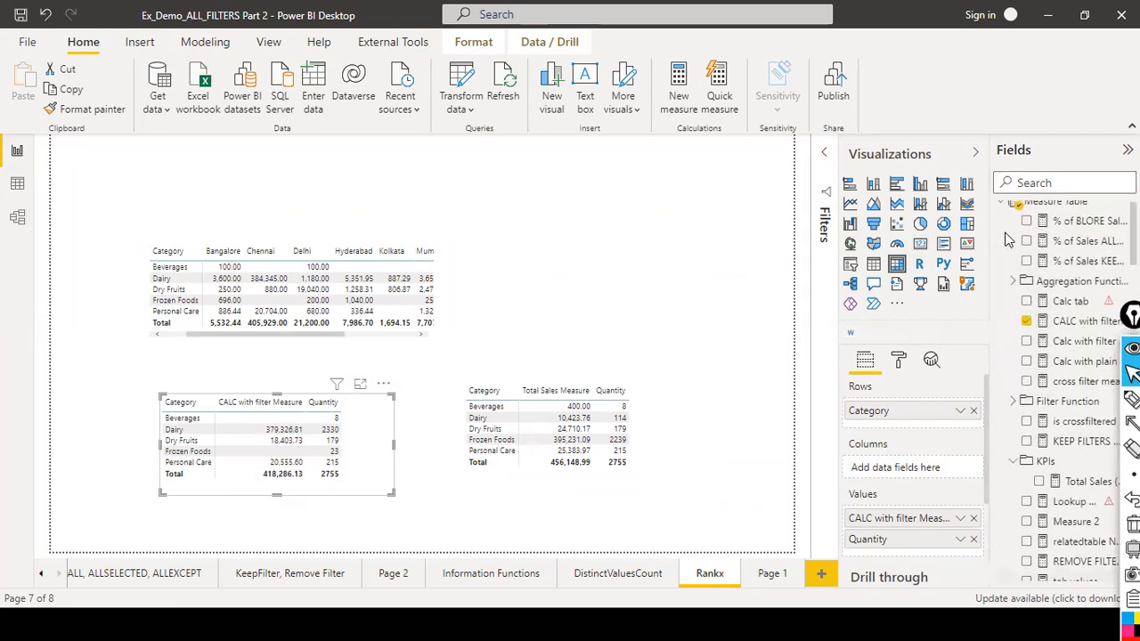
click(1072, 326)
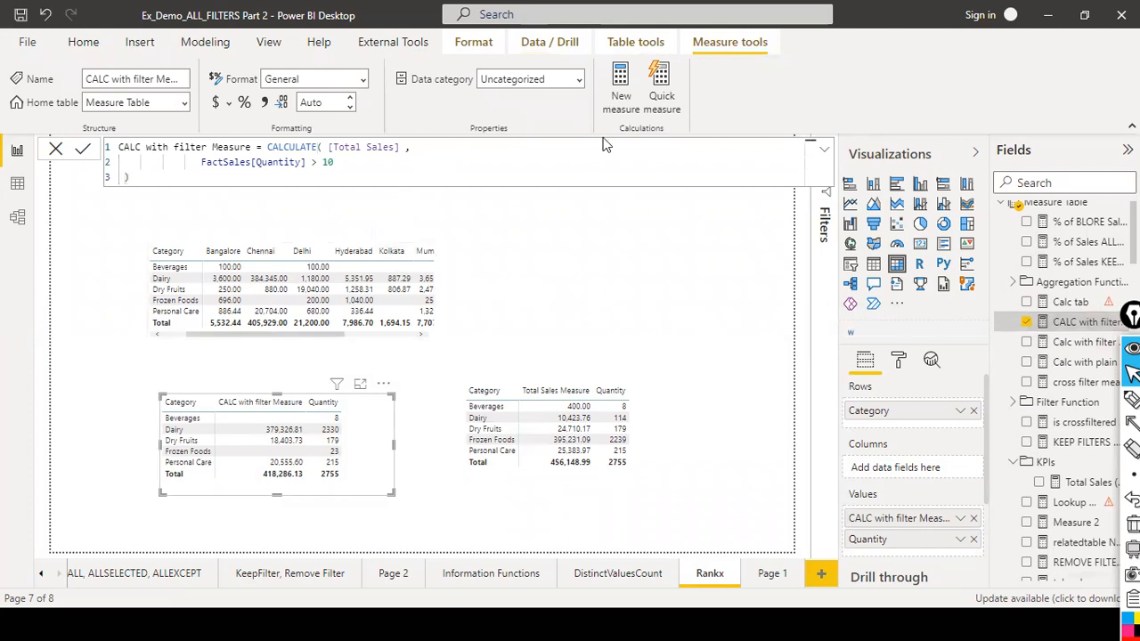
key(Delete)
key(Delete)
key(Delete)
key(Delete)
key(Delete)
key(Delete)
key(Delete)
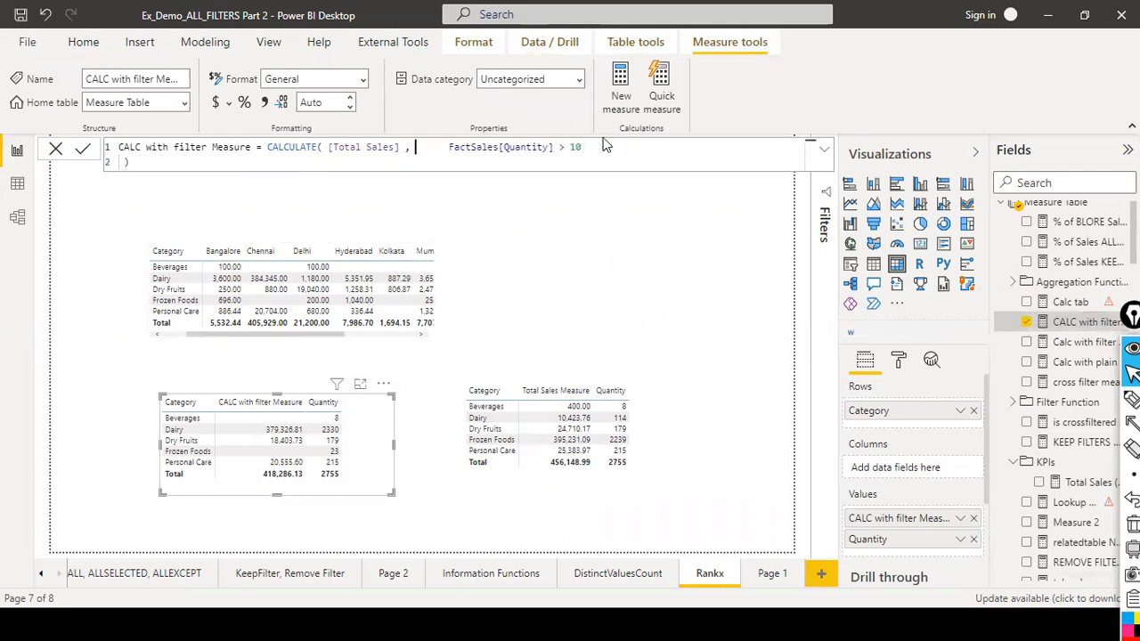
key(Delete)
key(Delete)
key(Delete)
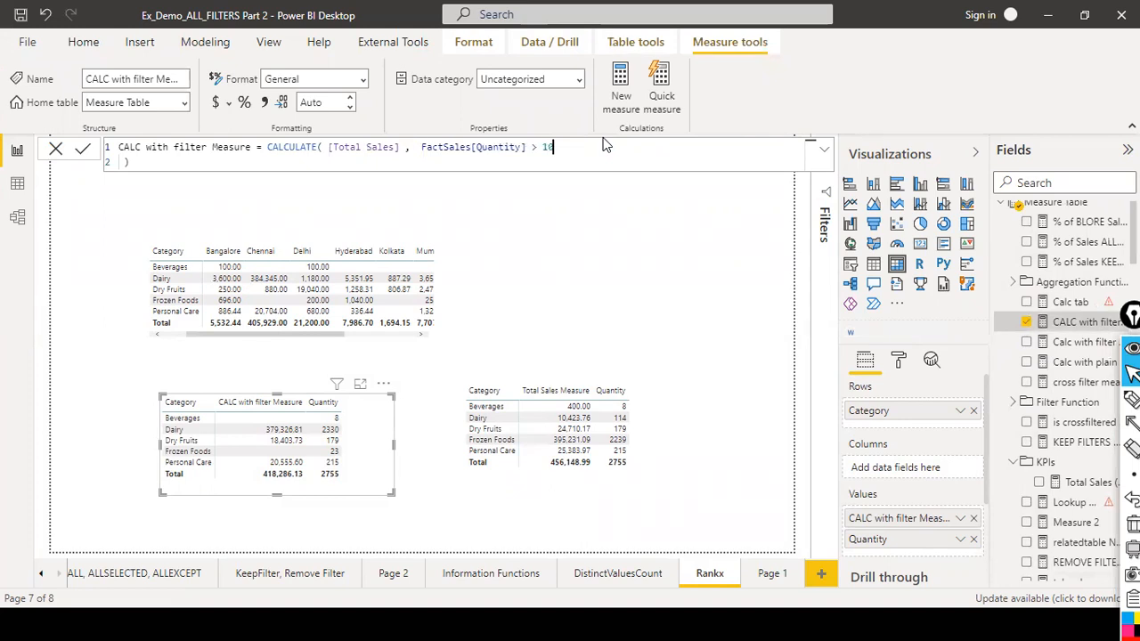
key(Delete)
key(Delete)
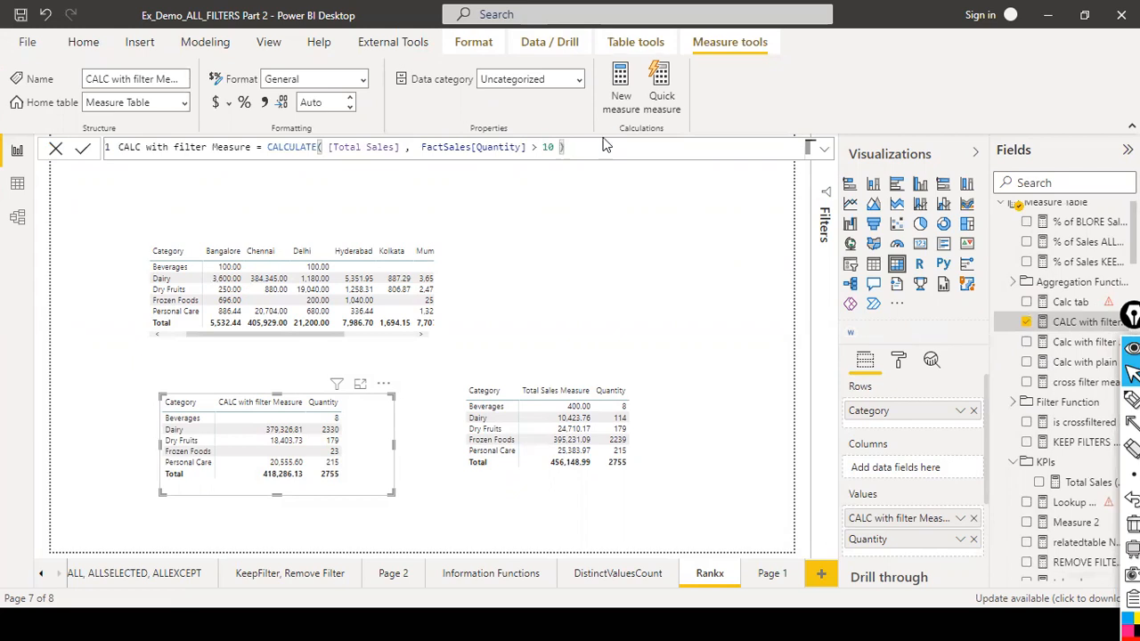
key(Return)
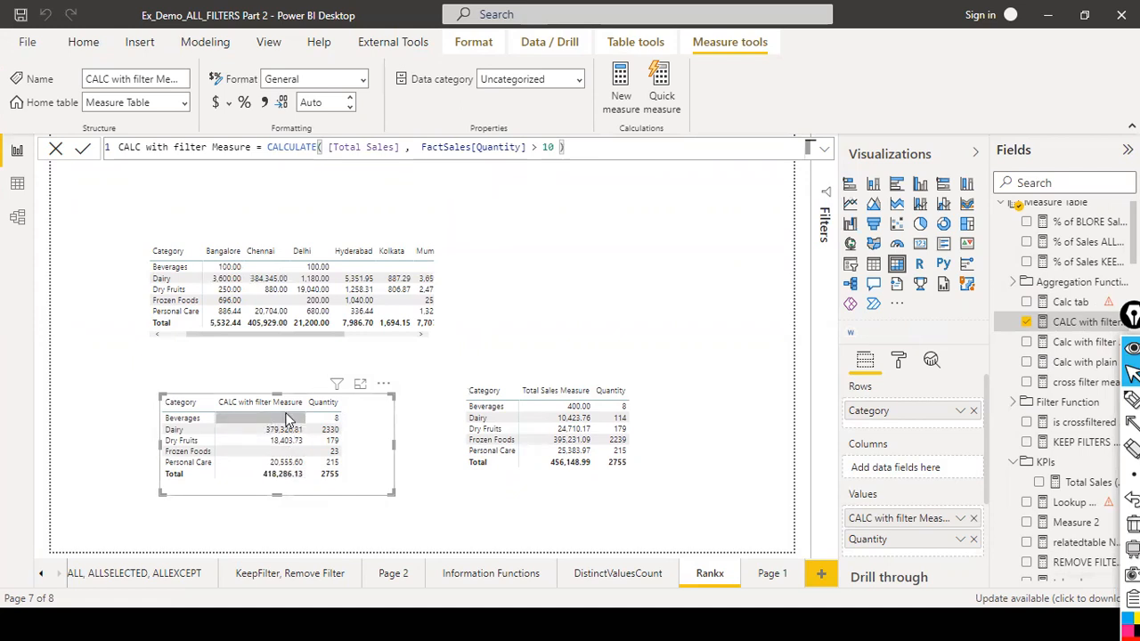
Search the fields list for total sales.
click(1051, 182)
text(total sales)
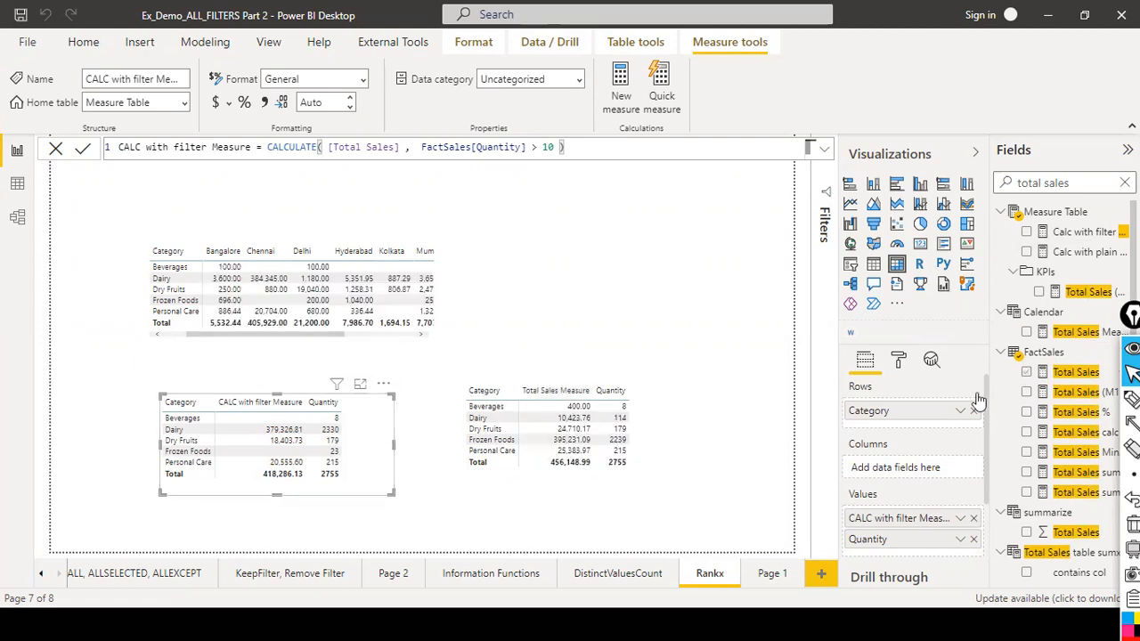
scroll(1077, 343, down, 3)
scroll(1080, 428, up, 3)
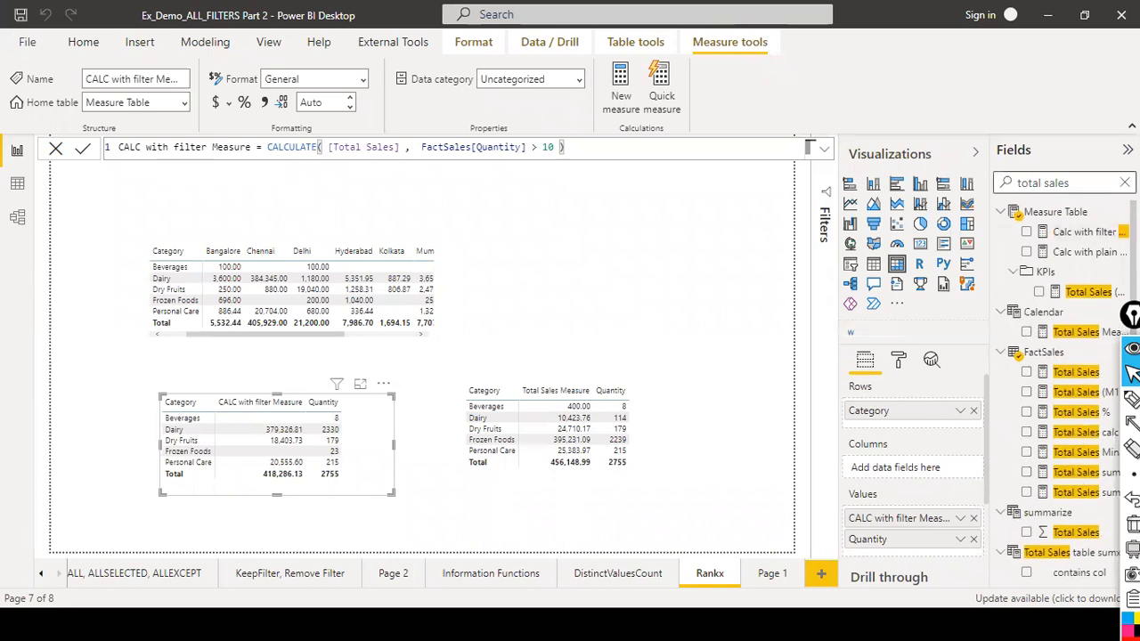
Search the fields list for total sales and inspect the formulas of the matching Total Sales measures.
click(1123, 183)
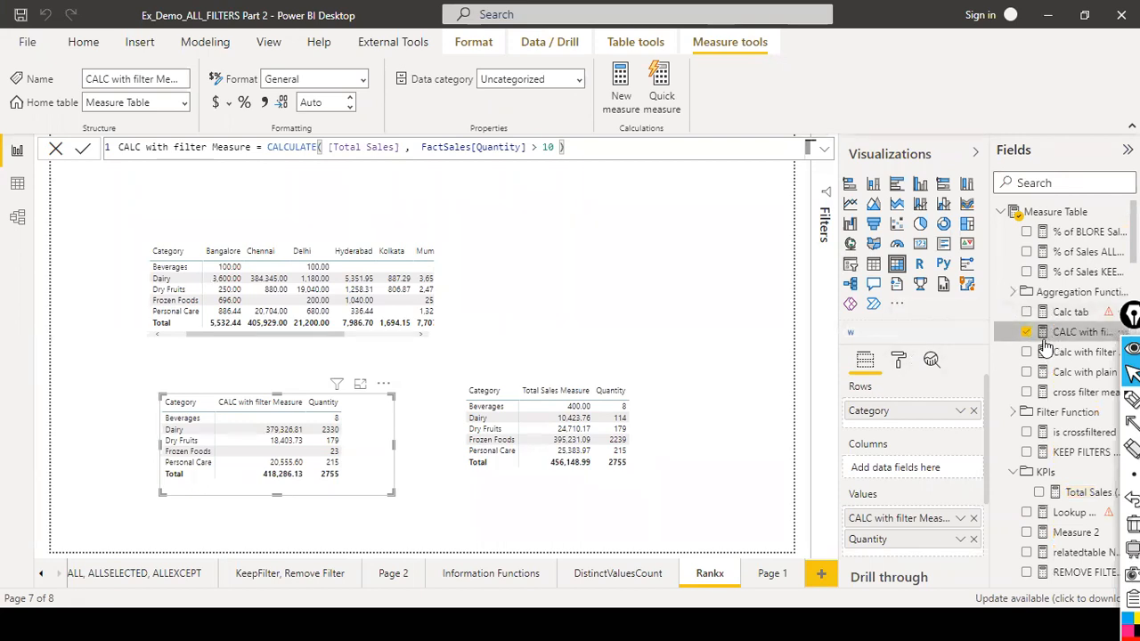
scroll(1042, 374, down, 3)
scroll(1041, 379, down, 10)
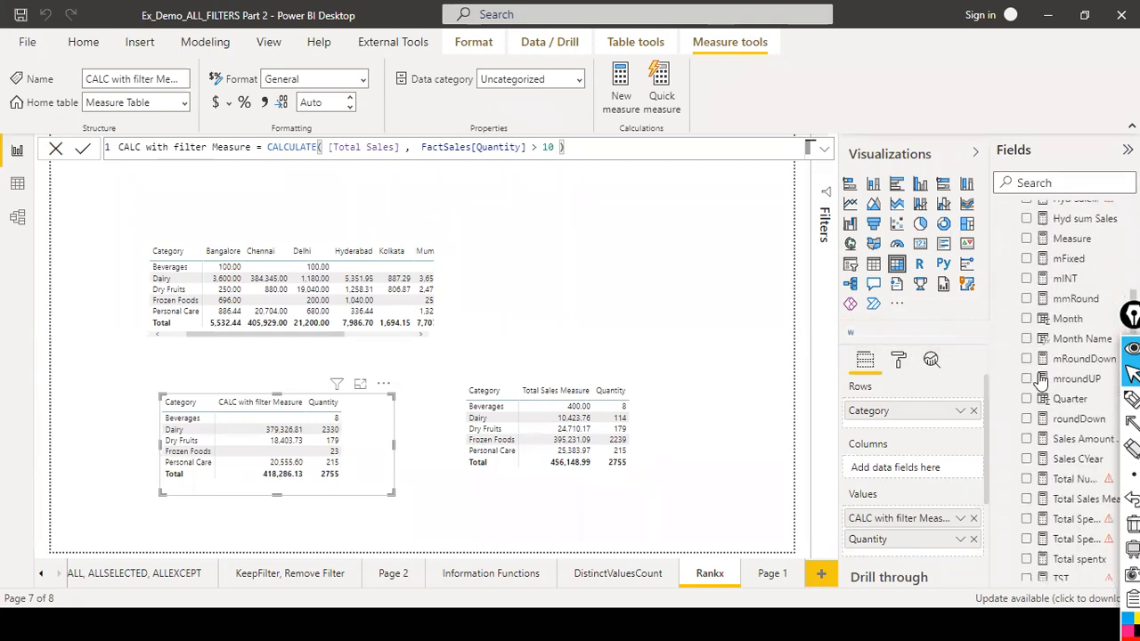
scroll(1040, 381, down, 5)
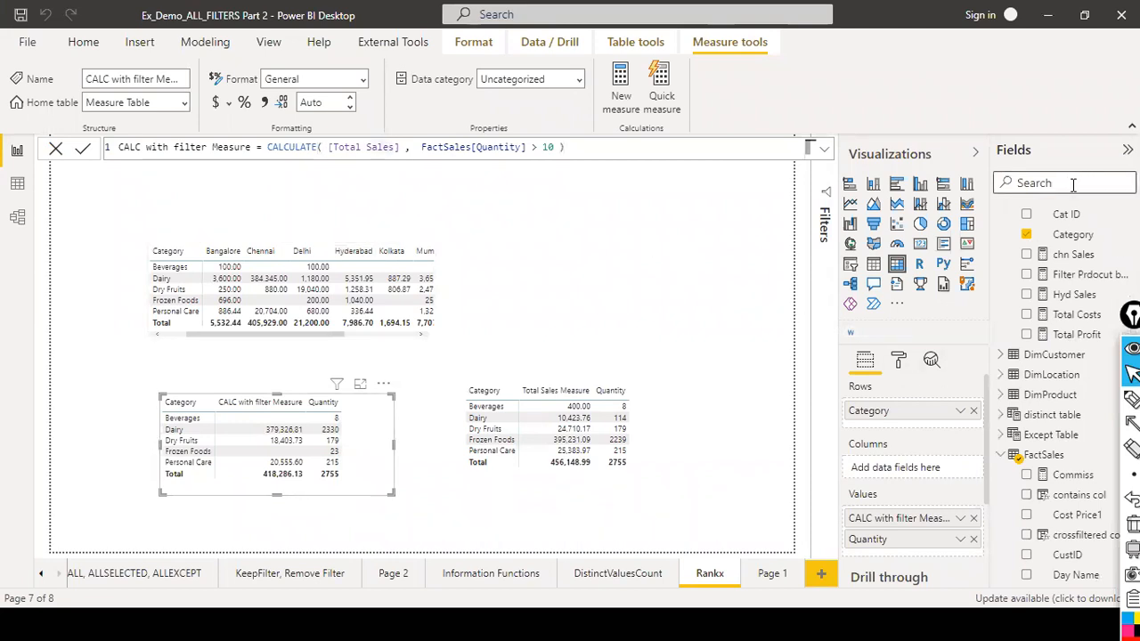
text(total sales)
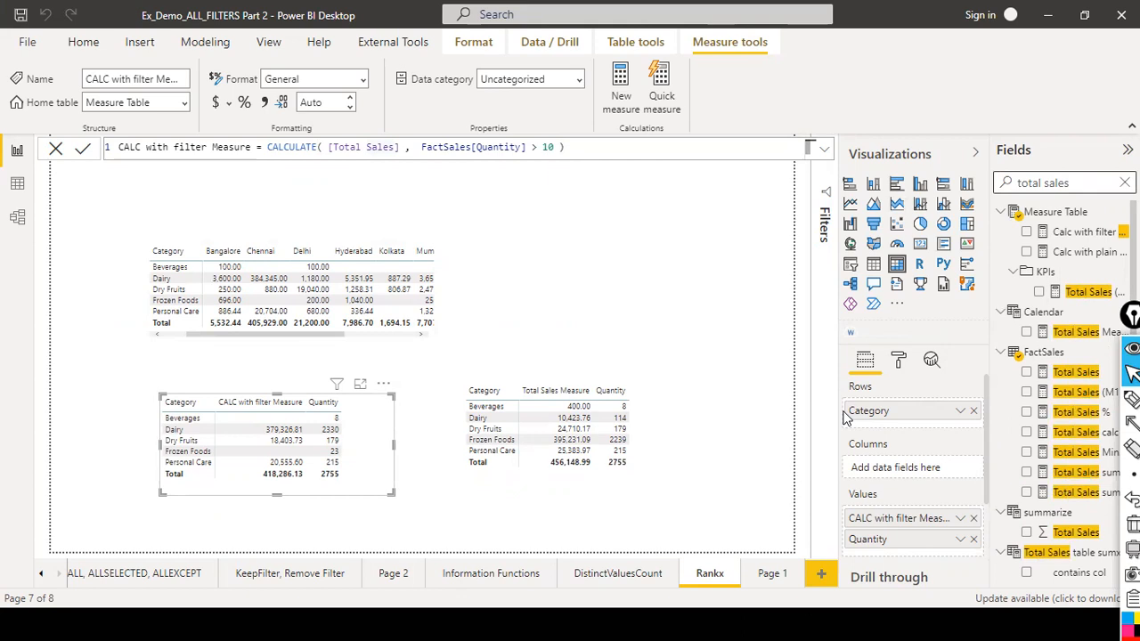
drag(837, 411, 547, 351)
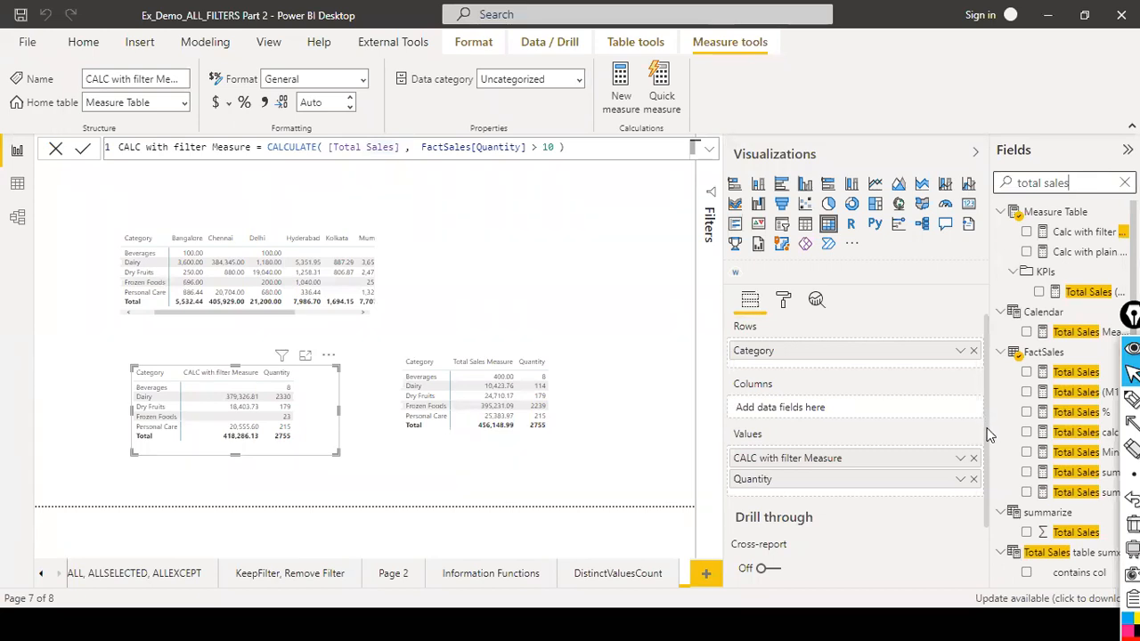
click(1077, 374)
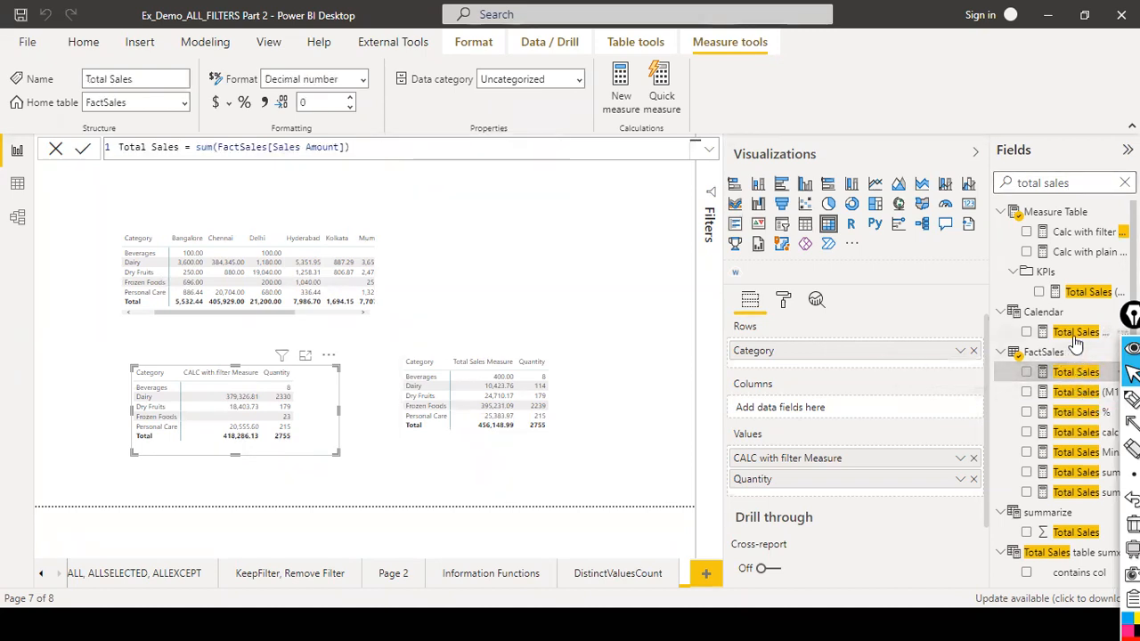
click(1076, 338)
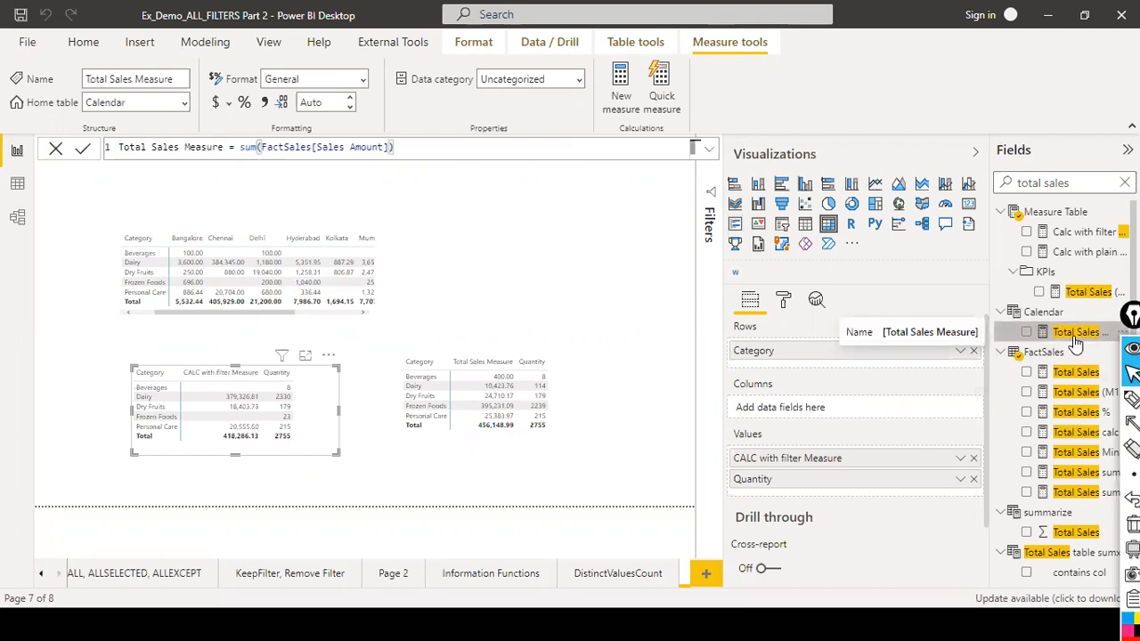
click(1088, 295)
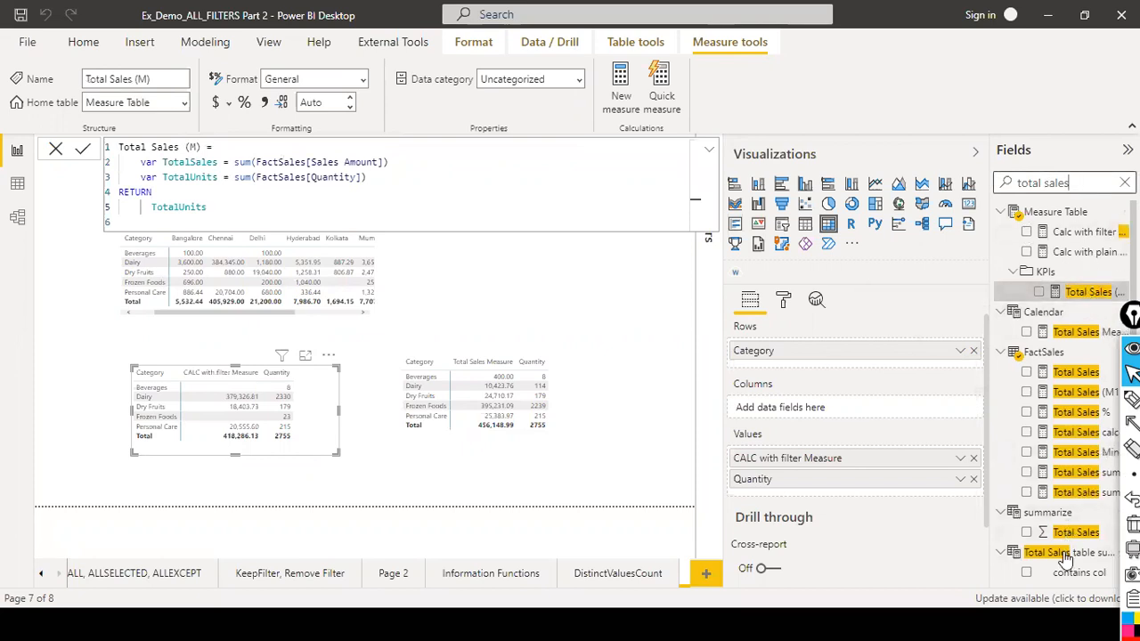
scroll(1066, 559, down, 3)
click(1077, 419)
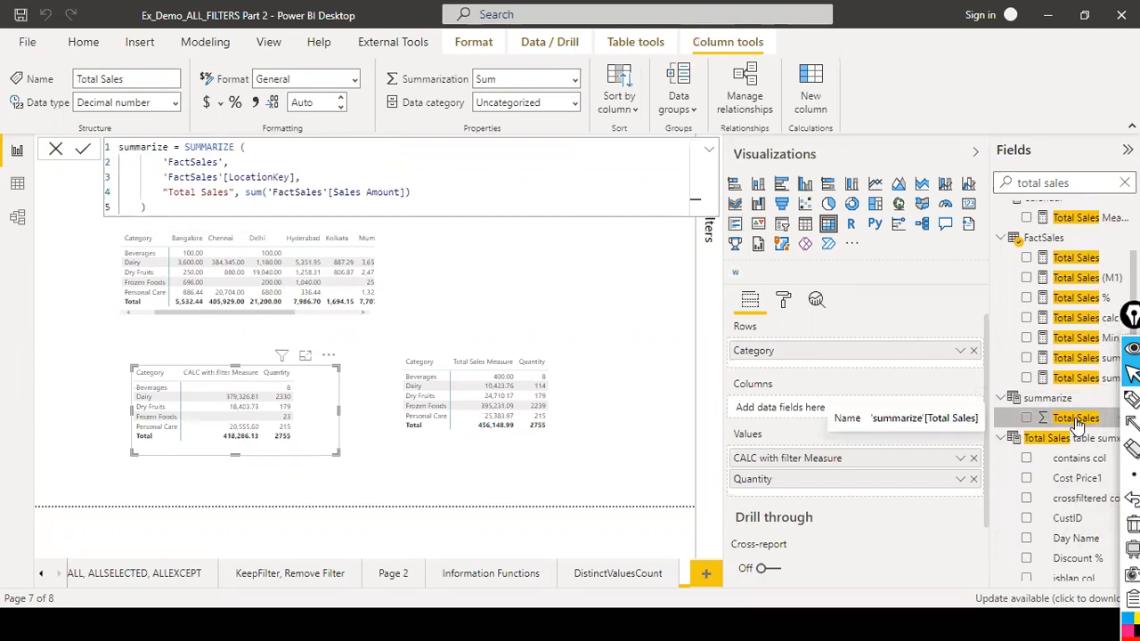
click(1091, 359)
click(1087, 328)
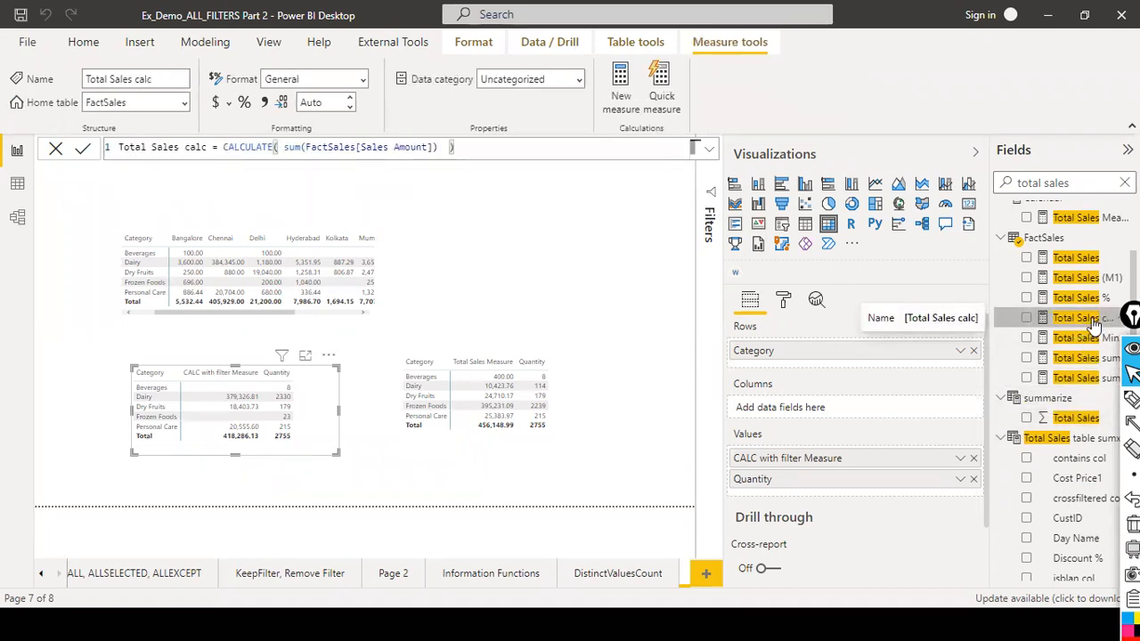
click(1080, 277)
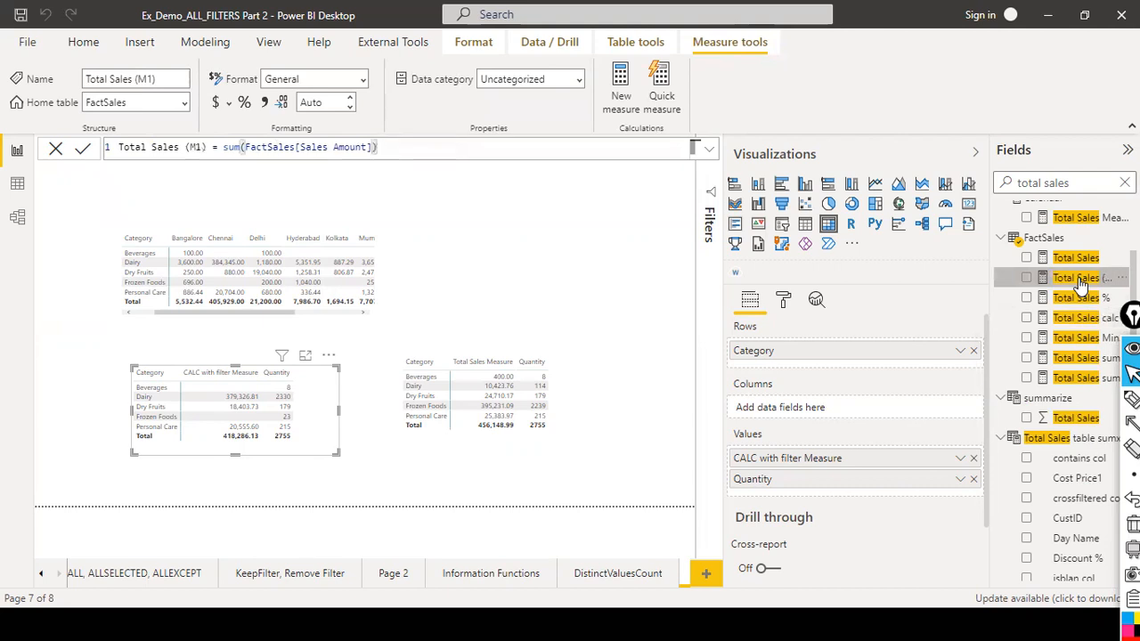
click(1077, 265)
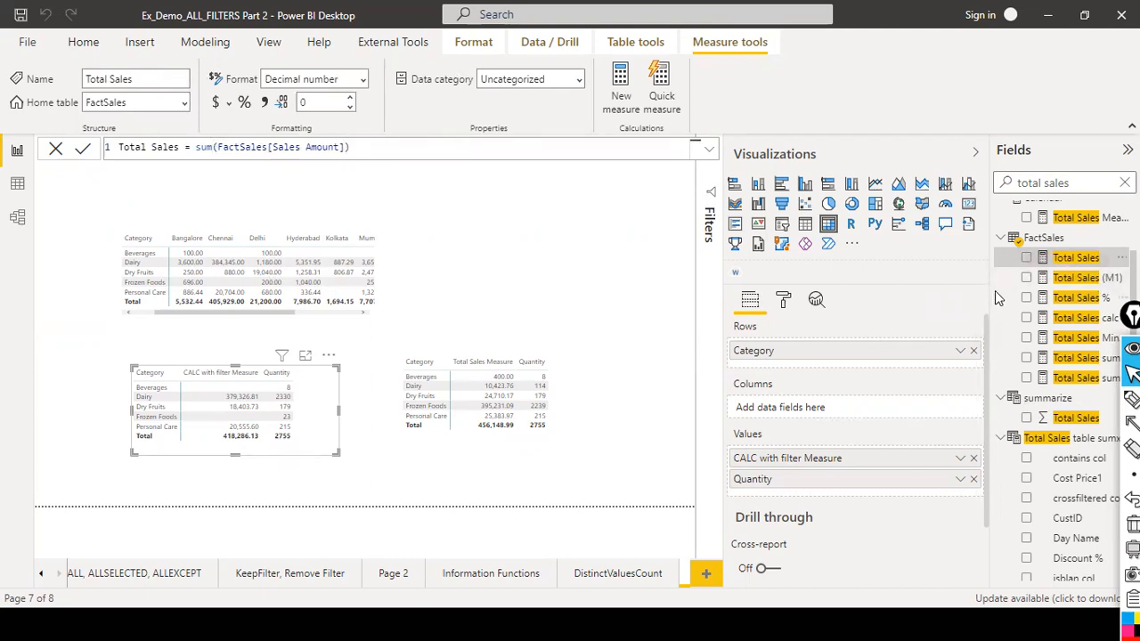
drag(991, 287, 693, 257)
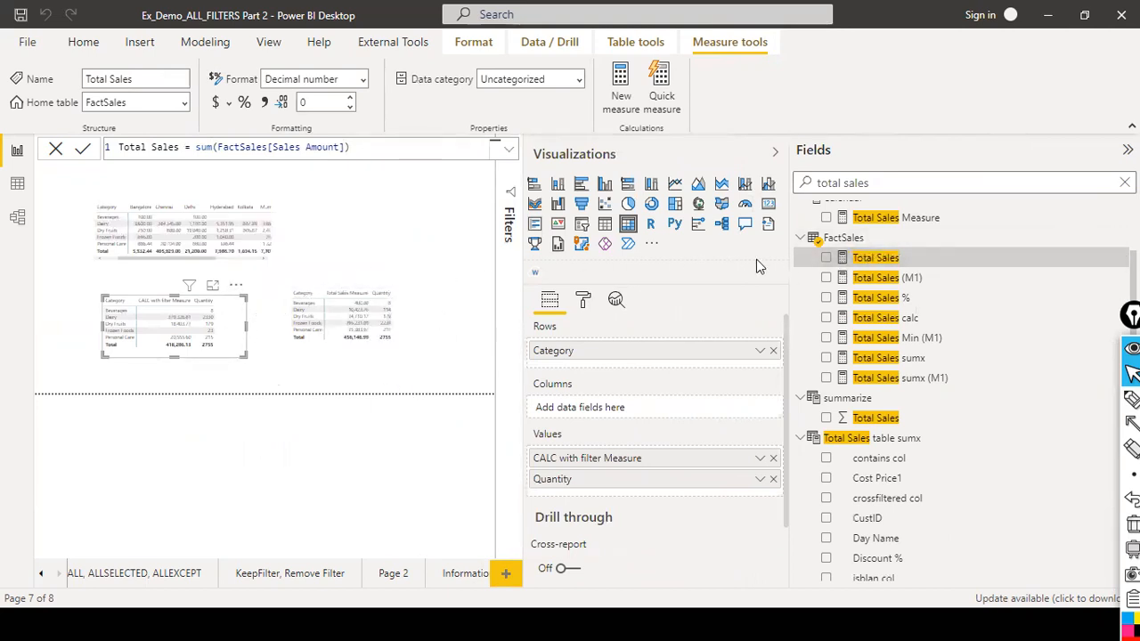
click(55, 148)
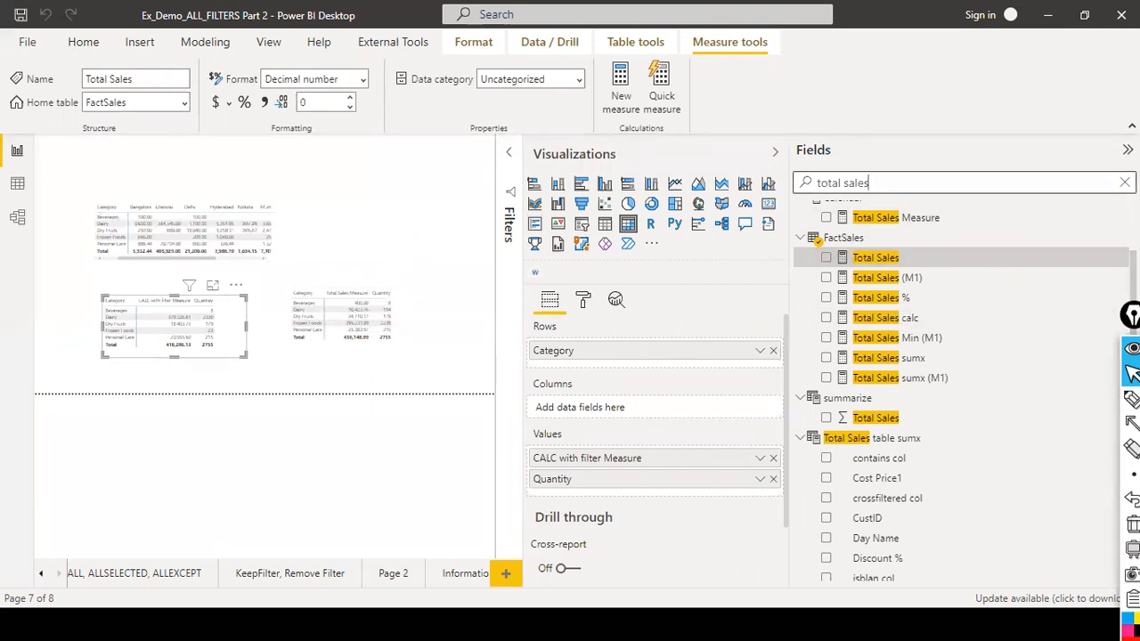
key(Escape)
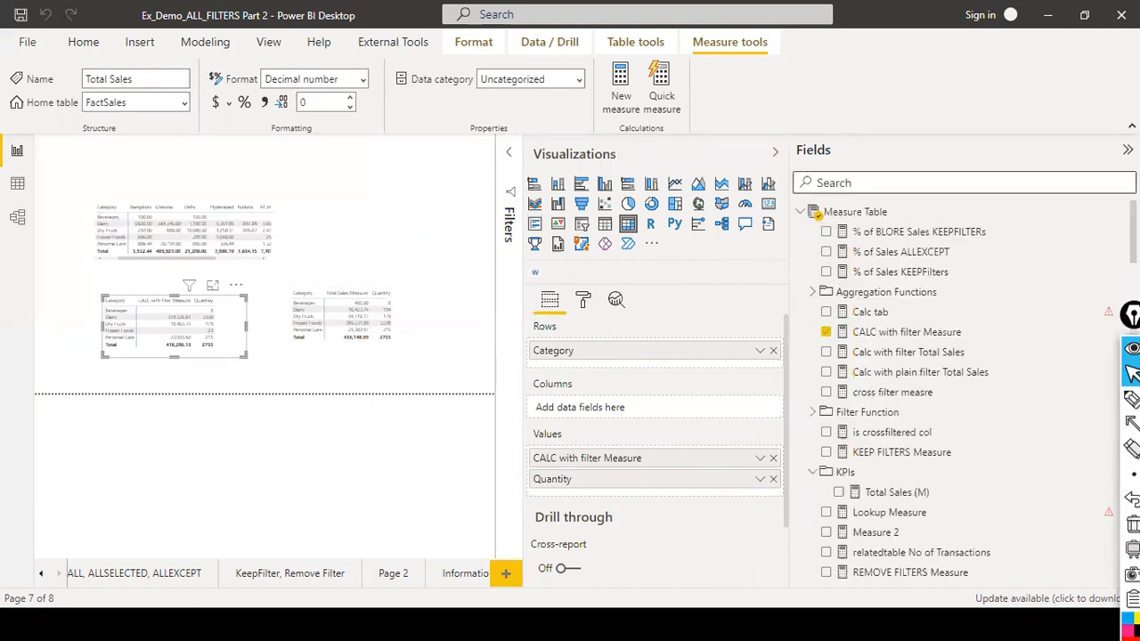
Replace [Total Sales] in the CALC with filter Measure formula with sum(FactSales[Sales Amount]) and commit it.
click(873, 332)
click(335, 146)
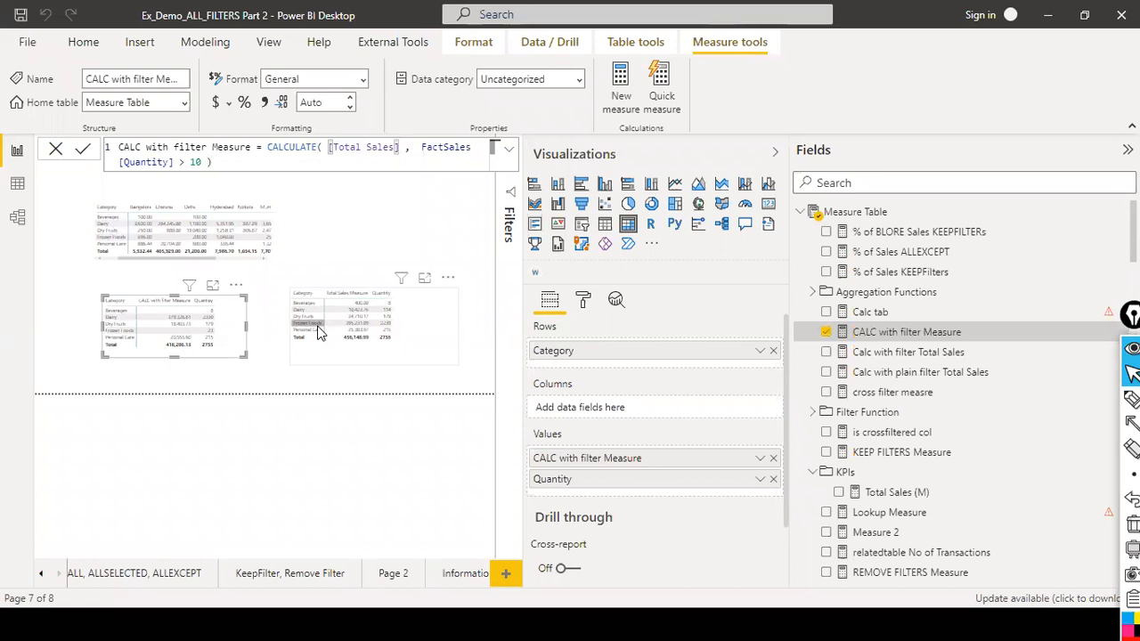
key(ctrl+shift+Right)
key(ctrl+shift+Right)
key(BackSpace)
text(sum)
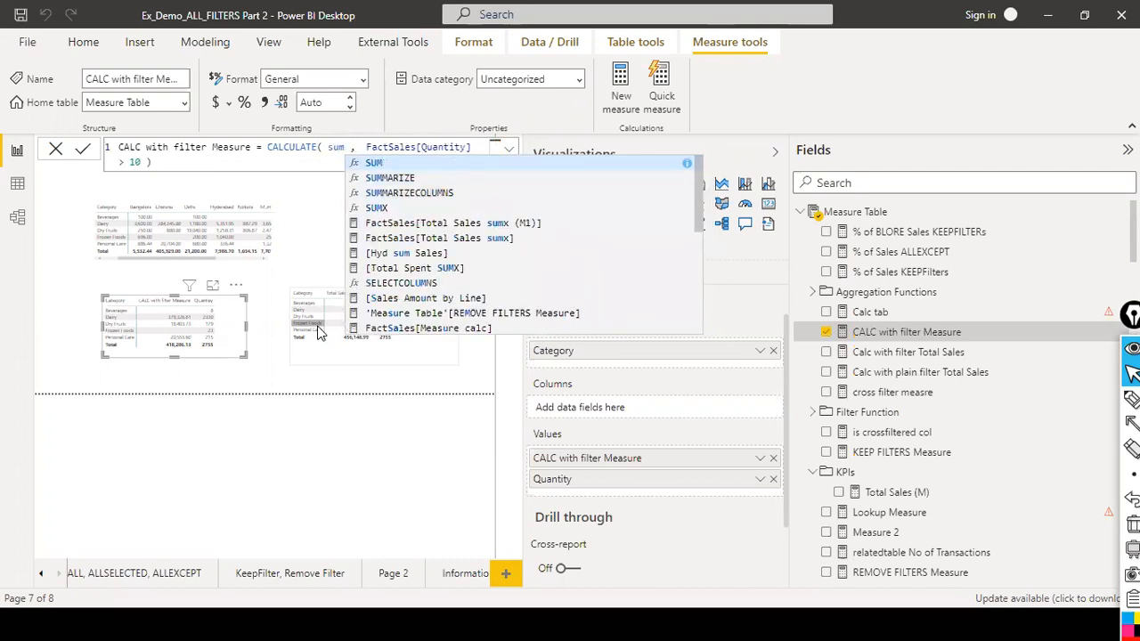
text(()
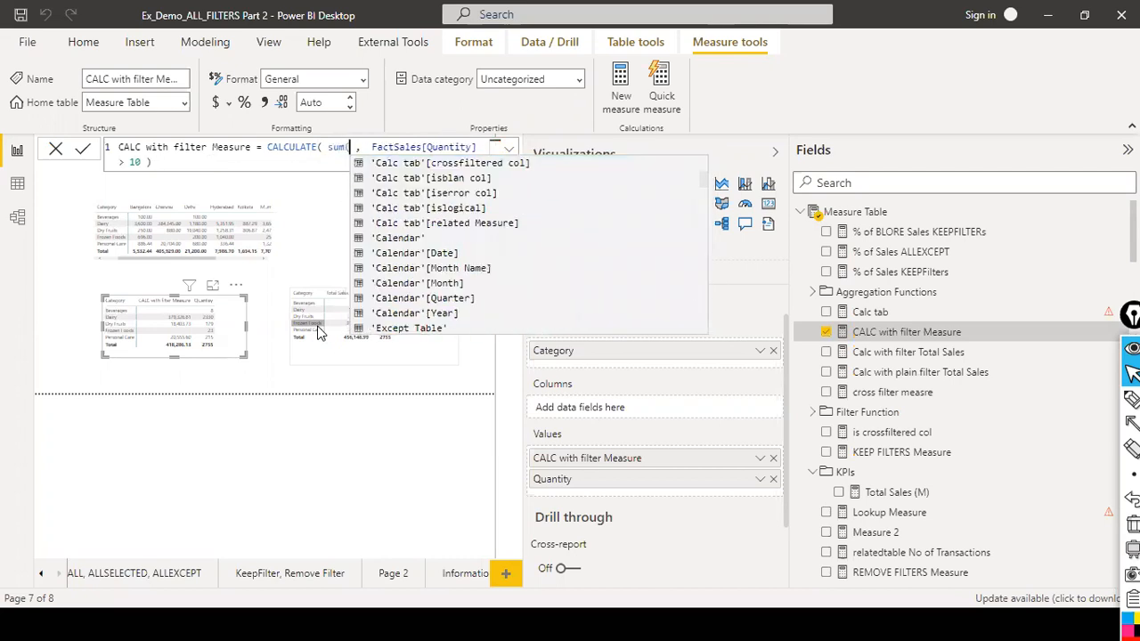
text(sales)
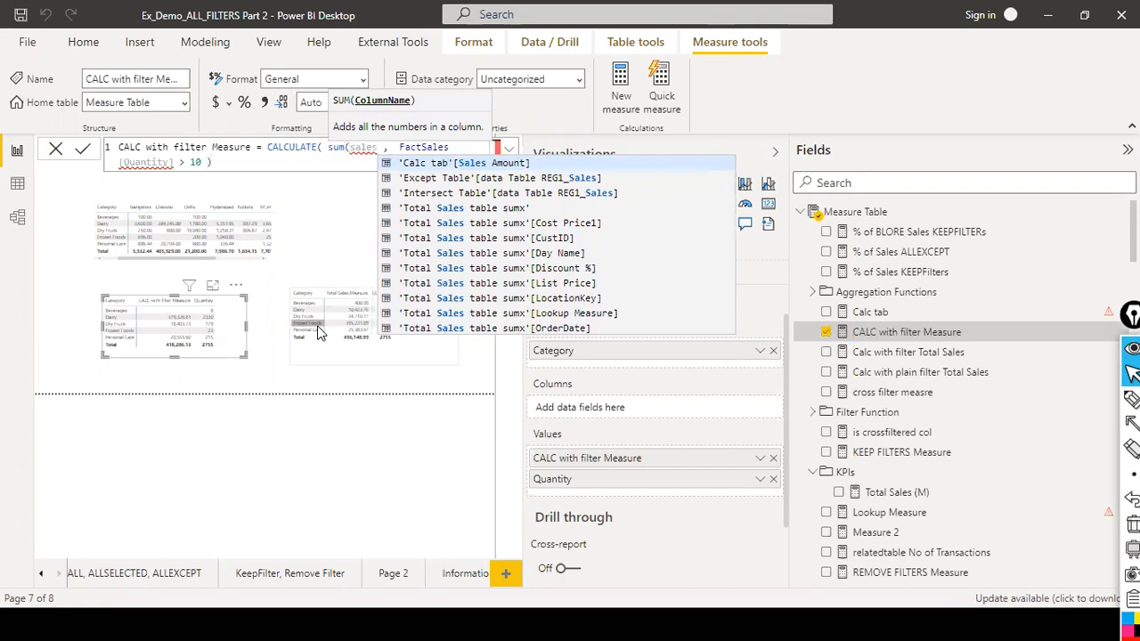
key(Down)
key(Down)
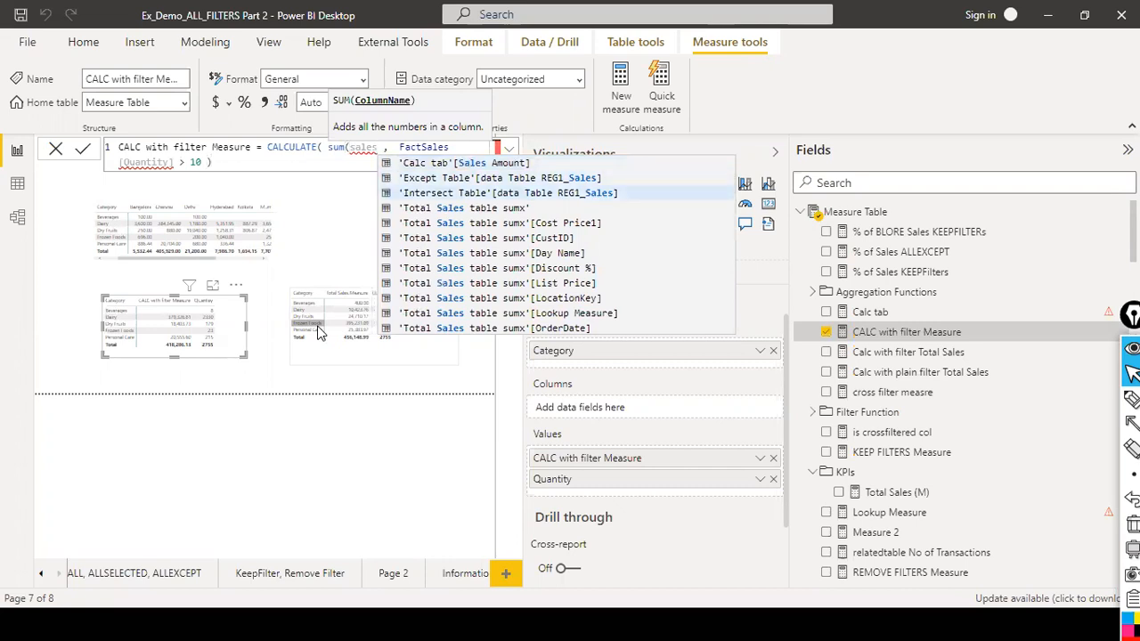
key(Down)
key(Down)
key(Down)
key(Down)
key(Down)
key(Down)
key(Down)
key(Down)
key(Down)
key(Down)
key(Down)
key(Down)
key(Down)
key(Down)
key(Down)
key(Down)
key(Down)
key(Down)
key(Down)
key(Down)
key(Down)
key(Down)
key(Down)
key(Down)
key(Down)
key(Down)
key(Down)
key(Down)
key(Down)
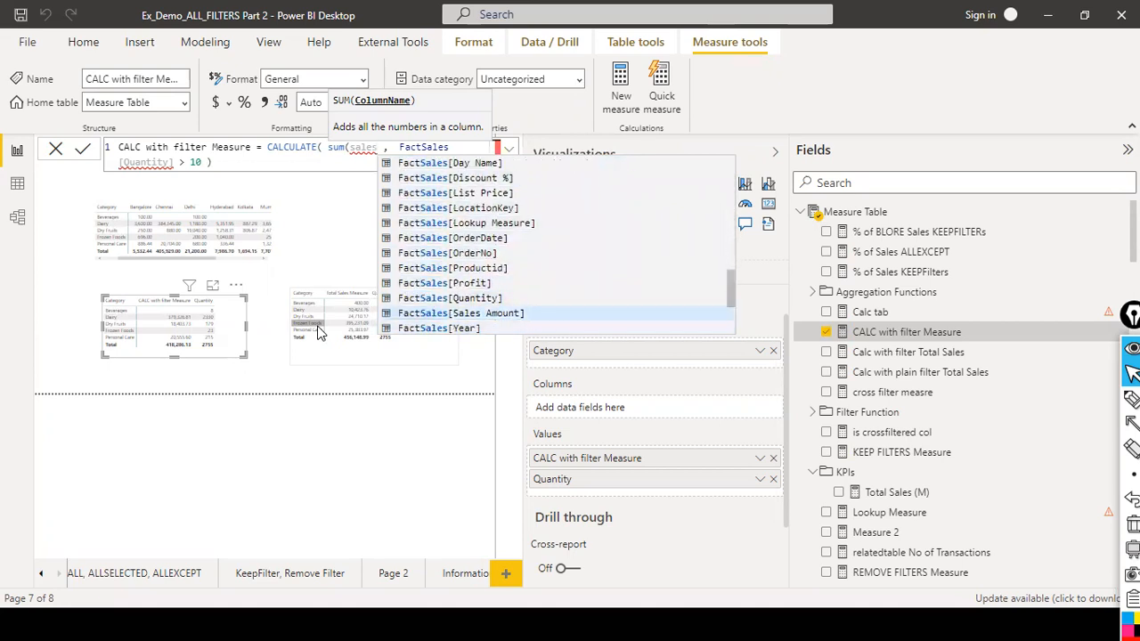
key(Tab)
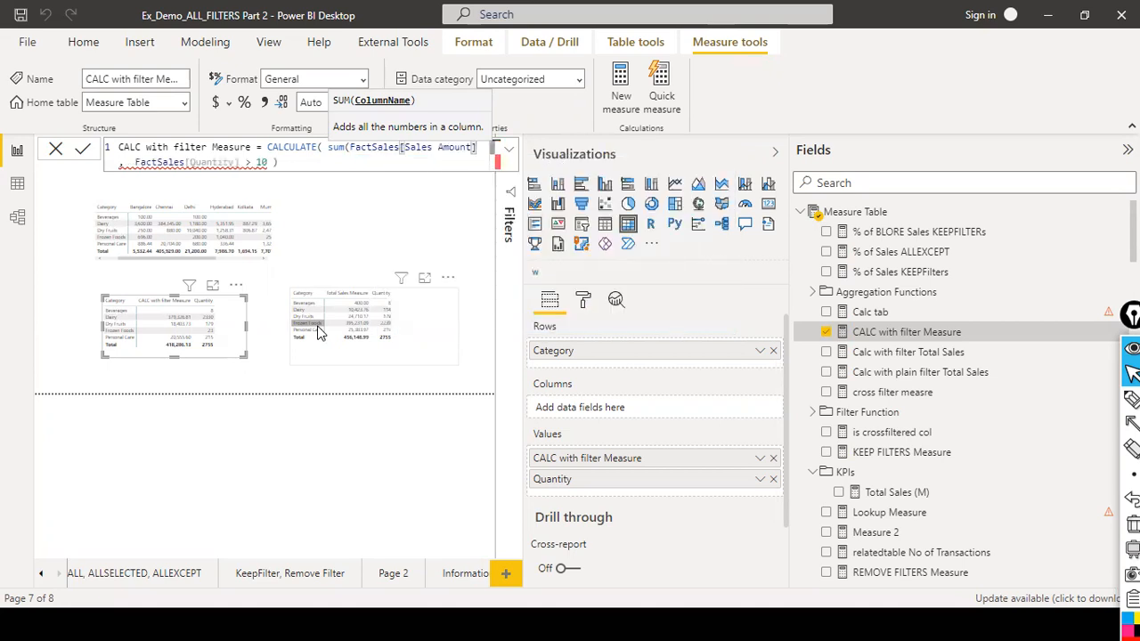
text())
key(Right)
key(End)
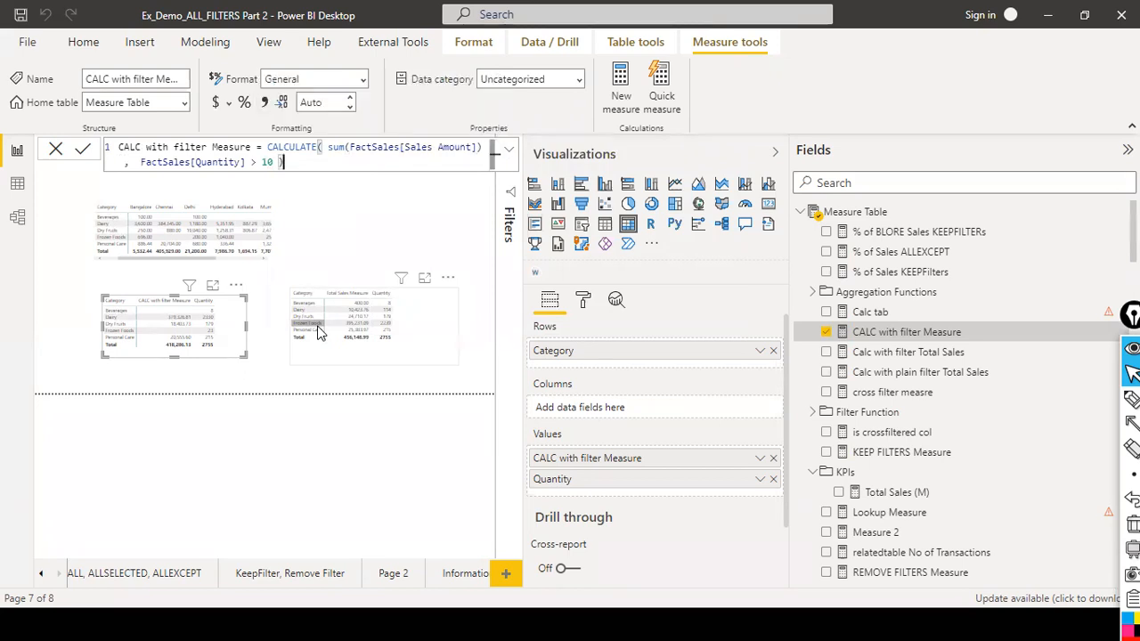
key(Return)
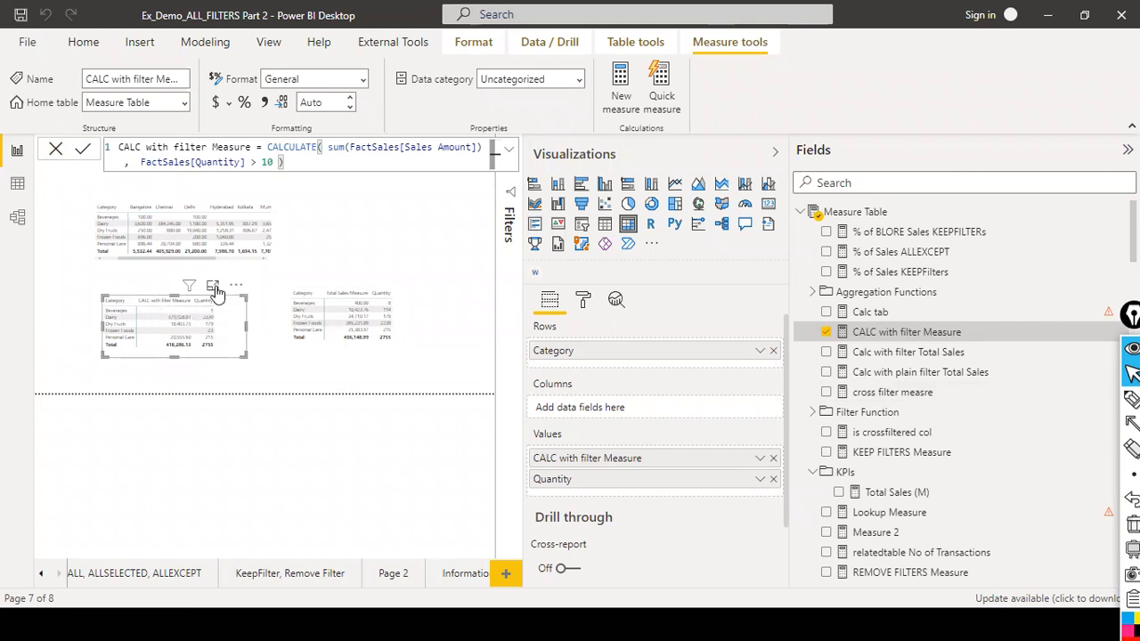
Remove the Category-by-location matrix from the report page.
mouse_move(188, 286)
click(775, 153)
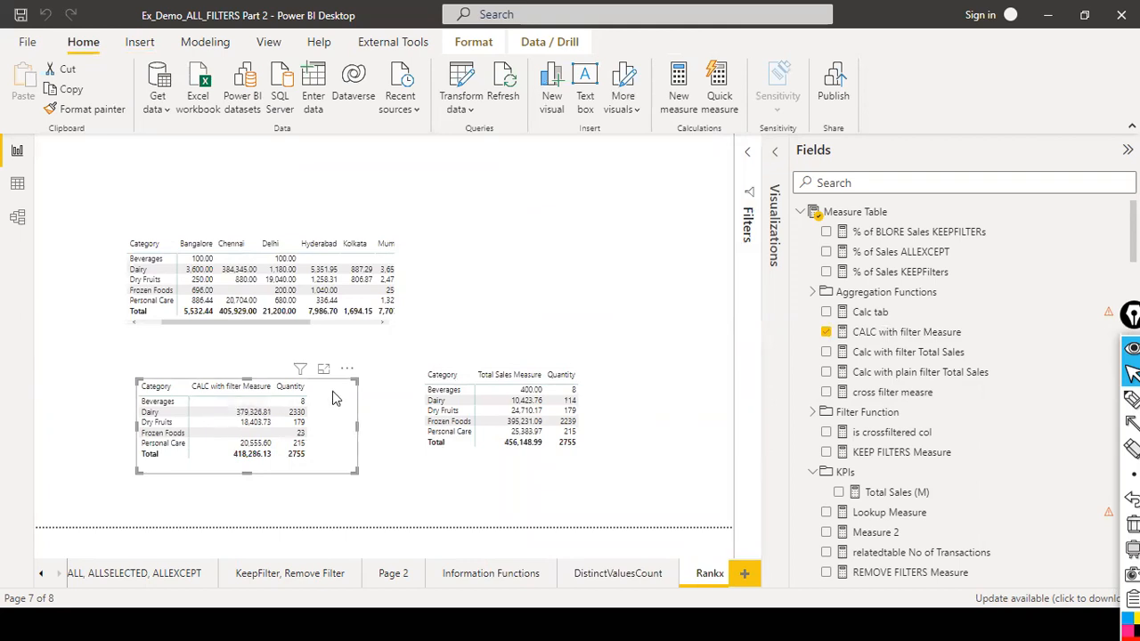
click(942, 335)
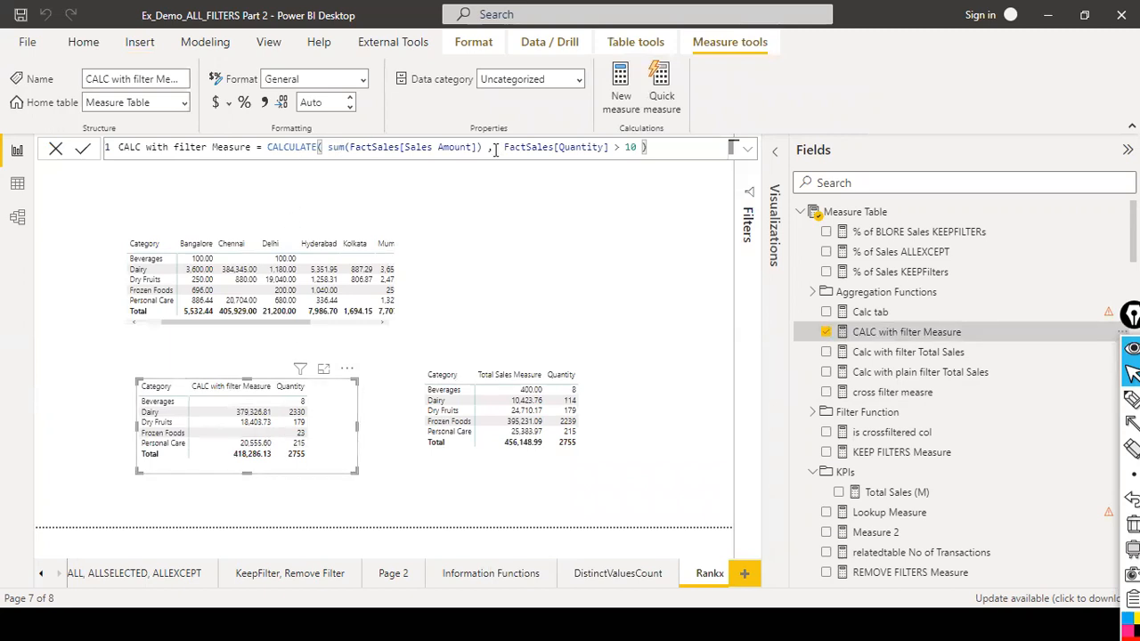
click(373, 428)
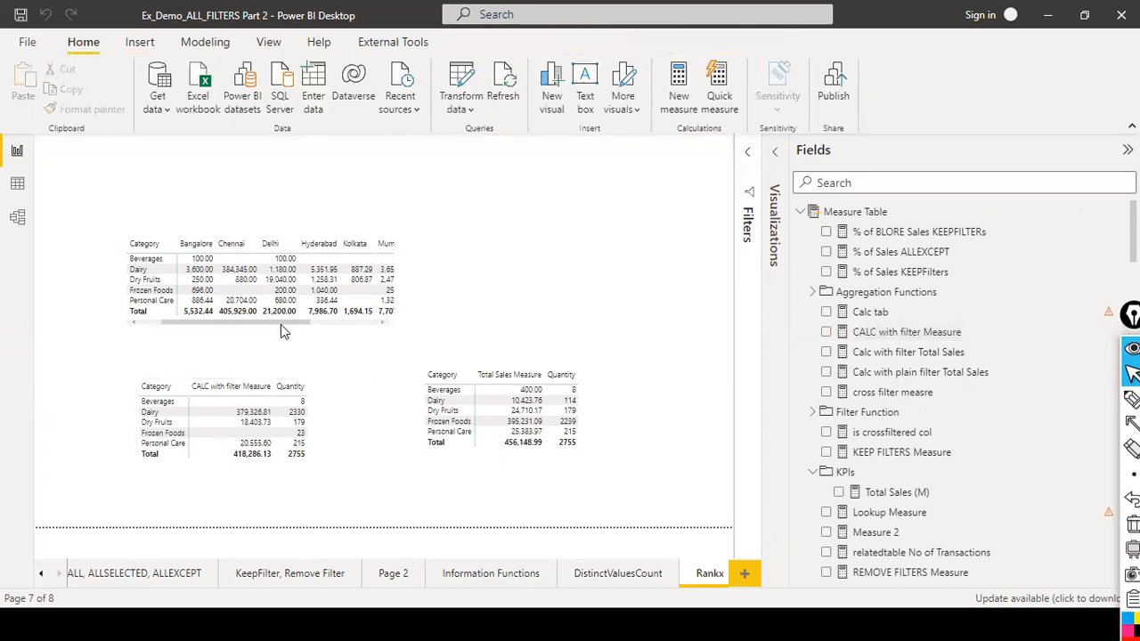
click(203, 319)
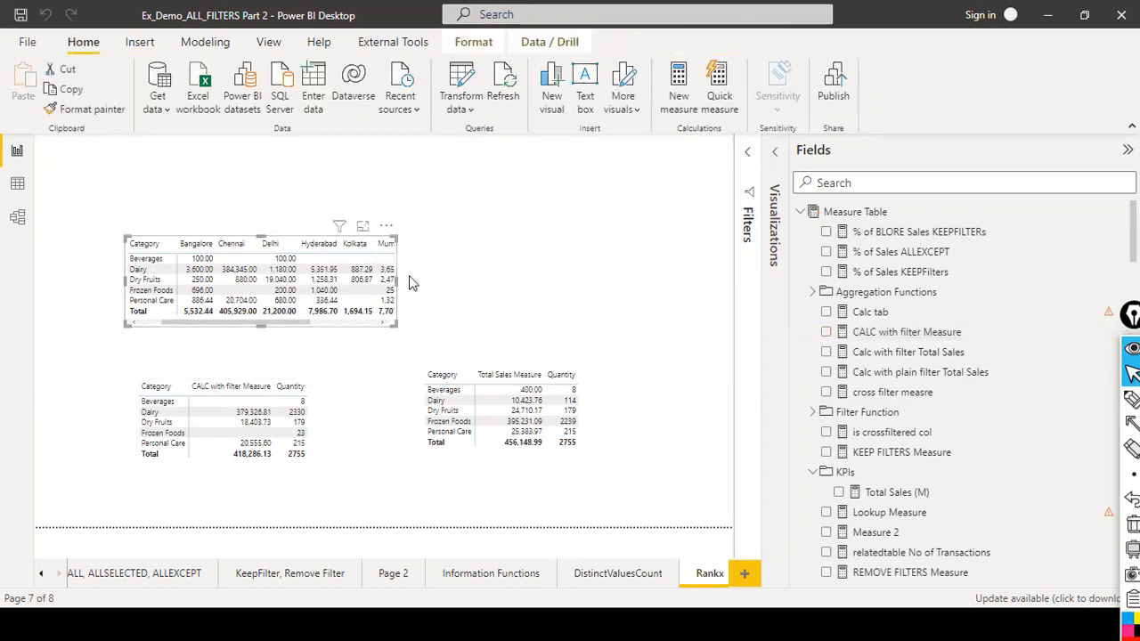
click(386, 226)
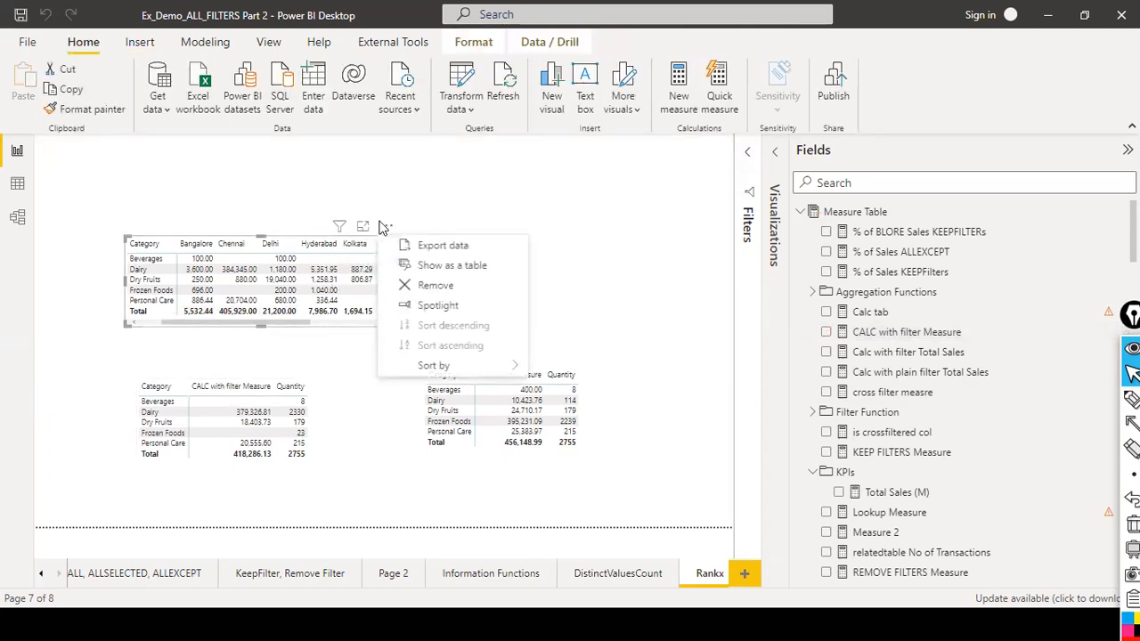
click(436, 286)
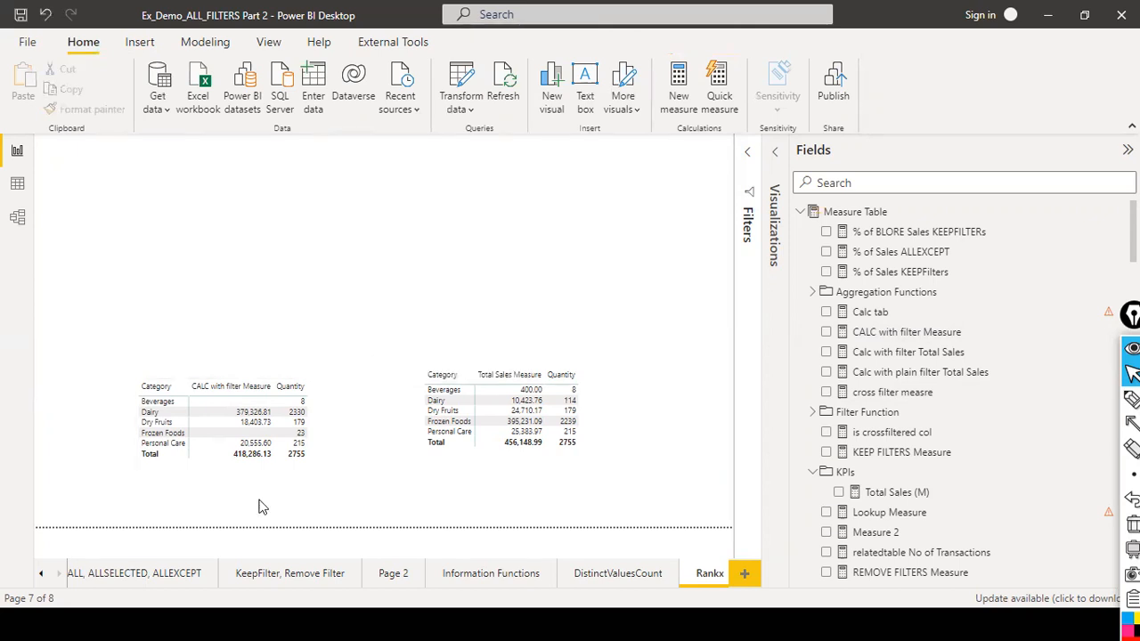
Reposition the CALC with filter Measure and Total Sales Measure matrices on the page.
drag(326, 446, 268, 365)
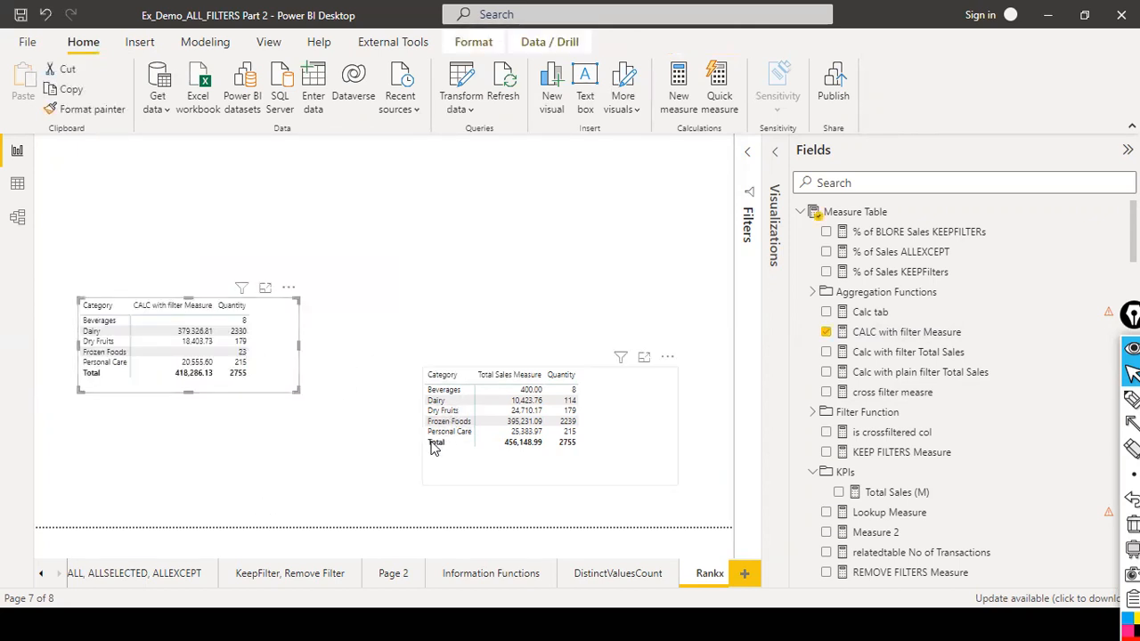
drag(593, 436, 559, 381)
drag(273, 360, 313, 395)
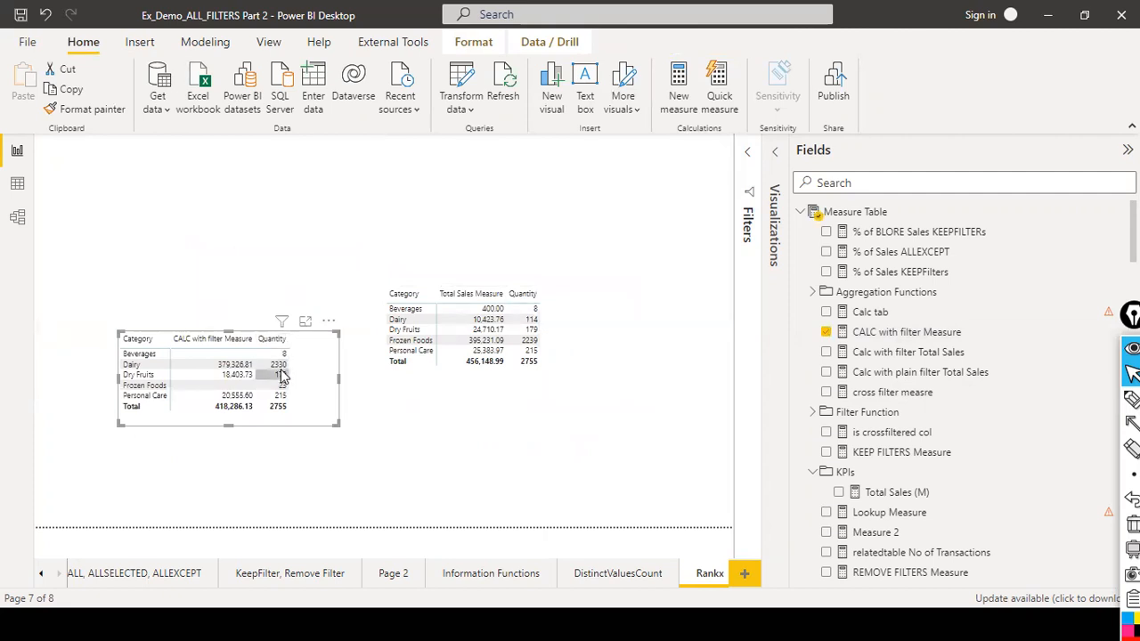
Highlight the FactSales[Quantity] > 10 filter argument in the CALC with filter Measure formula.
click(949, 333)
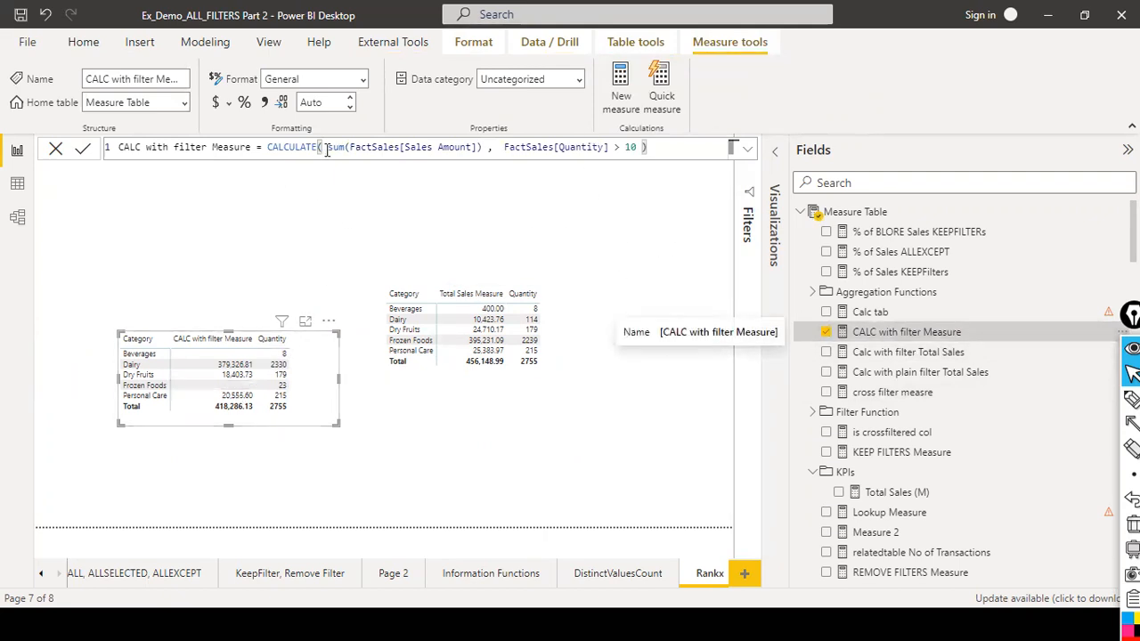
drag(508, 146, 648, 147)
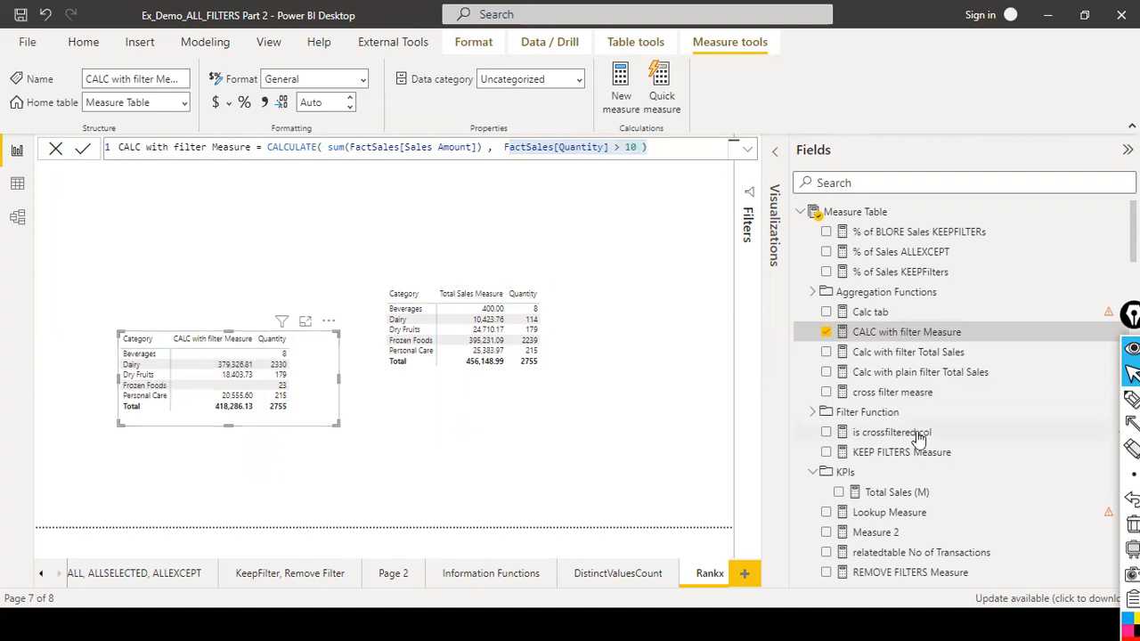
click(774, 157)
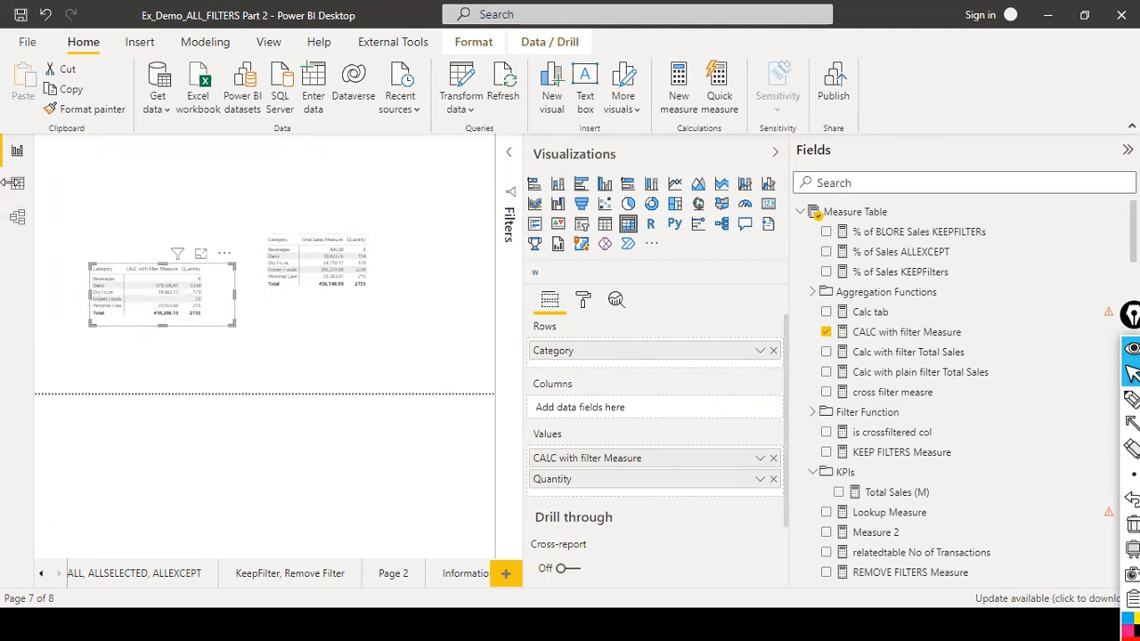
Examine the table relationships in the model diagram and the fields of the DimCategory table.
click(25, 216)
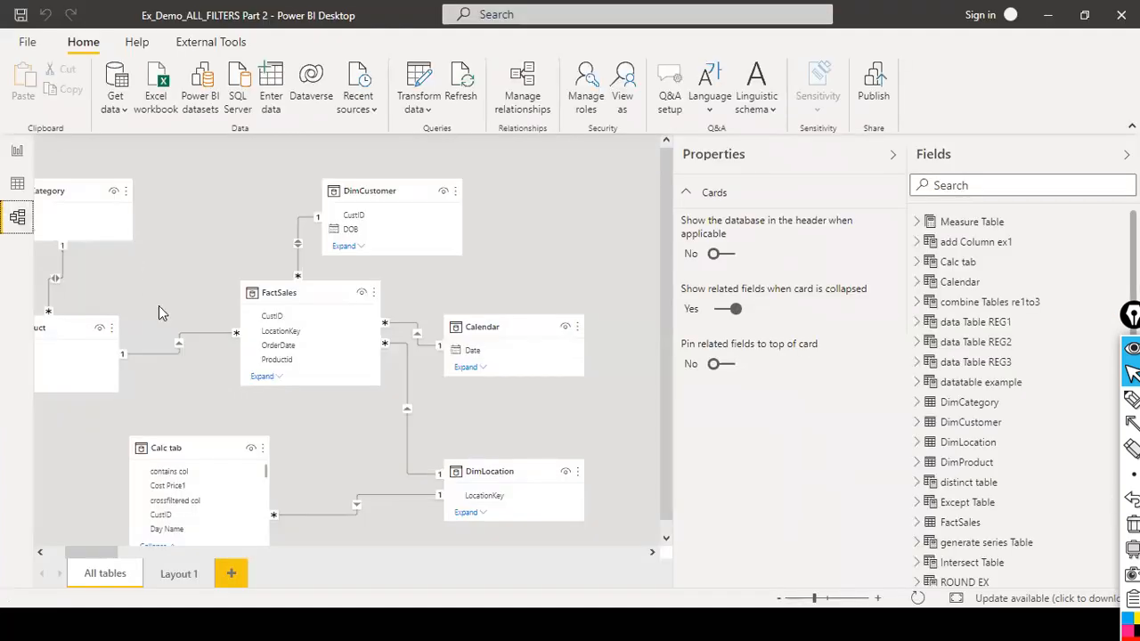
drag(77, 555, 16, 524)
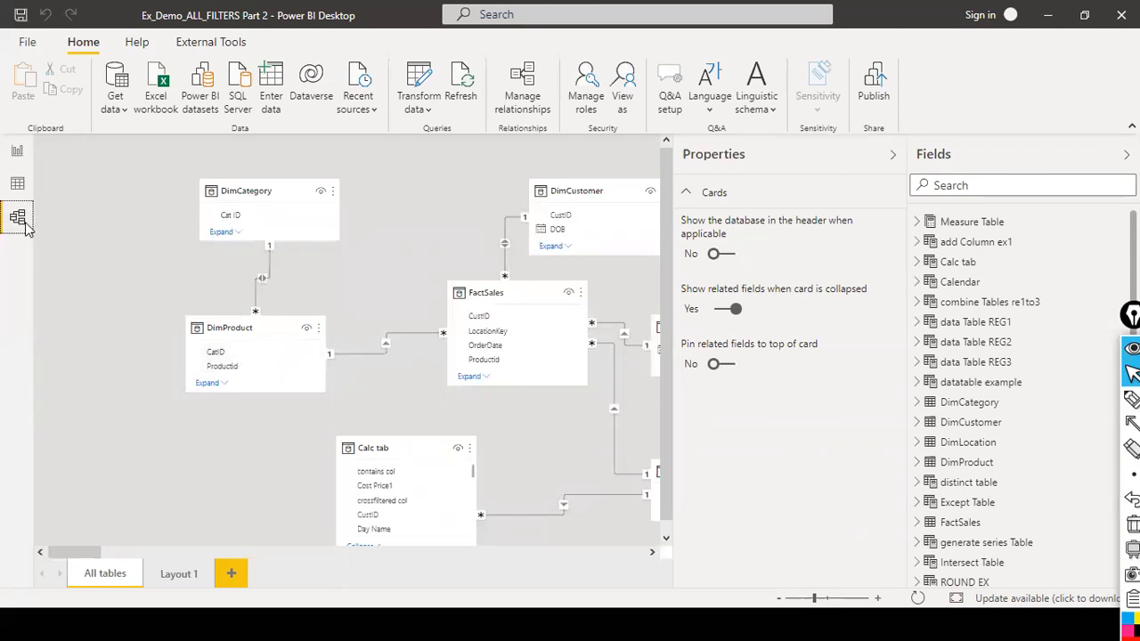
scroll(1013, 321, down, 3)
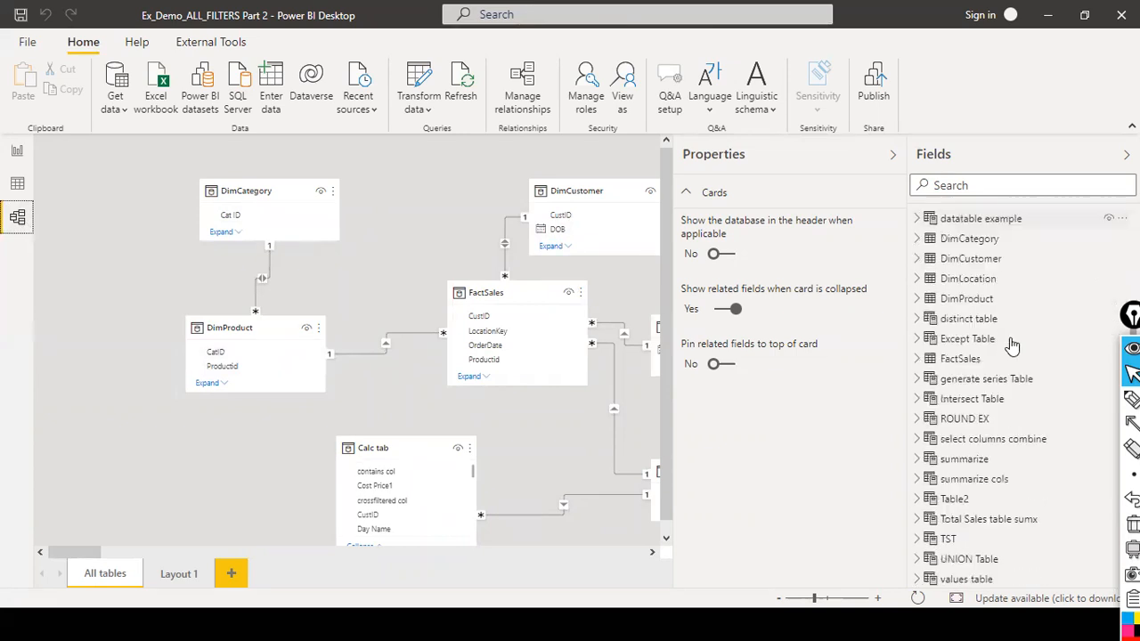
click(980, 235)
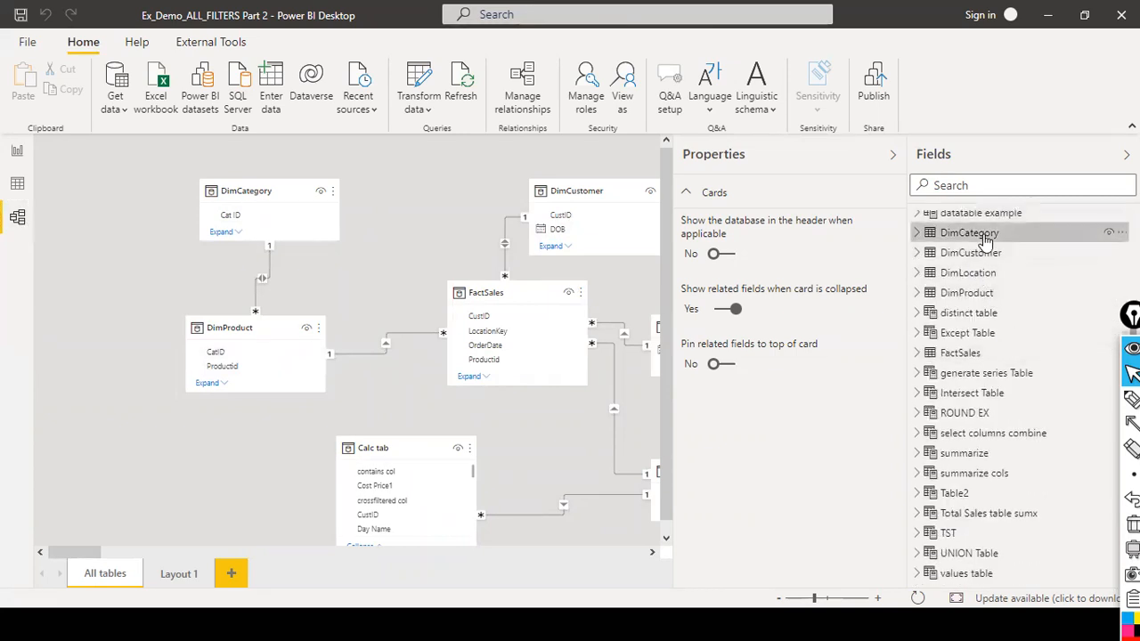
click(919, 233)
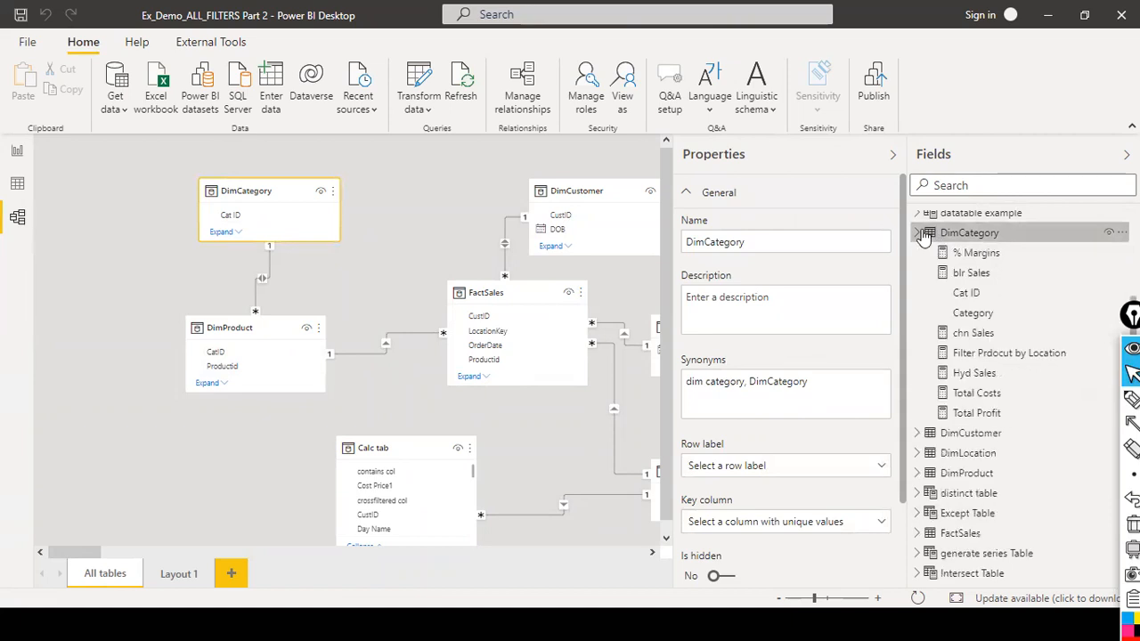
click(996, 316)
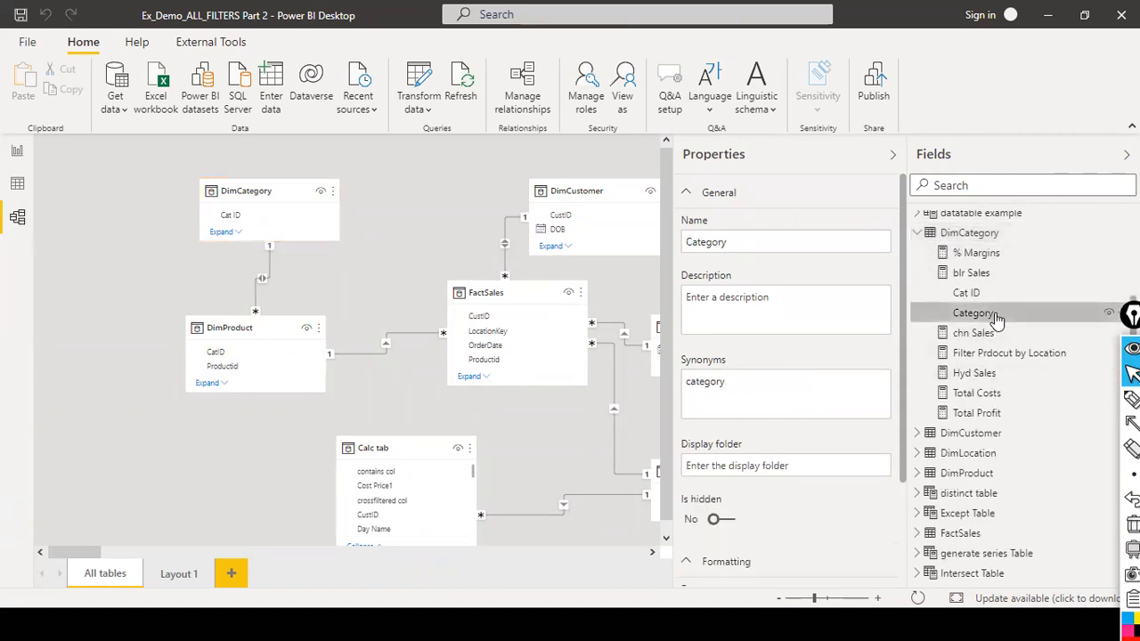
click(988, 235)
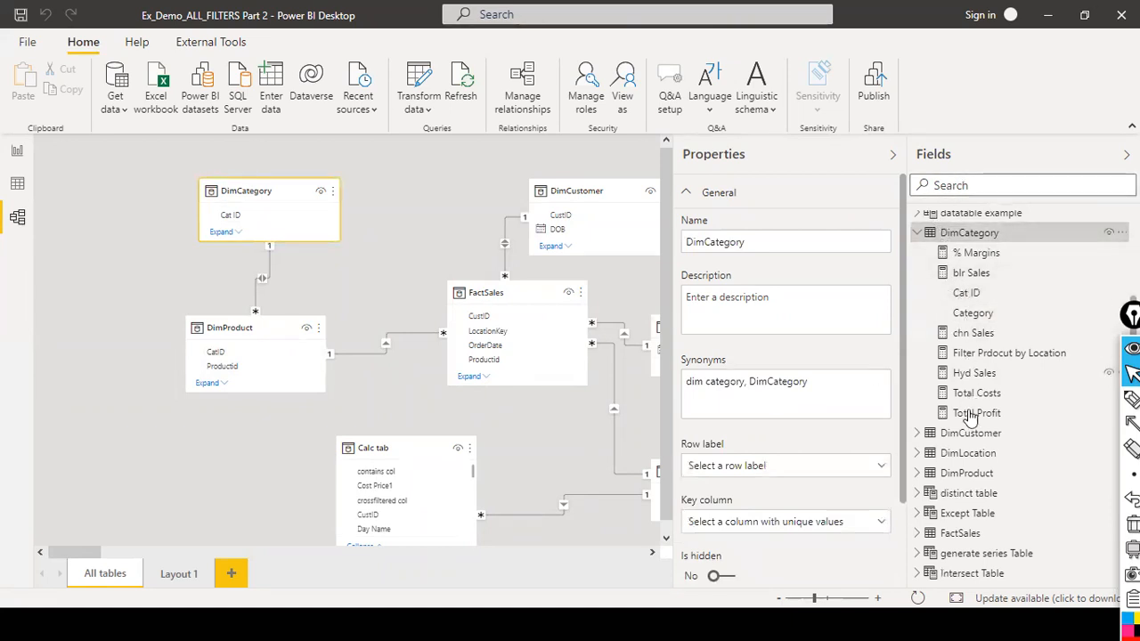
Browse the DimCategory and DimProduct tables in data view, checking the DimProduct CatID column filter.
click(17, 184)
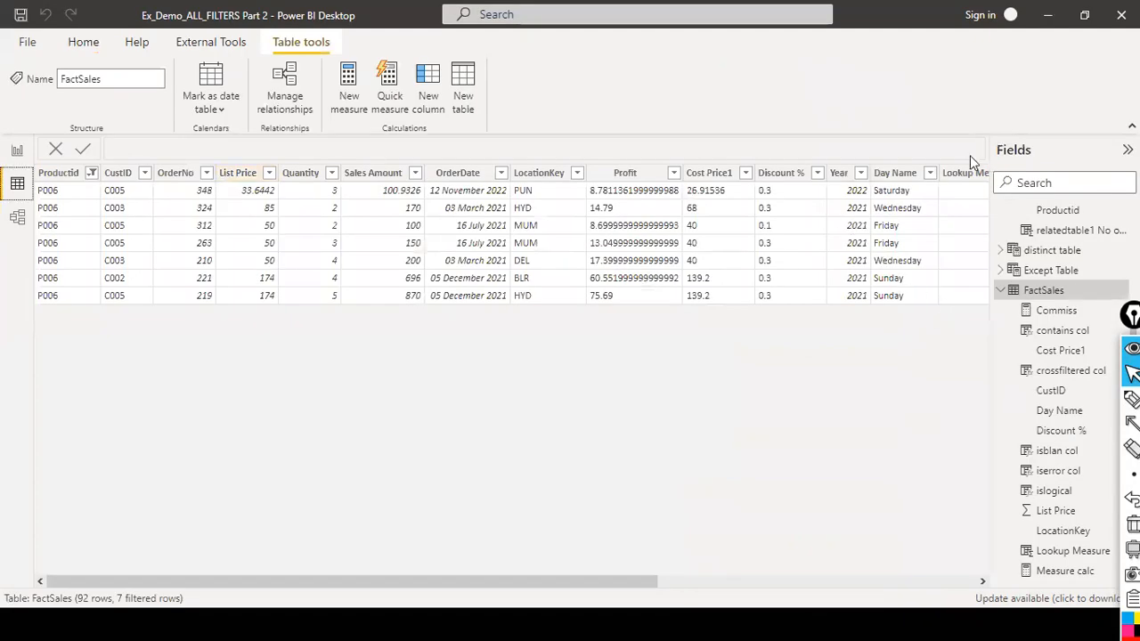
scroll(1075, 277, up, 5)
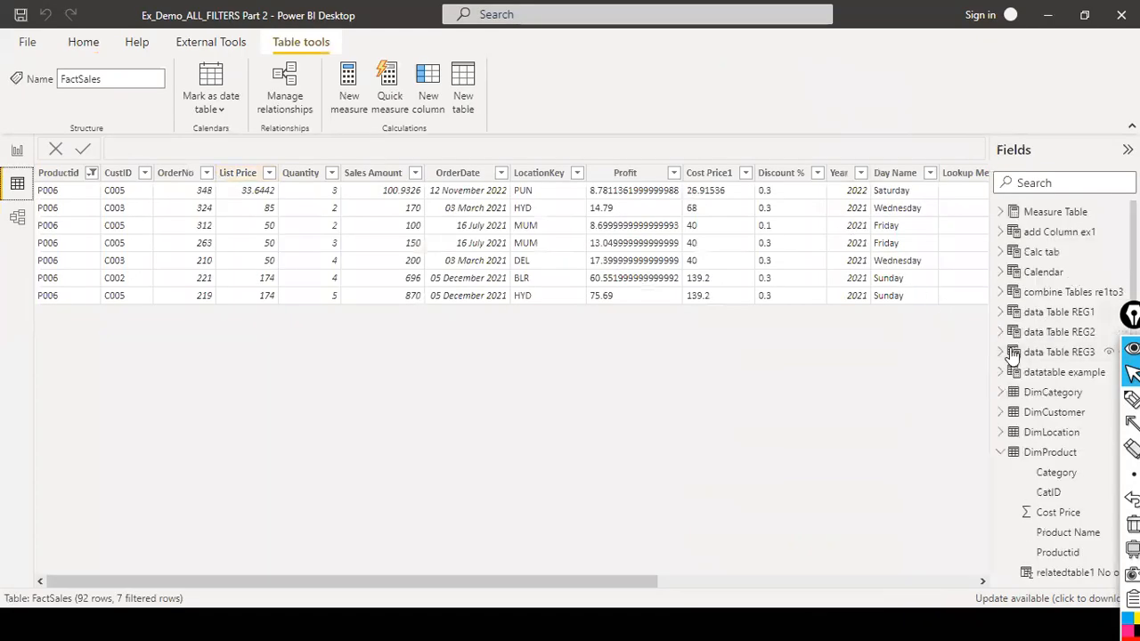
scroll(1037, 323, down, 2)
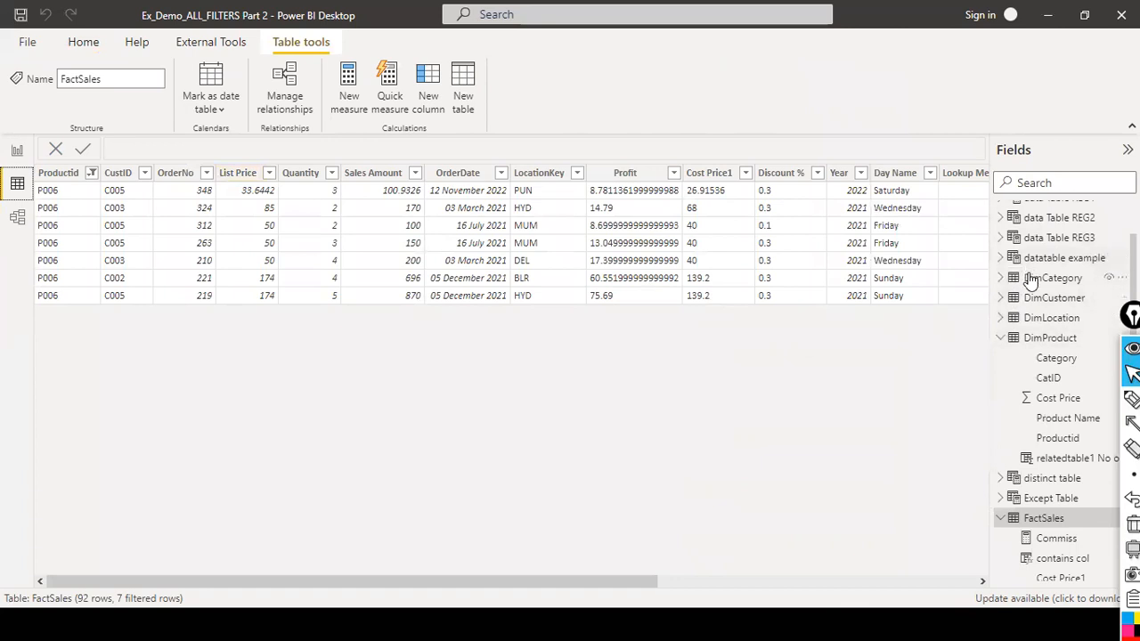
click(1037, 280)
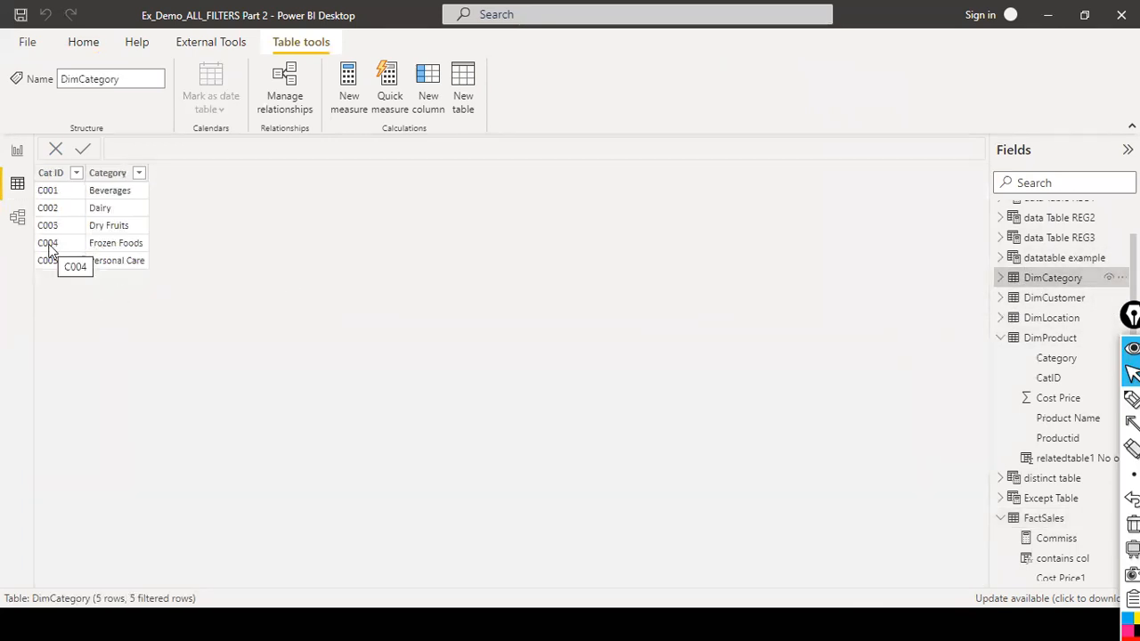
click(19, 149)
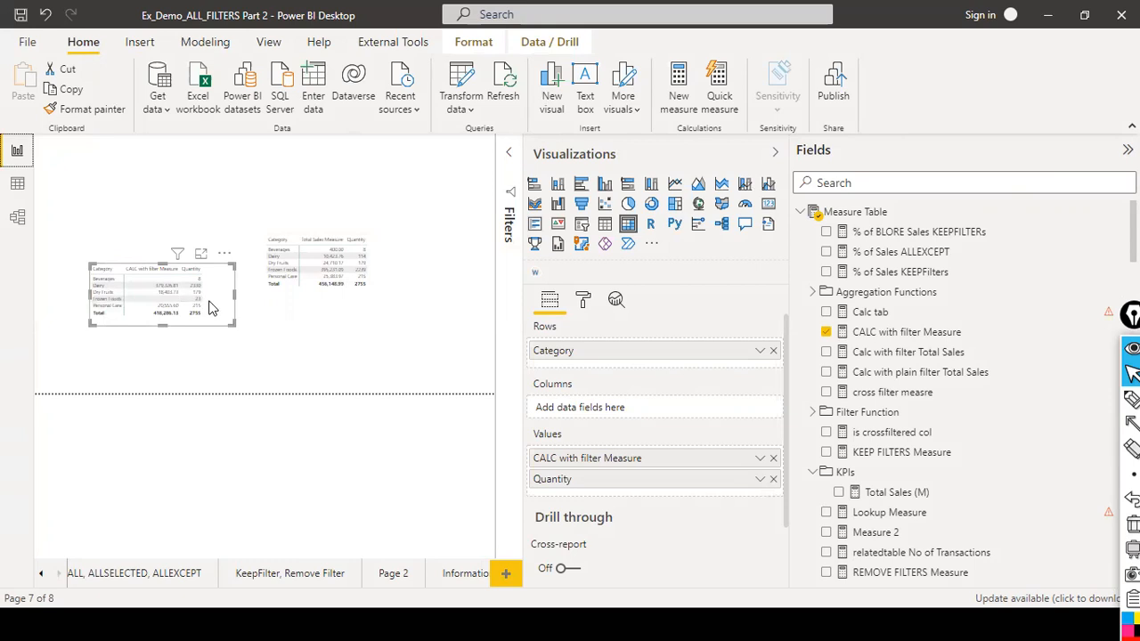
click(17, 183)
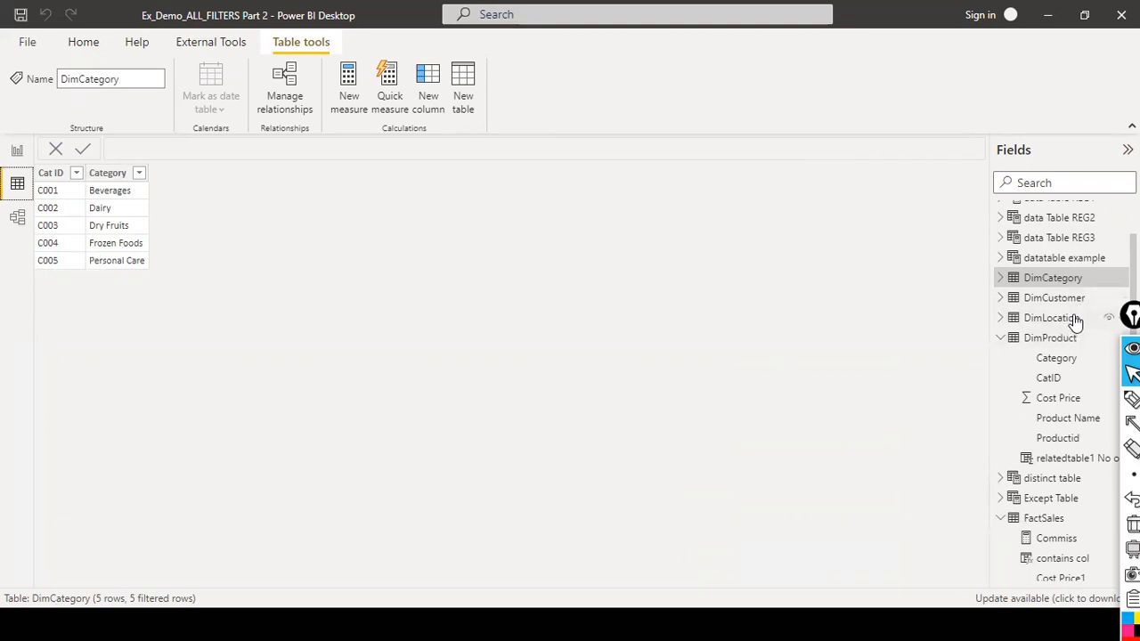
click(1072, 338)
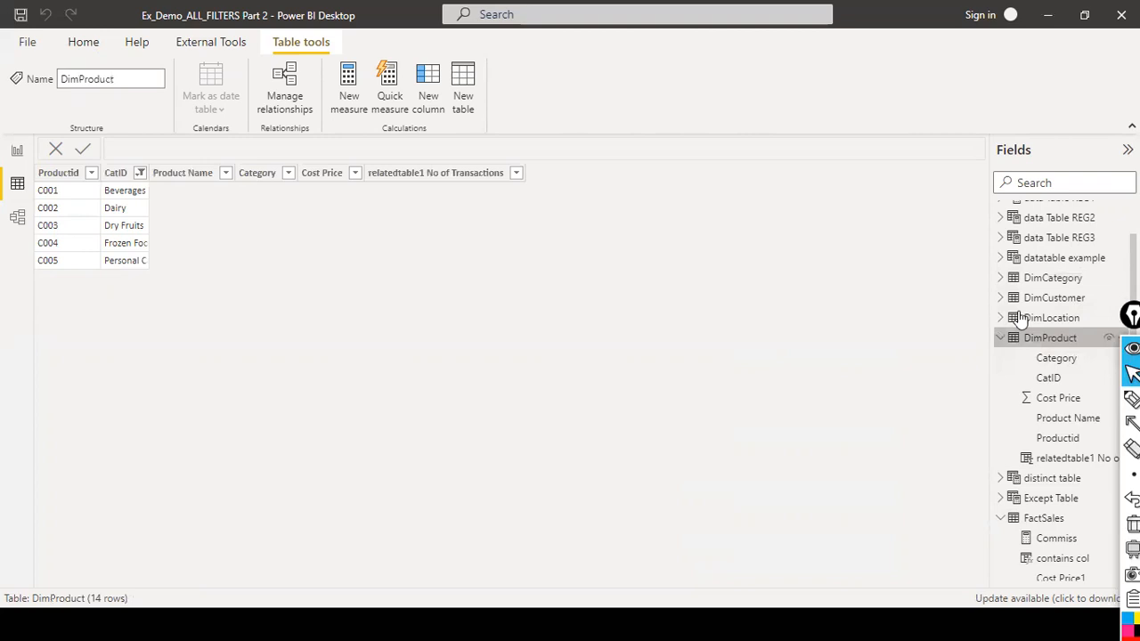
click(140, 172)
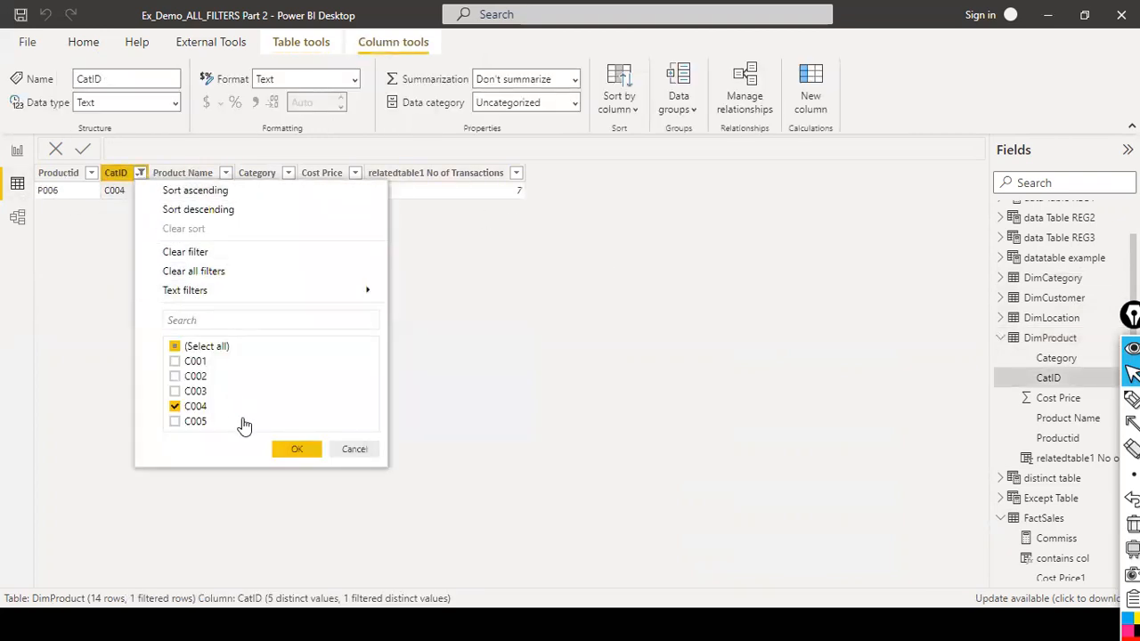
click(294, 449)
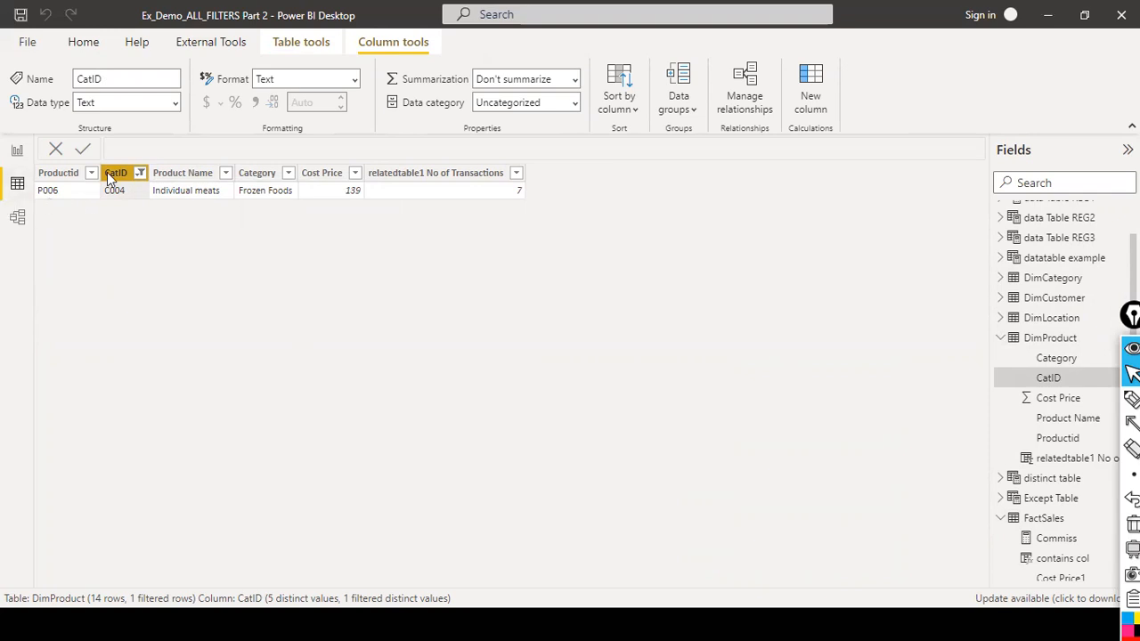
Inspect the FactSales table's Sales Amount and Quantity columns in data view before returning to the report.
scroll(1060, 436, down, 3)
click(1054, 365)
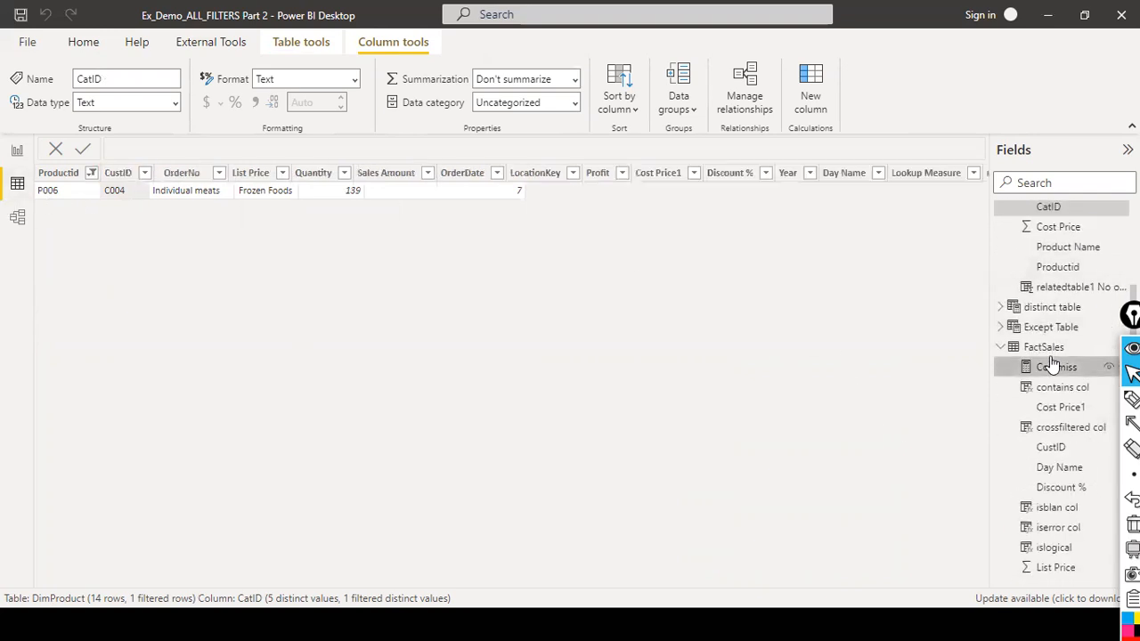
click(1044, 346)
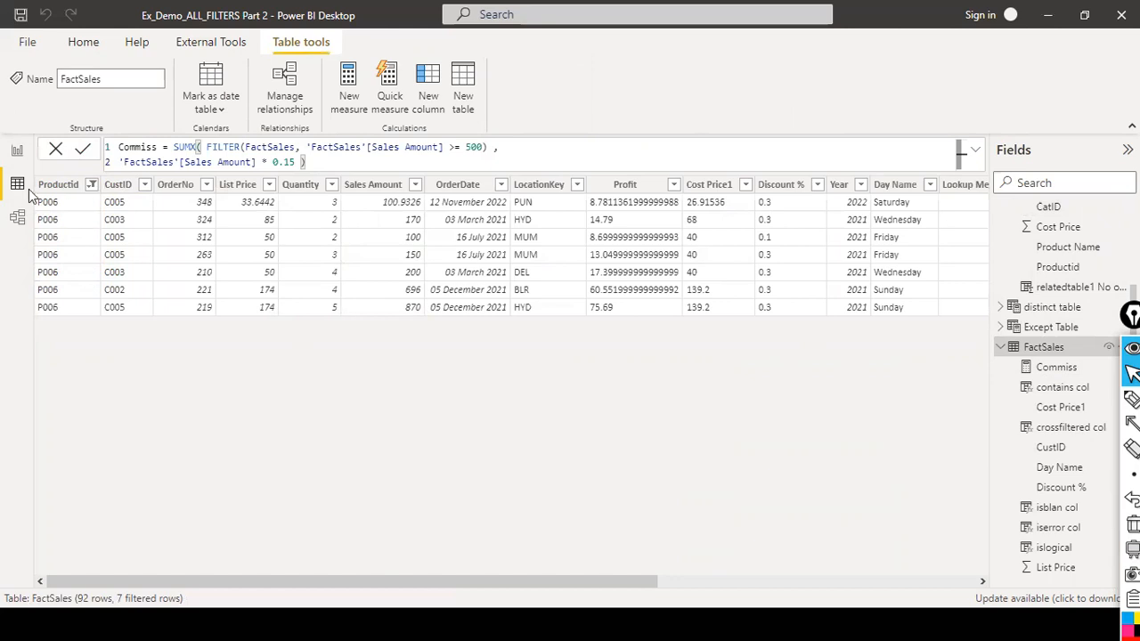
click(16, 151)
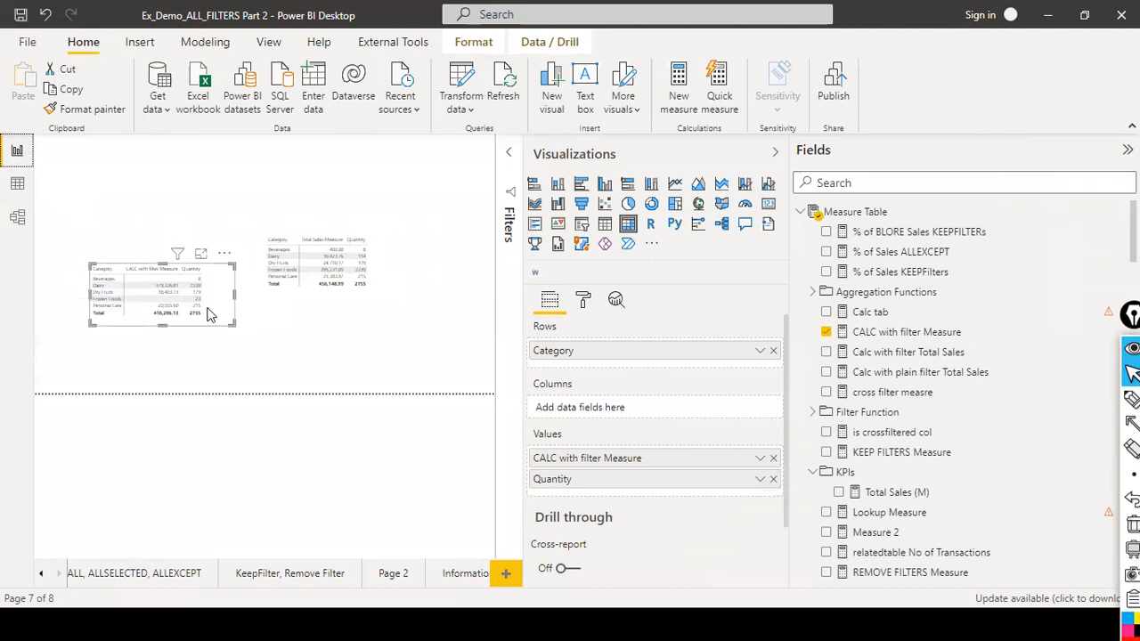
click(19, 187)
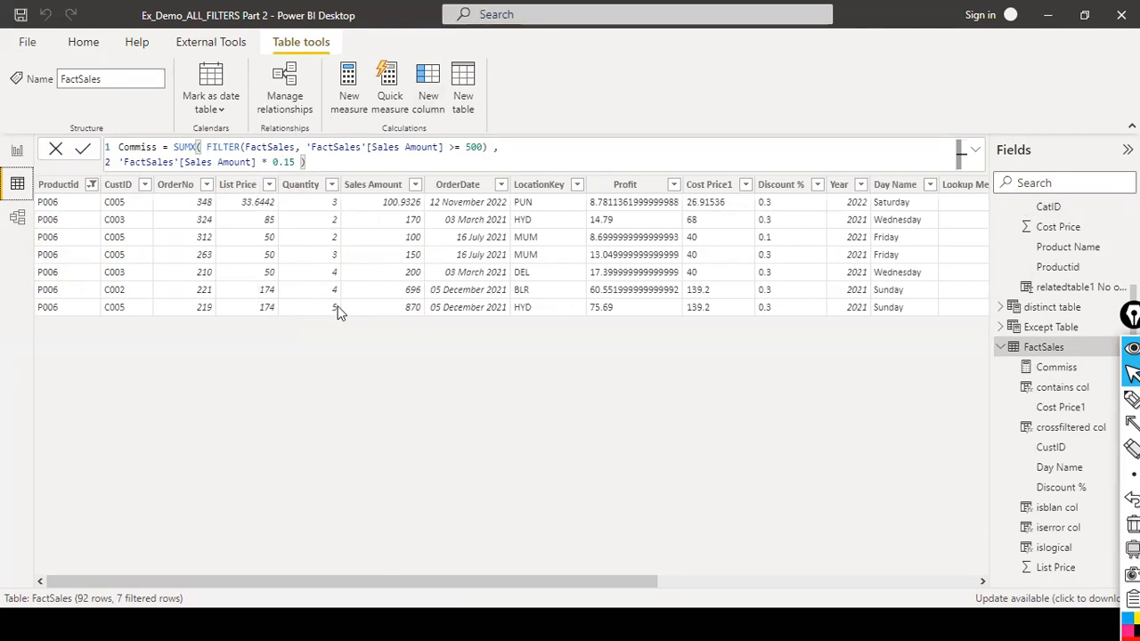
click(359, 184)
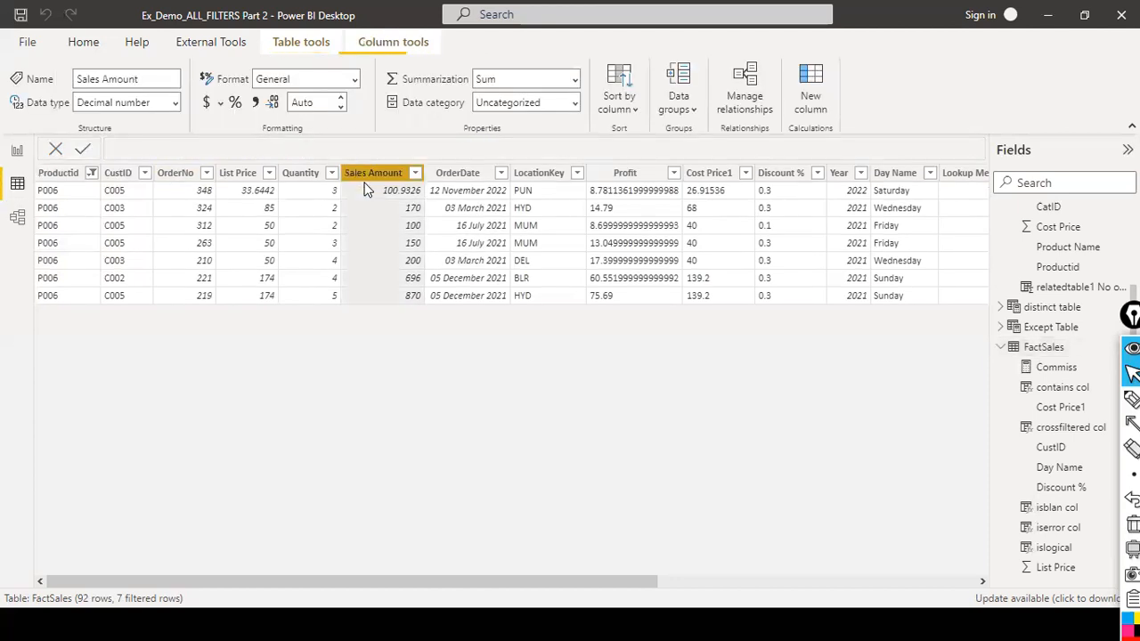
click(288, 187)
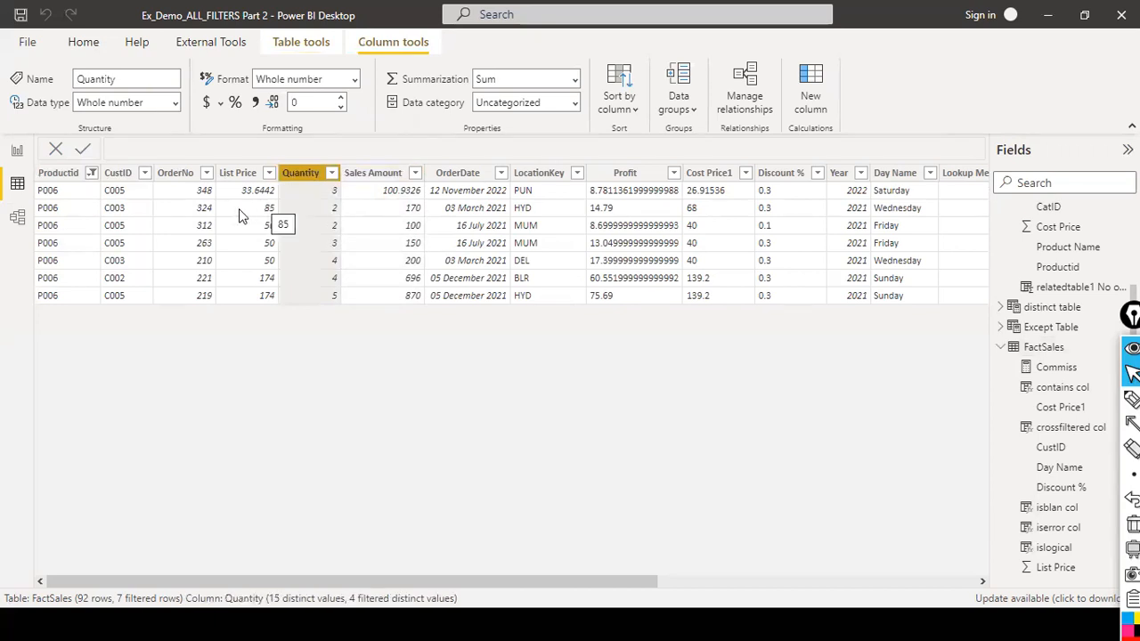
click(359, 177)
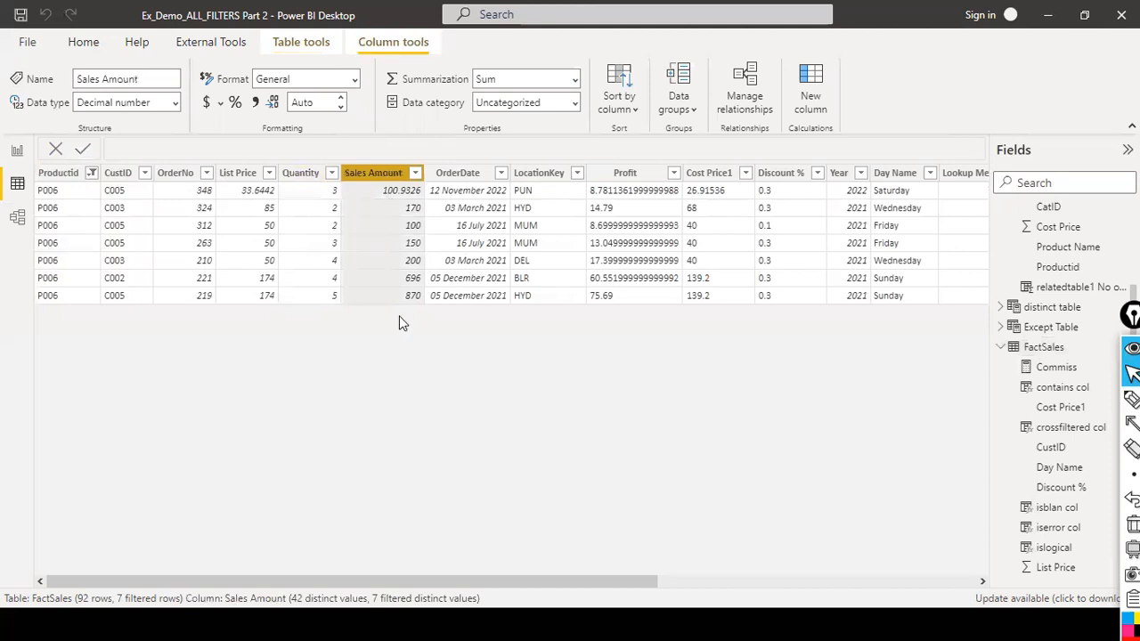
click(17, 150)
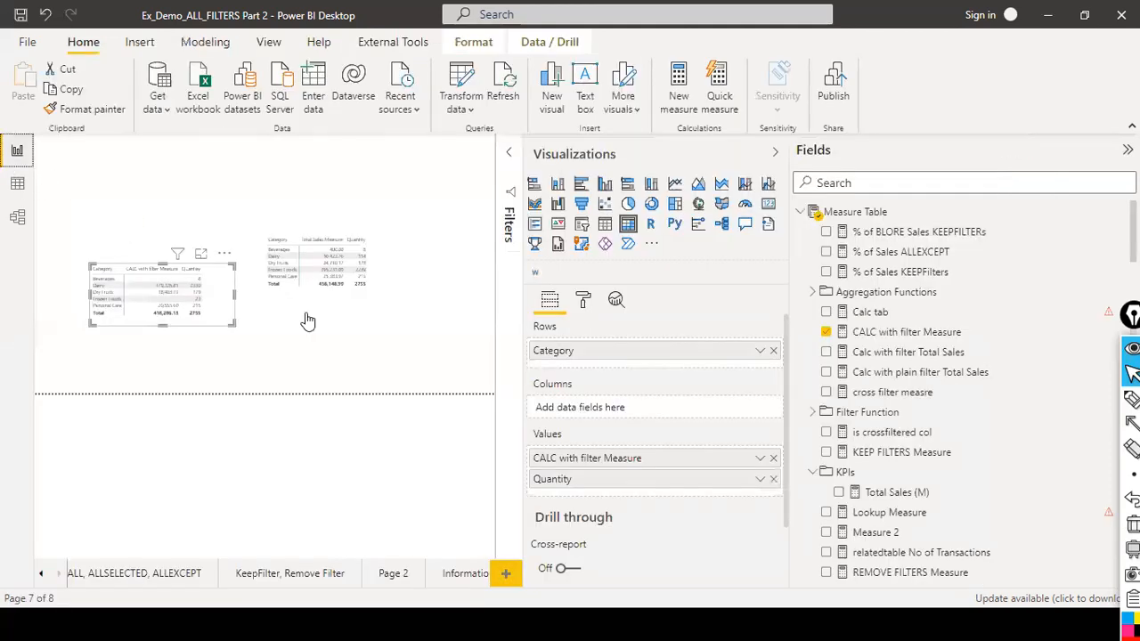
Review the formulas of the CALC, Calc with filter, plain filter, cross filter and Calc tab measures.
click(926, 336)
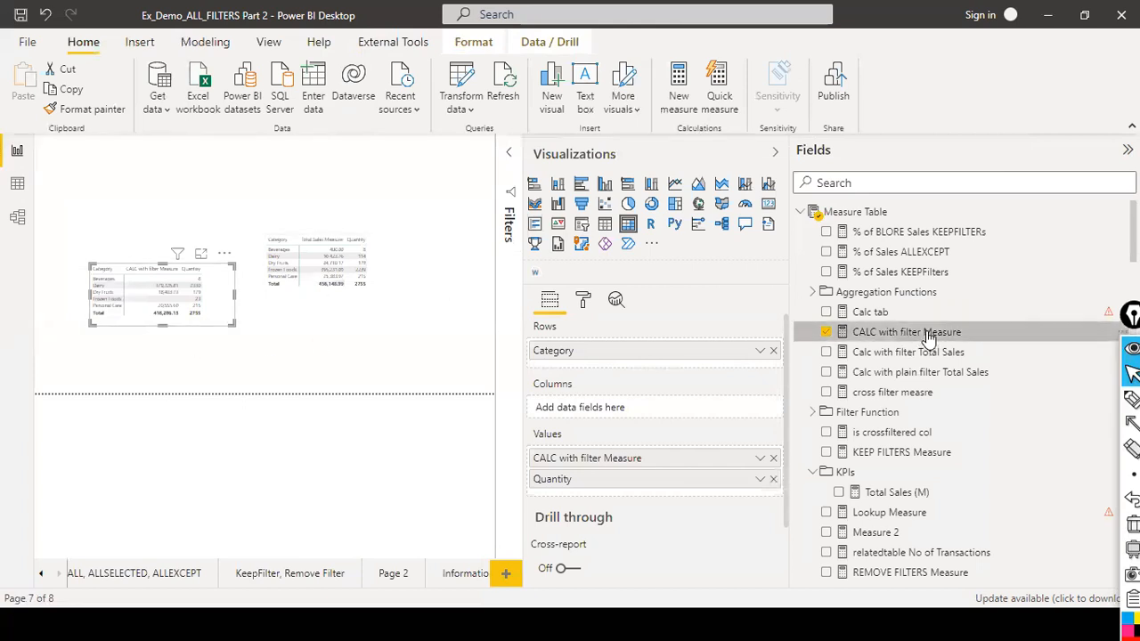
click(910, 355)
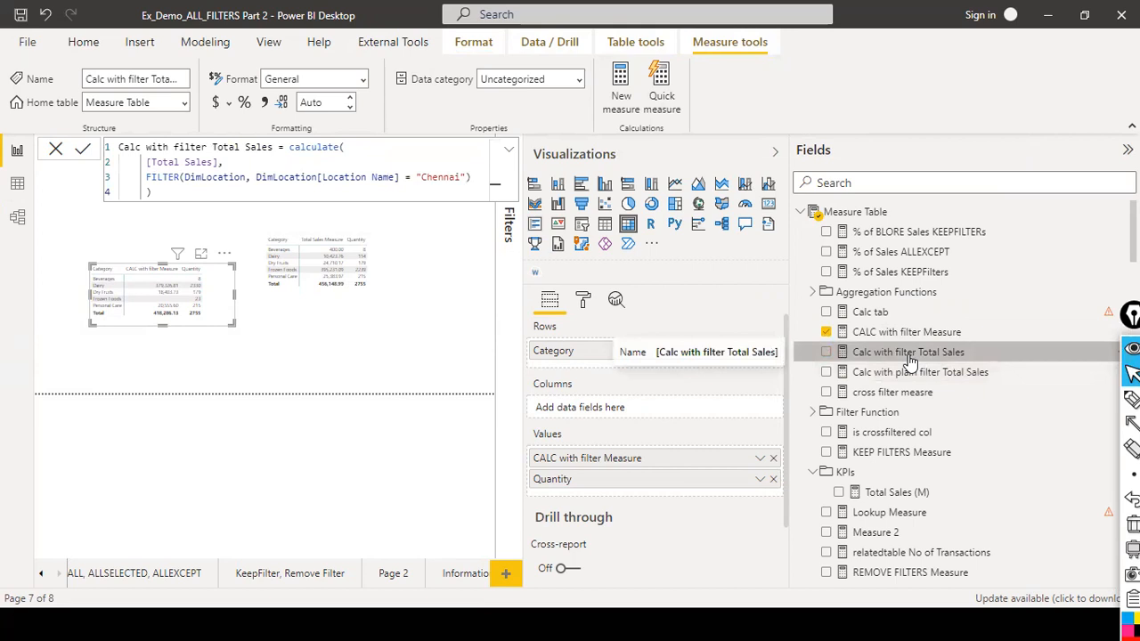
click(910, 377)
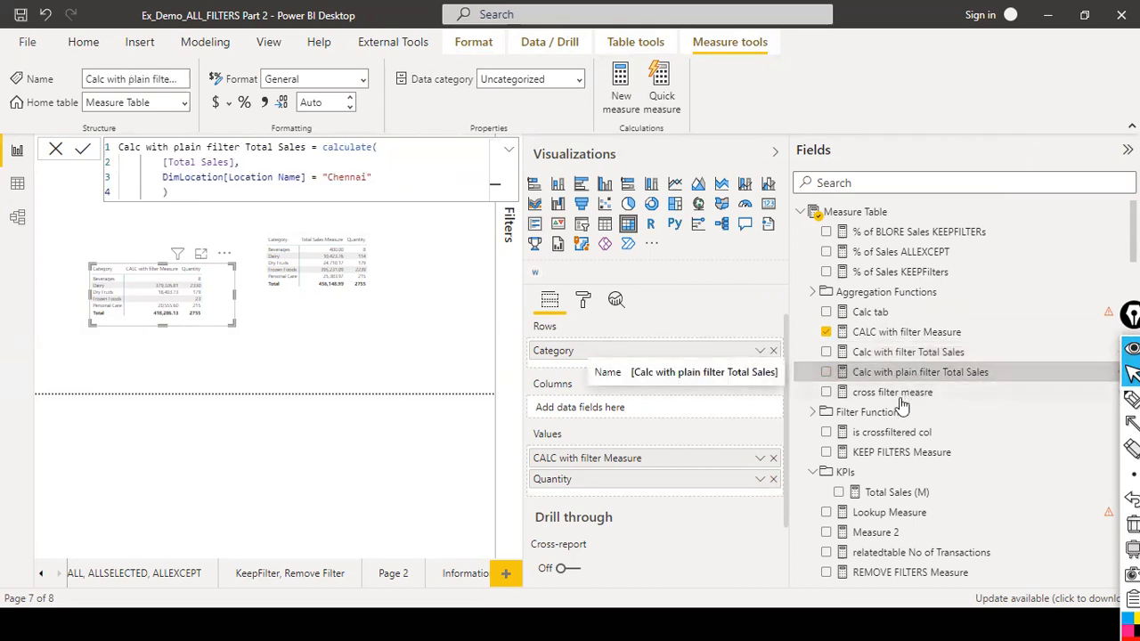
click(903, 397)
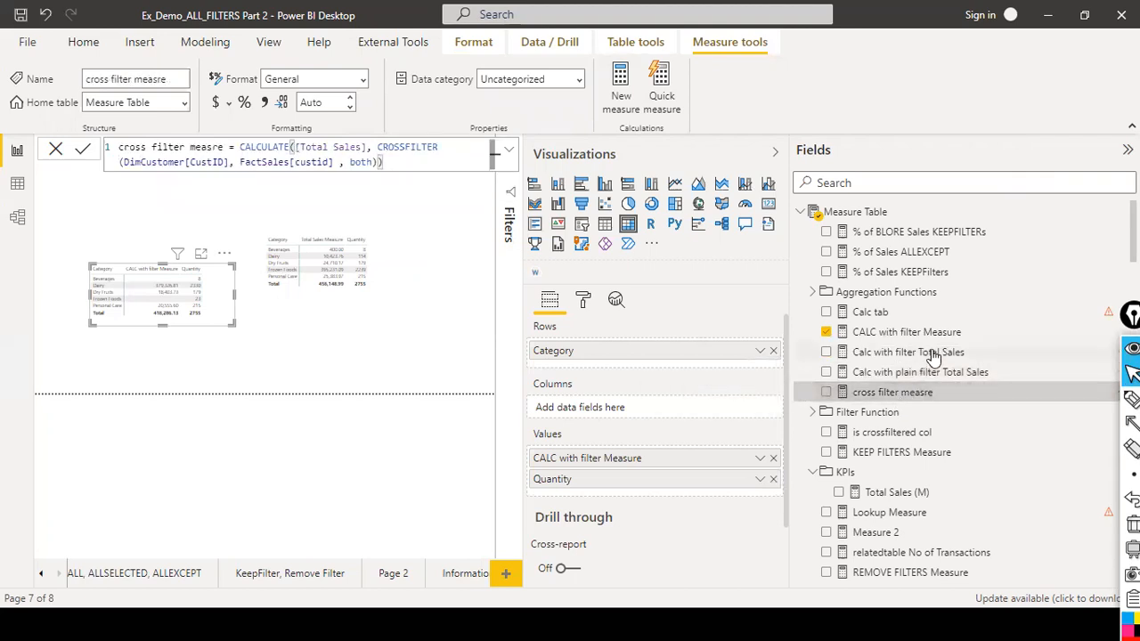
click(870, 312)
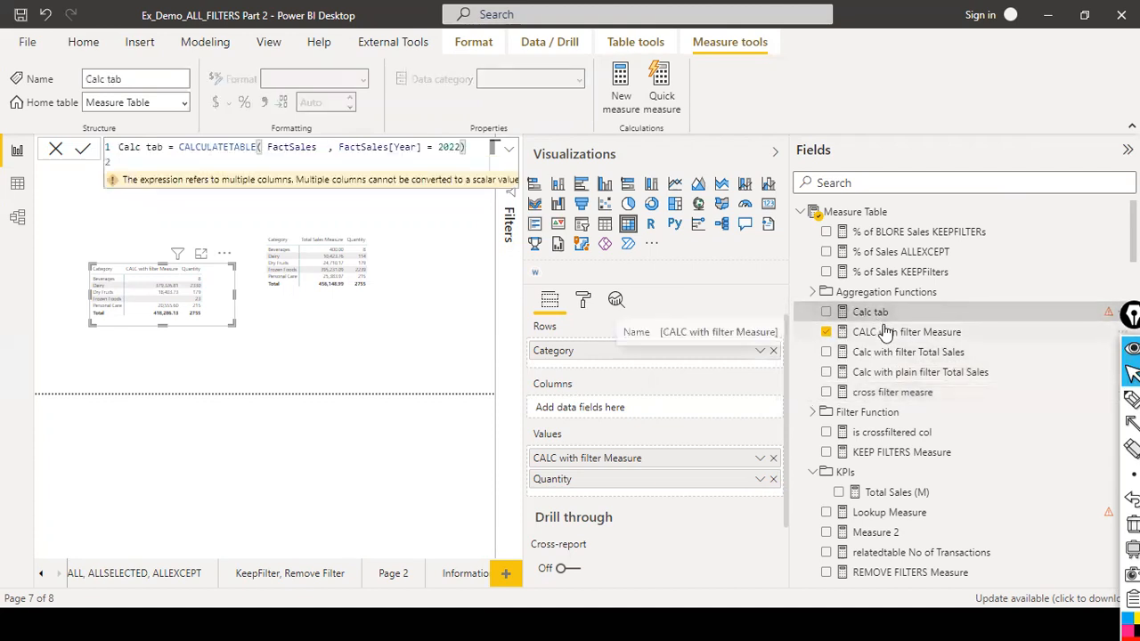
click(909, 332)
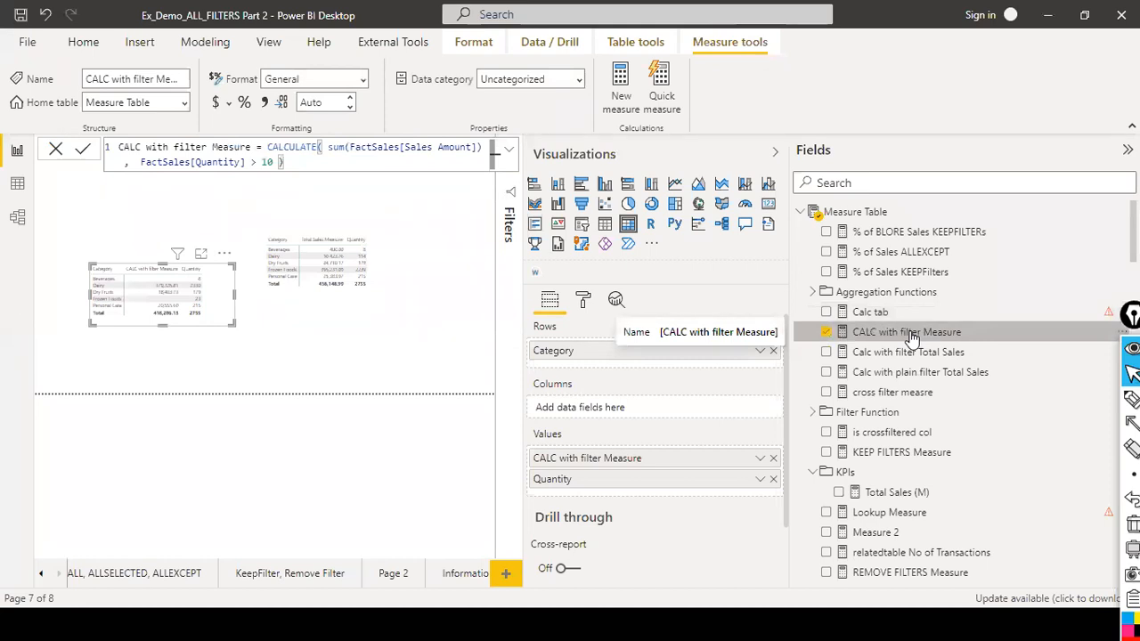
Move the CALC with filter Measure matrix lower on the page and remove Quantity from its values.
drag(162, 303, 140, 342)
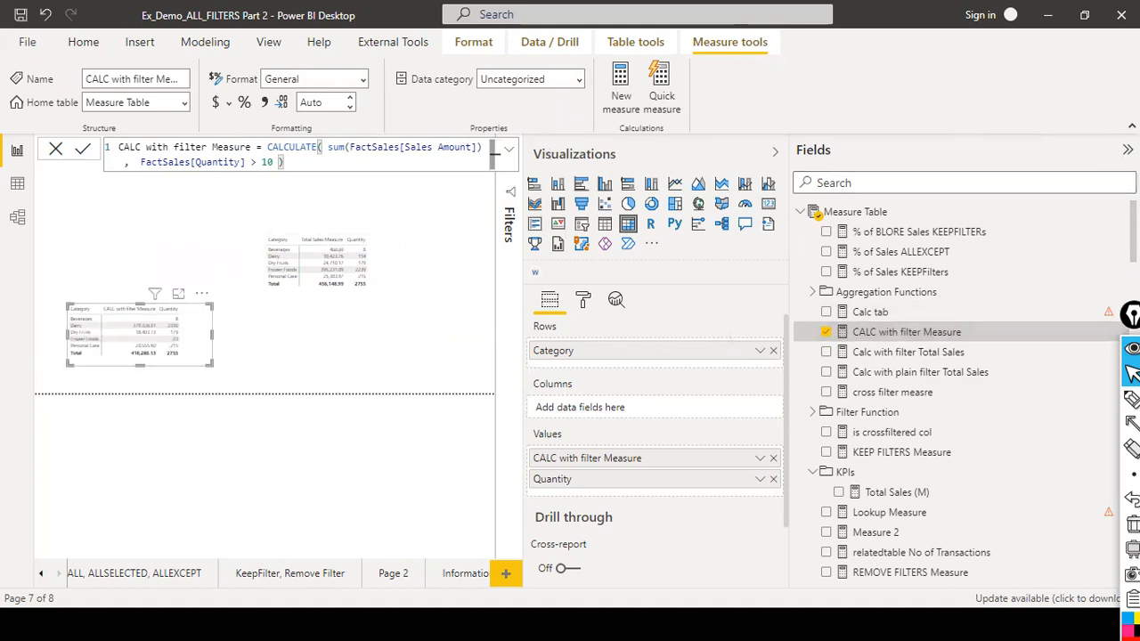
click(1127, 149)
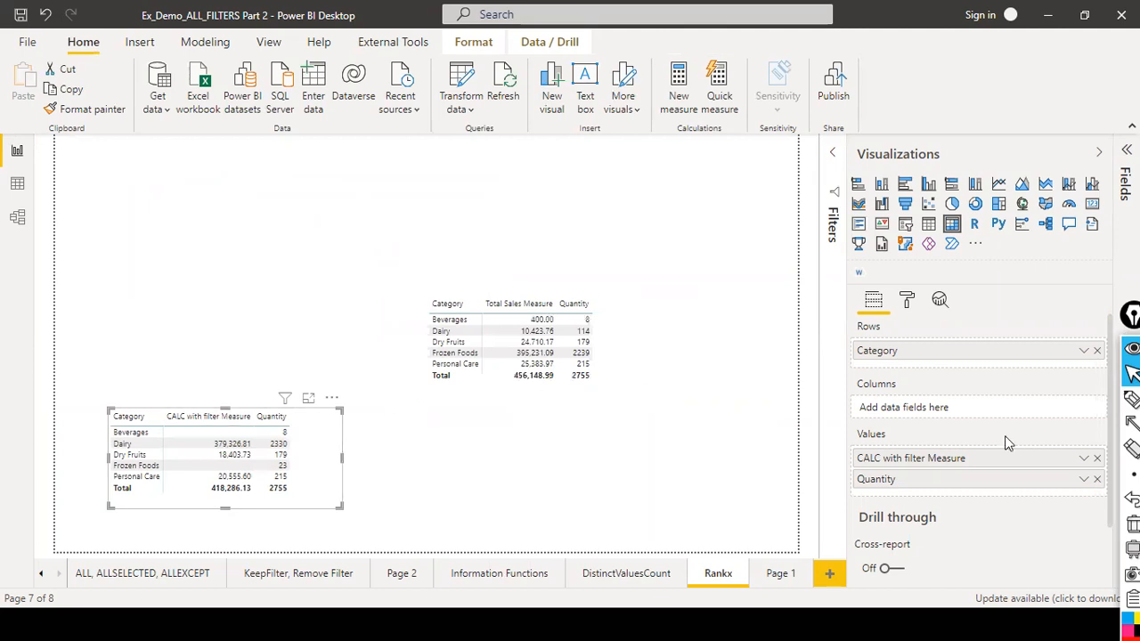
click(1097, 479)
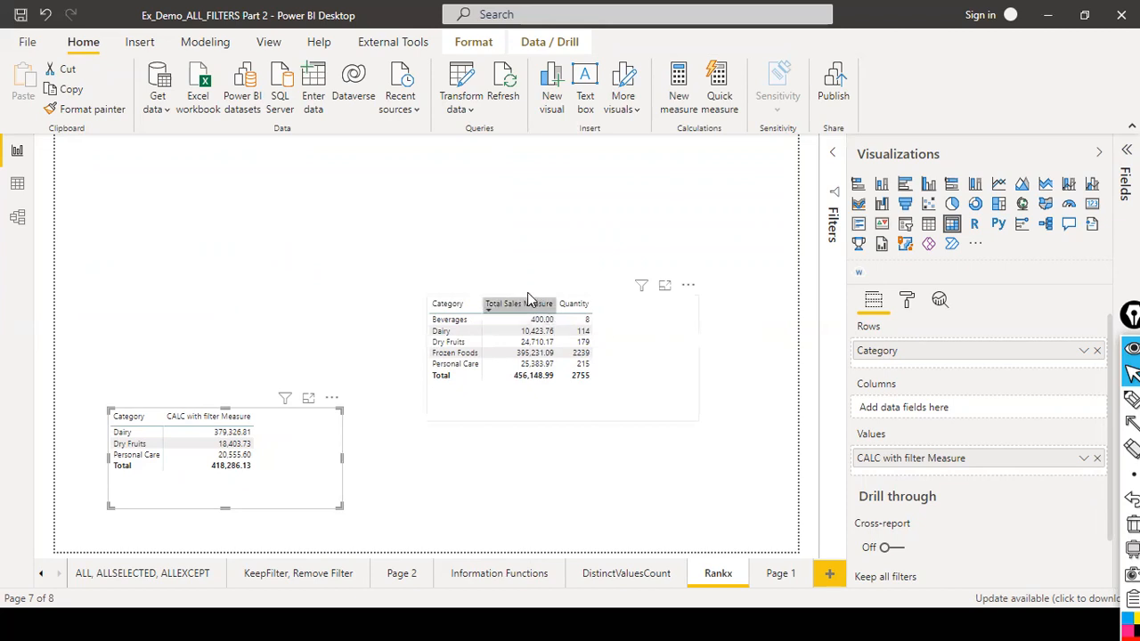
Select the Total Sales Measure matrix and open the Filters pane to view its visual filters.
click(613, 334)
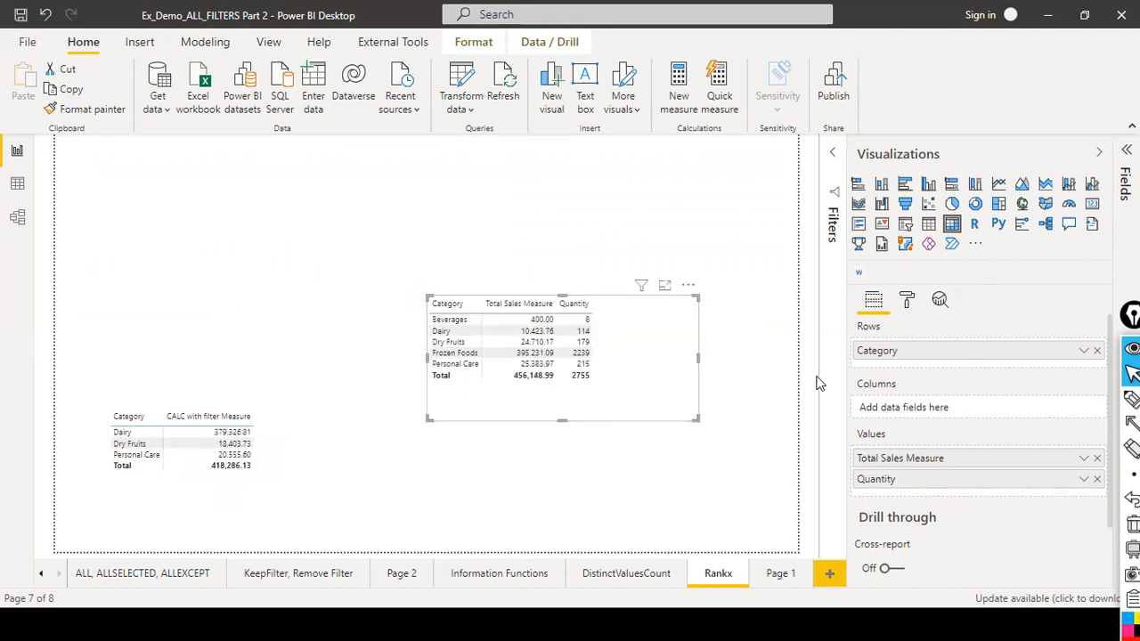
click(829, 164)
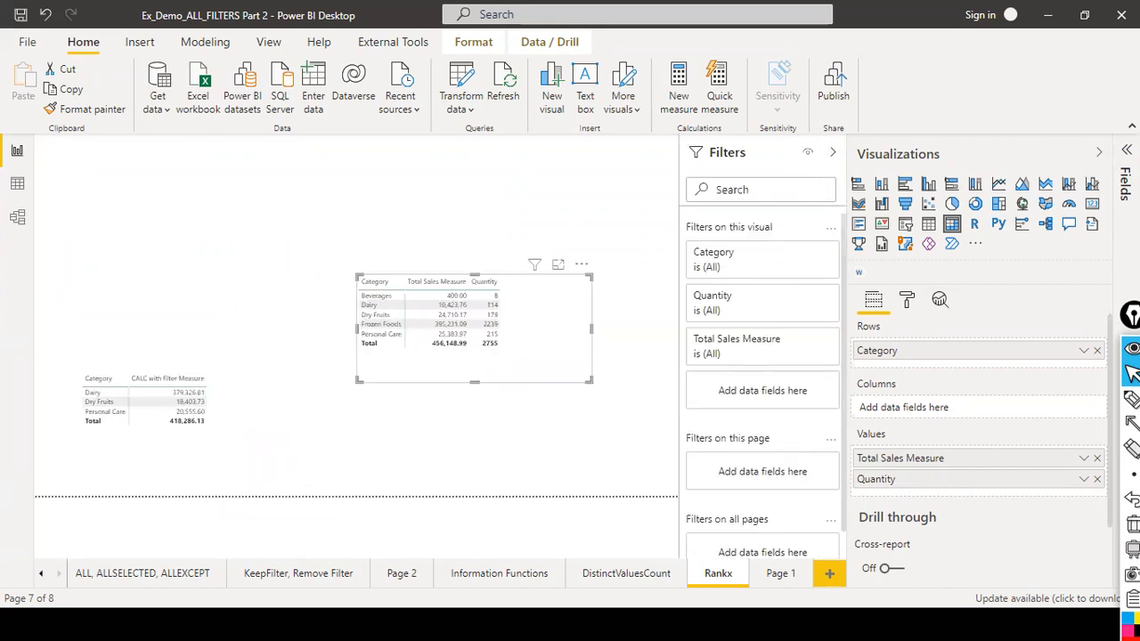
Find the Total Sales Measure in the fields list and copy its formula text.
click(1124, 153)
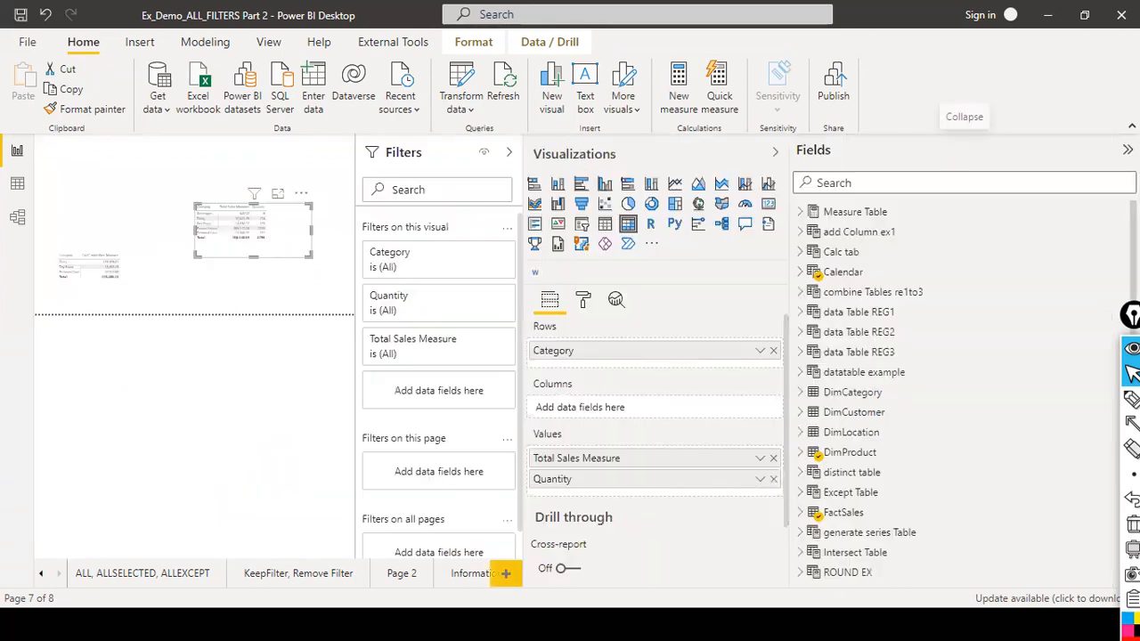
click(948, 174)
text(total sales me)
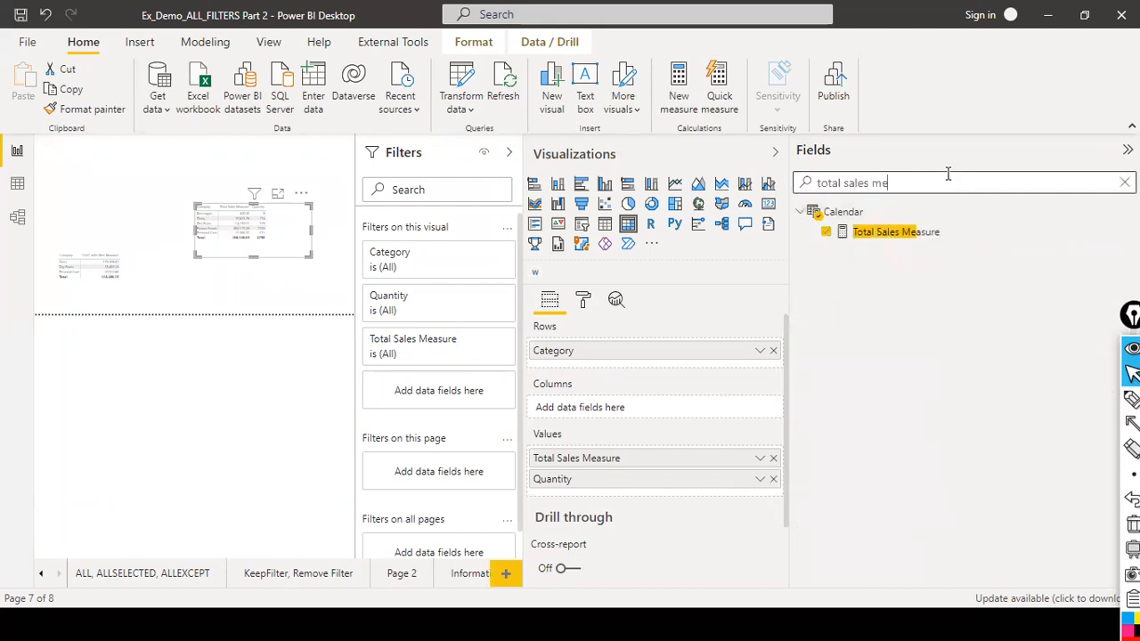
click(864, 231)
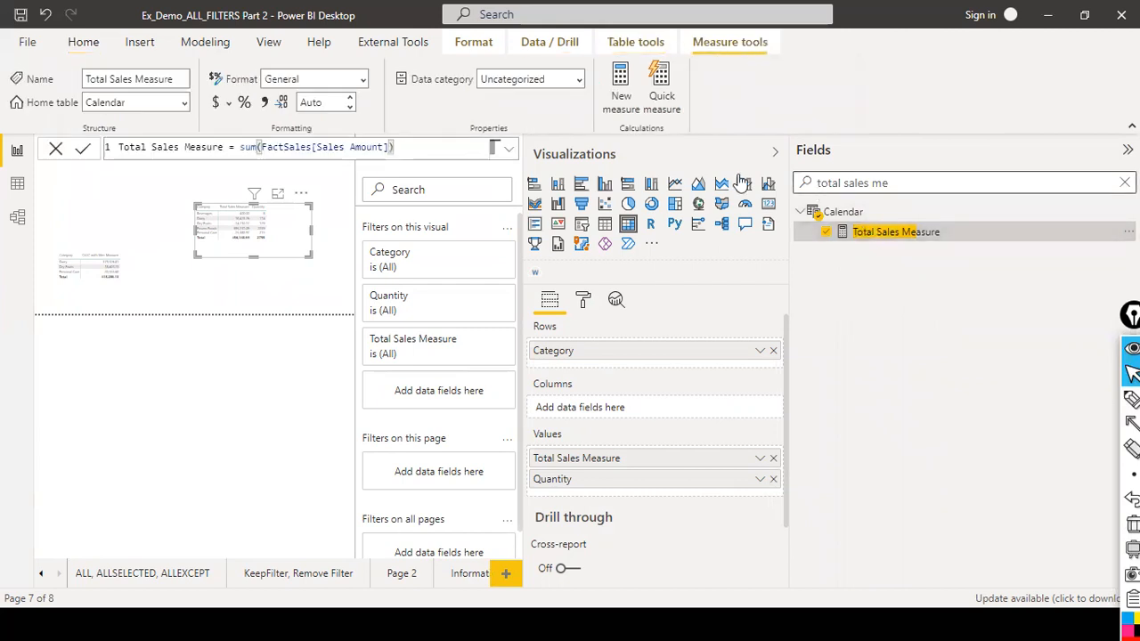
drag(426, 149, 17, 151)
key(ctrl+c)
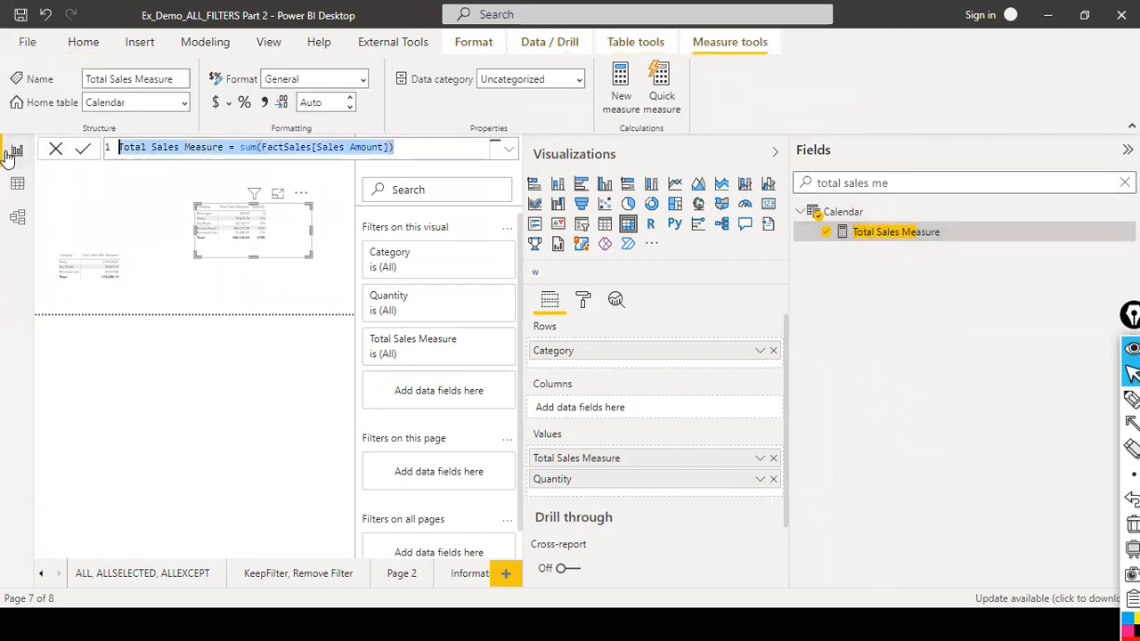
click(295, 251)
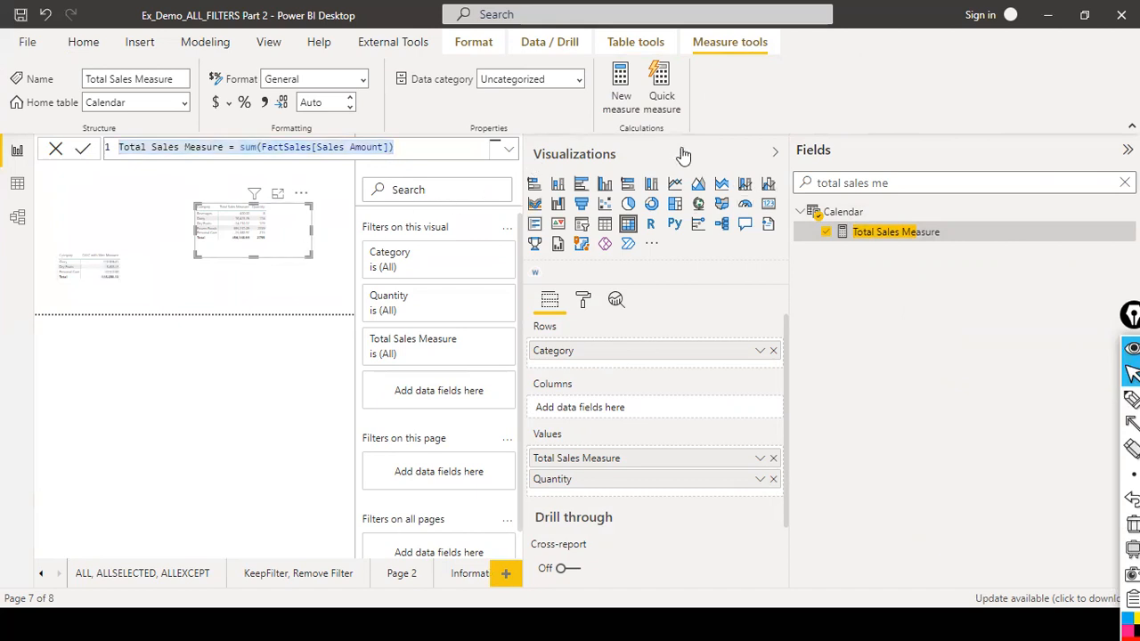
click(775, 153)
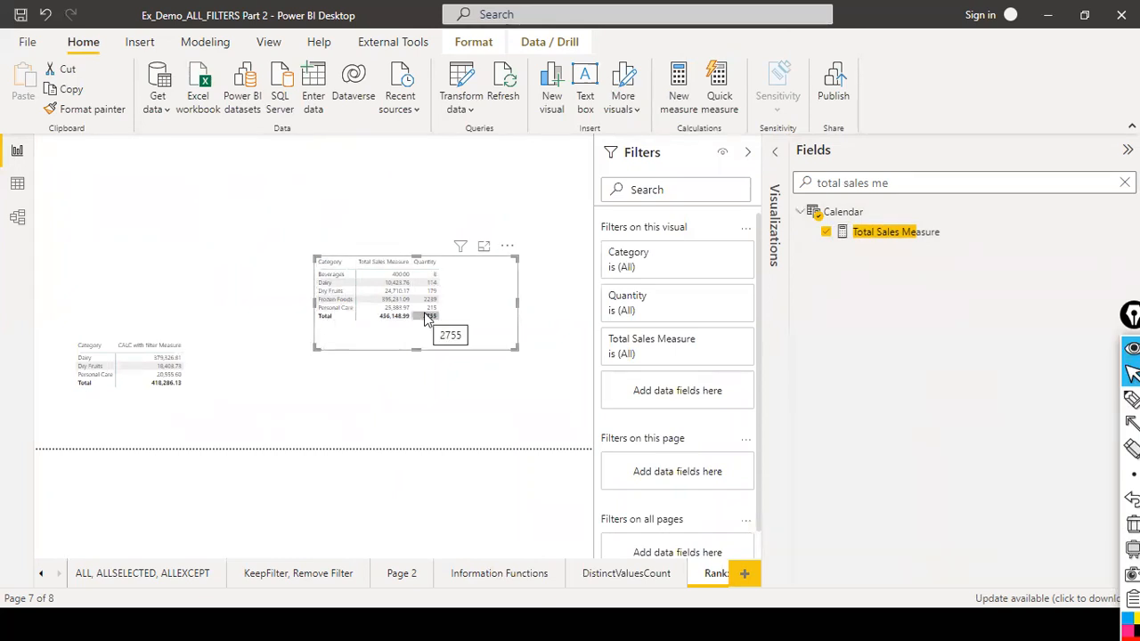
Rewrite CALC with filter Measure as CALCULATE([Total Sales Measure], FactSales[Quantity] > 10), replacing the SUM expression with the measure reference.
click(214, 395)
click(1124, 181)
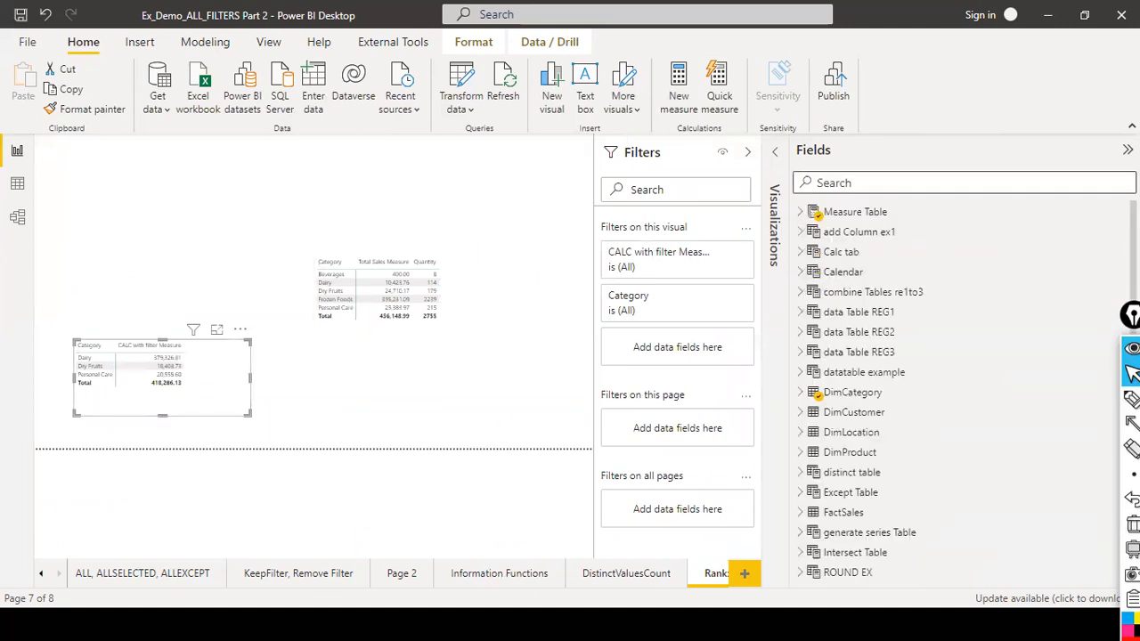
click(799, 212)
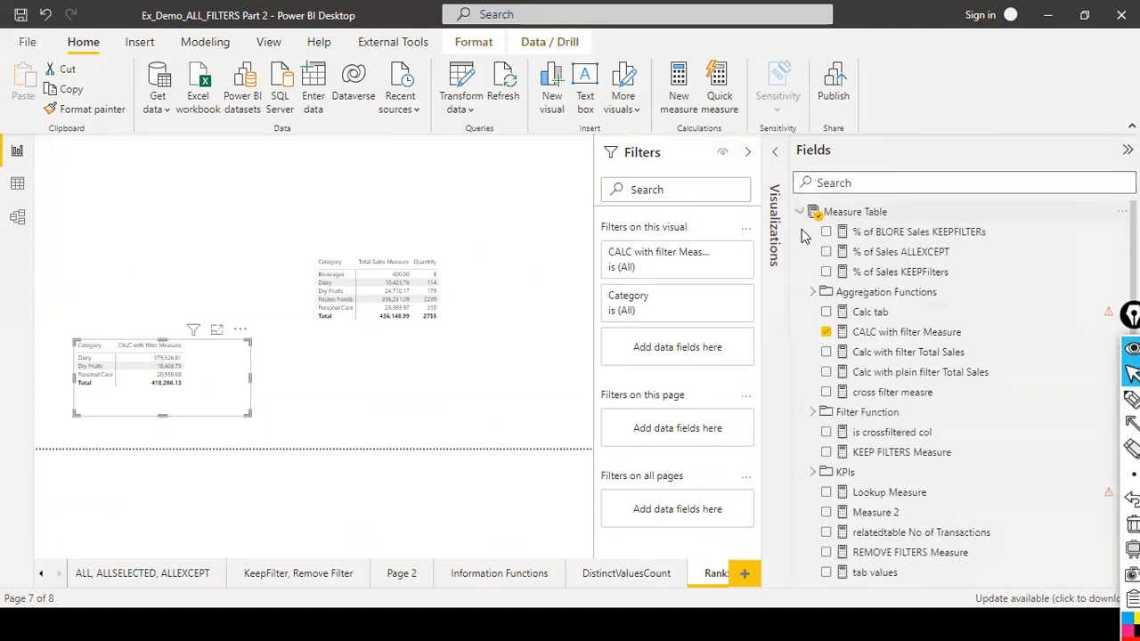
click(913, 331)
click(306, 147)
drag(322, 147, 486, 147)
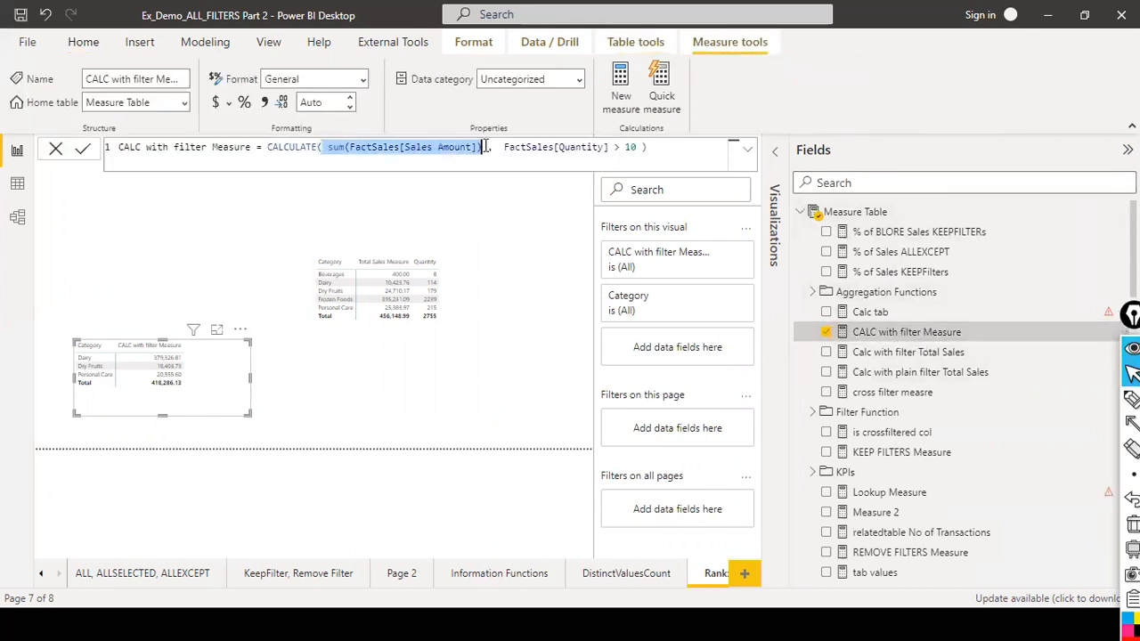
key(ctrl+v)
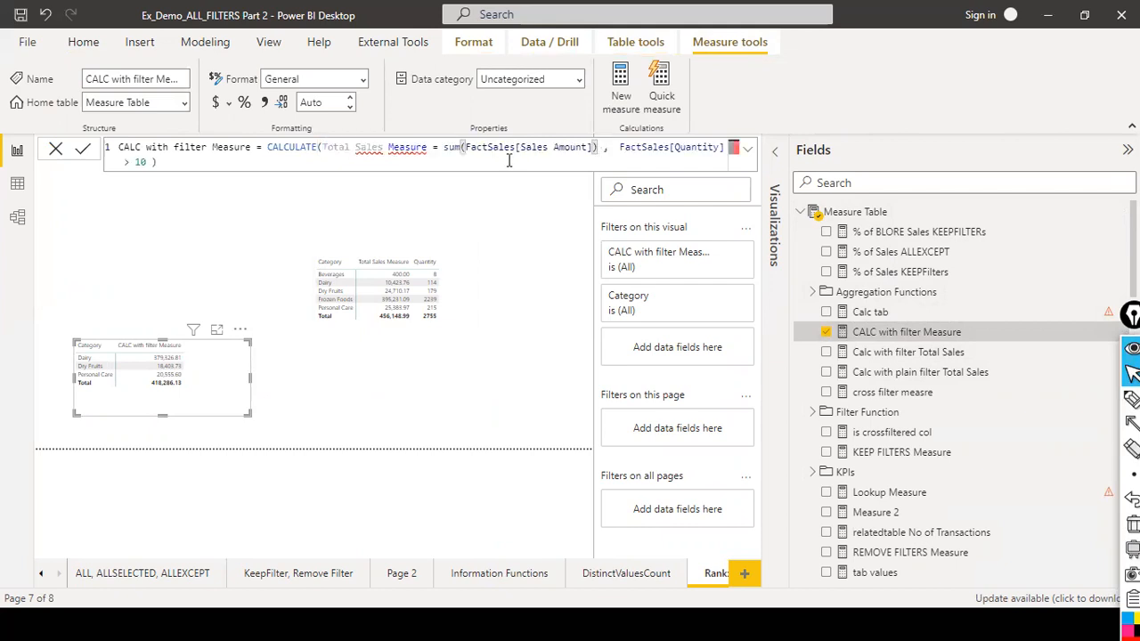
drag(428, 149, 597, 148)
key(BackSpace)
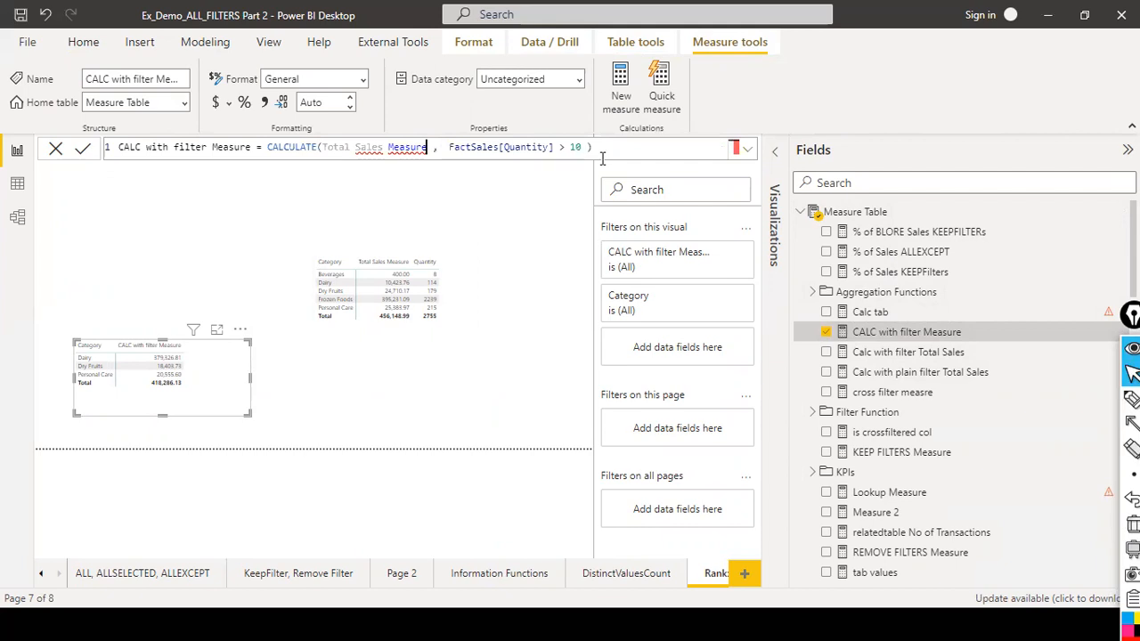
key(ctrl+Left)
key(ctrl+Left)
key(ctrl+Left)
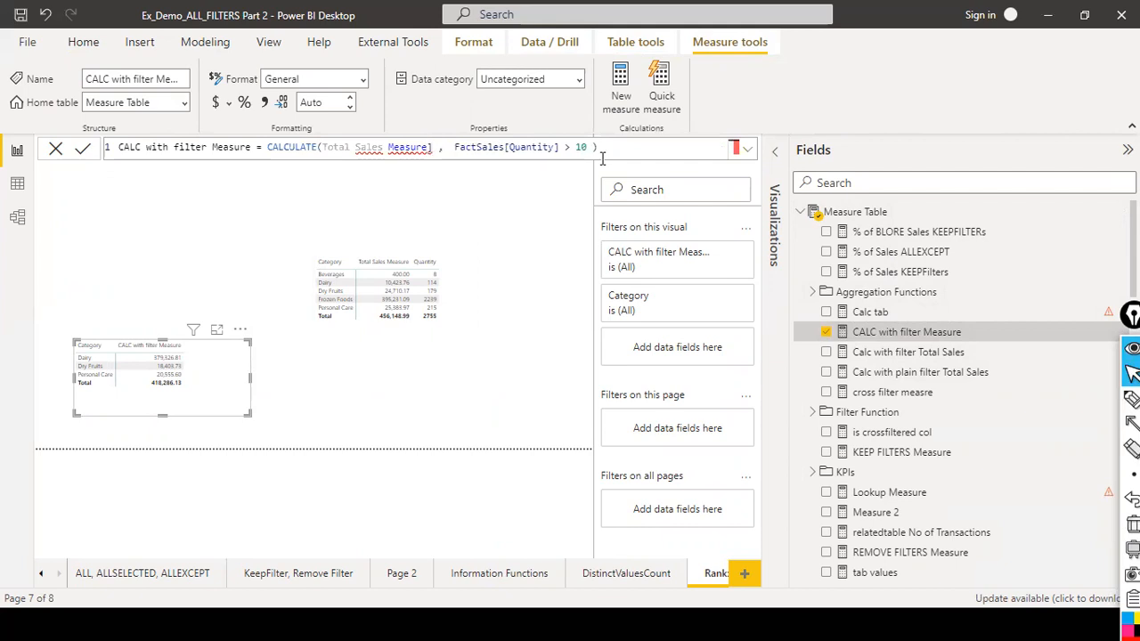
text([)
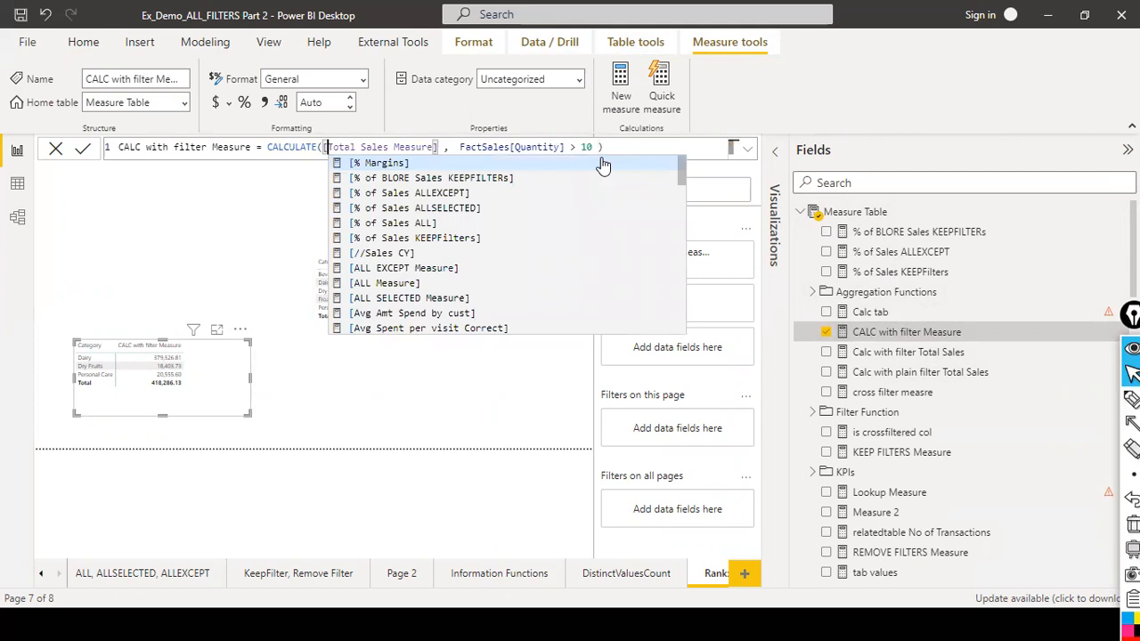
key(Escape)
key(Left)
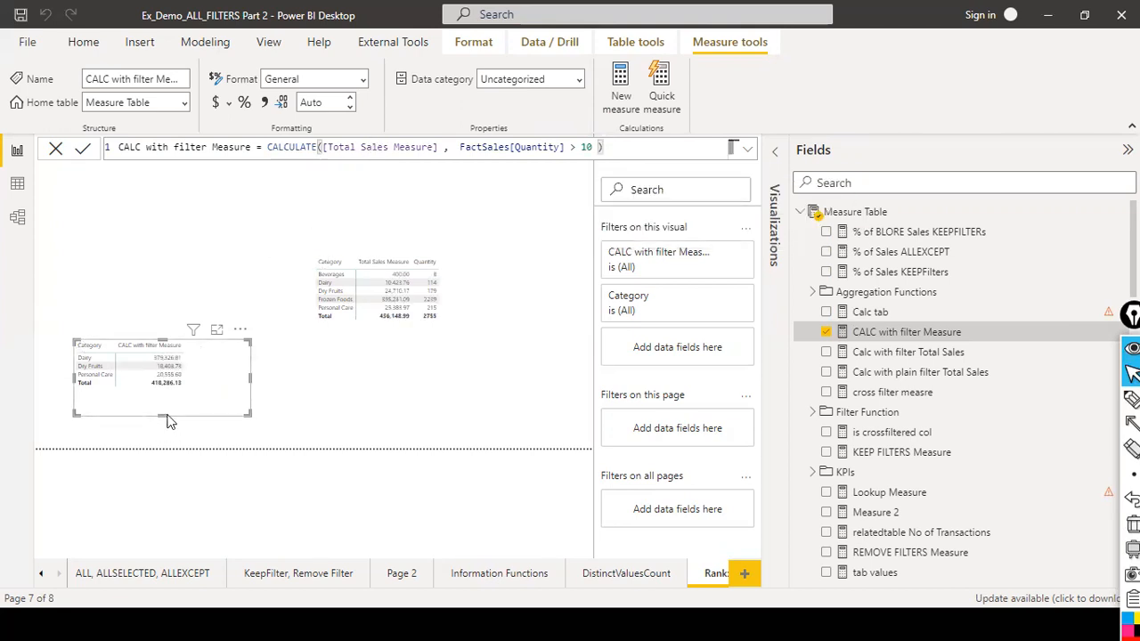
Extend the CALC with filter Measure matrix downward, check its value field options, and collapse the Filters and Visualizations panes.
drag(161, 415, 164, 452)
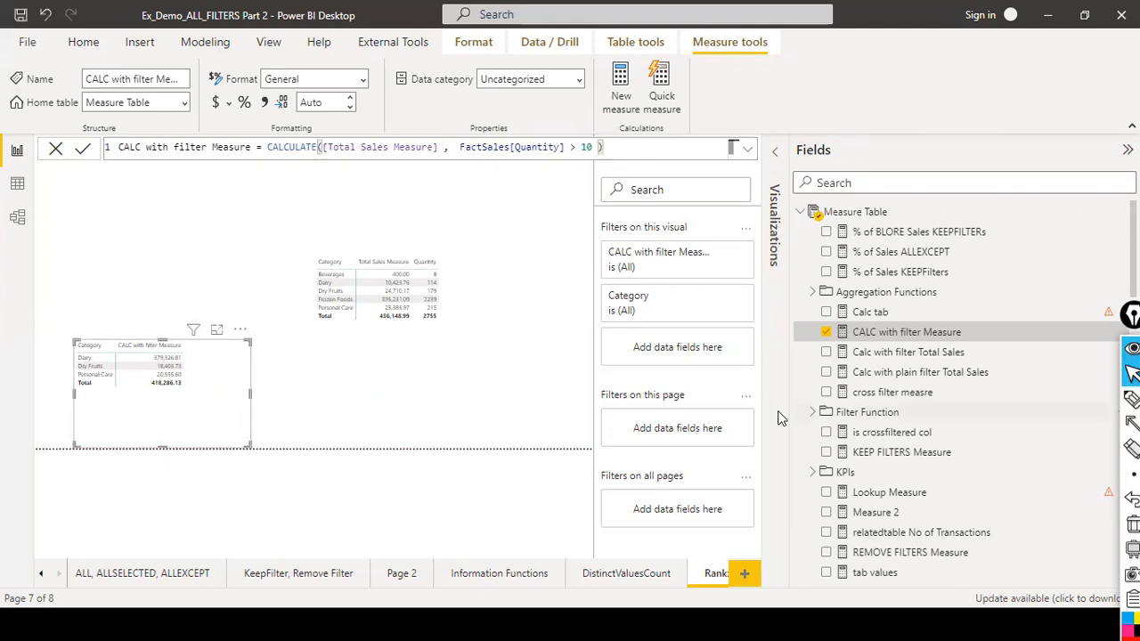
click(771, 157)
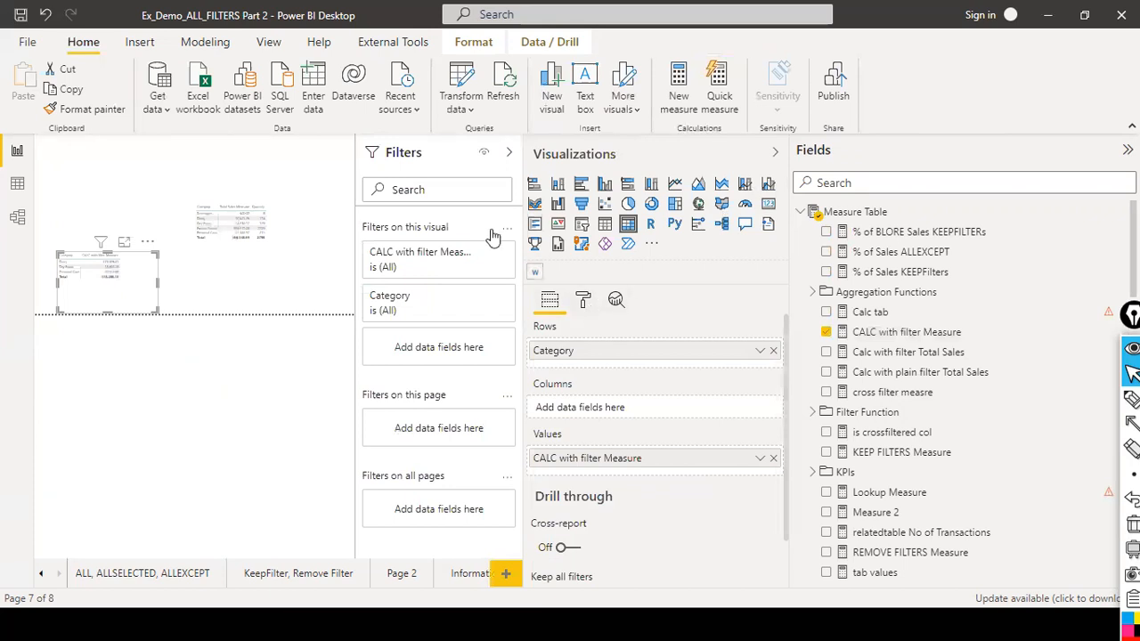
scroll(672, 422, down, 1)
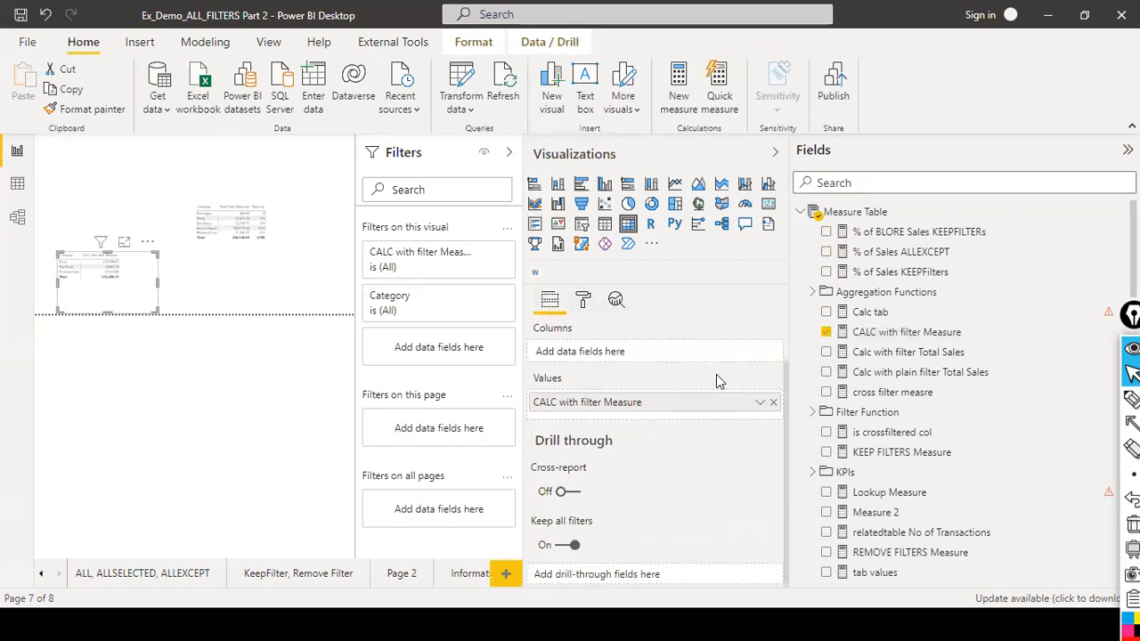
click(759, 402)
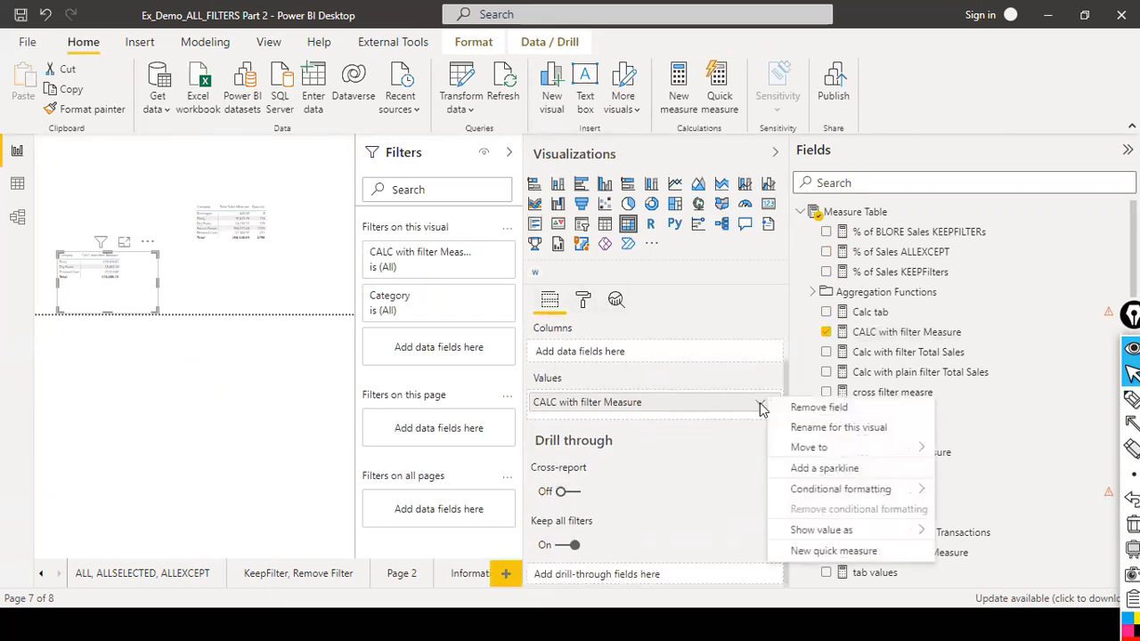
click(701, 409)
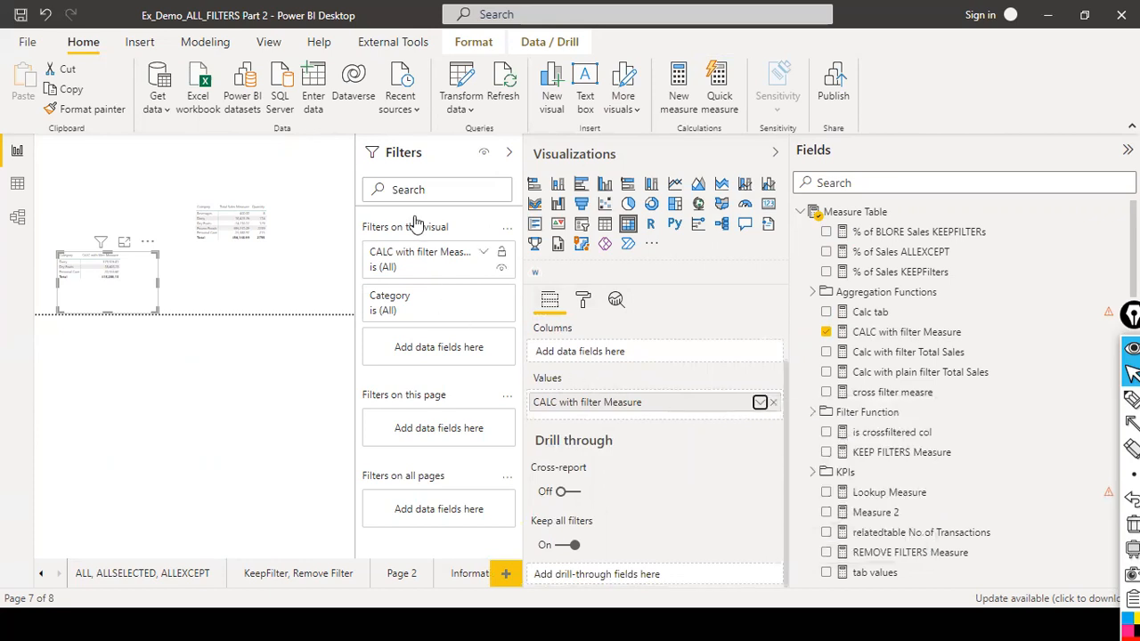
click(509, 154)
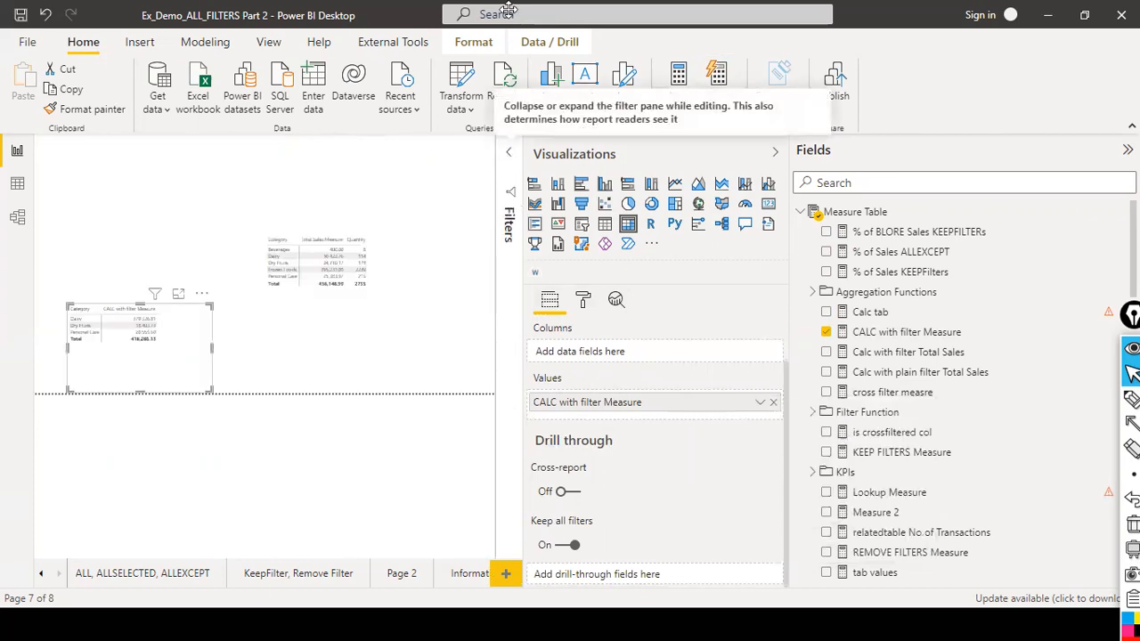
click(775, 153)
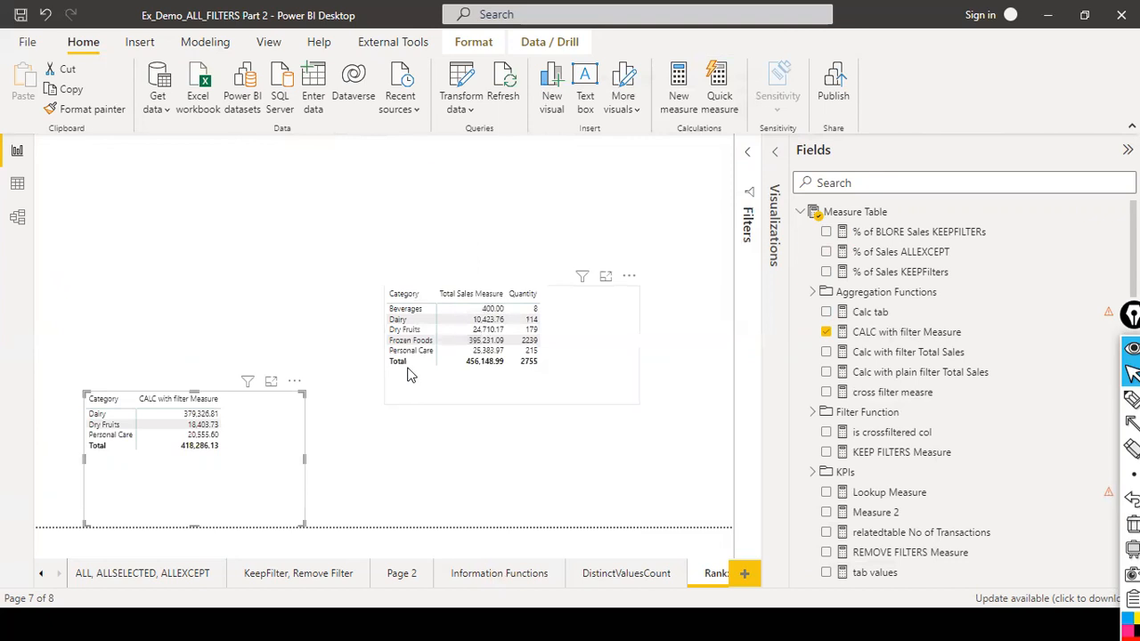
Move the Total Sales Measure matrix up and to the right on the report page.
drag(577, 364, 661, 252)
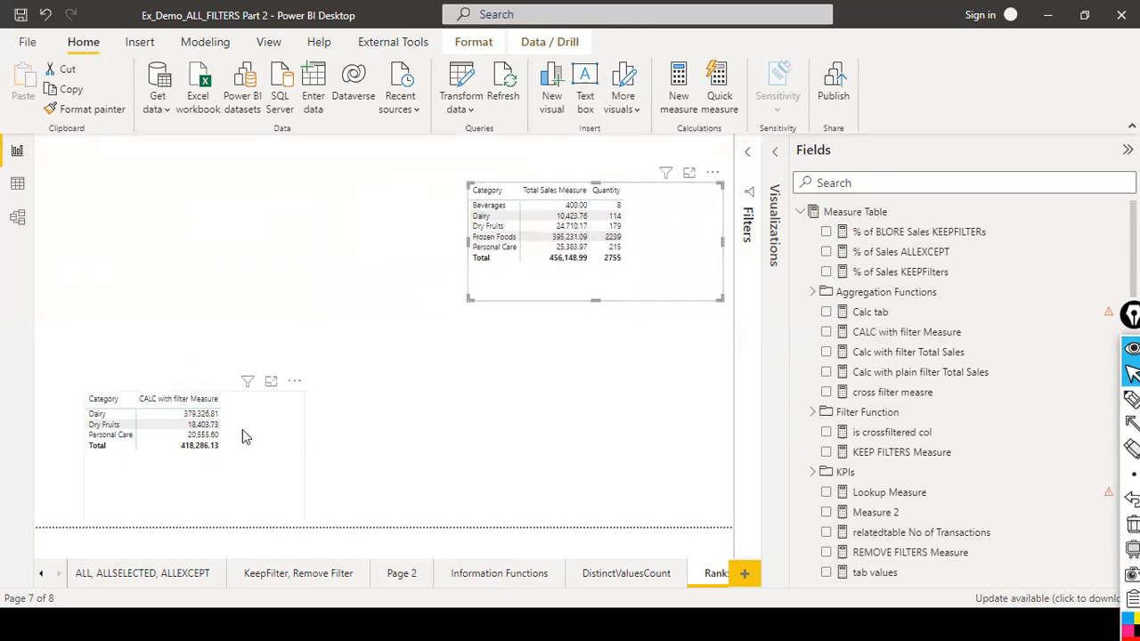
click(239, 457)
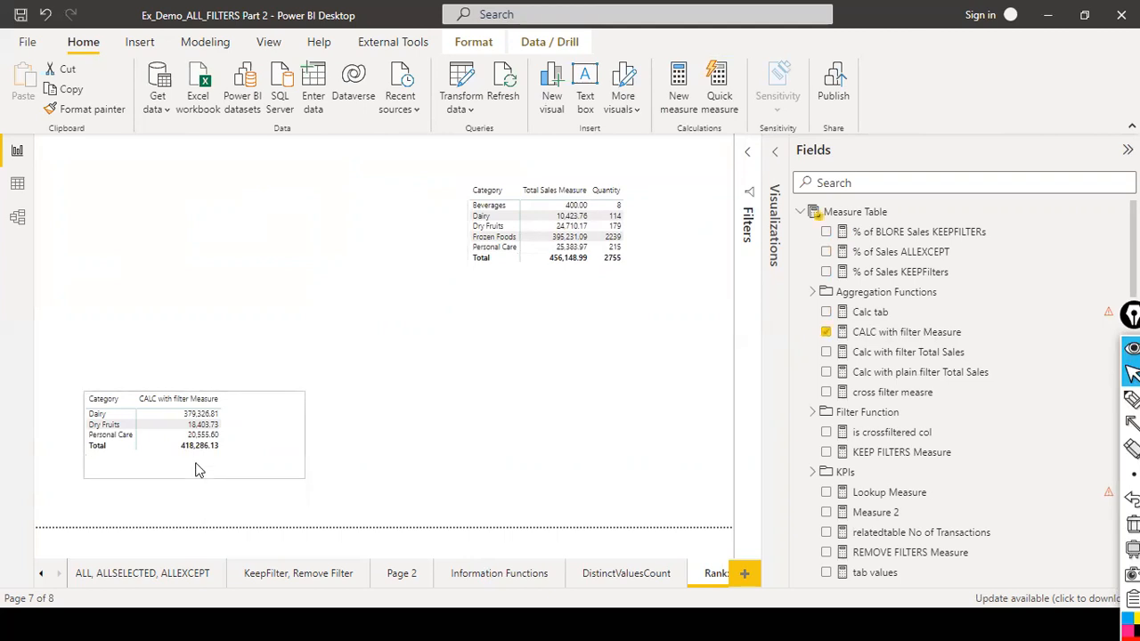
click(357, 445)
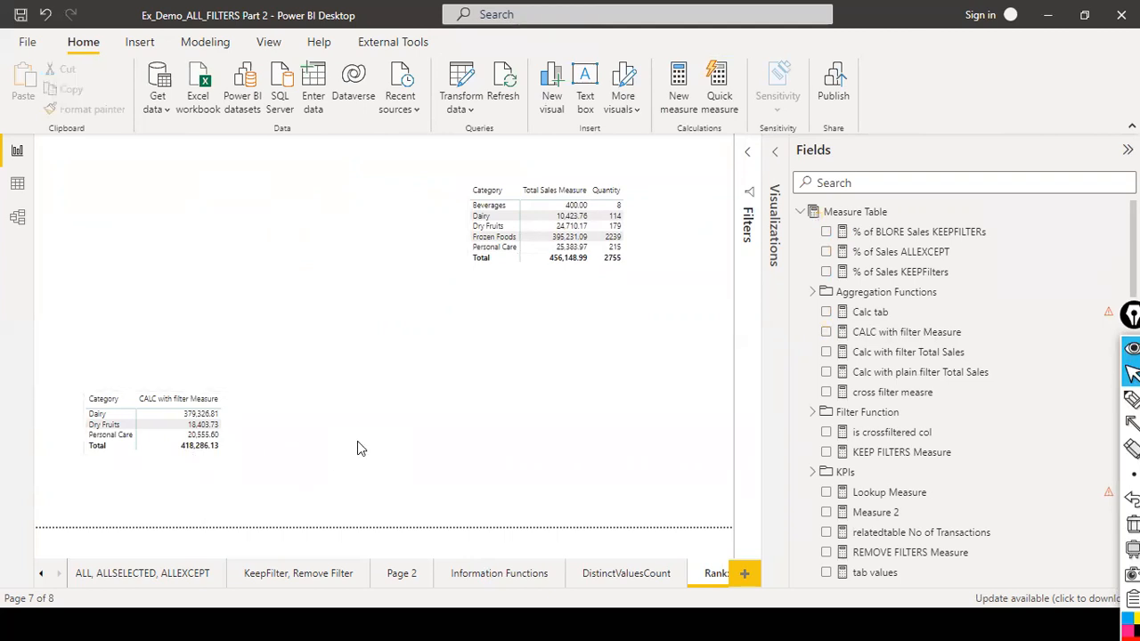
click(253, 460)
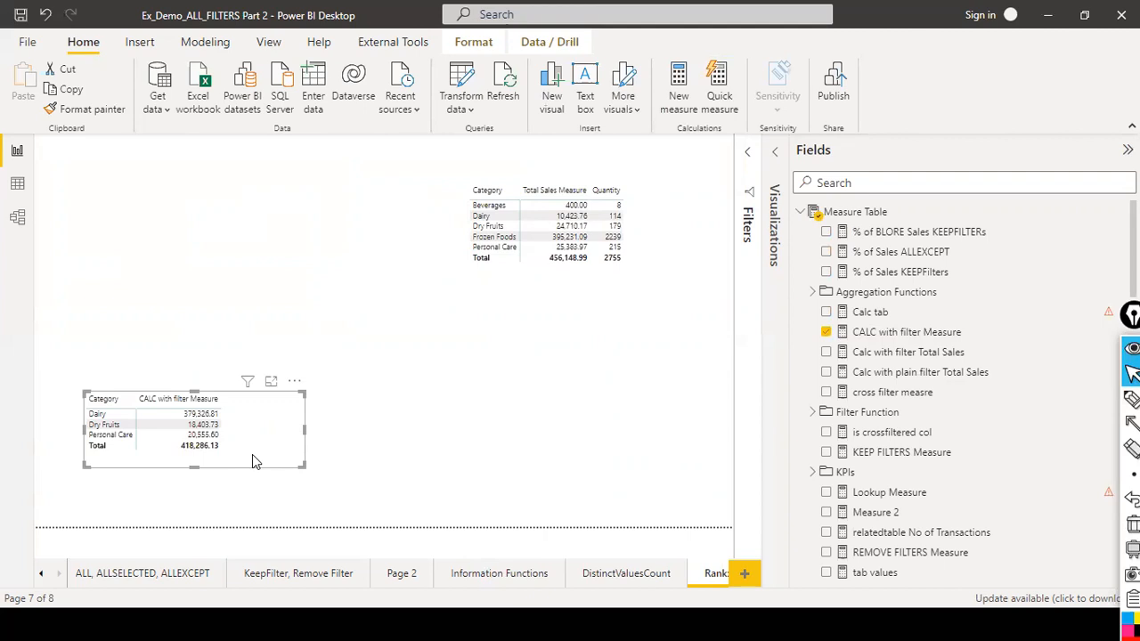
key(ctrl+shift+t)
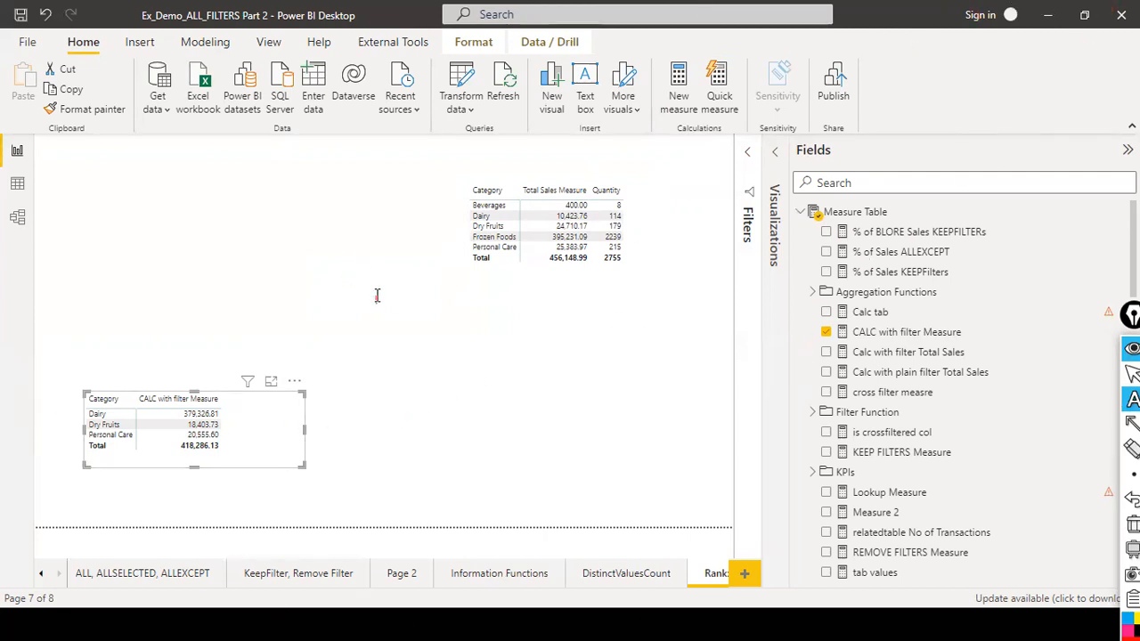
text(ALL)
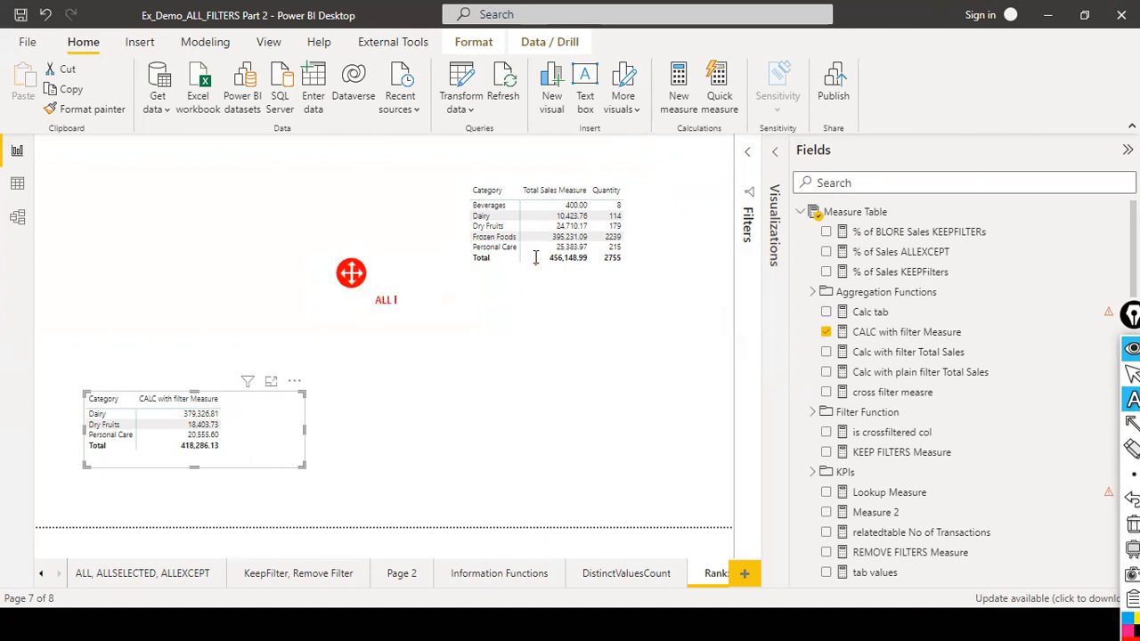
text(it returns)
text( all )
text(fitle)
key(BackSpace)
key(BackSpace)
key(BackSpace)
key(BackSpace)
text(of the rows in)
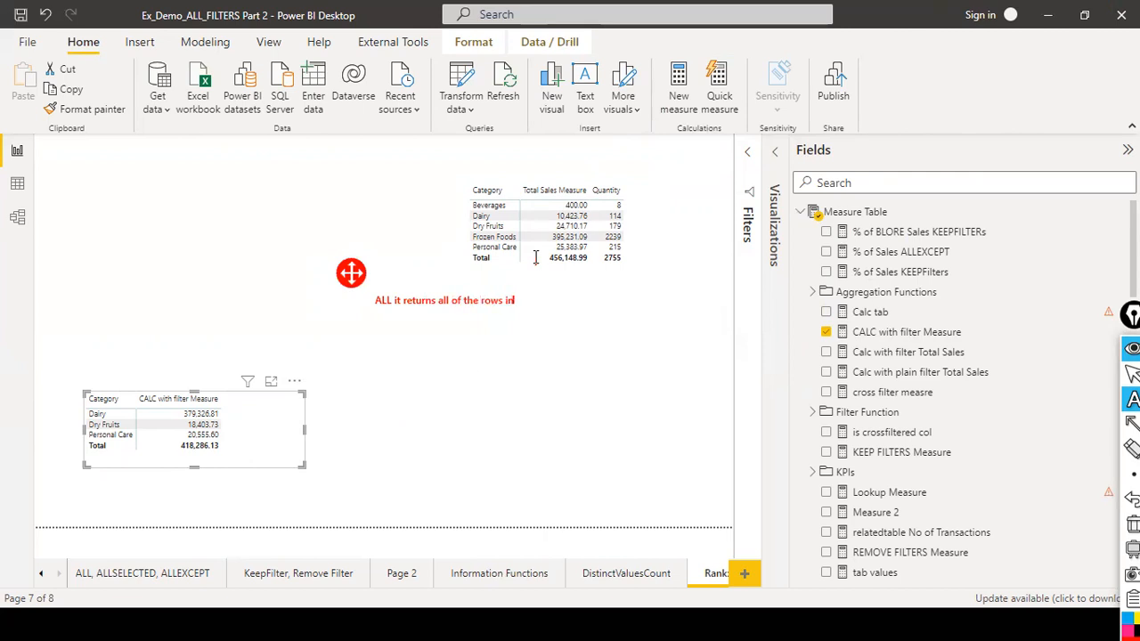
text( a table or all of the values )
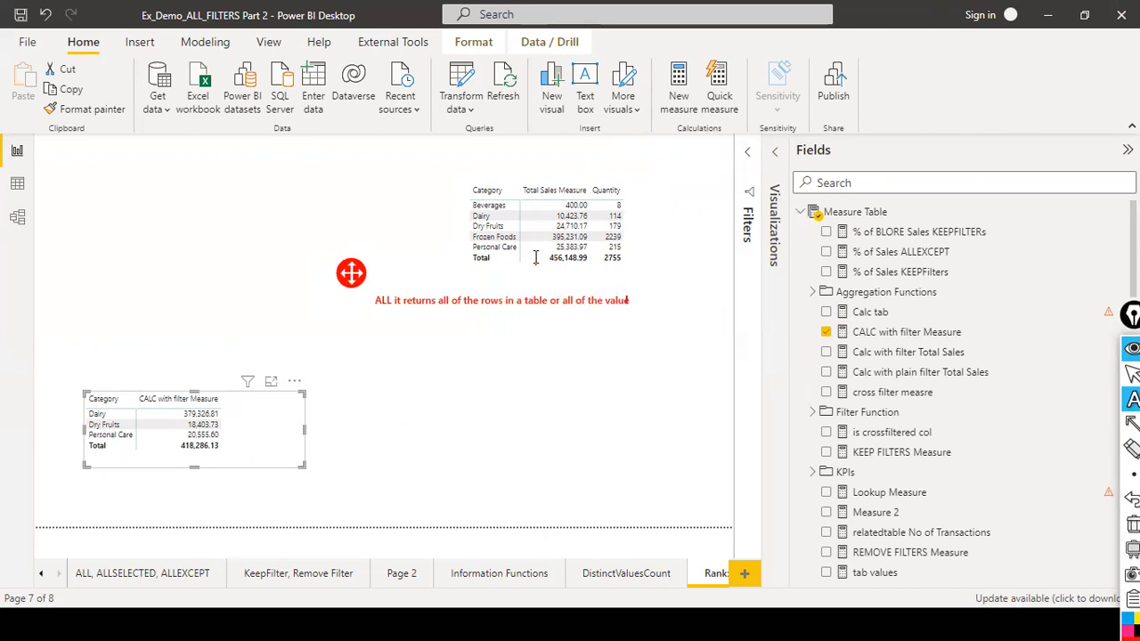
text(in a column it ignores)
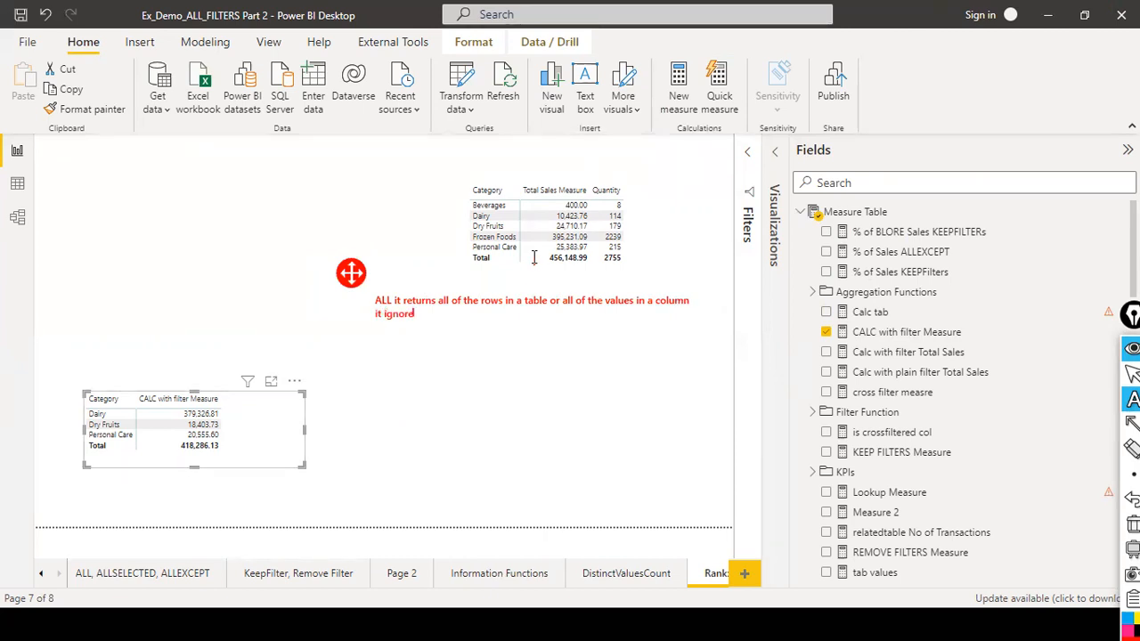
text( or clears any initial filter)
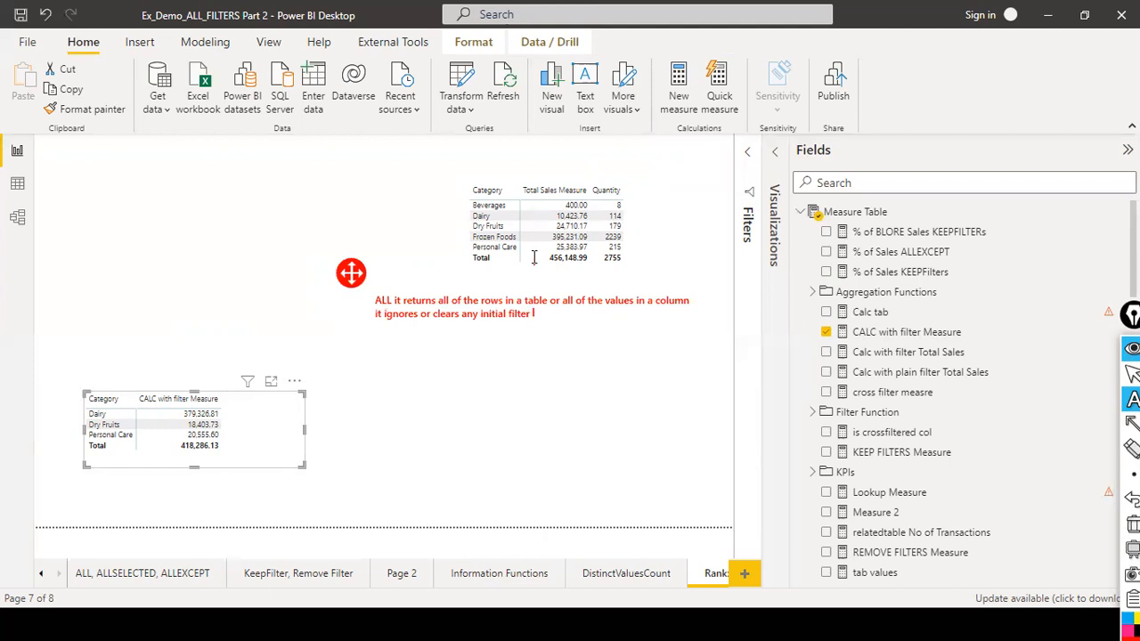
text(similar to filterALL is)
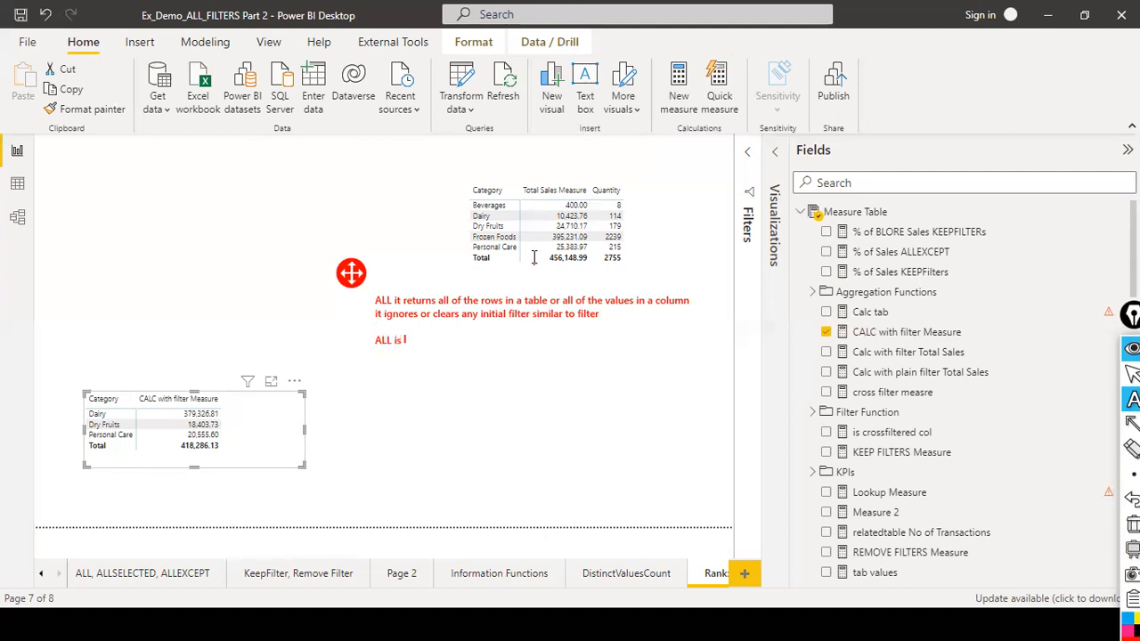
text( both b table filter and calcuate)
key(BackSpace)
key(BackSpace)
key(BackSpace)
text(late modified)
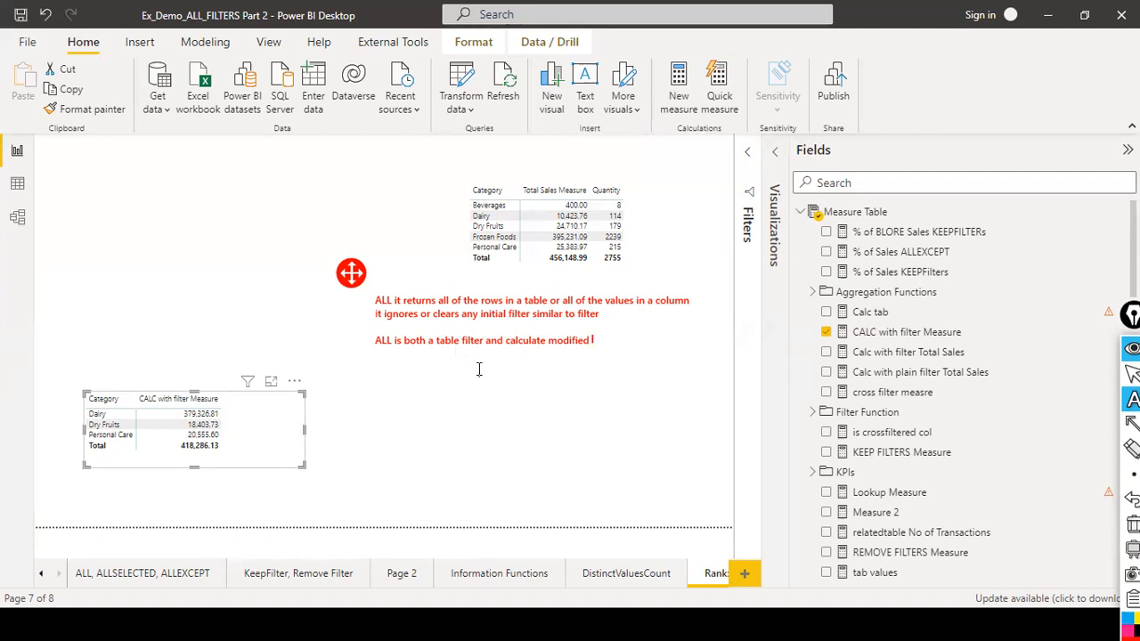
key(Escape)
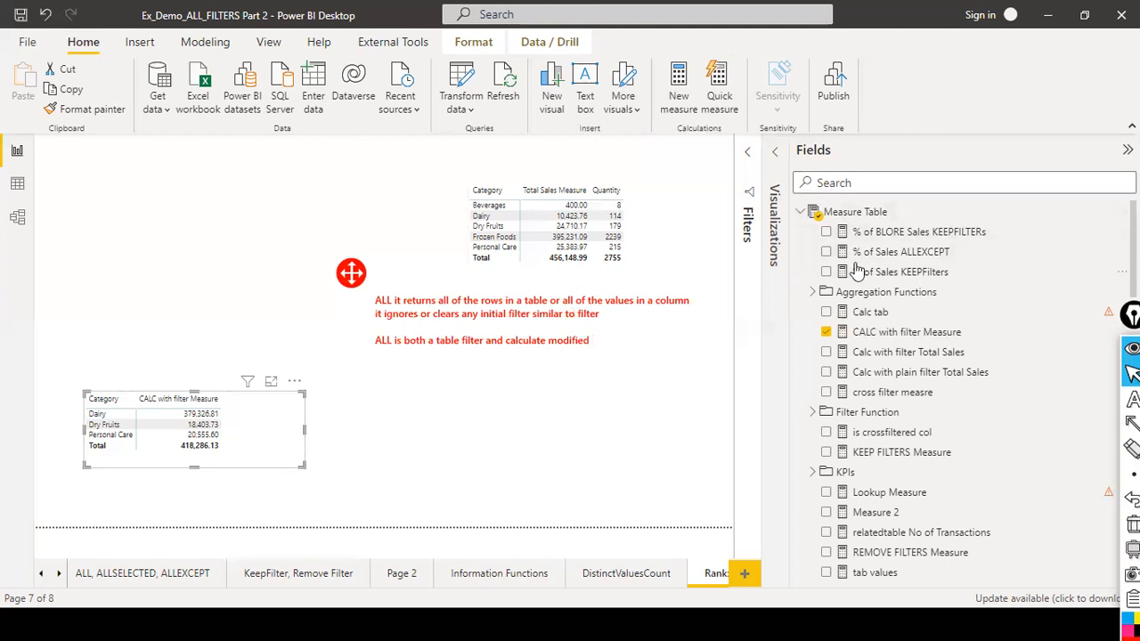
Switch to the ALL, ALLSELECTED, ALLEXCEPT report page.
scroll(855, 303, down, 5)
scroll(855, 308, up, 3)
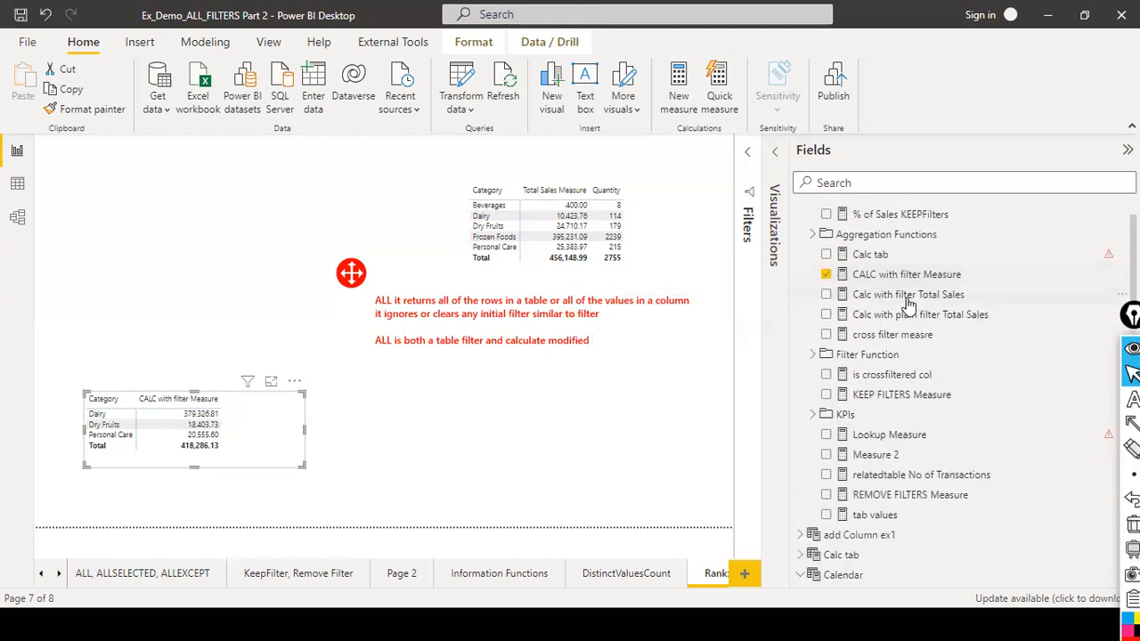
click(104, 577)
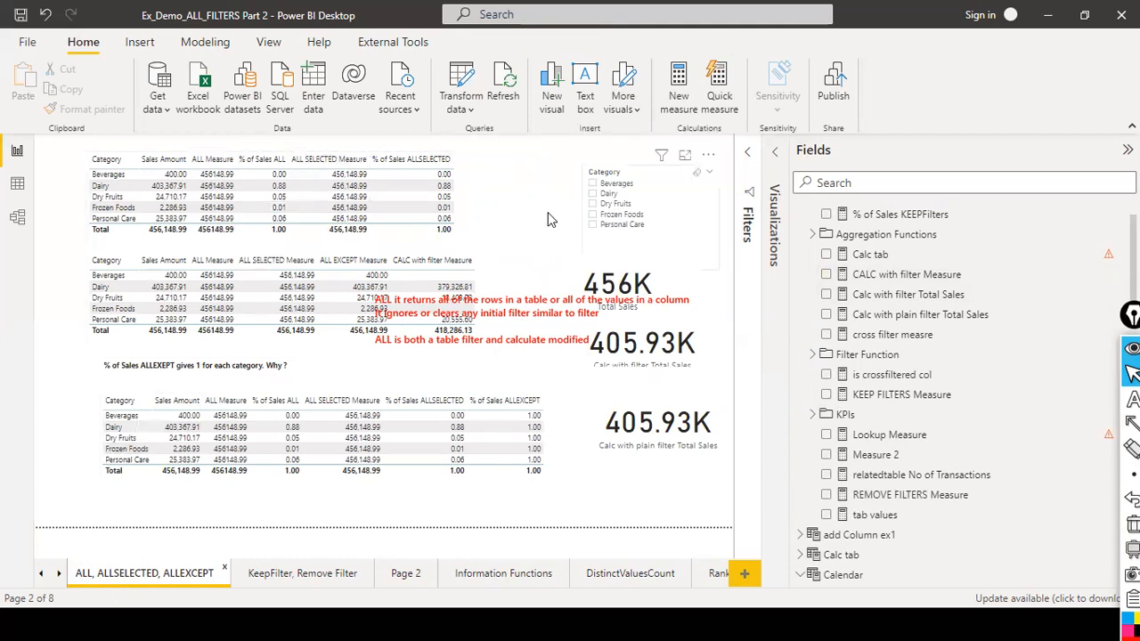
Cross-filter the page by selecting the Personal Care row in the top matrix, then clear that selection.
click(447, 219)
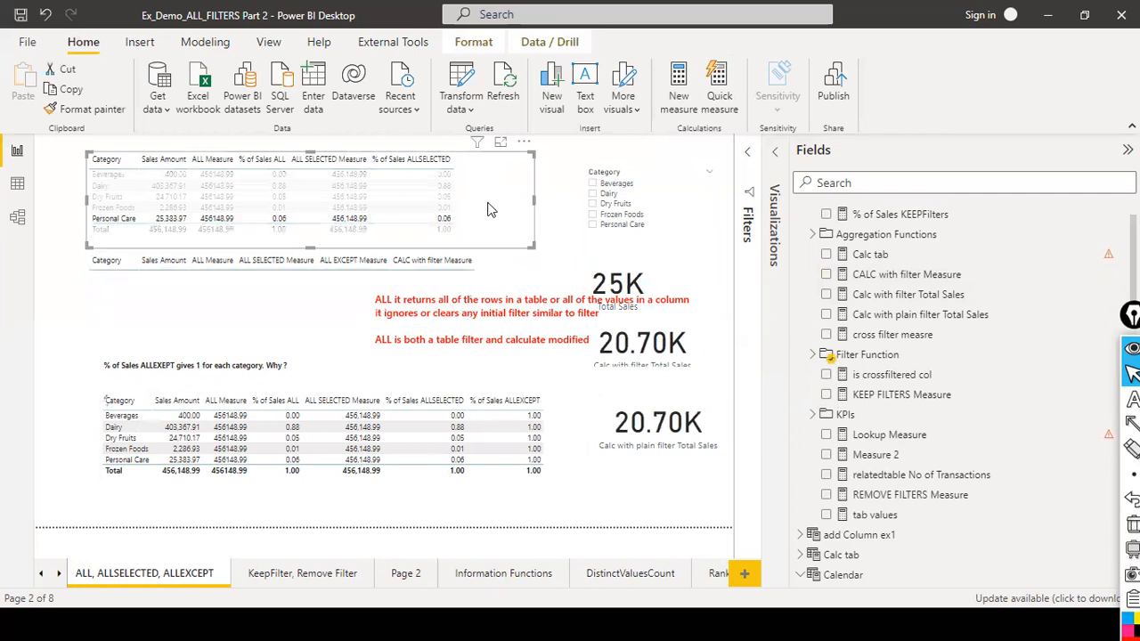
click(492, 208)
Browse the Measure Table, DimCategory and FactSales fields in the fields list.
scroll(909, 325, up, 1)
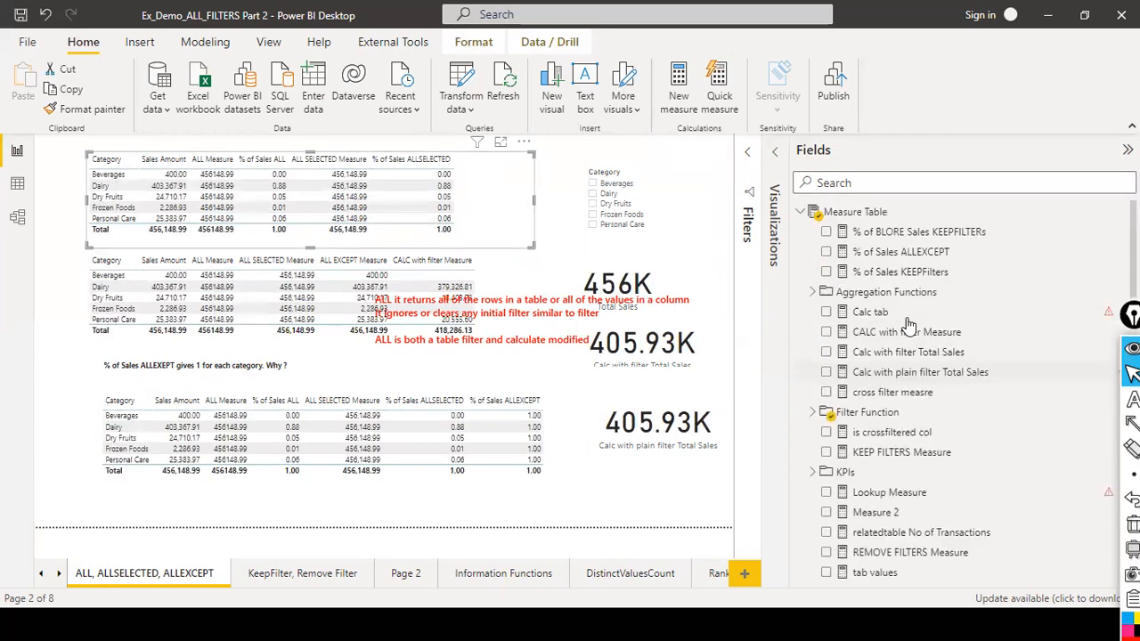
scroll(909, 325, down, 15)
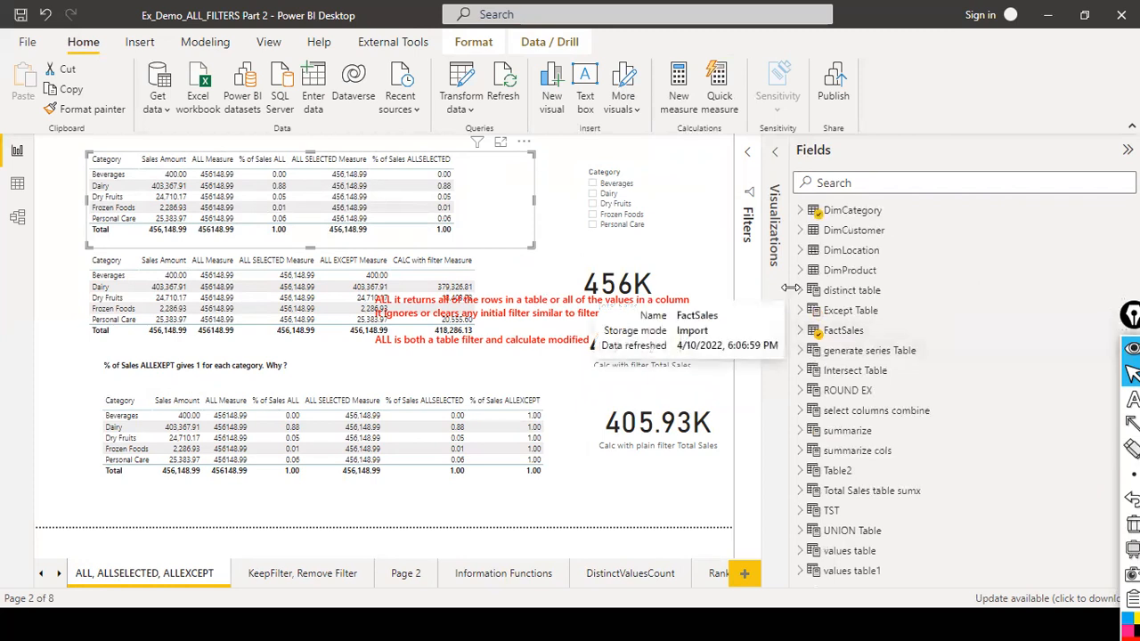
click(801, 212)
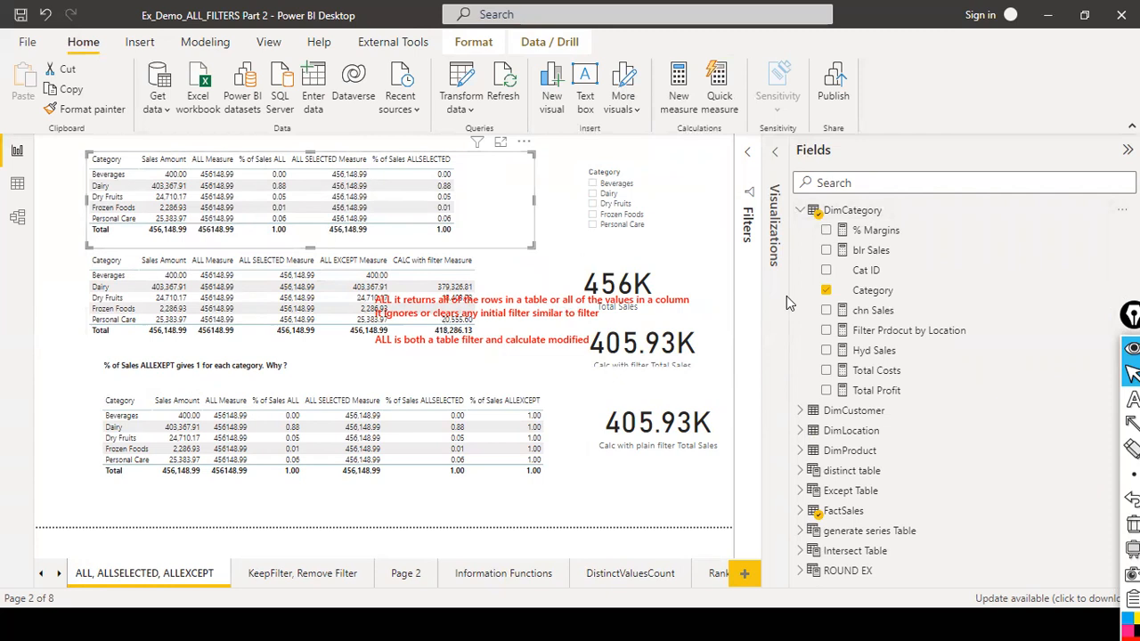
scroll(868, 331, down, 3)
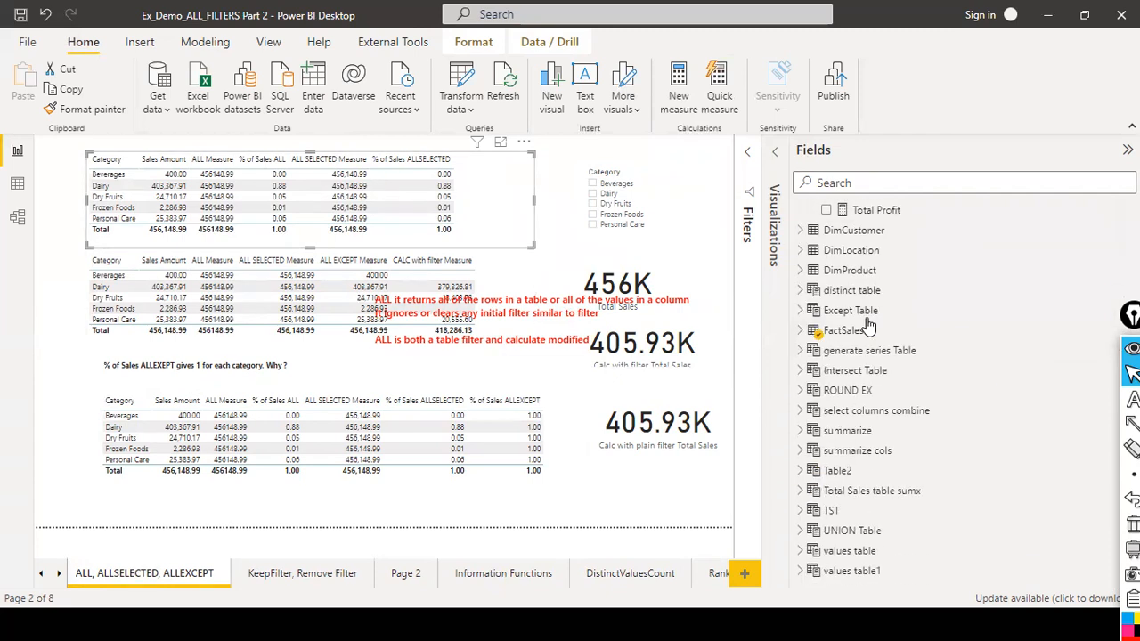
click(800, 331)
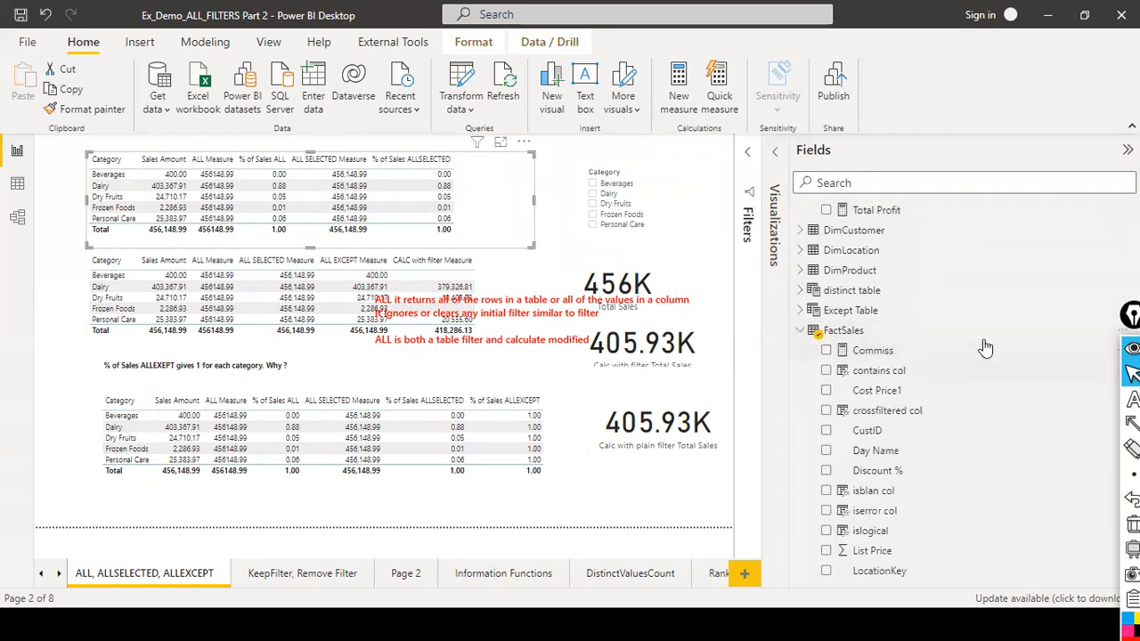
scroll(979, 352, down, 3)
scroll(971, 360, down, 3)
scroll(970, 360, up, 1)
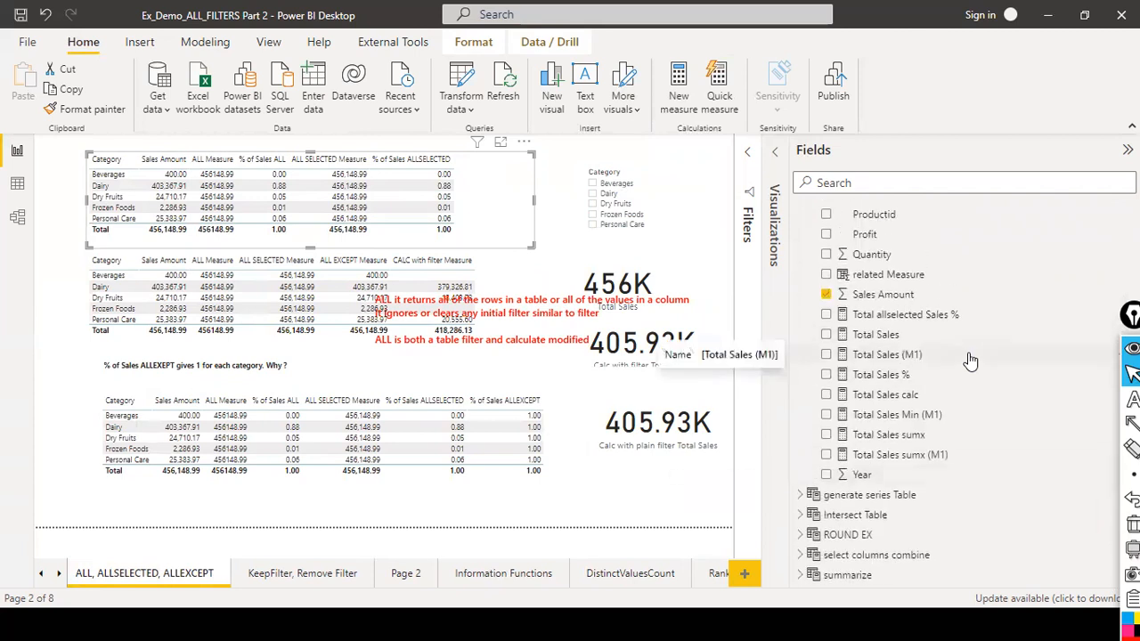
scroll(971, 361, up, 5)
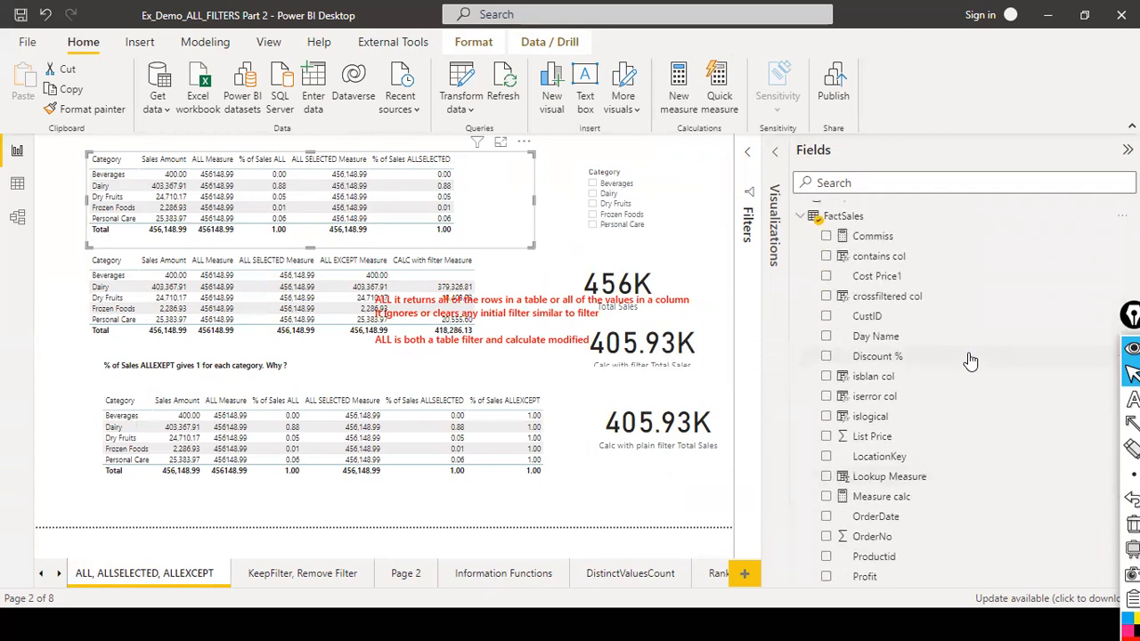
scroll(970, 361, down, 8)
scroll(970, 361, up, 3)
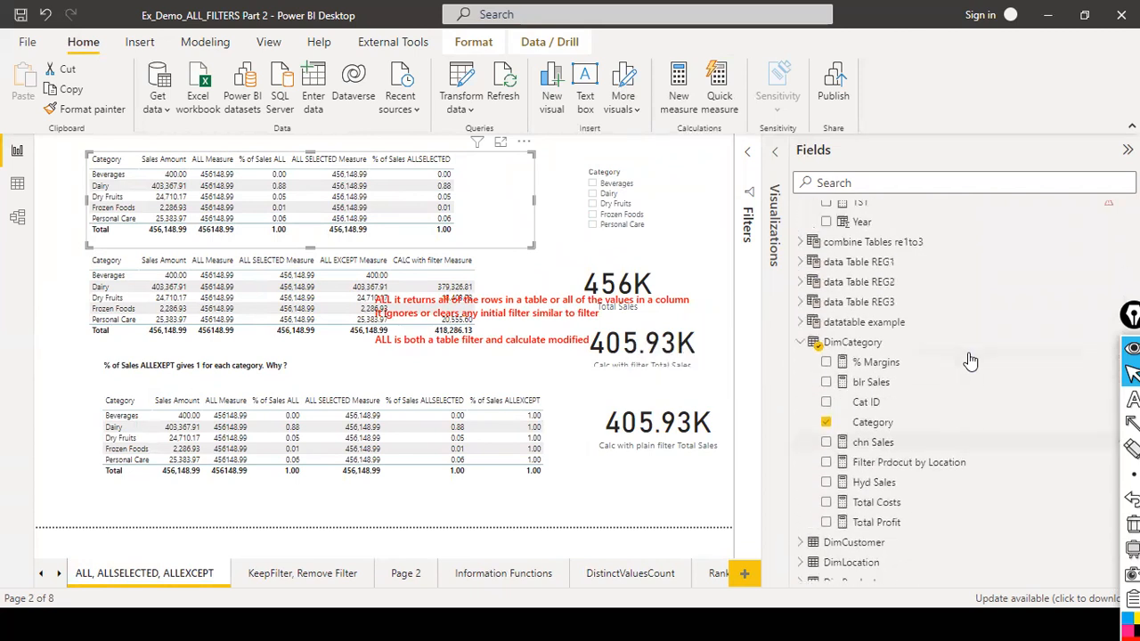
scroll(971, 361, up, 10)
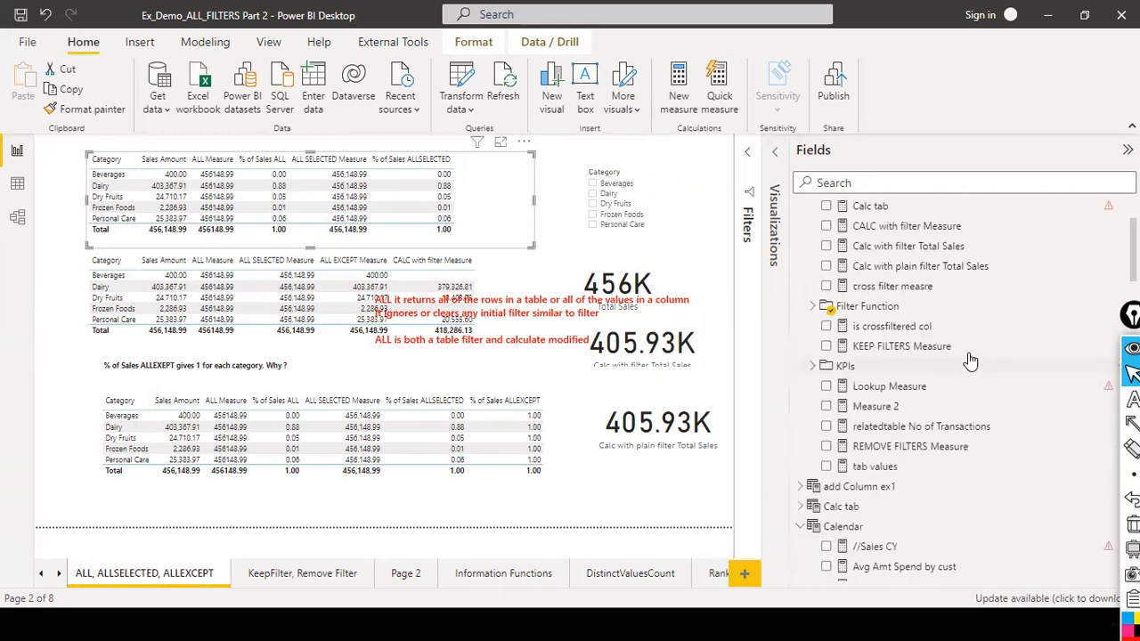
scroll(971, 360, up, 2)
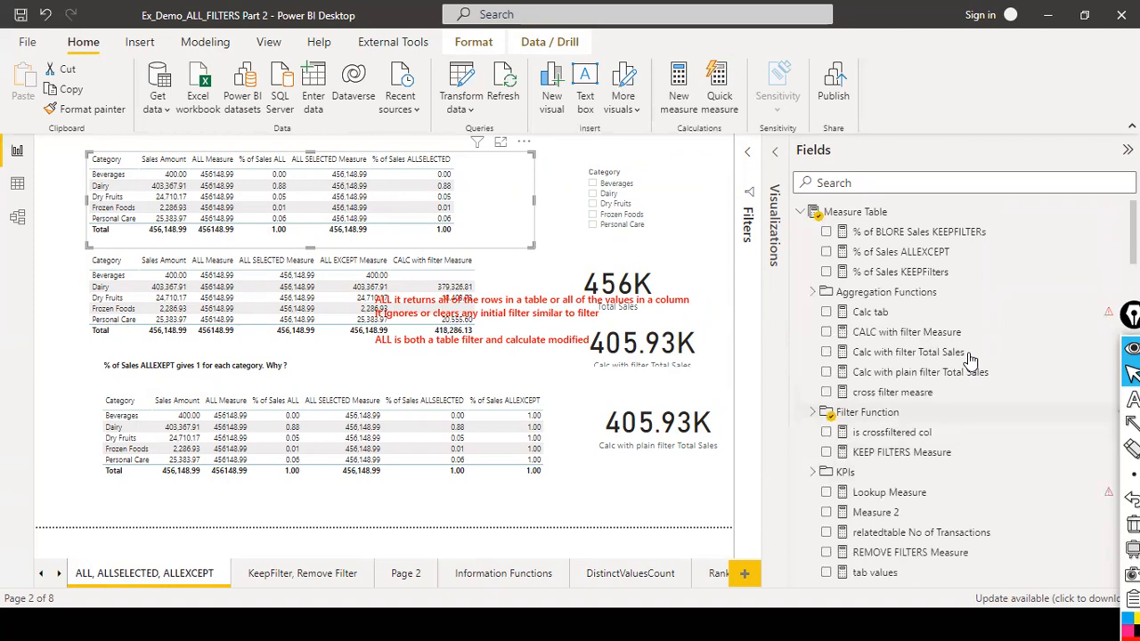
scroll(970, 361, down, 3)
scroll(971, 360, up, 3)
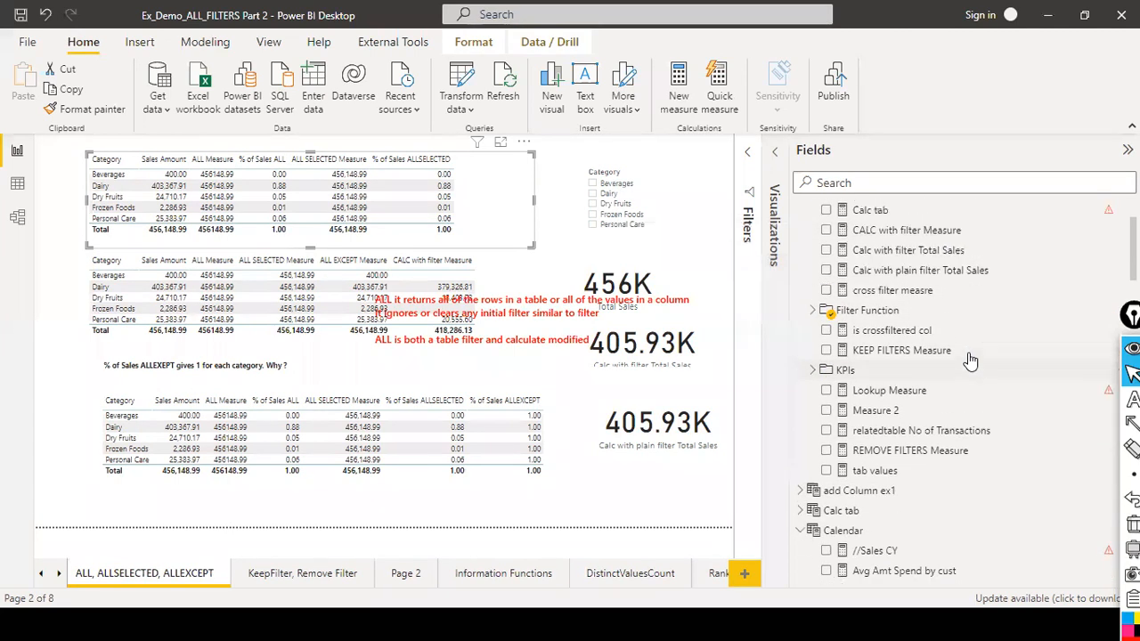
scroll(970, 360, down, 4)
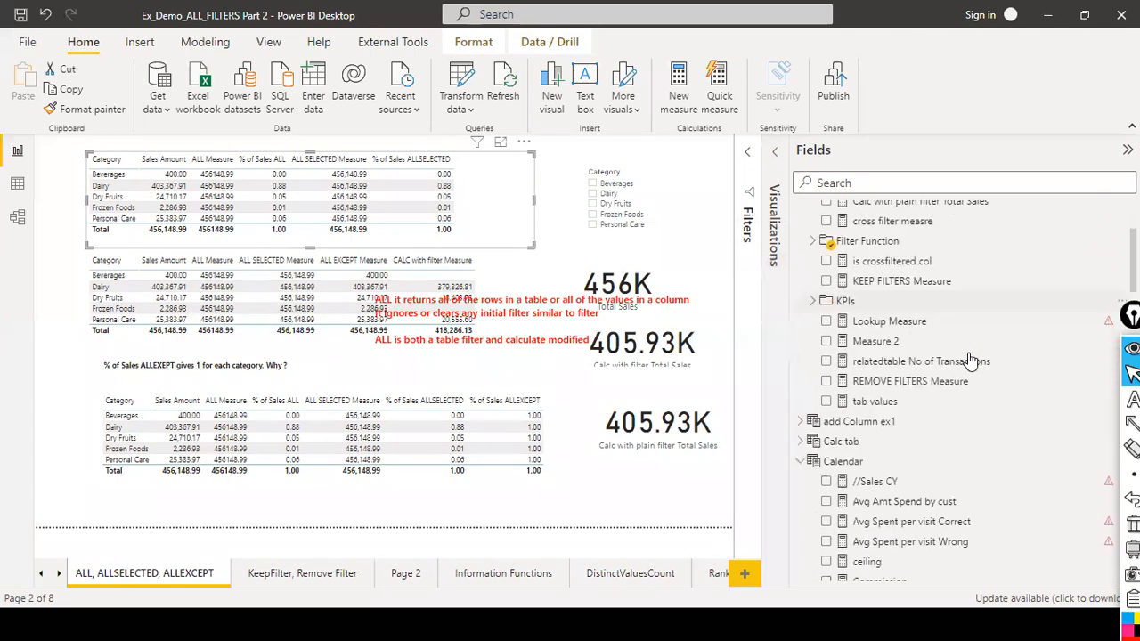
scroll(971, 361, down, 3)
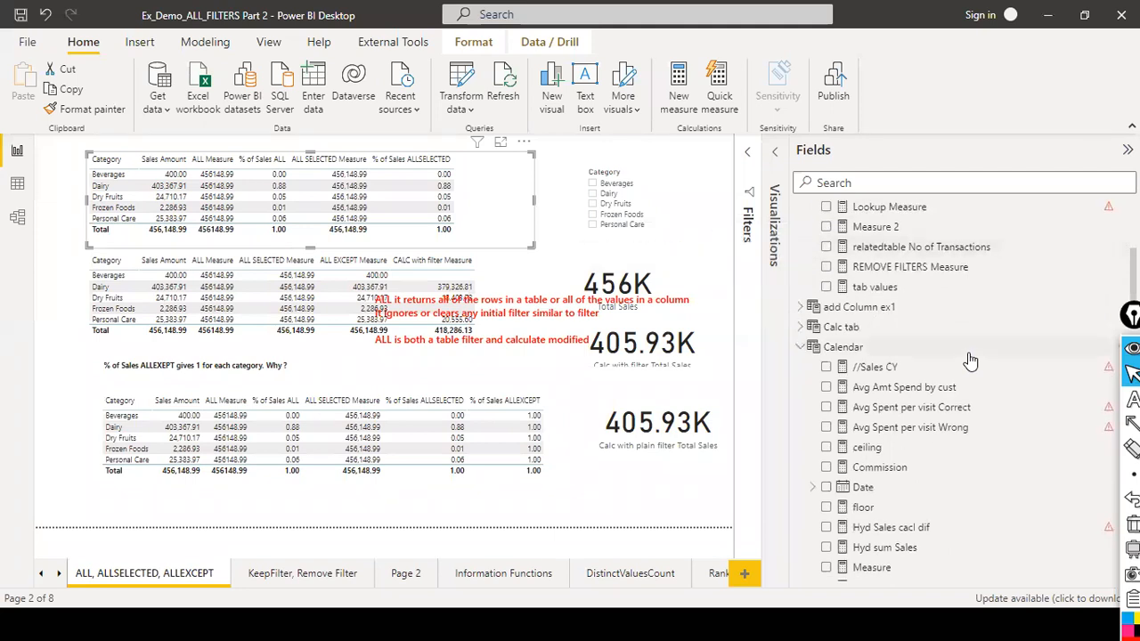
scroll(971, 361, up, 2)
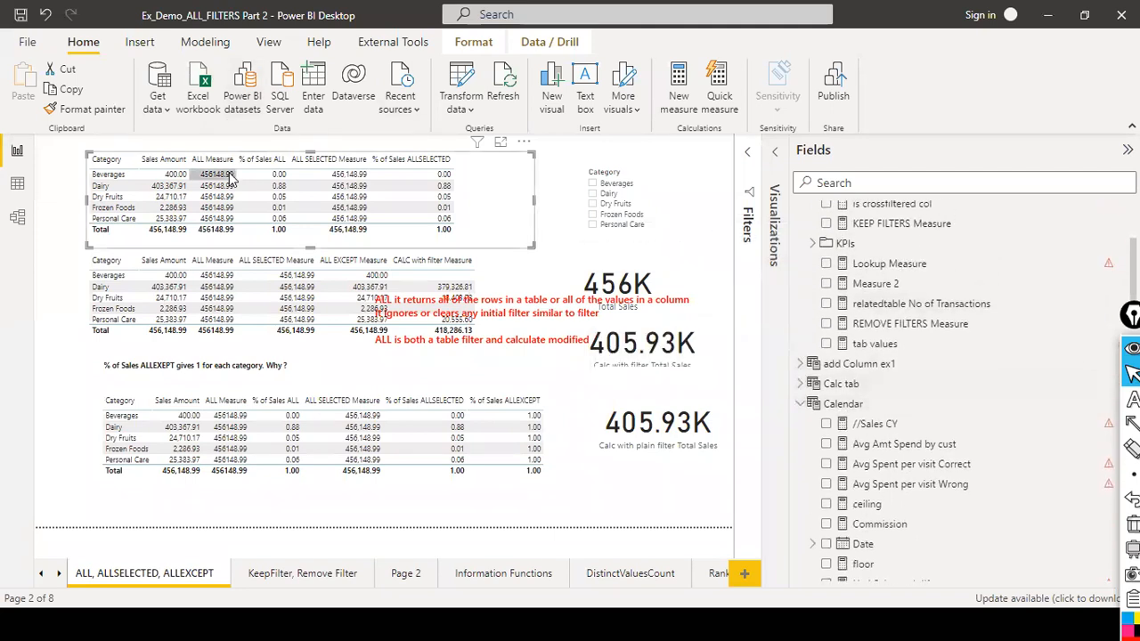
Cross-filter the page by the Dry Fruits row in the top matrix and open the Visualizations pane.
click(425, 207)
click(771, 187)
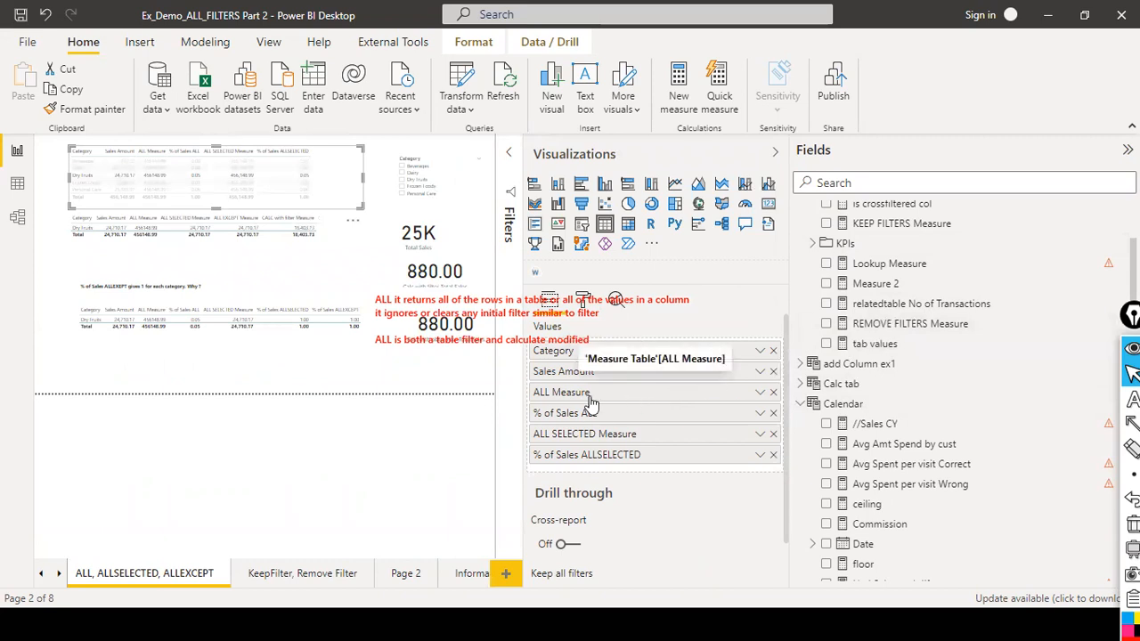
Inspect the formulas of the % of Sales ALLEXCEPT and % of BLORE Sales KEEPFILTERs measures.
scroll(960, 272, up, 3)
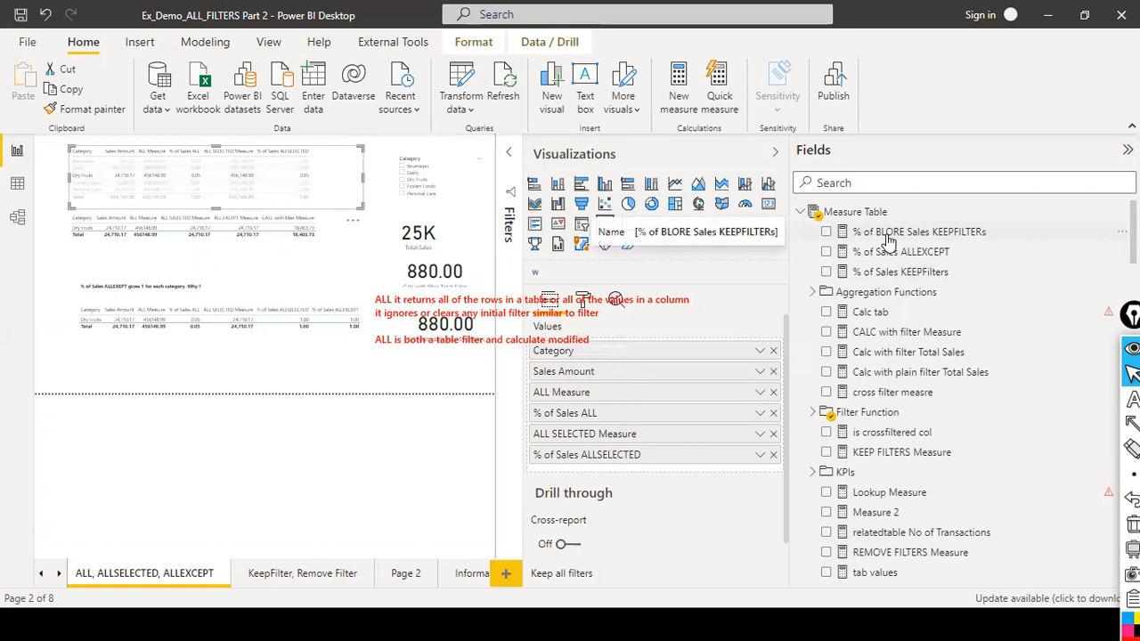
click(882, 252)
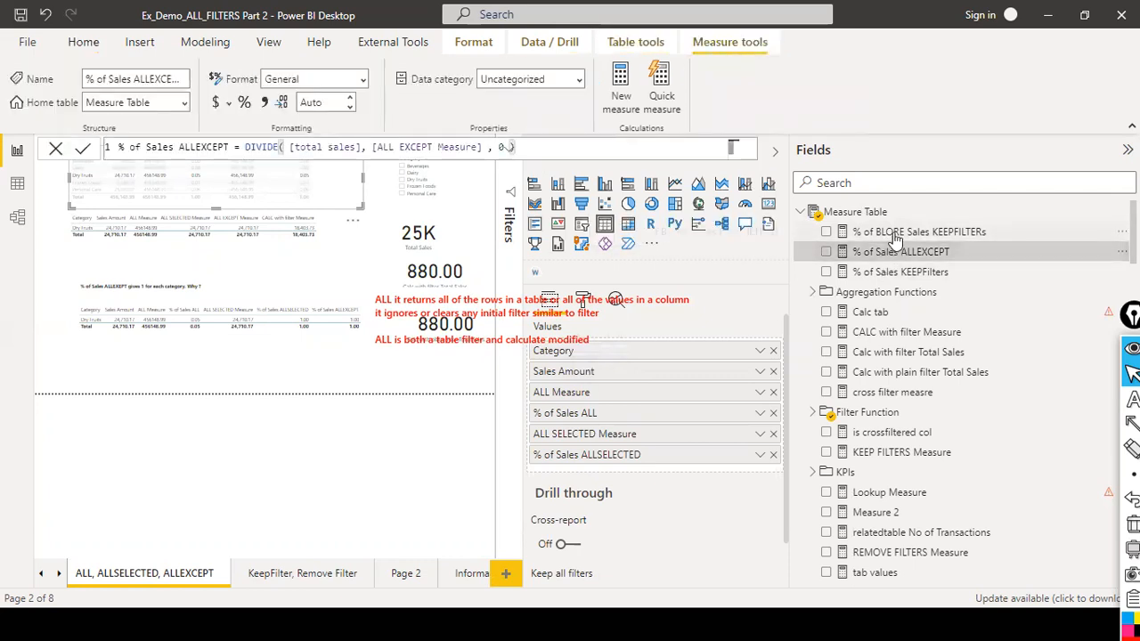
click(895, 233)
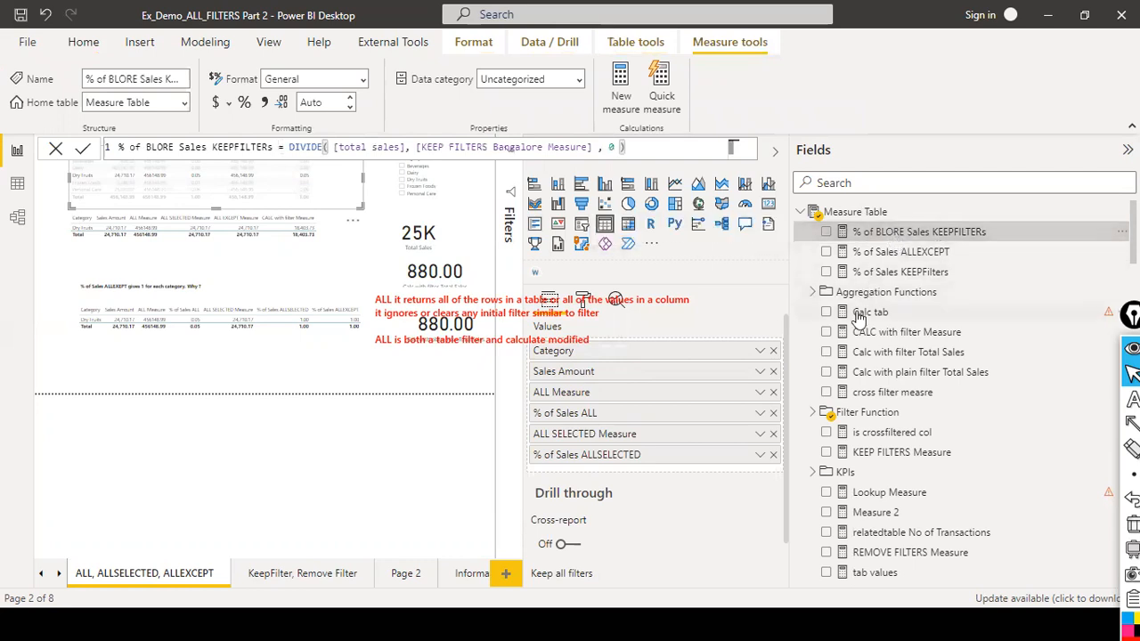
Search the fields for "all mea" and open the ALL Measure formula.
scroll(860, 326, down, 1)
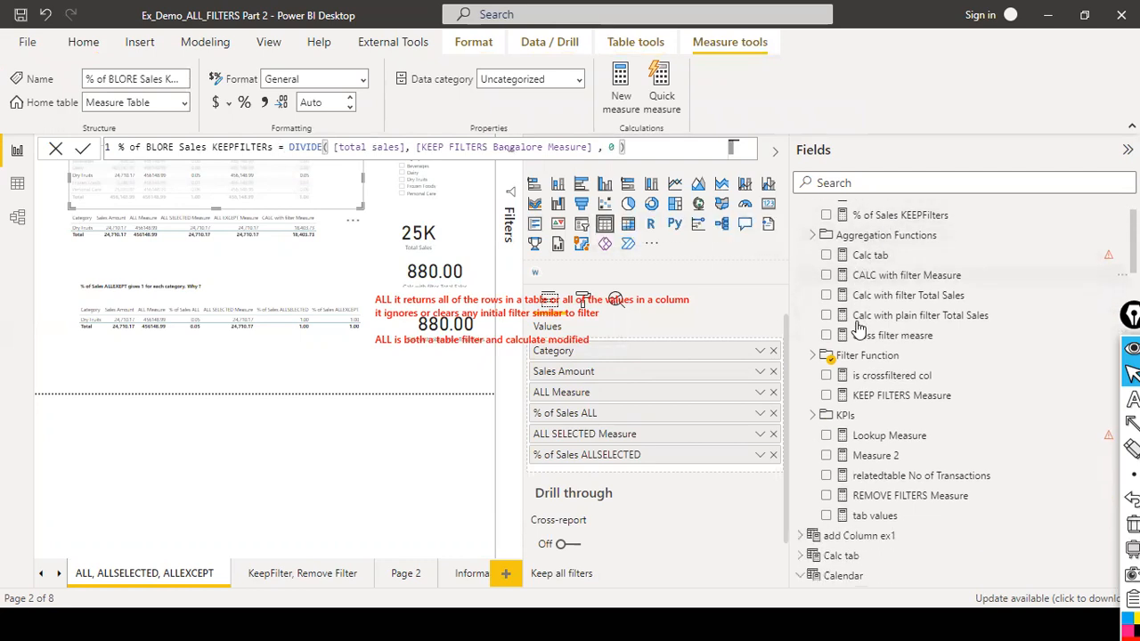
scroll(857, 329, down, 4)
scroll(904, 368, up, 2)
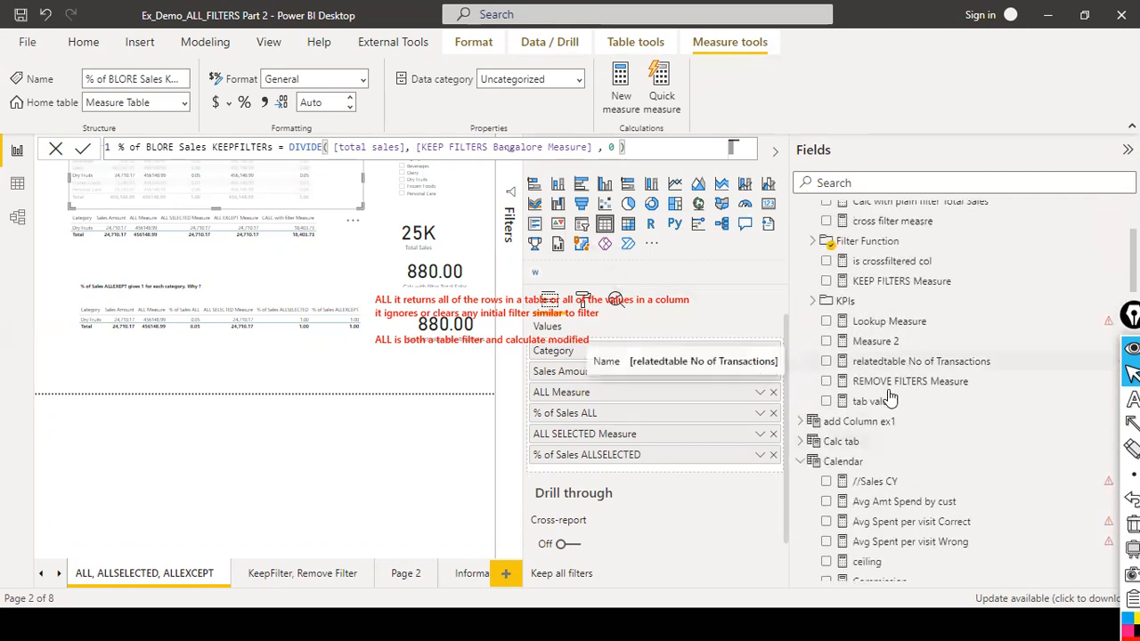
click(917, 183)
text(a)
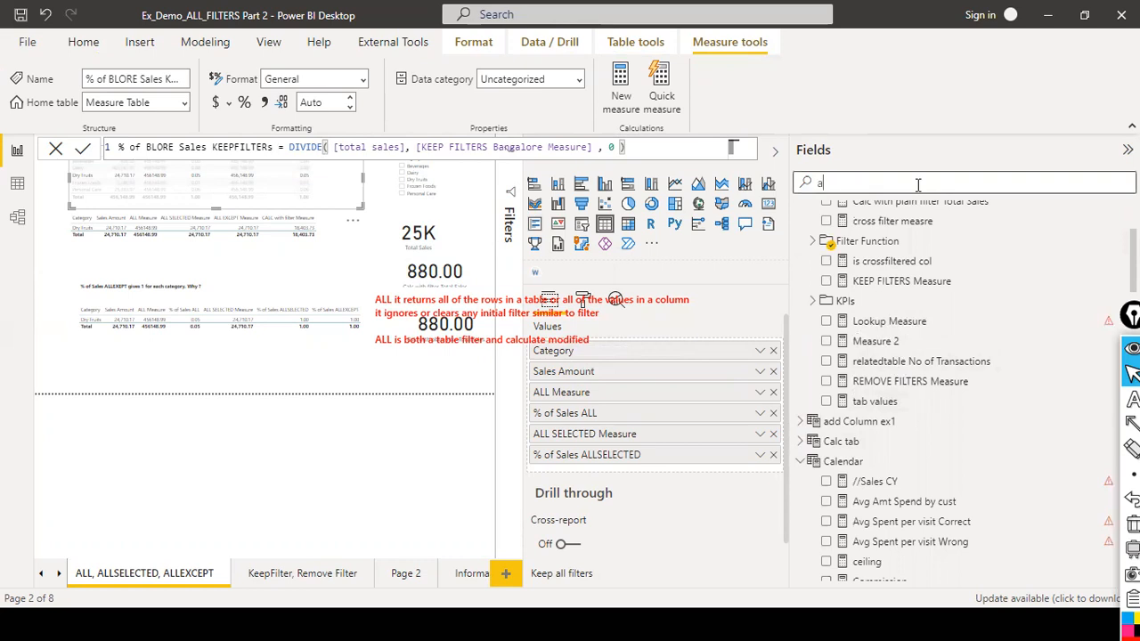
text(ll mea)
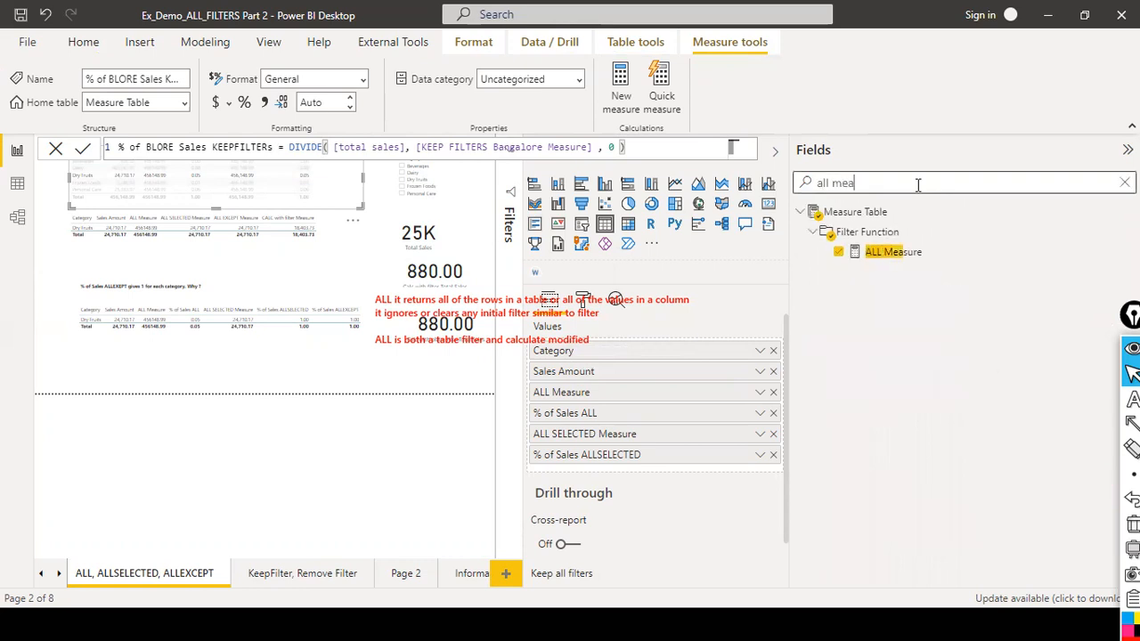
click(902, 253)
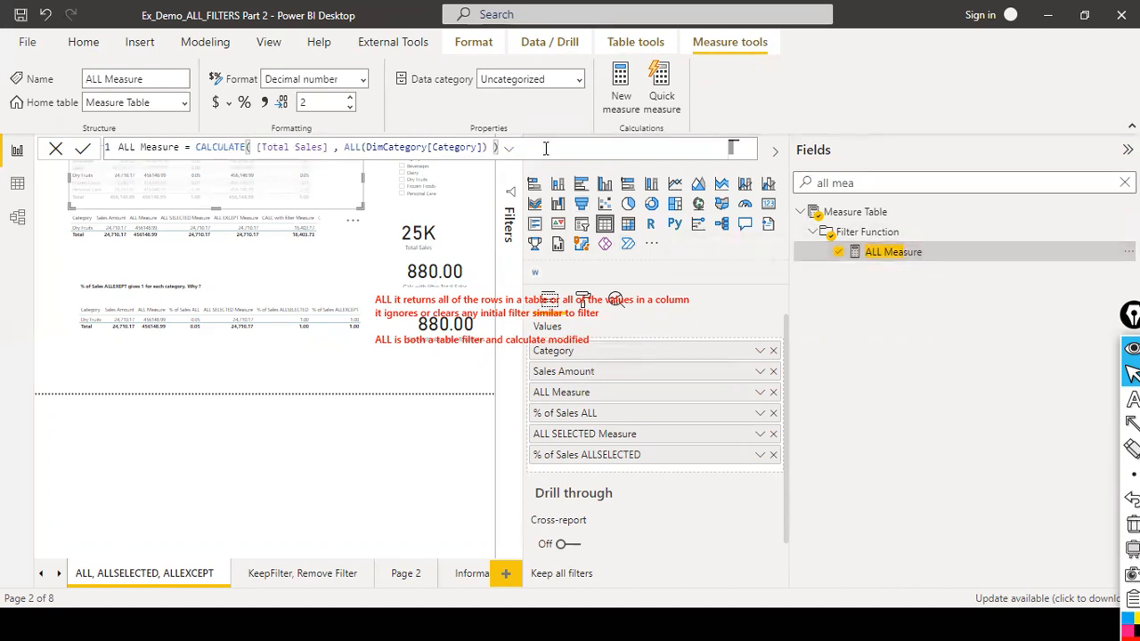
Highlight the [Total Sales] expression inside the ALL Measure formula.
click(253, 149)
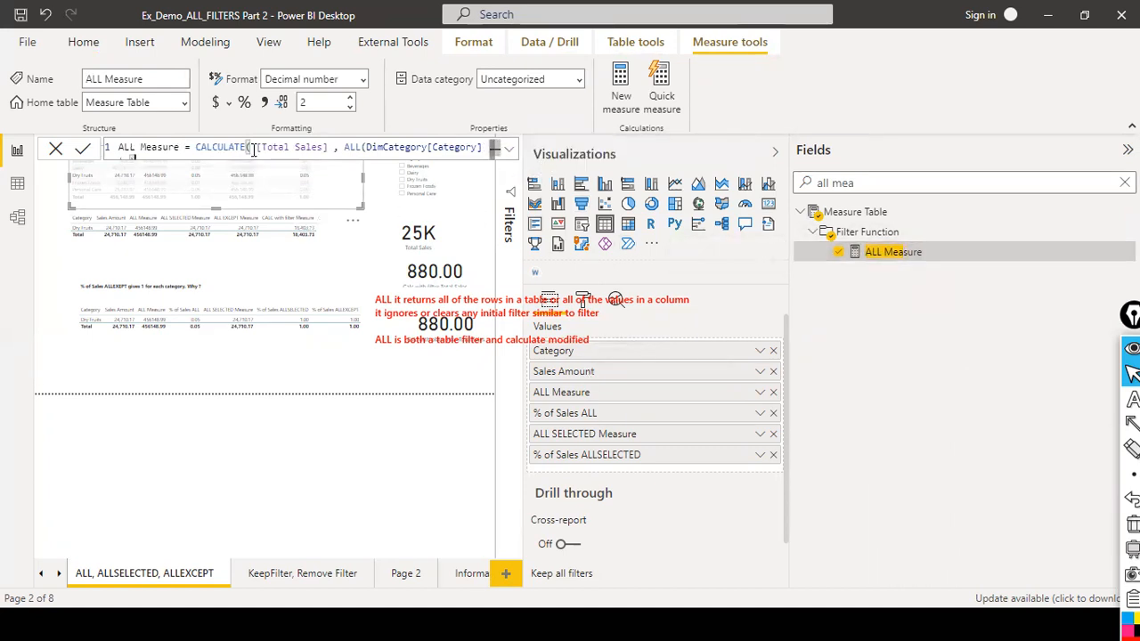
drag(258, 147, 339, 147)
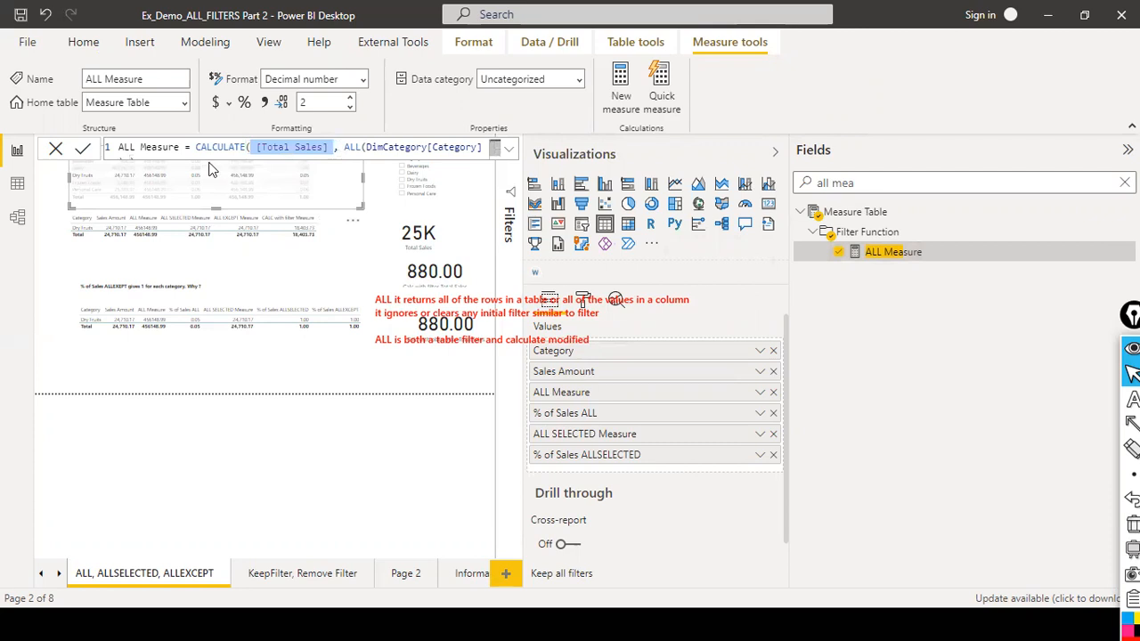
click(318, 148)
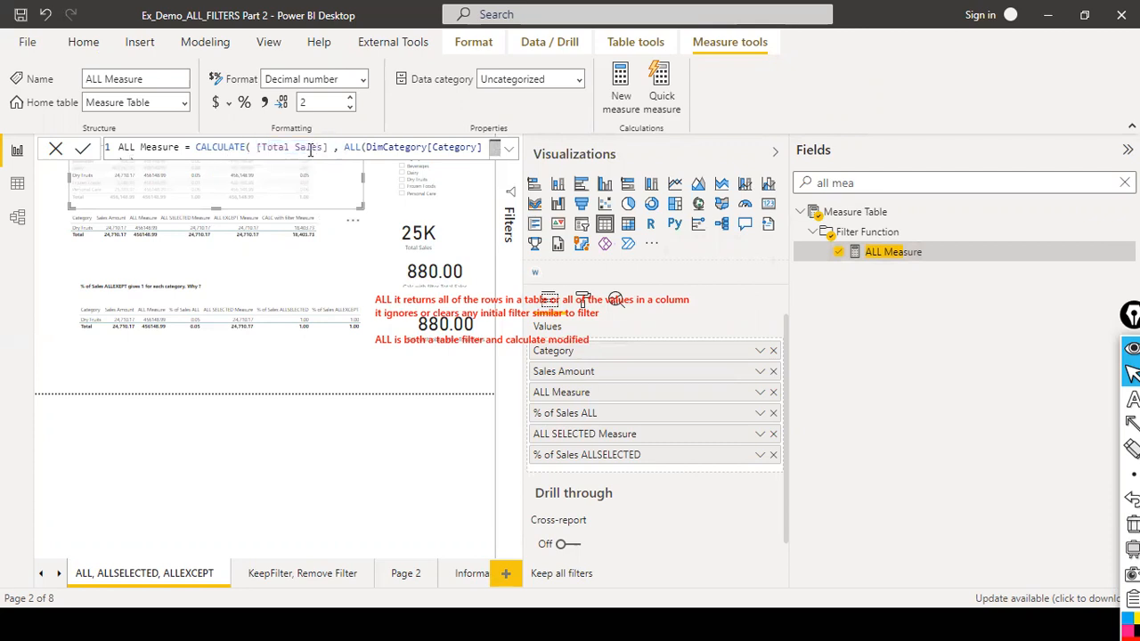
drag(327, 148, 254, 149)
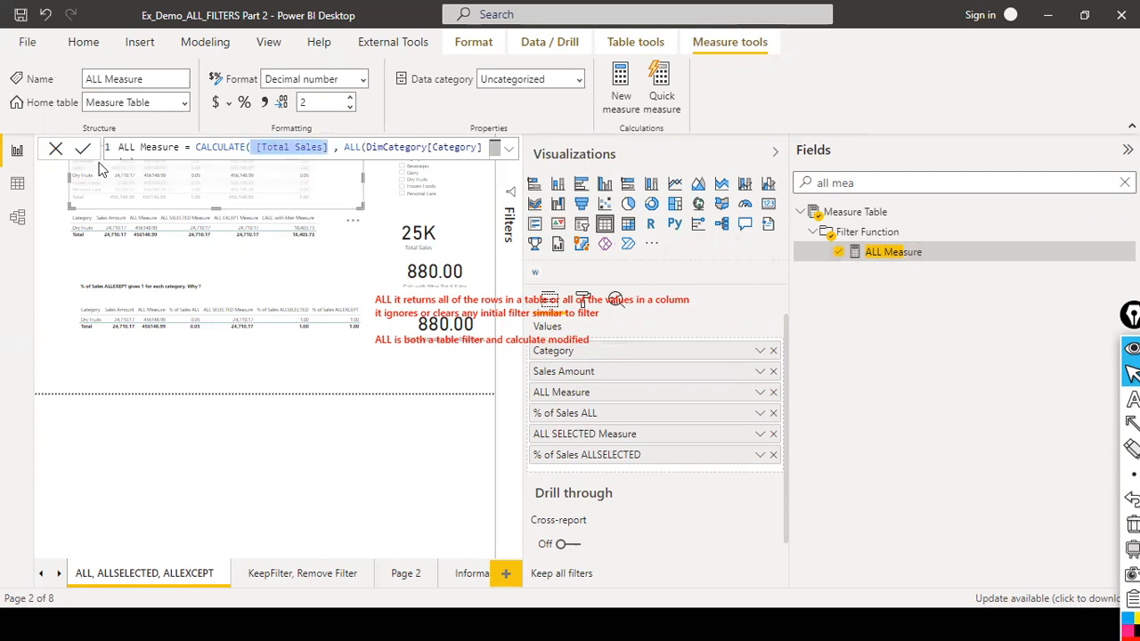
Go to the Rankx page and add ALL Measure to the lower category table.
click(405, 573)
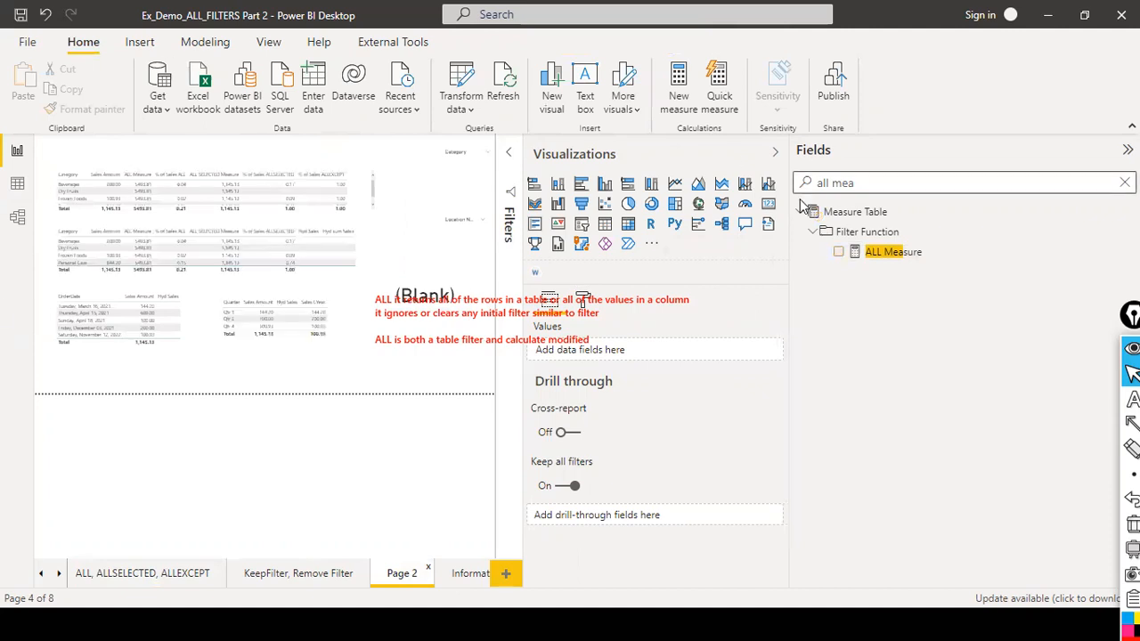
click(467, 579)
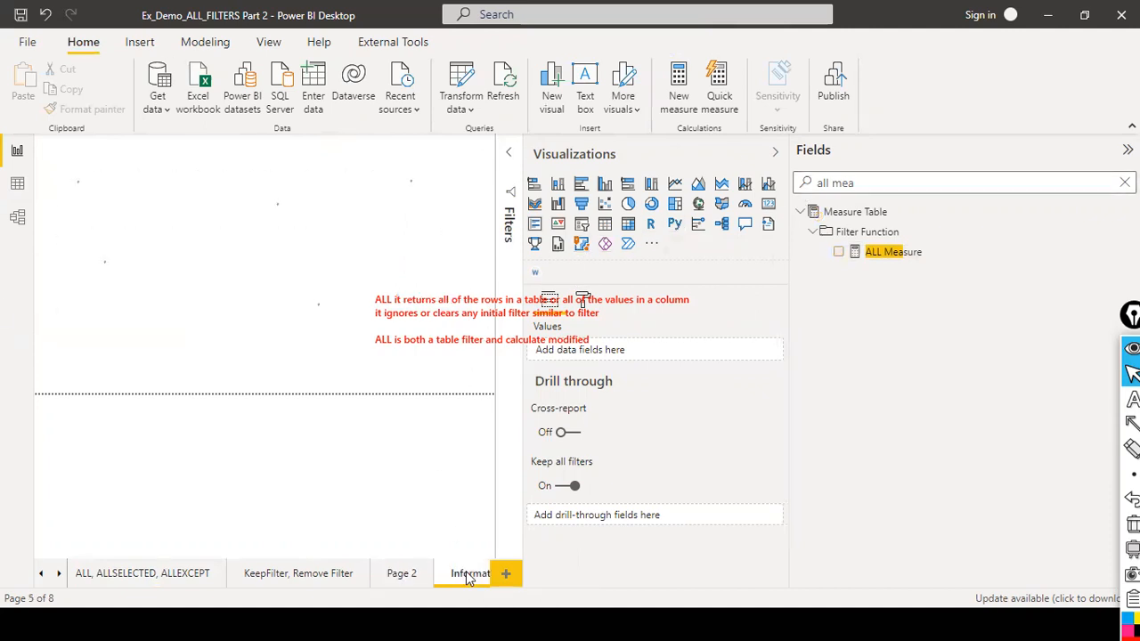
click(59, 575)
click(59, 574)
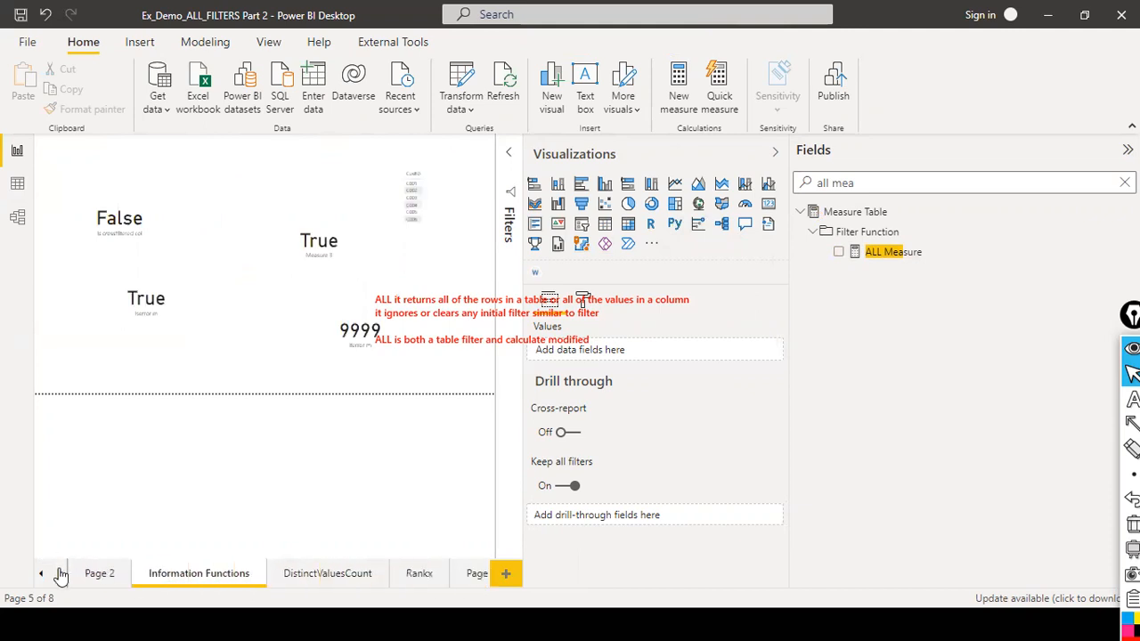
click(472, 574)
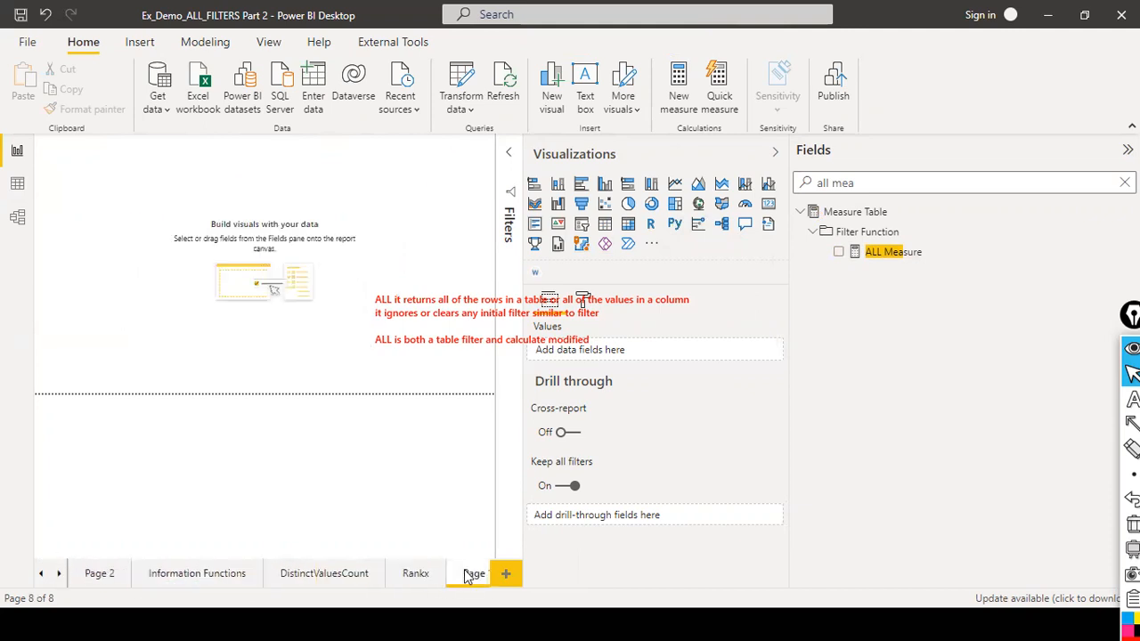
click(416, 576)
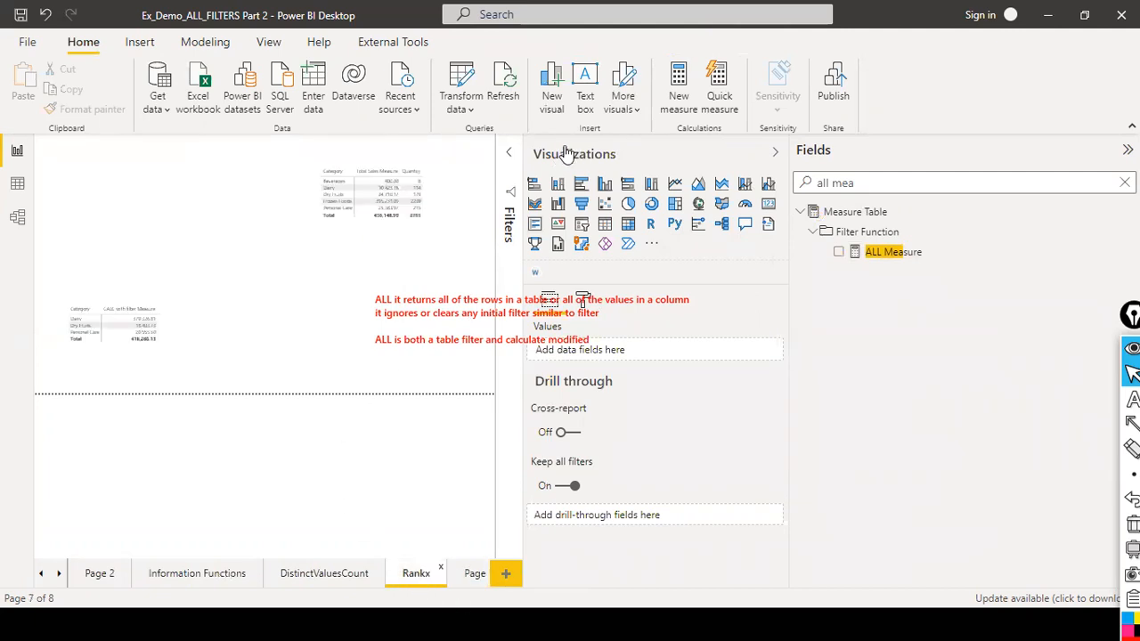
click(775, 154)
drag(902, 252, 178, 418)
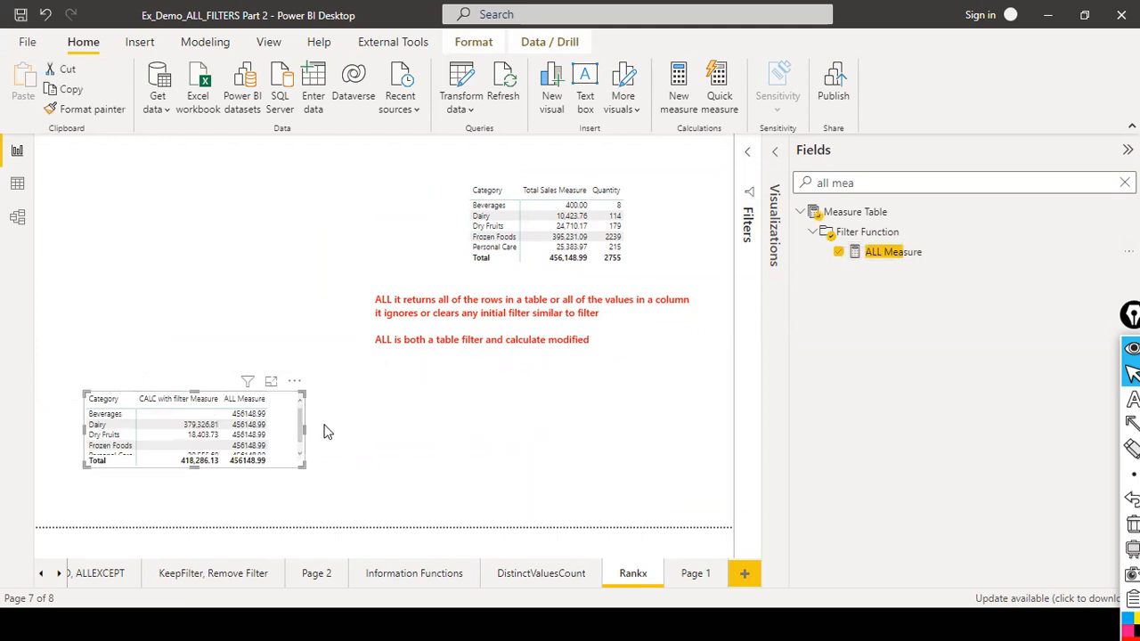
Enlarge the lower category table so all rows show and shift it slightly.
drag(304, 432, 422, 433)
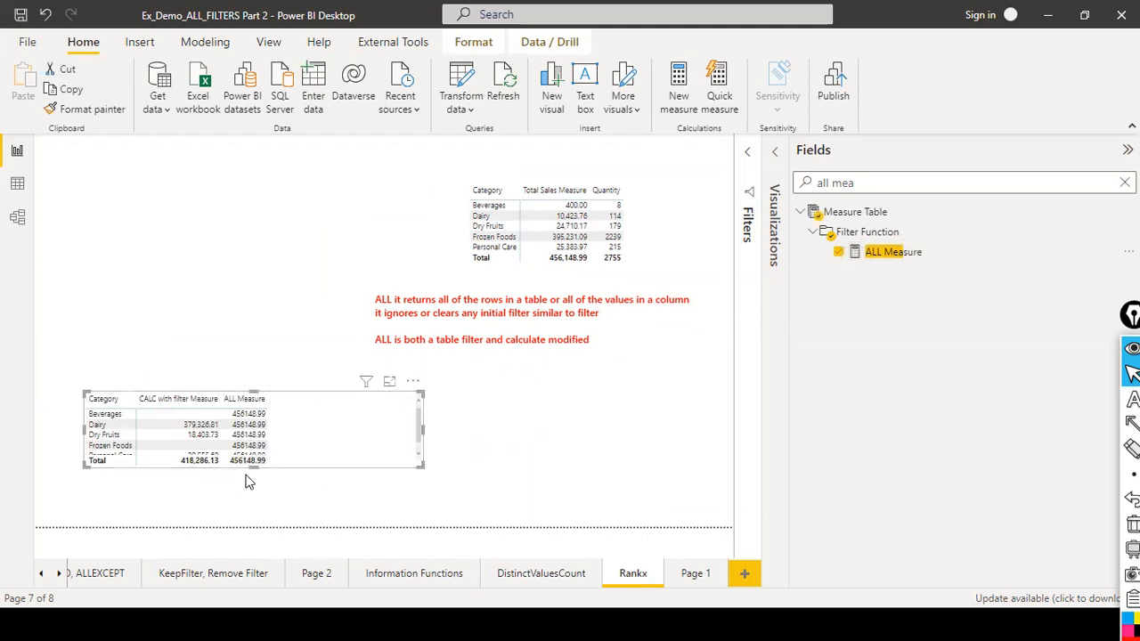
drag(241, 513, 261, 506)
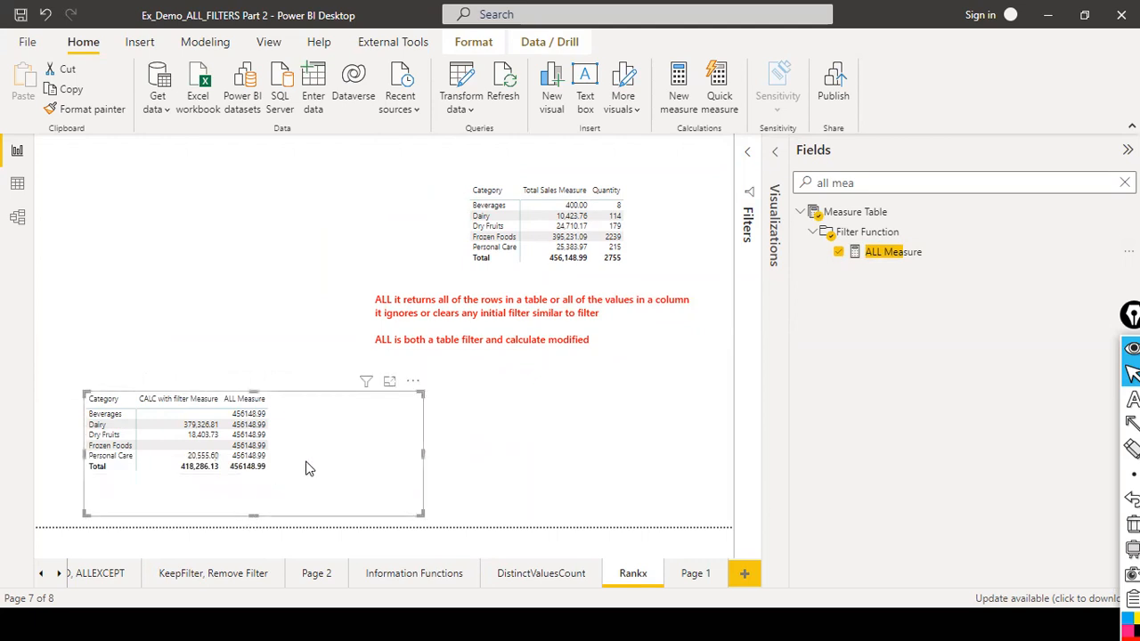
mouse_move(333, 454)
mouse_down()
mouse_move(350, 437)
mouse_move(318, 468)
mouse_move(319, 454)
mouse_up()
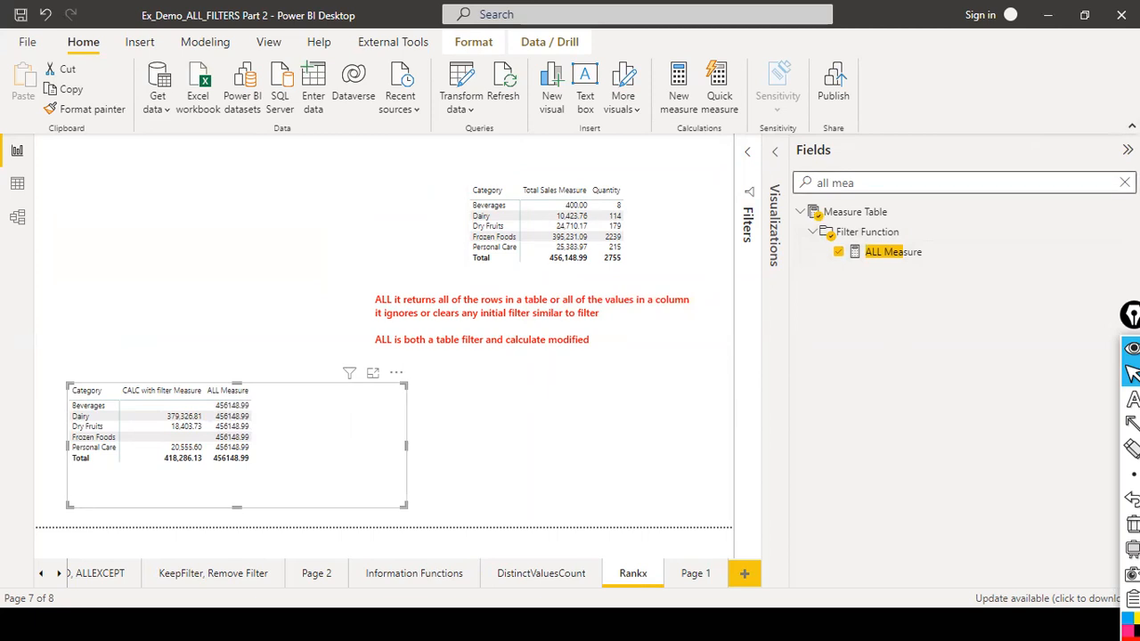
Clear the field search and add the FactSales Sales Amount field to the lower category table.
click(1125, 182)
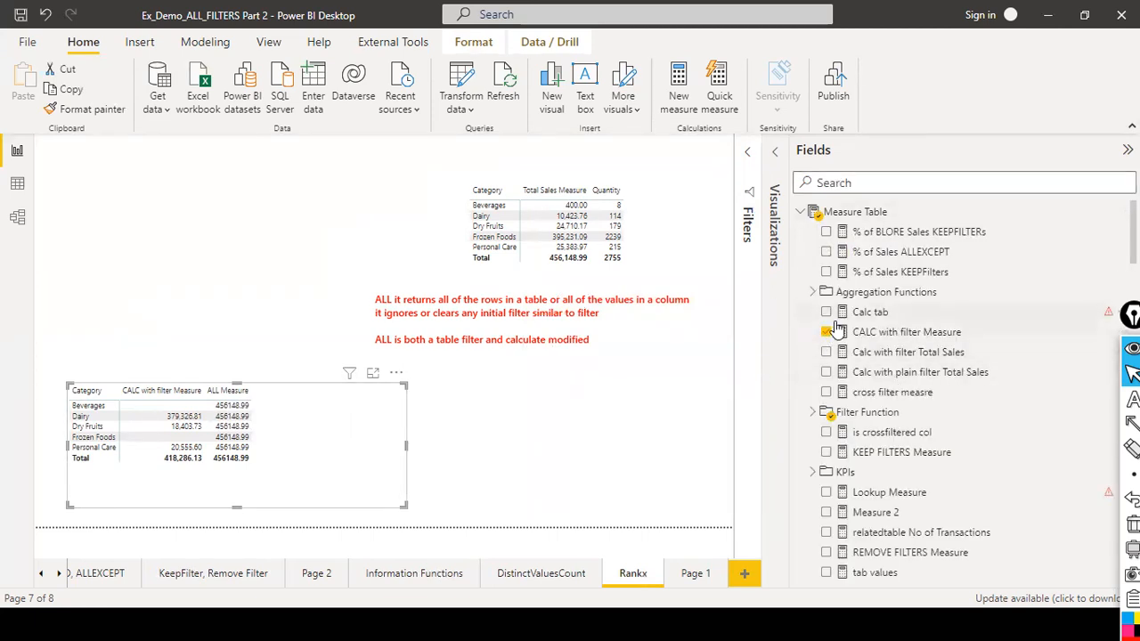
scroll(837, 329, down, 10)
scroll(828, 392, up, 2)
scroll(828, 409, down, 10)
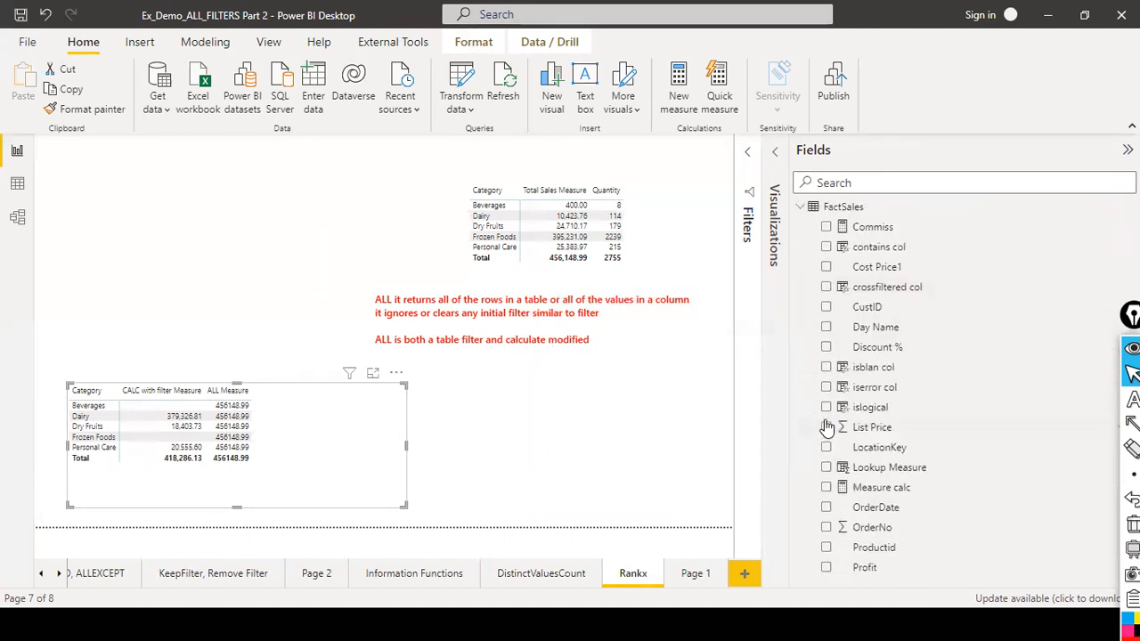
scroll(858, 374, down, 3)
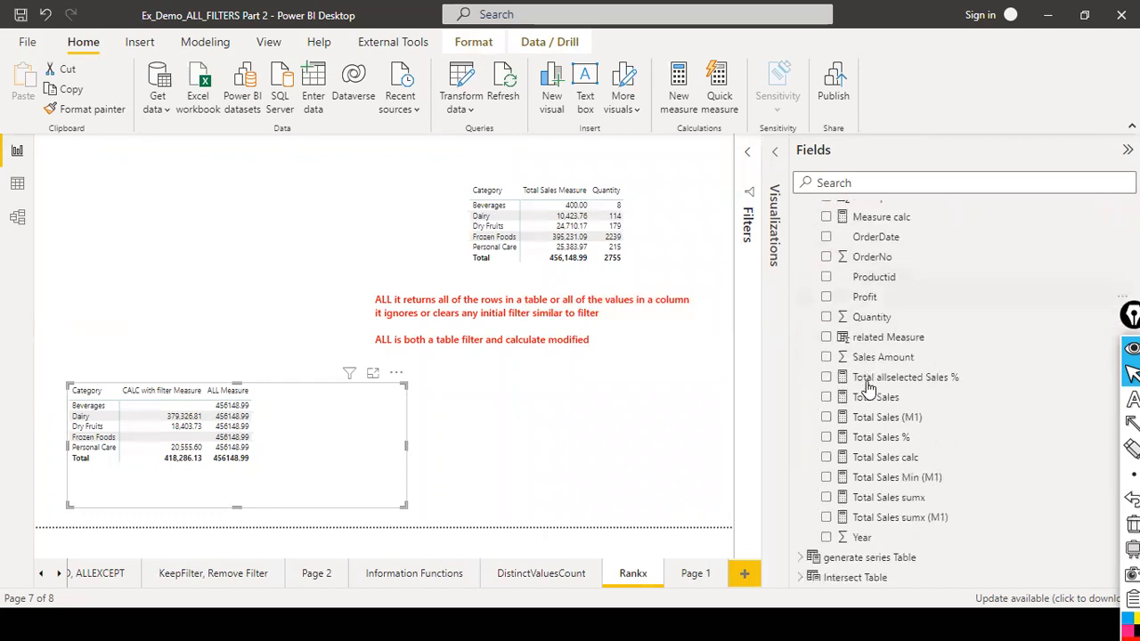
scroll(868, 389, down, 1)
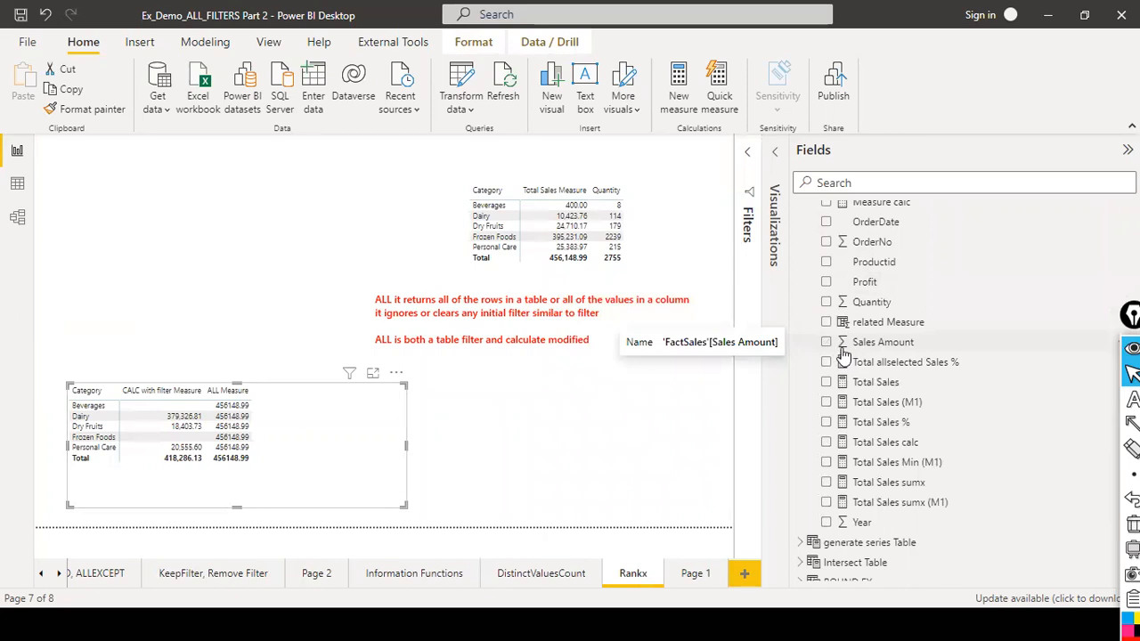
drag(853, 344, 357, 425)
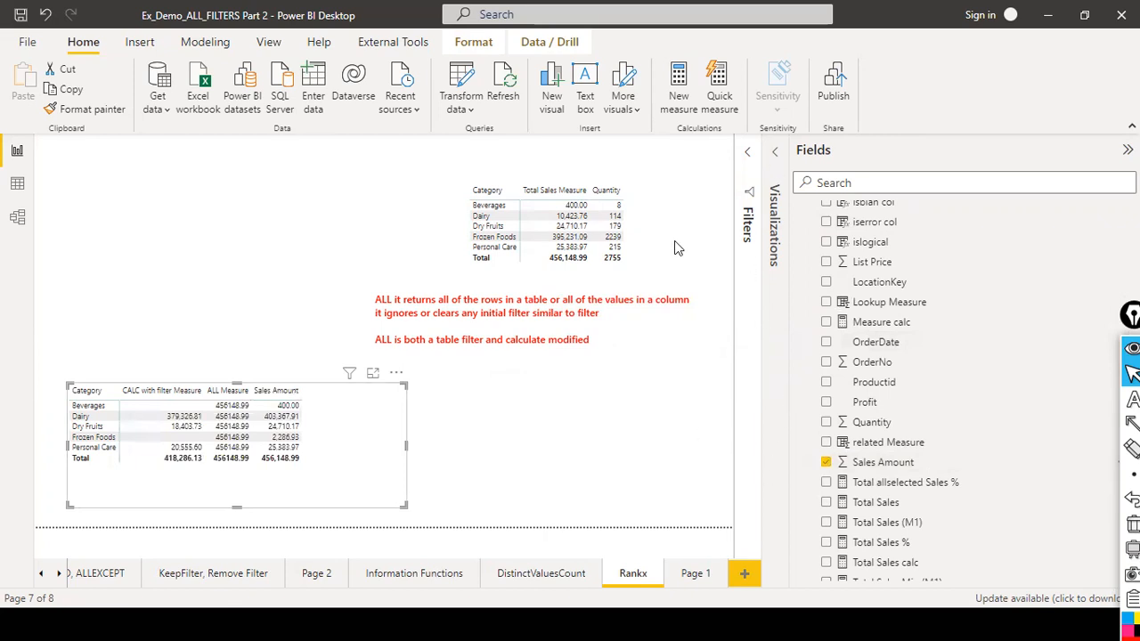
Reorder the table's values to Sales Amount, ALL Measure, then CALC with filter Measure.
click(776, 154)
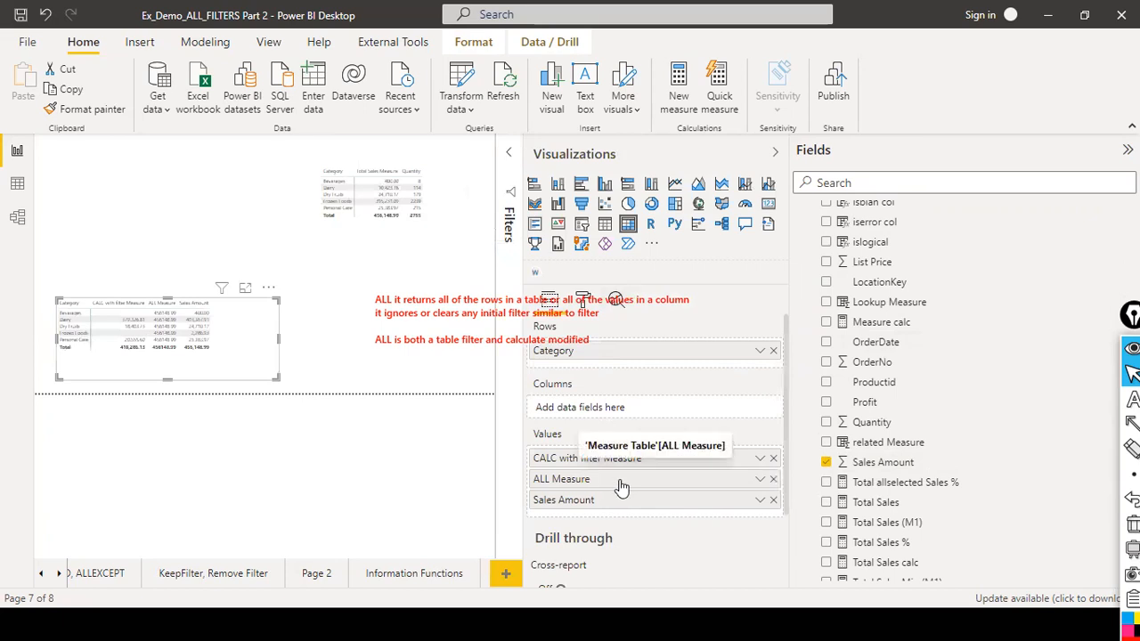
drag(620, 497, 613, 483)
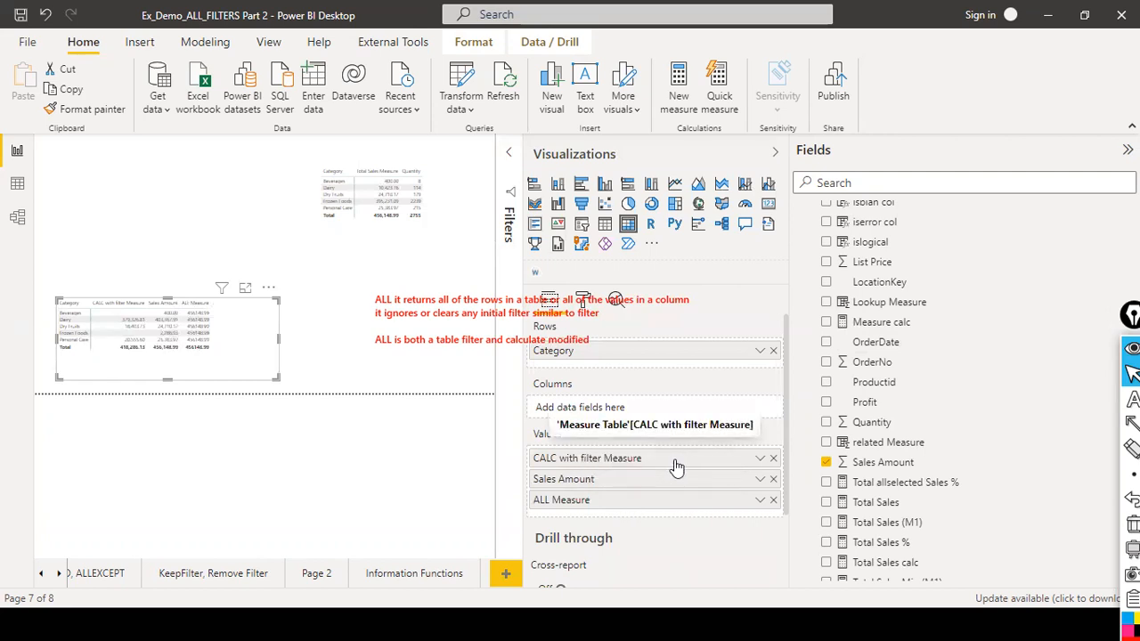
drag(677, 467, 665, 513)
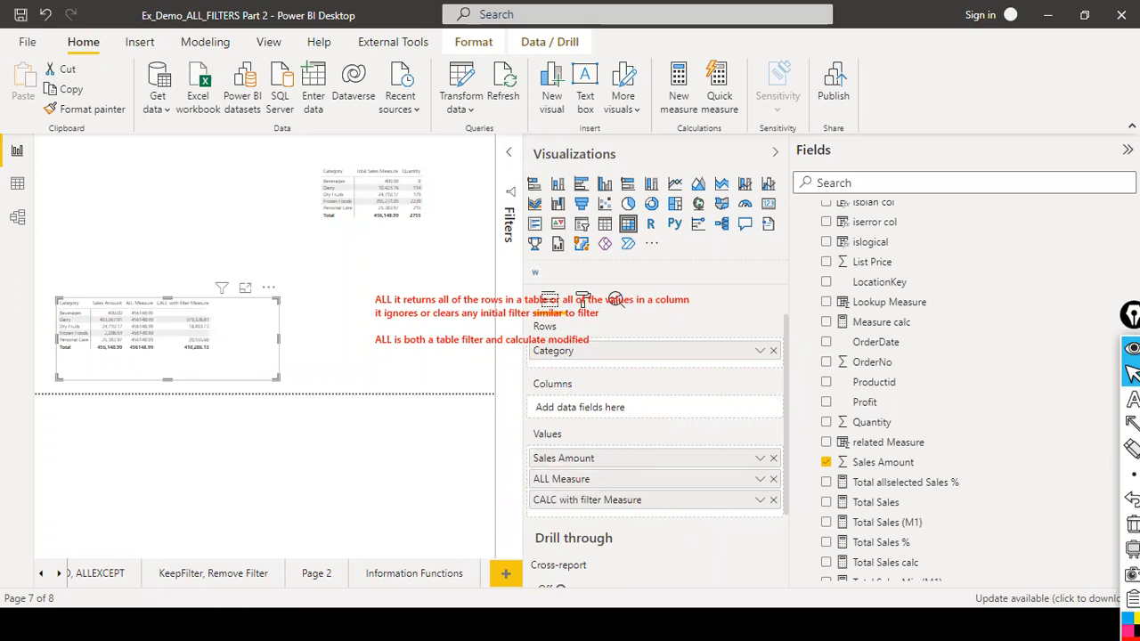
click(774, 153)
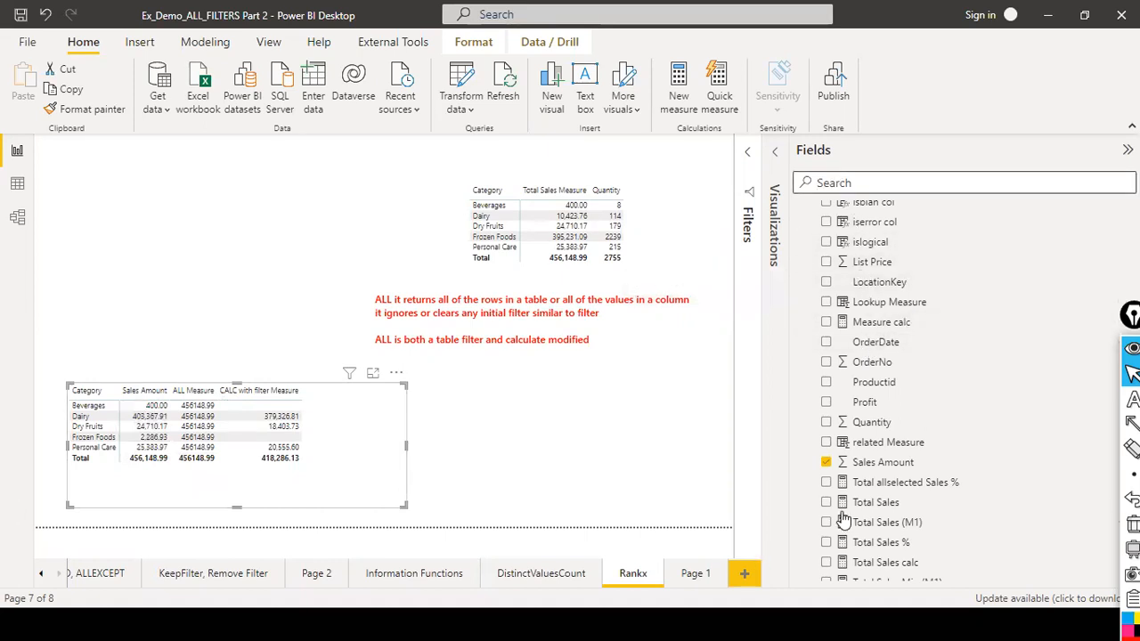
Locate ALL Measure under Filter Function and open its formula.
scroll(900, 441, up, 10)
scroll(900, 441, up, 10)
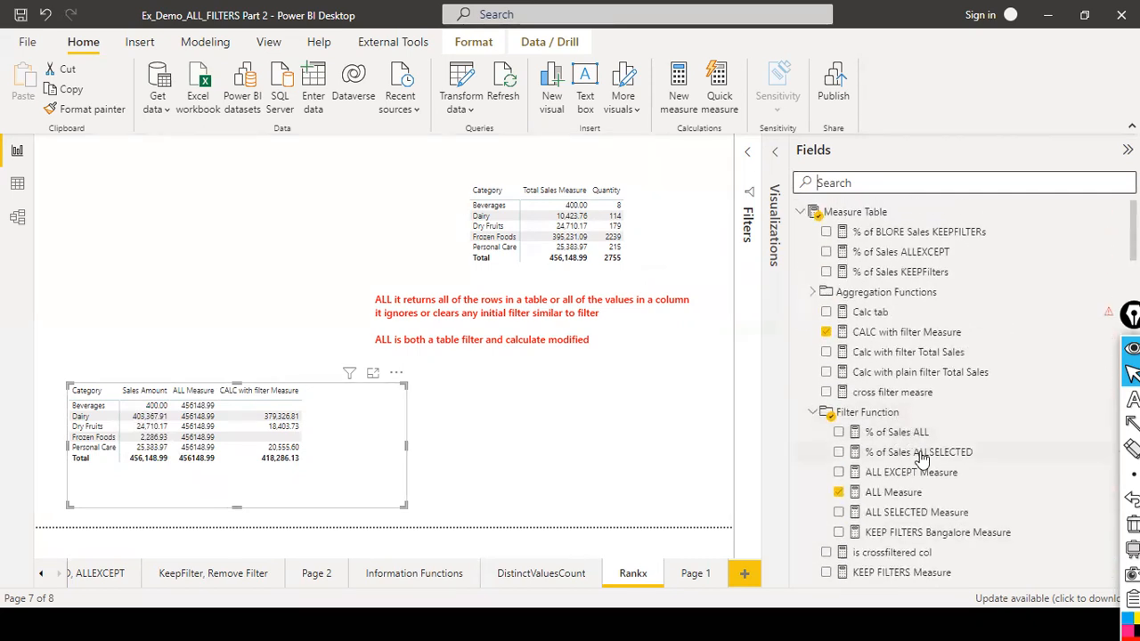
scroll(922, 454, down, 3)
click(926, 328)
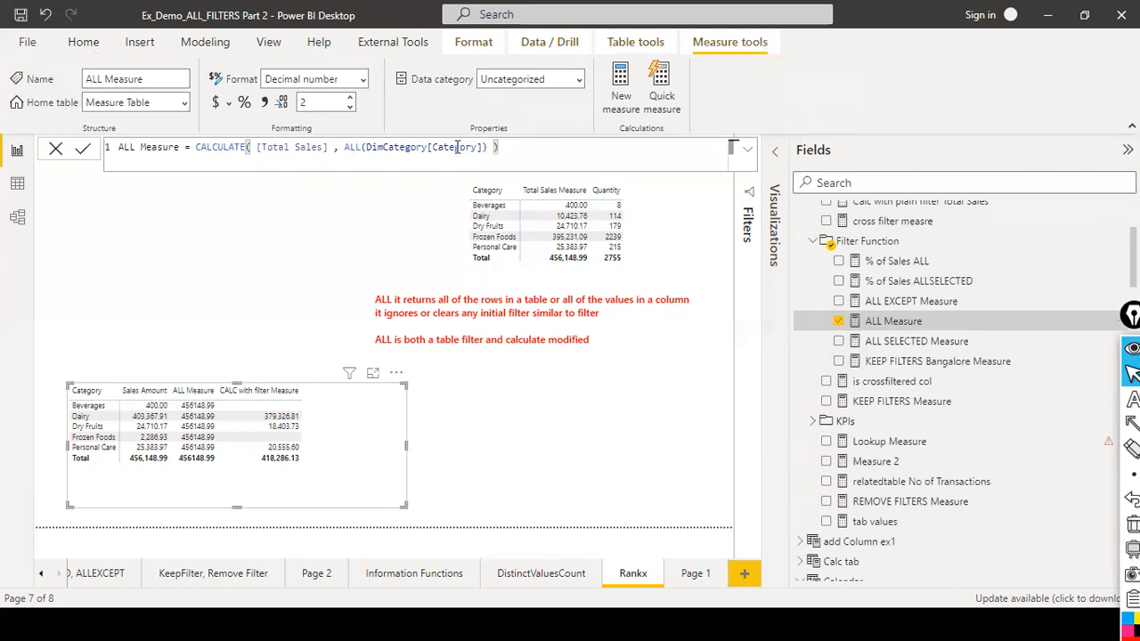
Highlight the CALCULATE, [Total Sales] and ALL(DimCategory[Category]) parts of the ALL Measure formula in turn.
click(356, 149)
drag(194, 150, 246, 149)
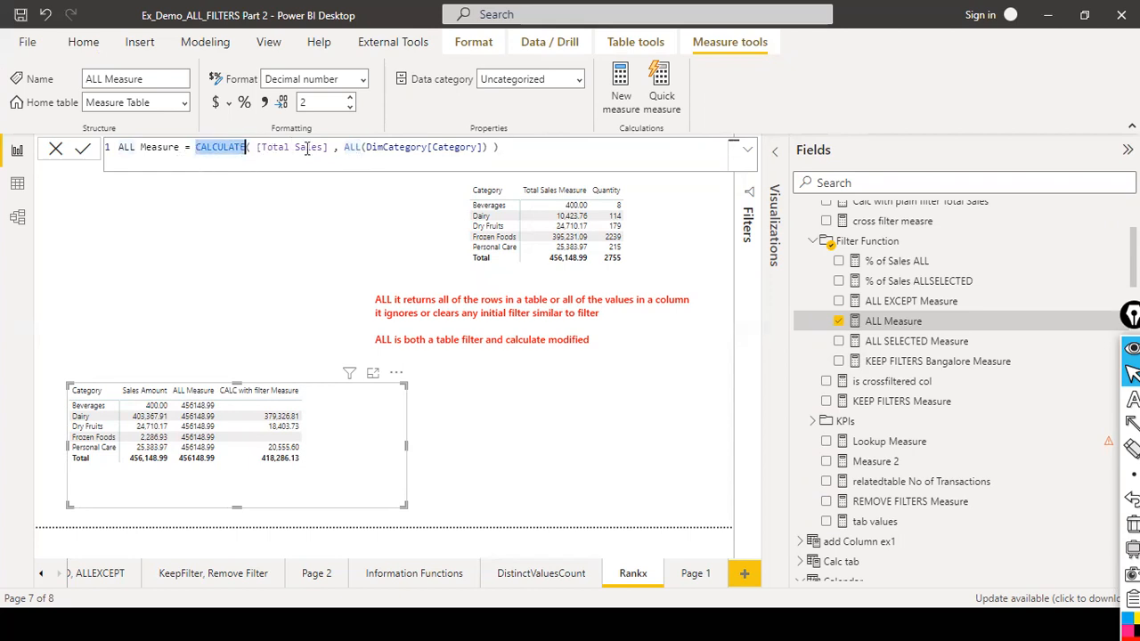
click(341, 147)
drag(348, 147, 482, 148)
drag(195, 154, 328, 155)
click(357, 152)
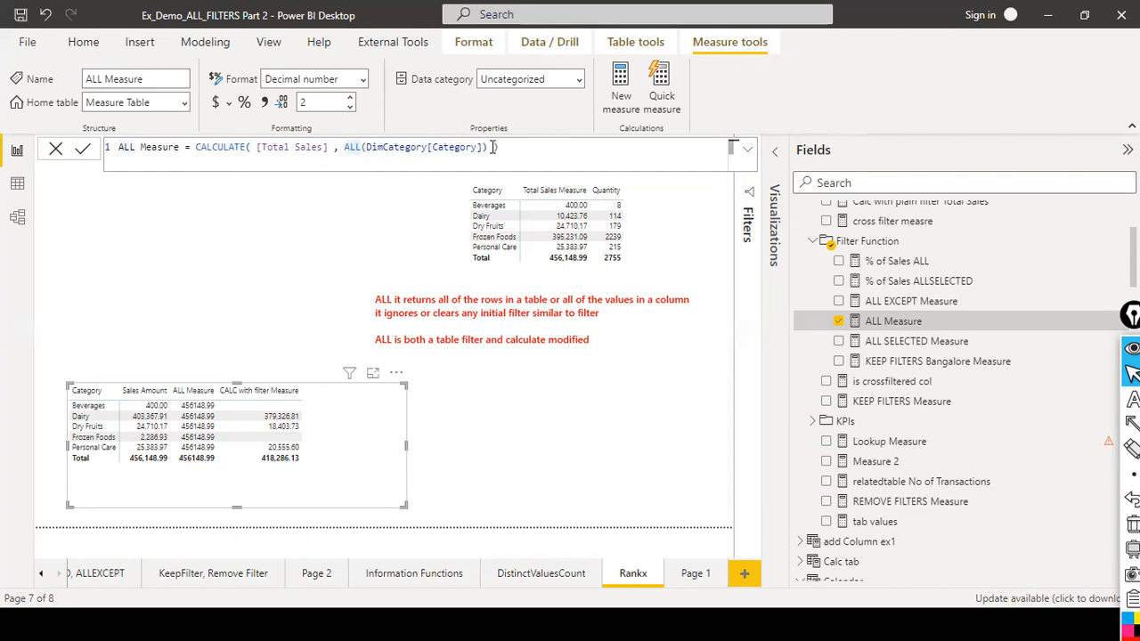
drag(195, 147, 349, 150)
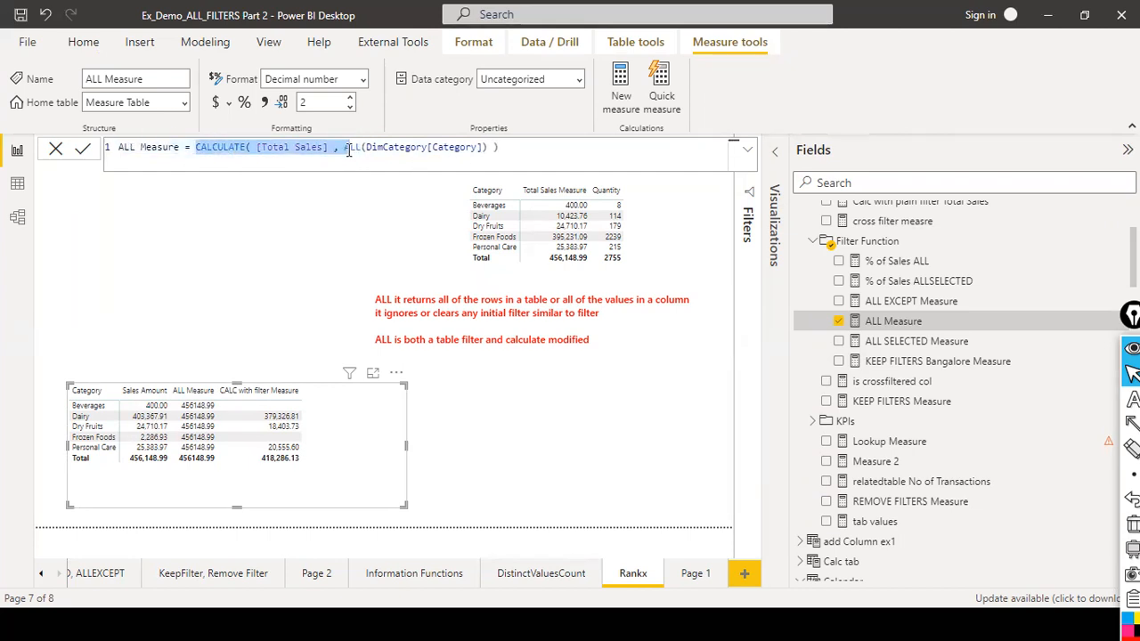
click(387, 168)
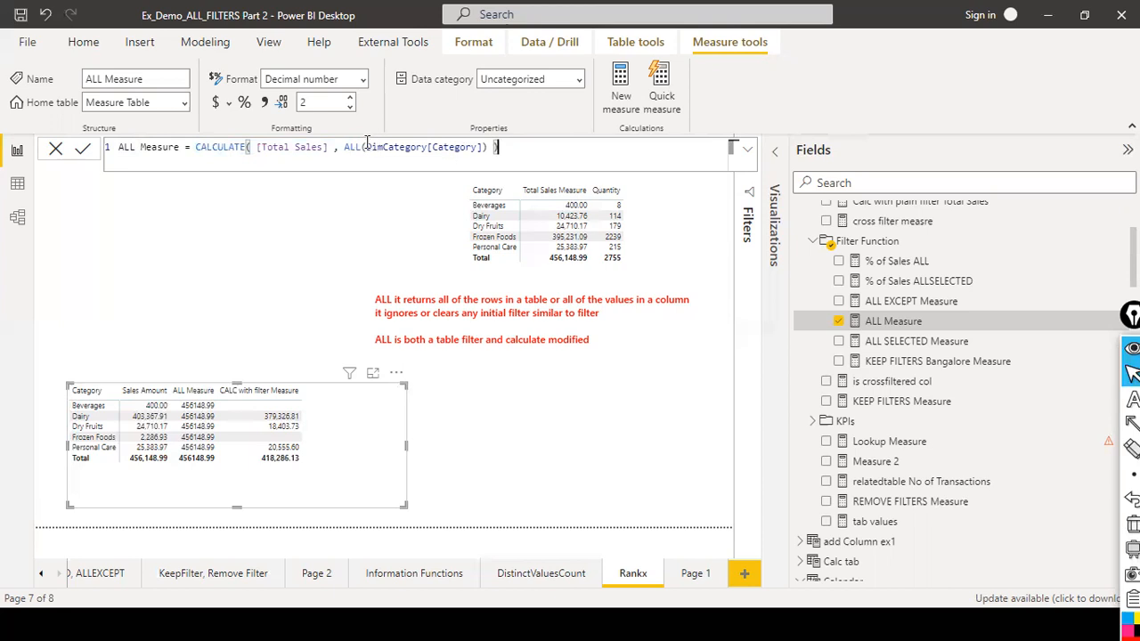
drag(360, 147, 472, 145)
click(432, 161)
click(407, 156)
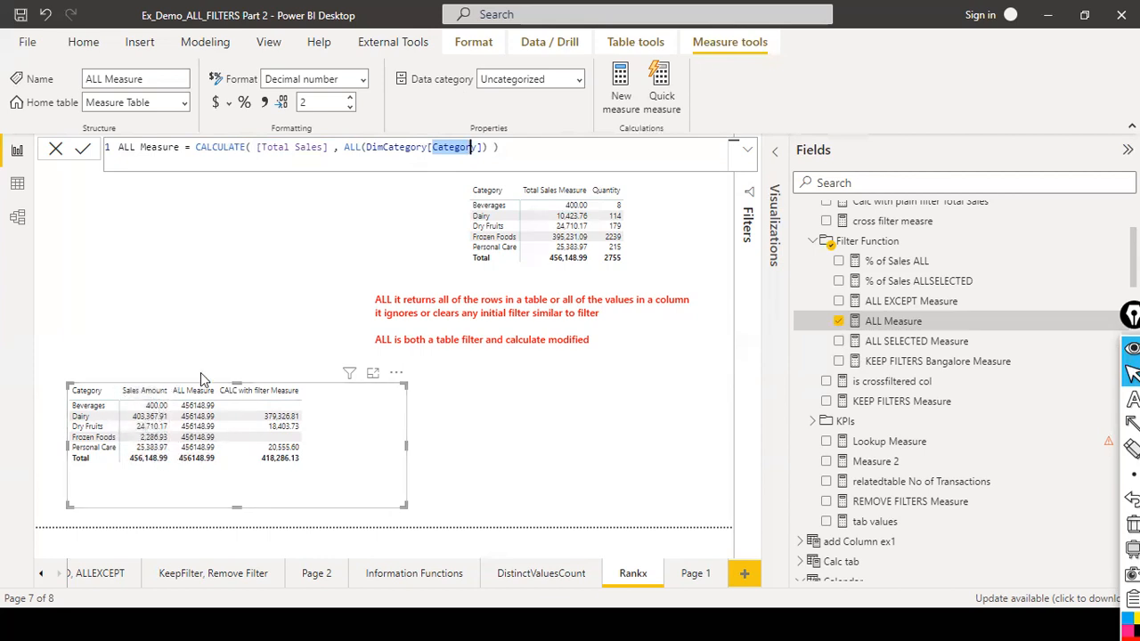
key(ctrl+shift+a)
drag(206, 297, 198, 382)
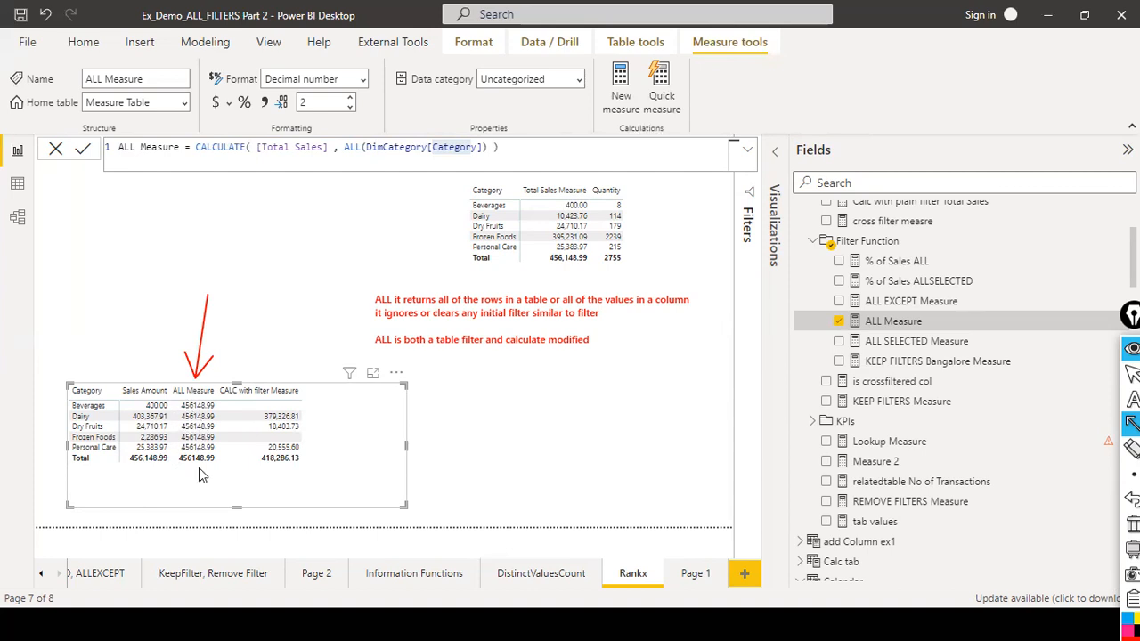
mouse_move(217, 401)
mouse_down()
mouse_move(233, 445)
mouse_move(218, 499)
mouse_up()
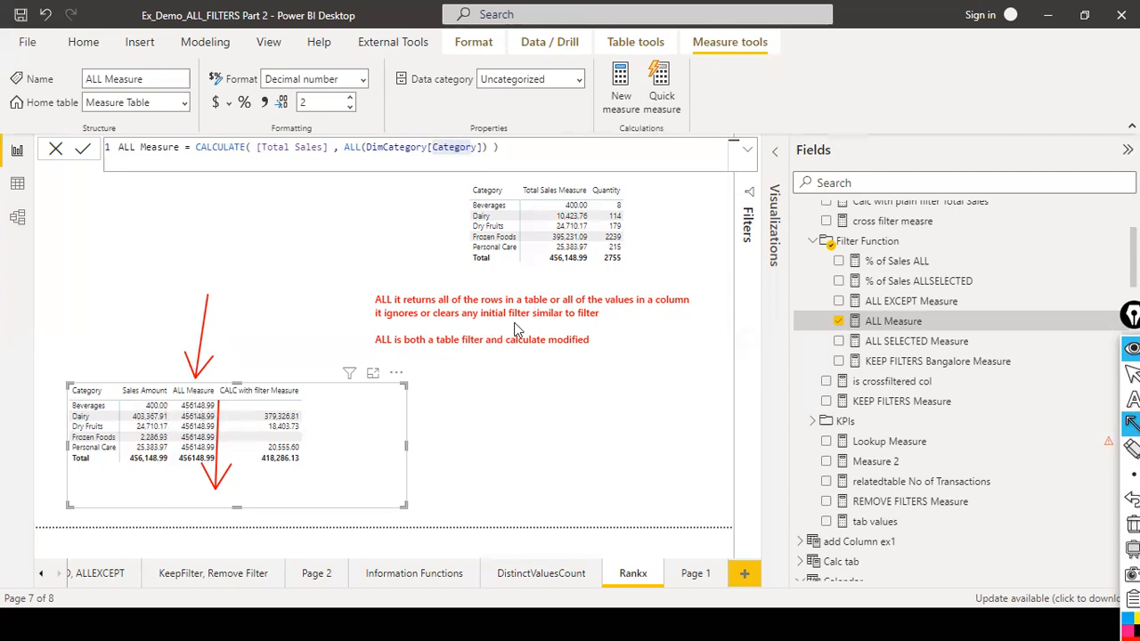
key(ctrl+shift+2)
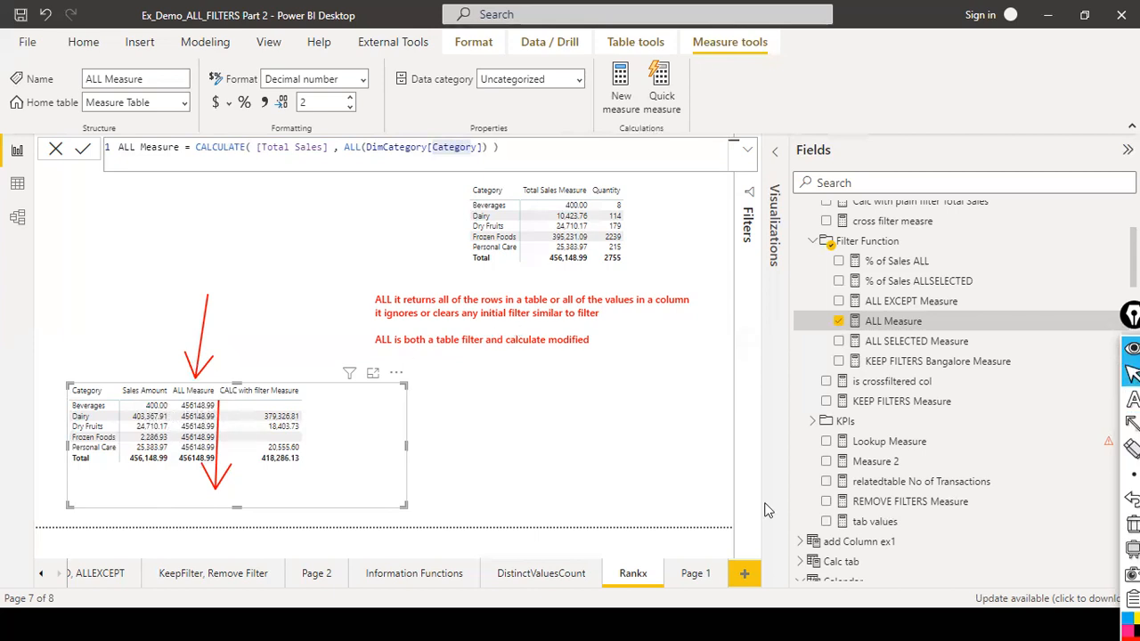
Expand the formula bar, discard the formula edit and return to the ALL, ALLSELECTED, ALLEXCEPT page.
click(748, 149)
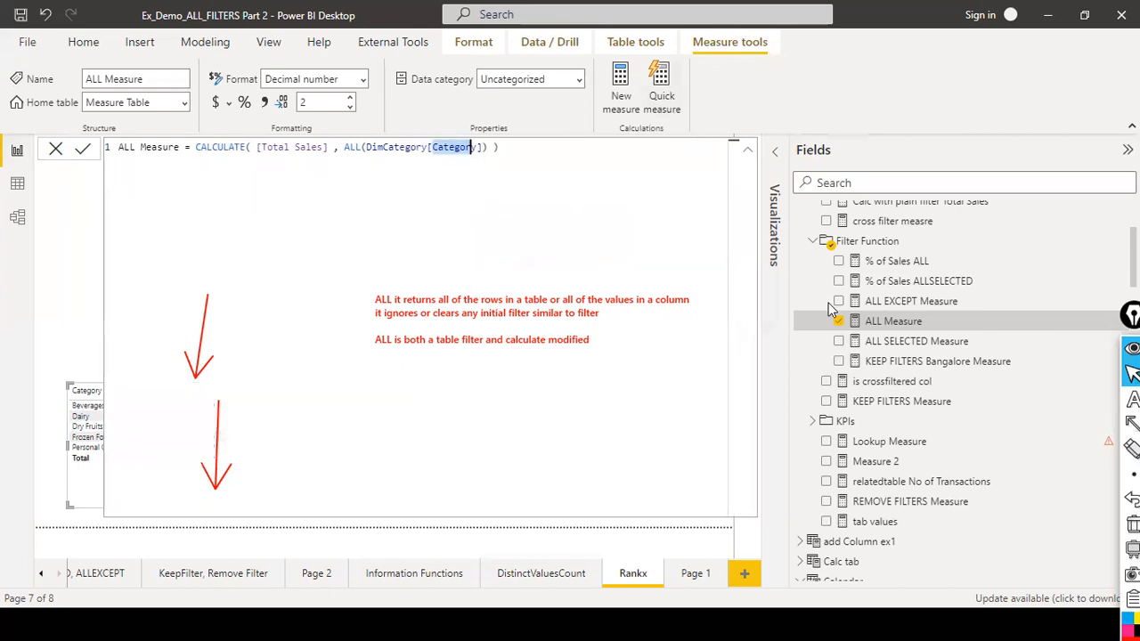
scroll(864, 312, up, 4)
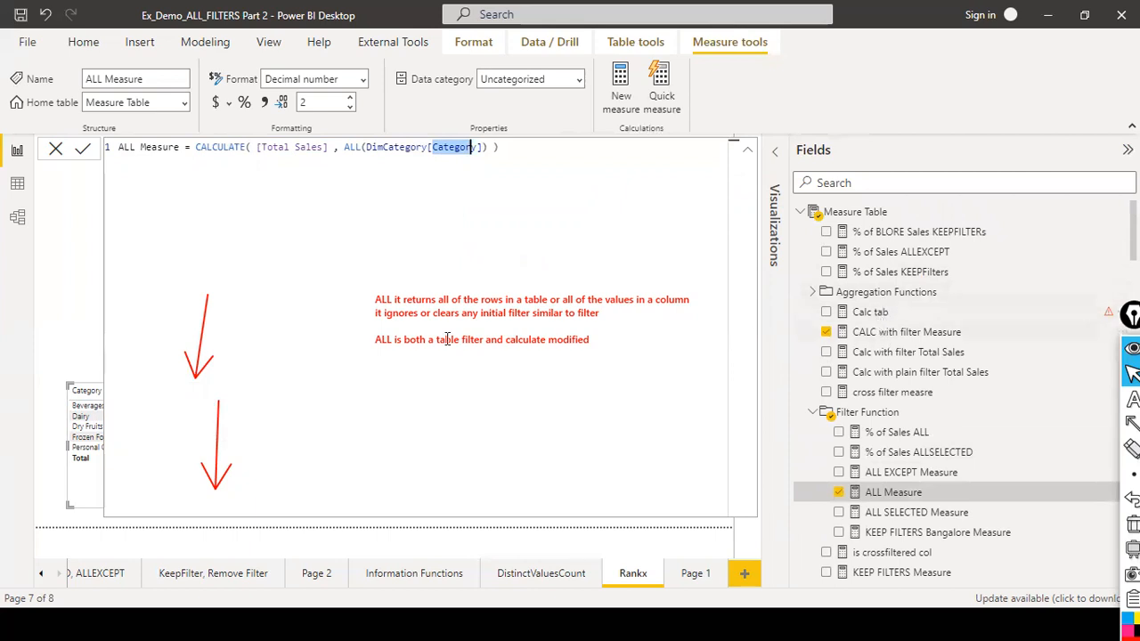
click(55, 151)
click(81, 573)
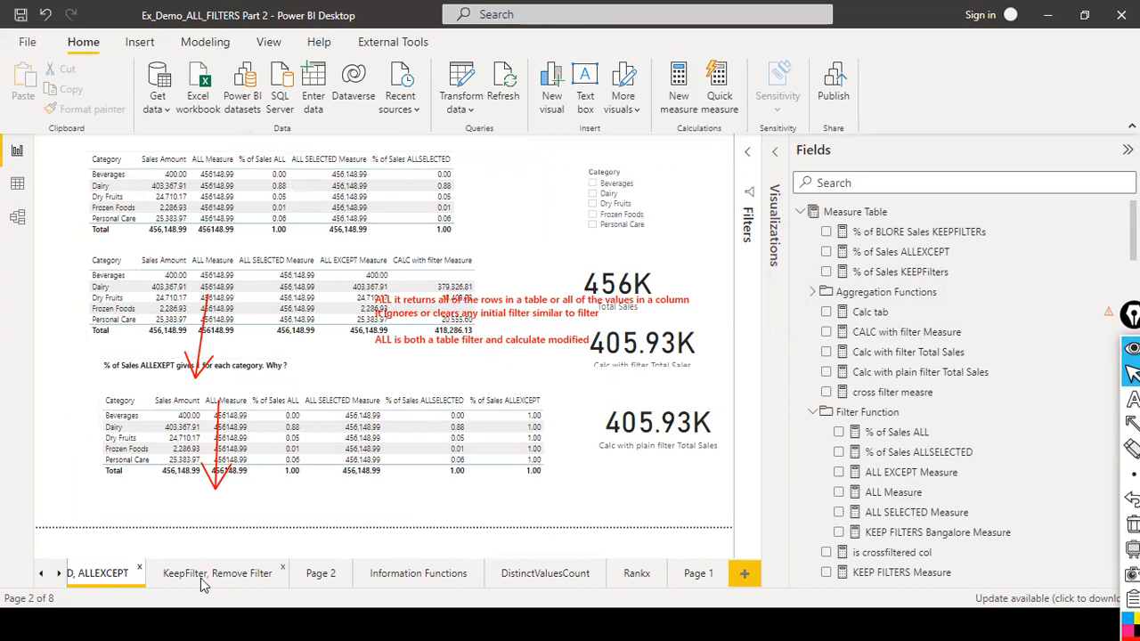
Go to the Rankx page, search the fields for "%" and open the % of Sales ALL measure's formula.
click(649, 579)
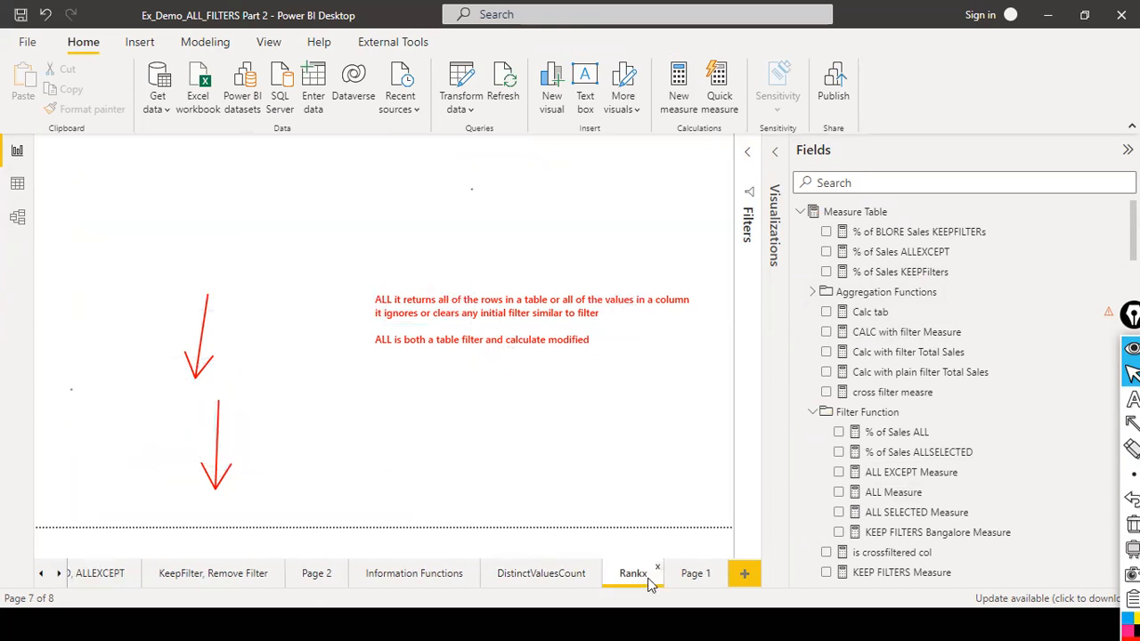
click(891, 183)
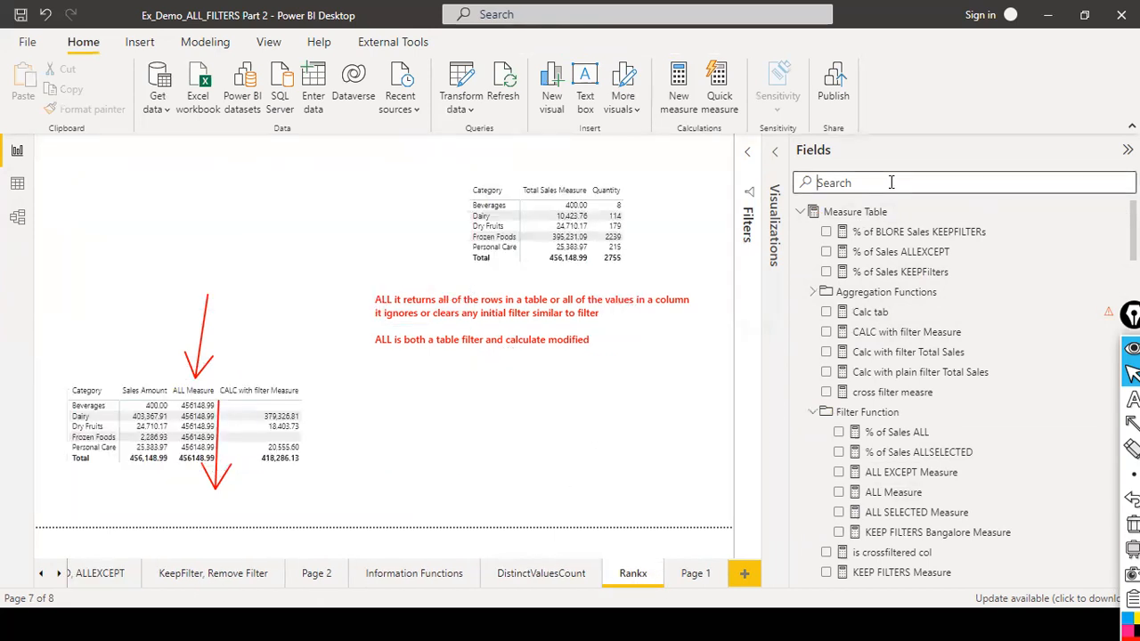
text(%)
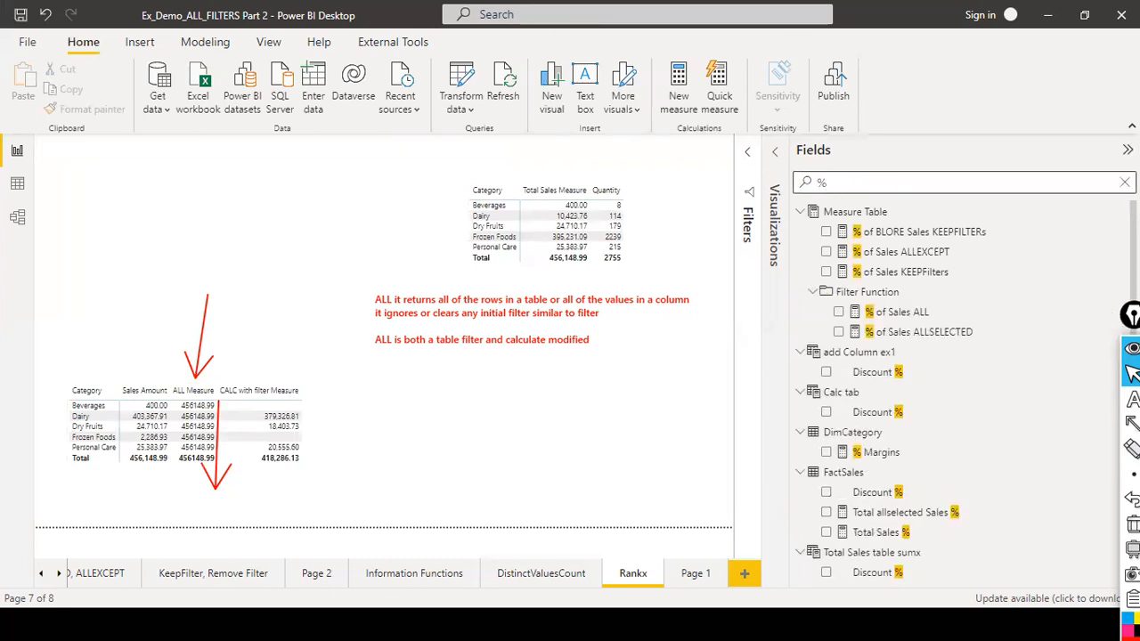
click(913, 314)
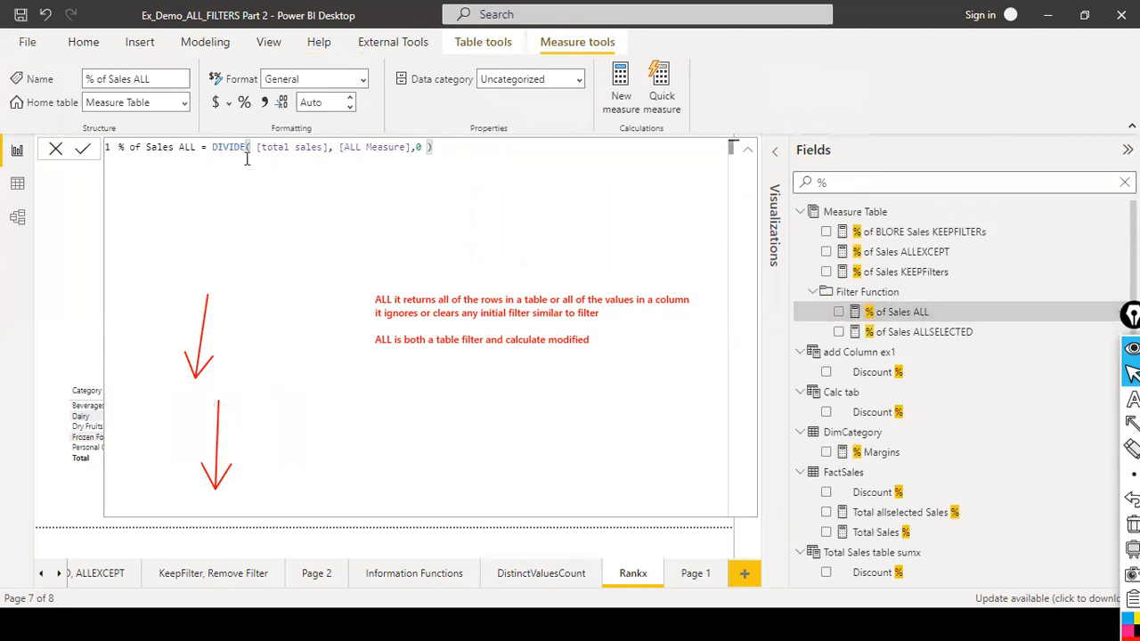
Highlight [total sales] and [ALL Measure] in the % of Sales ALL formula, then discard the formula edit.
drag(257, 148, 326, 148)
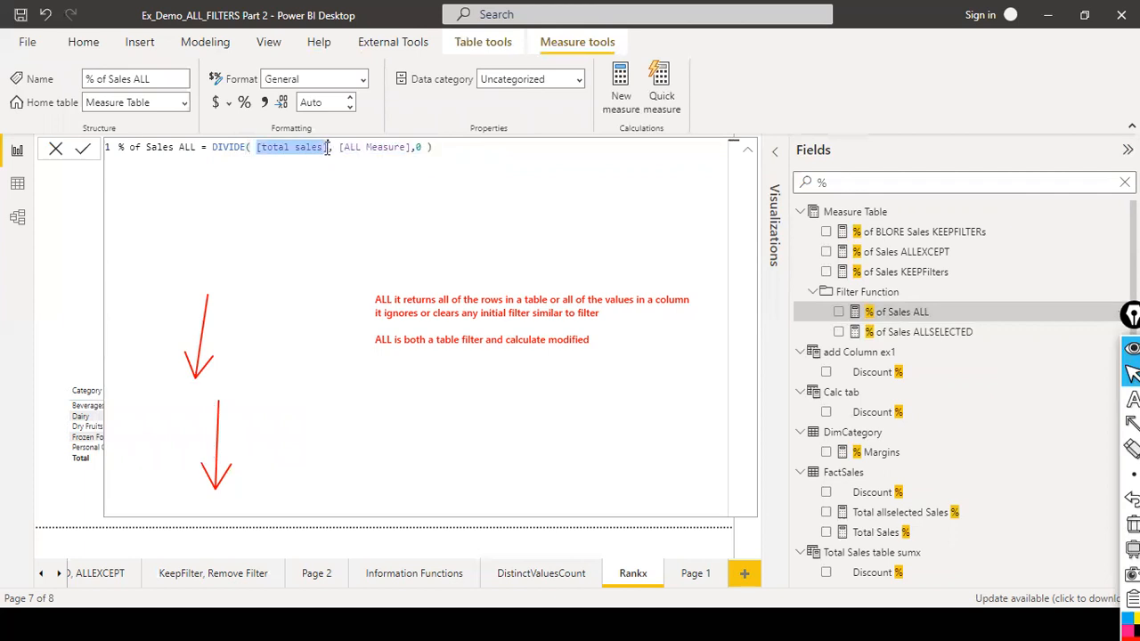
click(314, 152)
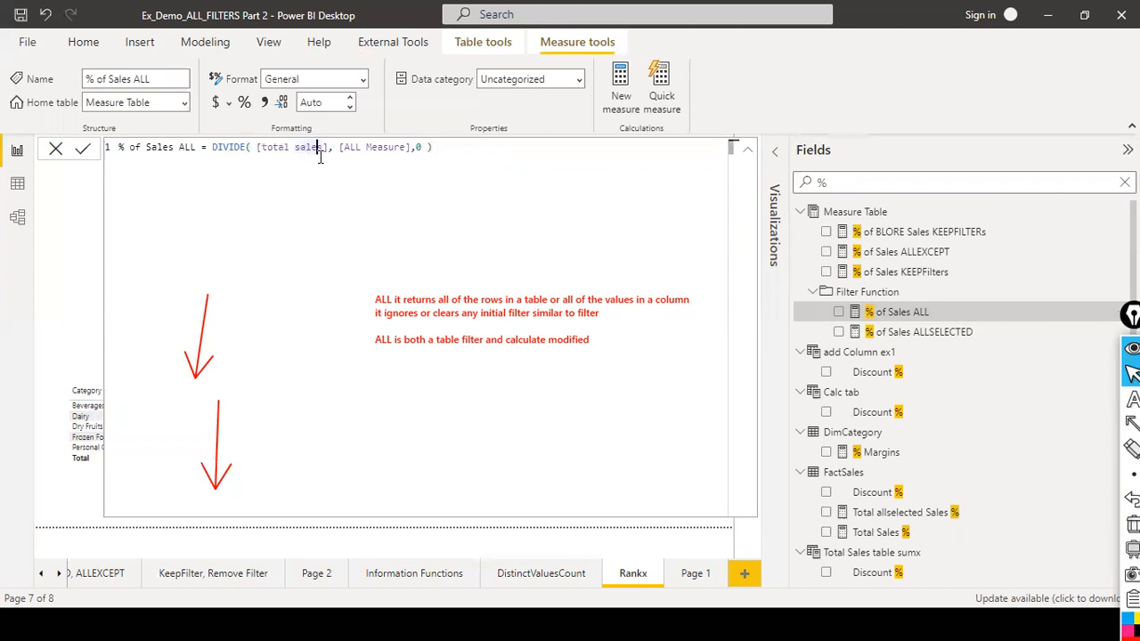
click(383, 148)
click(54, 149)
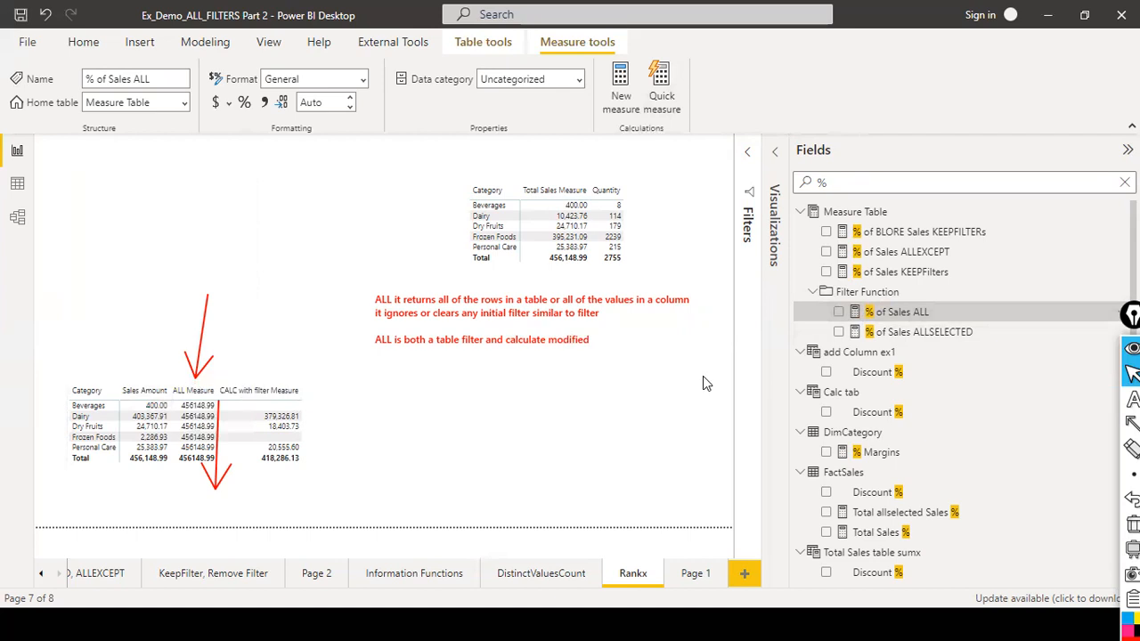
Add % of Sales ALL to the category table and move it to second place among the values.
drag(897, 314, 276, 418)
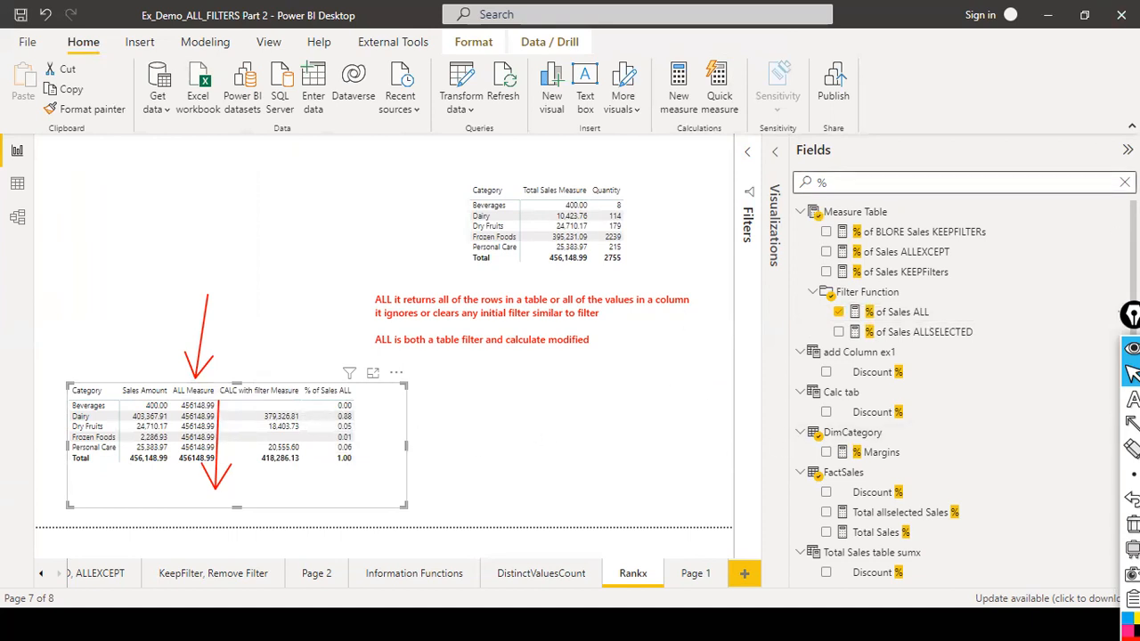
click(768, 155)
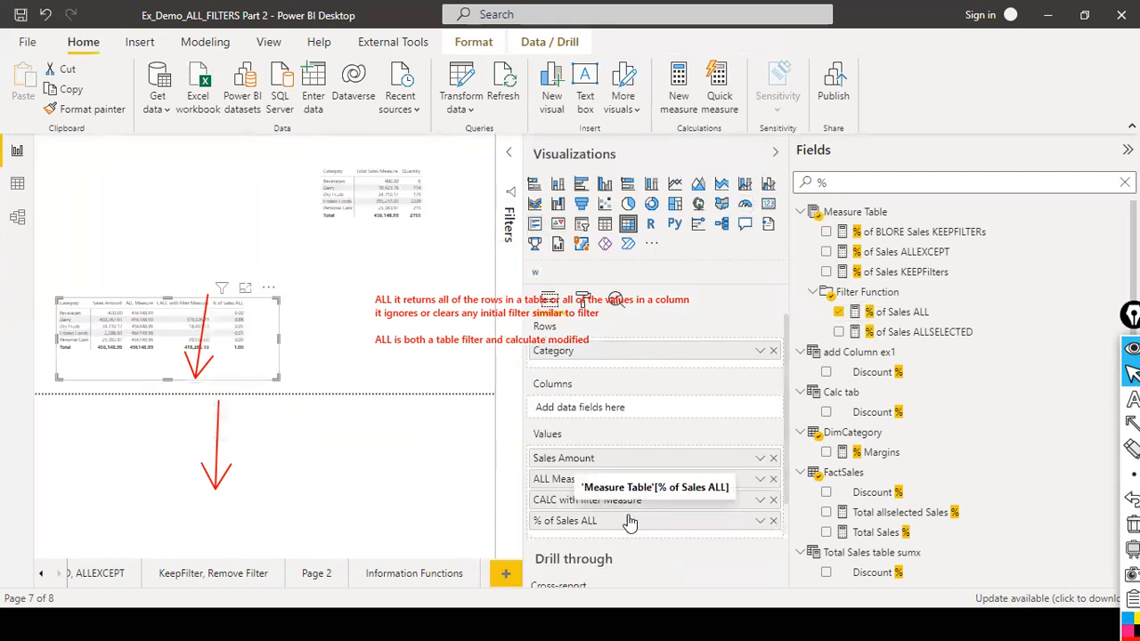
drag(630, 522, 629, 484)
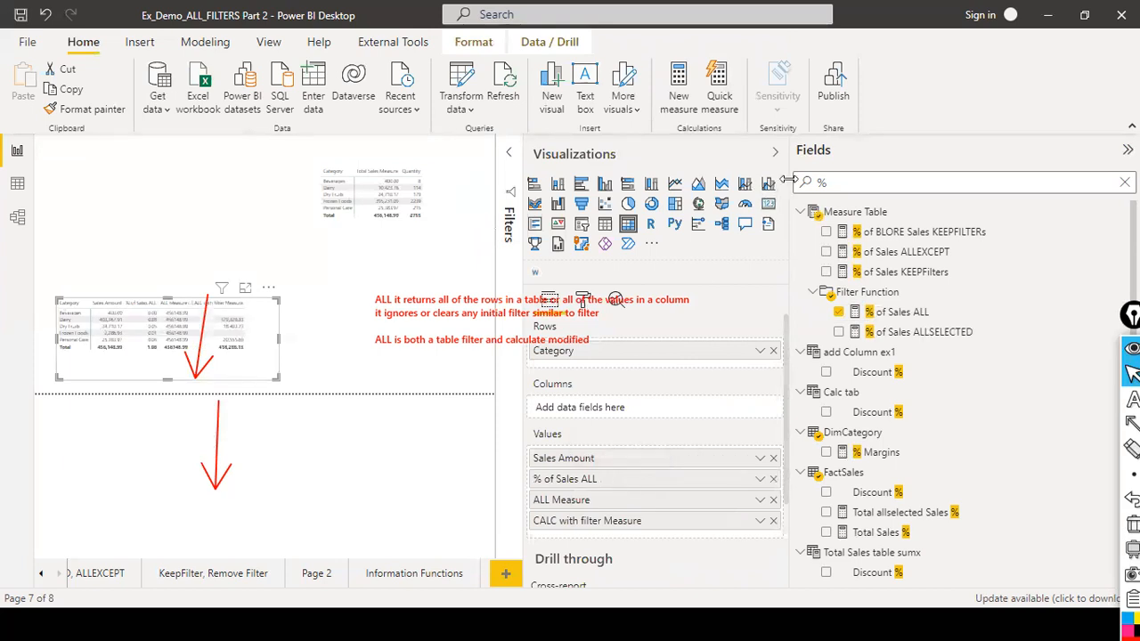
click(774, 153)
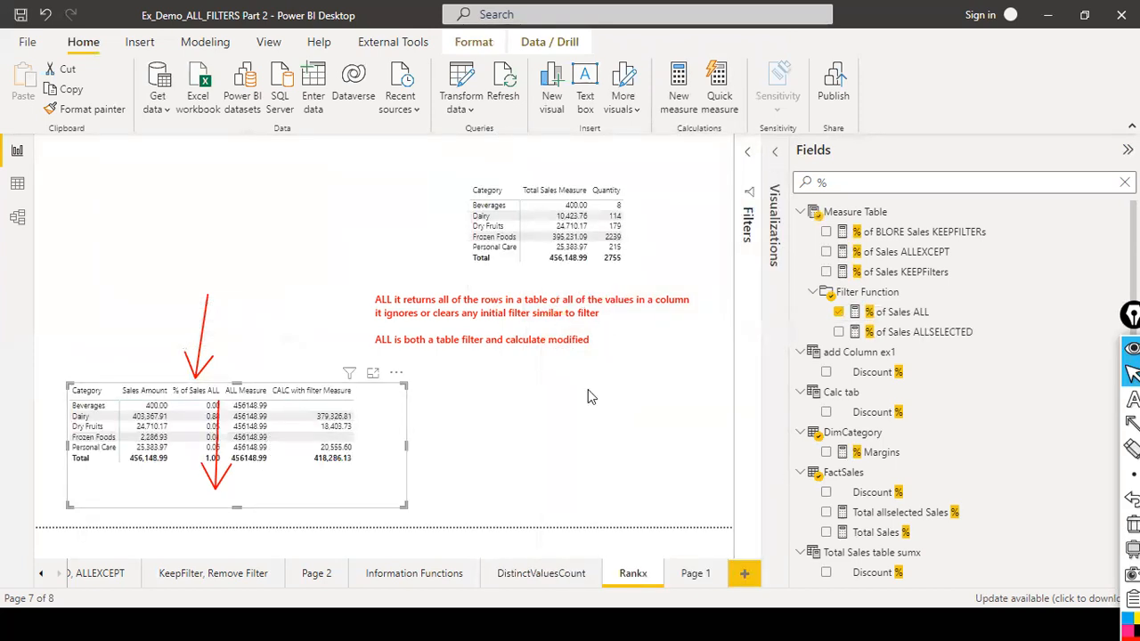
key(ctrl+shift+7)
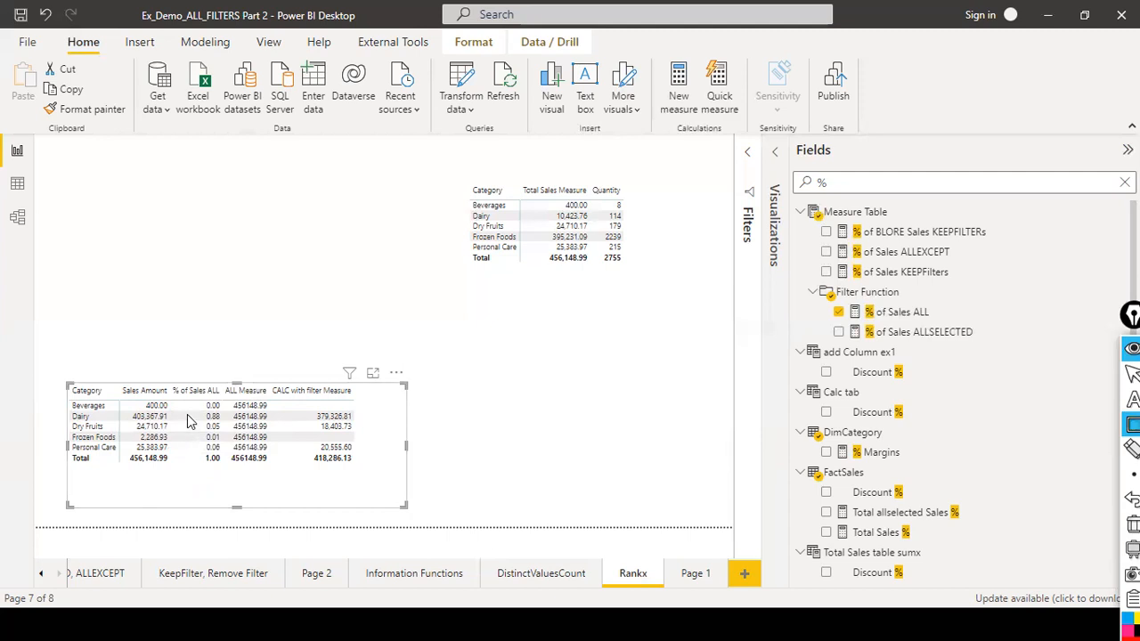
drag(192, 405, 227, 422)
key(ctrl+z)
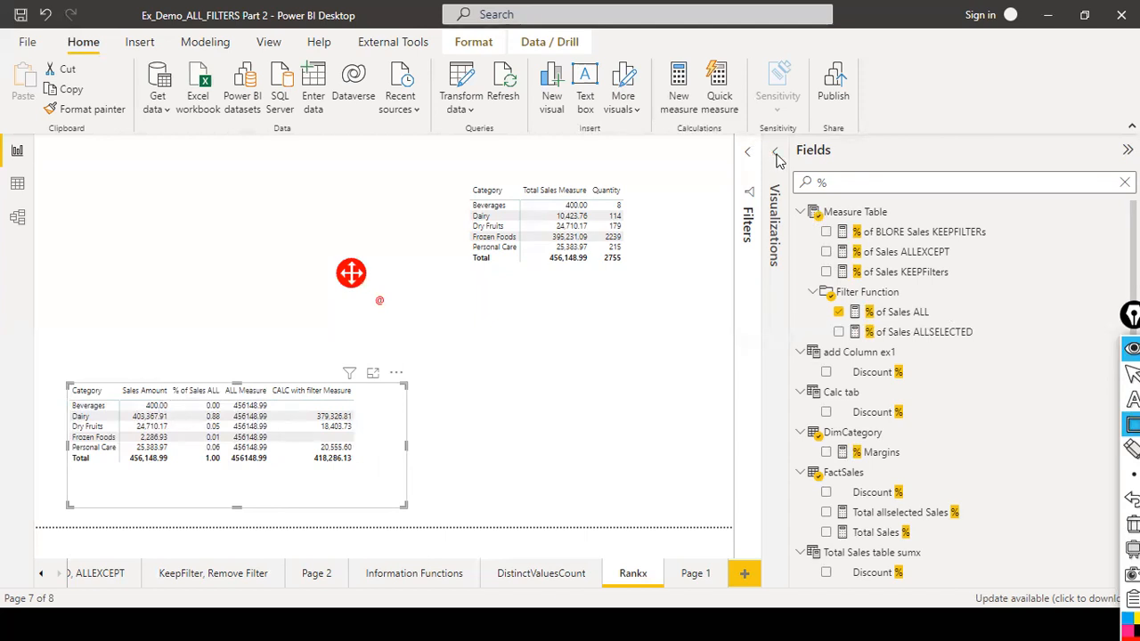
key(ctrl+shift+3)
key(ctrl+shift+2)
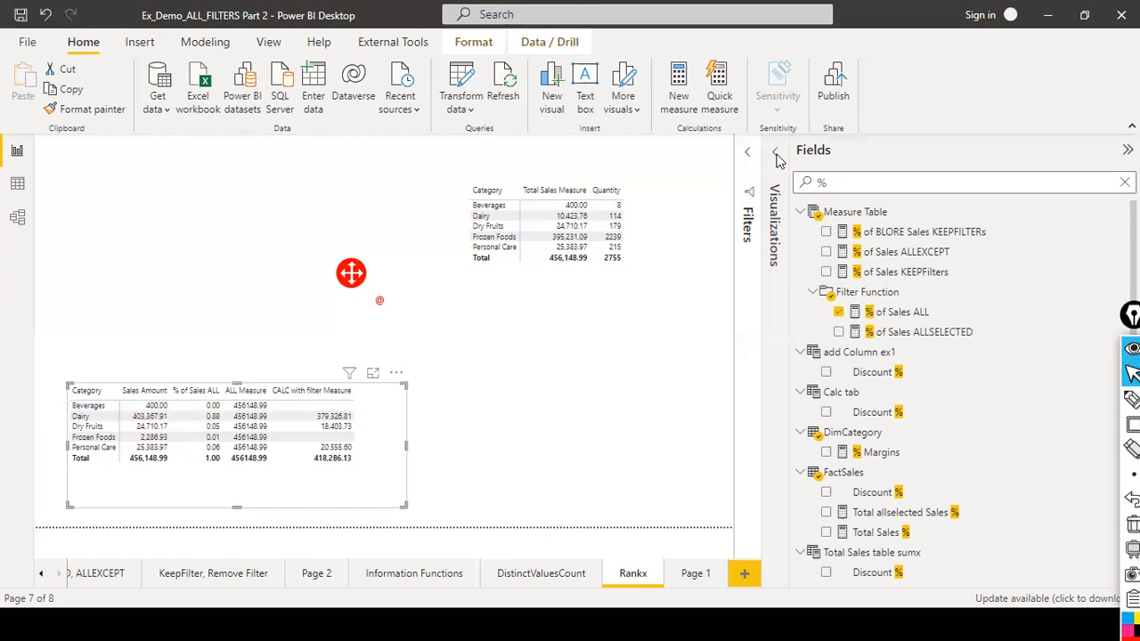
Remove ALL Measure from the table's values and widen the Visualizations pane before collapsing it.
click(776, 153)
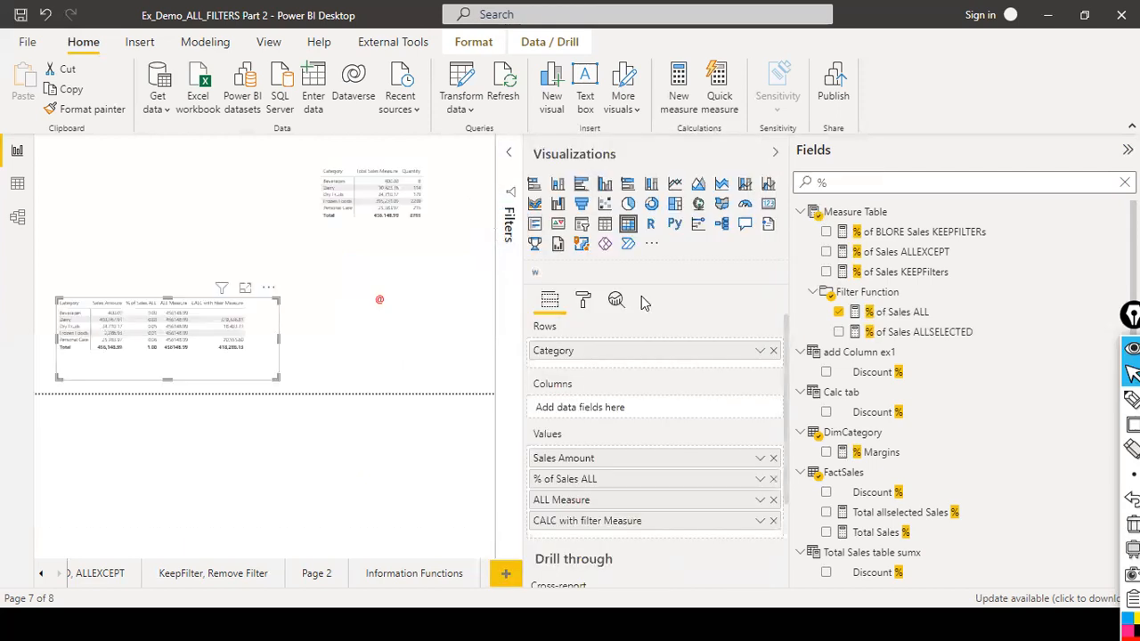
click(773, 500)
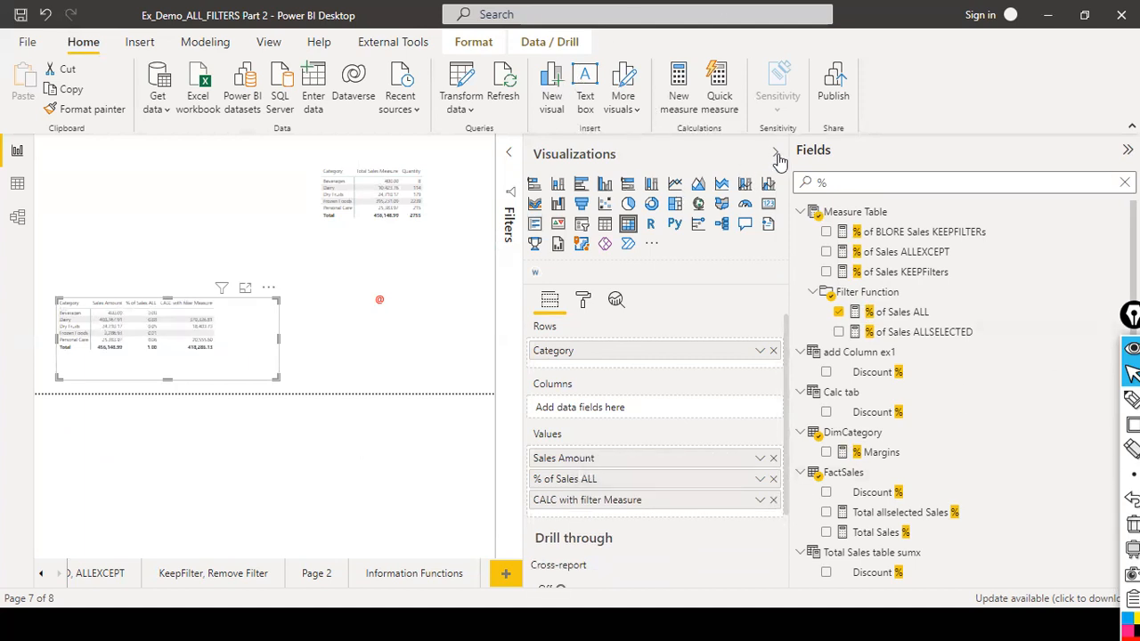
drag(523, 392, 754, 407)
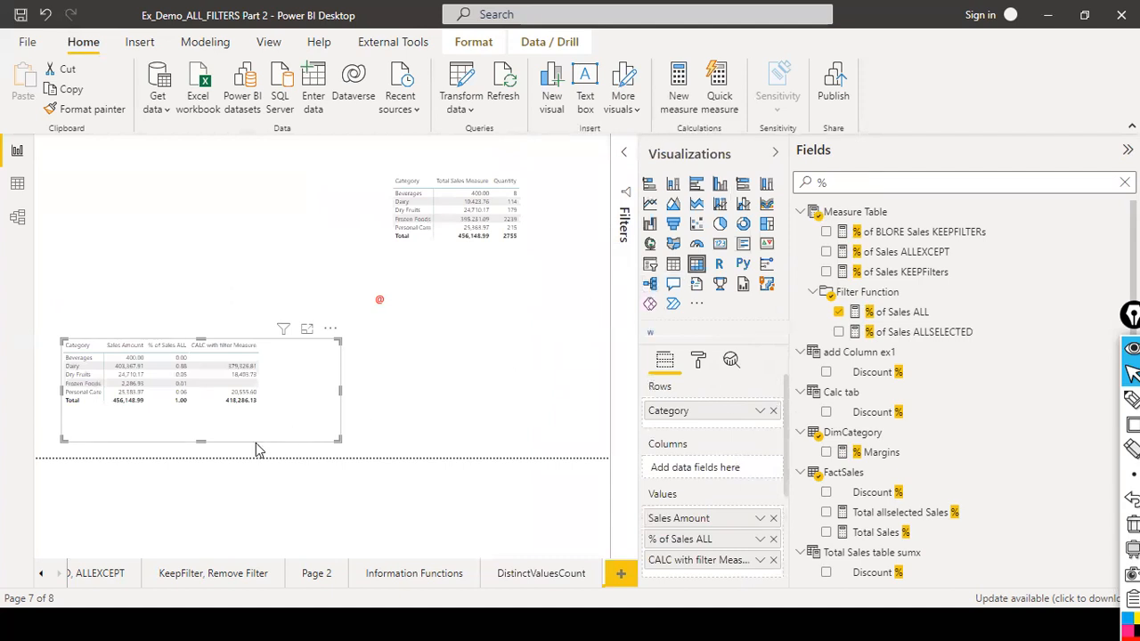
click(775, 156)
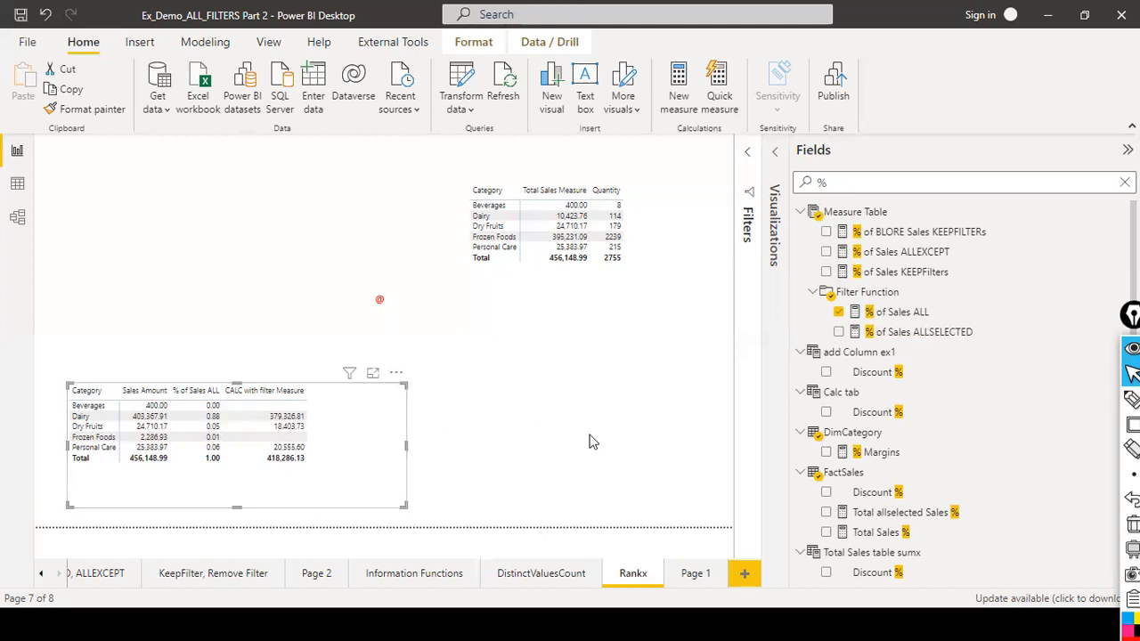
Open the % of Sales ALLEXCEPT formula, highlight its name and DIVIDE arguments, then discard the edit.
click(942, 252)
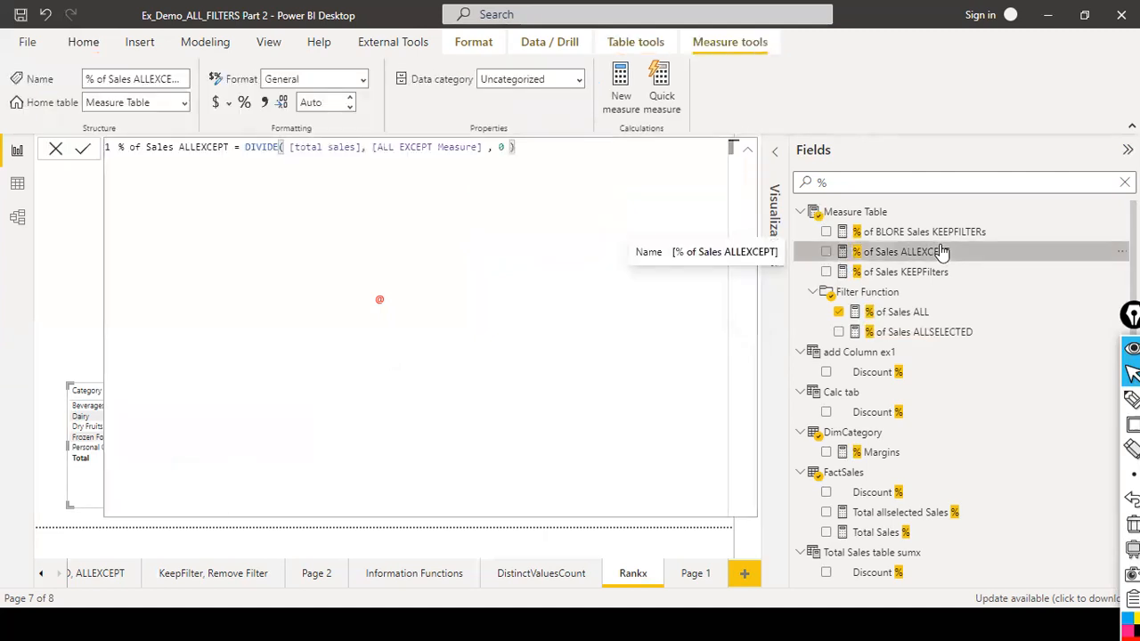
click(839, 313)
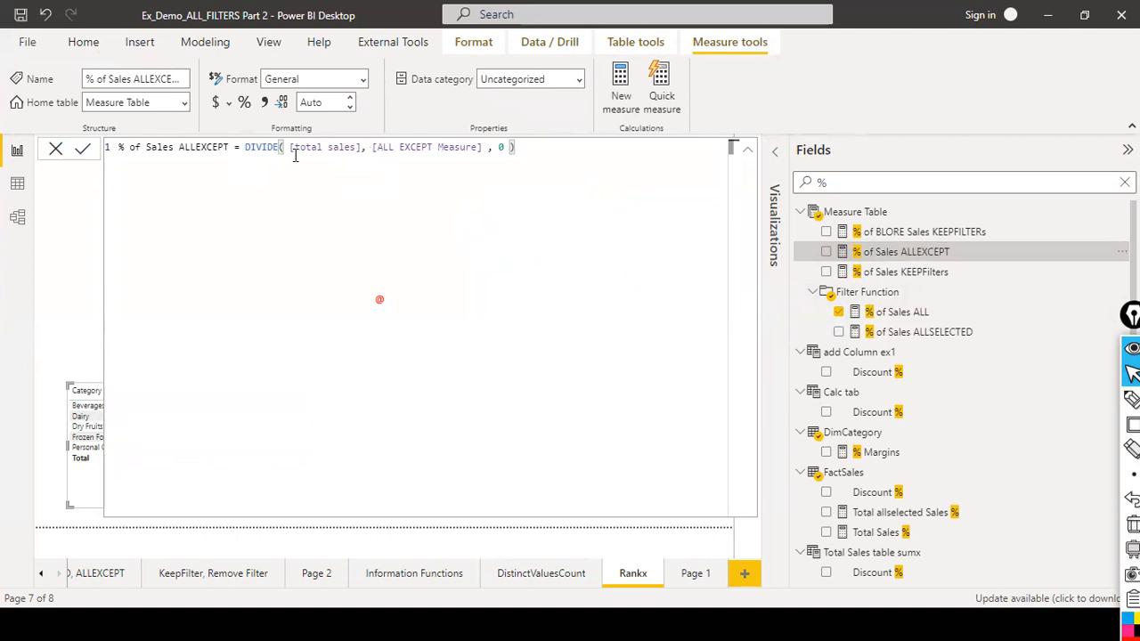
drag(229, 149, 118, 149)
click(345, 149)
drag(375, 149, 439, 146)
click(56, 149)
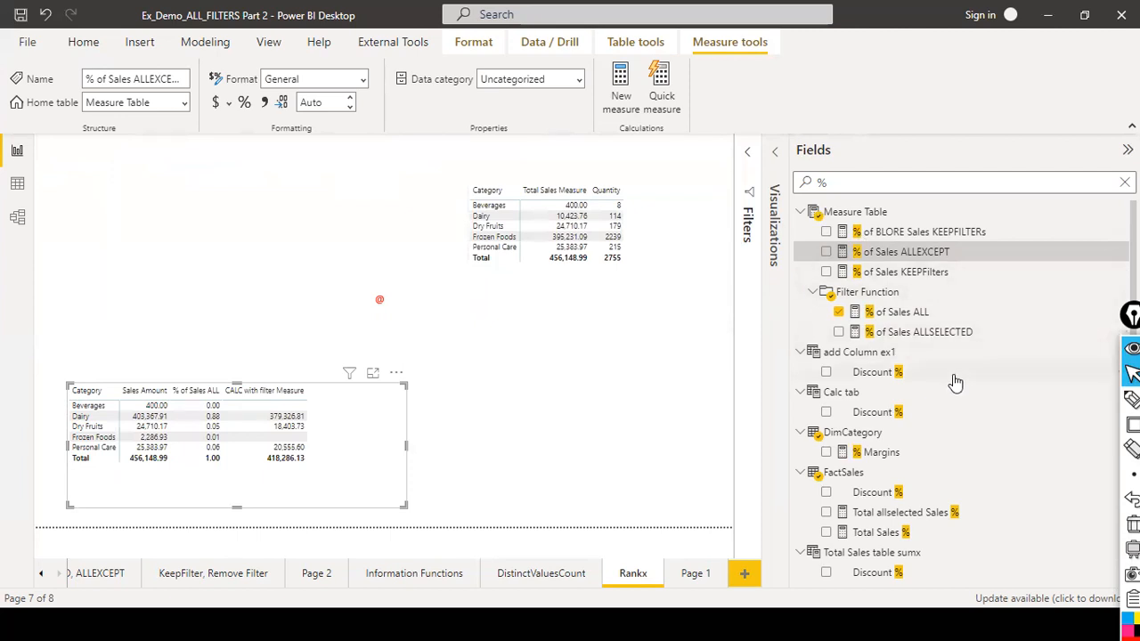
Search the fields for "all" and open the ALL EXCEPT Measure formula.
scroll(954, 382, down, 1)
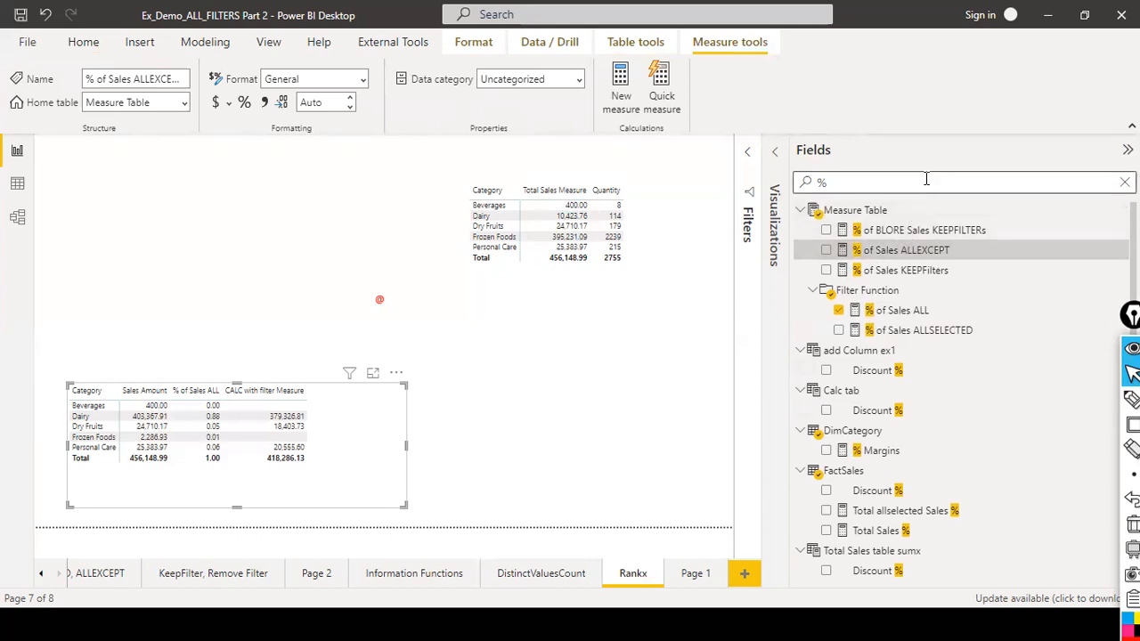
key(BackSpace)
text(all)
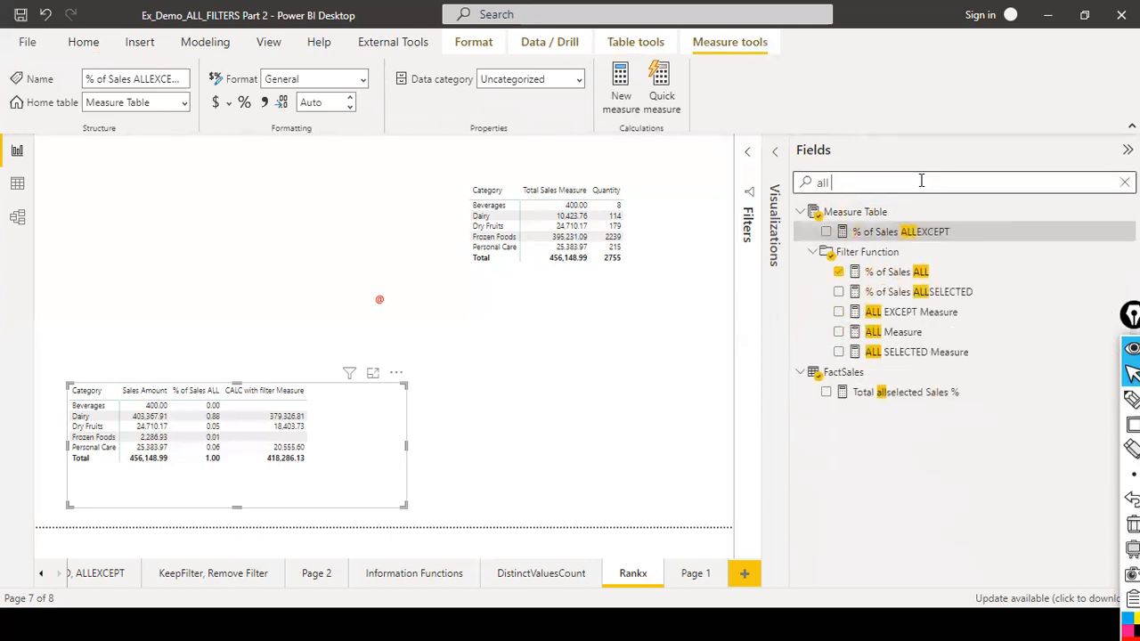
click(941, 322)
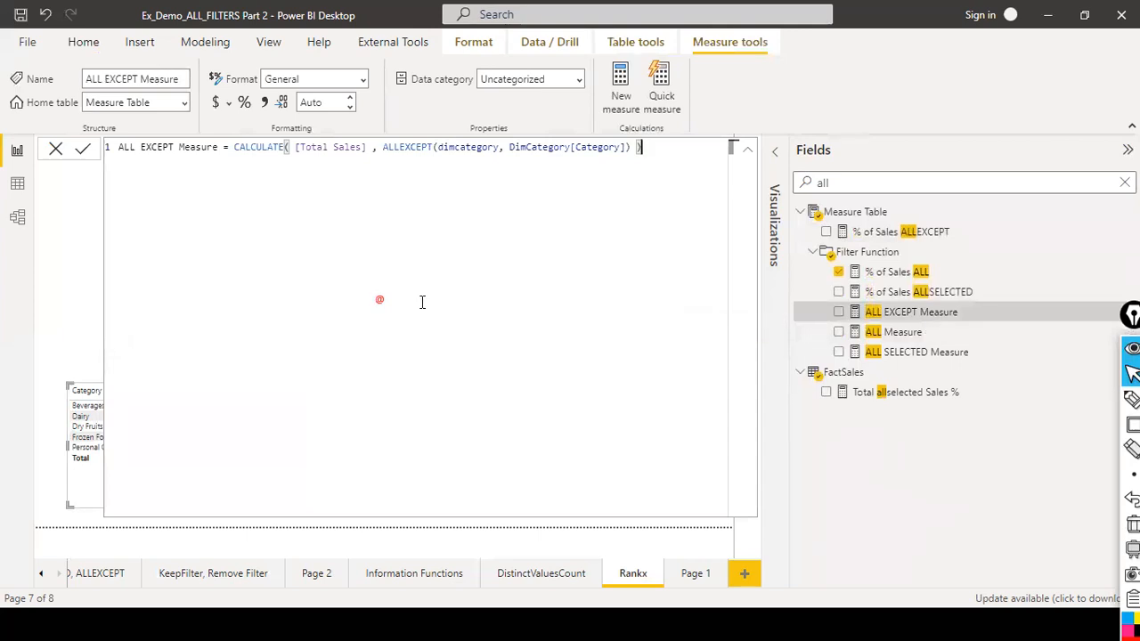
key(ctrl+shift+t)
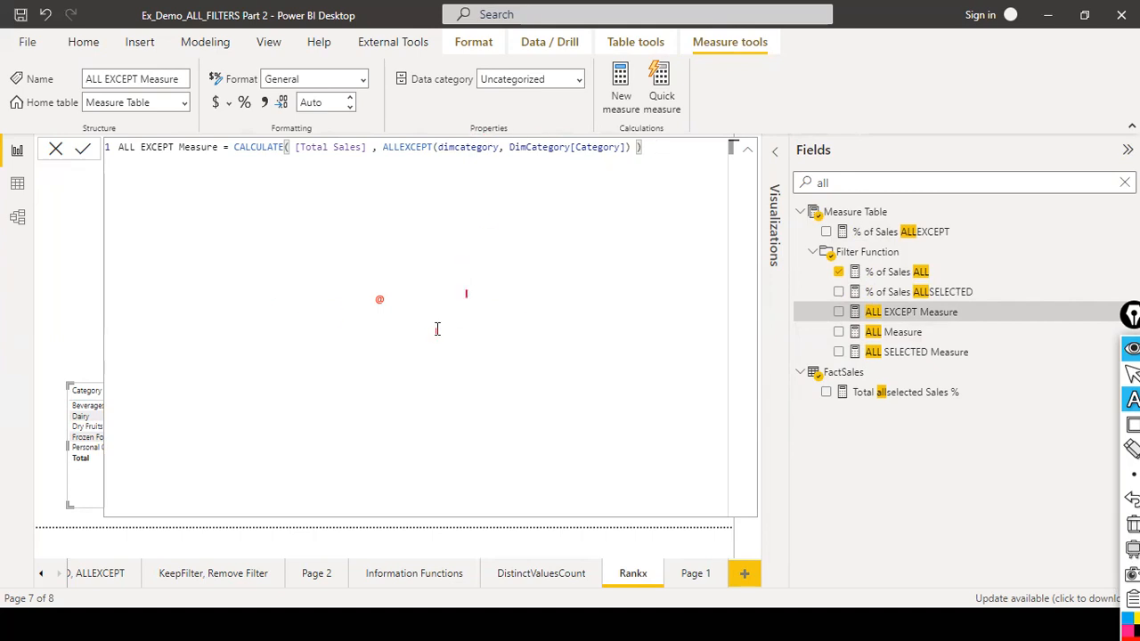
text(DIVIDE()
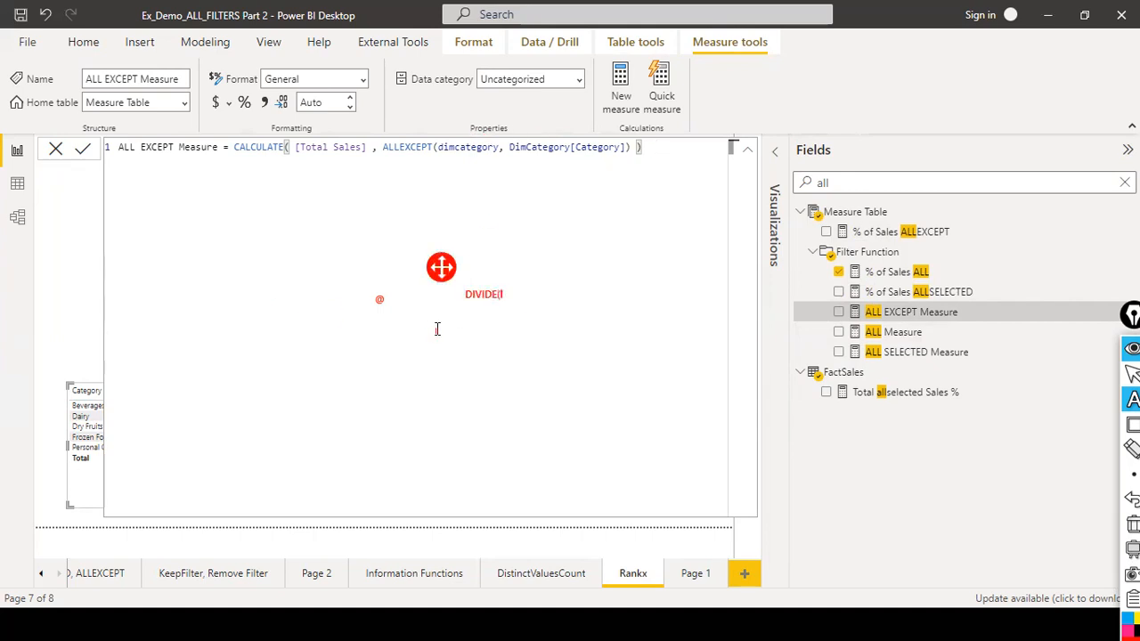
text(otal SAles], [ALL EXCE)
text(PT MEs)
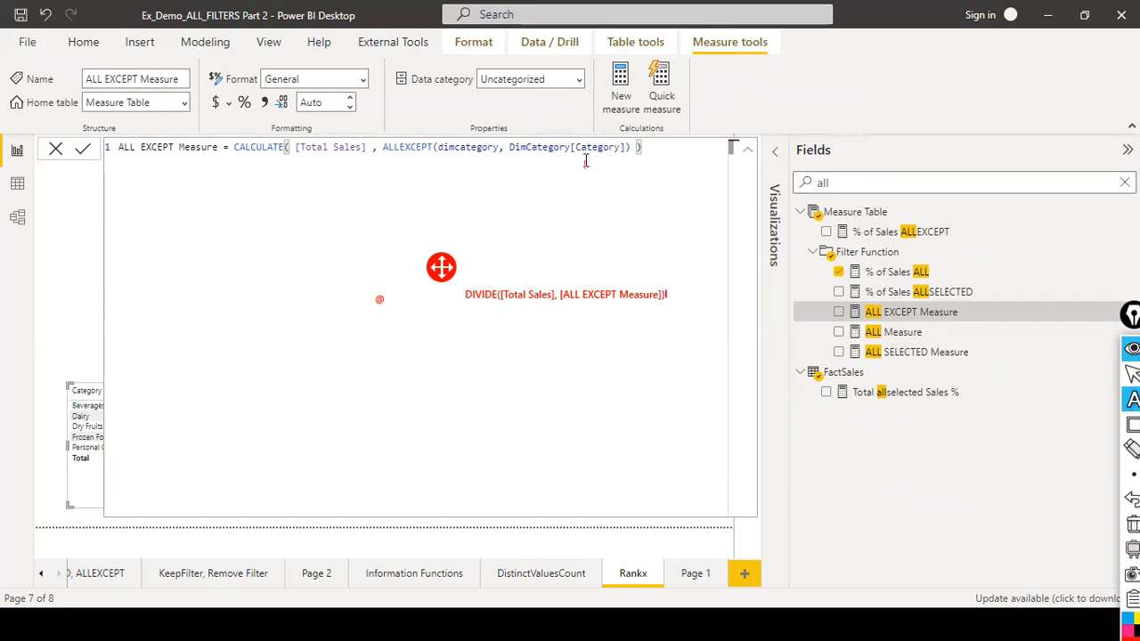
key(Escape)
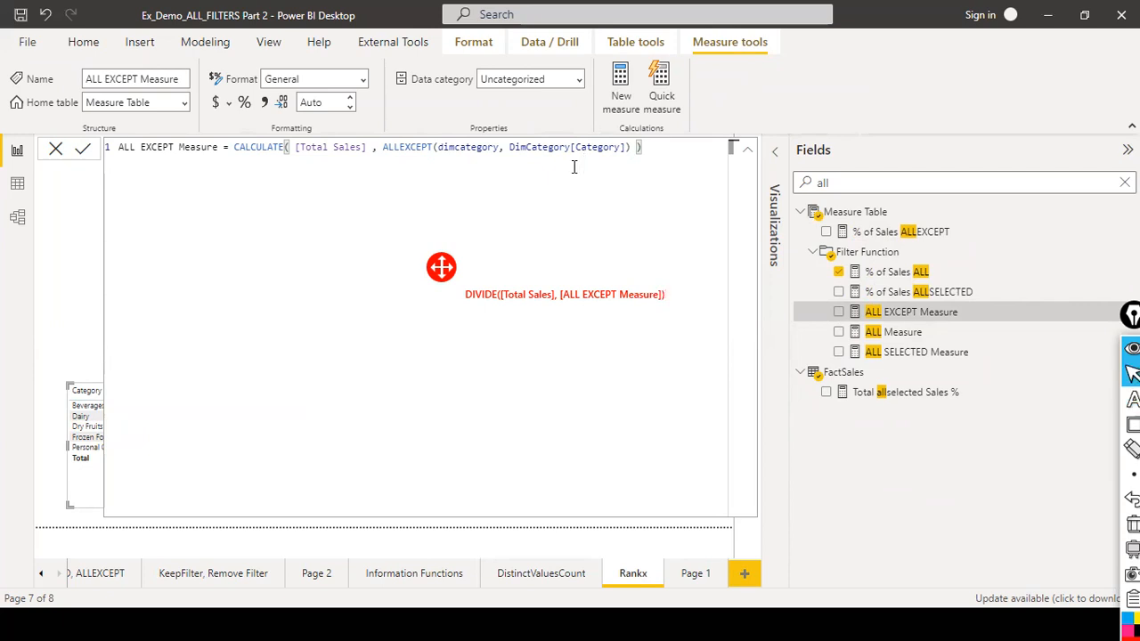
Close the formula, add ALL EXCEPT Measure to the category table and enlarge the table visual.
click(56, 150)
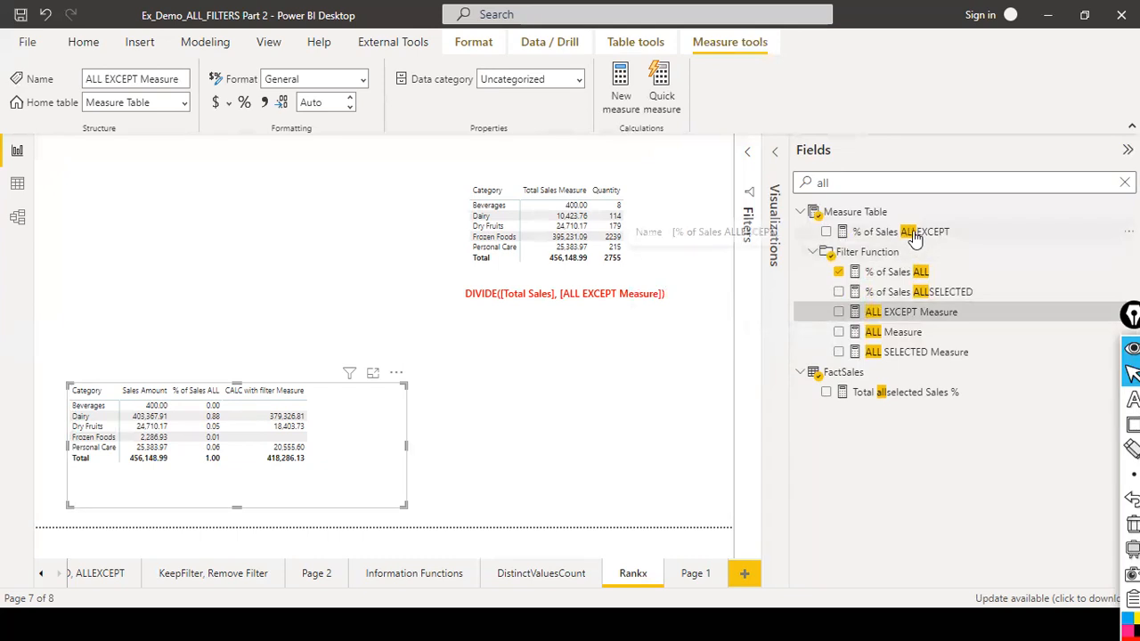
drag(913, 313, 392, 437)
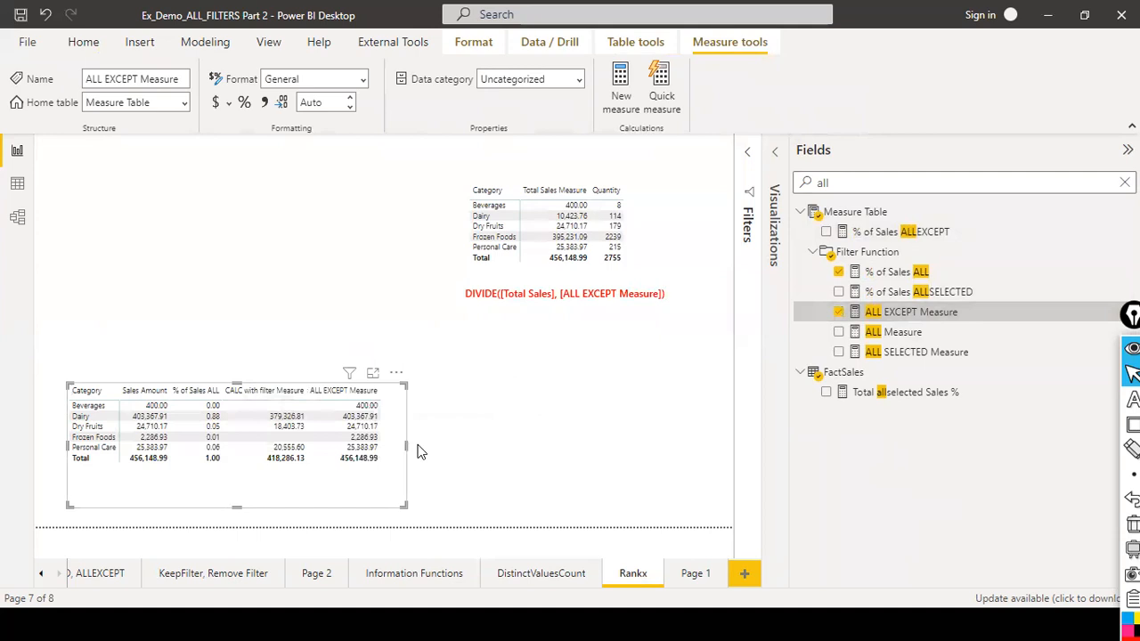
drag(410, 448, 431, 394)
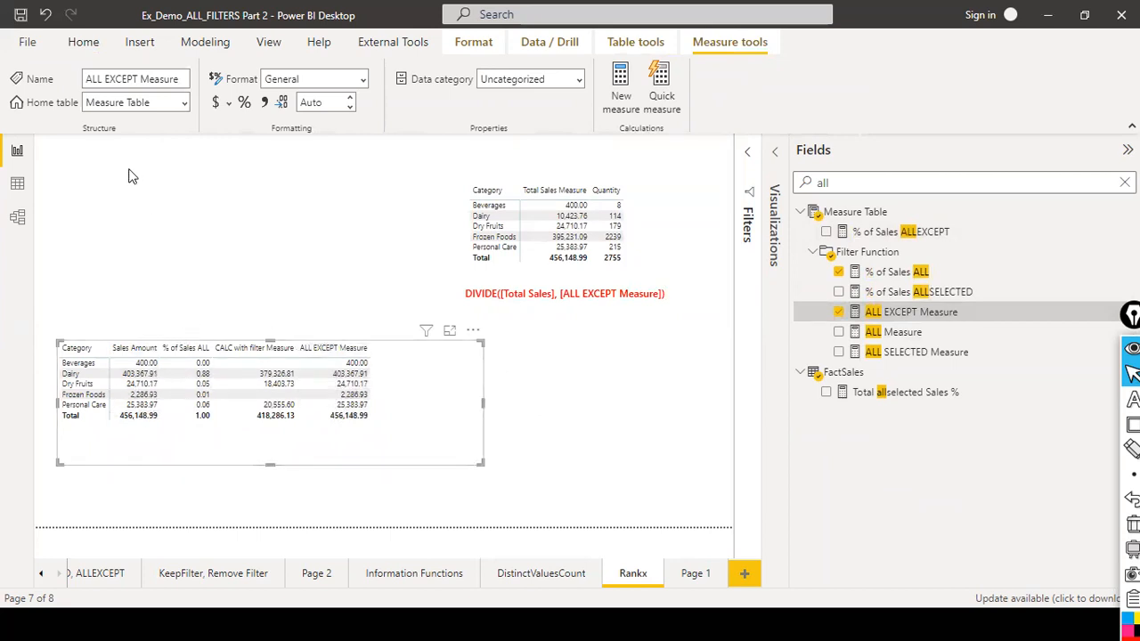
key(ctrl+shift+a)
drag(138, 228, 134, 337)
drag(350, 243, 345, 340)
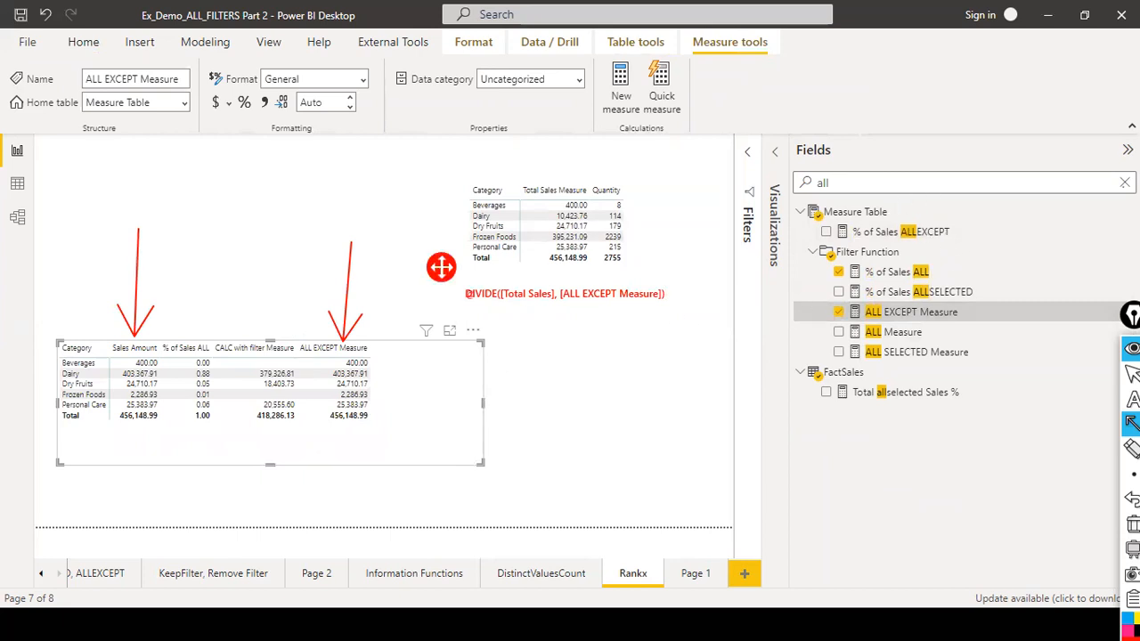
click(1132, 374)
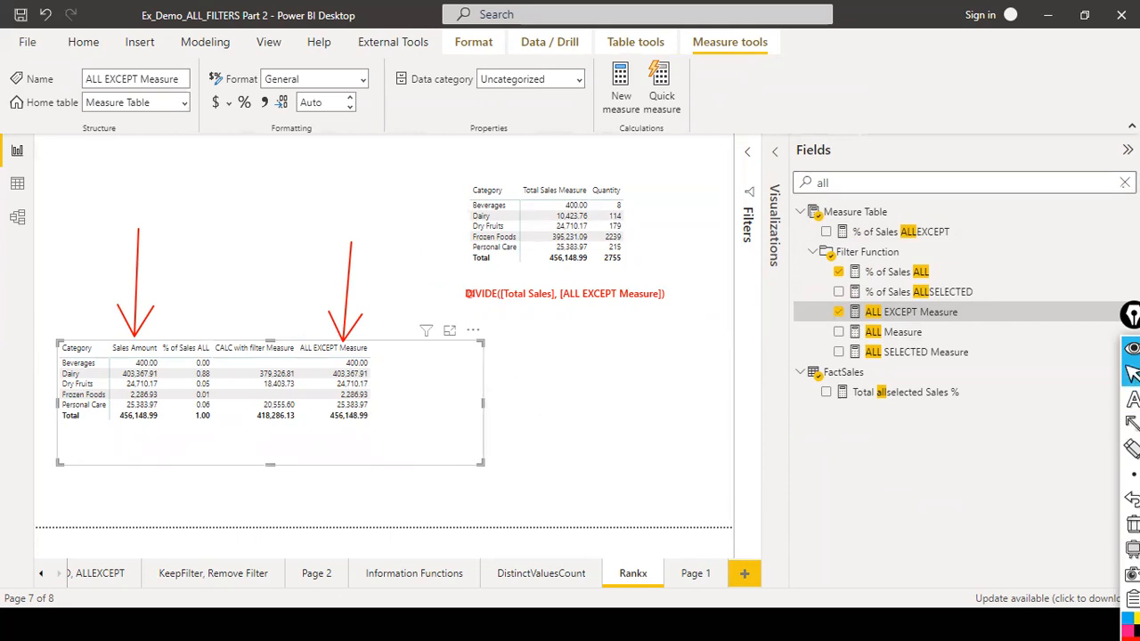
Search the fields for "all meas", add ALL Measure to the category table, and widen the table visual.
key(BackSpace)
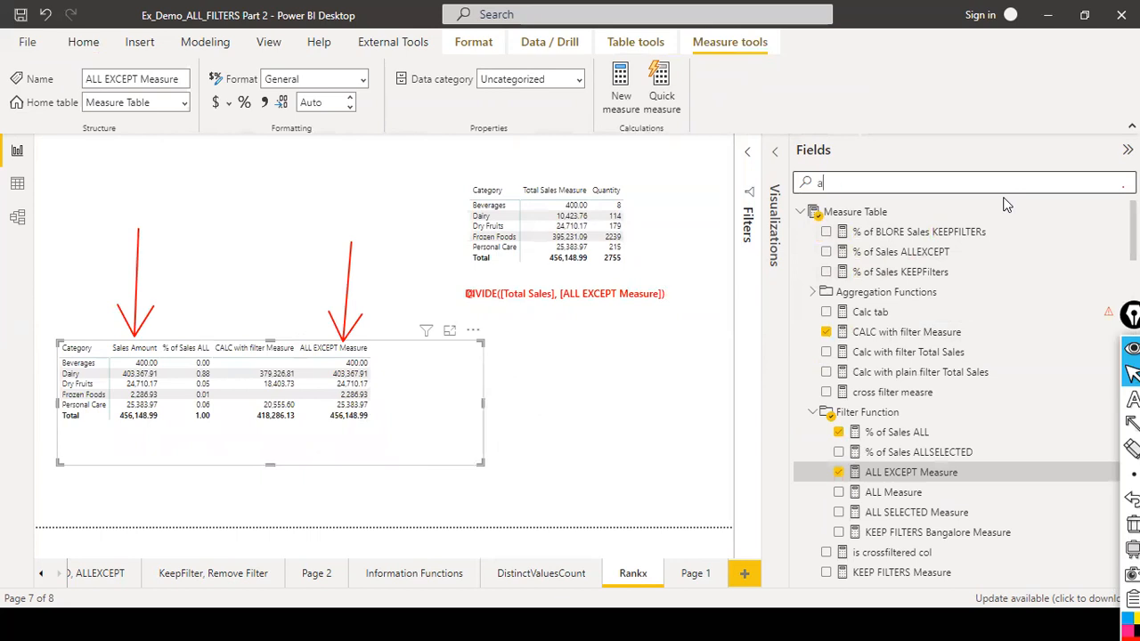
text(mea)
text(ll)
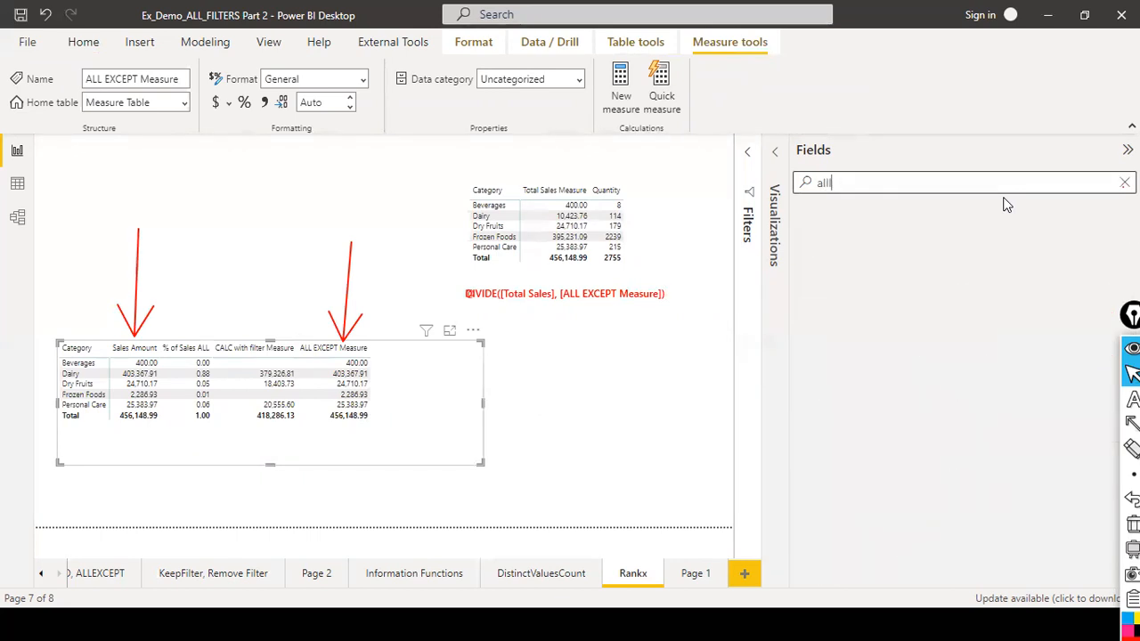
key(BackSpace)
text(measre)
key(BackSpace)
key(BackSpace)
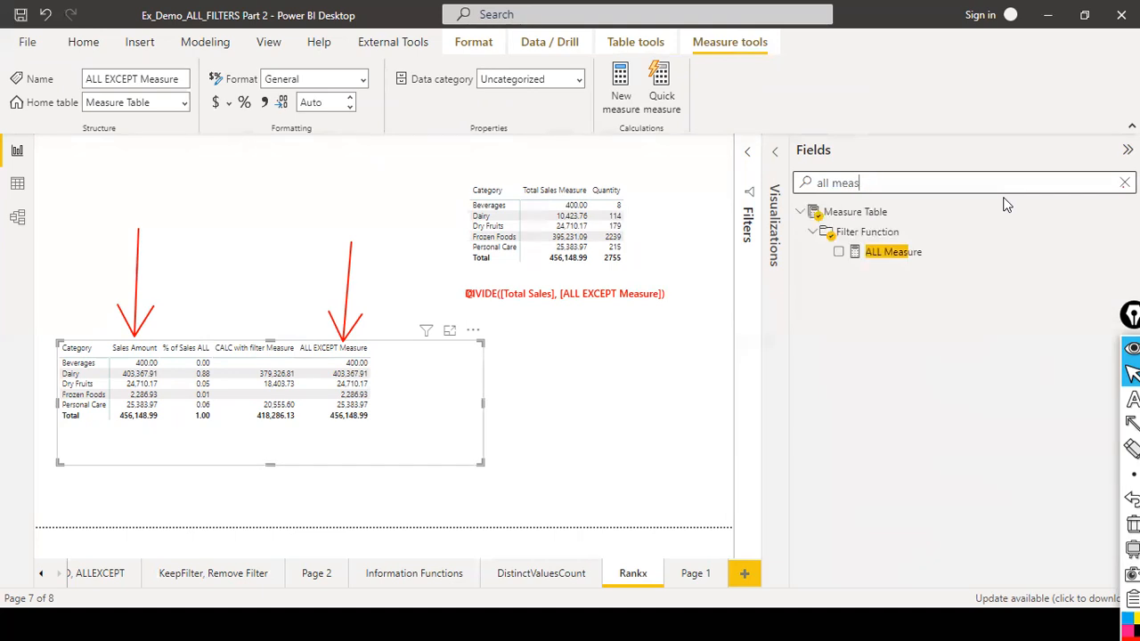
drag(894, 252, 437, 364)
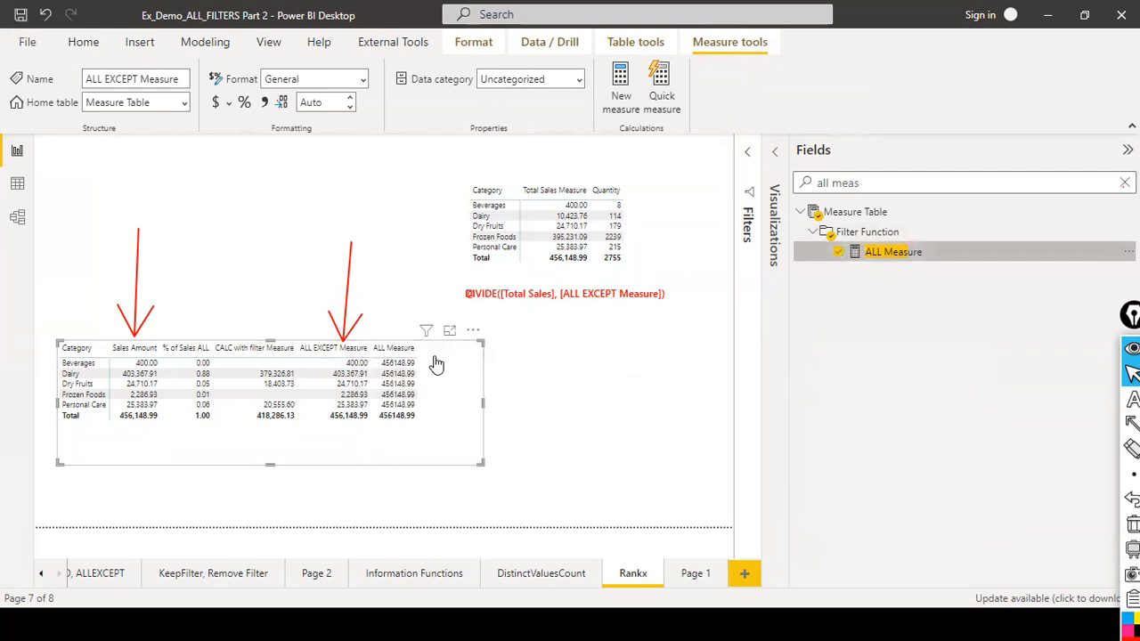
drag(480, 407, 574, 407)
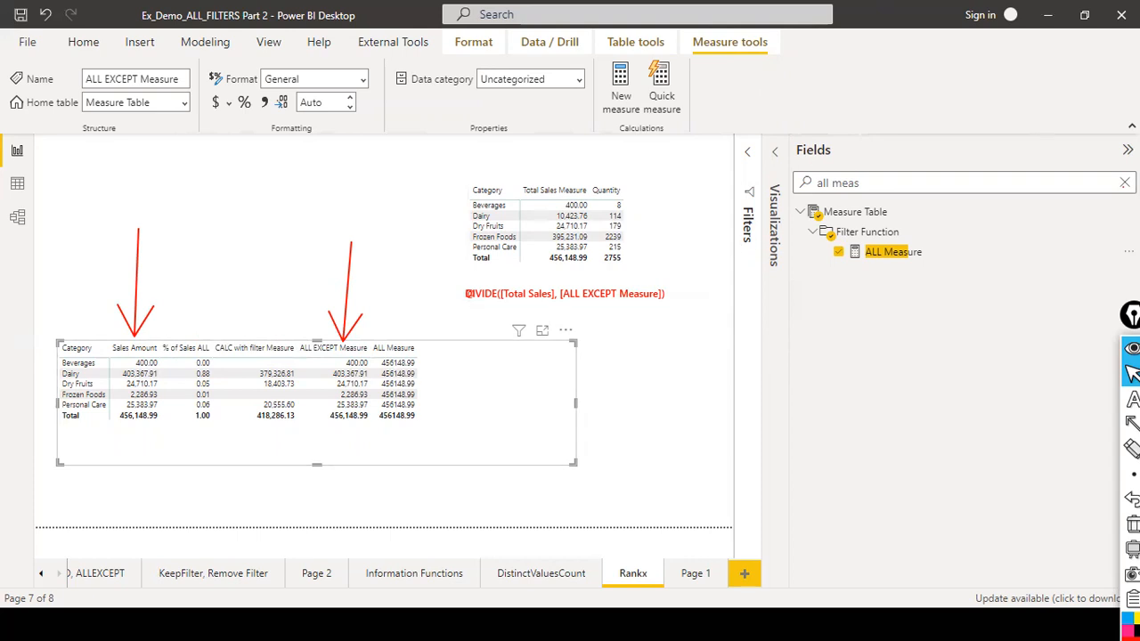
Try converting the table visual into a slicer and undo the conversion.
click(1124, 183)
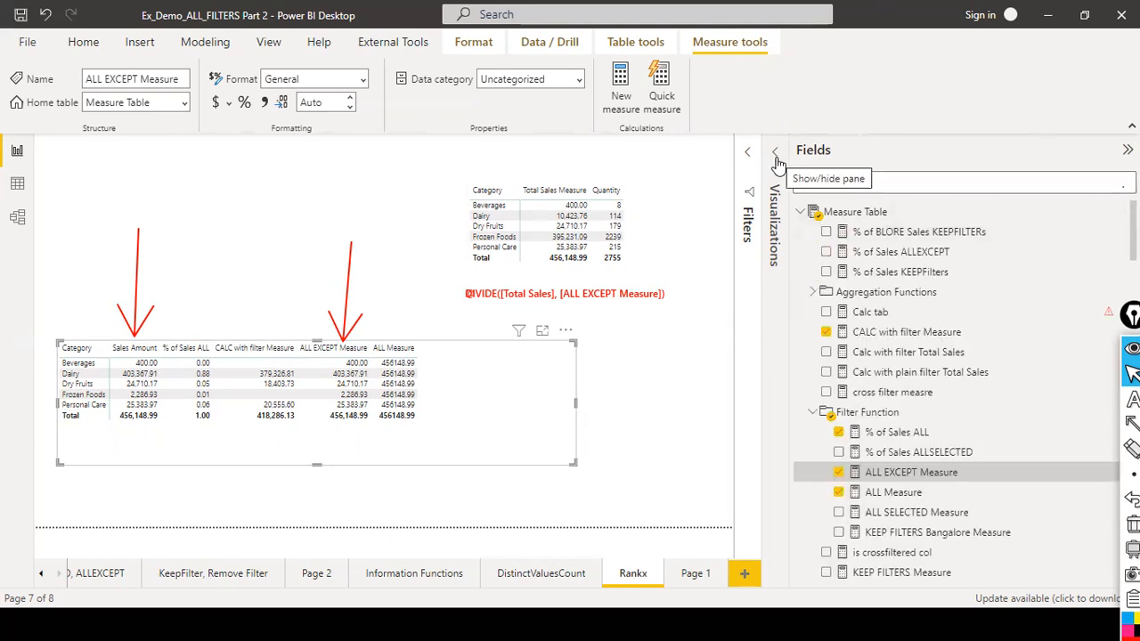
click(773, 196)
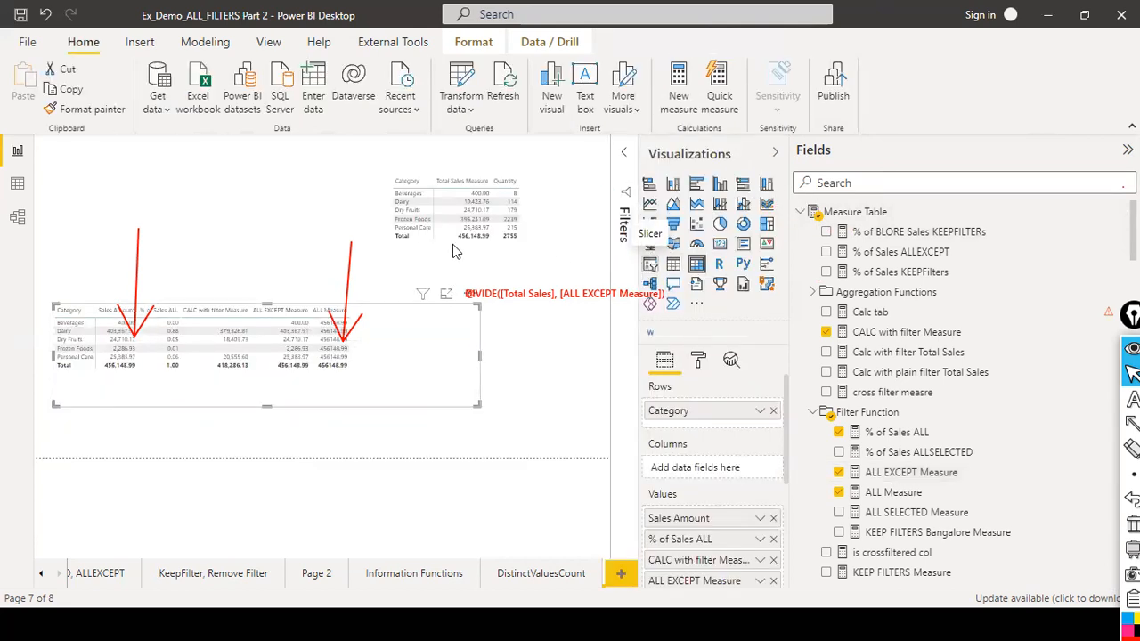
click(649, 264)
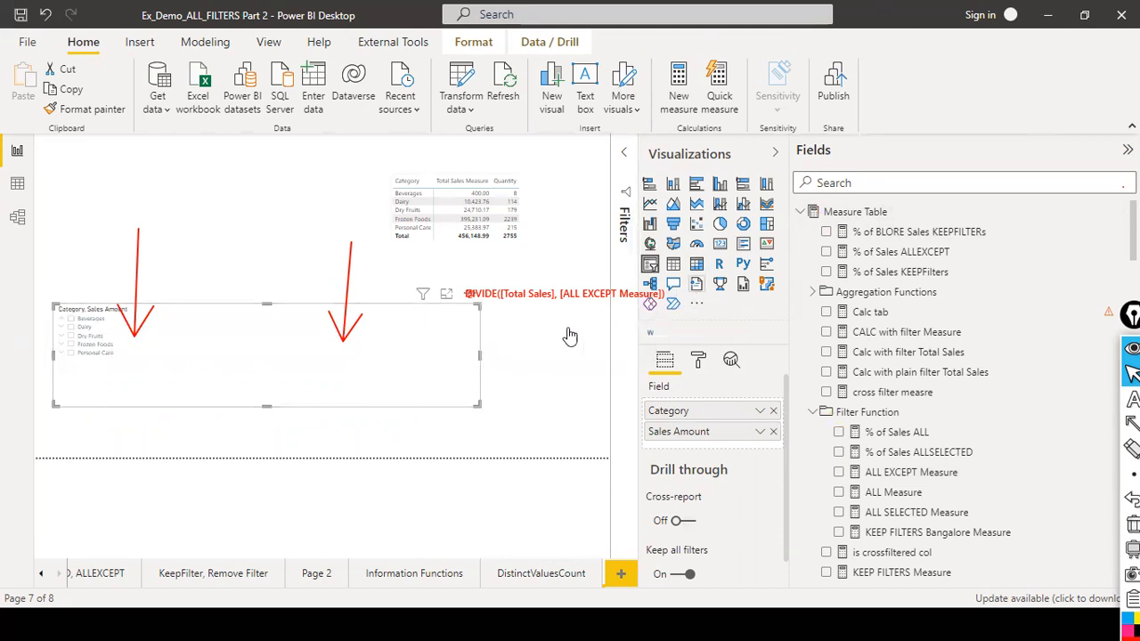
click(543, 387)
key(ctrl+z)
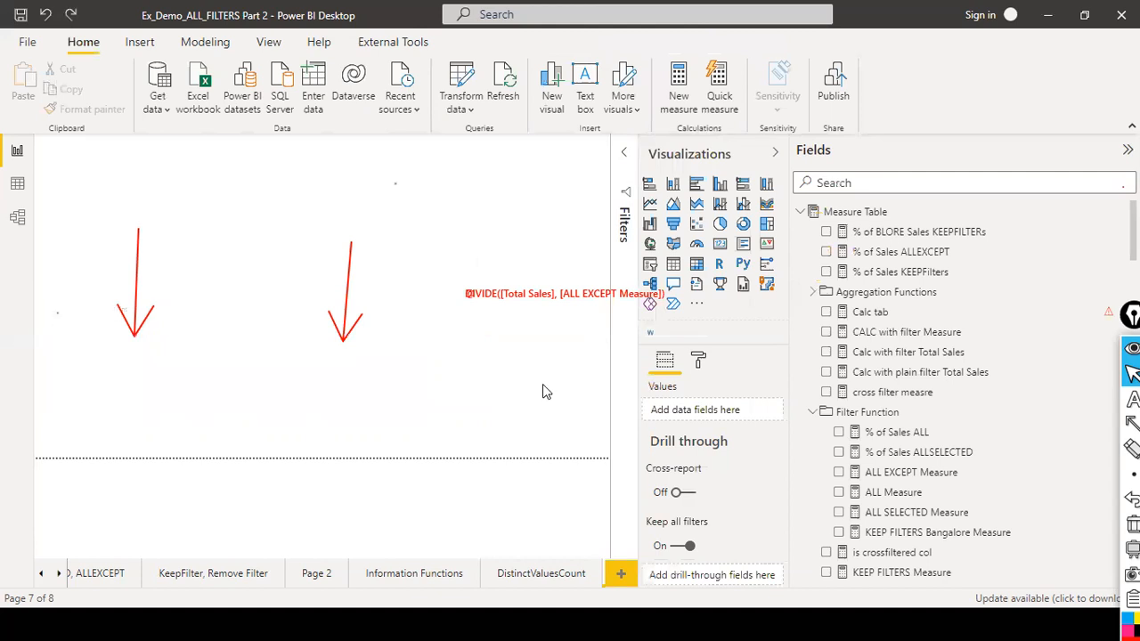
click(547, 389)
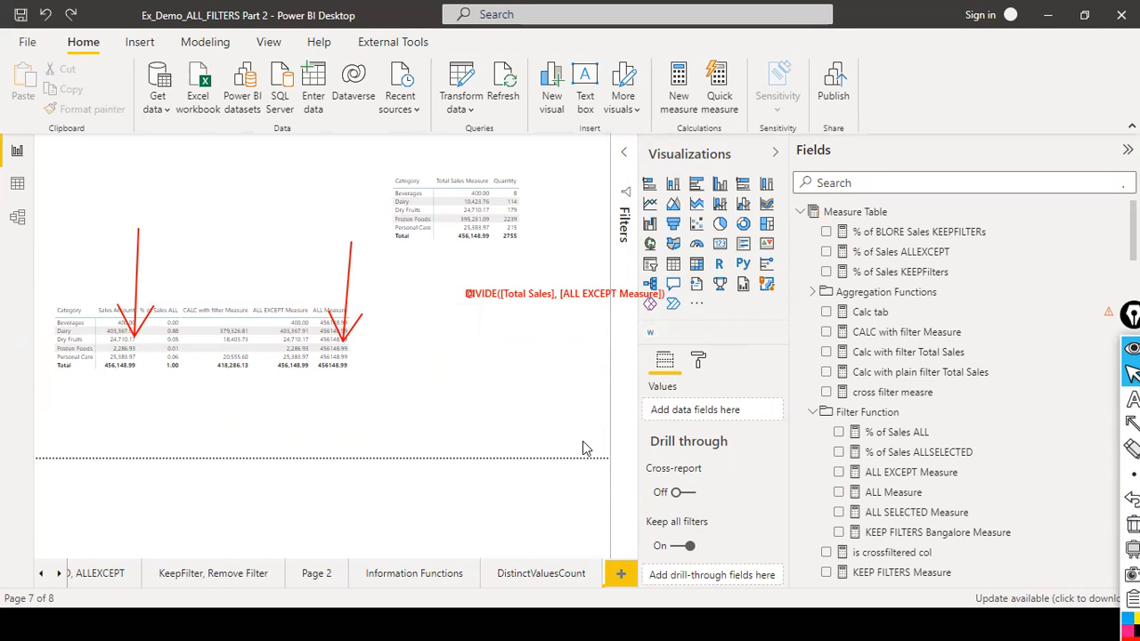
Insert a new slicer near the top of the page and add the DimCategory Category field to it.
click(650, 264)
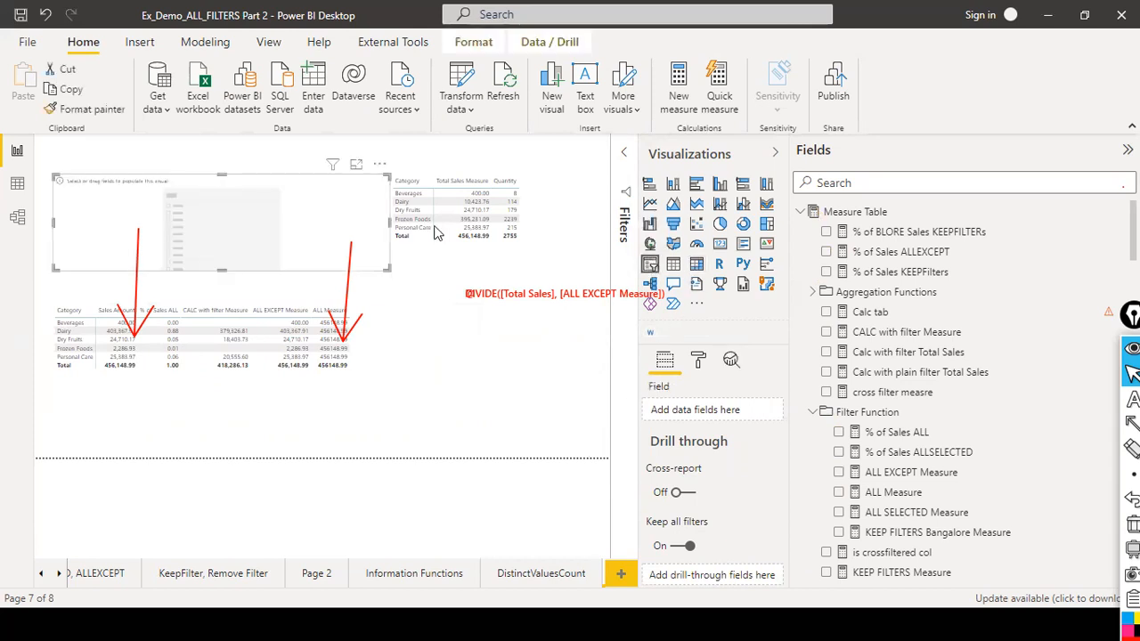
drag(385, 221, 340, 201)
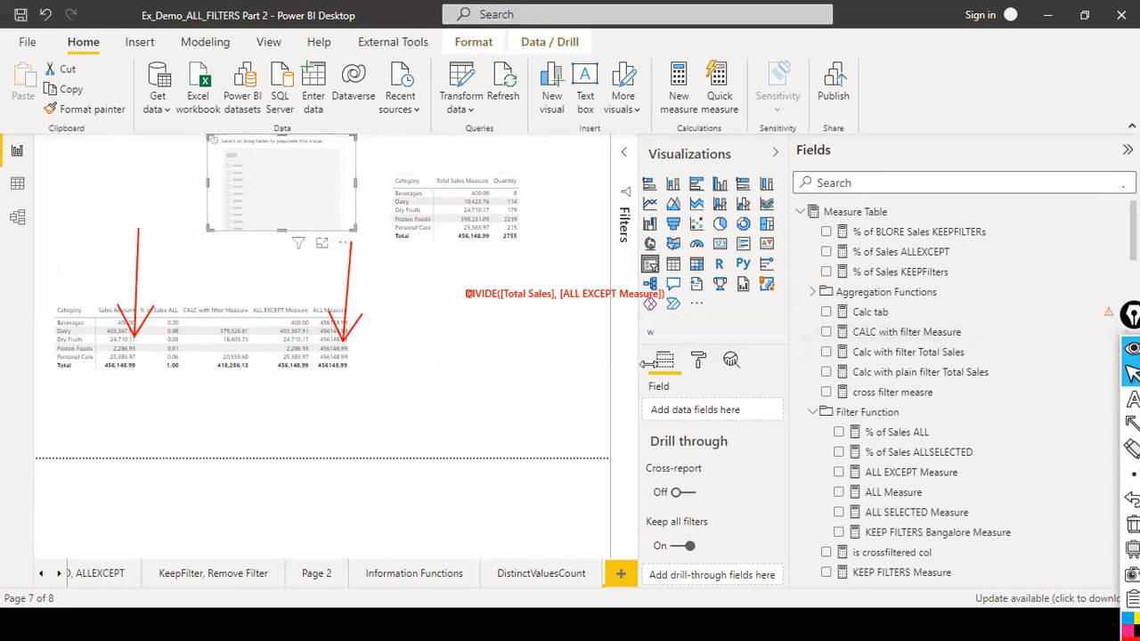
click(866, 185)
text(cal)
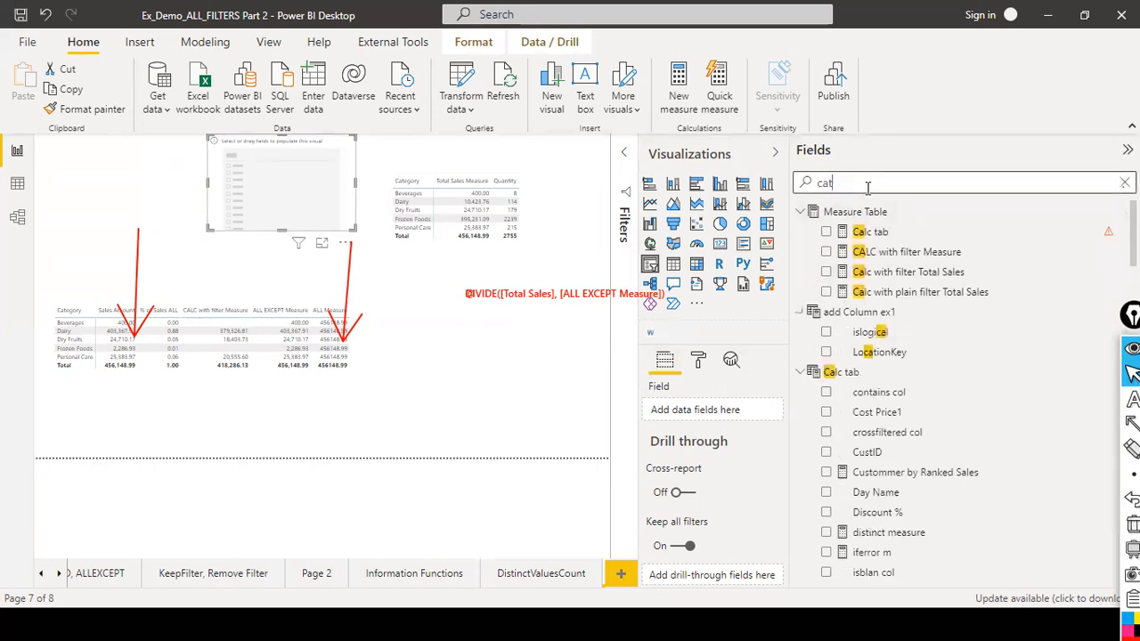
key(BackSpace)
key(BackSpace)
key(BackSpace)
text(dimcate)
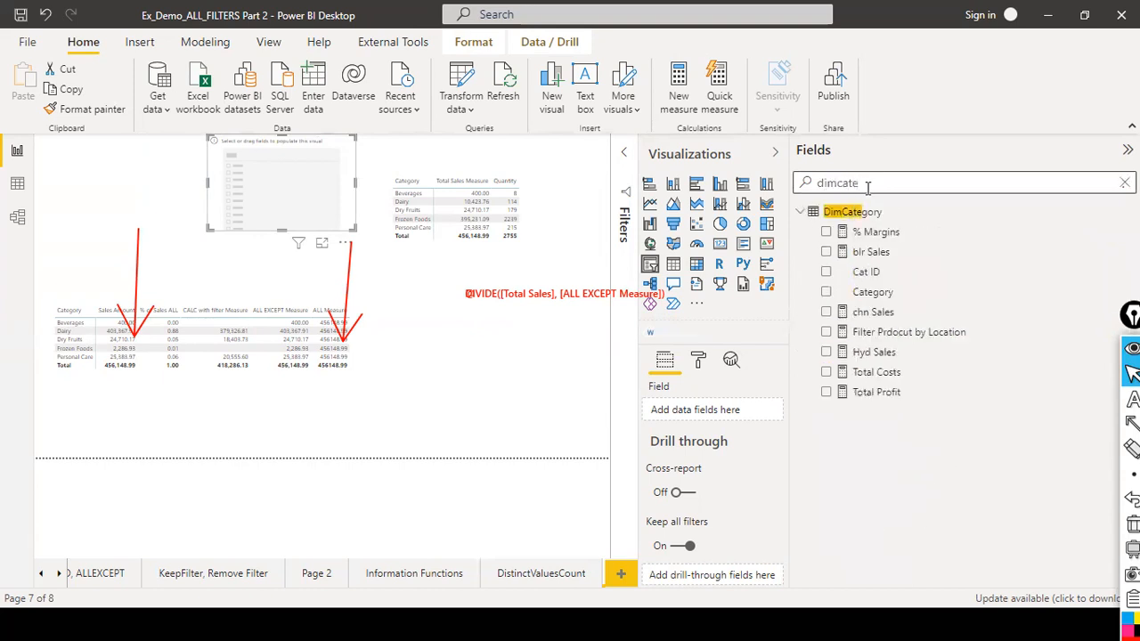
drag(877, 294, 669, 257)
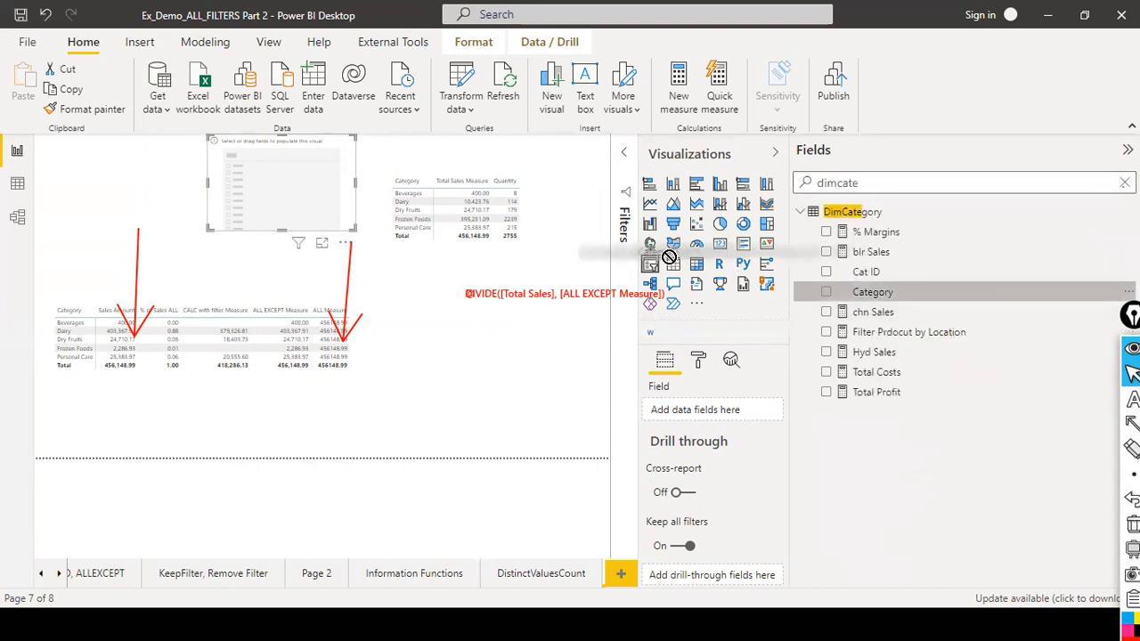
drag(873, 294, 320, 192)
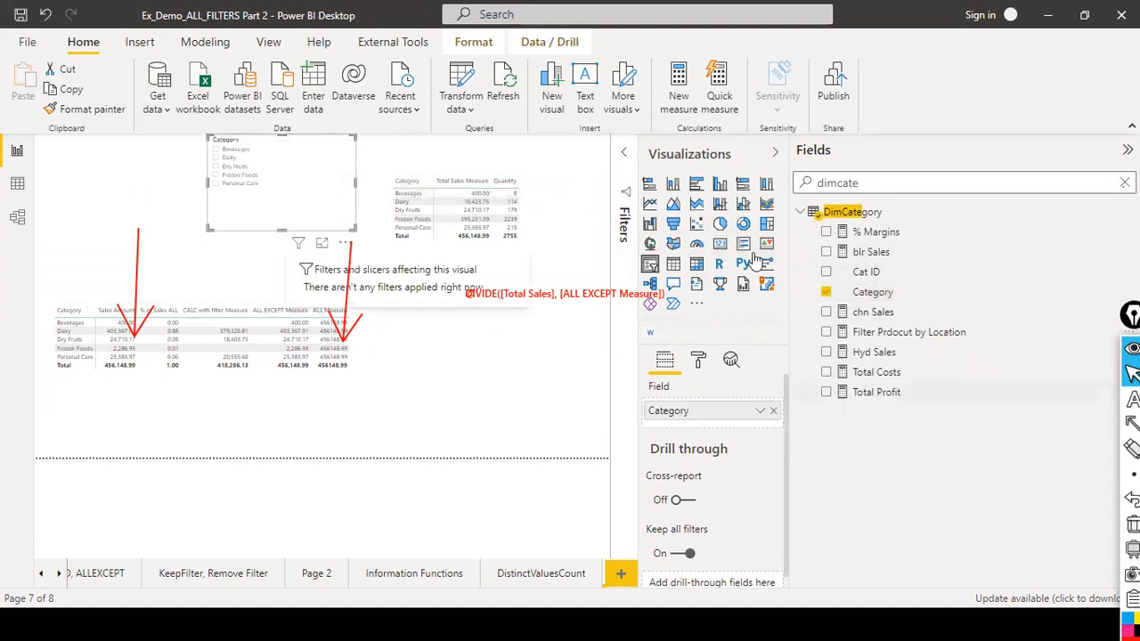
Select Dairy, Dry Fruits and Personal Care in the category slicer and move the slicer lower on the page.
click(215, 157)
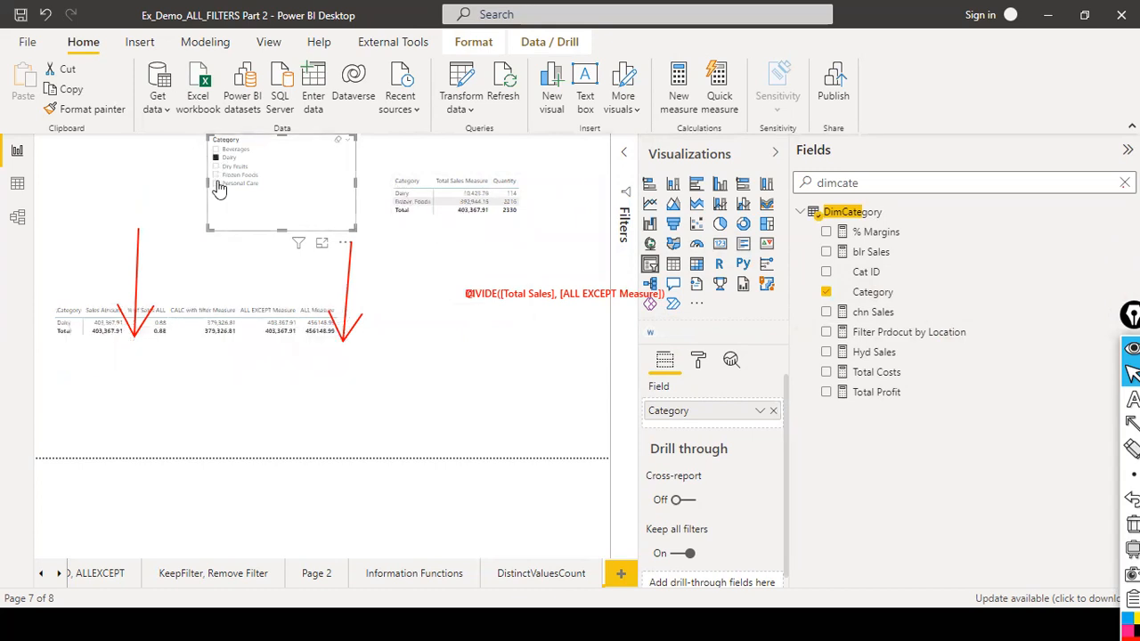
ctrl+click(216, 166)
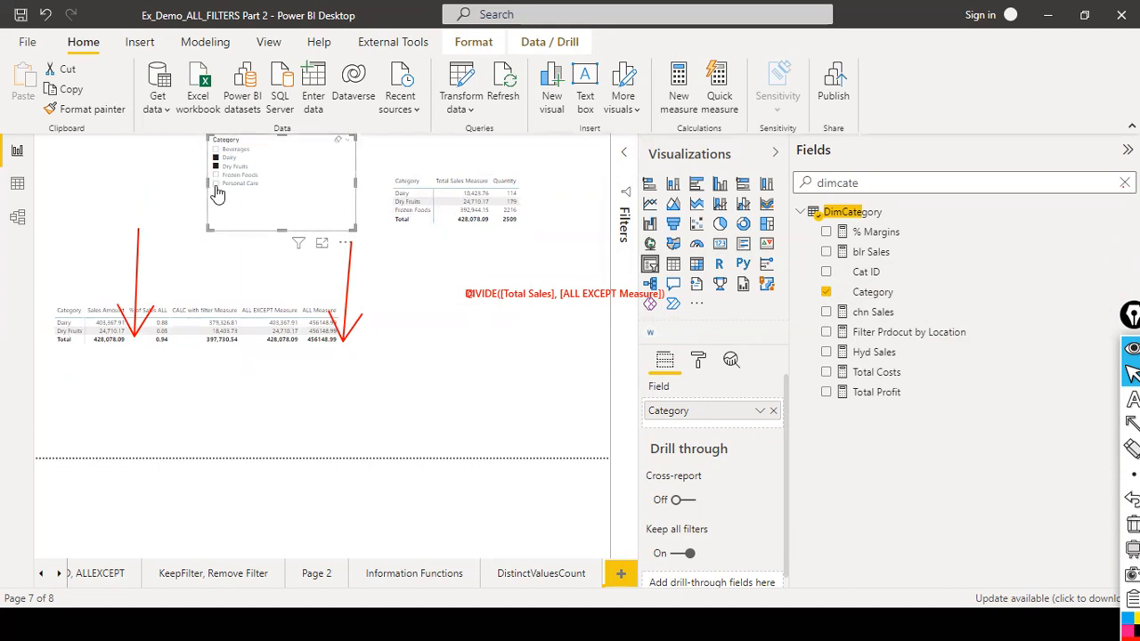
ctrl+click(215, 183)
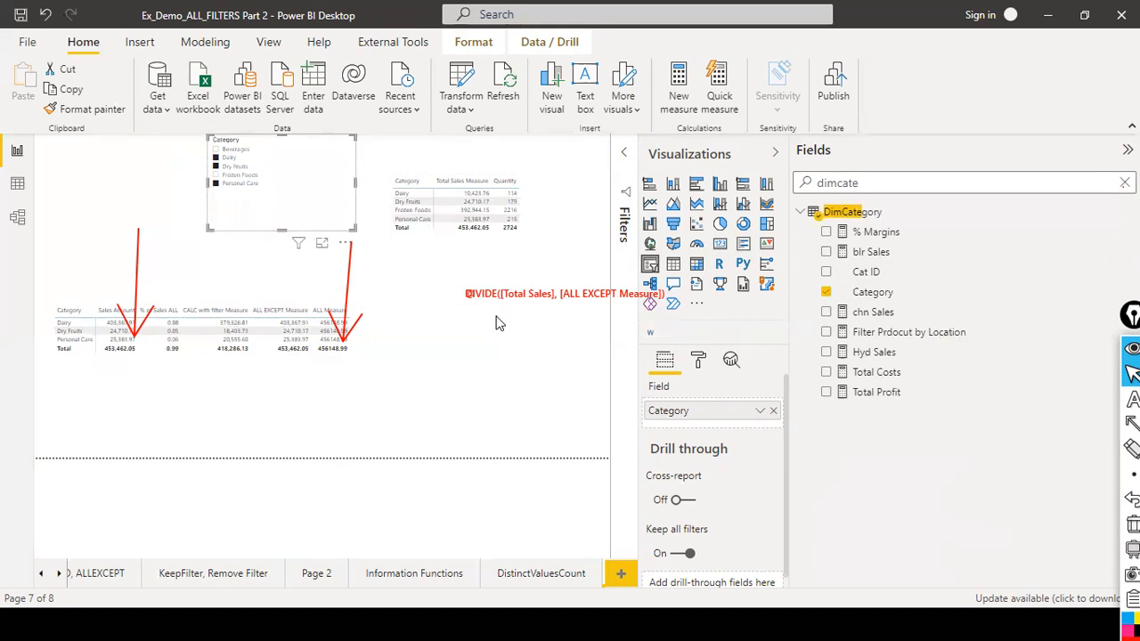
key(ctrl+shift+7)
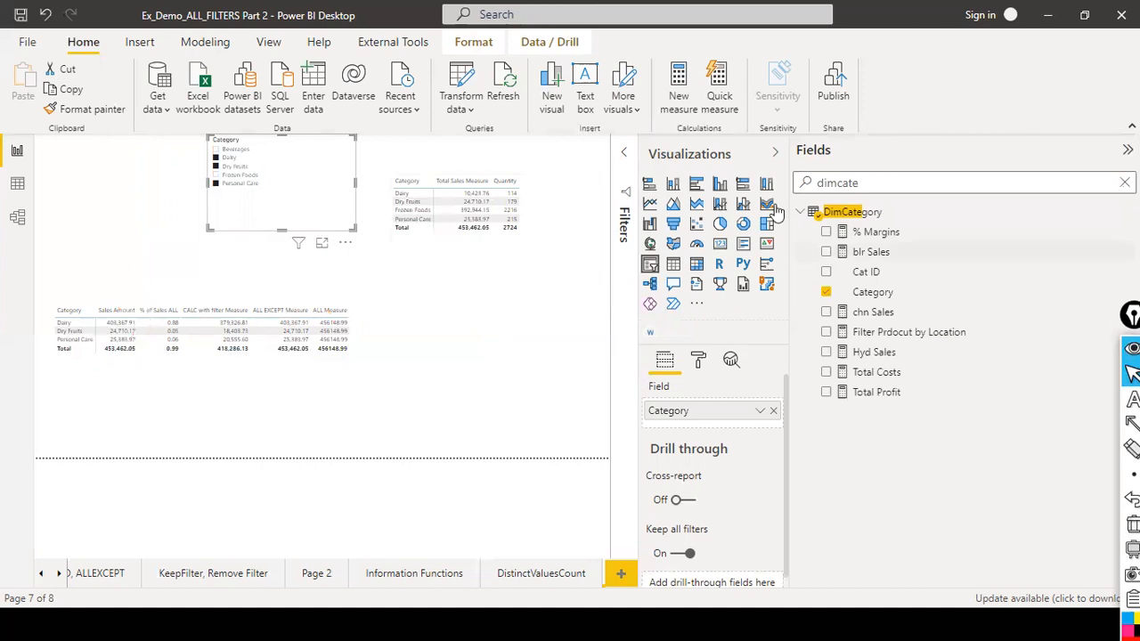
drag(789, 242, 989, 252)
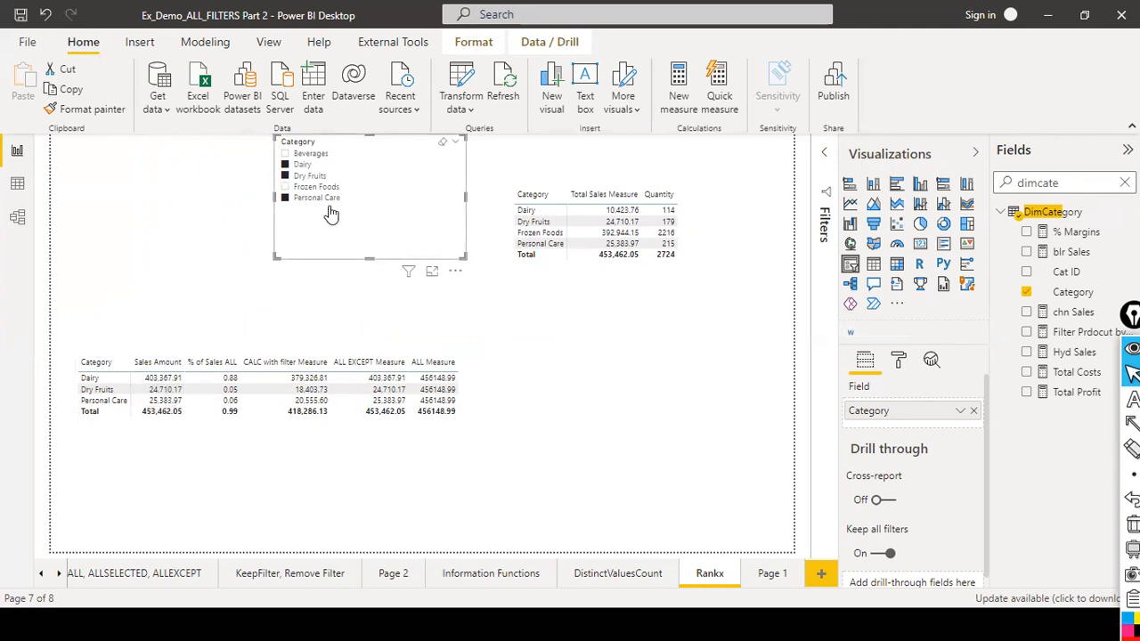
drag(331, 226, 259, 276)
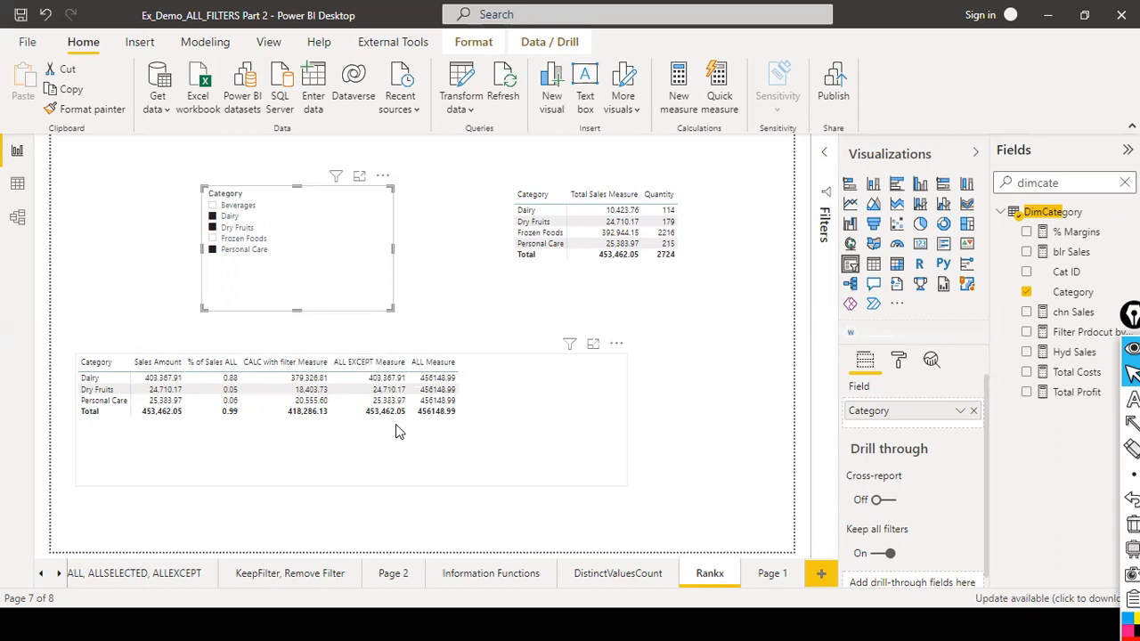
Search the fields for "all se", open the ALL SELECTED Measure formula and highlight its ALLSELECTED function.
click(525, 425)
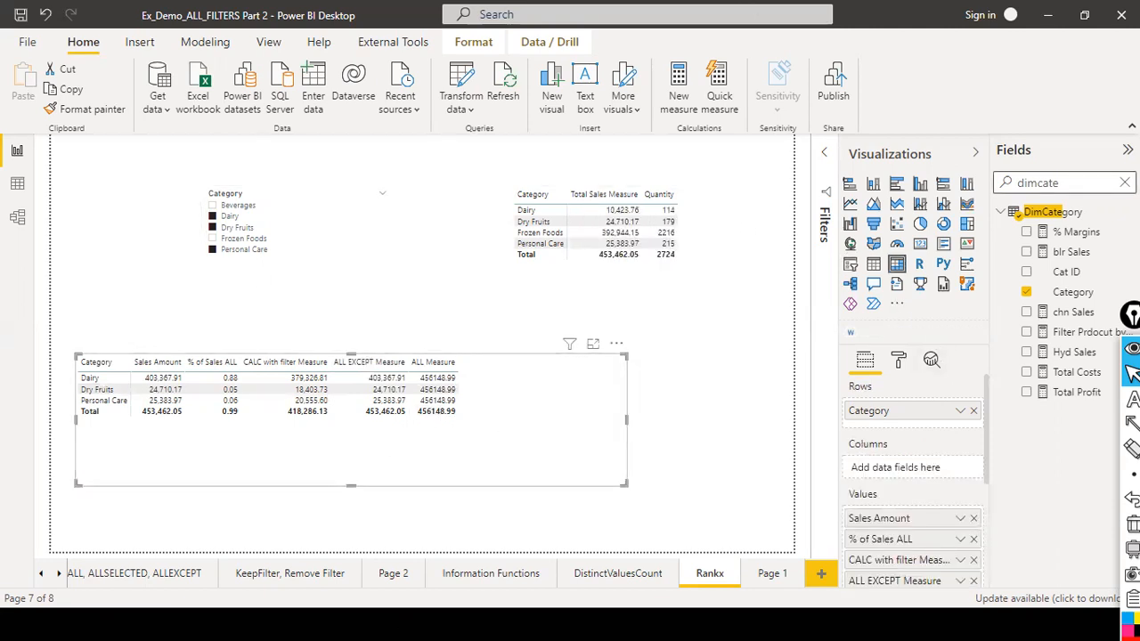
click(1125, 182)
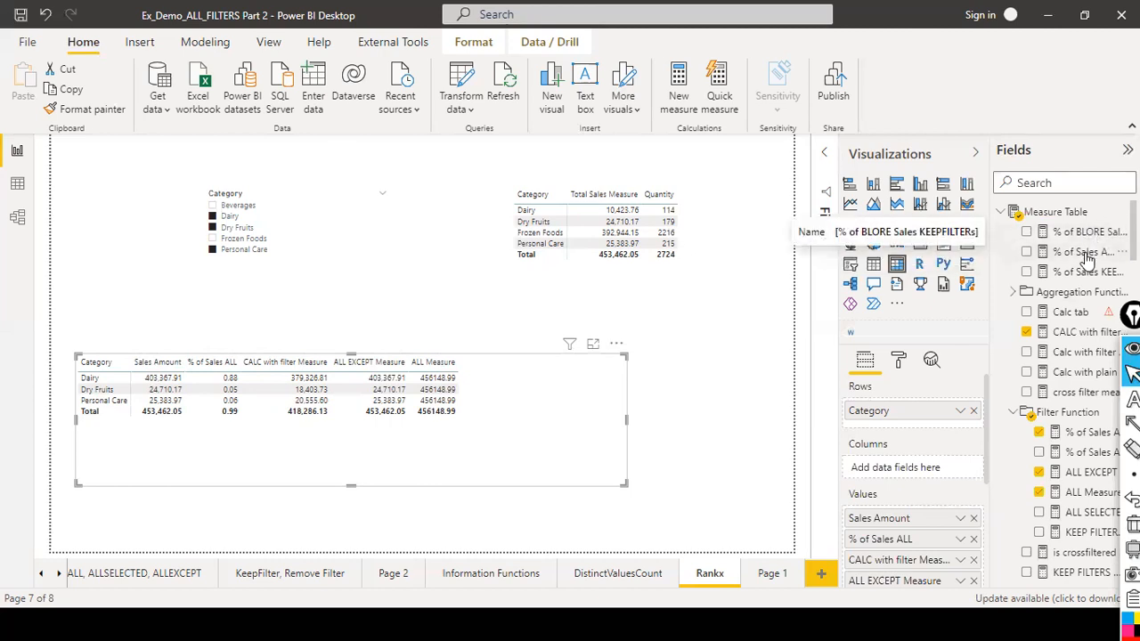
scroll(1082, 276, down, 3)
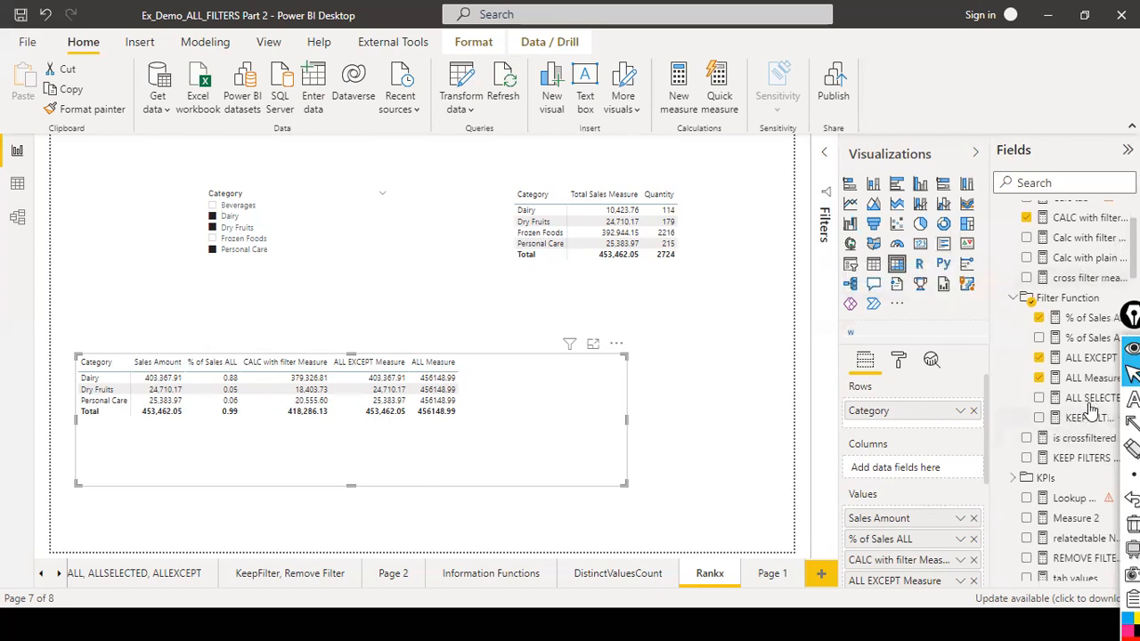
scroll(1091, 405, down, 3)
scroll(1091, 406, down, 6)
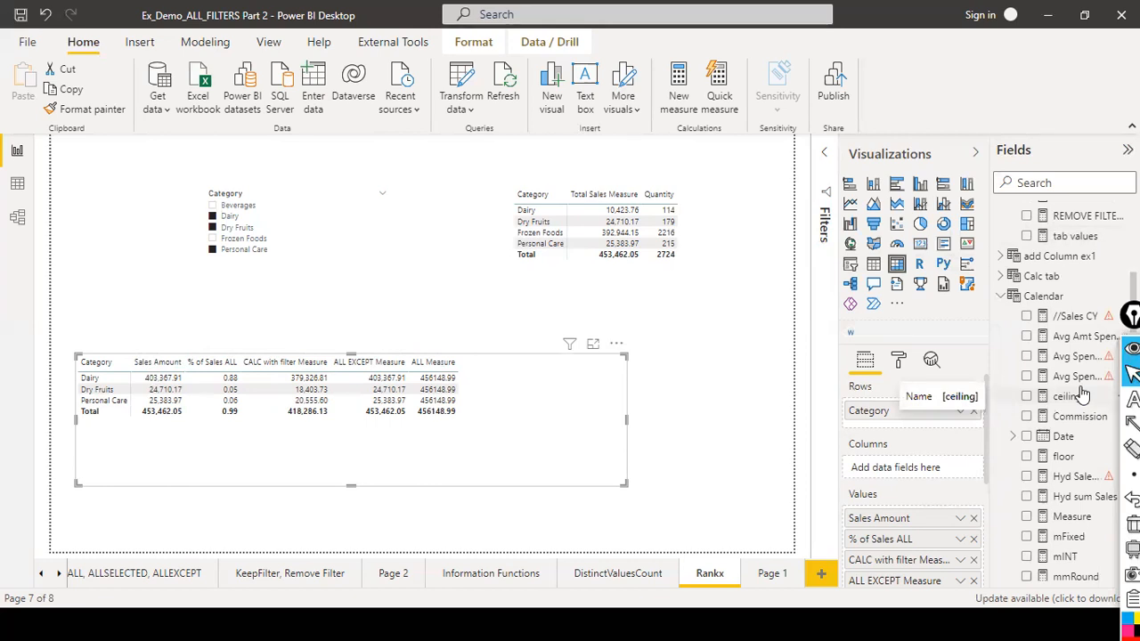
text(all seec)
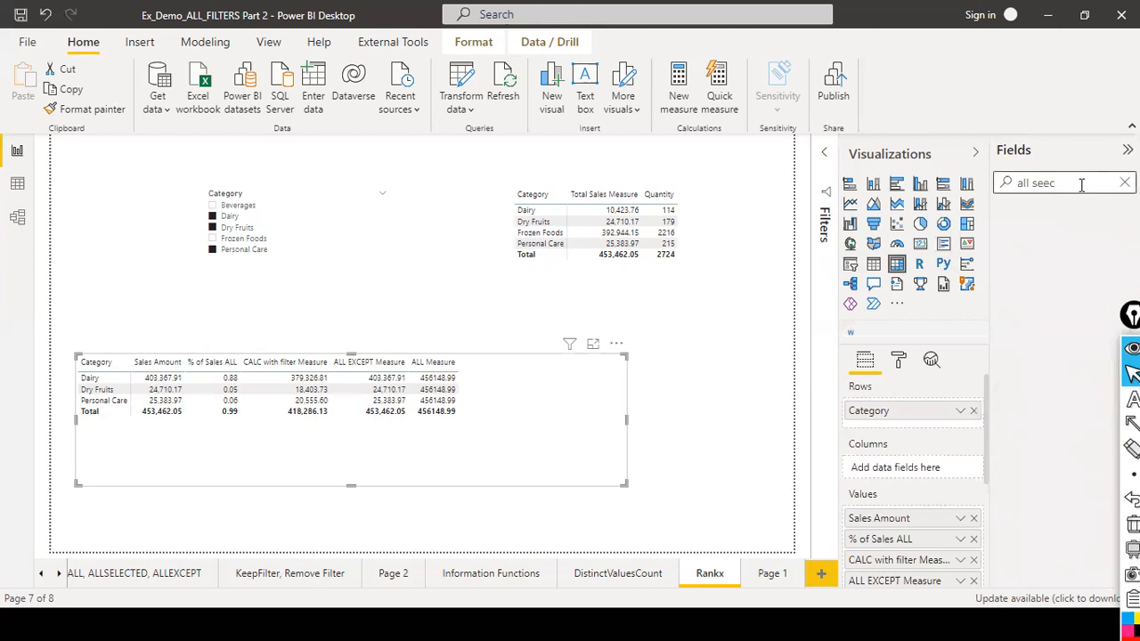
key(BackSpace)
key(BackSpace)
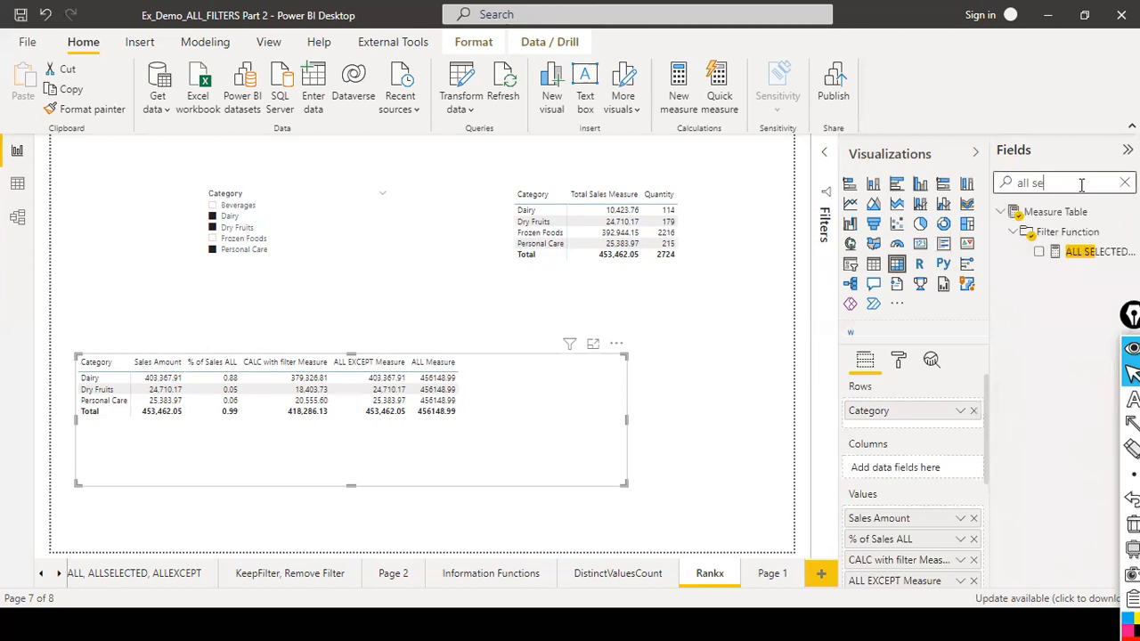
click(1092, 252)
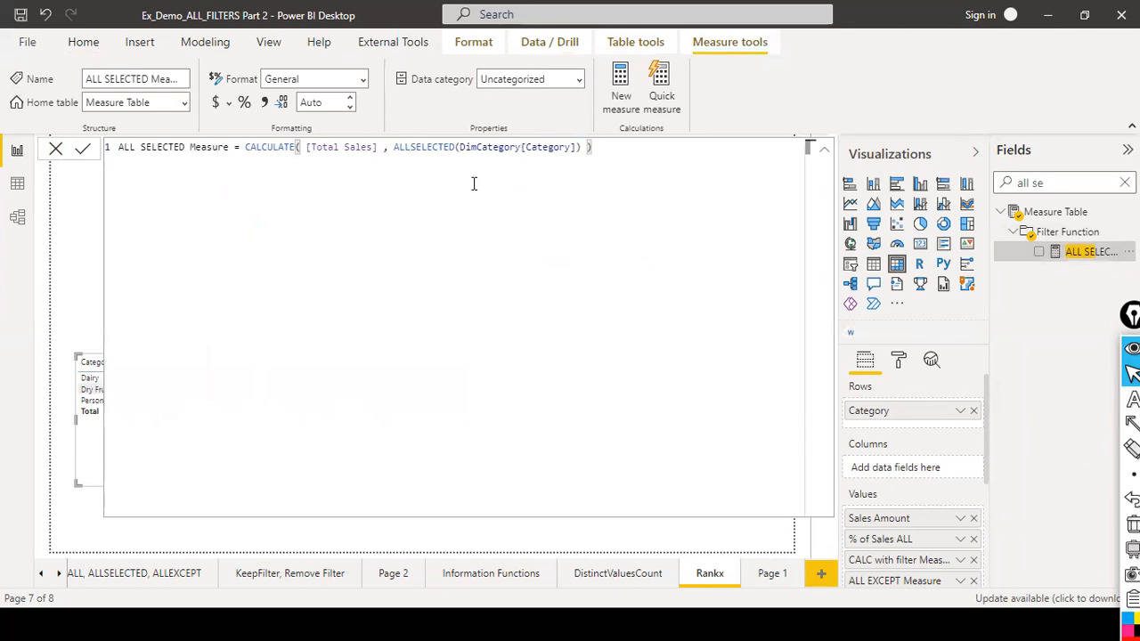
drag(394, 147, 453, 163)
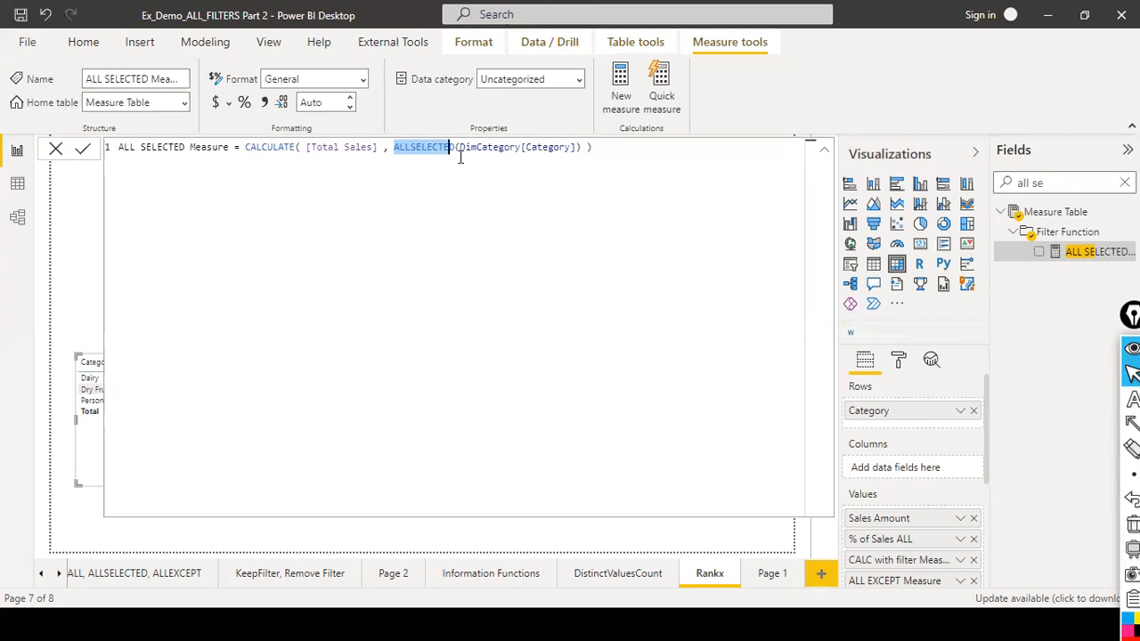
click(460, 157)
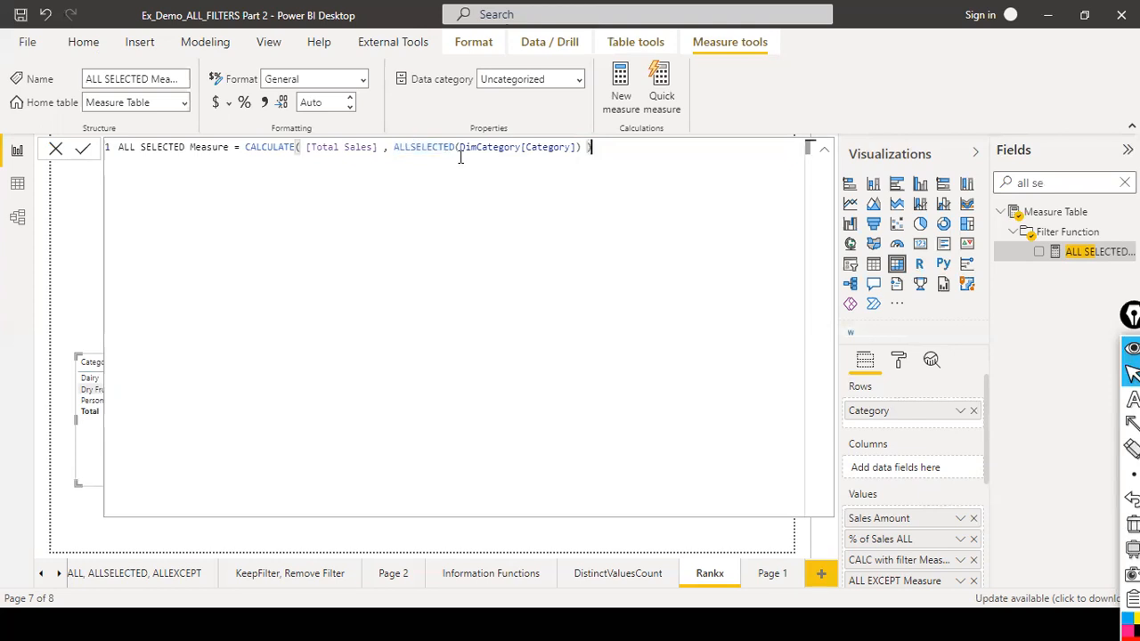
drag(395, 146, 457, 155)
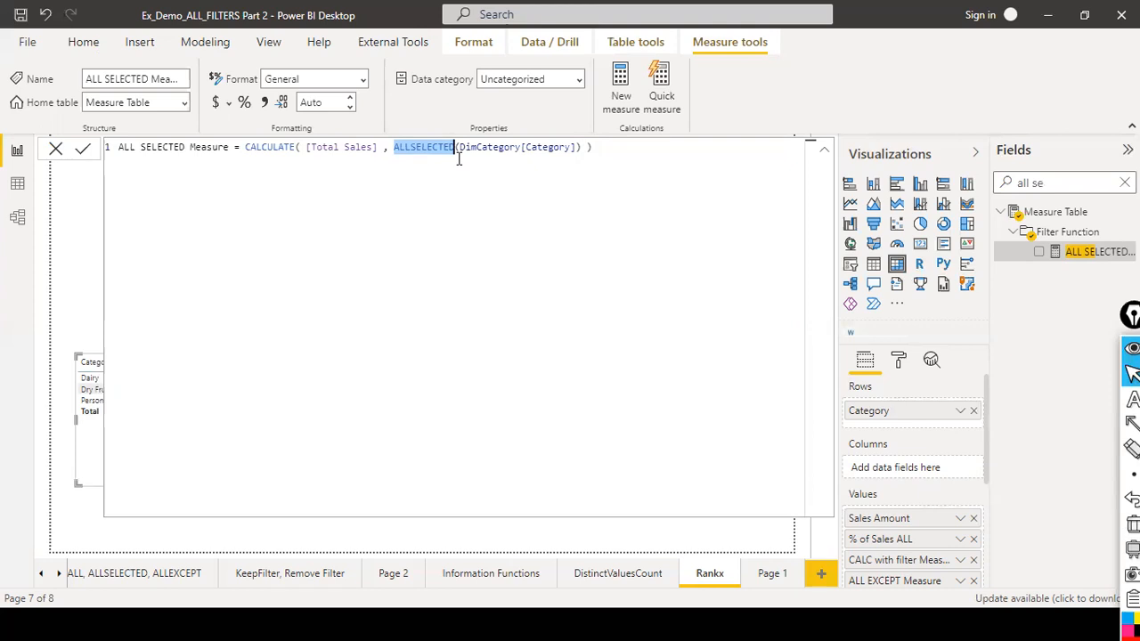
click(470, 155)
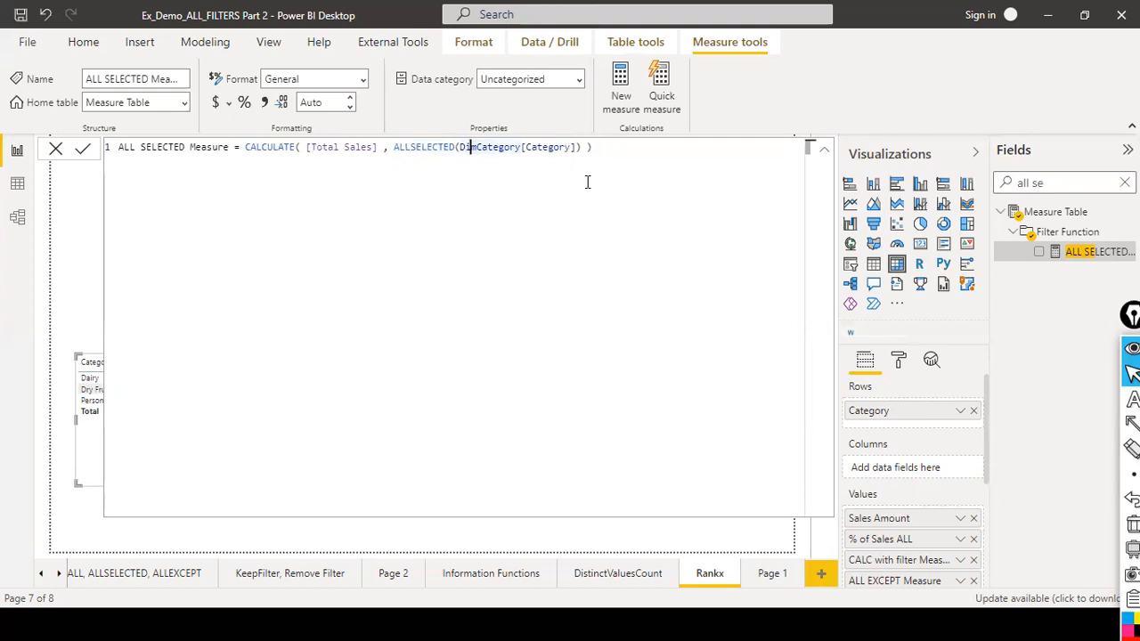
Close the formula without changes and add ALL SELECTED Measure to the category table.
click(56, 148)
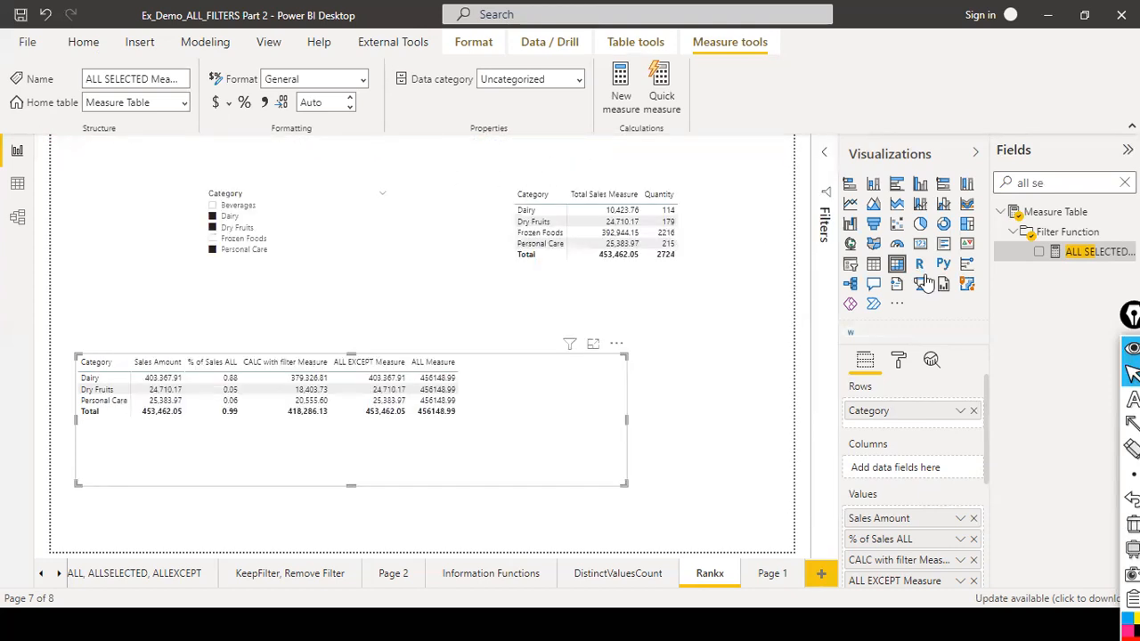
drag(1065, 253, 541, 376)
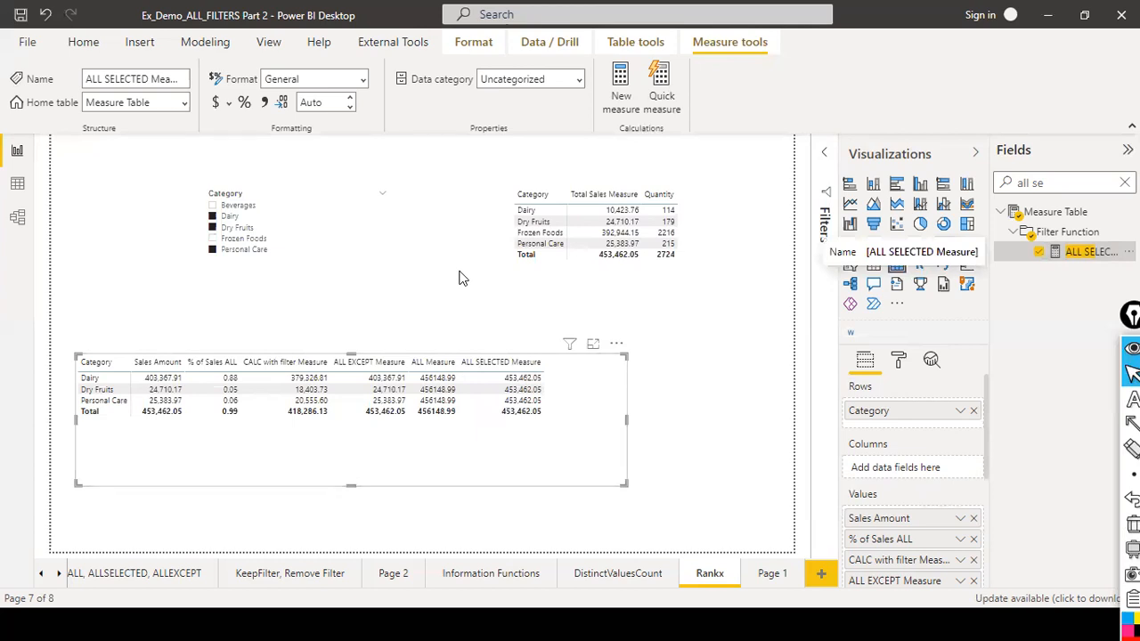
key(ctrl+shift+a)
mouse_move(432, 259)
mouse_down()
mouse_move(427, 297)
mouse_move(444, 354)
mouse_move(431, 355)
mouse_up()
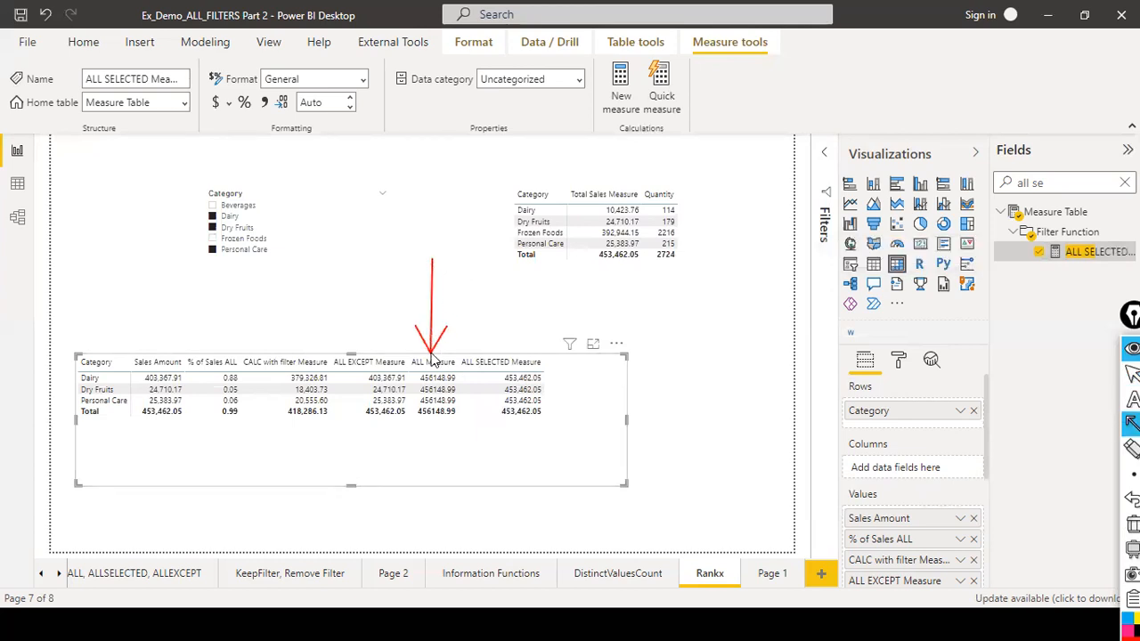
drag(519, 282, 516, 353)
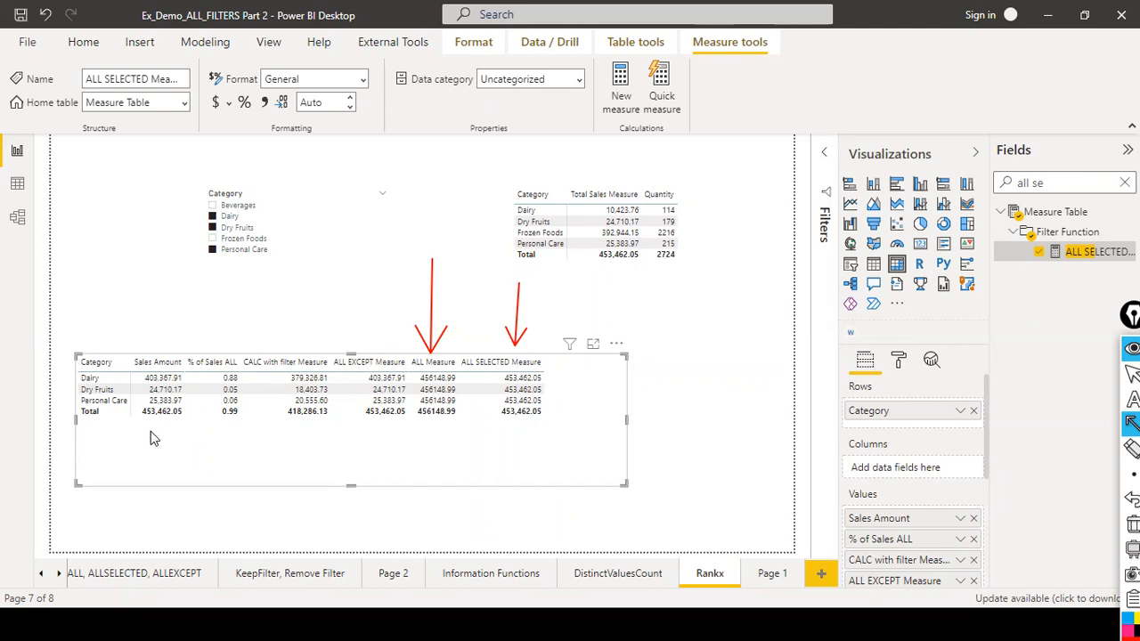
mouse_move(129, 403)
mouse_down()
mouse_move(154, 420)
mouse_move(82, 397)
mouse_move(191, 423)
mouse_up()
key(ctrl+shift+r)
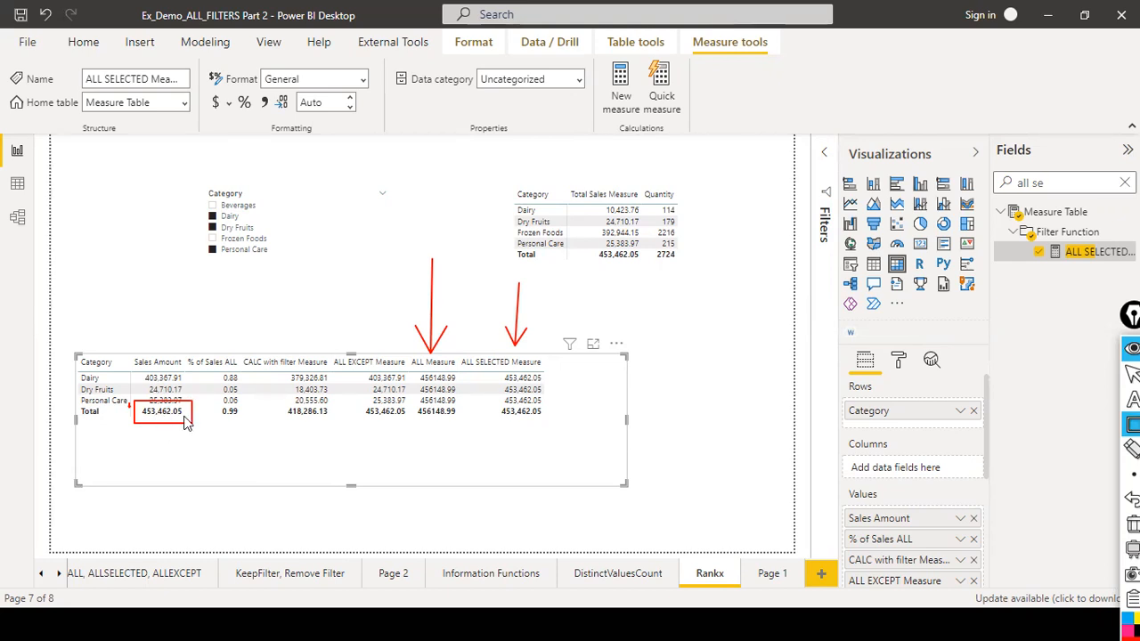
key(ctrl+shift+a)
mouse_move(178, 415)
mouse_down()
mouse_move(384, 485)
mouse_move(508, 361)
mouse_move(501, 378)
mouse_move(552, 430)
mouse_up()
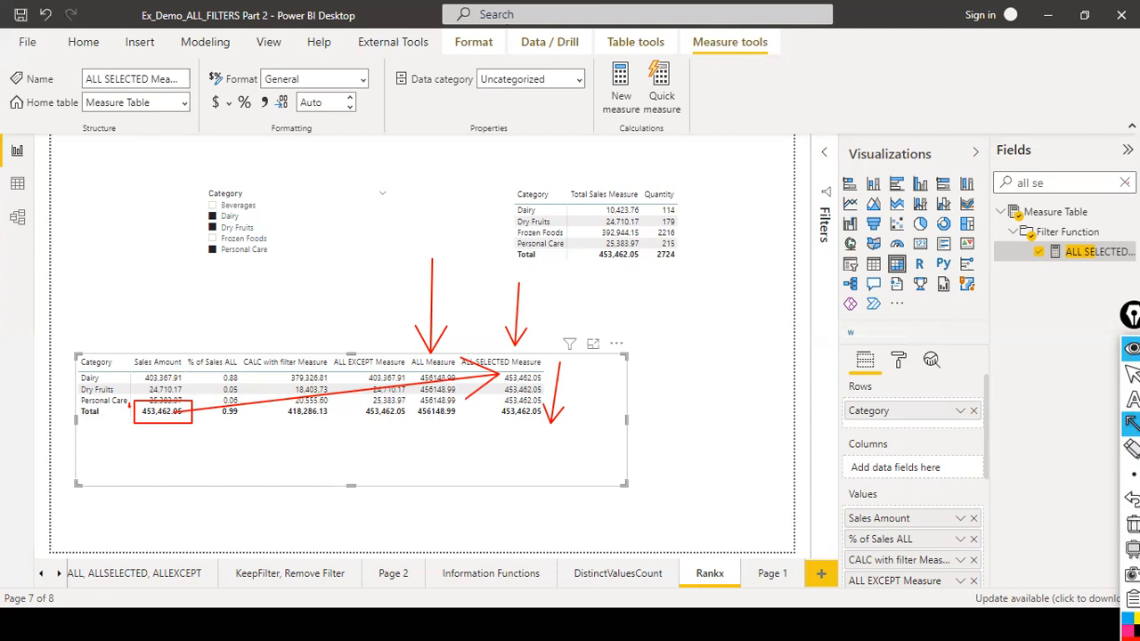
Switch to the ALL, ALLSELECTED, ALLEXCEPT page to review its tables and return to the Rankx page.
click(1131, 374)
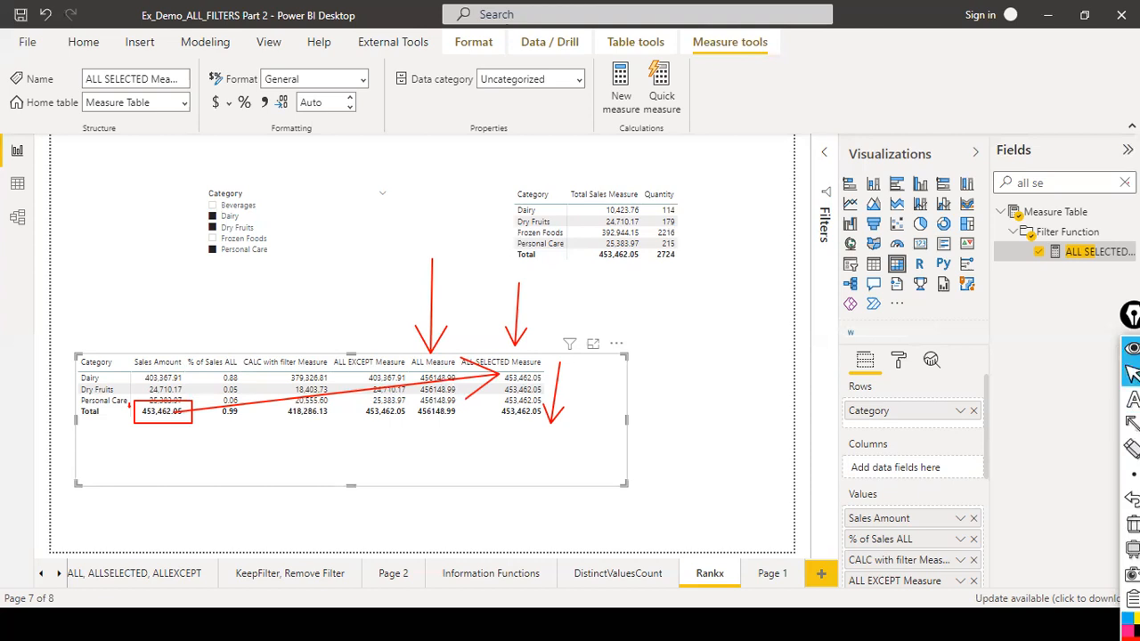
click(1124, 183)
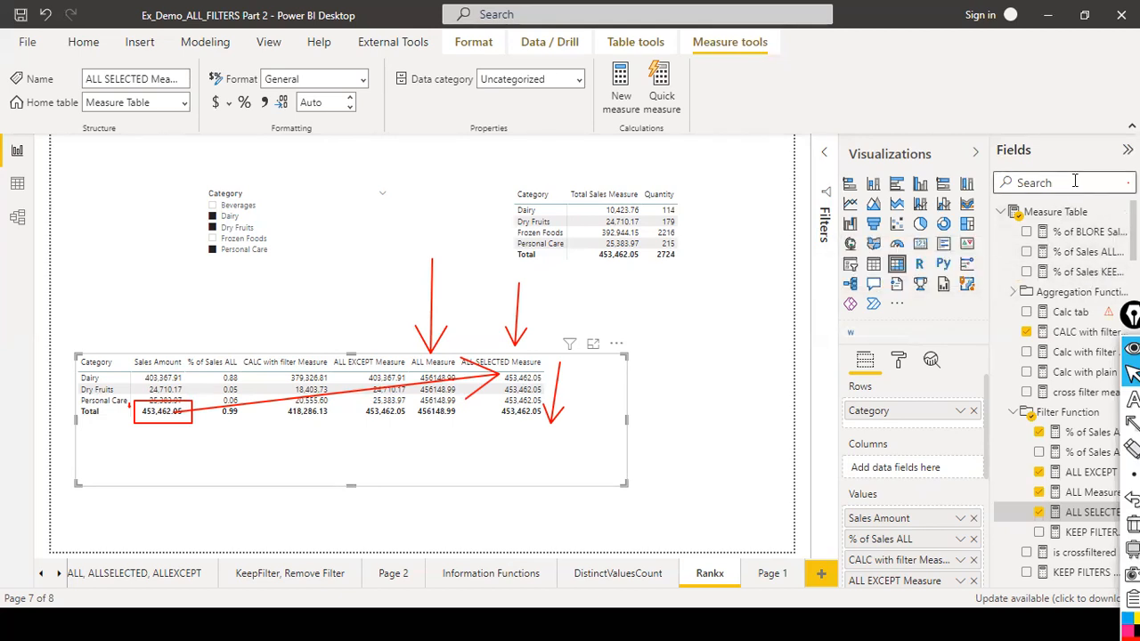
text(l sl)
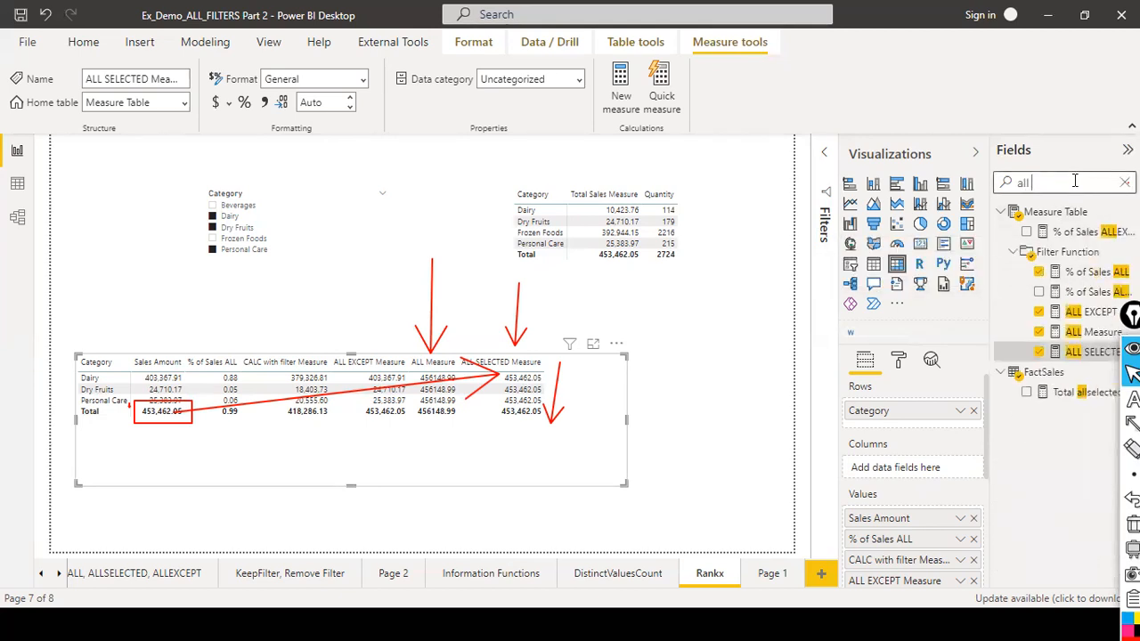
key(BackSpace)
key(BackSpace)
key(BackSpace)
key(BackSpace)
key(BackSpace)
key(BackSpace)
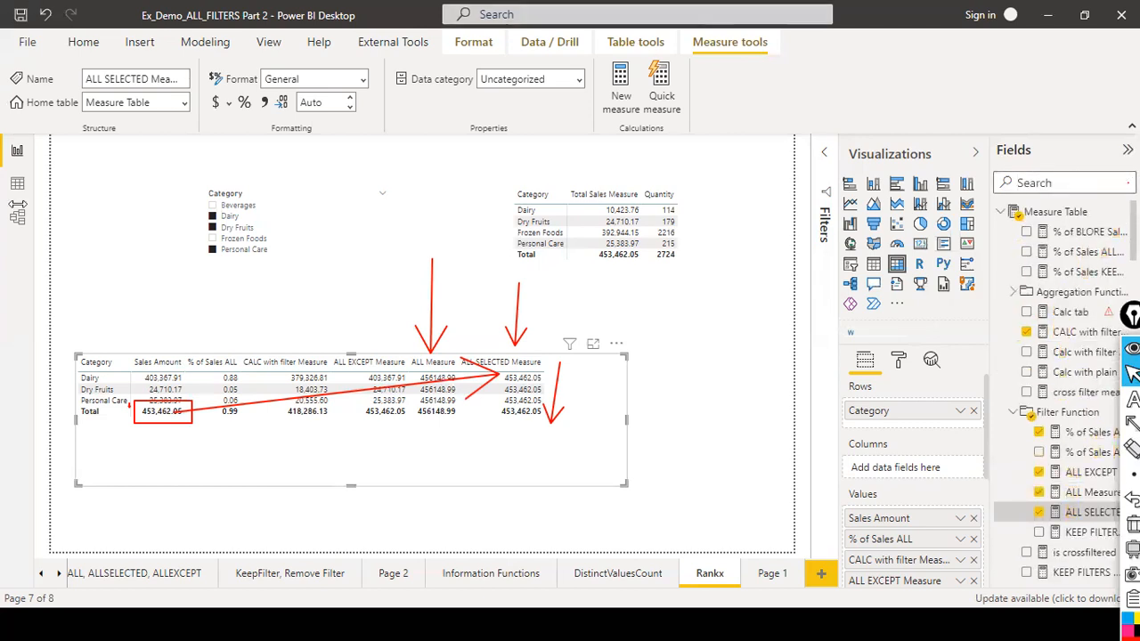
click(134, 573)
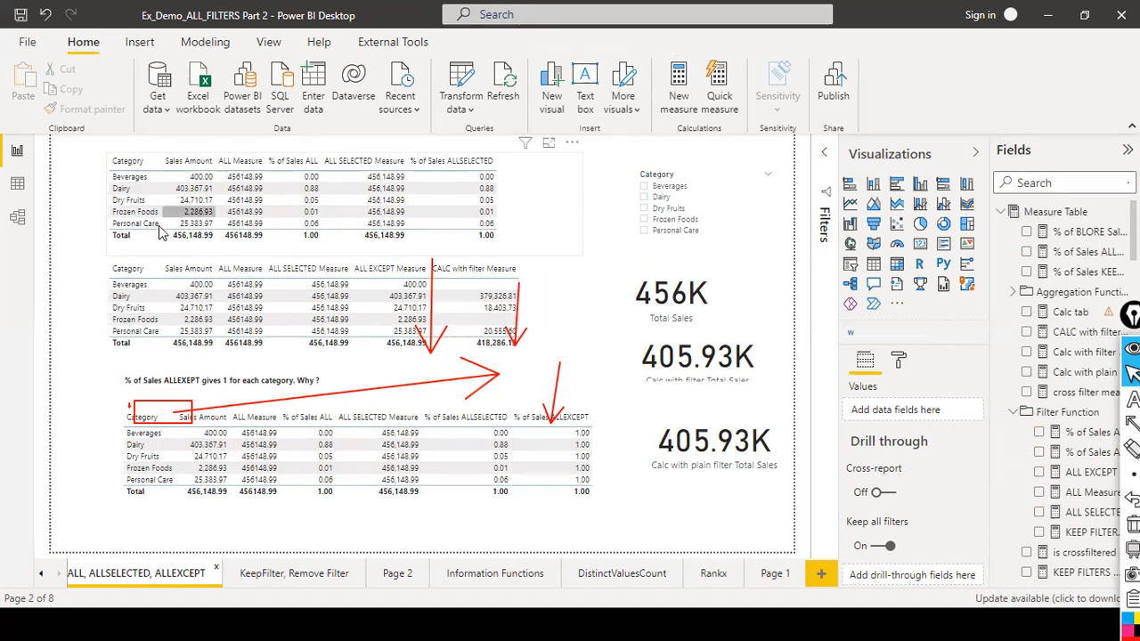
click(710, 574)
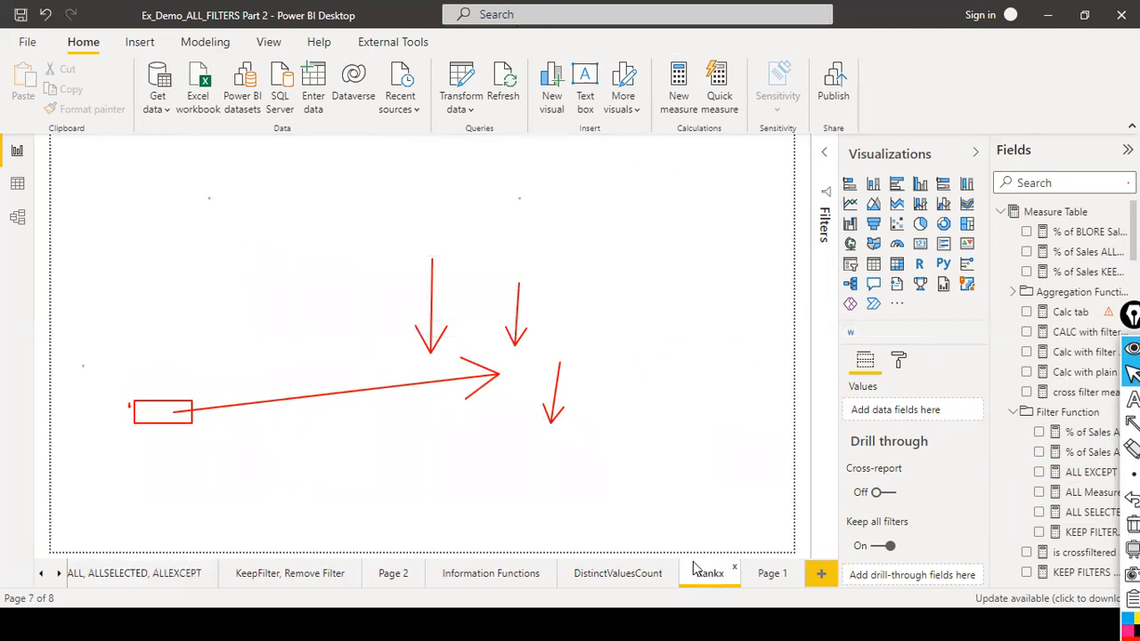
Search the fields for "% of sales all" and add % of Sales ALLSELECTED to the category table.
click(1069, 189)
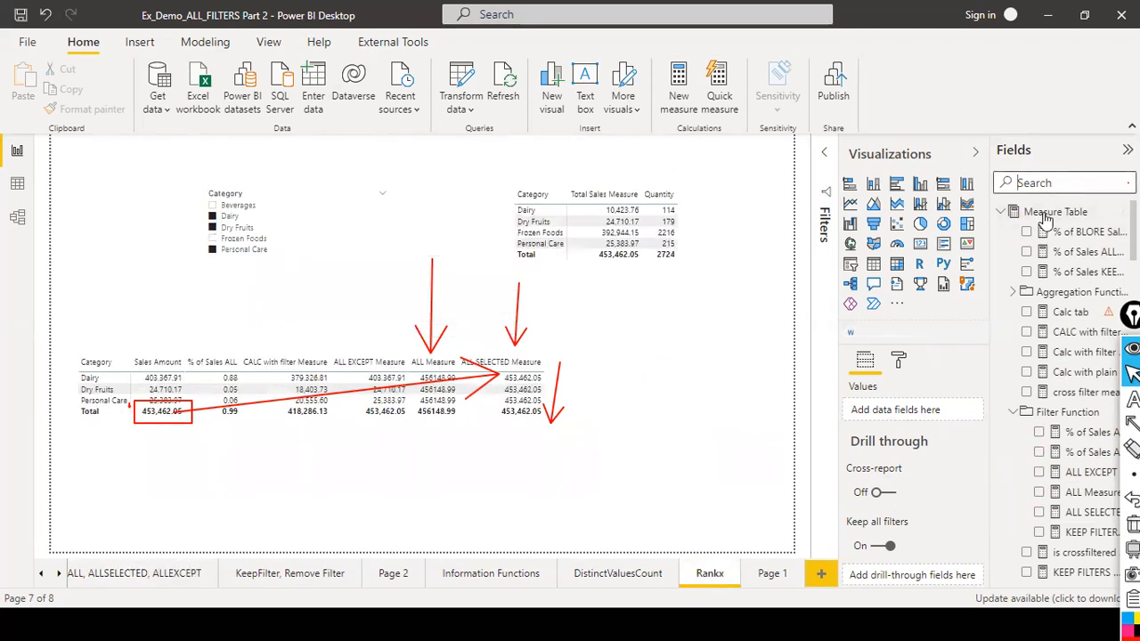
text(%)
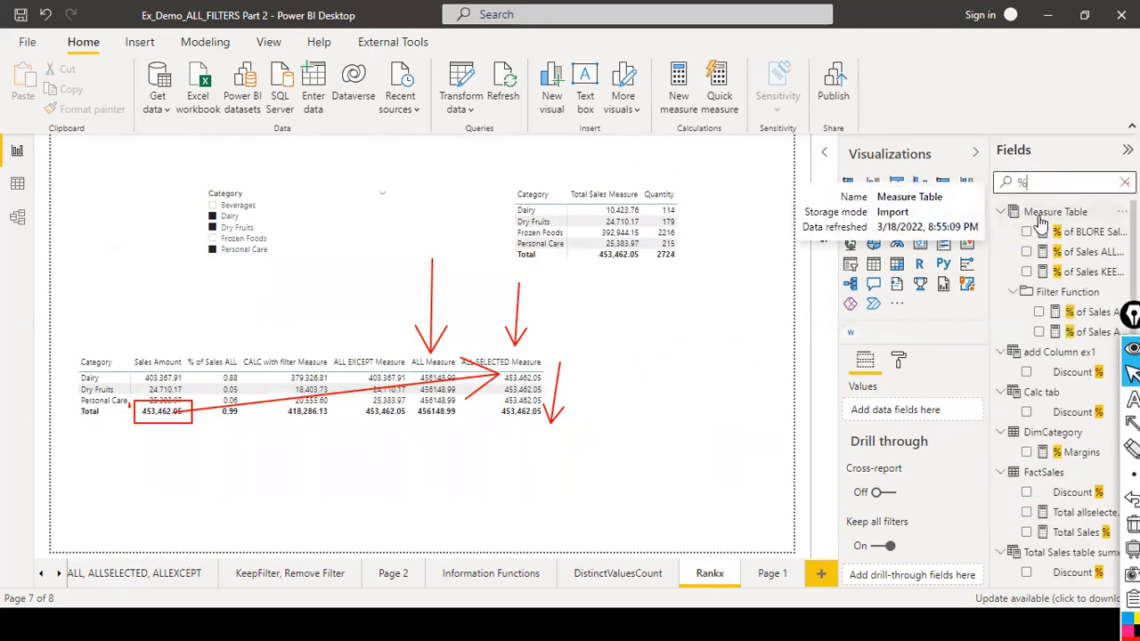
text( of sales all)
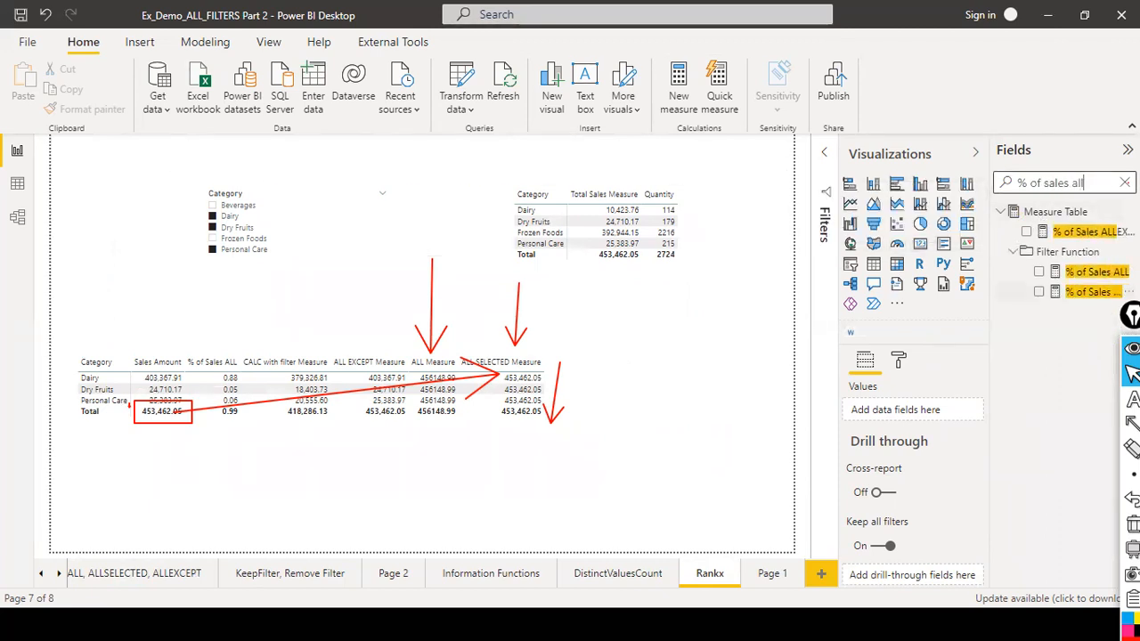
drag(1098, 307, 586, 388)
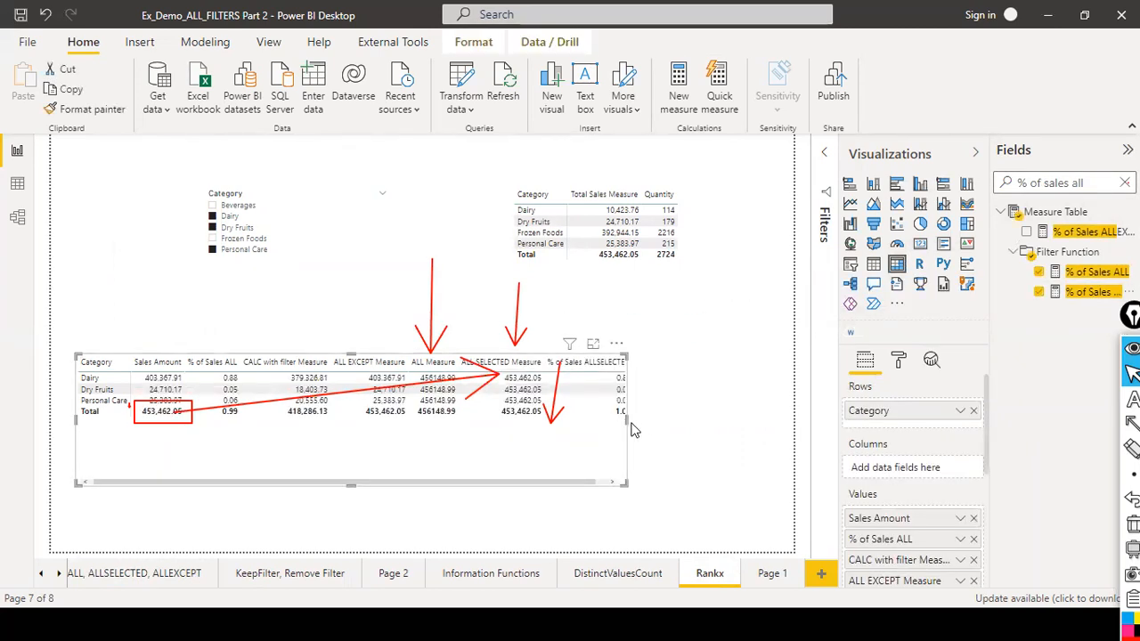
Widen the category table and move % of Sales ALL next to % of Sales ALLSELECTED in the column order.
drag(628, 420, 721, 421)
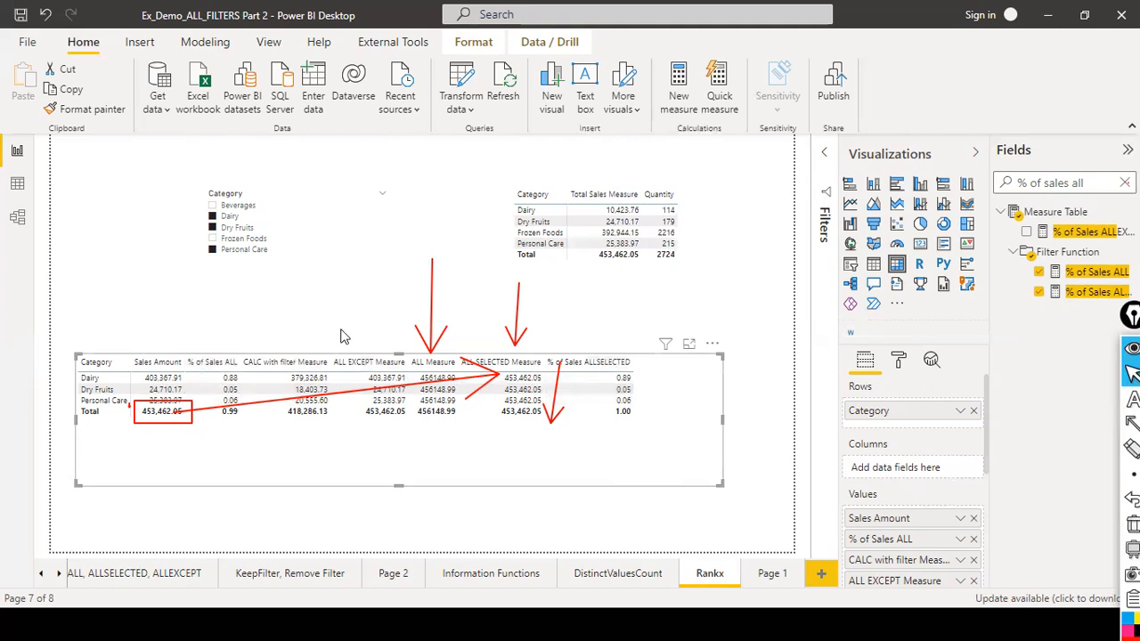
scroll(910, 426, down, 2)
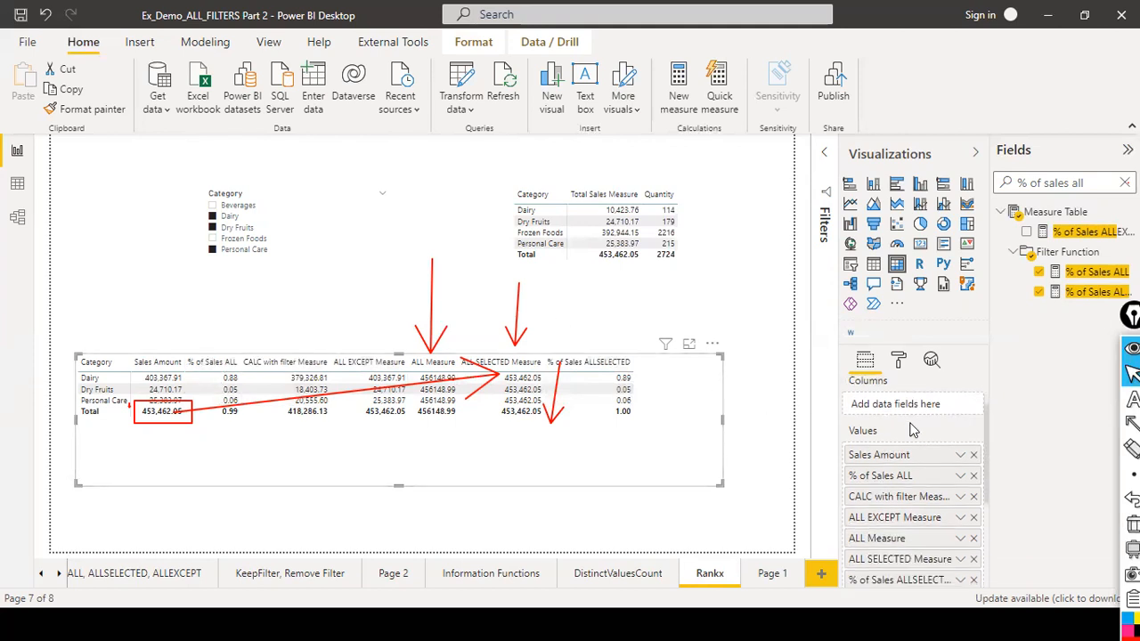
scroll(931, 450, down, 2)
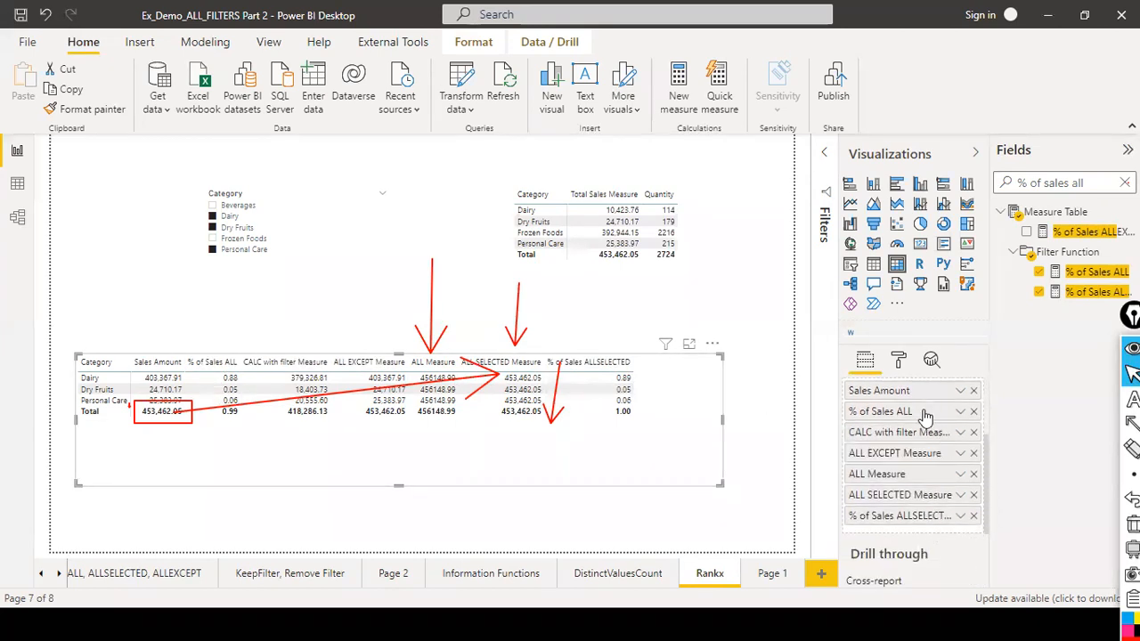
drag(926, 499, 925, 506)
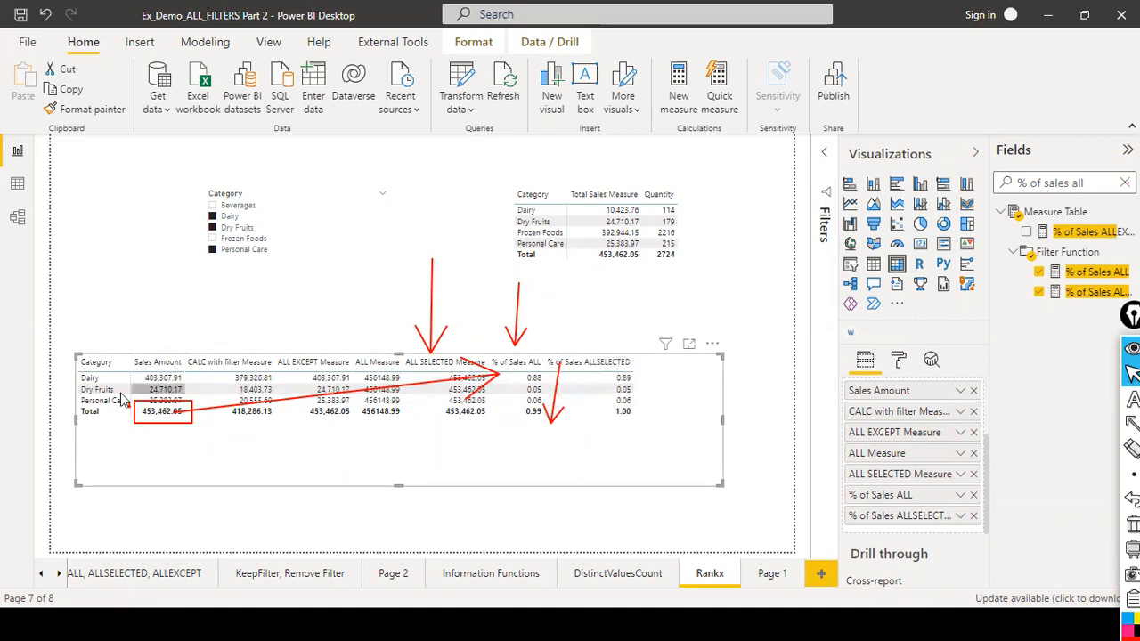
Move the category comparison table higher on the page and narrow its width.
mouse_move(545, 381)
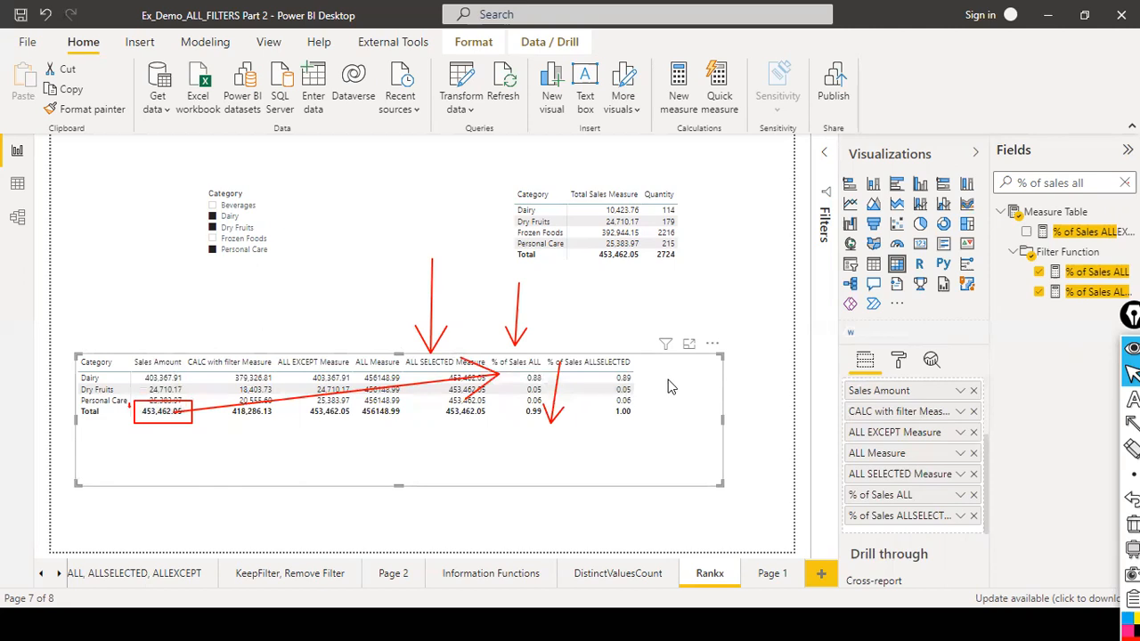
key(ctrl+shift+7)
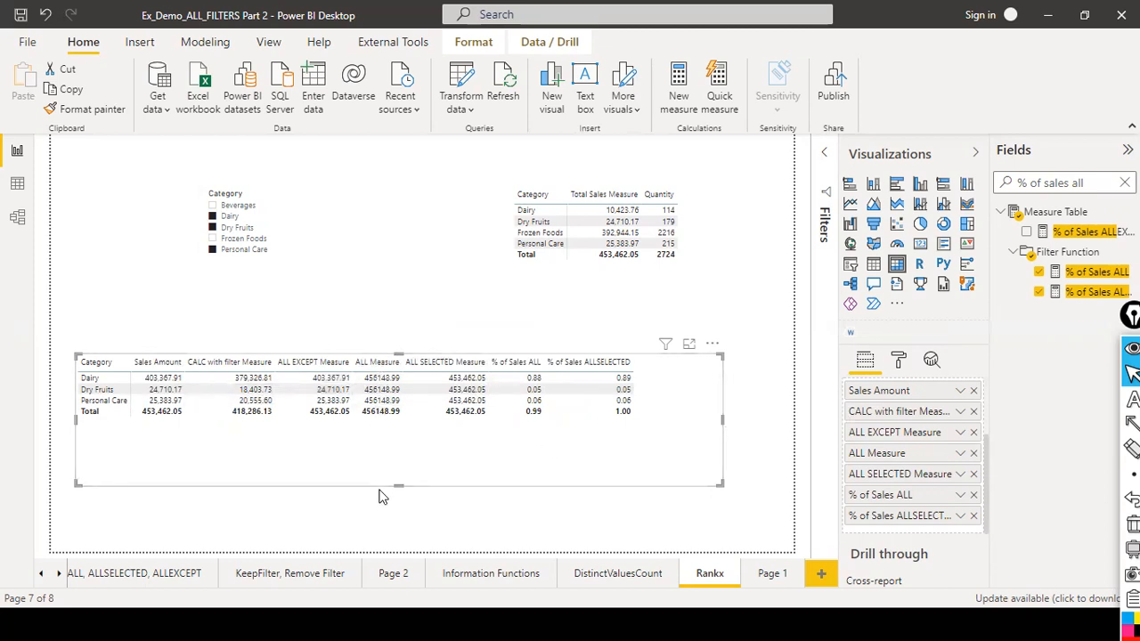
drag(403, 485, 465, 374)
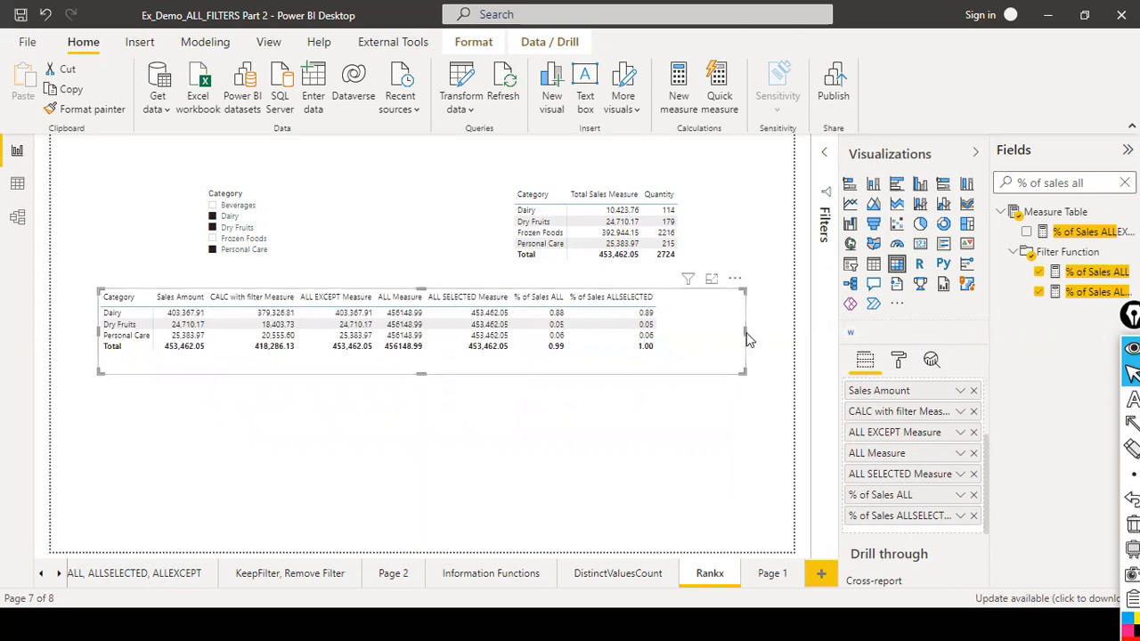
drag(744, 333, 691, 336)
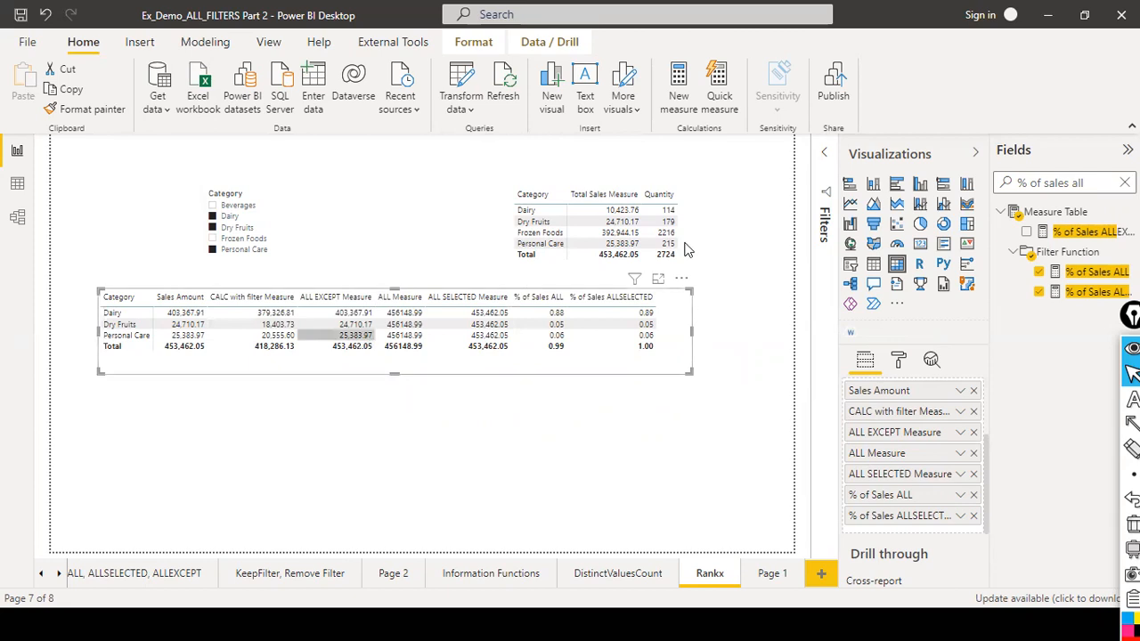
Shorten the sales-and-quantity table by raising its bottom edge.
drag(726, 233, 726, 190)
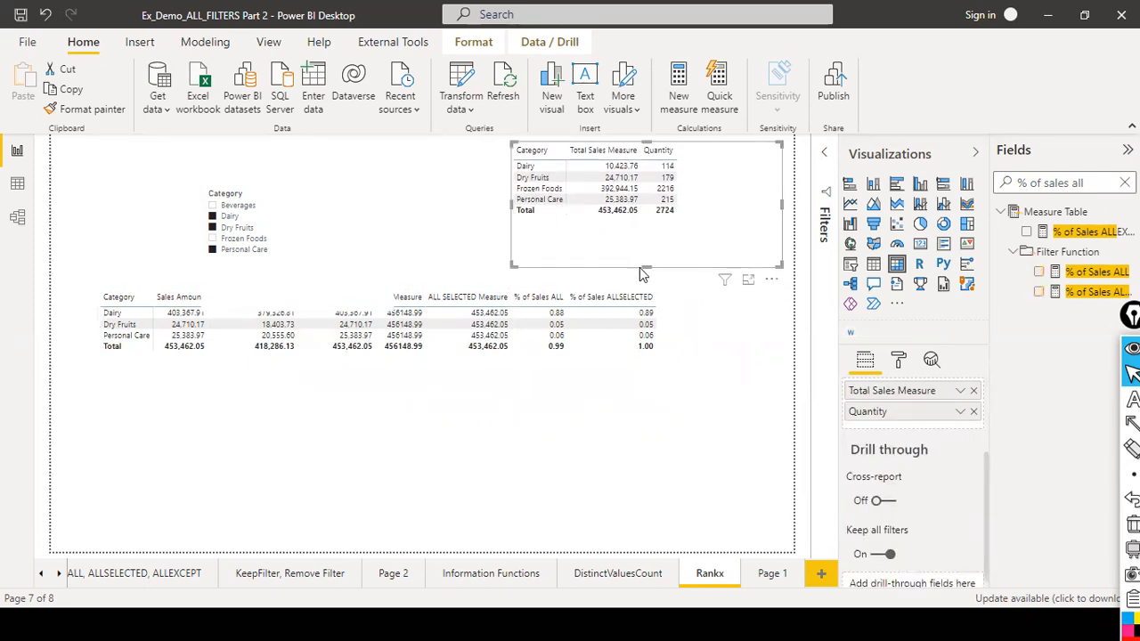
drag(646, 268, 657, 219)
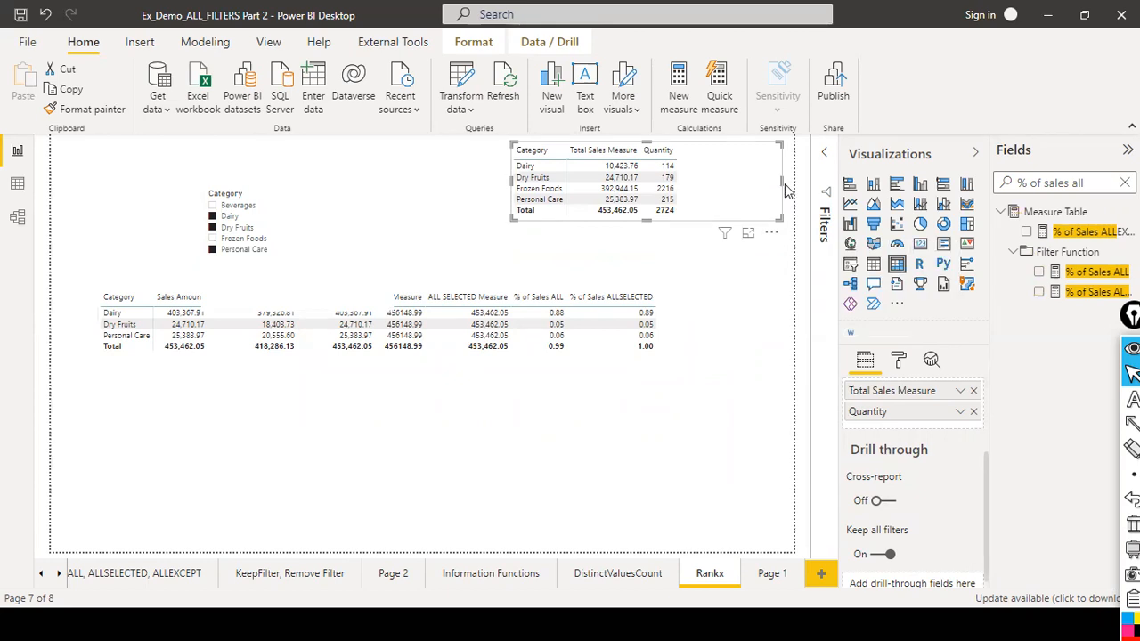
click(662, 265)
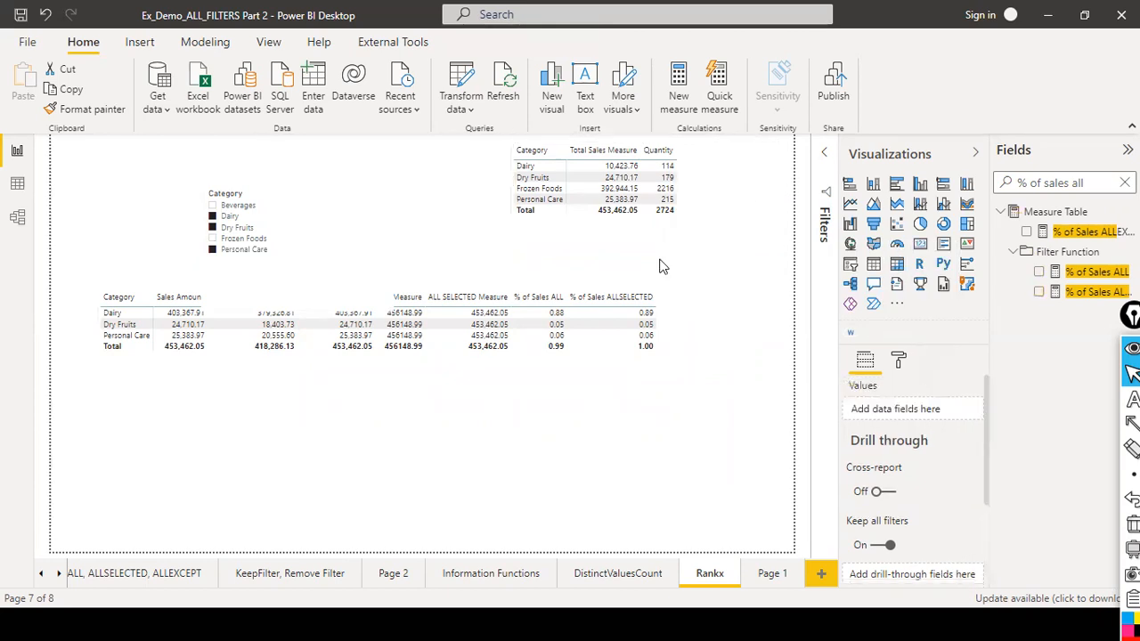
Move the category slicer near the top of the page and additionally select Frozen Foods.
click(278, 265)
drag(296, 310, 356, 234)
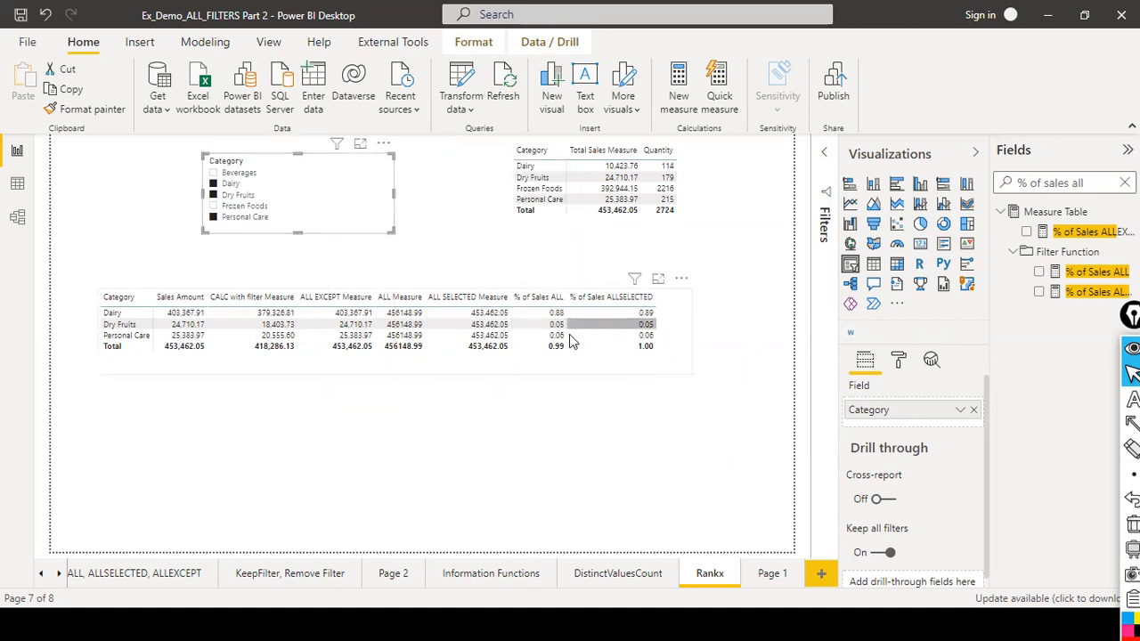
ctrl+click(217, 196)
ctrl+click(211, 207)
ctrl+click(214, 195)
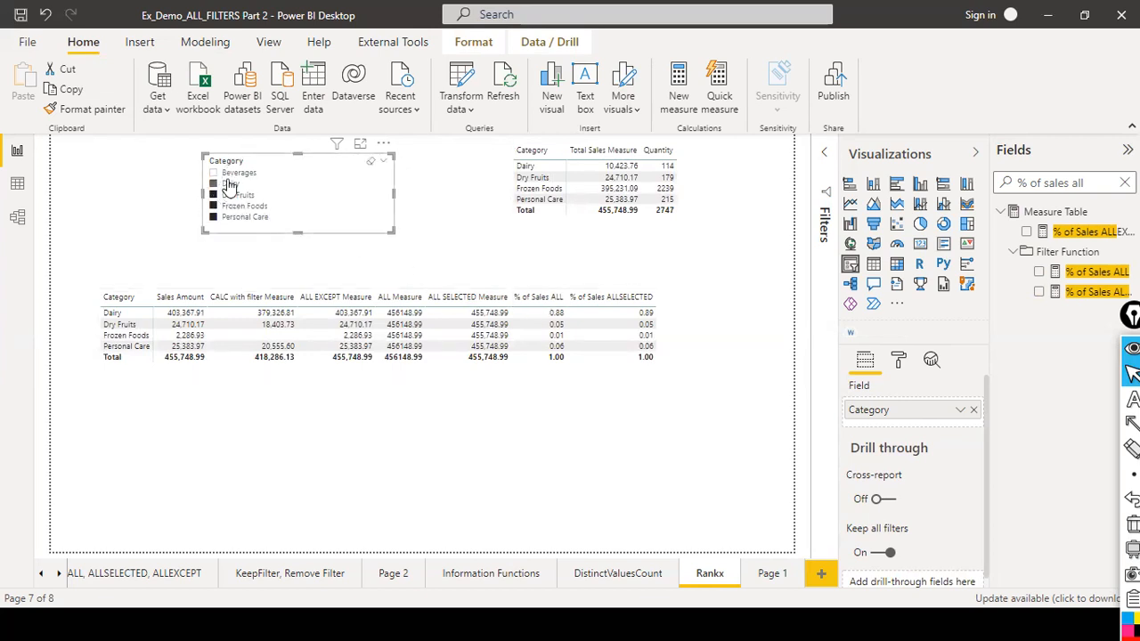
Deselect Dairy and select Beverages in the category slicer.
click(214, 183)
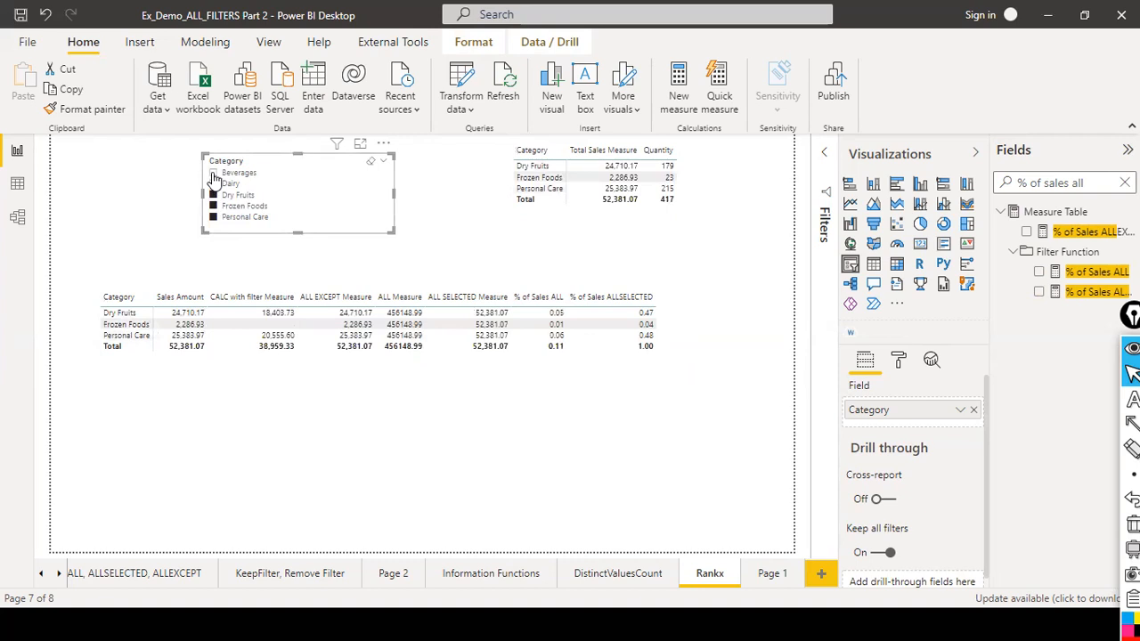
click(214, 173)
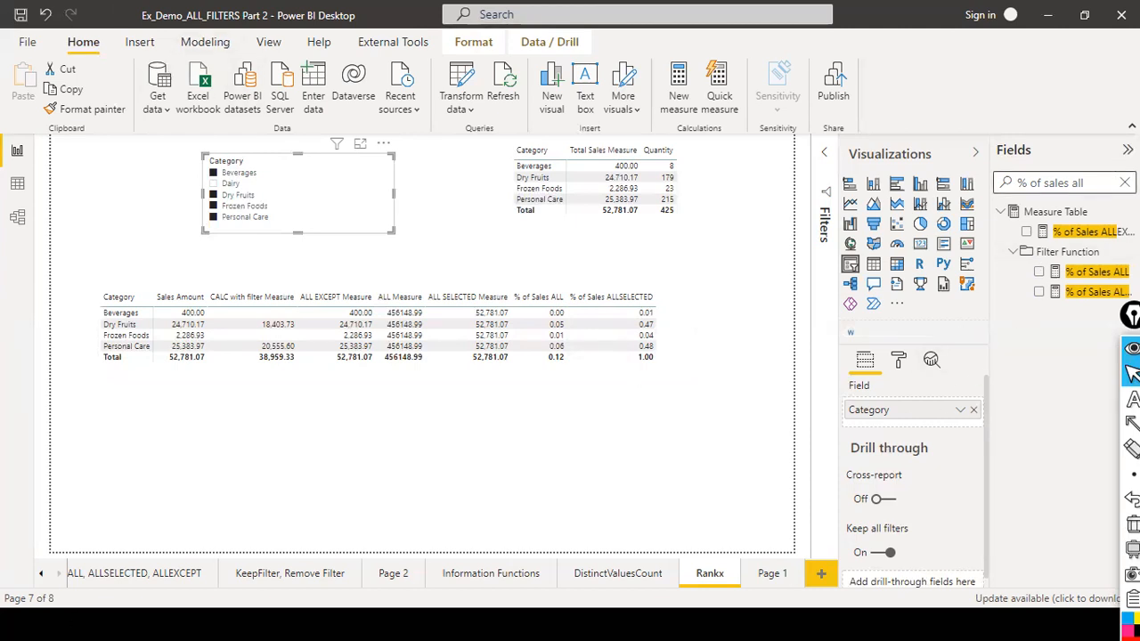
Clear the field search, open the % of Sales KEEPFilters formula and close it without changes.
click(1124, 182)
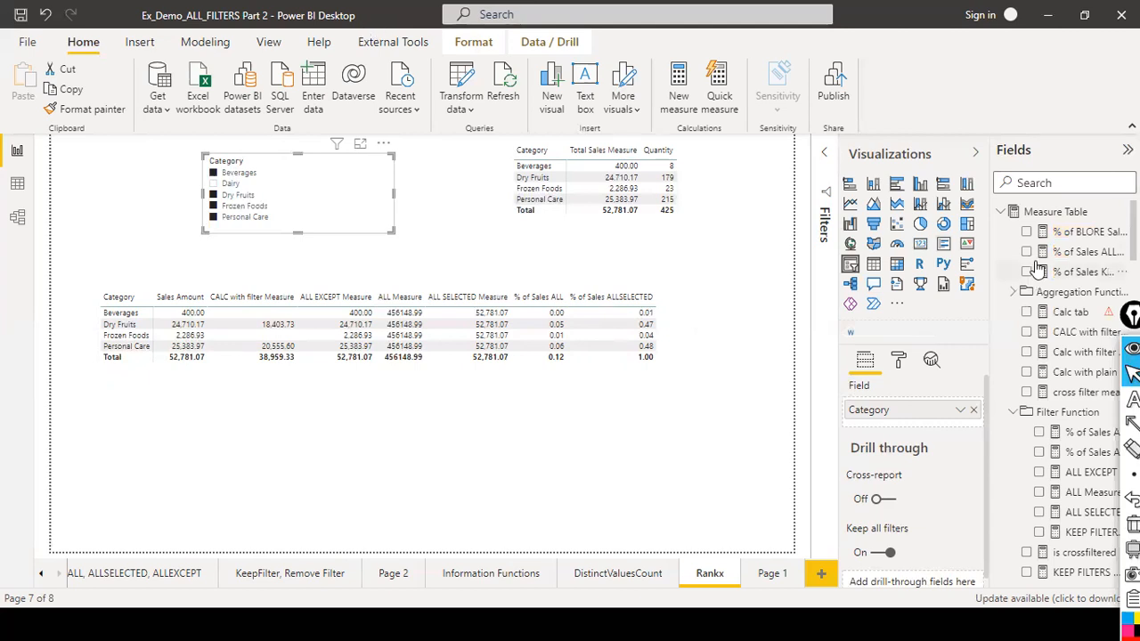
click(1086, 252)
click(1061, 272)
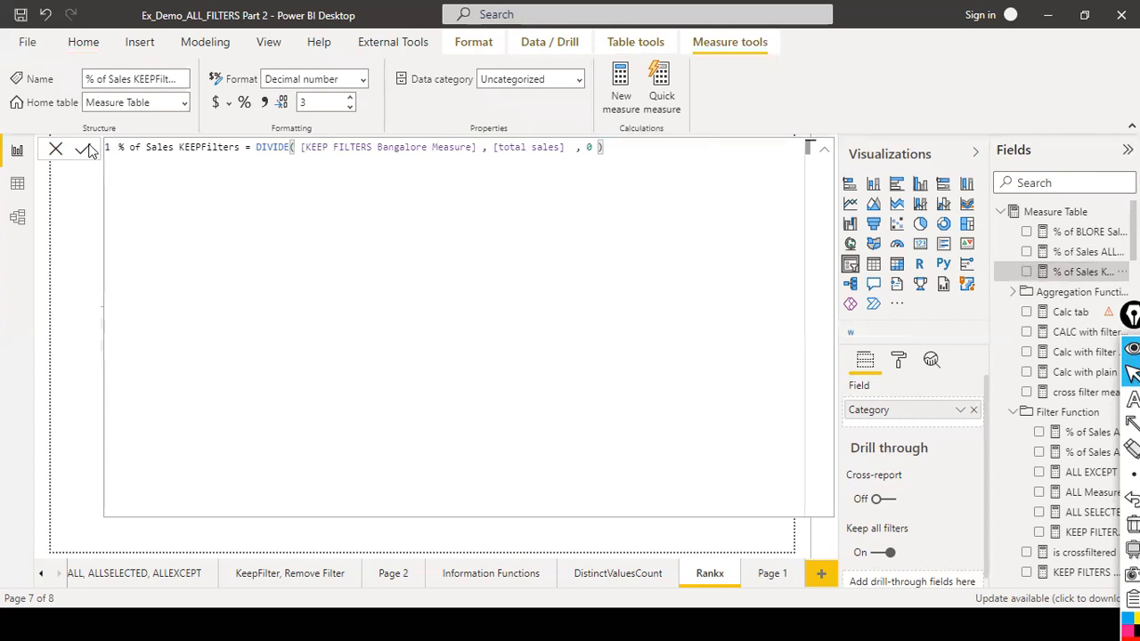
click(57, 149)
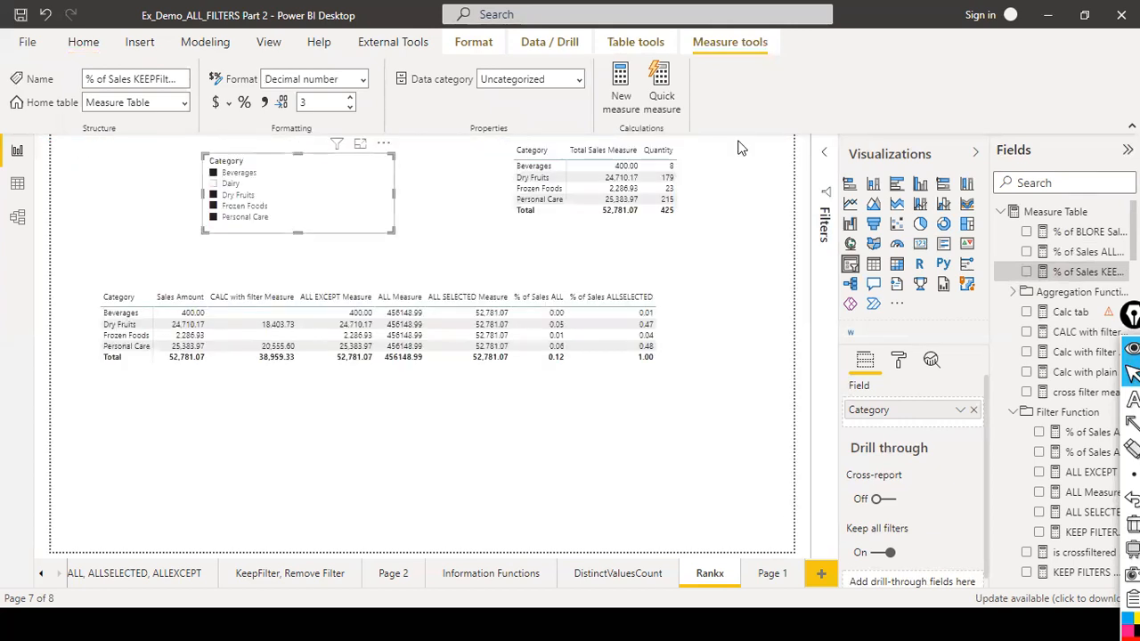
Search the fields for "bangalore" and examine the KEEP FILTERS Bangalore Measure formula and its KEEPFILTERS condition before closing it.
click(1048, 182)
text(bang)
text(lore)
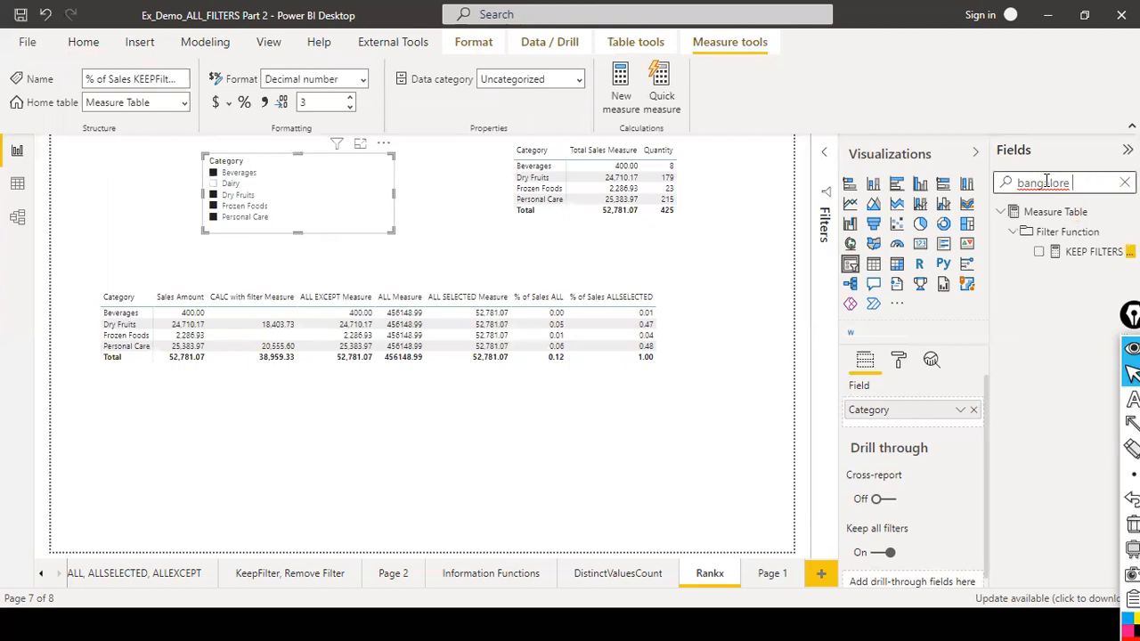
click(1094, 251)
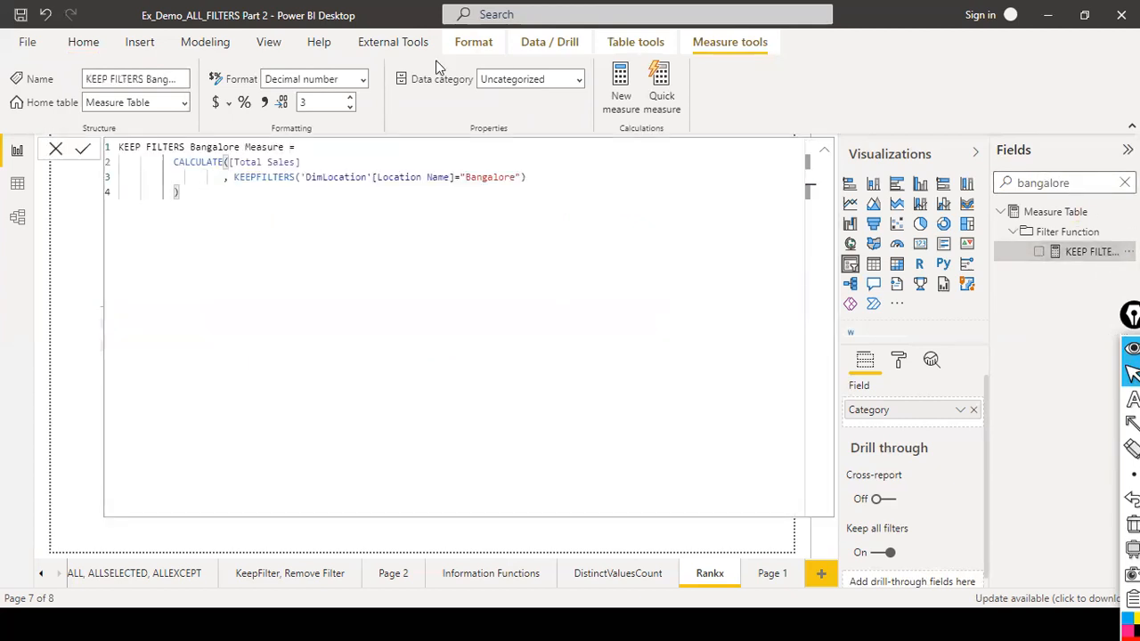
click(301, 163)
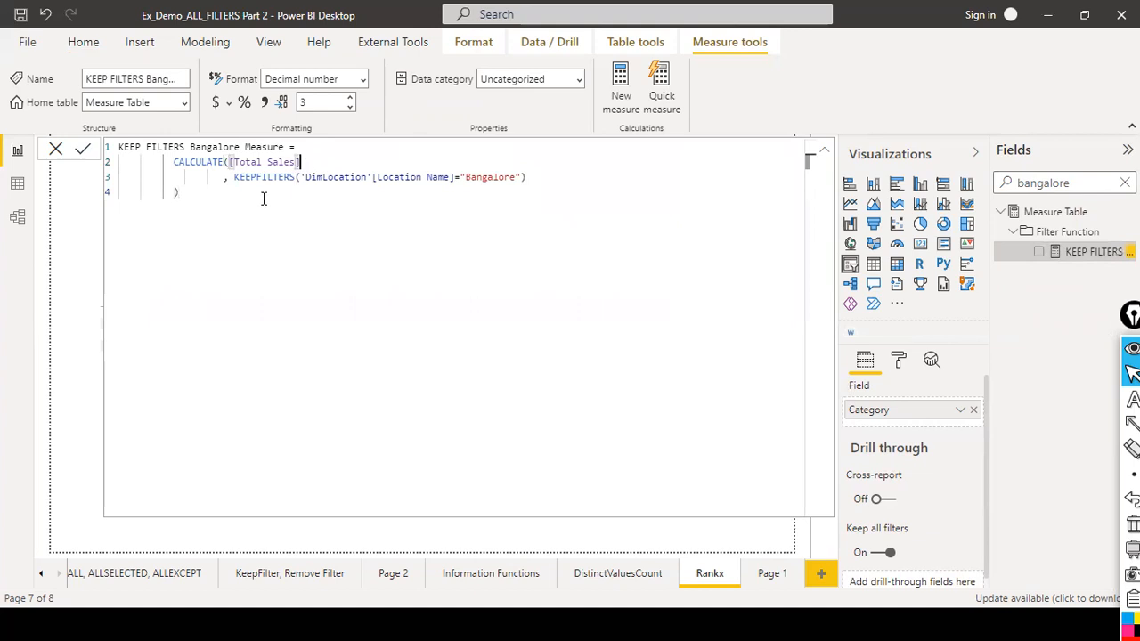
key(Down)
key(Down)
click(296, 177)
click(511, 178)
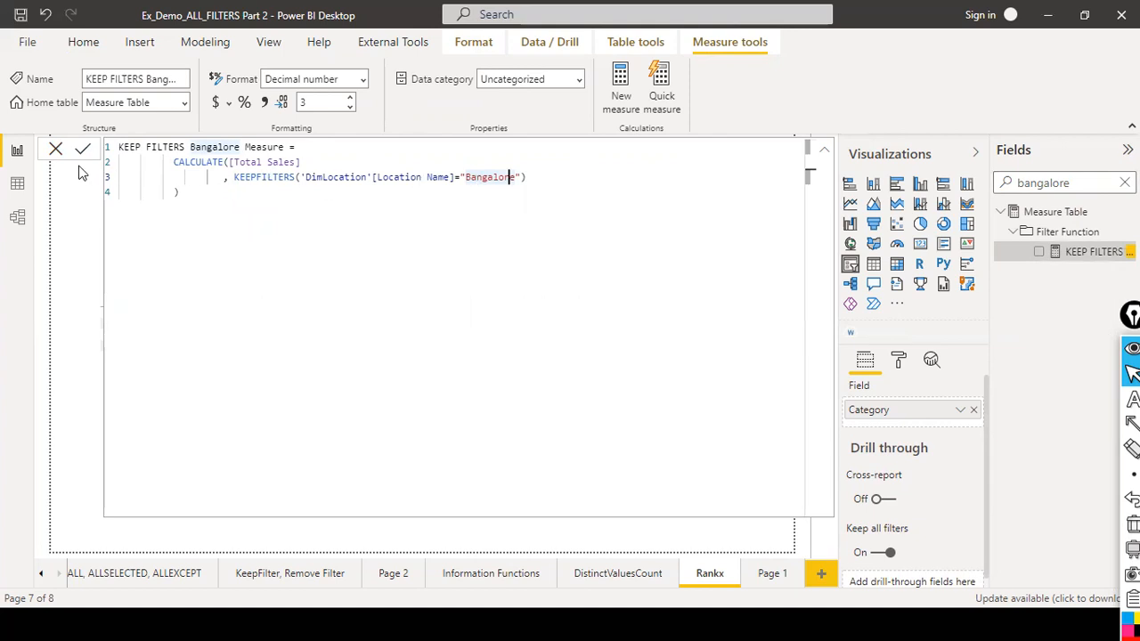
click(55, 148)
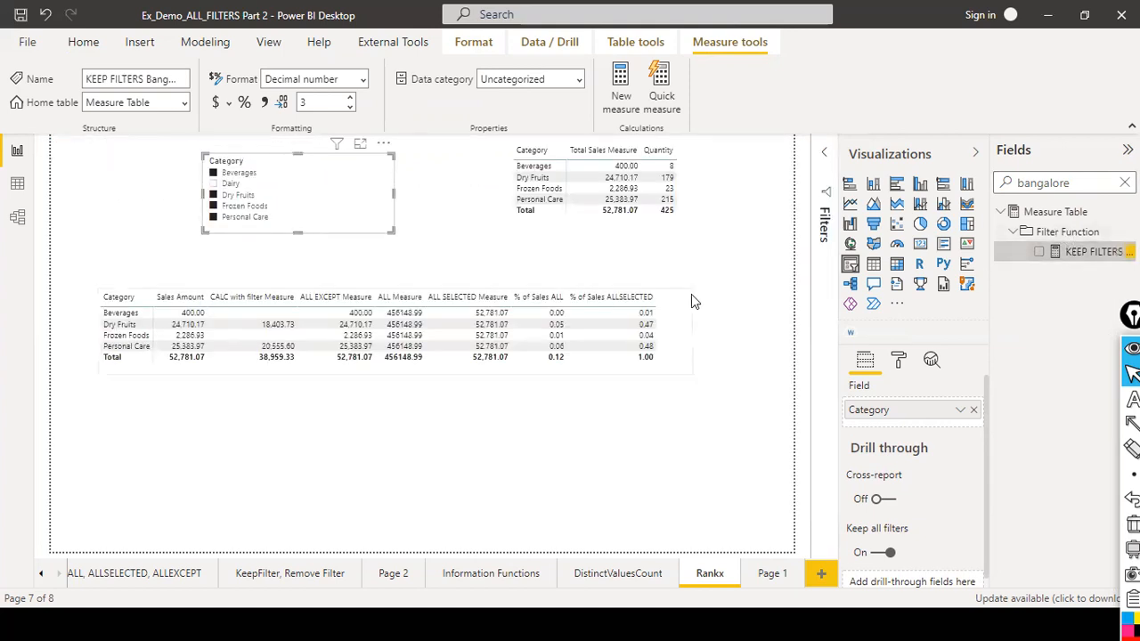
Add KEEP FILTERS Bangalore Measure to the category table and widen the table to fit the new column.
drag(1024, 256, 655, 307)
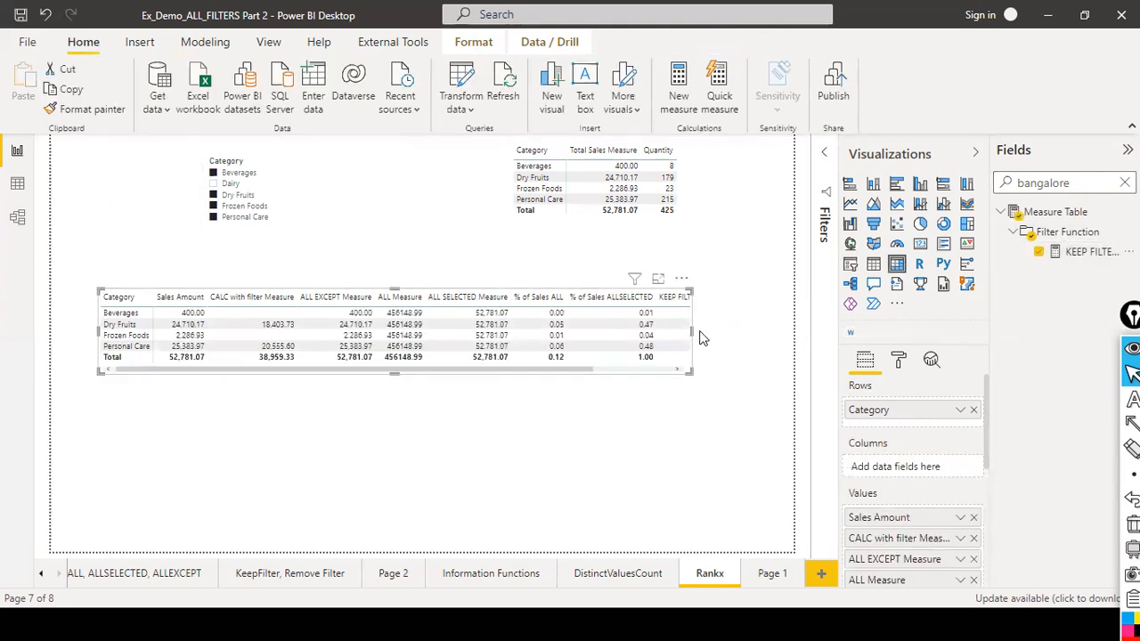
drag(693, 333, 778, 334)
mouse_move(436, 375)
mouse_down()
mouse_move(443, 415)
mouse_move(472, 381)
mouse_move(445, 387)
mouse_up()
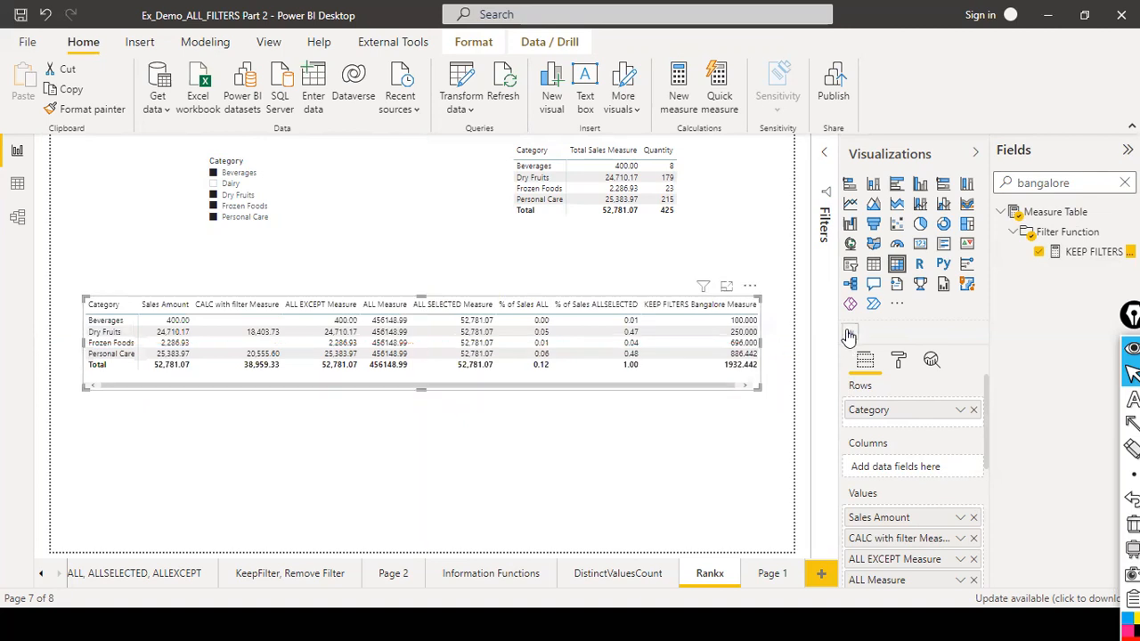
Widen the category table slightly and nudge it up and left on the page.
drag(758, 347, 784, 343)
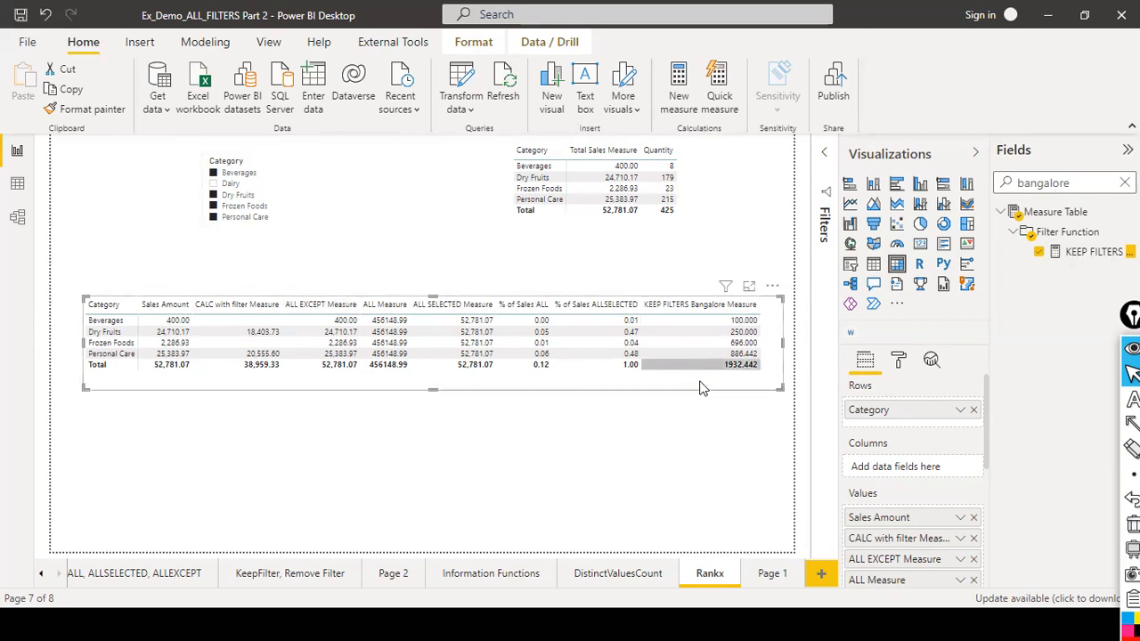
drag(698, 312, 690, 347)
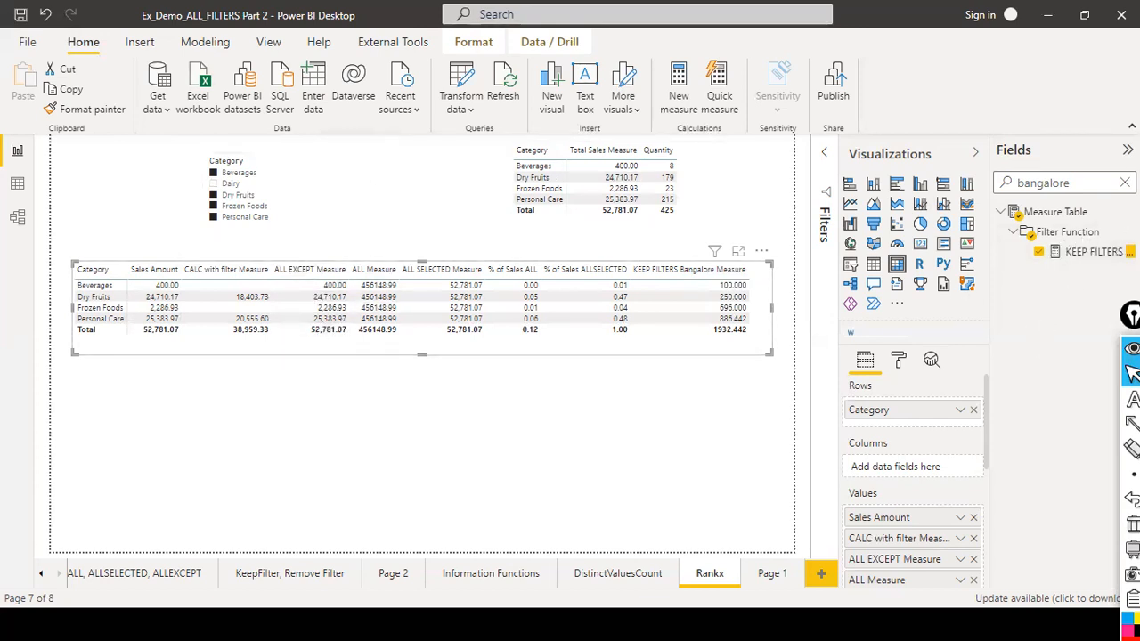
Clear the field search, then shrink the category slicer and move it toward the page's left edge, clearing its selection.
click(1125, 182)
scroll(1080, 338, down, 3)
scroll(1078, 338, down, 4)
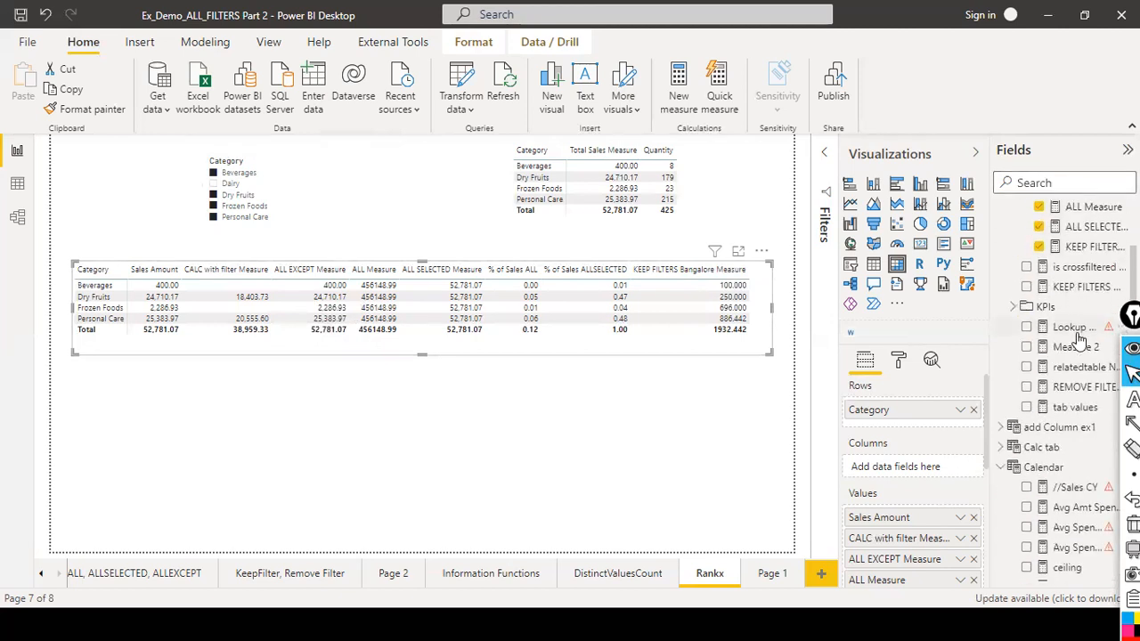
scroll(1077, 339, down, 5)
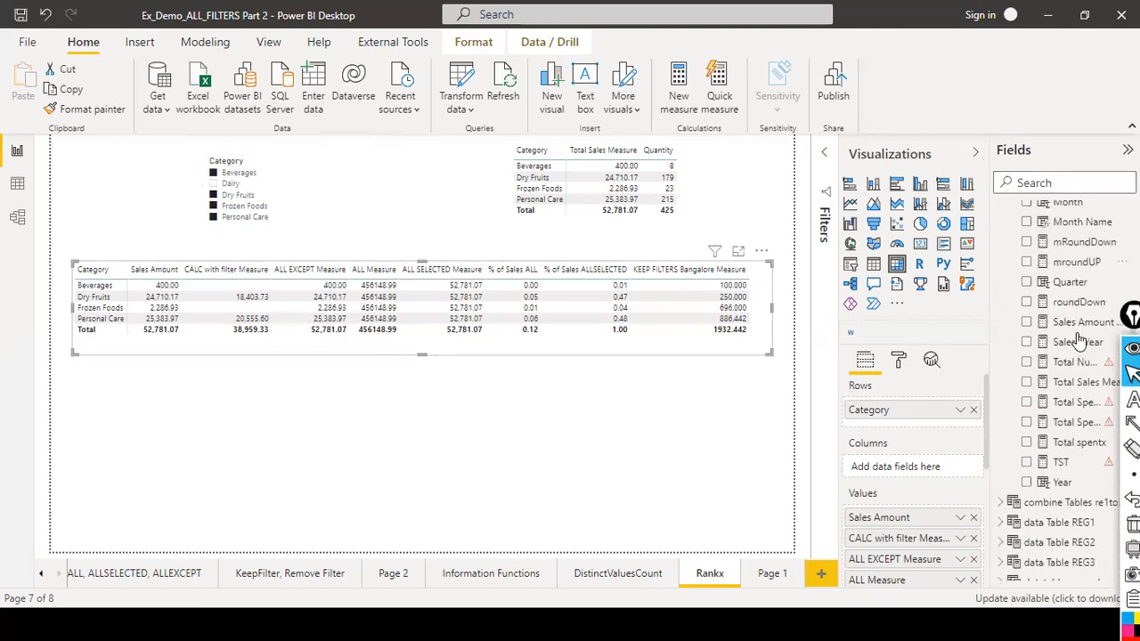
scroll(989, 309, down, 4)
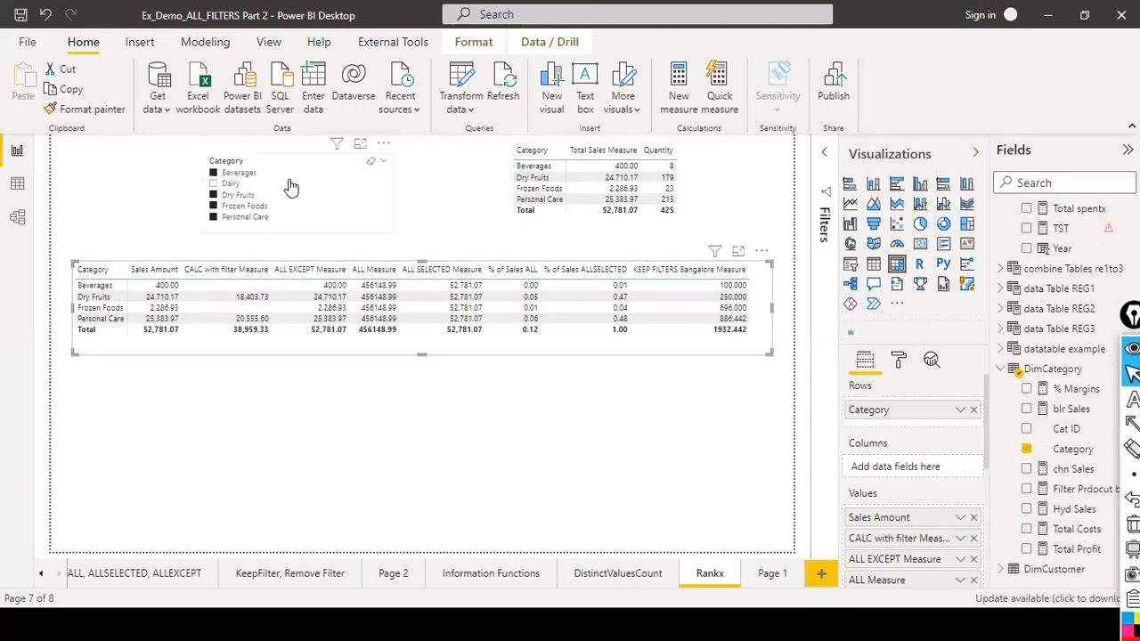
click(394, 199)
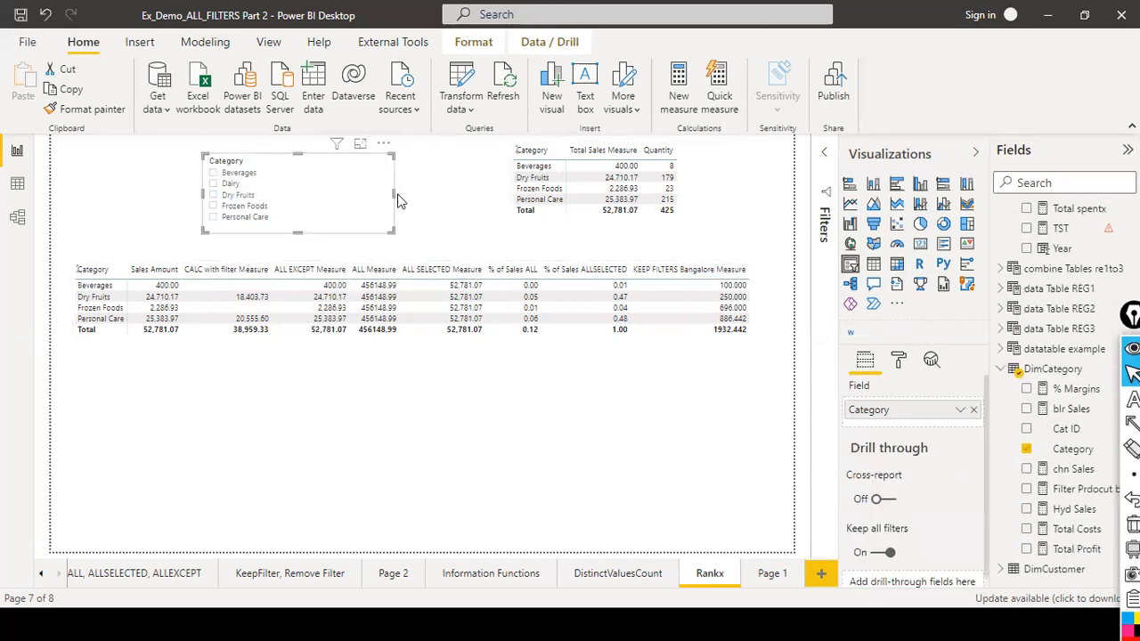
drag(392, 199, 177, 220)
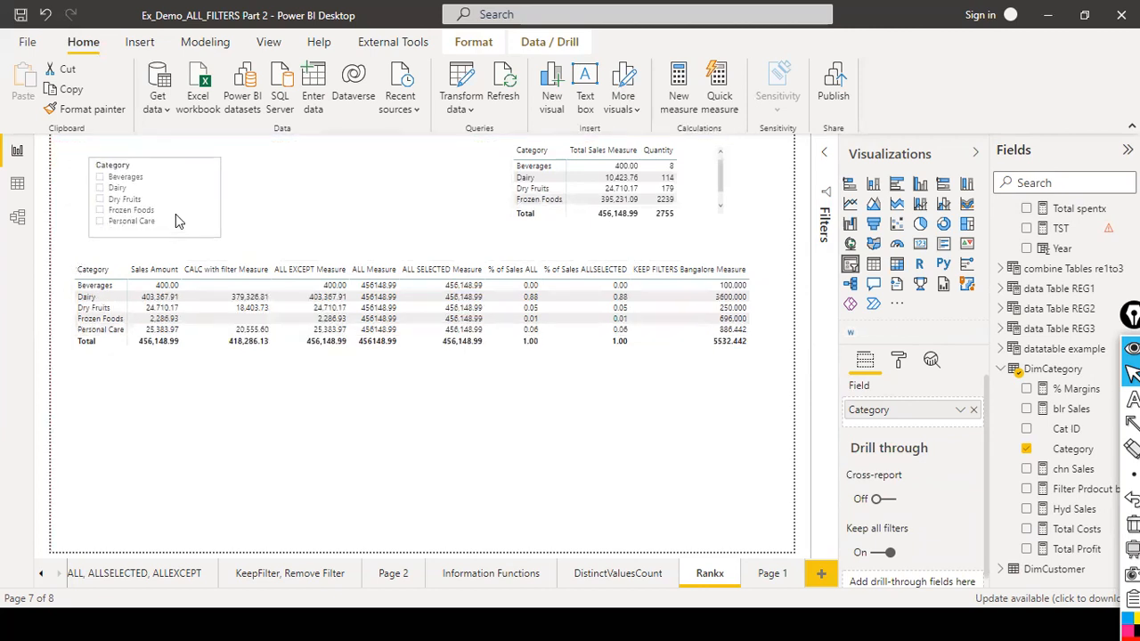
Add a new slicer beside the category slicer and populate it with Location Name from DimLocation.
click(344, 173)
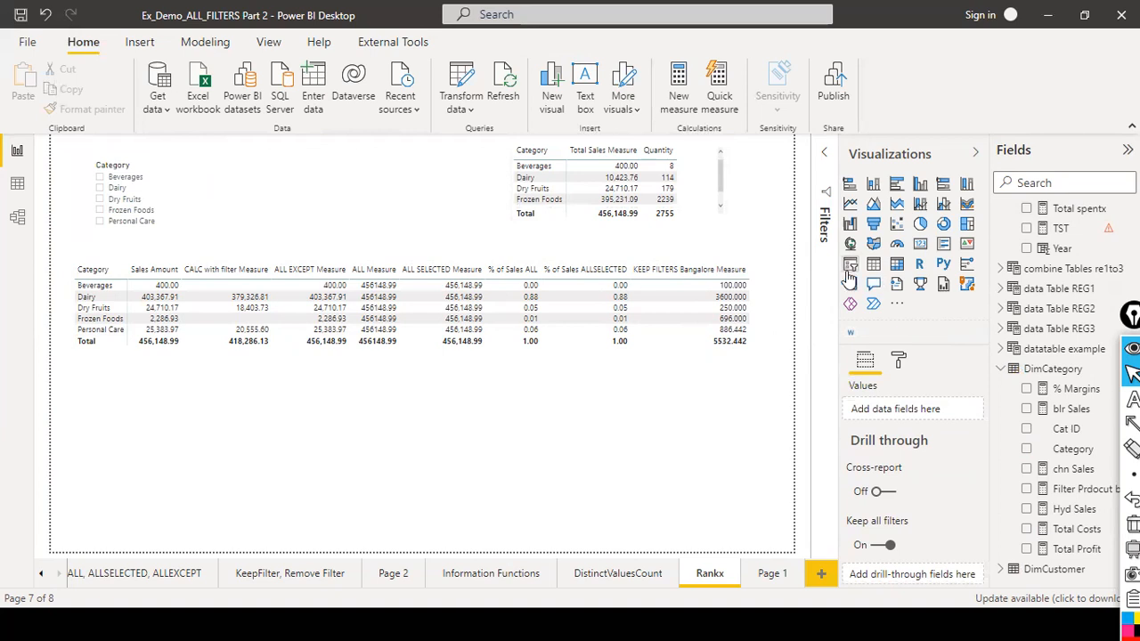
drag(732, 201, 379, 193)
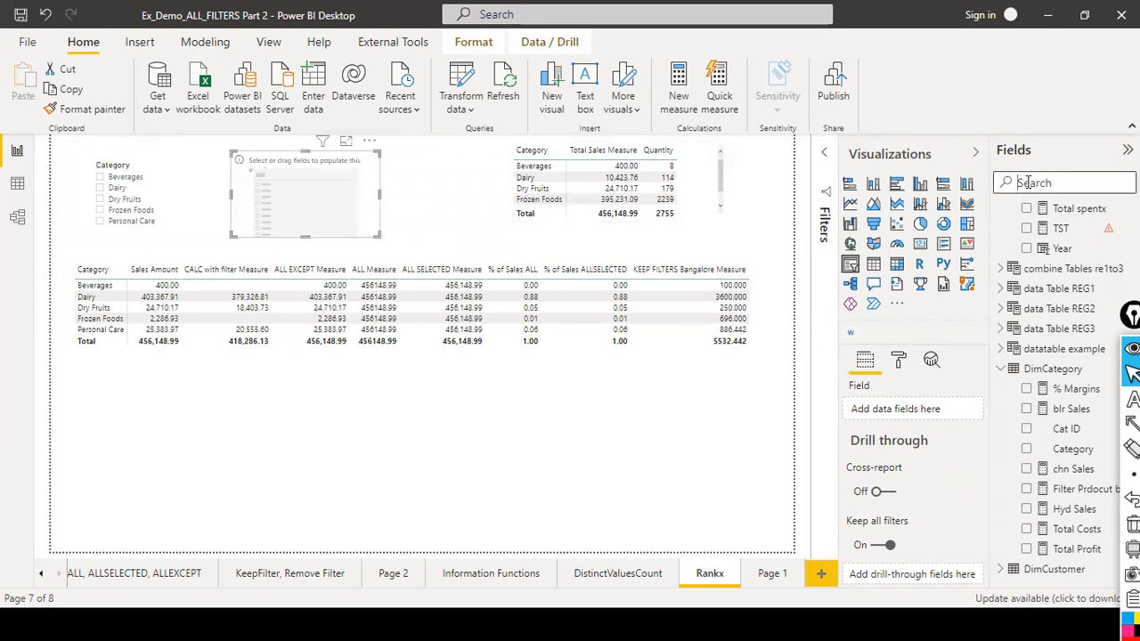
text(location)
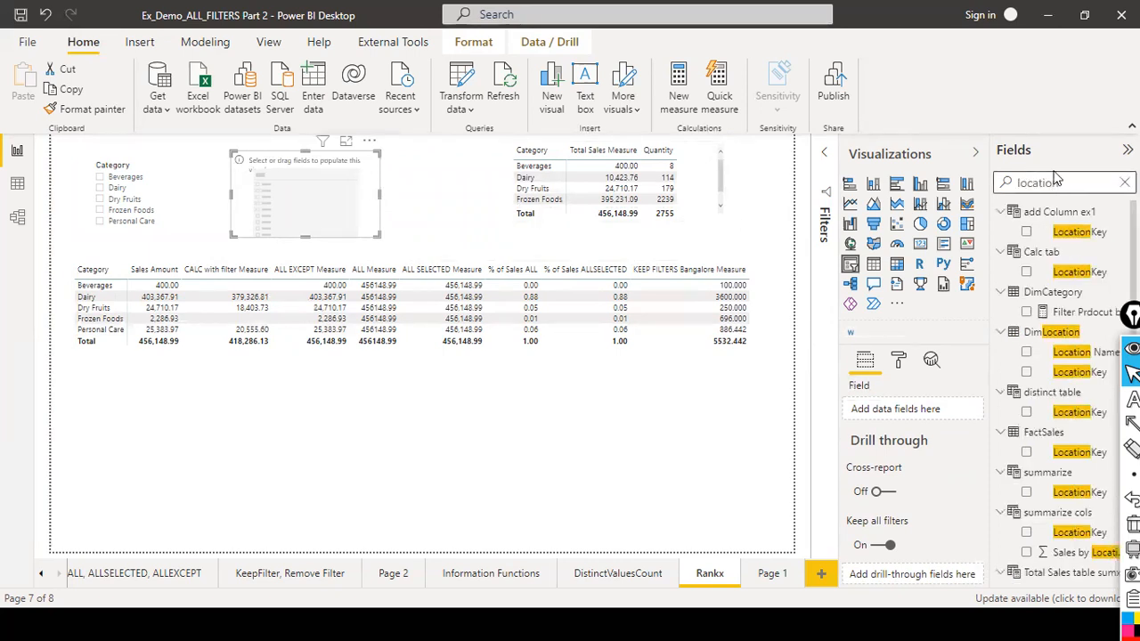
drag(1077, 352, 301, 184)
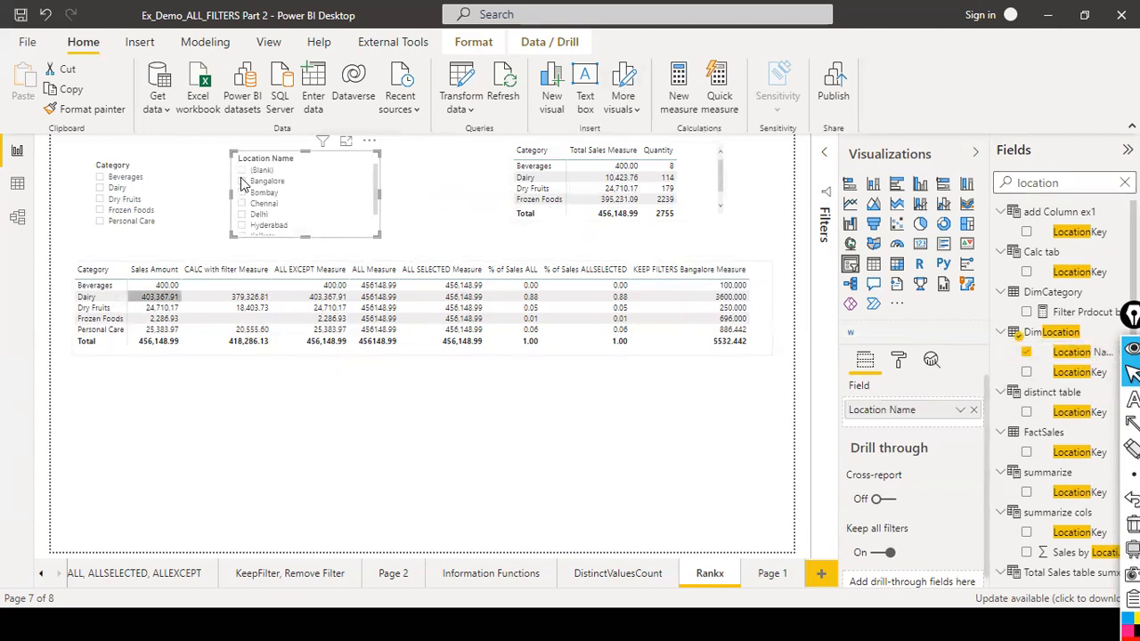
Filter the location slicer by Bangalore, then by Bangalore, Bombay and Chennai, and clear the location selection.
click(241, 182)
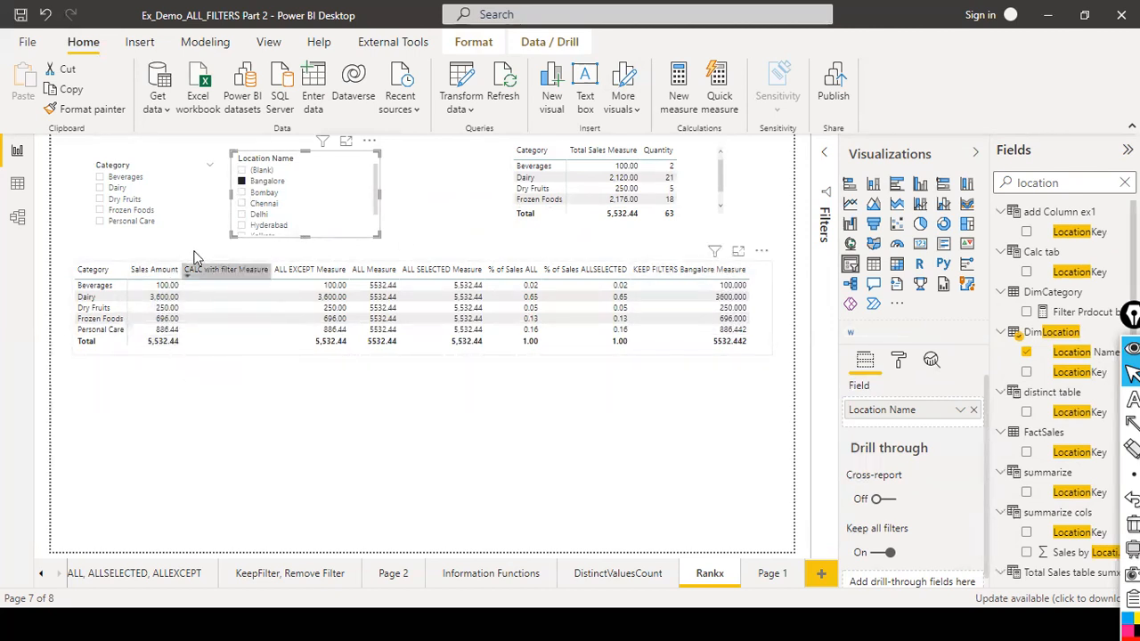
click(242, 194)
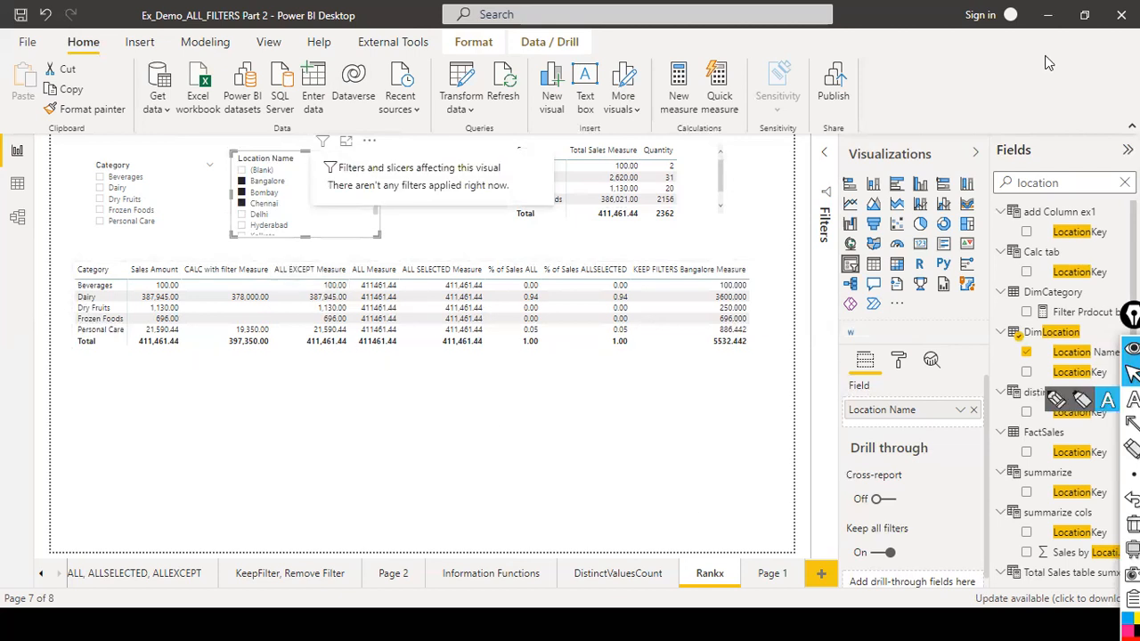
click(354, 217)
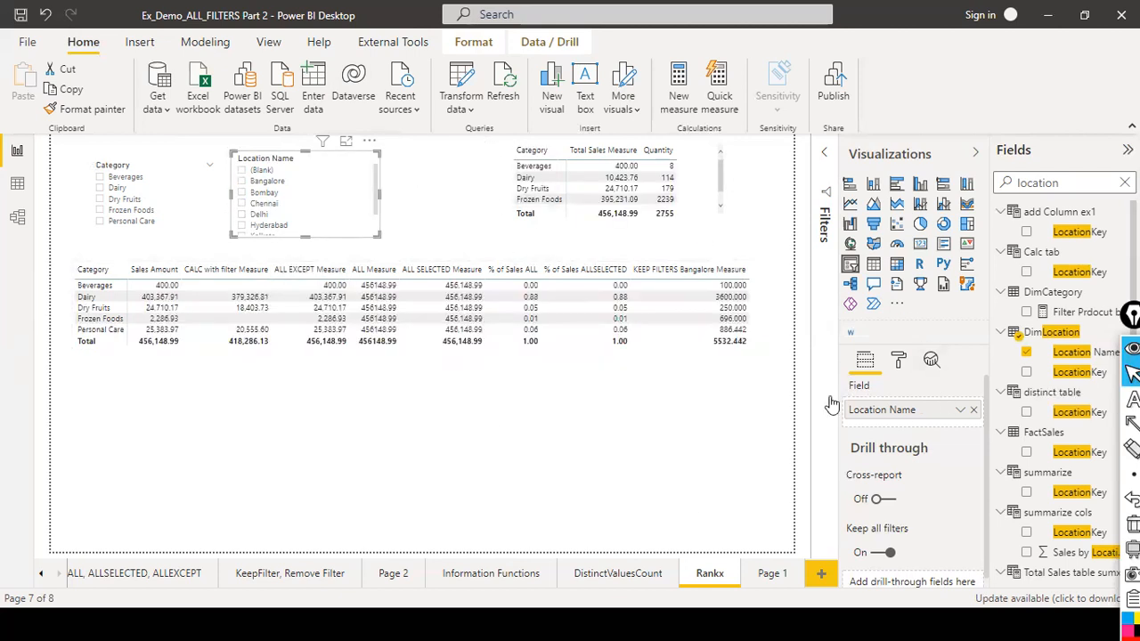
Add Location Name to the category matrix, enlarge the matrix, and move Location Name from columns to rows.
click(666, 348)
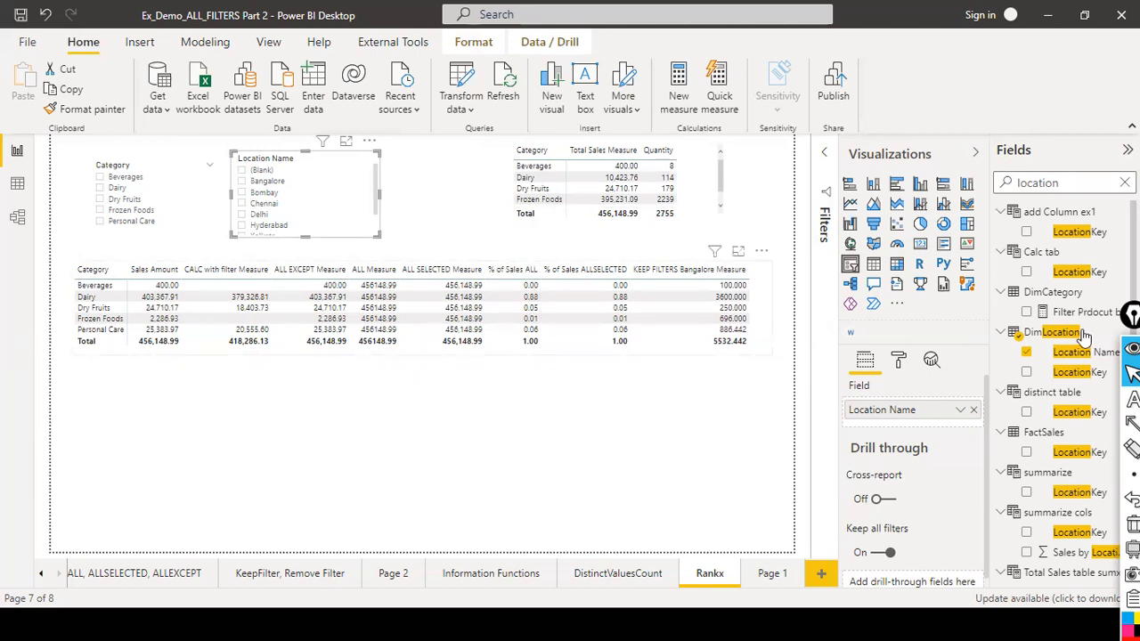
drag(1107, 360, 165, 296)
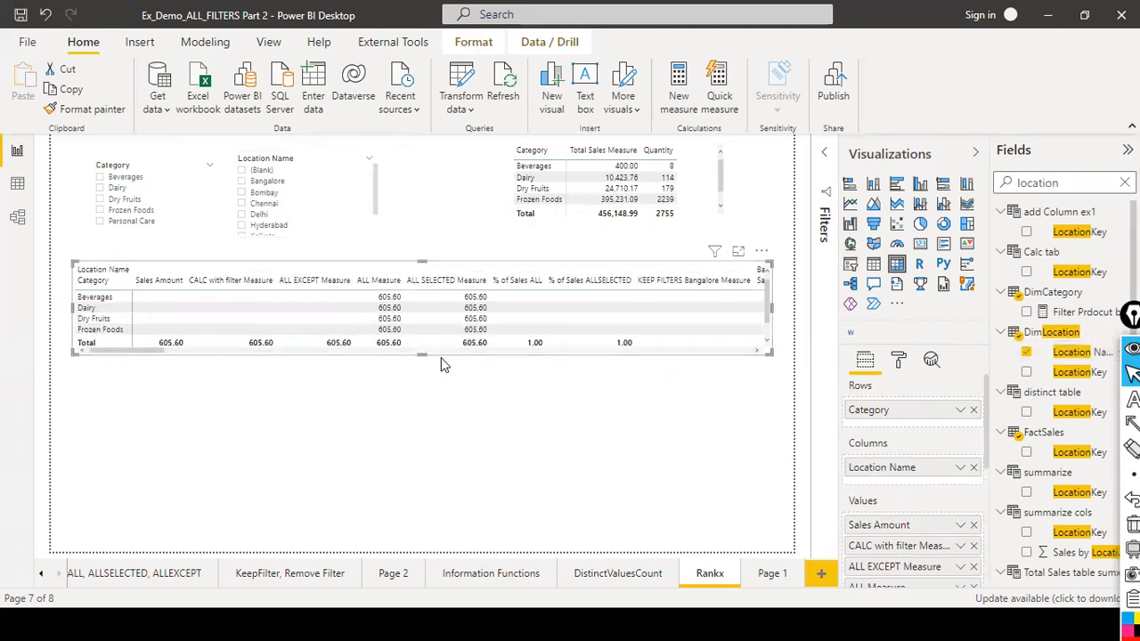
drag(422, 353, 412, 429)
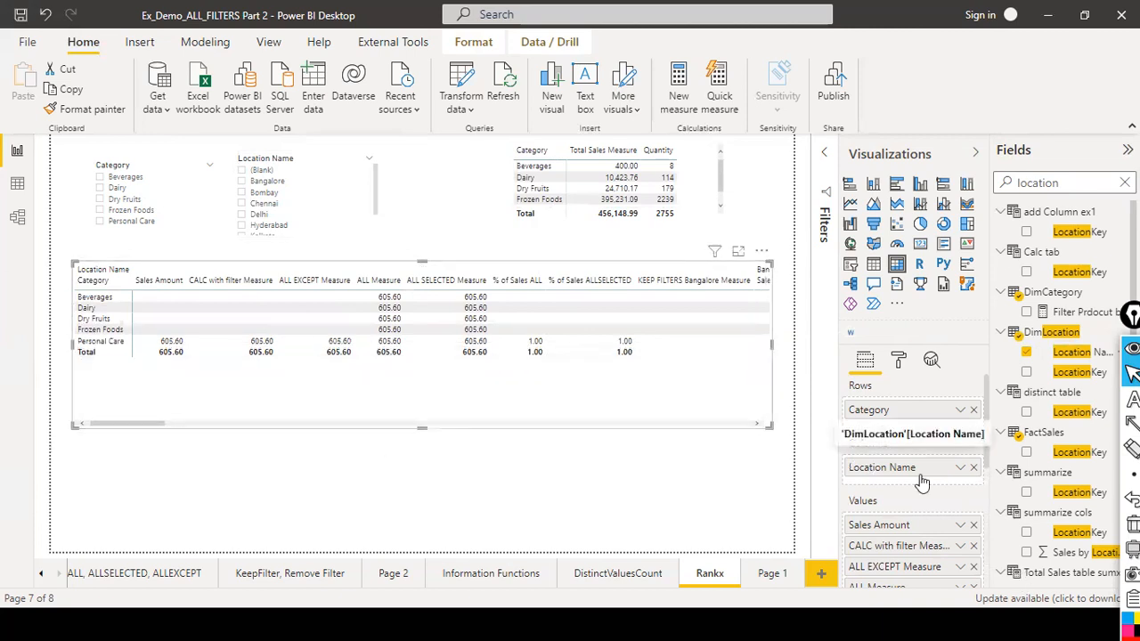
drag(928, 480, 913, 428)
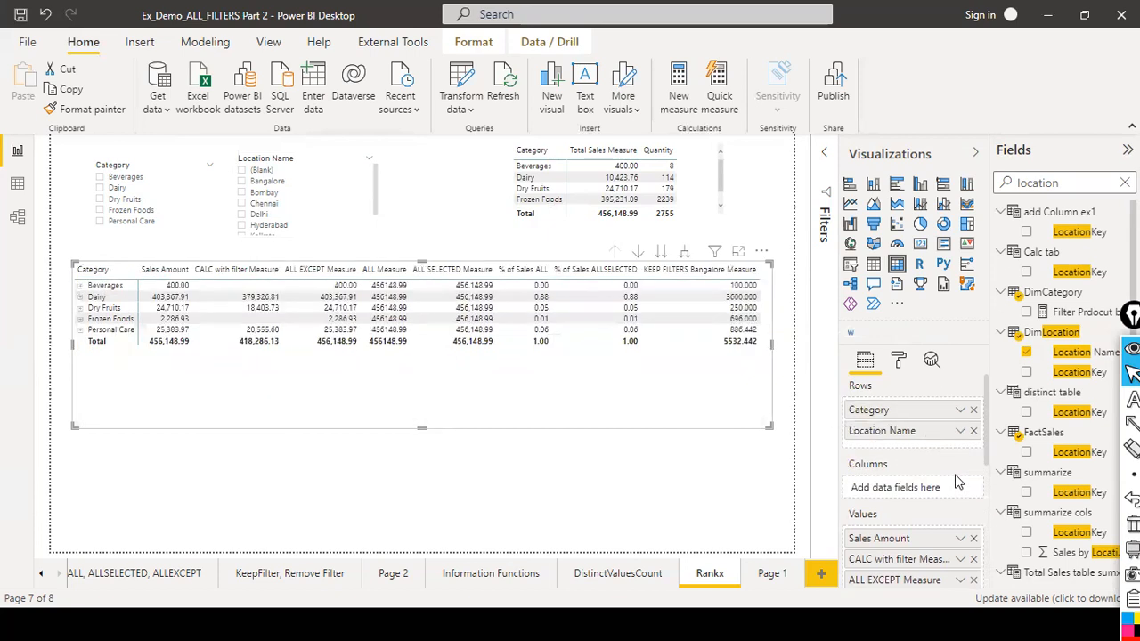
Expand Beverages in the matrix to examine its per-location values, then collapse it again.
click(80, 286)
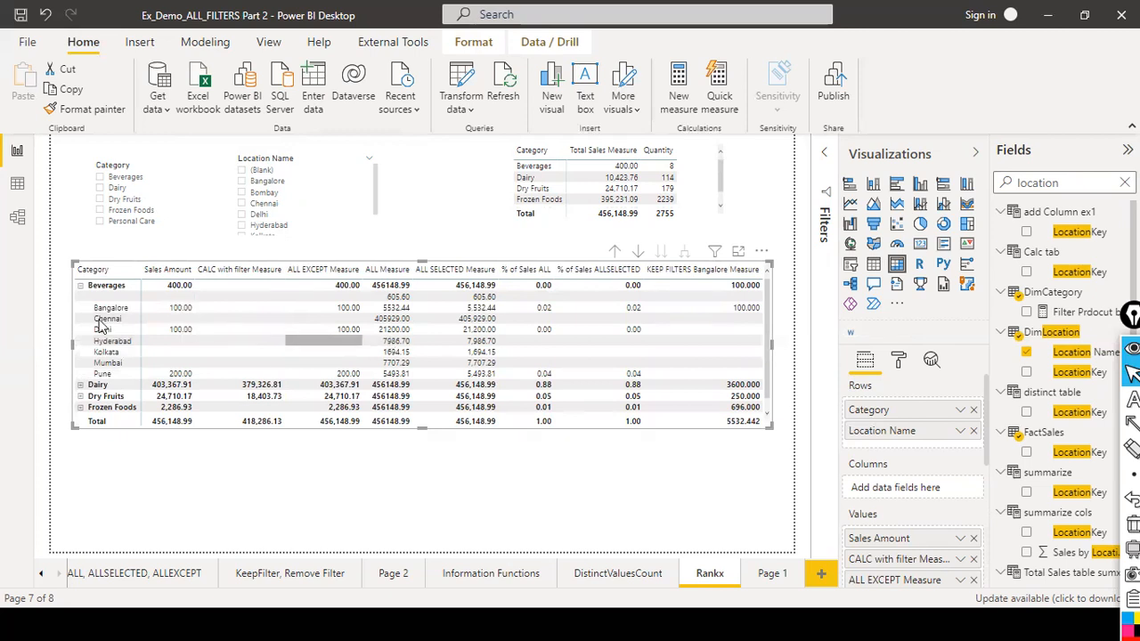
click(78, 286)
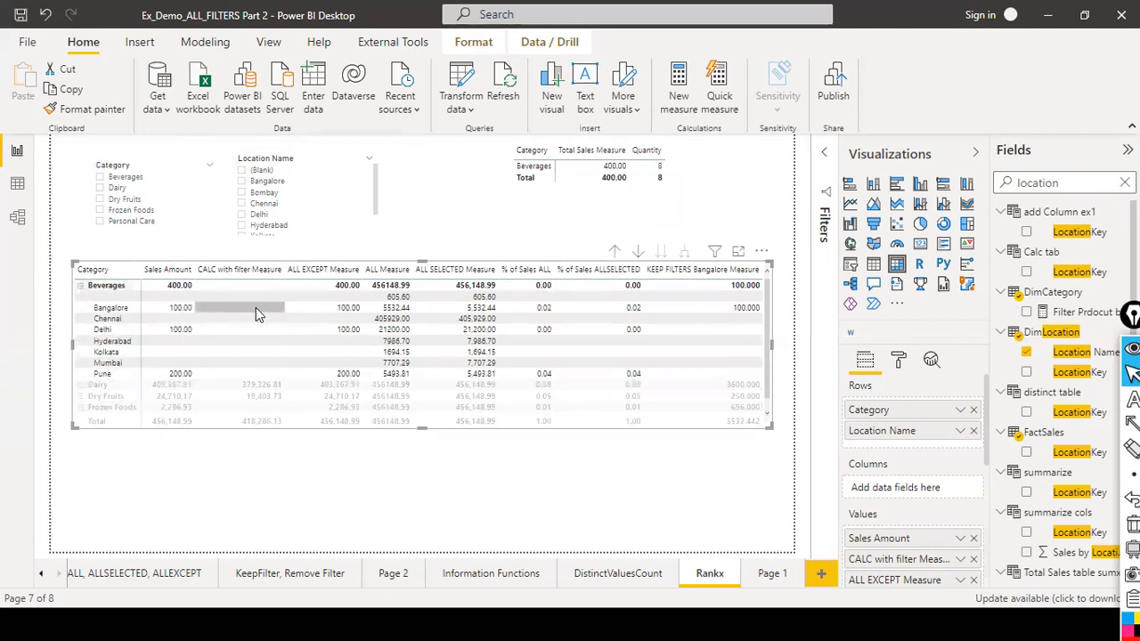
click(78, 288)
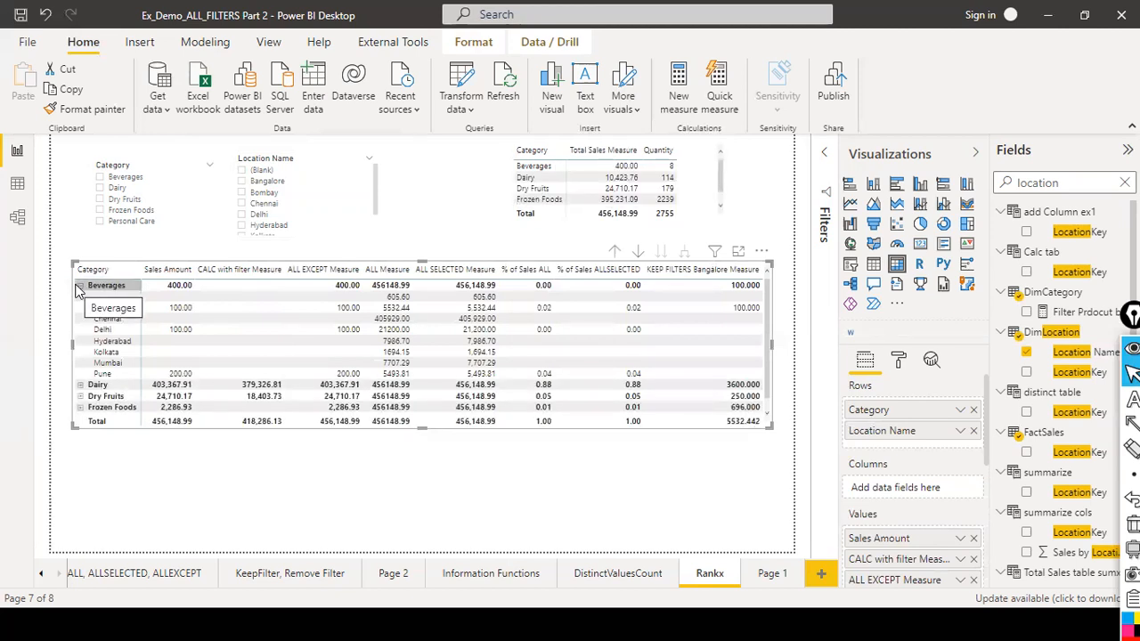
click(79, 287)
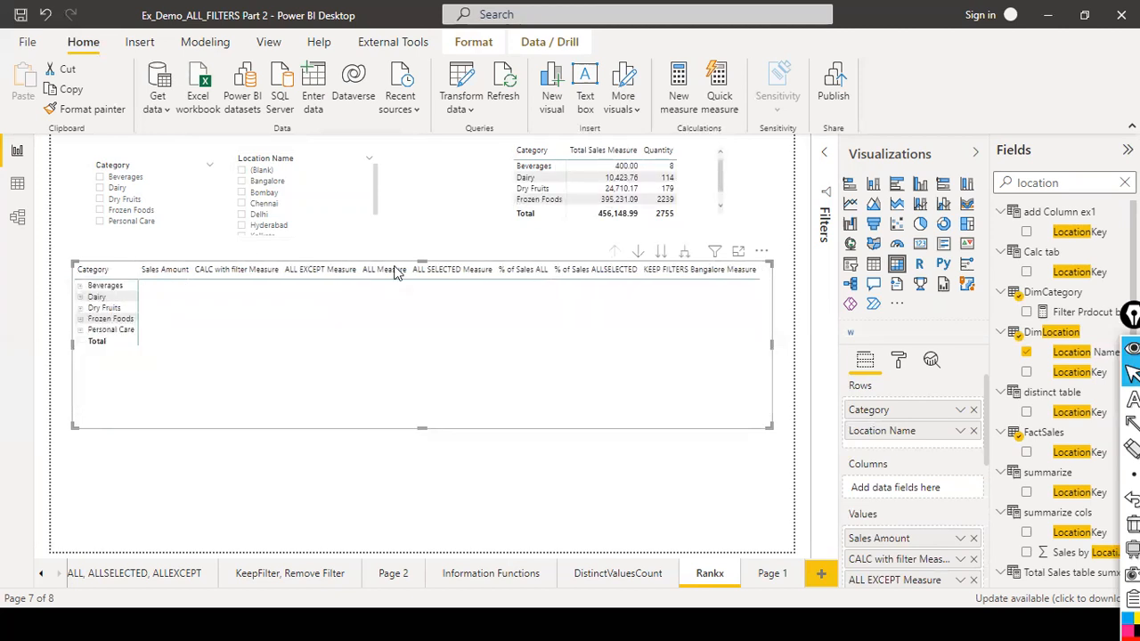
Change the matrix into a table visual and enlarge it to show category and location rows.
click(873, 264)
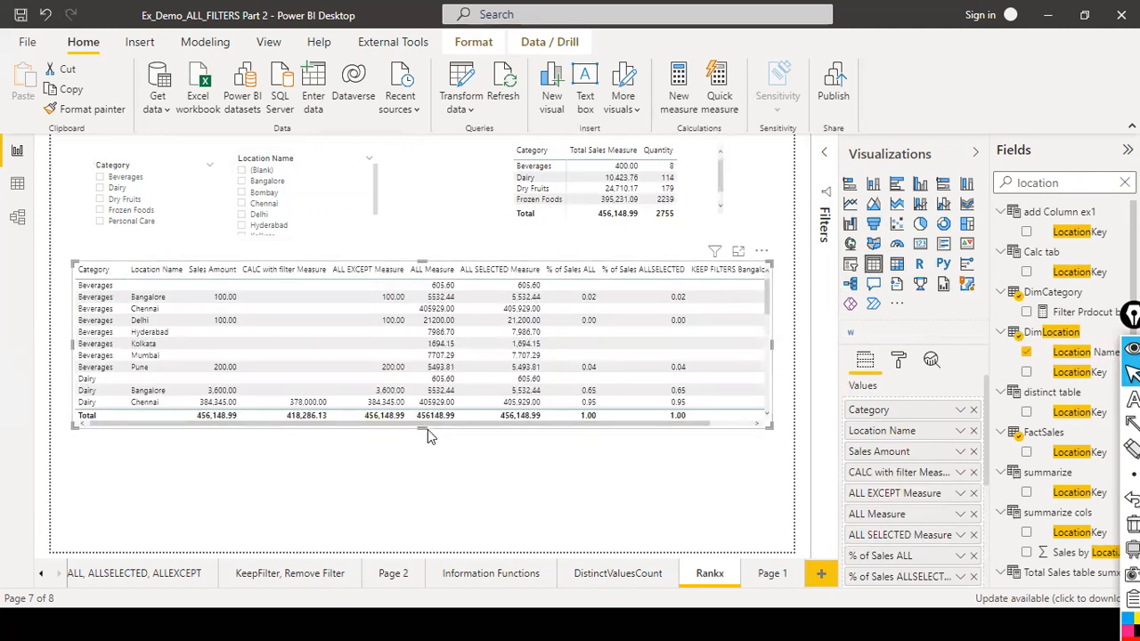
drag(422, 429, 436, 456)
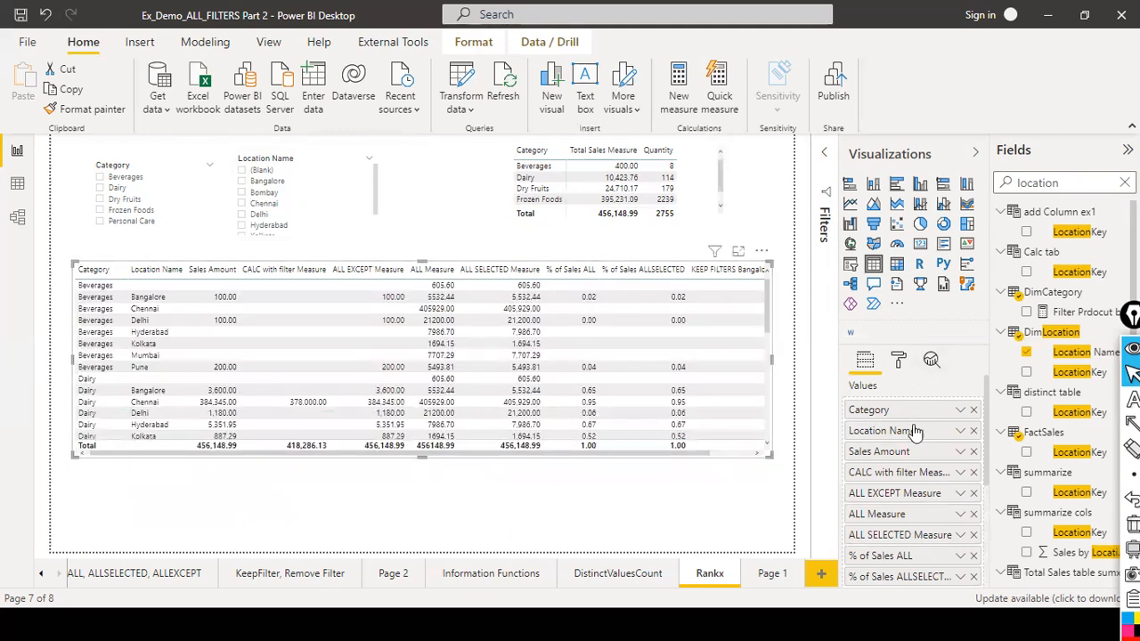
scroll(913, 419, down, 3)
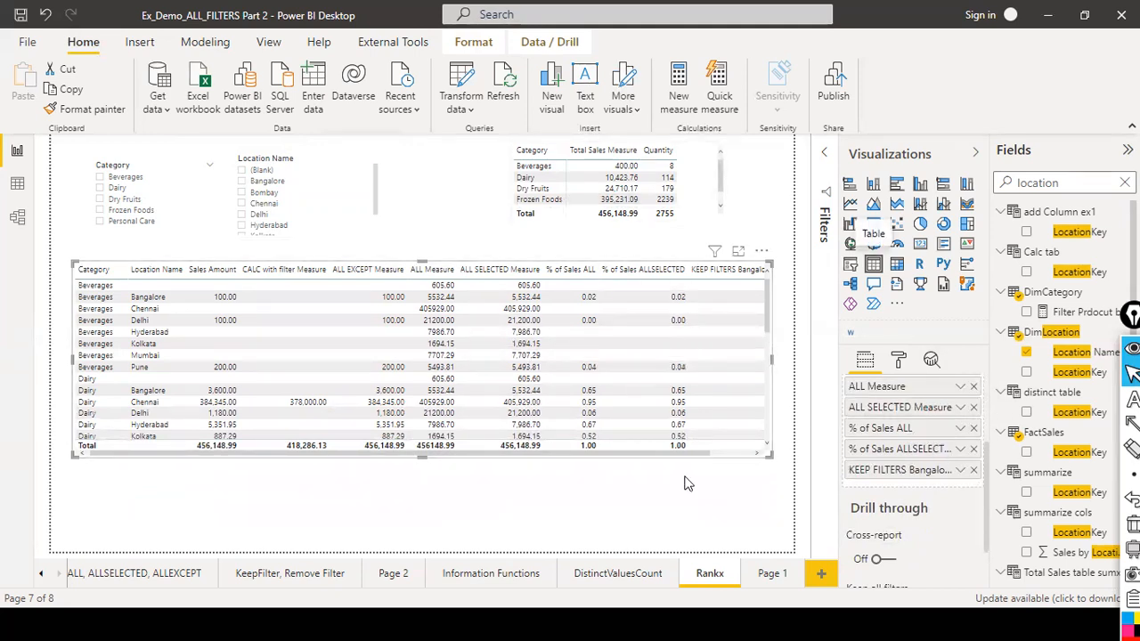
Open the ALL, ALLSELECTED, ALLEXCEPT page and return to the Rankx page.
click(131, 579)
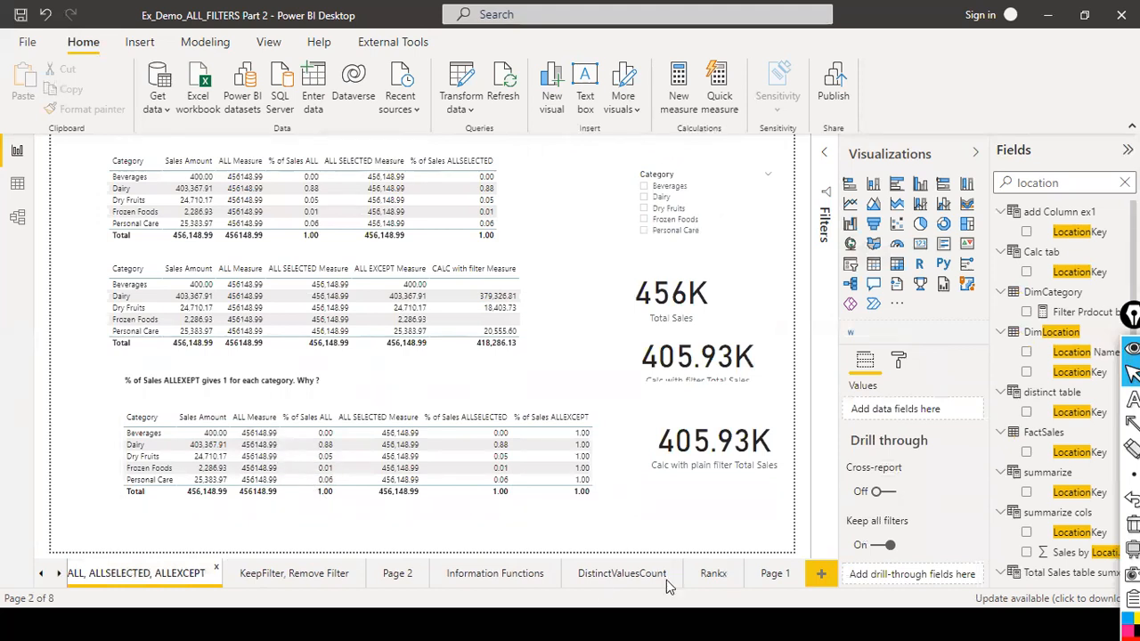
click(703, 577)
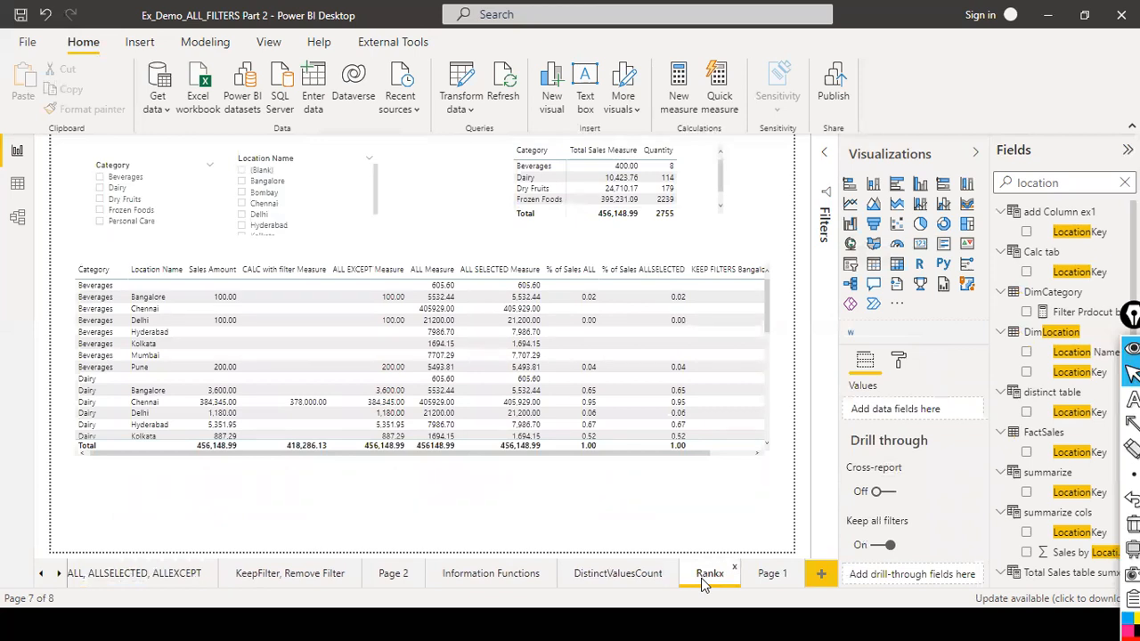
Turn the table back into a matrix, remove Location Name from its rows, then shrink it and move it lower.
click(741, 456)
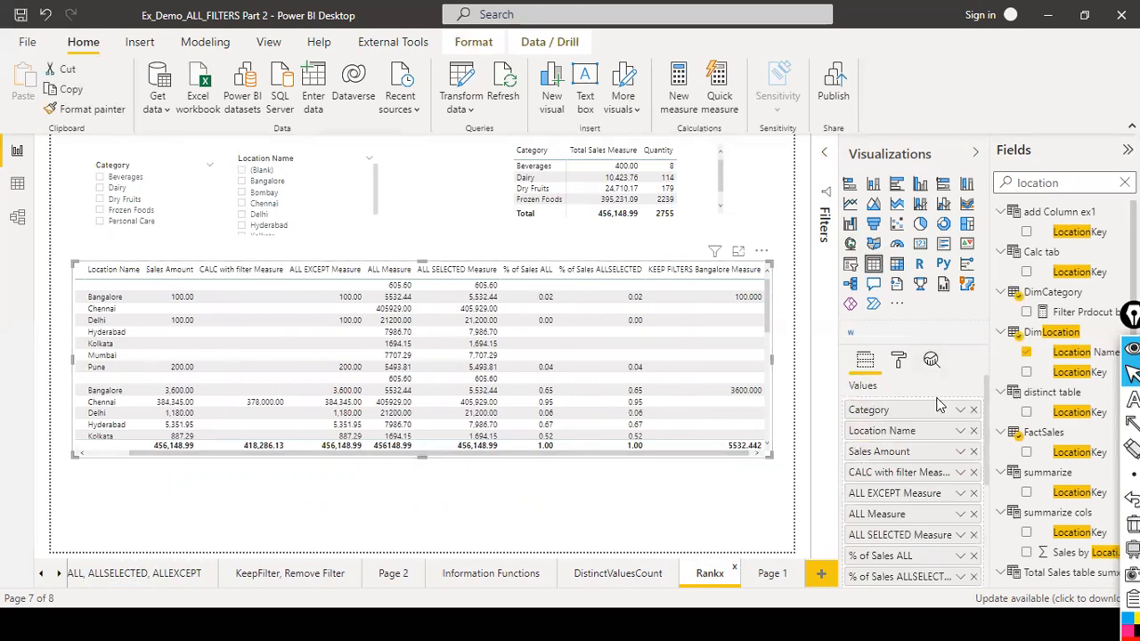
click(897, 264)
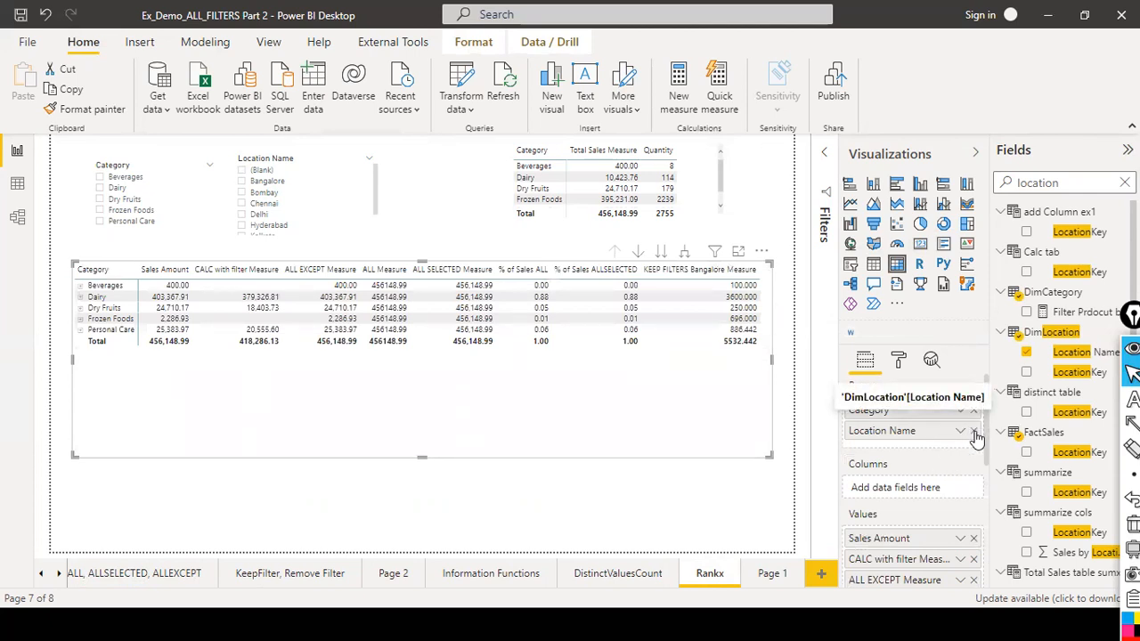
click(974, 432)
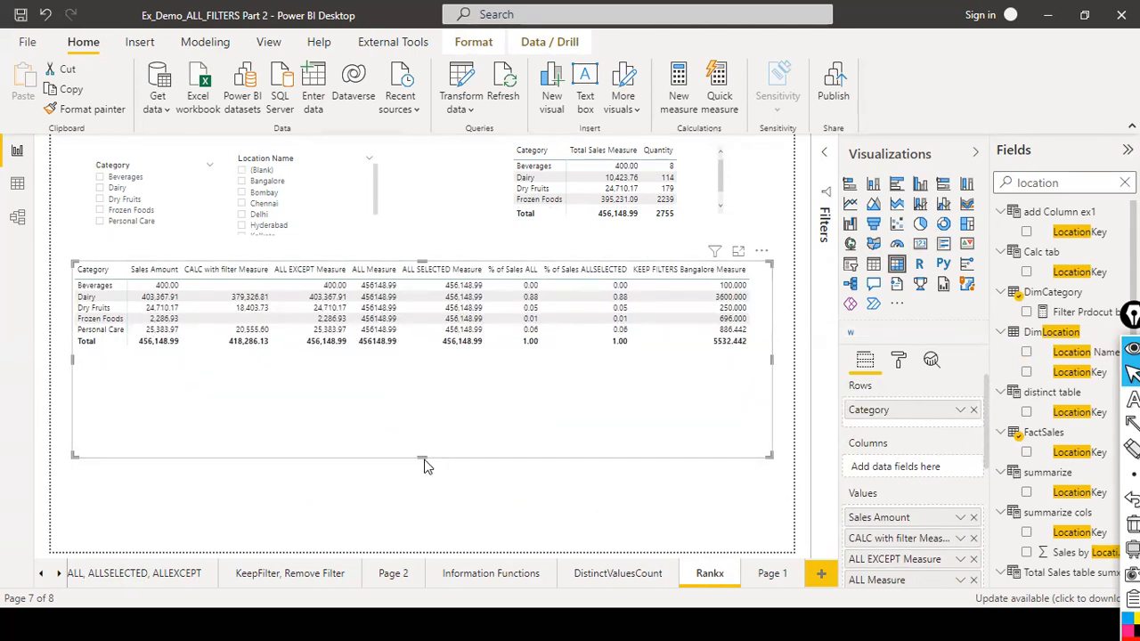
drag(424, 457, 436, 392)
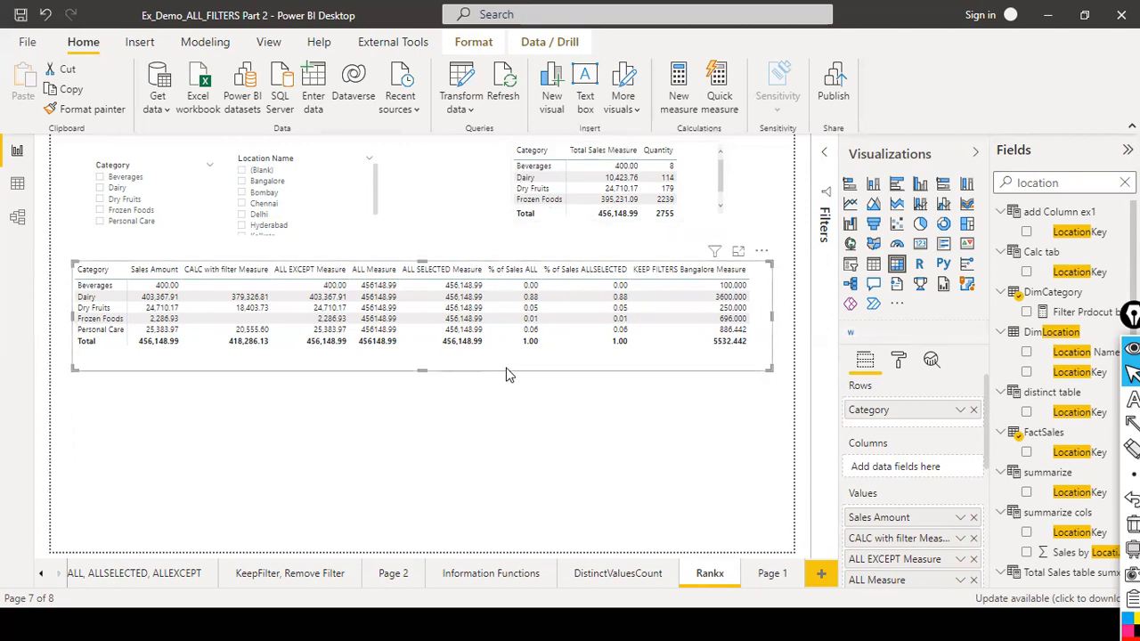
drag(506, 374, 504, 405)
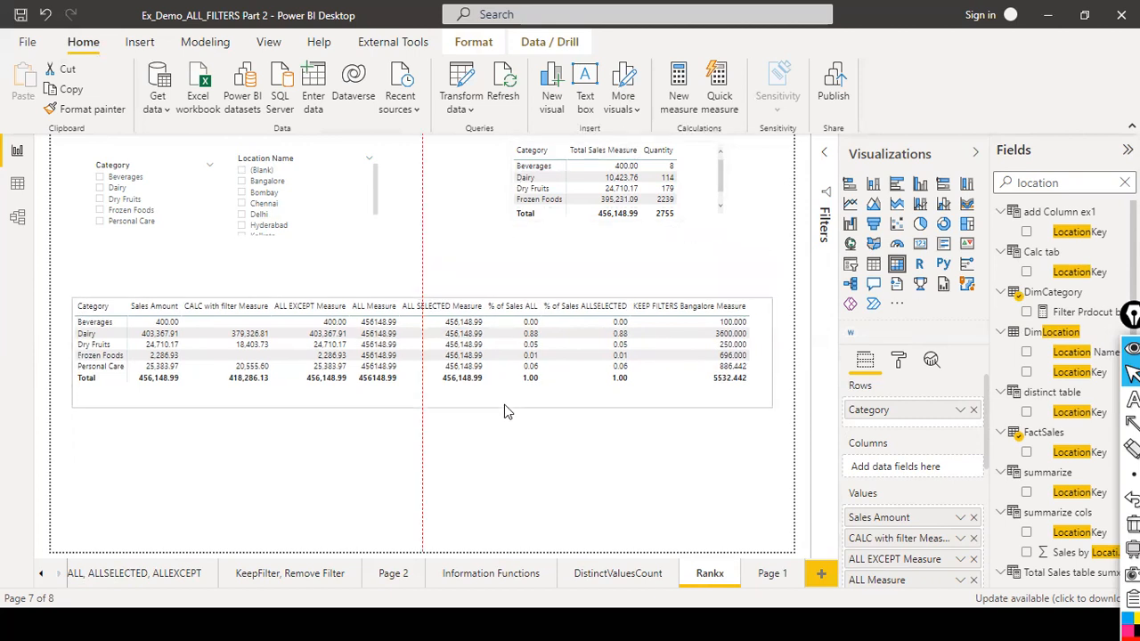
Select Bangalore in the location slicer and Beverages, Dairy, Frozen Foods and Personal Care in the category slicer.
click(241, 181)
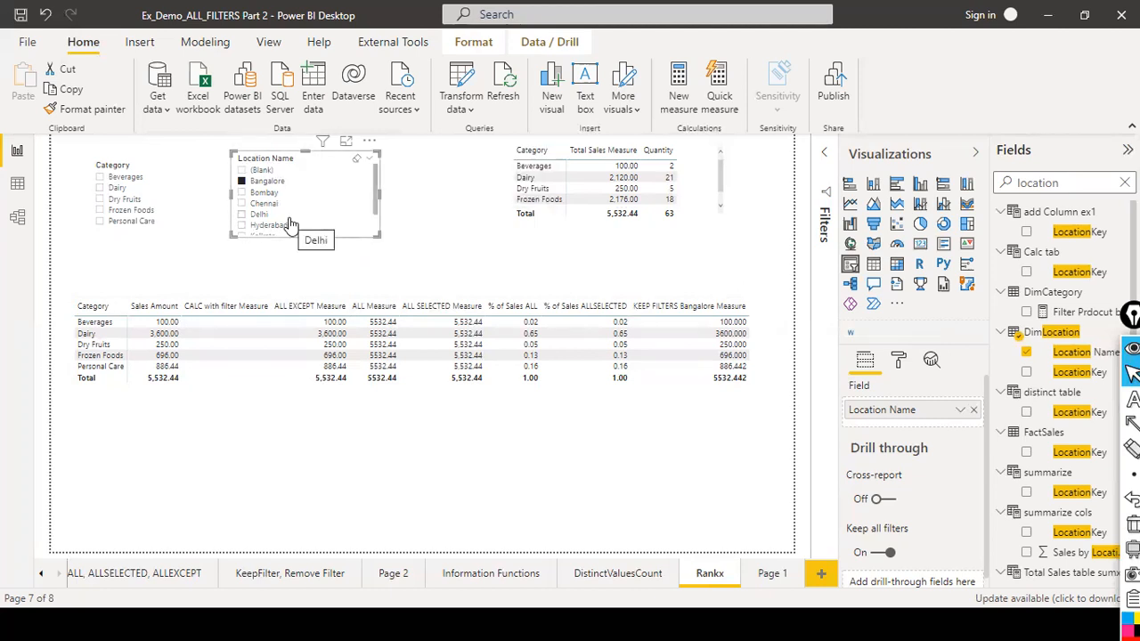
click(101, 177)
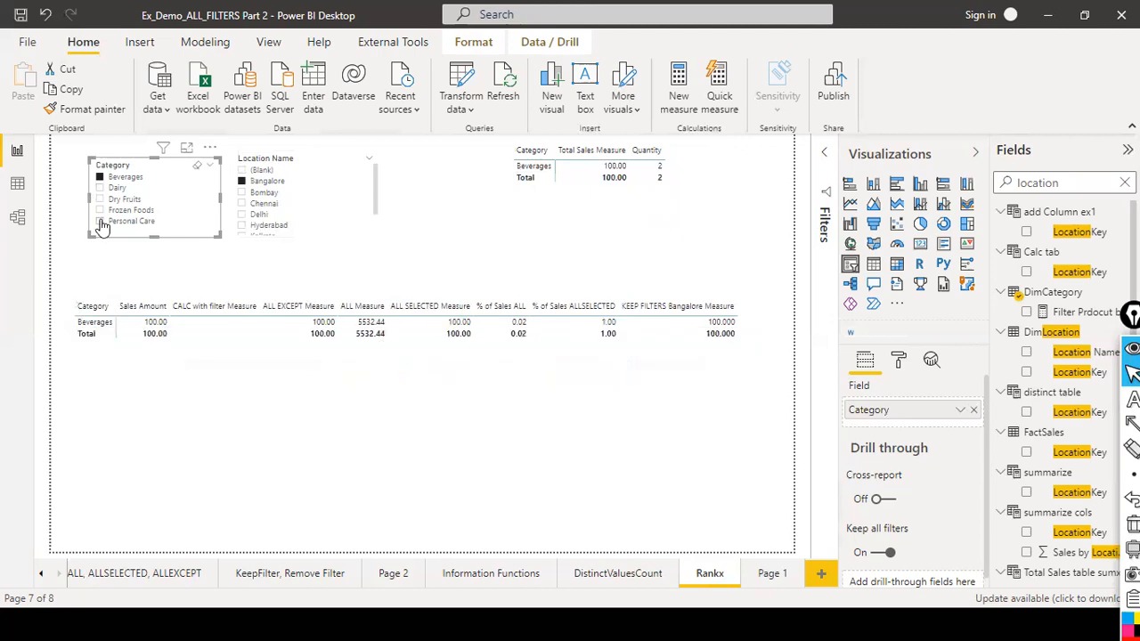
ctrl+click(100, 187)
ctrl+click(100, 210)
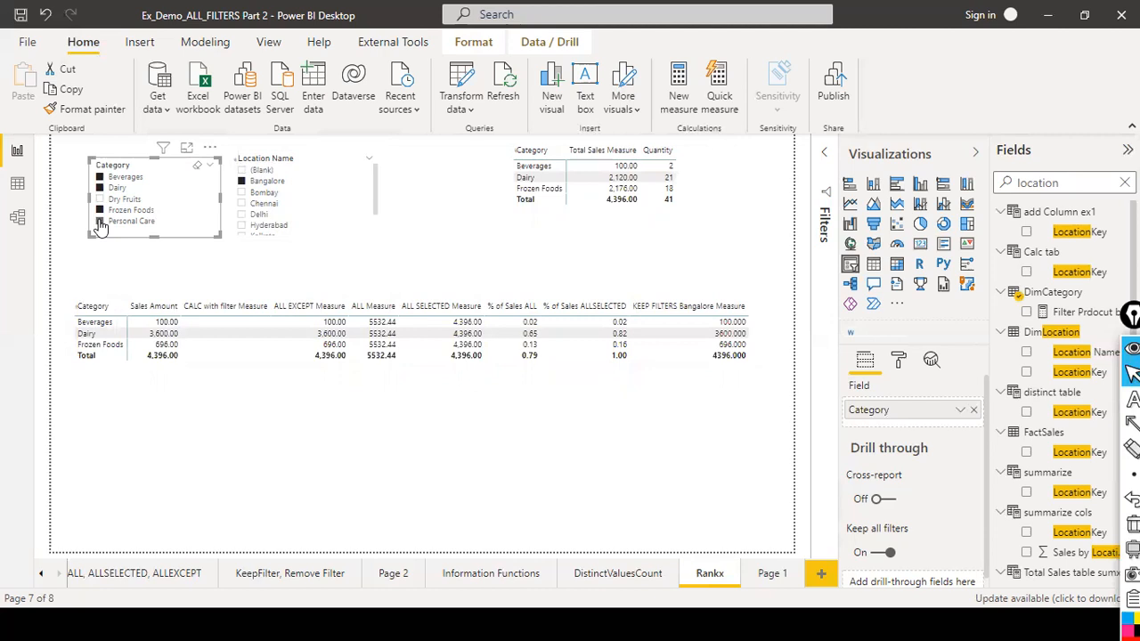
ctrl+click(100, 221)
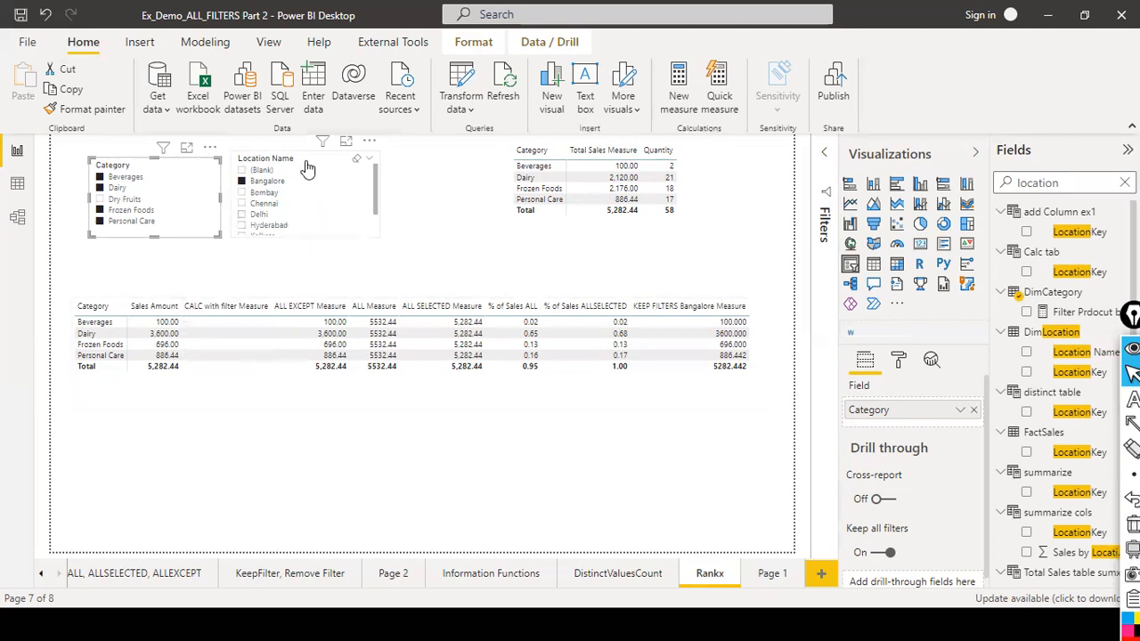
Clear all selections in the category slicer.
mouse_move(163, 147)
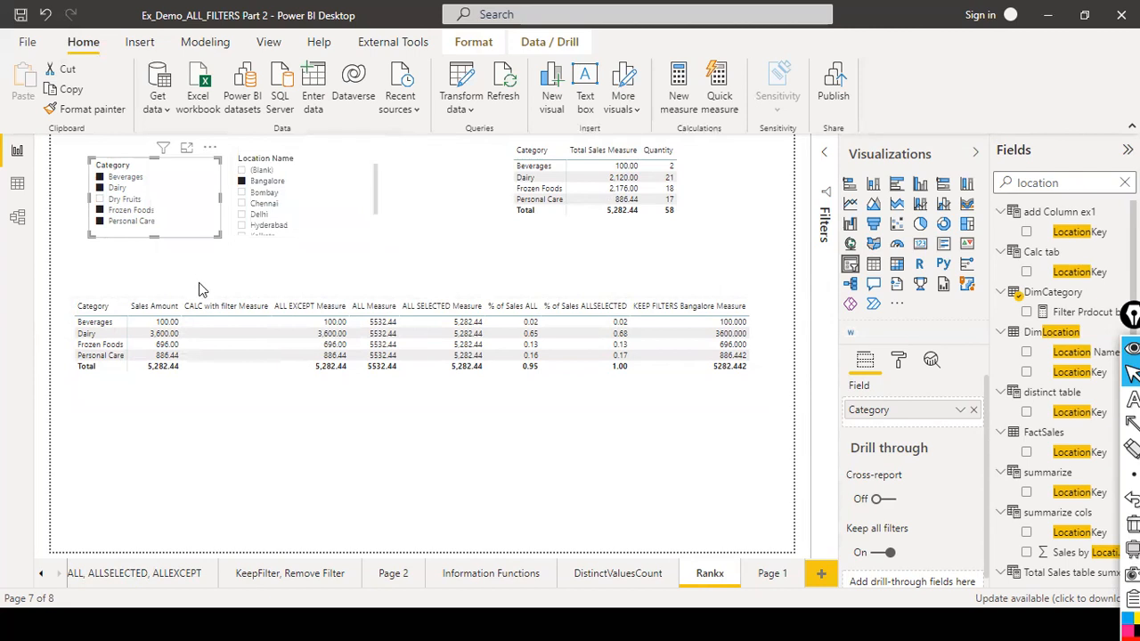
mouse_move(327, 145)
click(358, 163)
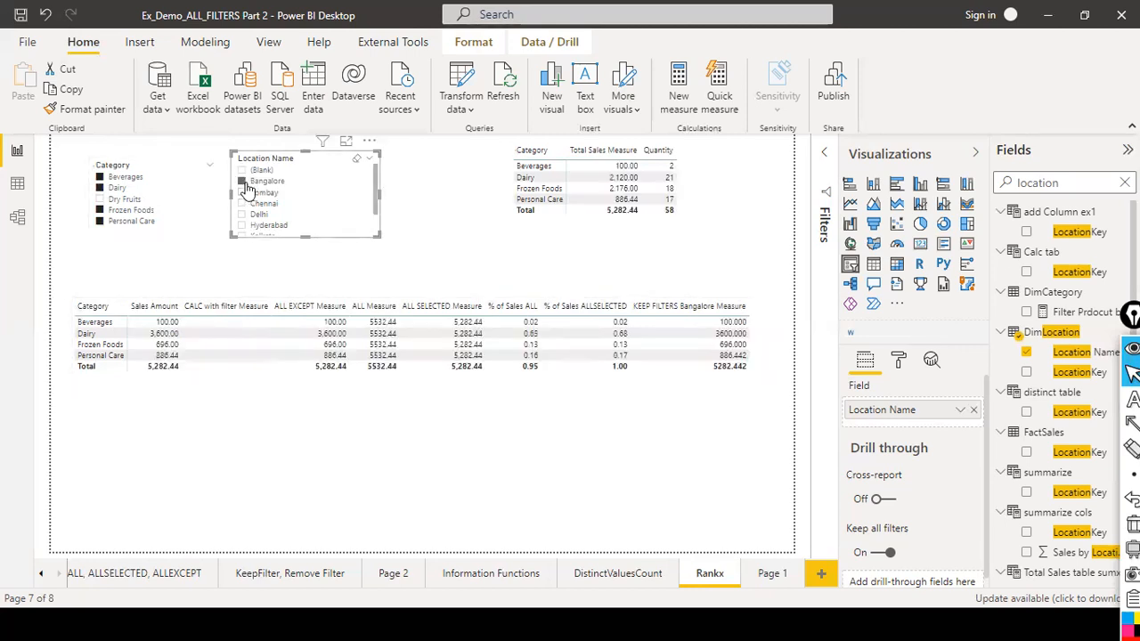
click(191, 180)
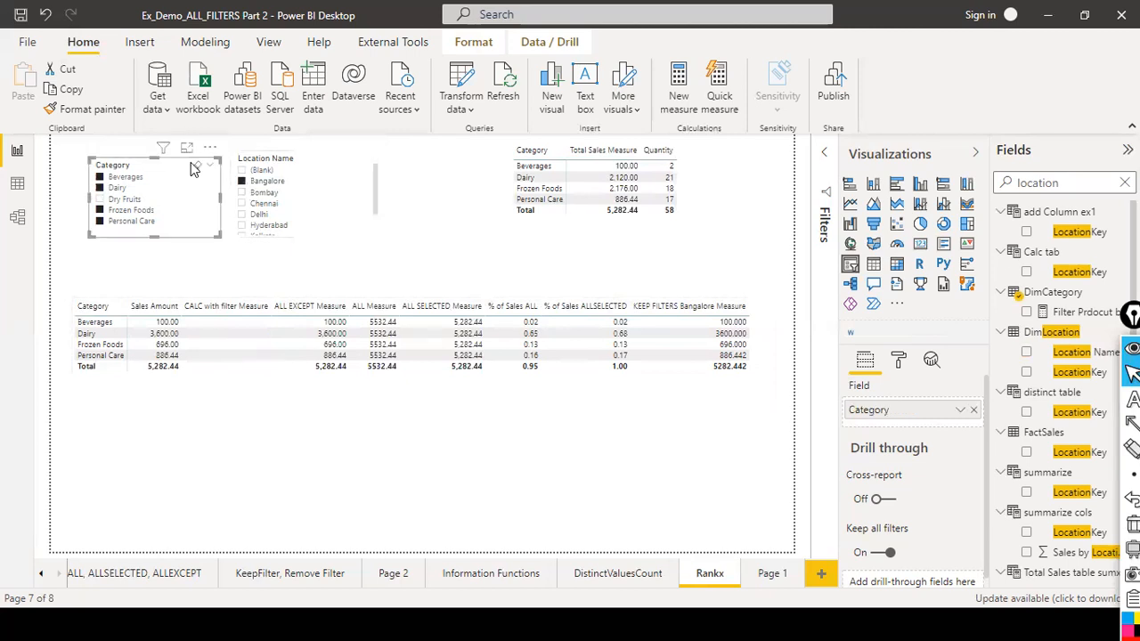
click(211, 165)
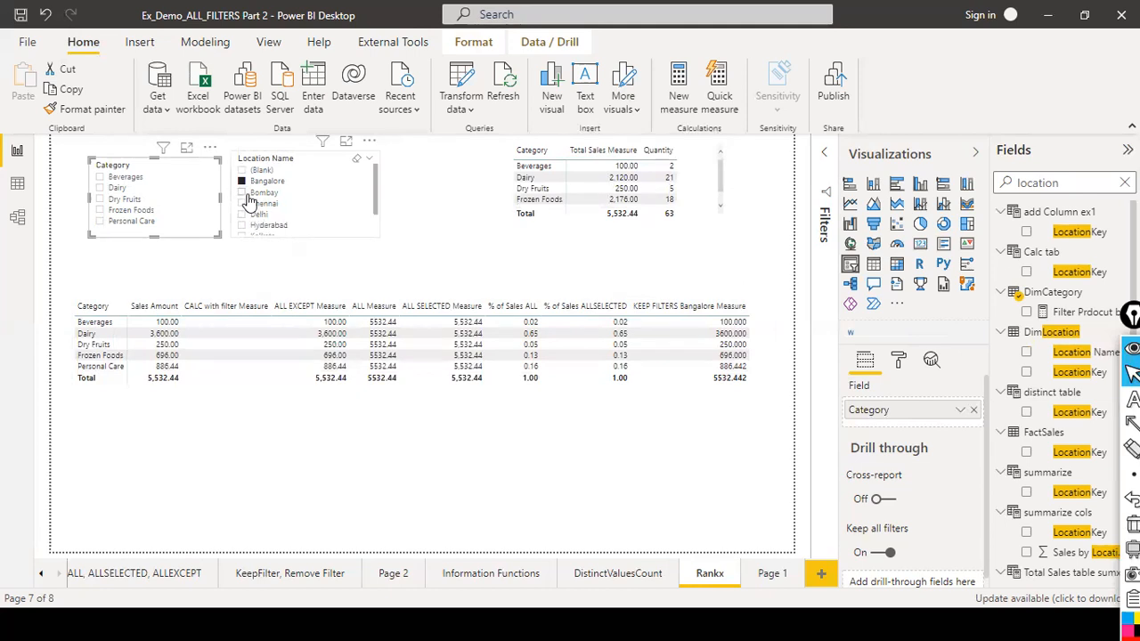
click(240, 198)
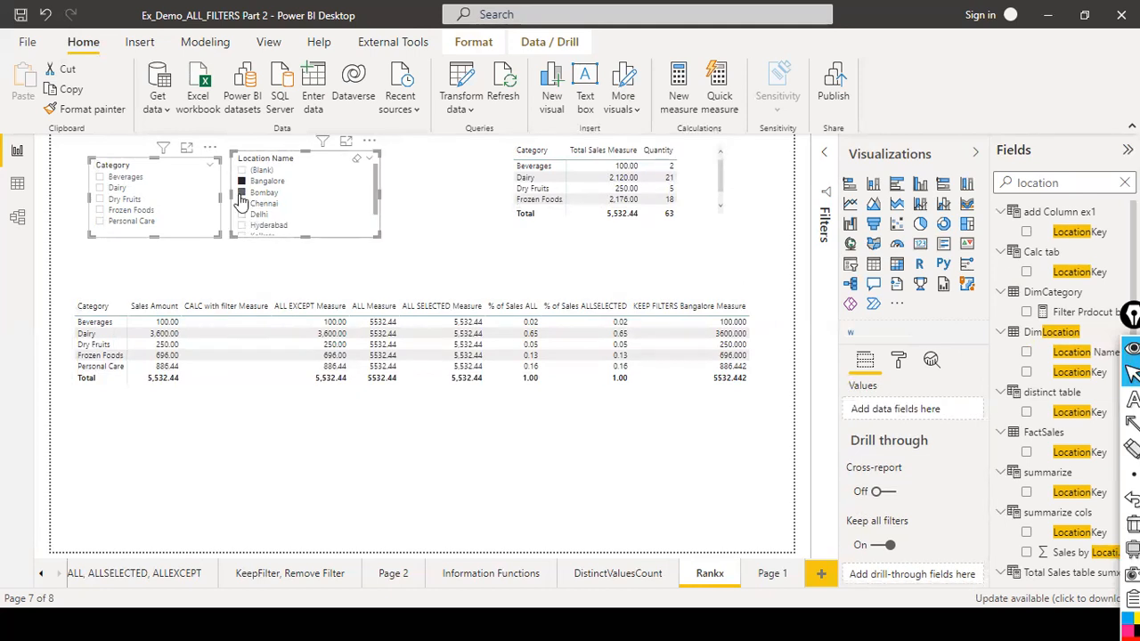
ctrl+click(240, 194)
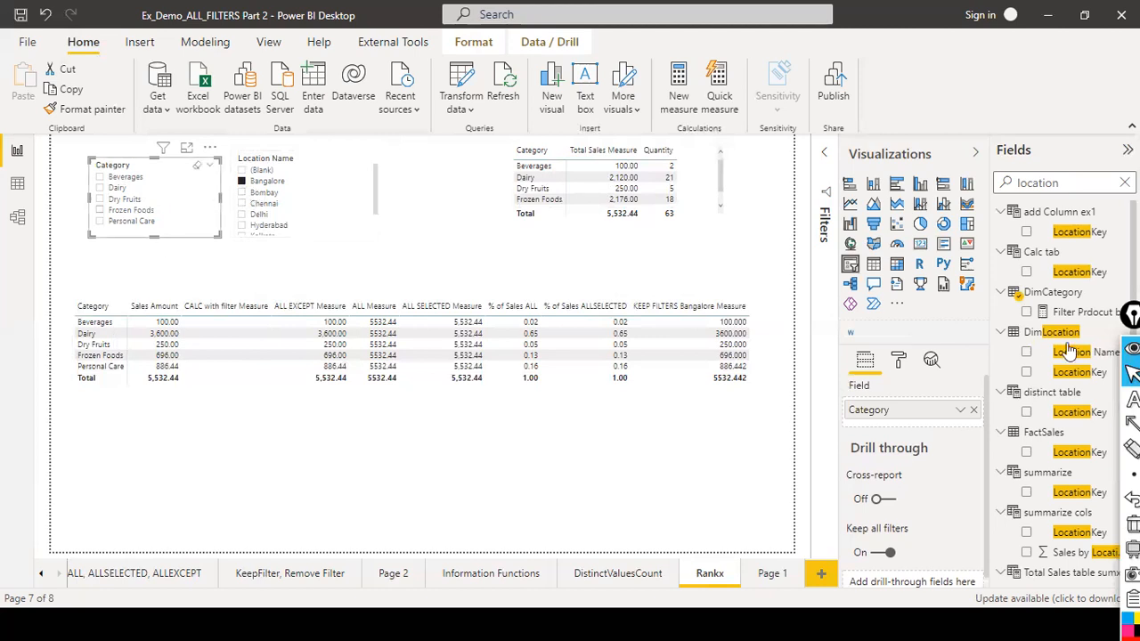
Search the fields for "all exce" and open the ALL EXCEPT Measure to view its formula.
click(1124, 183)
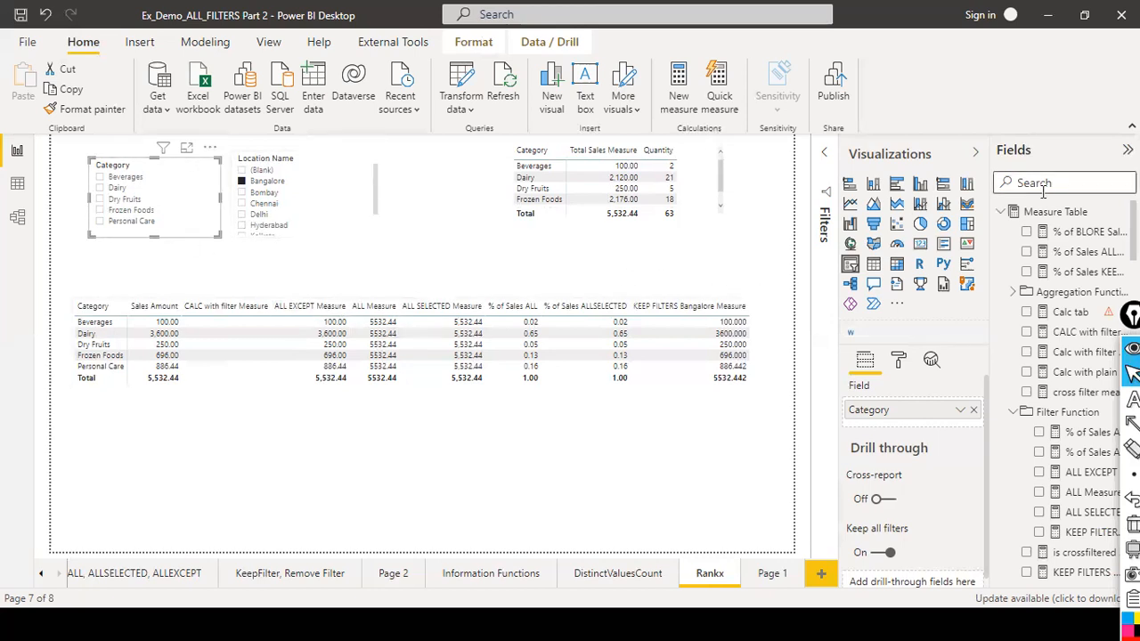
text(all x)
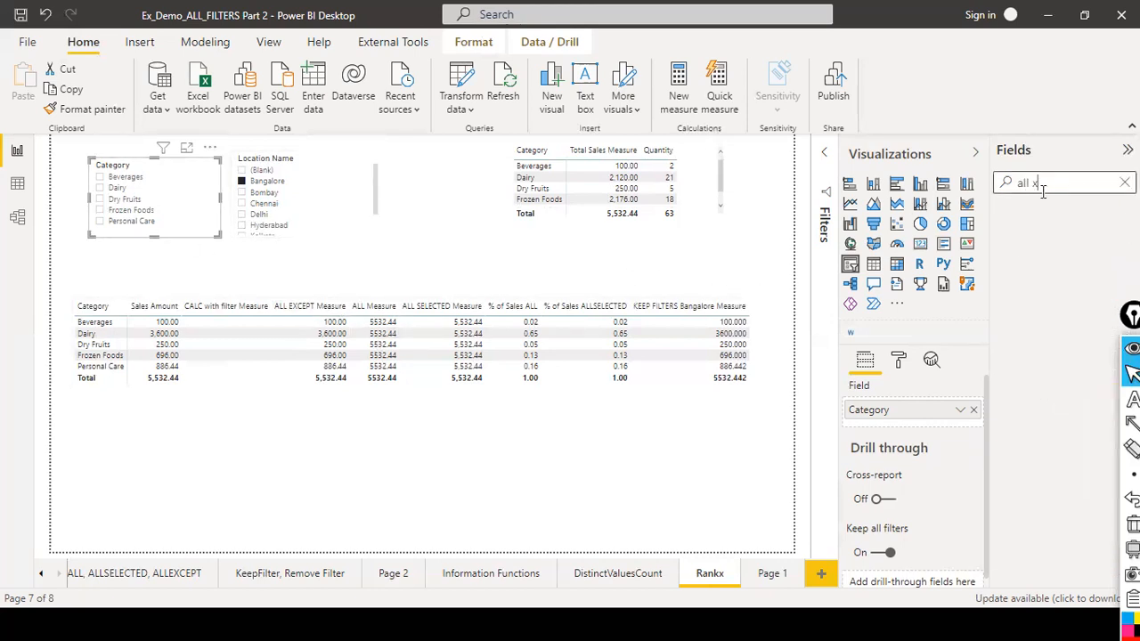
key(BackSpace)
text(exce)
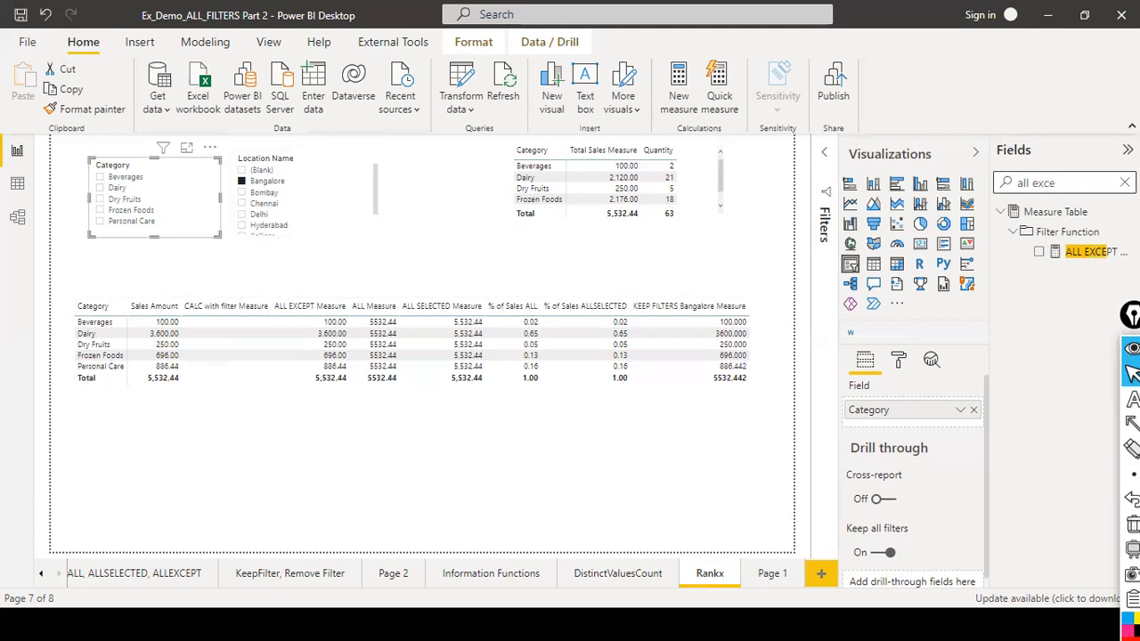
click(1088, 252)
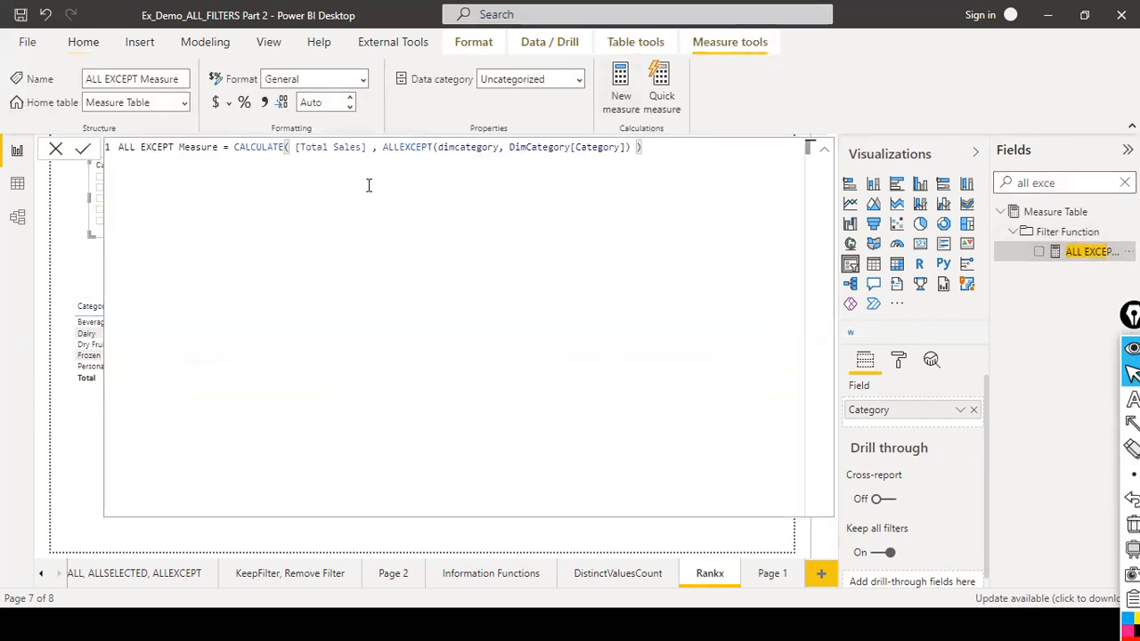
click(817, 152)
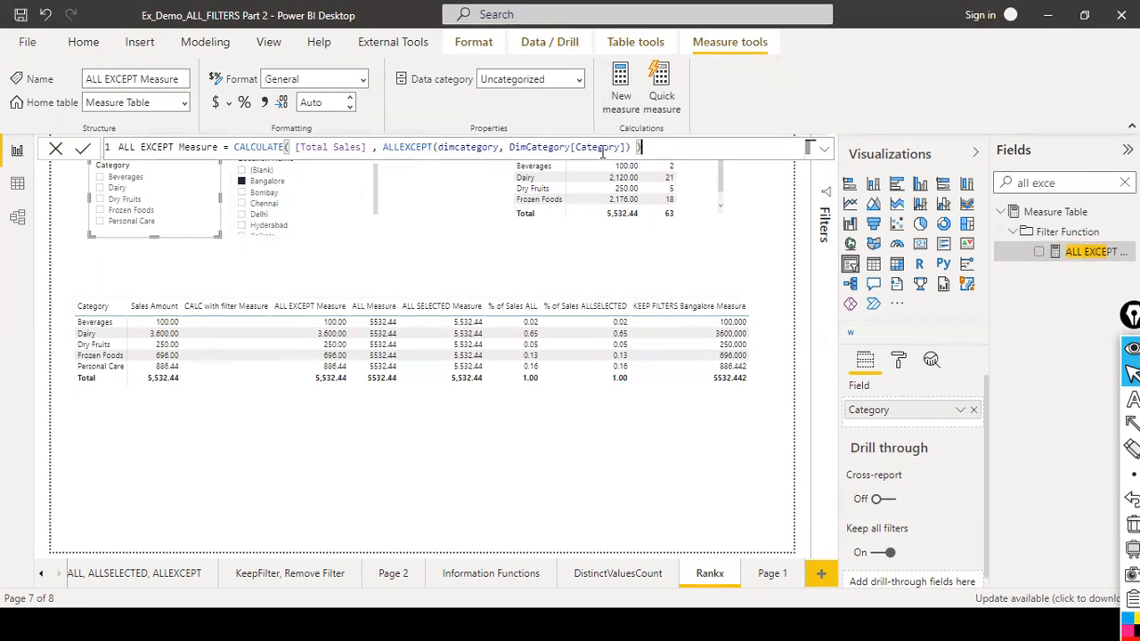
click(55, 148)
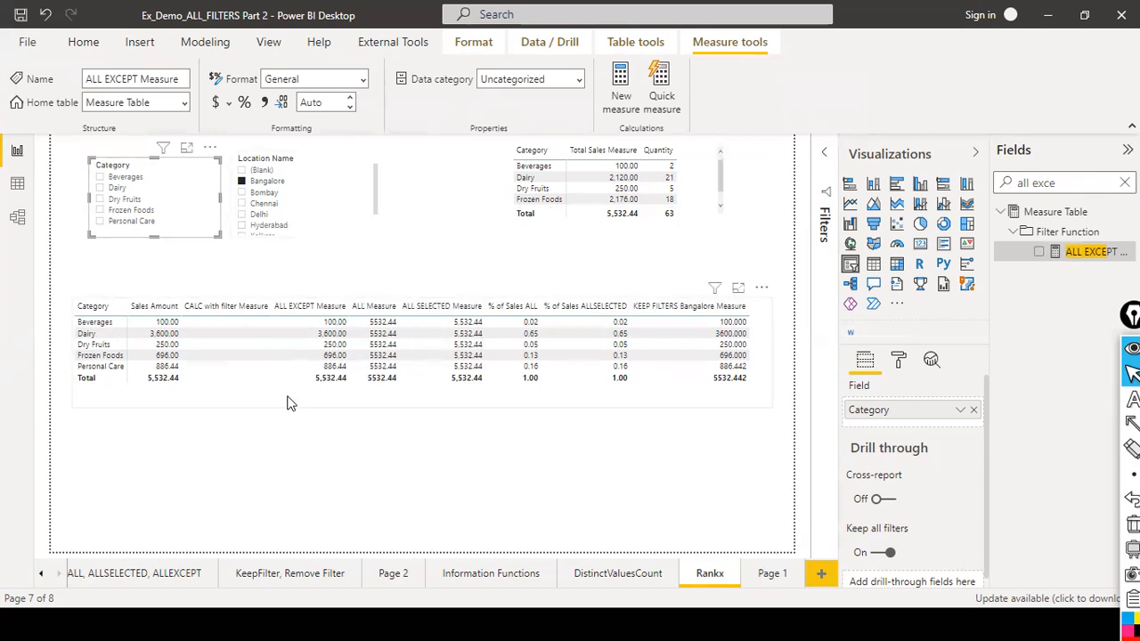
Add Bombay and Chennai to Bangalore in the location slicer and select the matrix.
ctrl+click(241, 193)
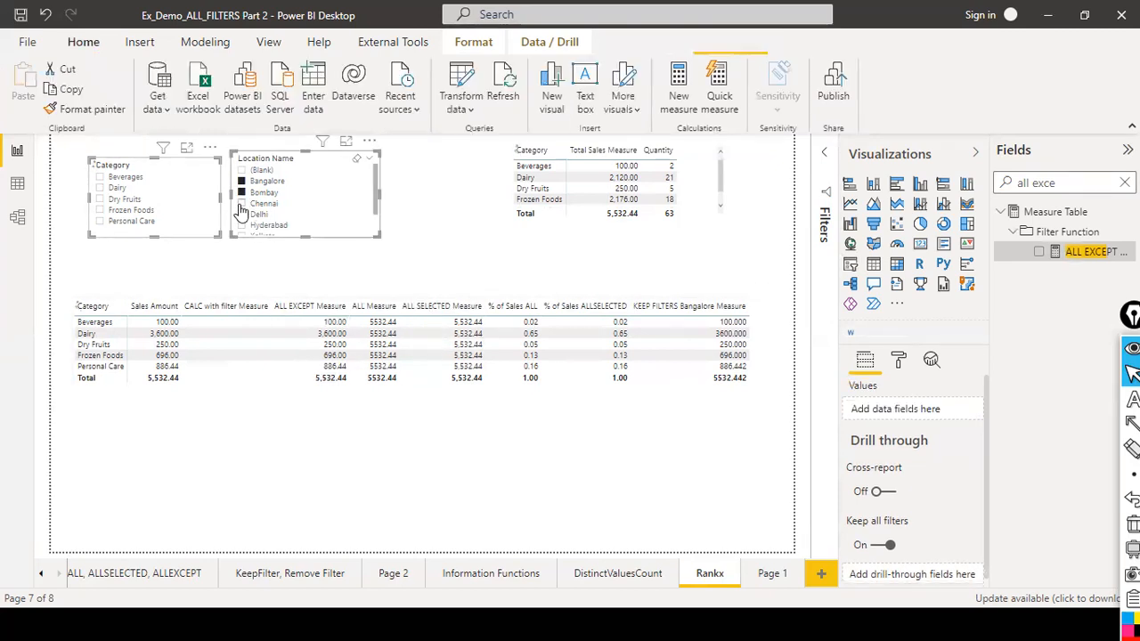
ctrl+click(241, 205)
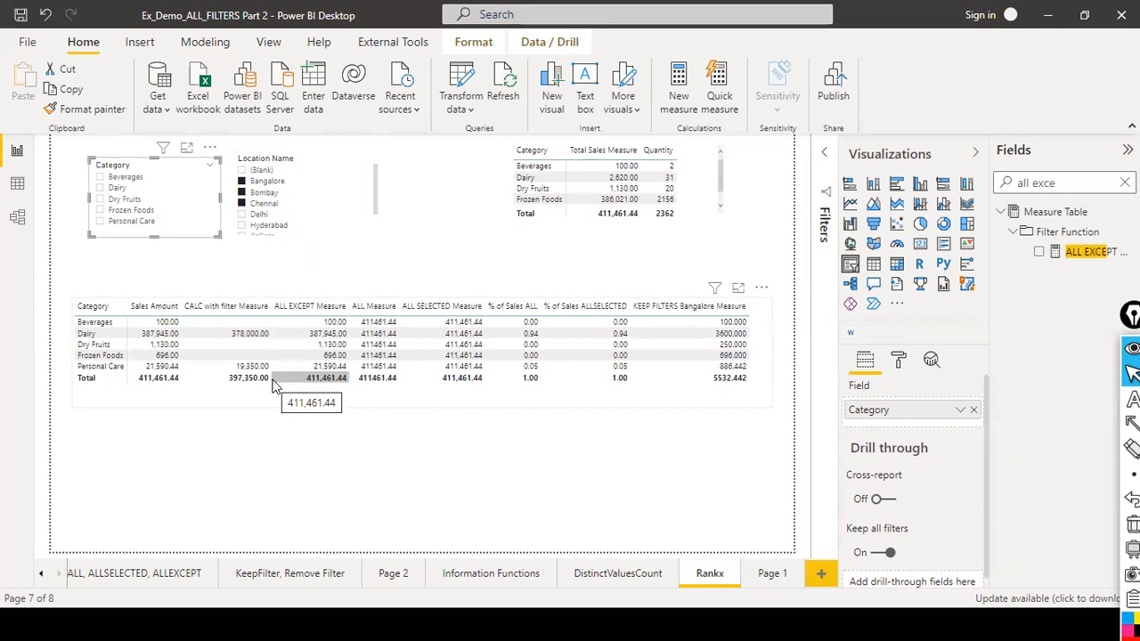
click(754, 389)
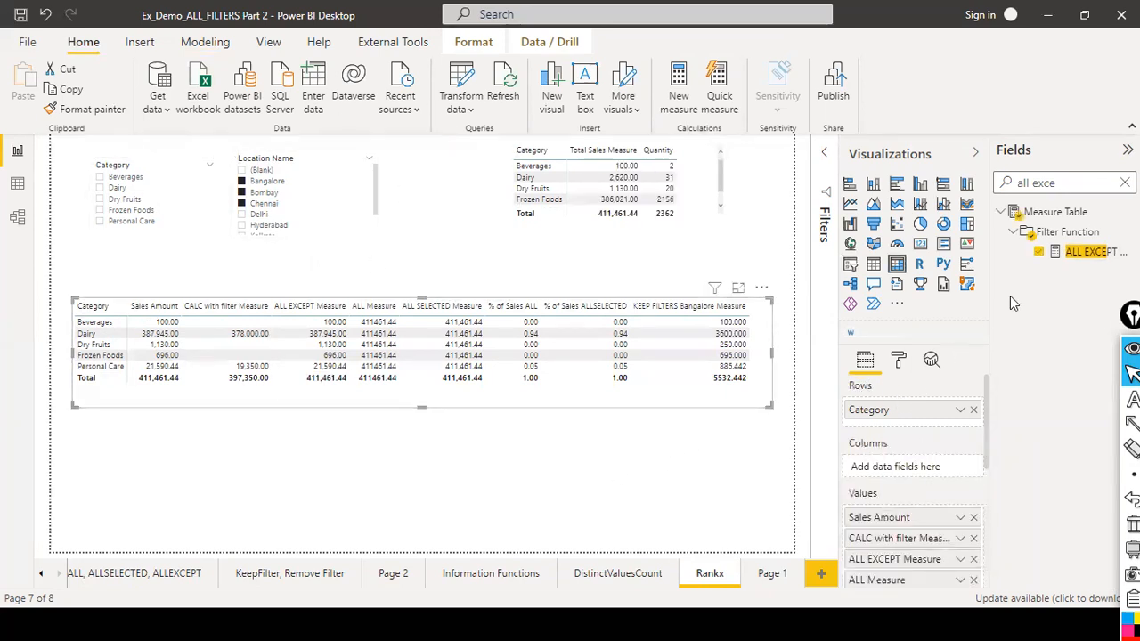
Clear the fields search box and remove all selections from the location slicer.
click(1125, 183)
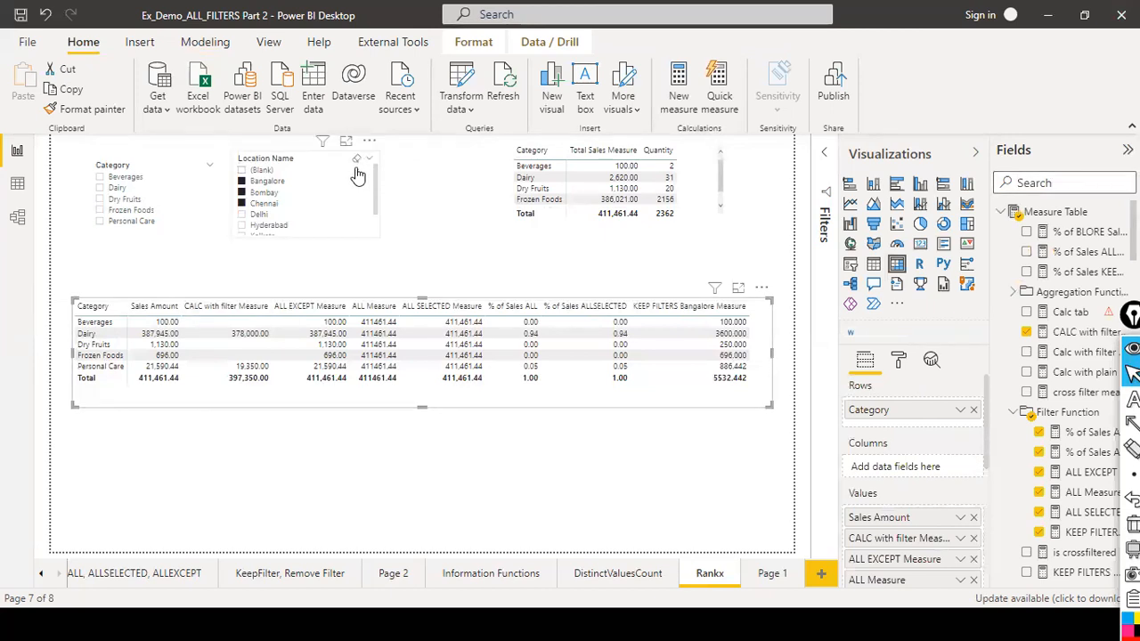
click(357, 159)
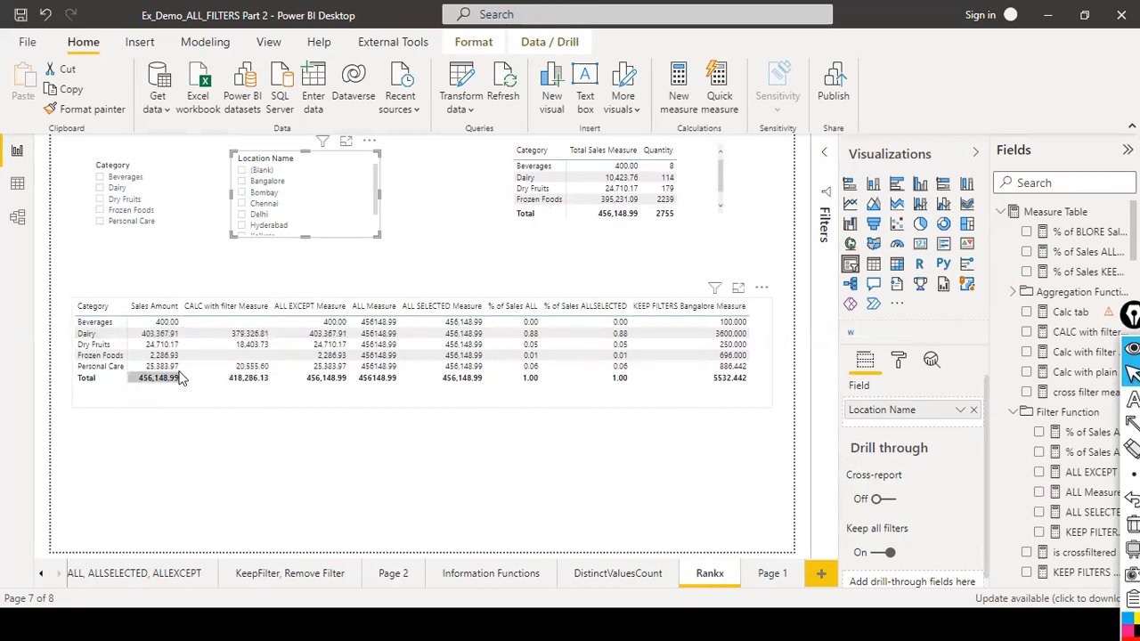
click(463, 307)
click(361, 470)
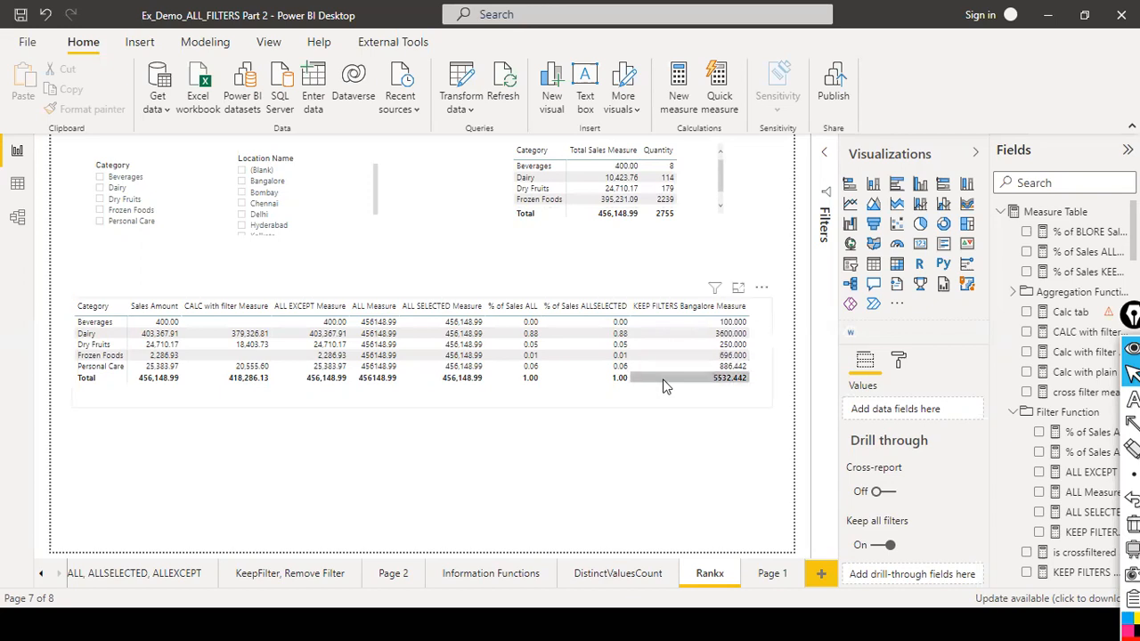
Narrow the matrix visual by pulling in its right edge and scroll it horizontally.
click(755, 374)
drag(772, 360, 750, 361)
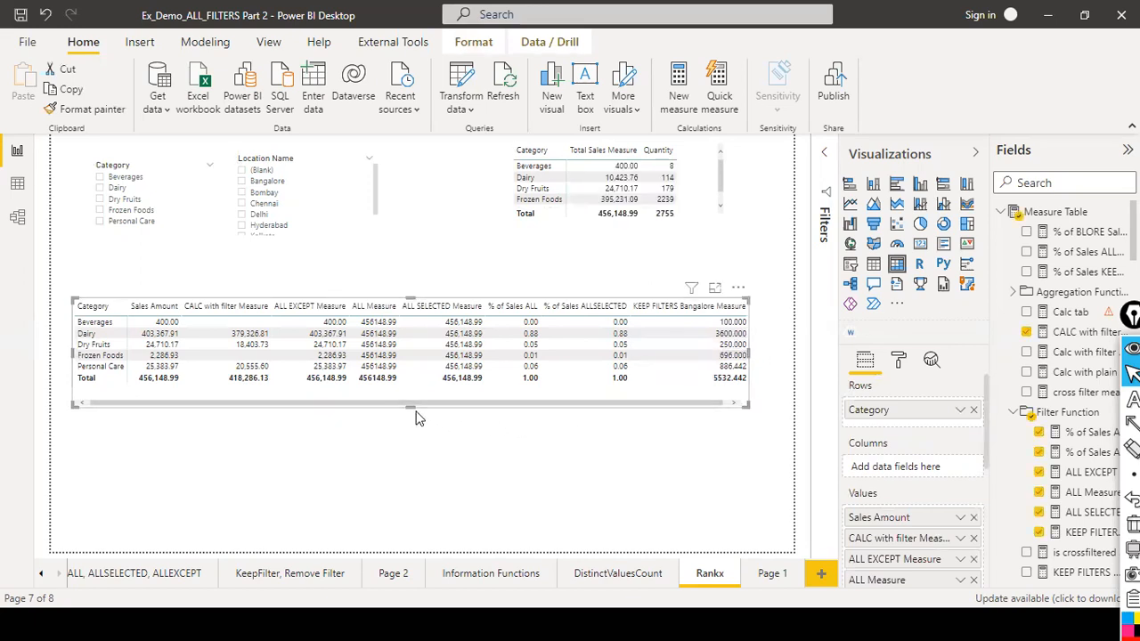
click(422, 400)
drag(428, 391, 584, 391)
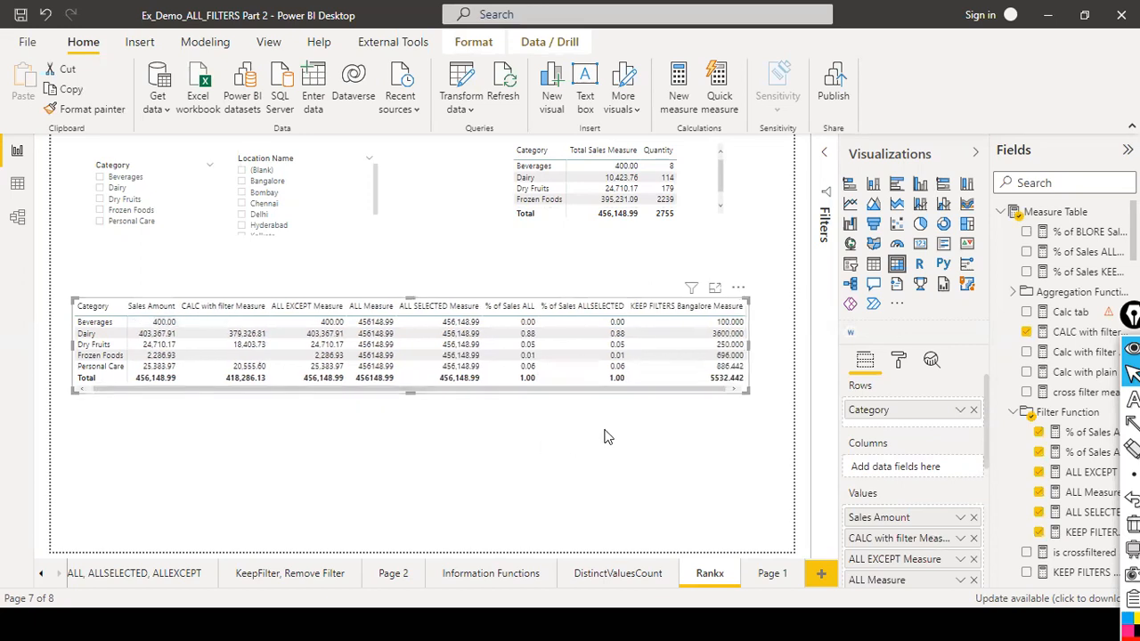
click(113, 464)
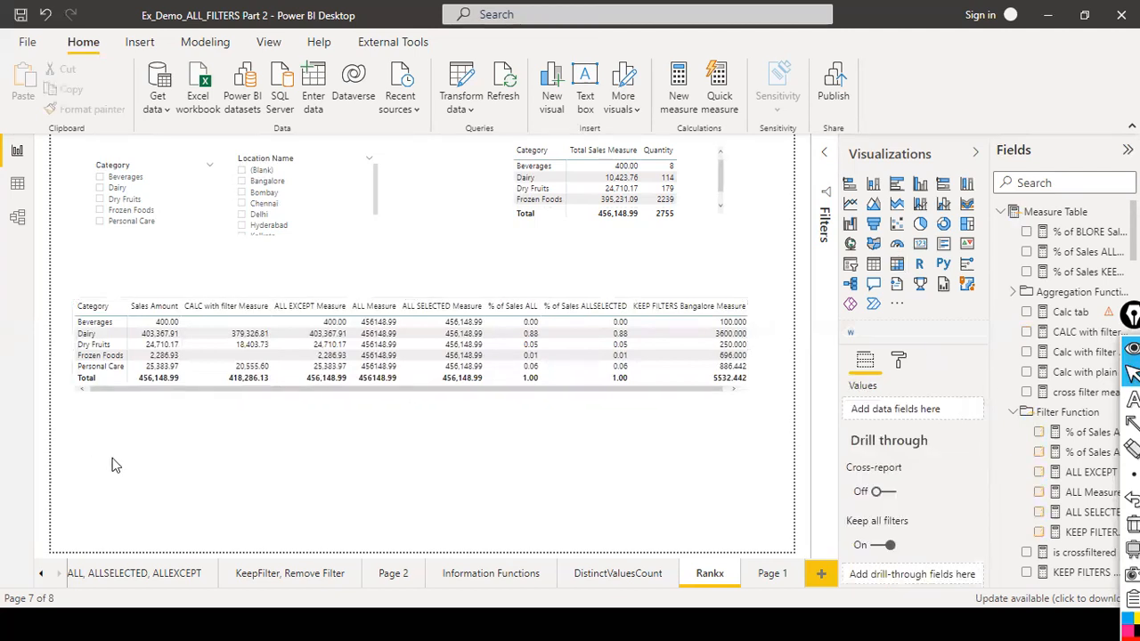